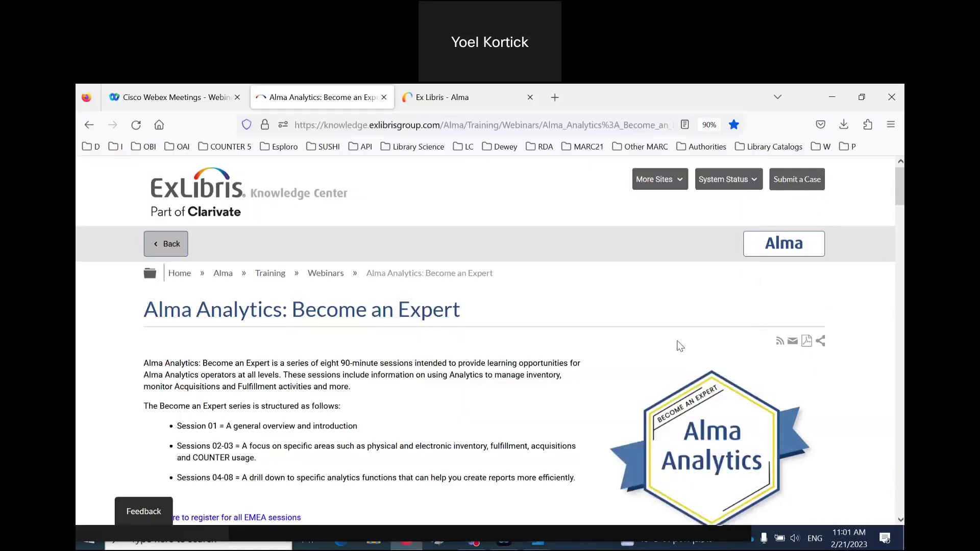
- Minimize the Webex window so the maximized browser with the Alma Analytics: Become an Expert page is in front
{"action": "left_click", "coordinate": [862, 97]}
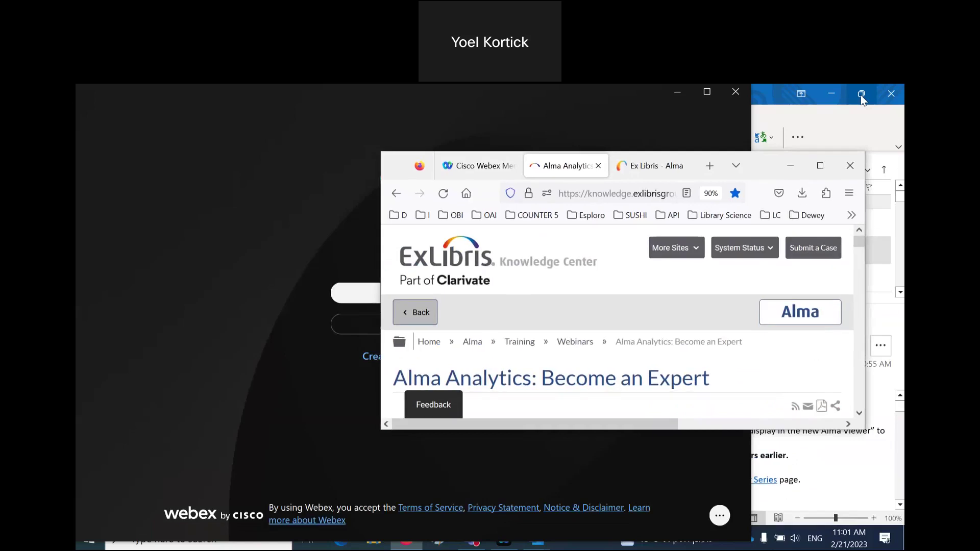
{"action": "left_click", "coordinate": [819, 163]}
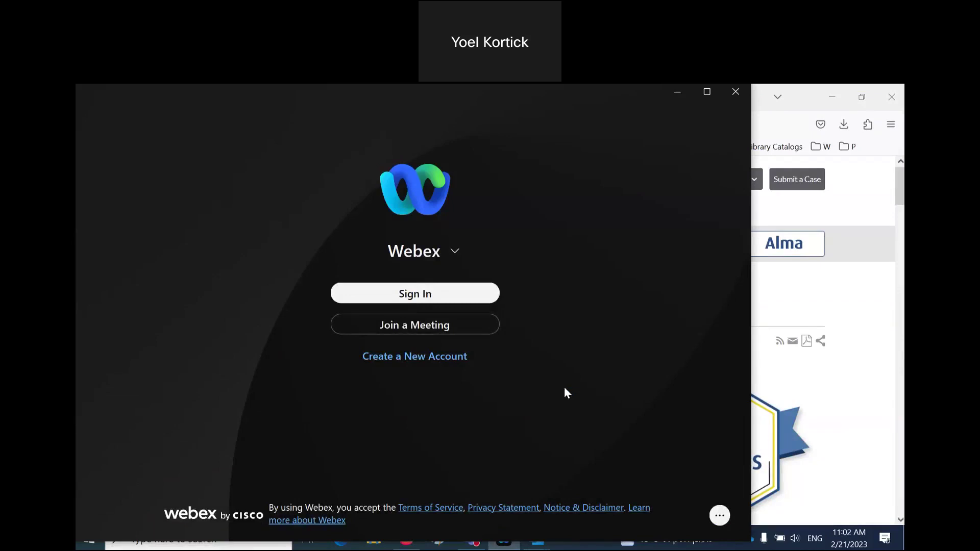
{"action": "left_click", "coordinate": [679, 93]}
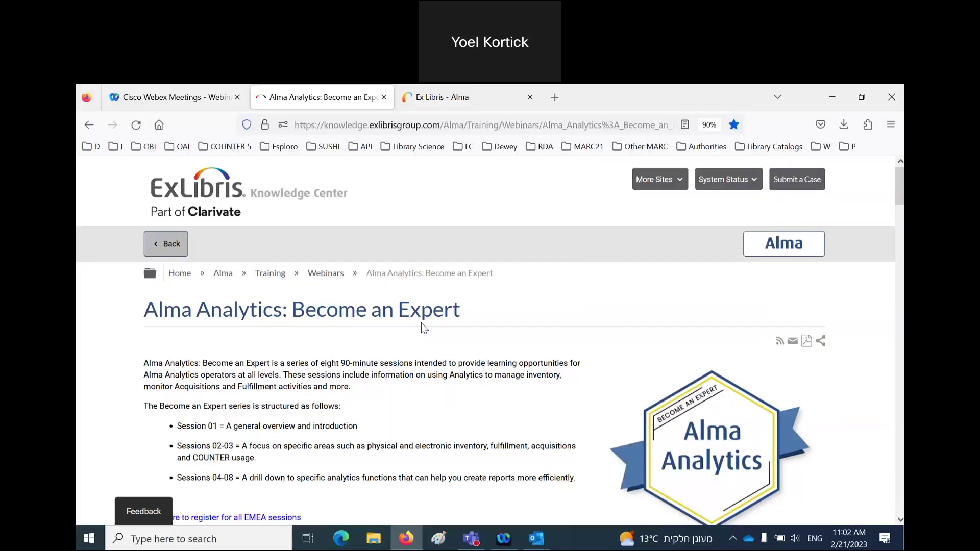
- Review the Session 02 row on Physical Inventory and Fulfillment, including its description, resources and regional times
{"action": "scroll", "coordinate": [421, 327], "scroll_direction": "down", "scroll_amount": 5}
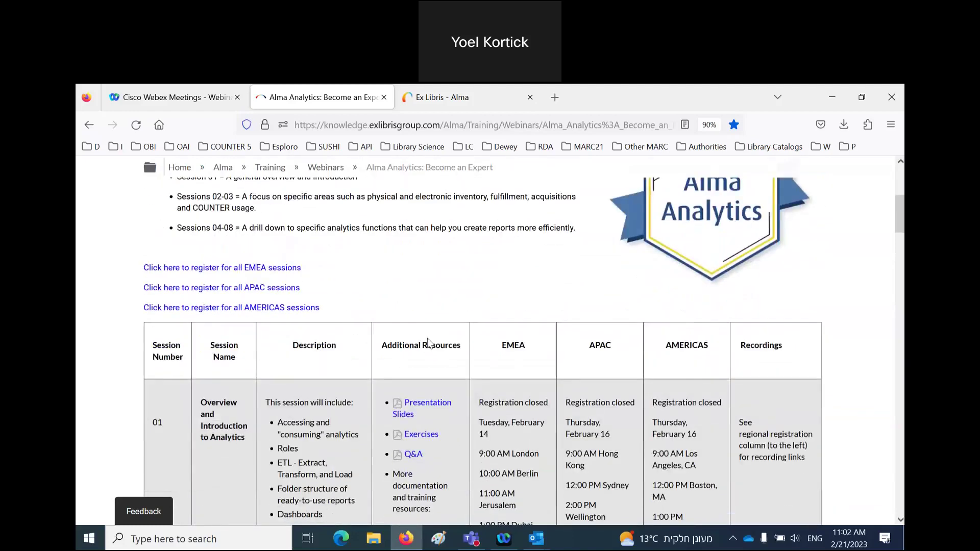
{"action": "scroll", "coordinate": [428, 343], "scroll_direction": "down", "scroll_amount": 6}
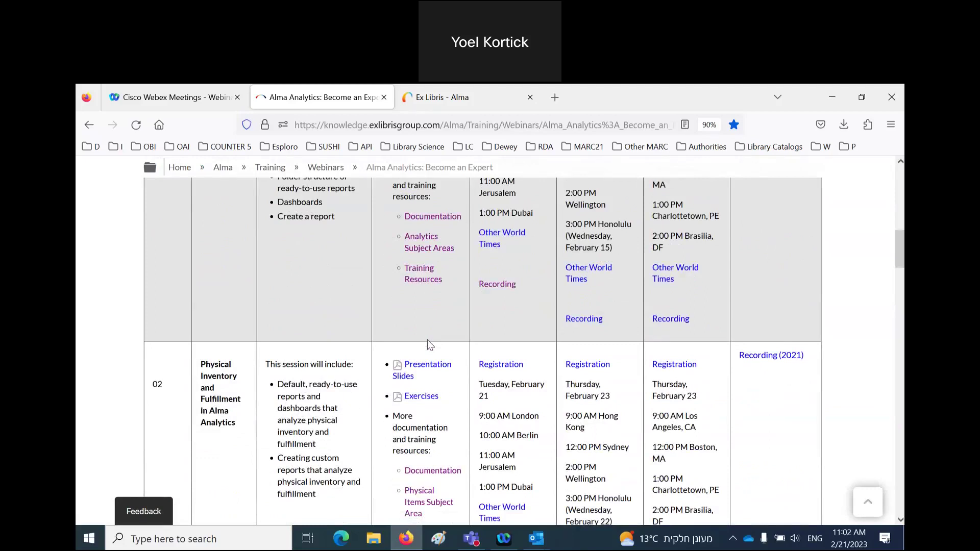
{"action": "left_click_drag", "start_coordinate": [278, 384], "coordinate": [320, 397]}
{"action": "left_click", "coordinate": [352, 410]}
{"action": "scroll", "coordinate": [354, 410], "scroll_direction": "down", "scroll_amount": 2}
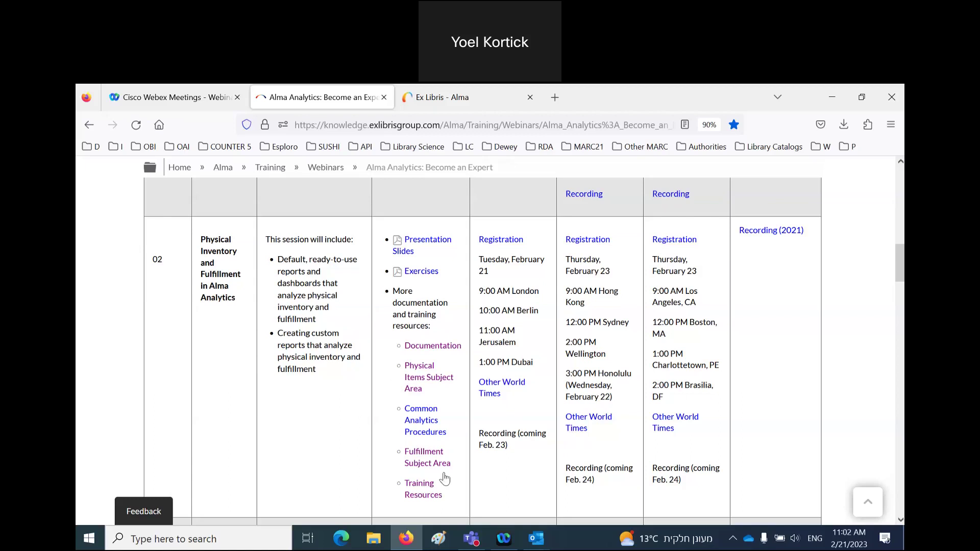
- Switch to the Ex Libris - Alma home page and keep the browser window maximized
{"action": "mouse_move", "coordinate": [401, 542]}
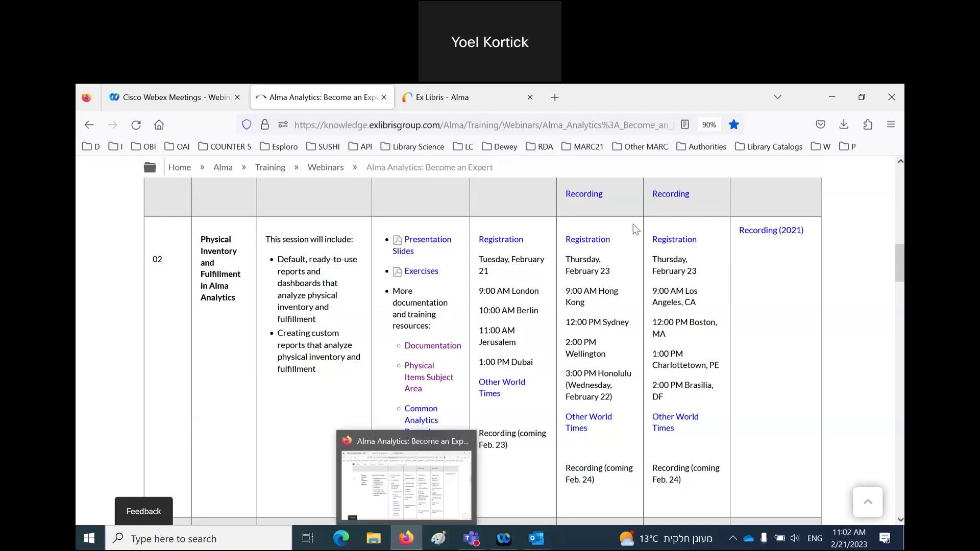
{"action": "double_click", "coordinate": [669, 91]}
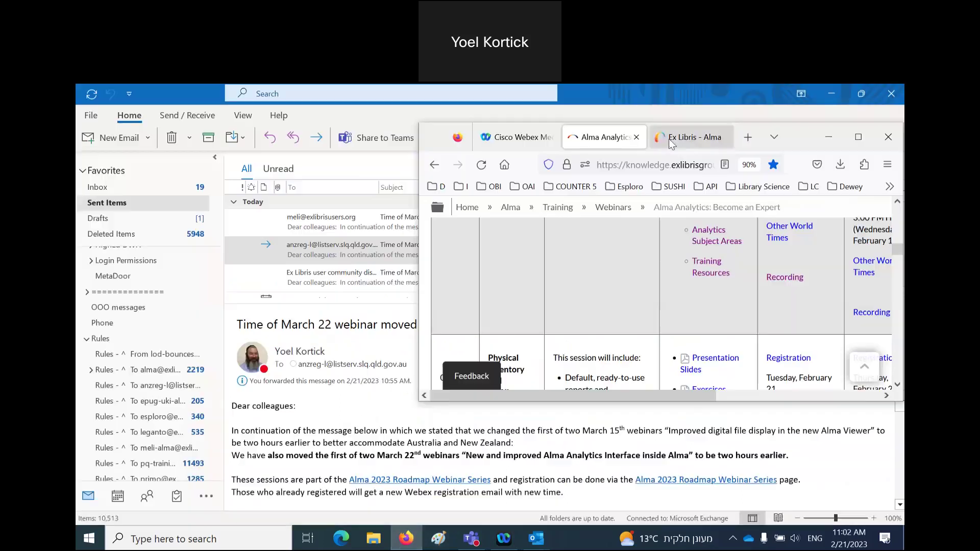
{"action": "left_click", "coordinate": [686, 137]}
{"action": "left_click", "coordinate": [858, 138]}
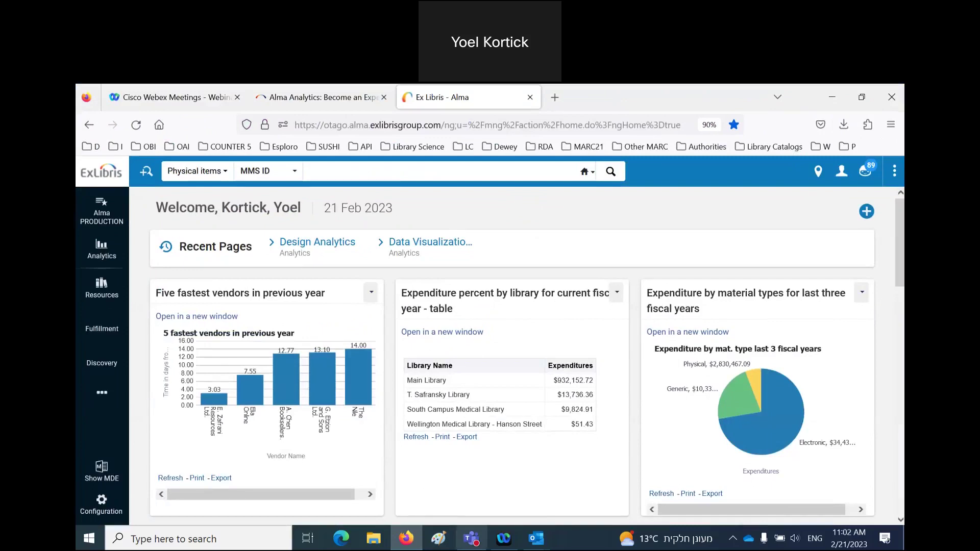
- Close all open Outlook windows, including the message windows and Sent Items
{"action": "mouse_move", "coordinate": [530, 546]}
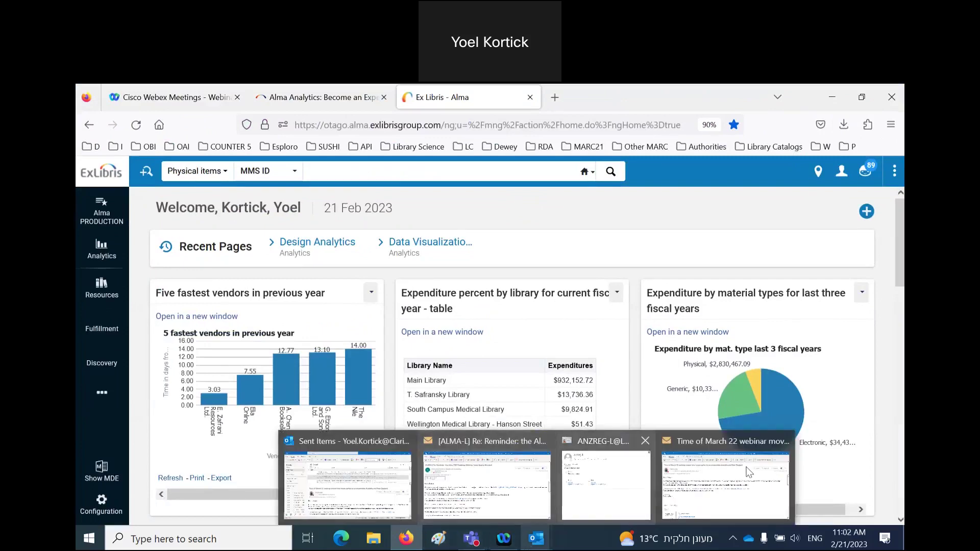
{"action": "left_click", "coordinate": [785, 443]}
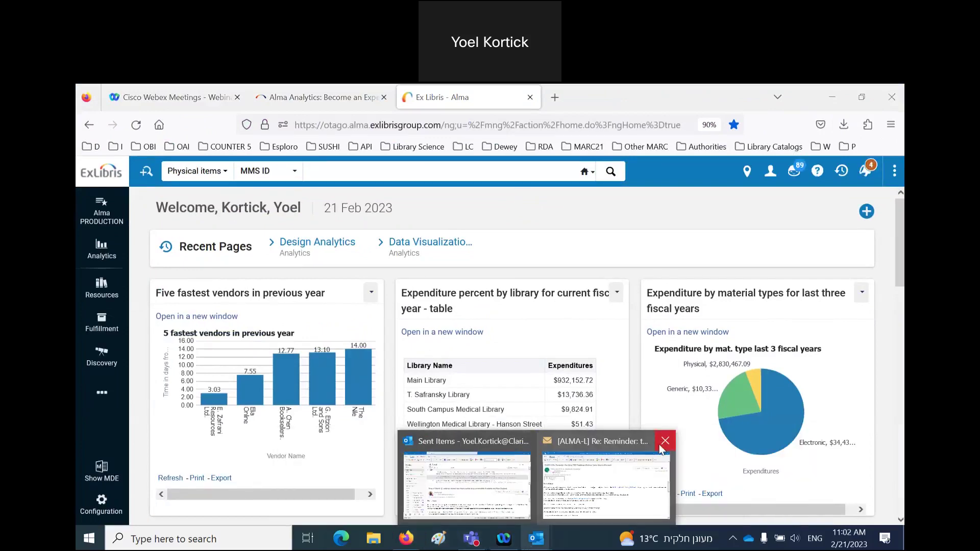
{"action": "left_click", "coordinate": [667, 442]}
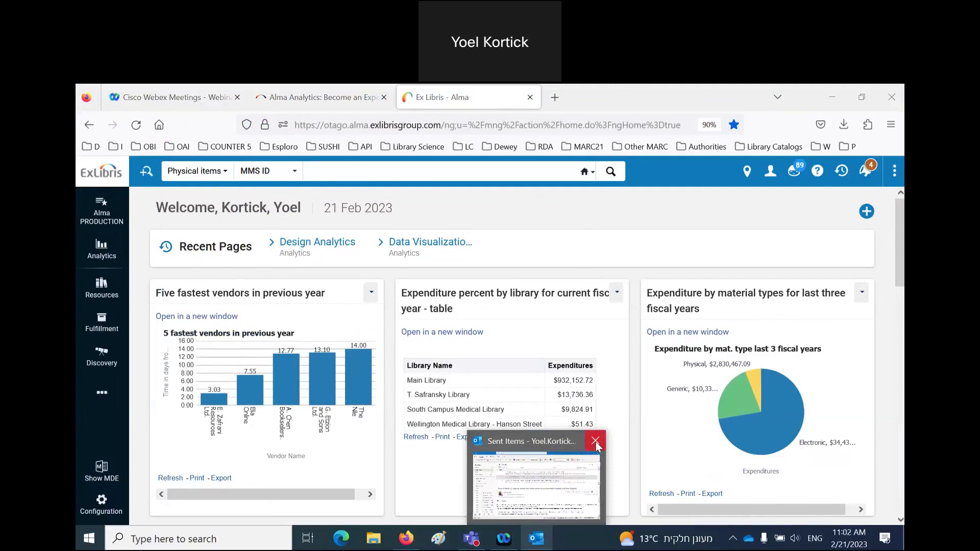
{"action": "left_click", "coordinate": [595, 442]}
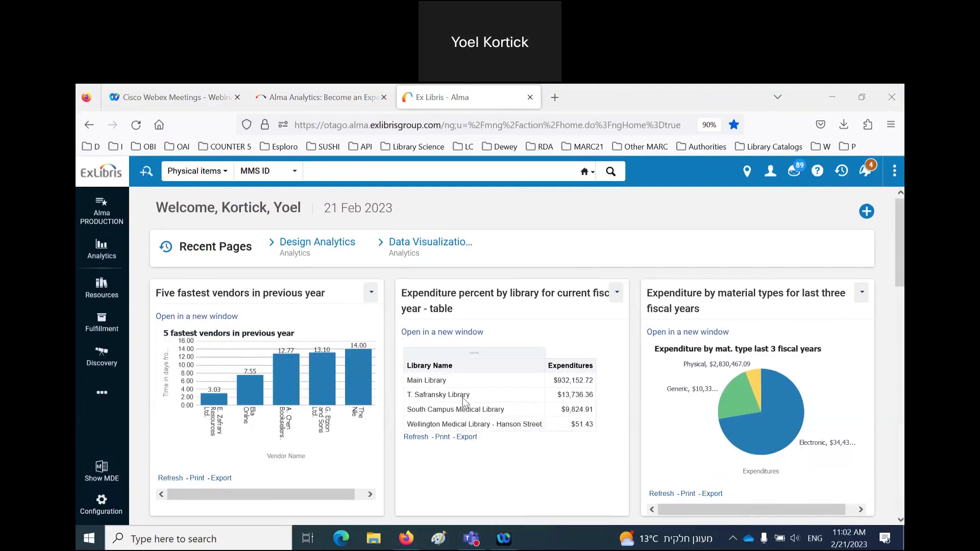
- Examine the My Analytics and Create Analysis options in Alma's new Analytics menu
{"action": "left_click", "coordinate": [101, 250]}
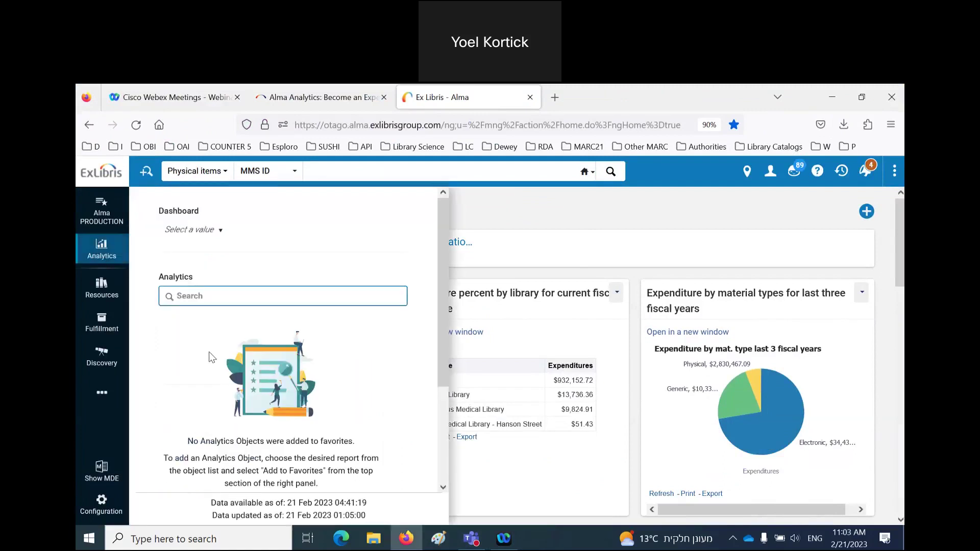
{"action": "scroll", "coordinate": [211, 353], "scroll_direction": "down", "scroll_amount": 3}
{"action": "scroll", "coordinate": [213, 357], "scroll_direction": "down", "scroll_amount": 2}
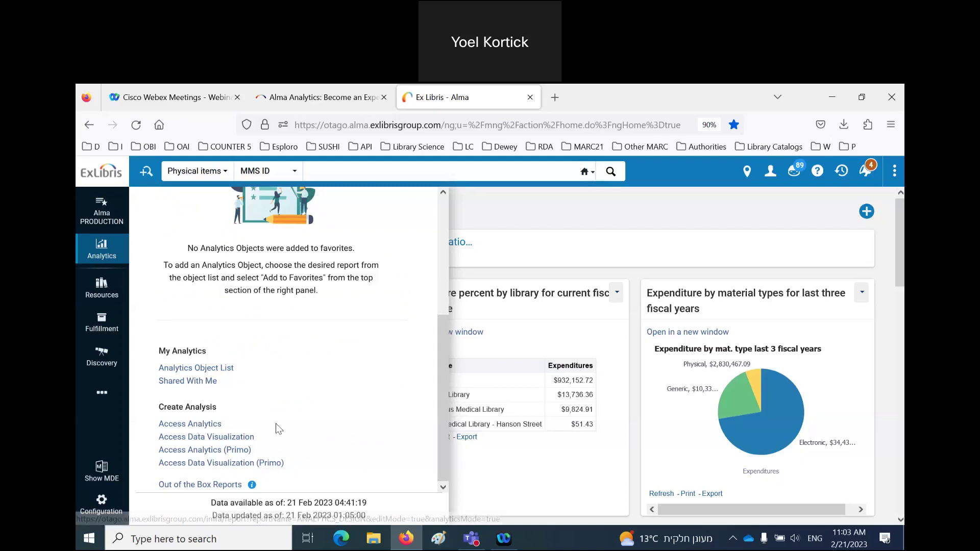
{"action": "left_click", "coordinate": [196, 430]}
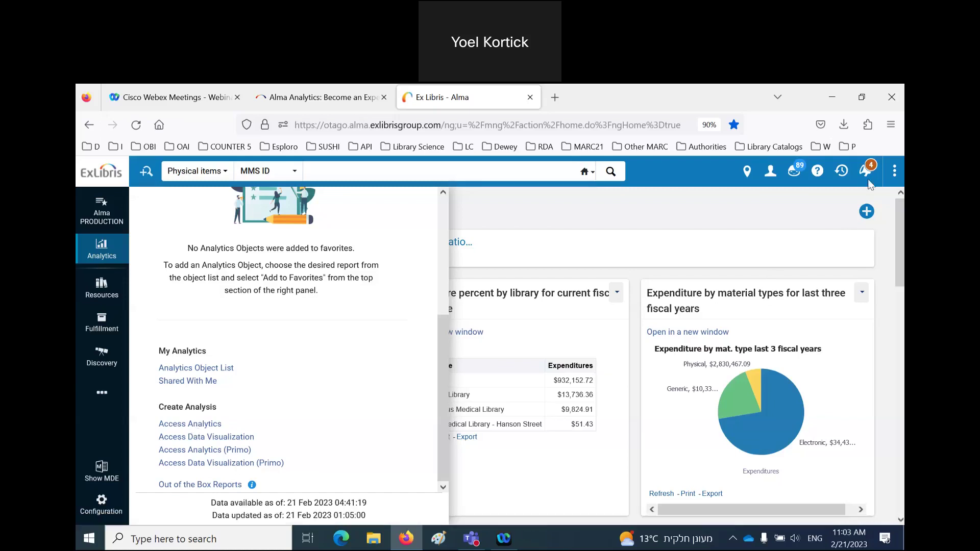
{"action": "left_click", "coordinate": [508, 349]}
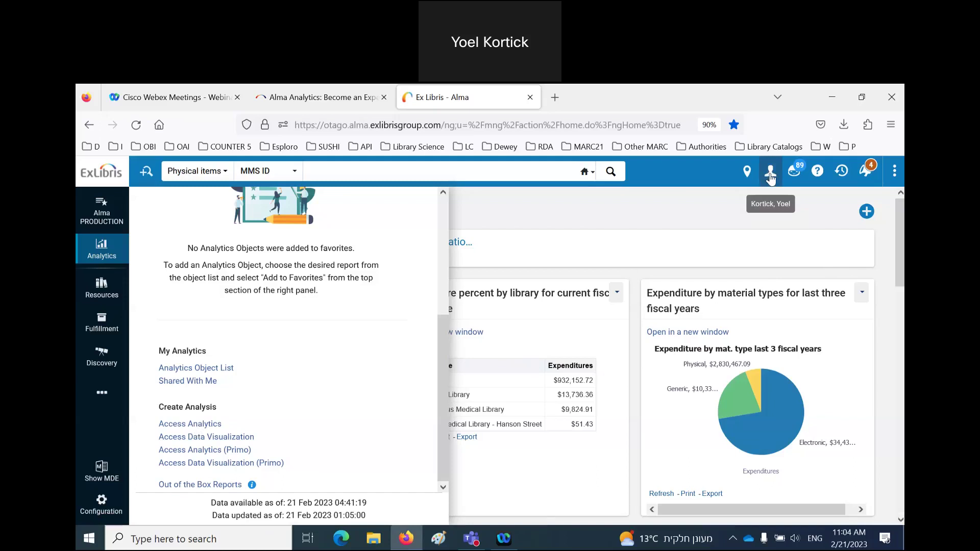
- Look at the New Analytics entry in Feature Rollout Configuration and review the new-layout Analytics menu again
{"action": "left_click", "coordinate": [771, 175]}
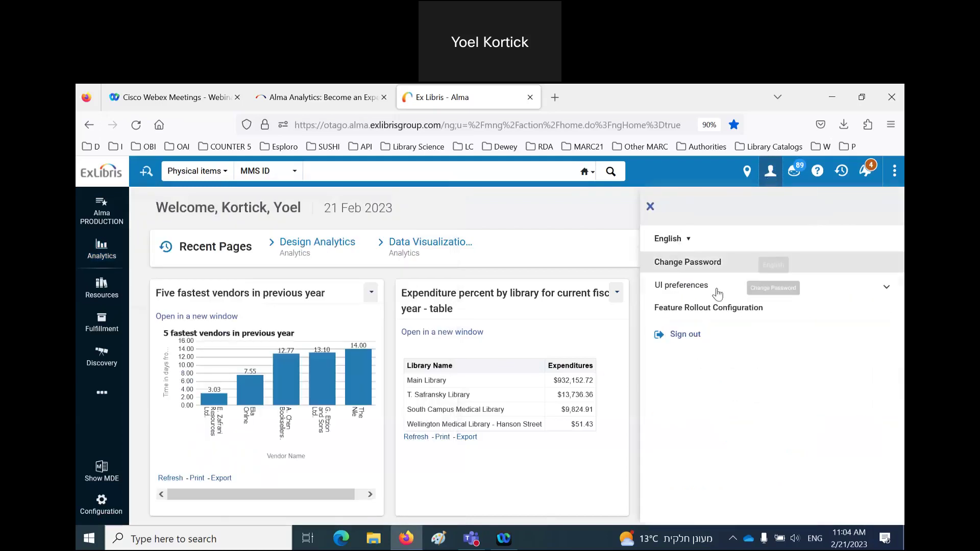
{"action": "left_click", "coordinate": [718, 309]}
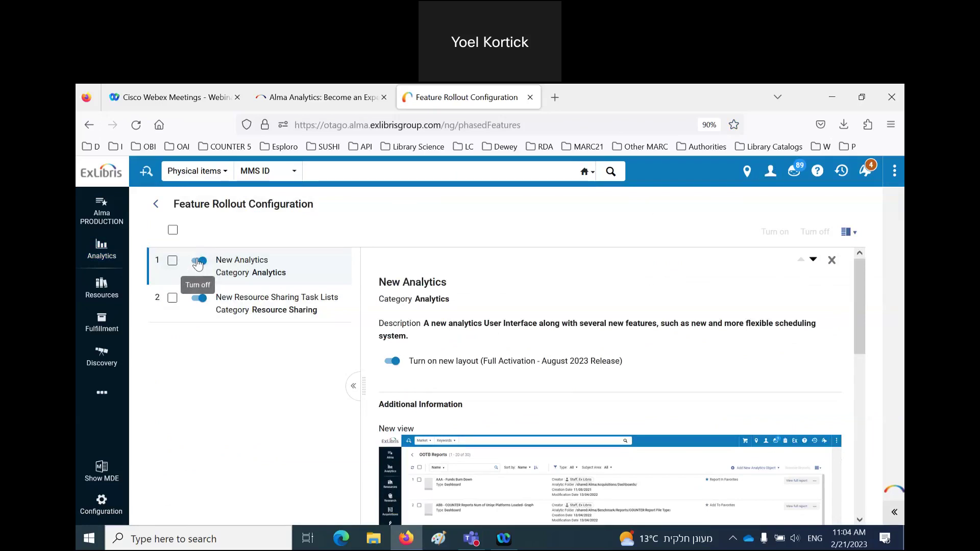
{"action": "left_click", "coordinate": [102, 249]}
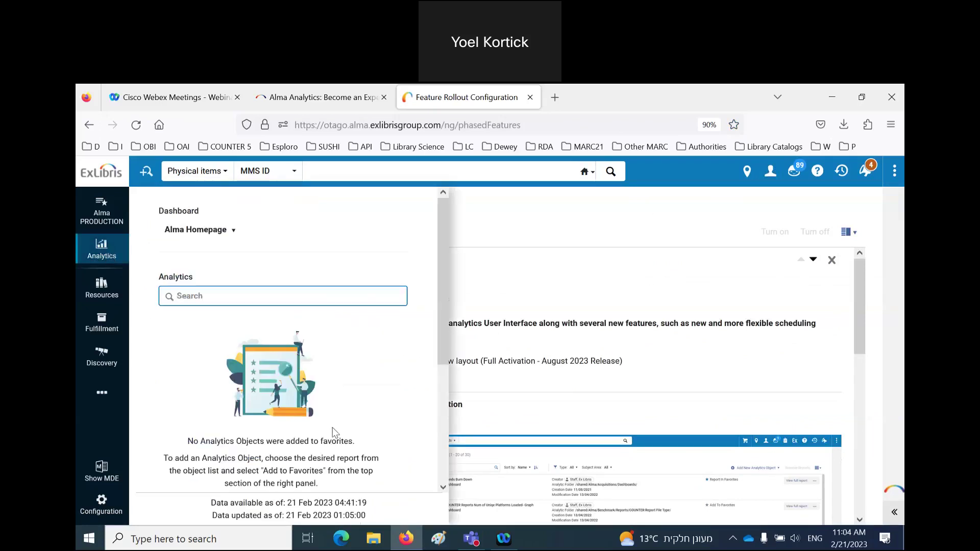
{"action": "scroll", "coordinate": [332, 431], "scroll_direction": "down", "scroll_amount": 3}
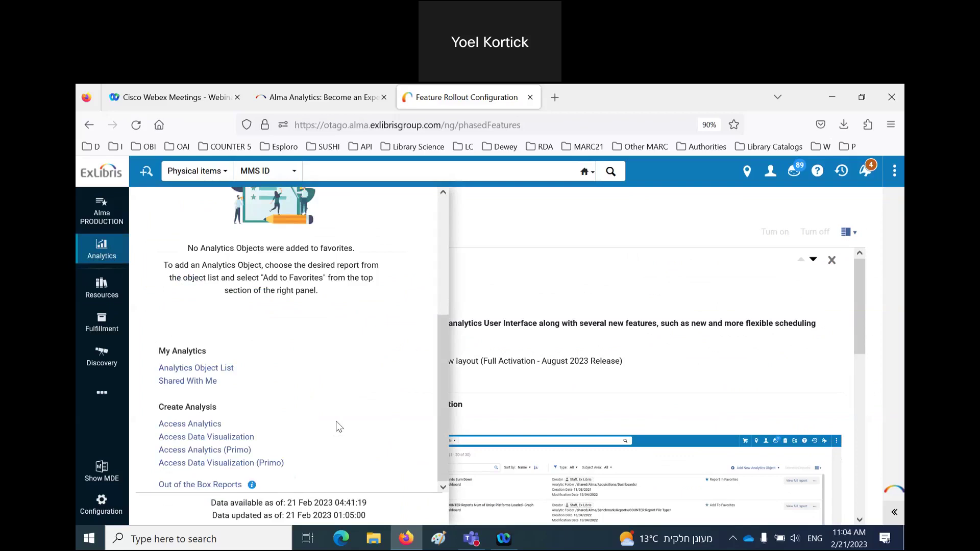
- Turn off the New Analytics feature in Feature Rollout Configuration and examine the classic Analytics menu with its Design Analytics options
{"action": "left_click", "coordinate": [746, 174]}
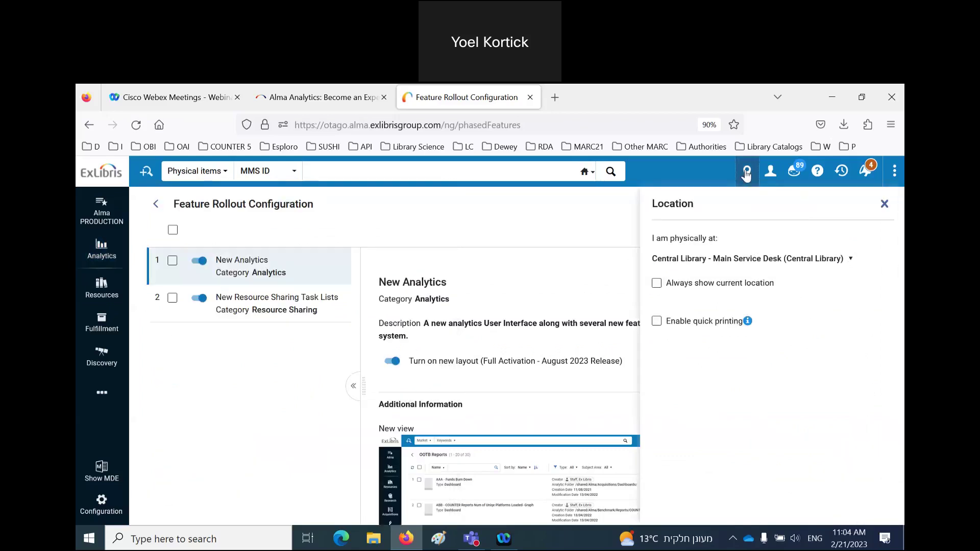
{"action": "left_click", "coordinate": [770, 174]}
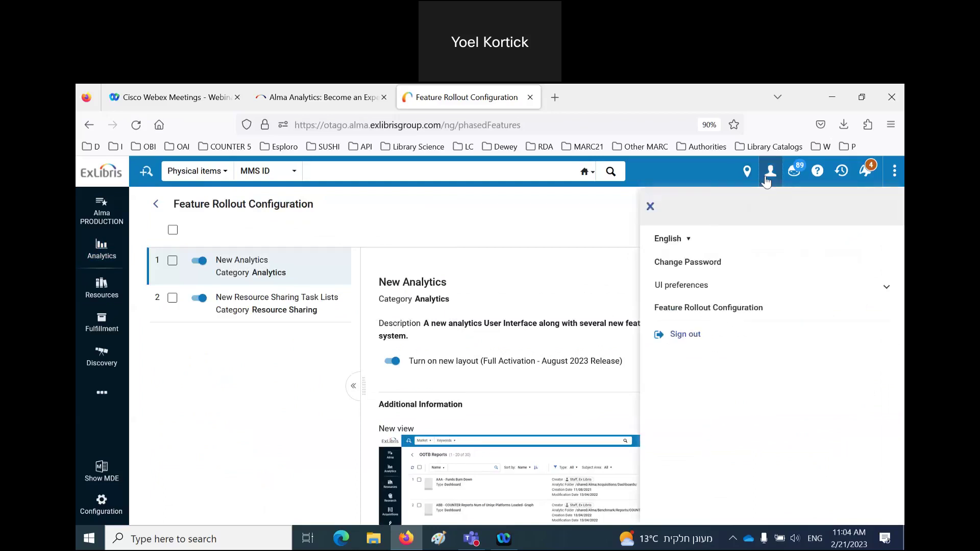
{"action": "left_click", "coordinate": [702, 308]}
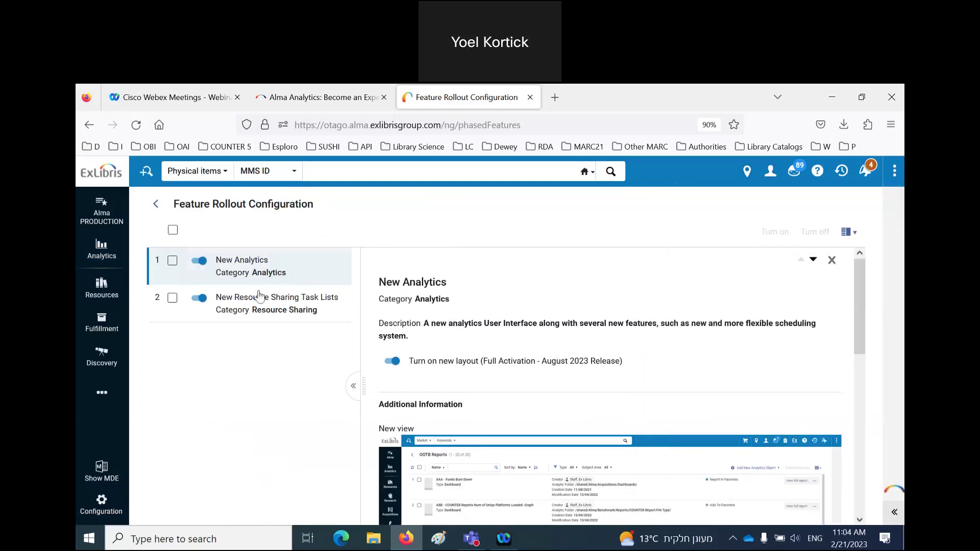
{"action": "left_click", "coordinate": [197, 261]}
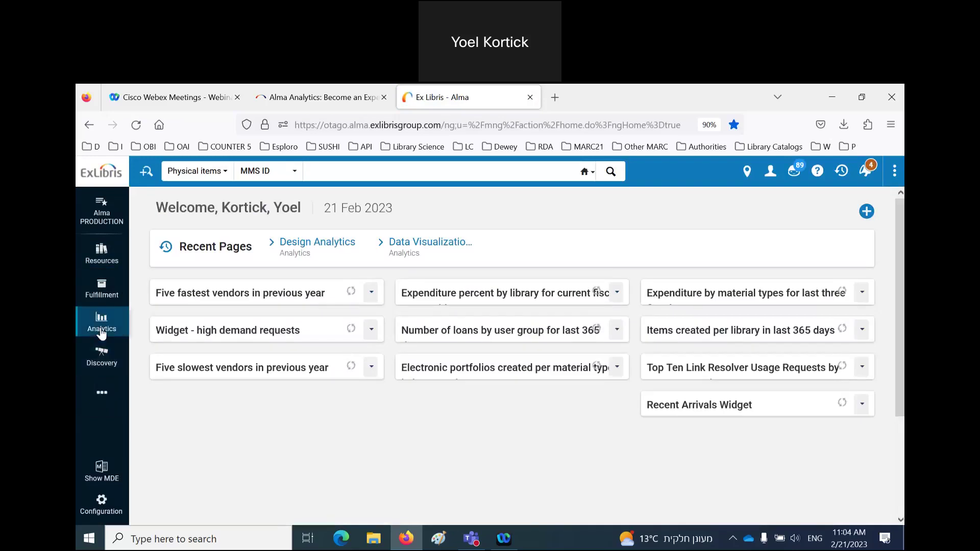
{"action": "left_click", "coordinate": [101, 326]}
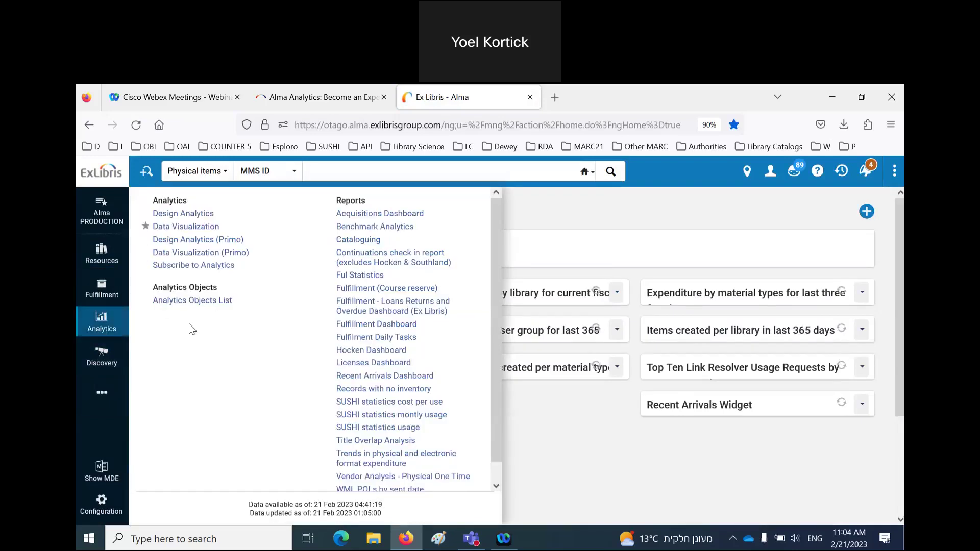
{"action": "left_click", "coordinate": [200, 240]}
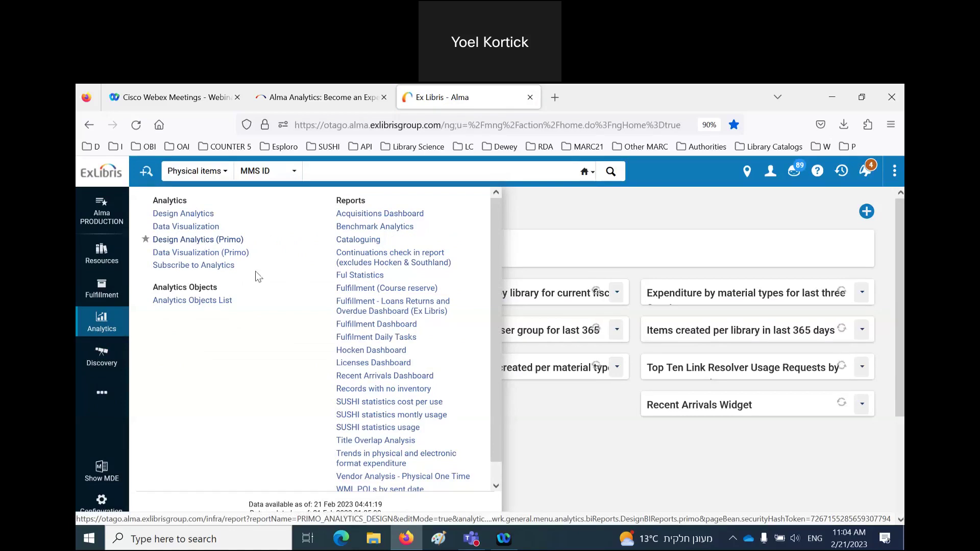
- Turn the New Analytics feature on again in Feature Rollout Configuration
{"action": "left_click", "coordinate": [769, 174]}
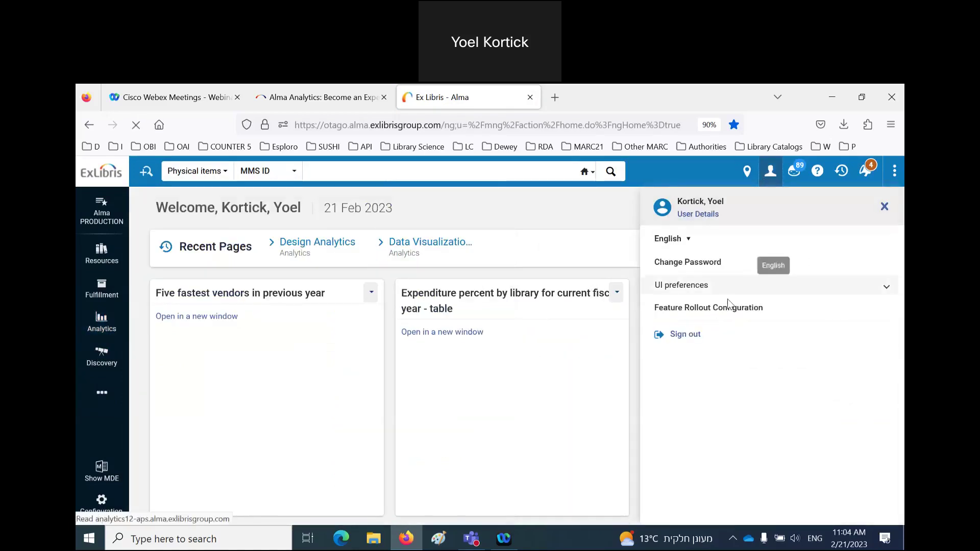
{"action": "left_click", "coordinate": [728, 308]}
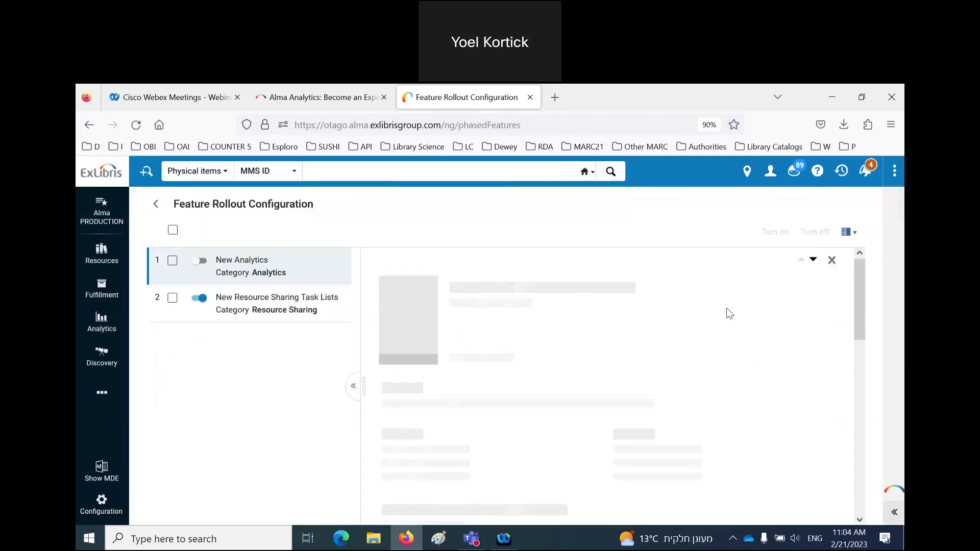
{"action": "left_click", "coordinate": [201, 262]}
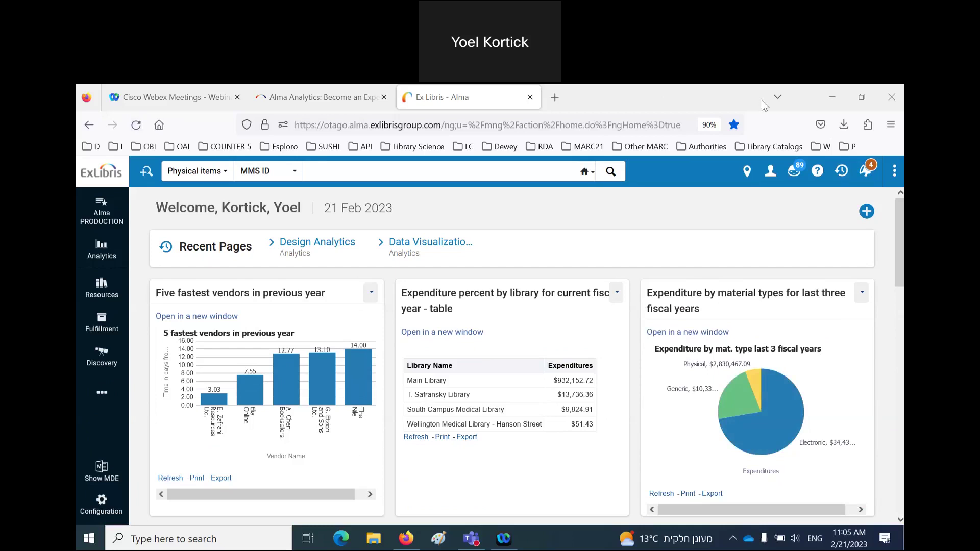
- Search the web in a new browser tab for "alma analytiucs become an expert alma ex libris" and open the Knowledge Center webinar page
{"action": "left_click", "coordinate": [799, 100]}
{"action": "double_click", "coordinate": [799, 100]}
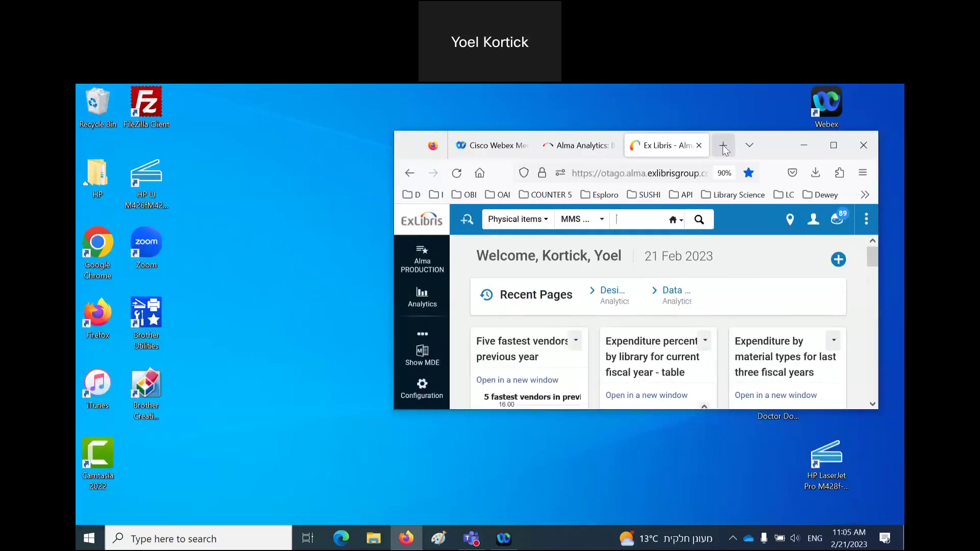
{"action": "left_click", "coordinate": [723, 145]}
{"action": "left_click", "coordinate": [843, 145]}
{"action": "left_click", "coordinate": [376, 317]}
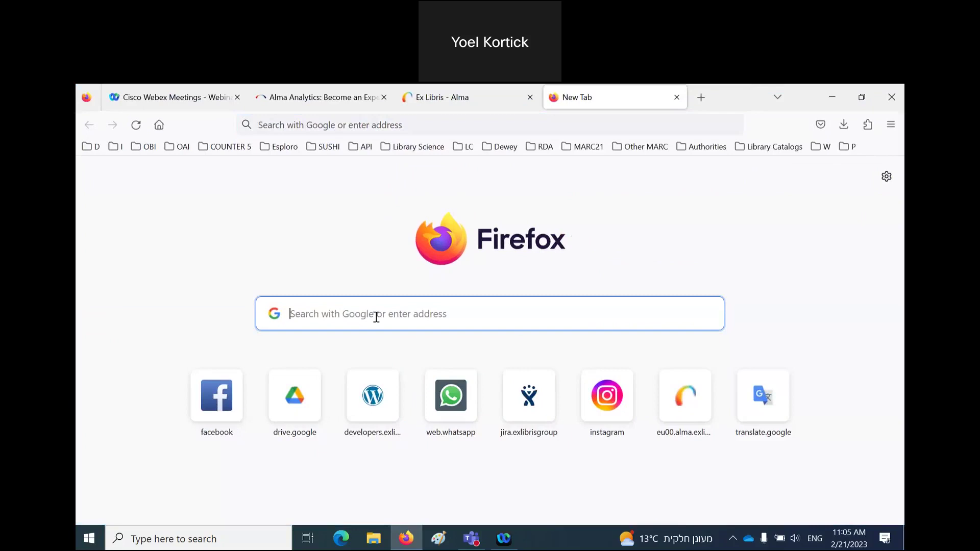
{"action": "type", "text": "alm"}
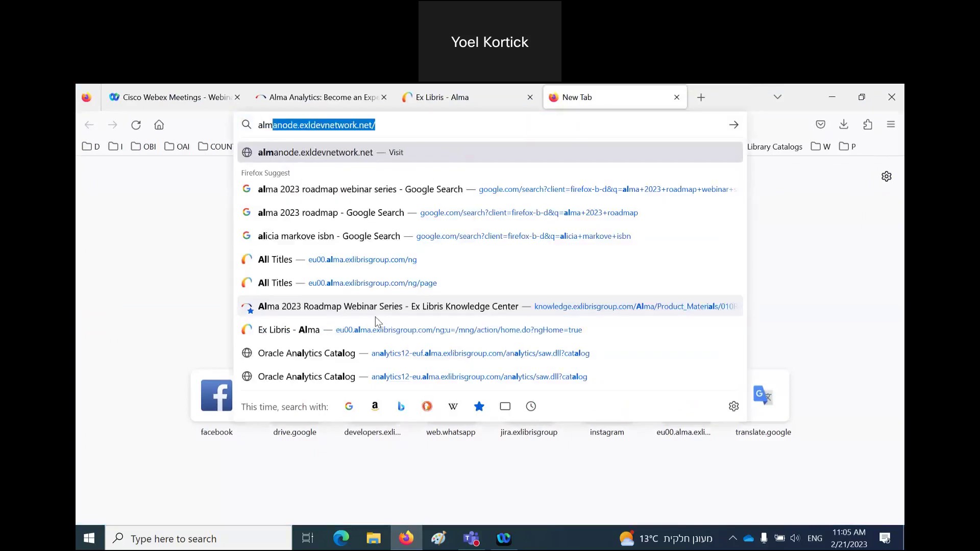
{"action": "type", "text": "a analytiucs be"}
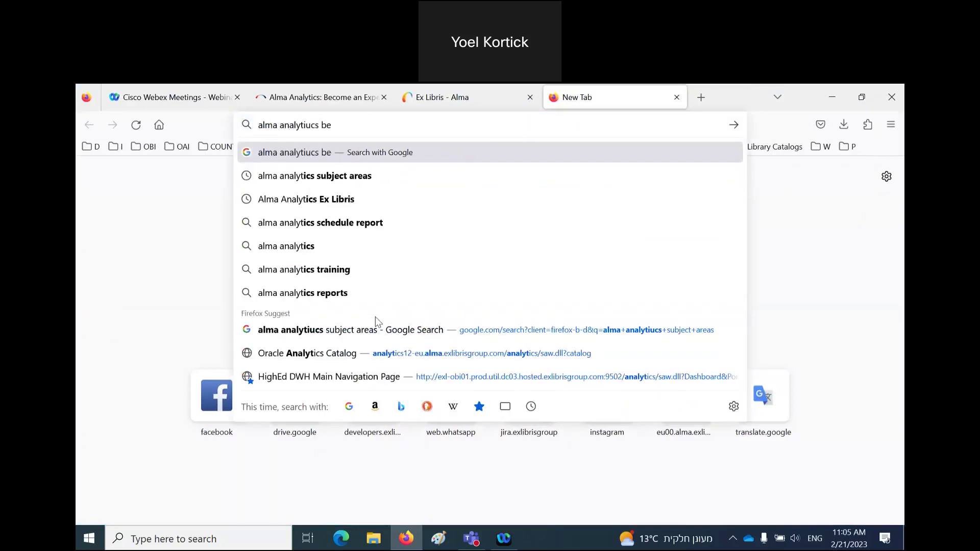
{"action": "type", "text": "come an expert"}
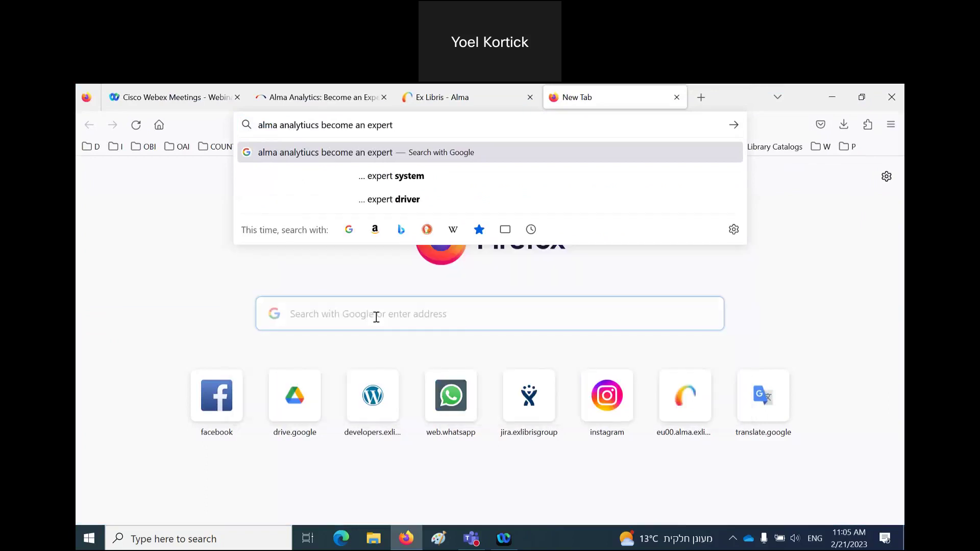
{"action": "type", "text": " alma ex libris"}
{"action": "key", "text": "Return"}
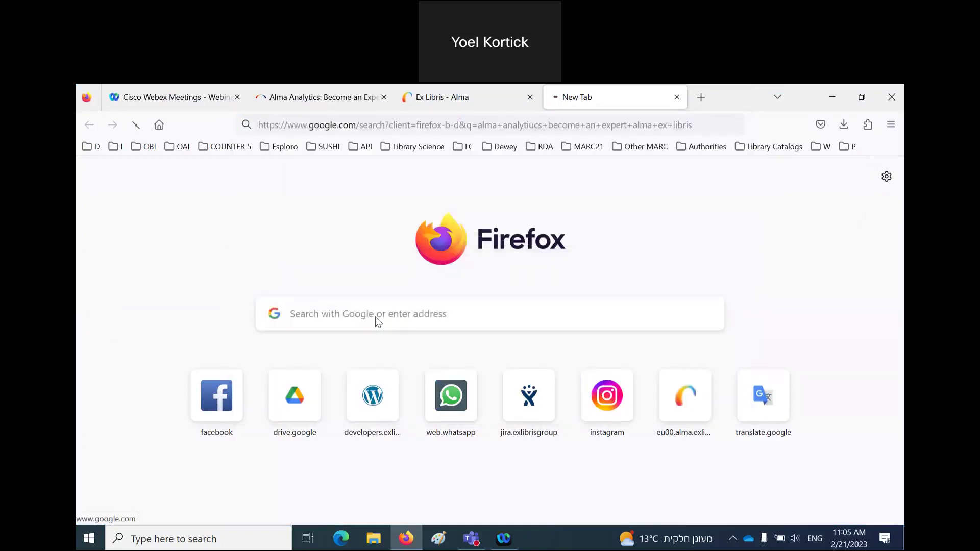
{"action": "scroll", "coordinate": [238, 328], "scroll_direction": "down", "scroll_amount": 3}
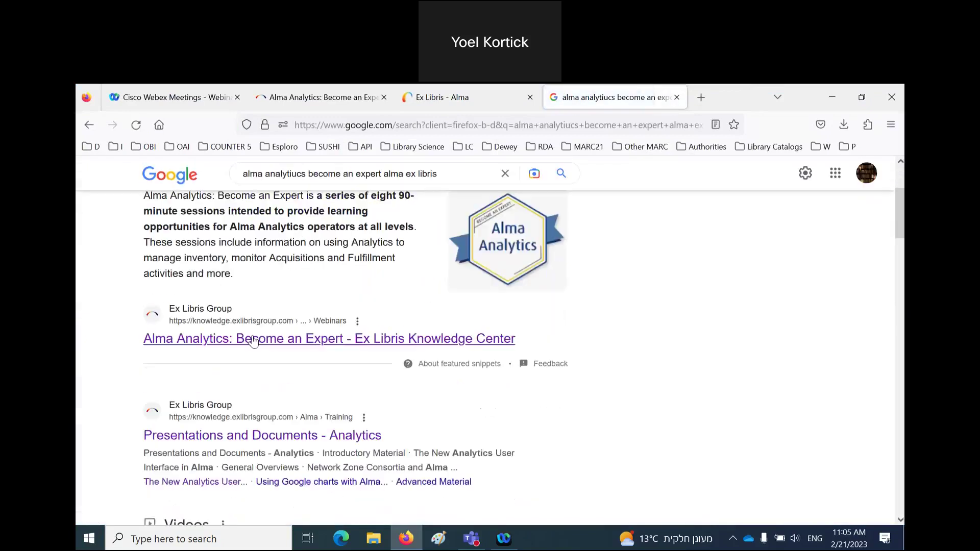
{"action": "left_click", "coordinate": [258, 340]}
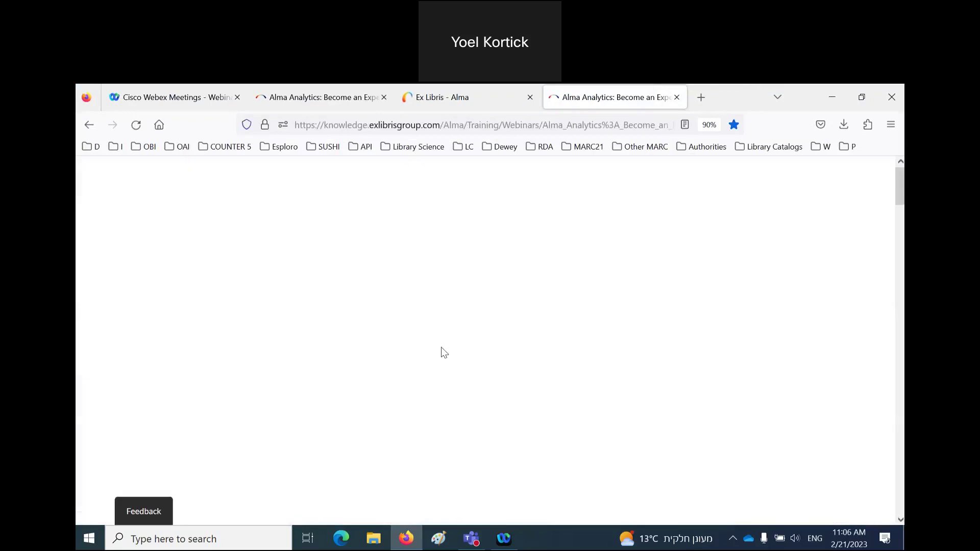
- Examine the session table's EMEA, APAC and AMERICAS columns and the recording links for the first session
{"action": "scroll", "coordinate": [516, 245], "scroll_direction": "down", "scroll_amount": 6}
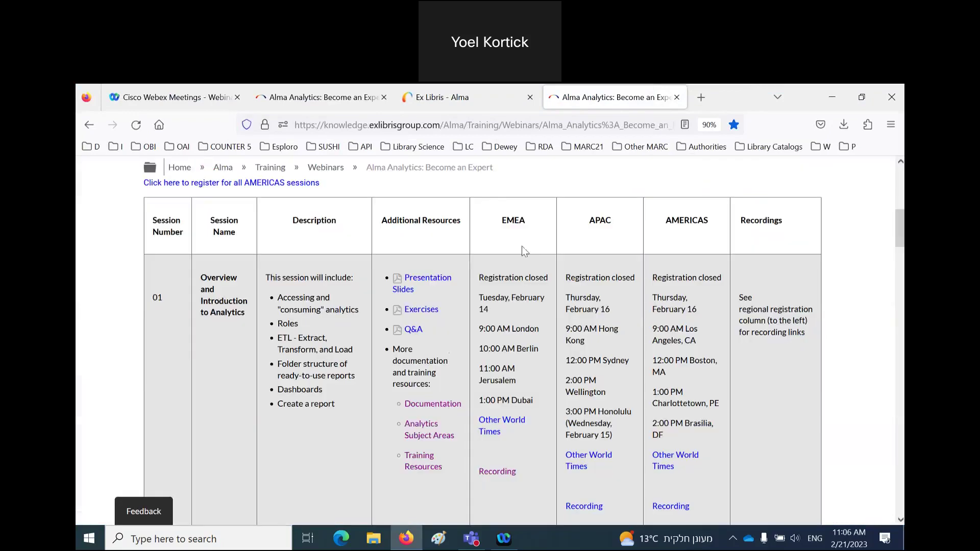
{"action": "double_click", "coordinate": [505, 220]}
{"action": "left_click", "coordinate": [592, 227]}
{"action": "double_click", "coordinate": [685, 220]}
{"action": "scroll", "coordinate": [663, 357], "scroll_direction": "down", "scroll_amount": 3}
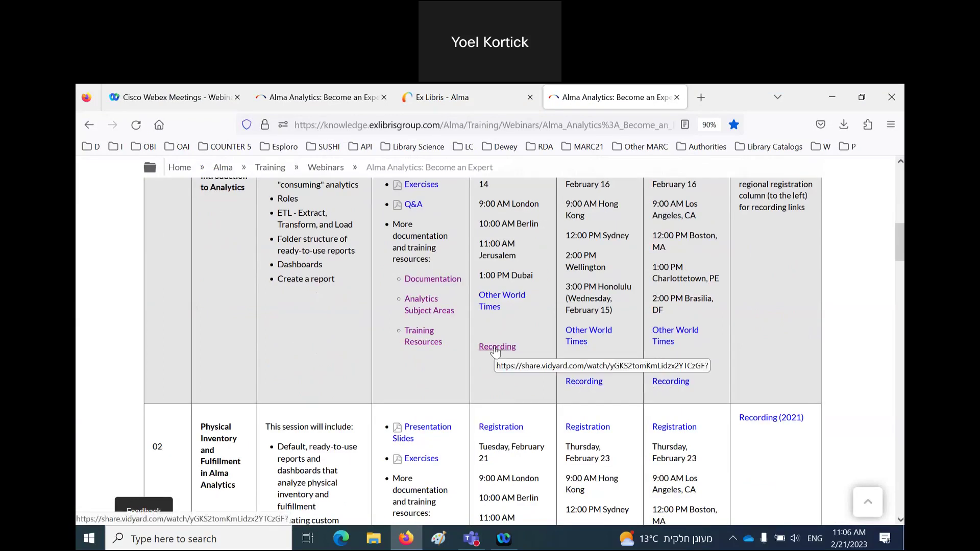
{"action": "scroll", "coordinate": [495, 351], "scroll_direction": "up", "scroll_amount": 4}
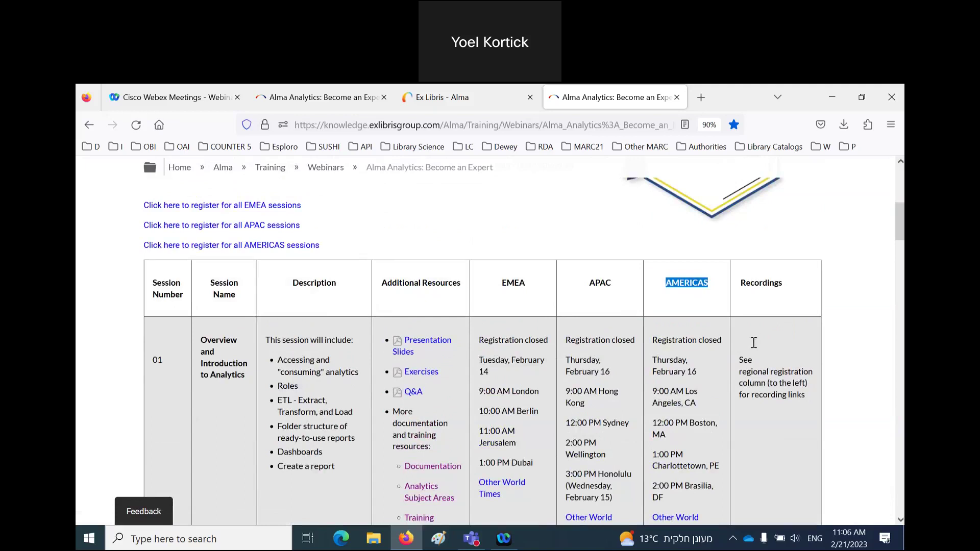
- Return to Alma and open Access Analytics from the Create Analysis options
{"action": "double_click", "coordinate": [801, 99]}
{"action": "left_click", "coordinate": [640, 150]}
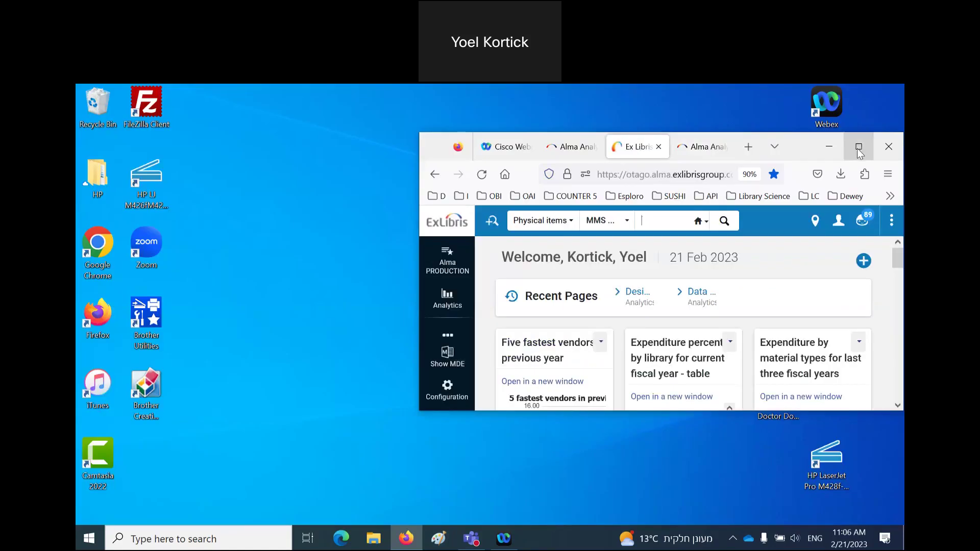
{"action": "left_click", "coordinate": [859, 146]}
{"action": "left_click", "coordinate": [101, 249]}
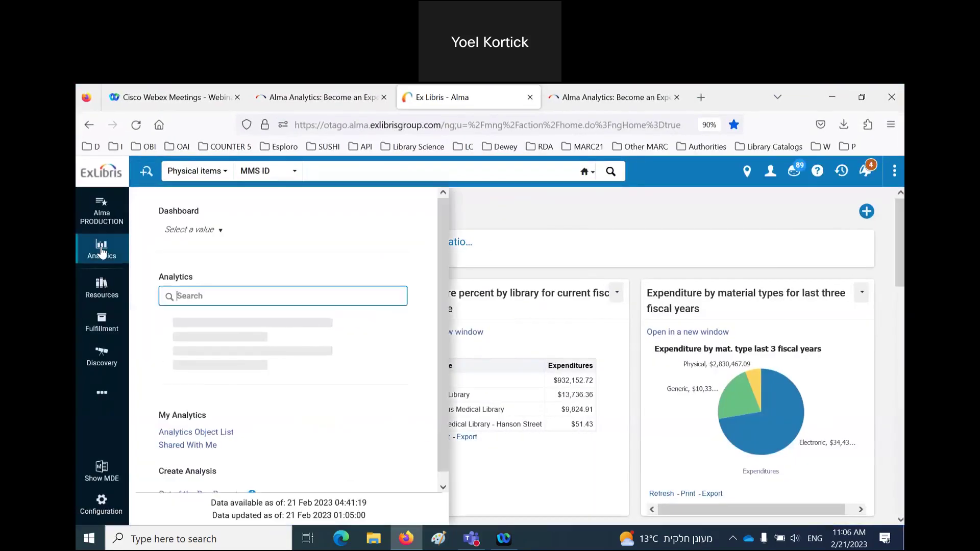
{"action": "scroll", "coordinate": [209, 375], "scroll_direction": "down", "scroll_amount": 3}
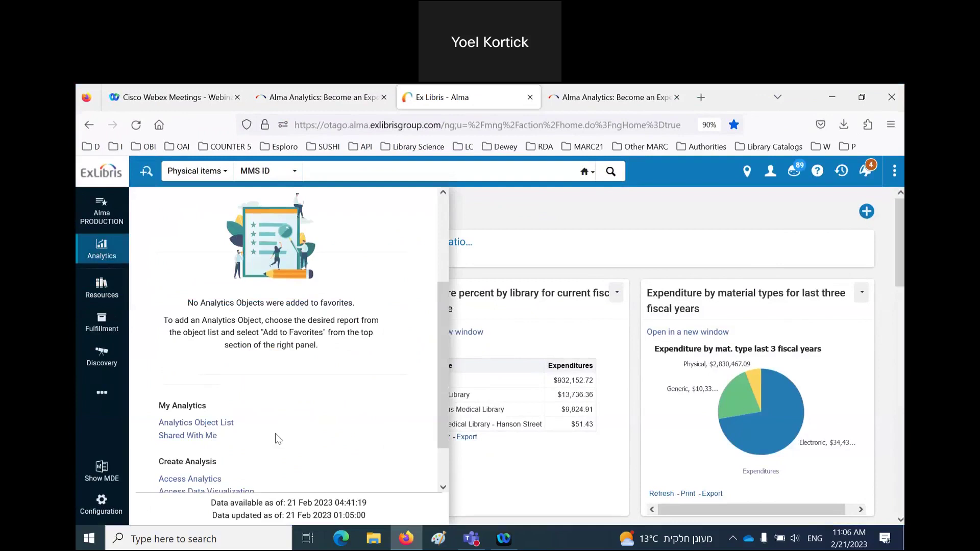
{"action": "scroll", "coordinate": [286, 419], "scroll_direction": "down", "scroll_amount": 1}
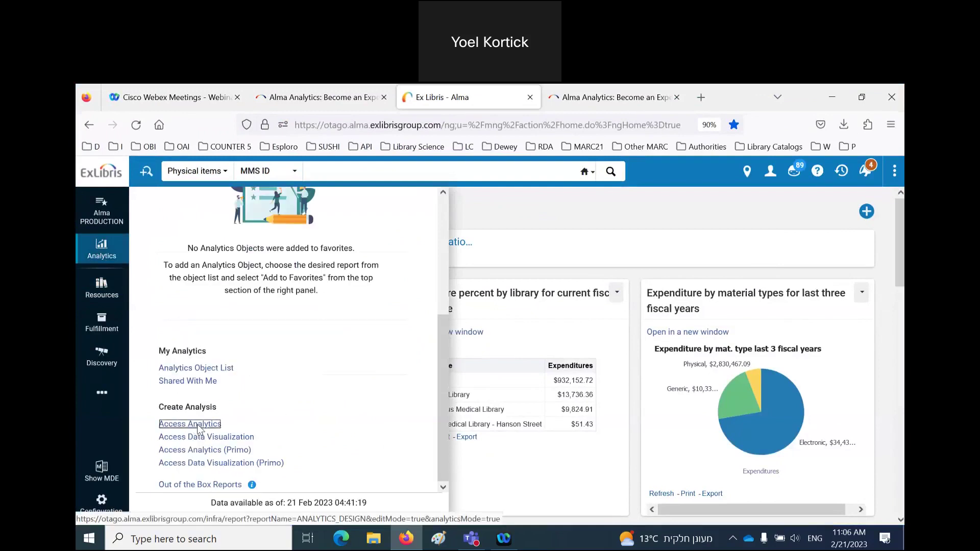
{"action": "left_click", "coordinate": [199, 427]}
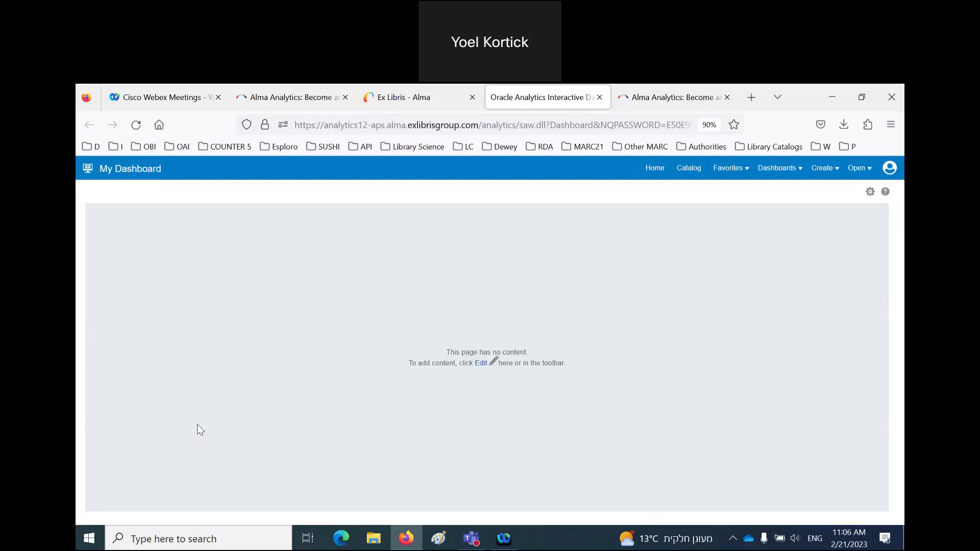
- Go back to Alma and open the Data Sharing Profile in the General configuration
{"action": "double_click", "coordinate": [809, 102]}
{"action": "left_click", "coordinate": [601, 152]}
{"action": "left_click", "coordinate": [855, 153]}
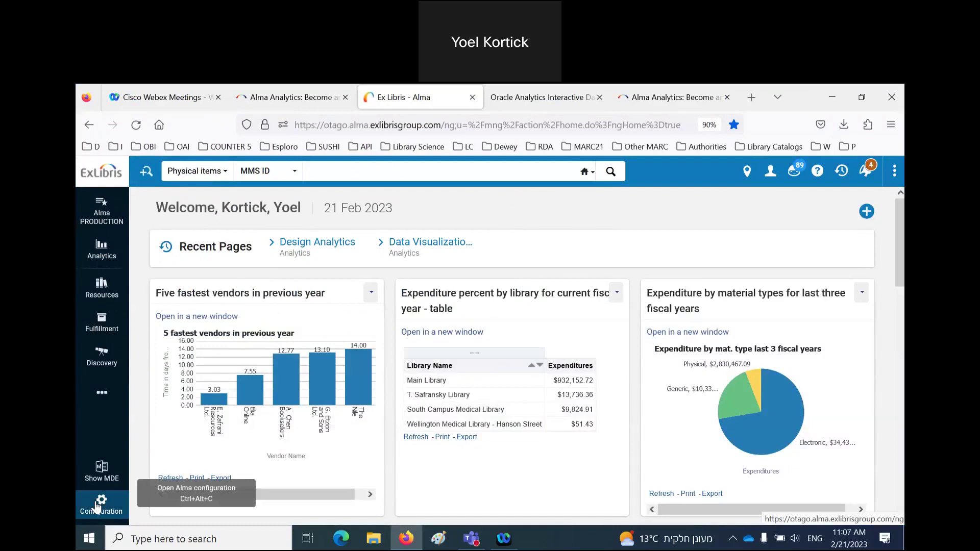
{"action": "left_click", "coordinate": [98, 505]}
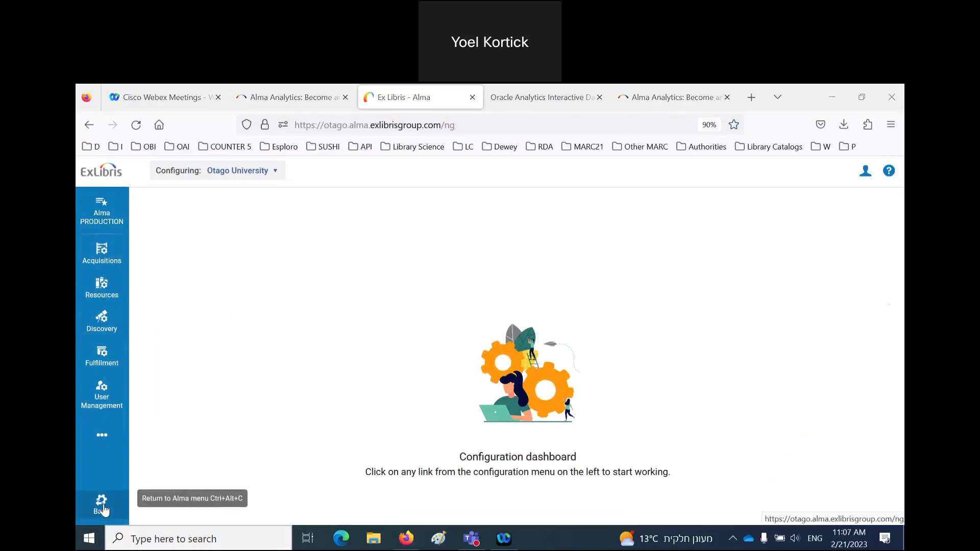
{"action": "left_click", "coordinate": [102, 436]}
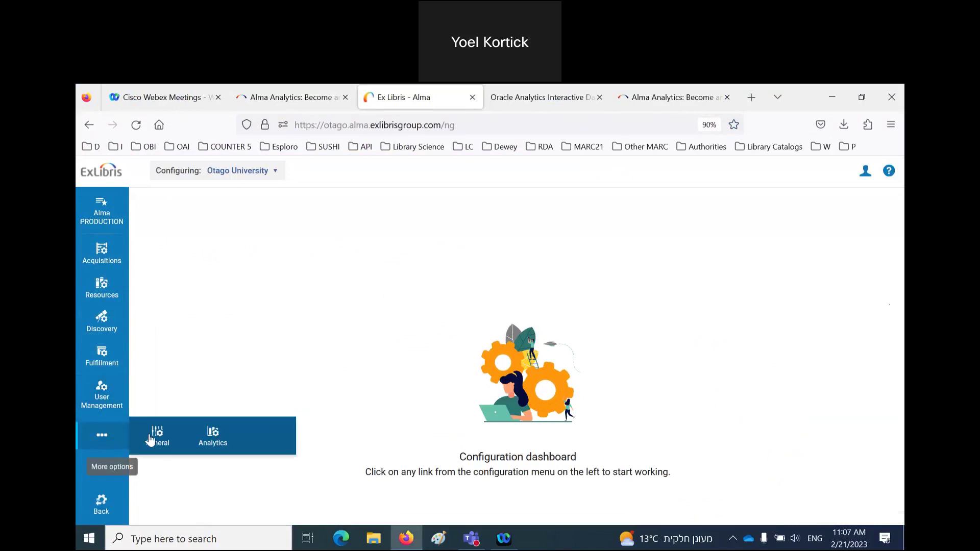
{"action": "left_click", "coordinate": [153, 438]}
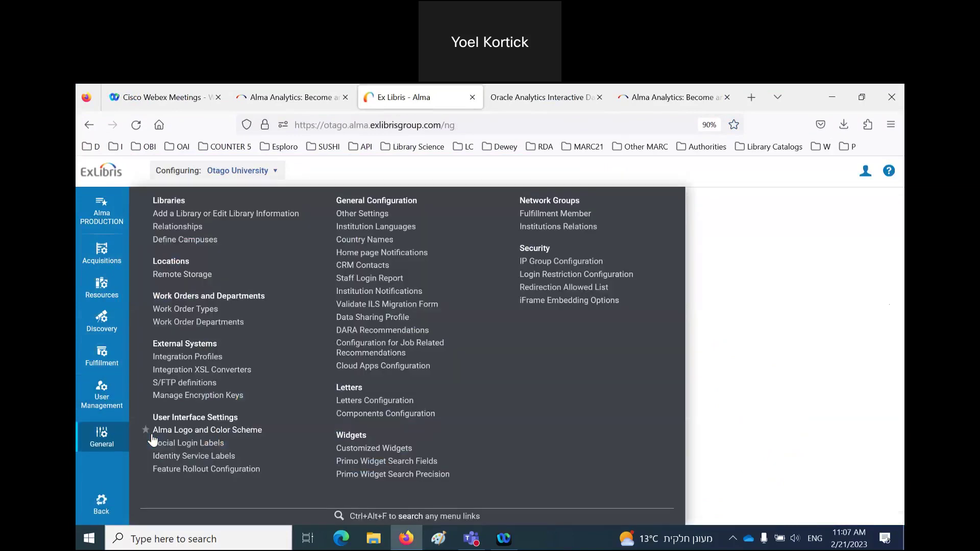
{"action": "left_click", "coordinate": [353, 318]}
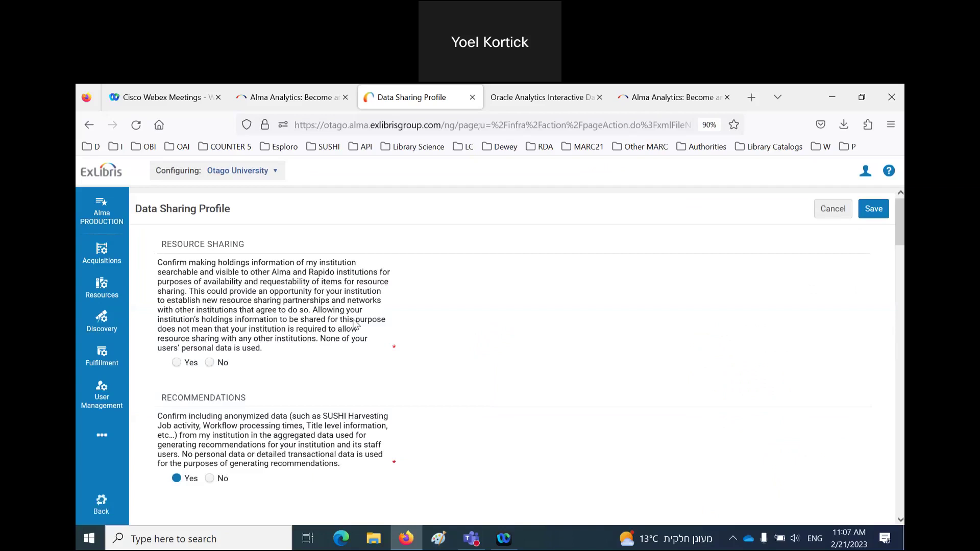
- Examine the Benchmark Analytics section of the Data Sharing Profile, highlighting its heading and the anonymized statistical data statement
{"action": "scroll", "coordinate": [468, 317], "scroll_direction": "down", "scroll_amount": 5}
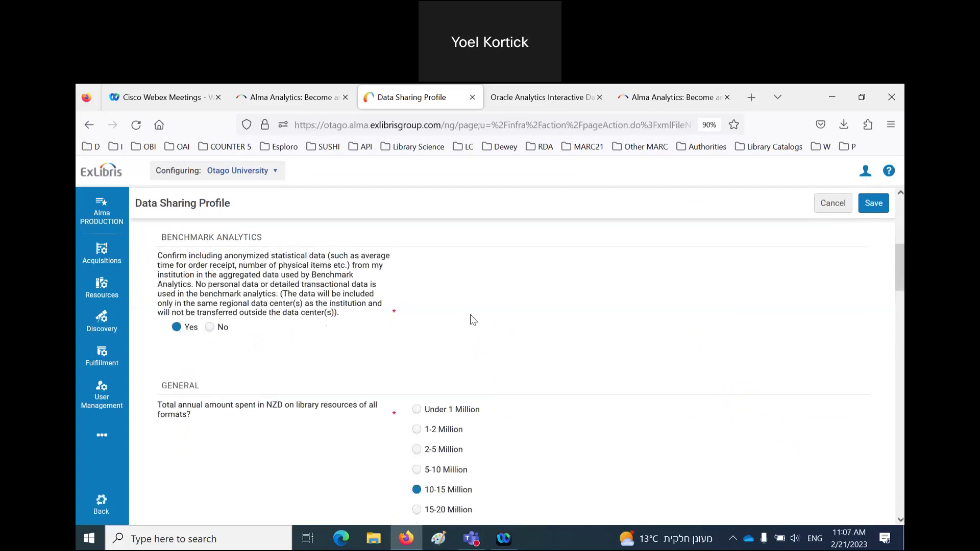
{"action": "left_click_drag", "start_coordinate": [162, 240], "coordinate": [280, 243]}
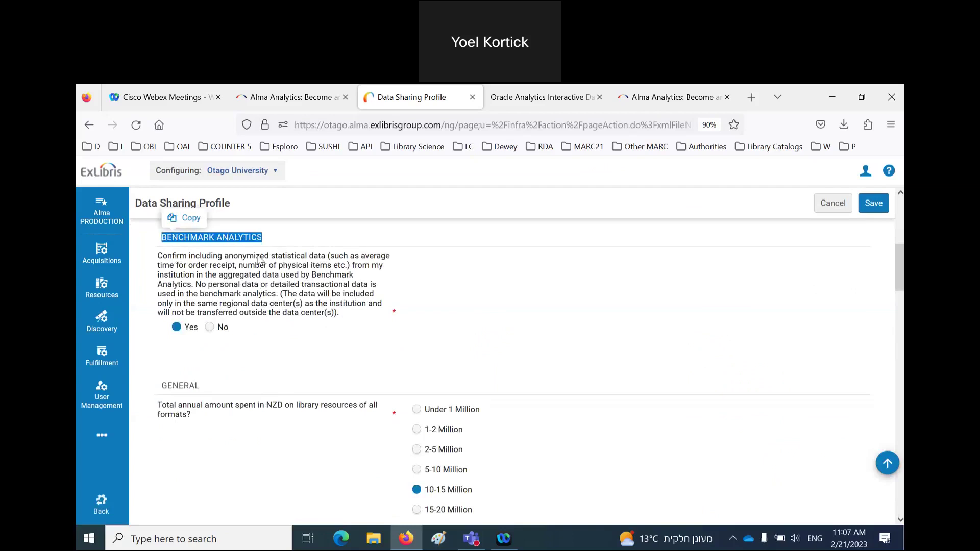
{"action": "left_click", "coordinate": [178, 257]}
{"action": "left_click_drag", "start_coordinate": [158, 257], "coordinate": [331, 261]}
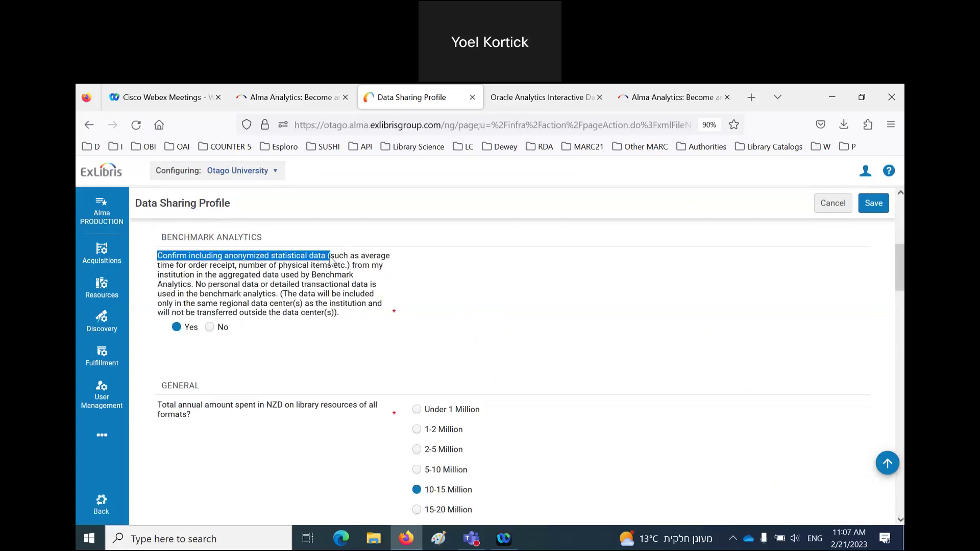
{"action": "left_click", "coordinate": [351, 317]}
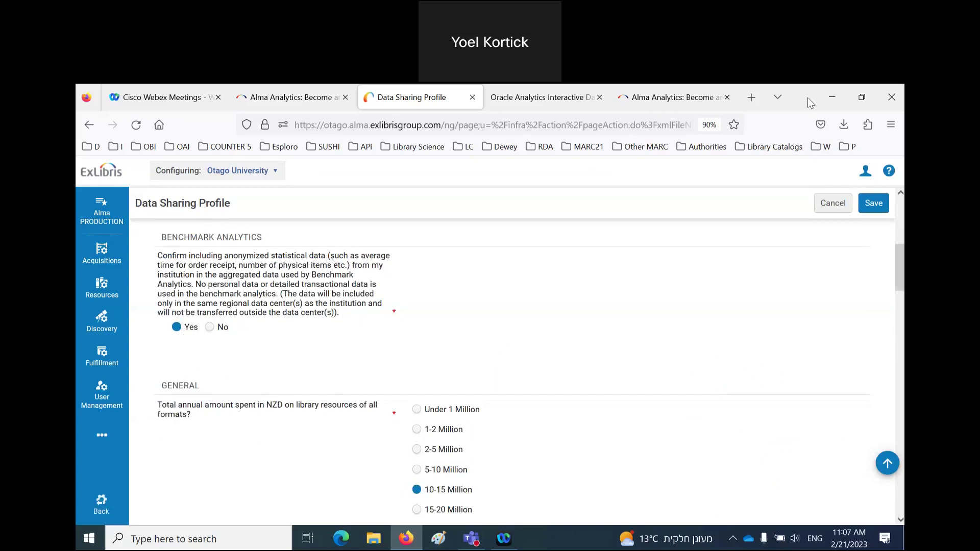
- Switch to Oracle Analytics and open the KPI Dashboard from the catalog folder /Shared Folders/Alma/Benchmark/Dashboards
{"action": "left_click", "coordinate": [862, 97]}
{"action": "left_click", "coordinate": [861, 142]}
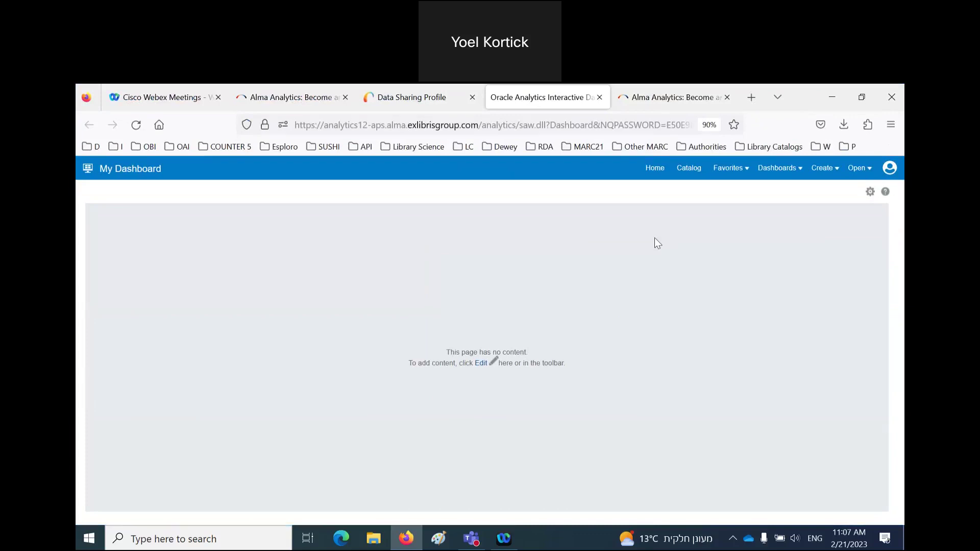
{"action": "left_click", "coordinate": [686, 169]}
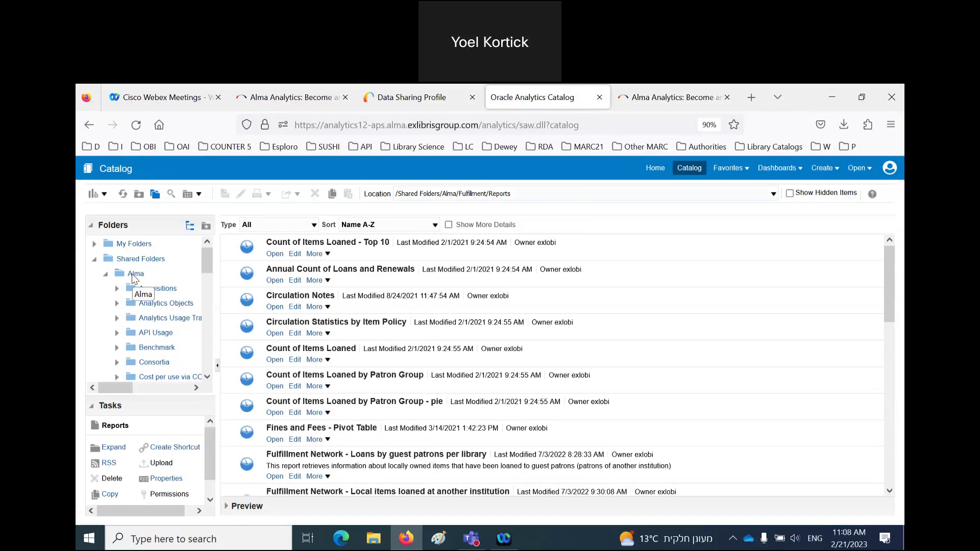
{"action": "left_click", "coordinate": [156, 347]}
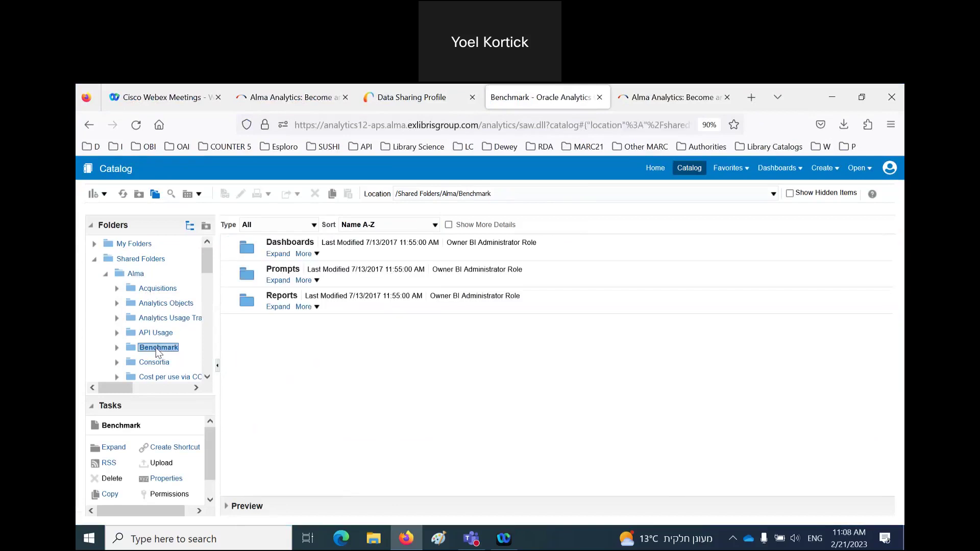
{"action": "left_click", "coordinate": [277, 255]}
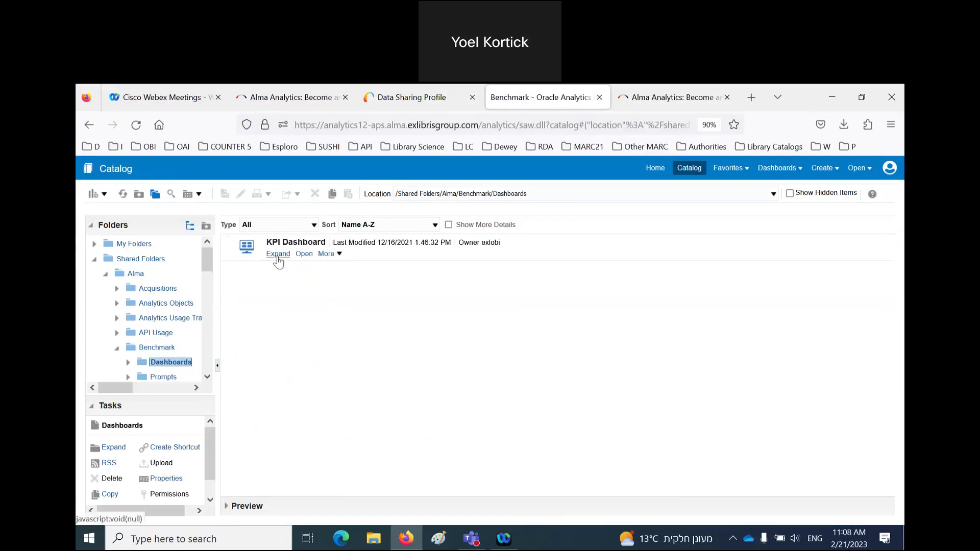
{"action": "left_click", "coordinate": [304, 255]}
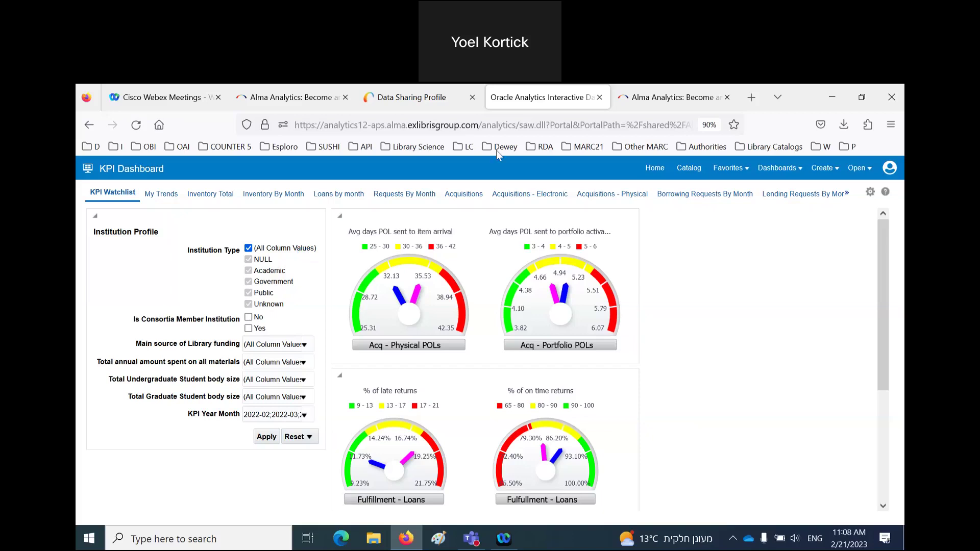
- Open the KPI Dashboard's Inventory Total page and compare My Institution with other institutions in the bibliographic record, electronic collection and portfolio charts
{"action": "left_click", "coordinate": [740, 138]}
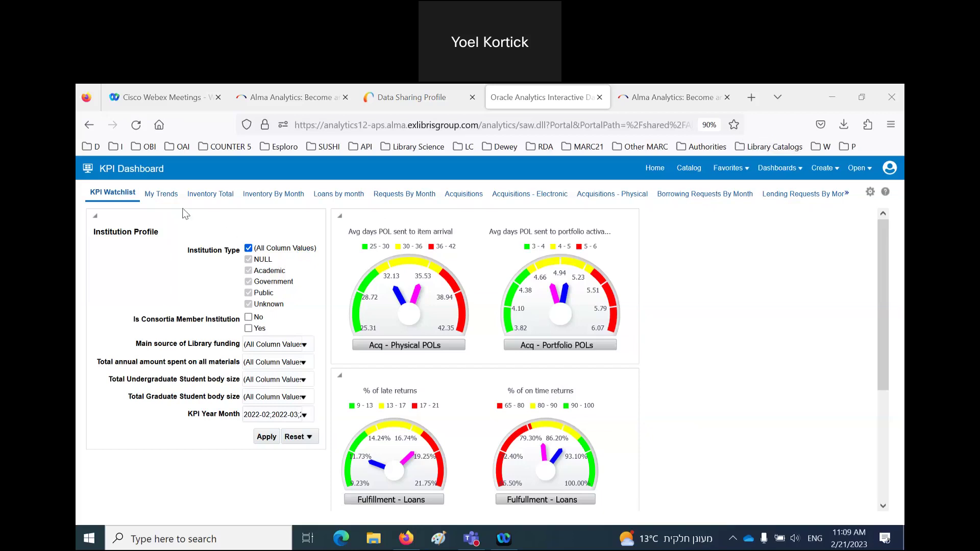
{"action": "left_click", "coordinate": [206, 199]}
{"action": "left_click", "coordinate": [205, 196]}
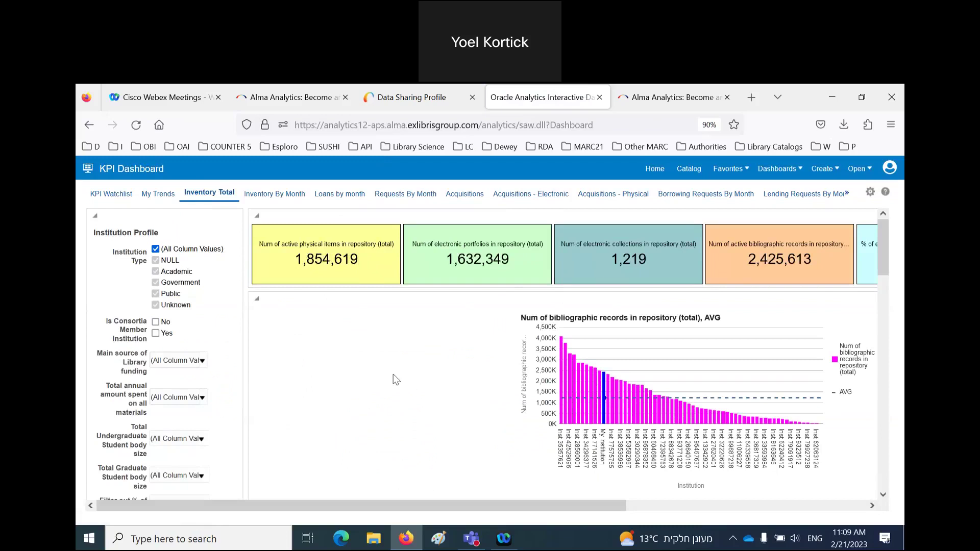
{"action": "mouse_move", "coordinate": [605, 394]}
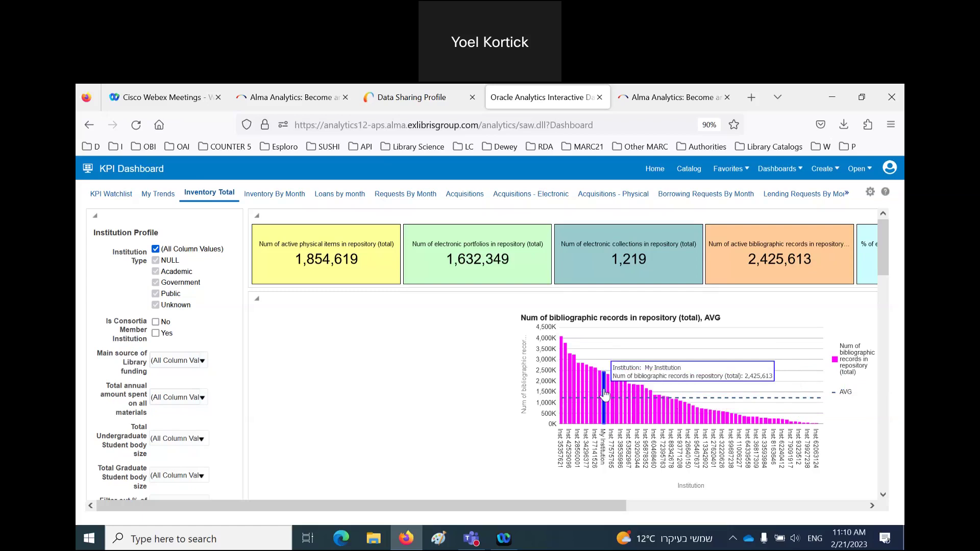
{"action": "scroll", "coordinate": [604, 393], "scroll_direction": "down", "scroll_amount": 3}
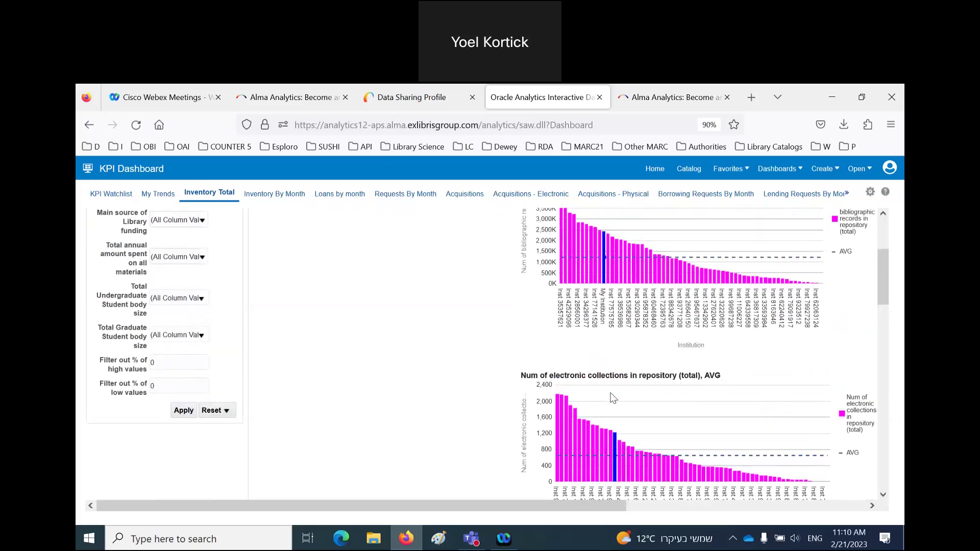
{"action": "scroll", "coordinate": [612, 401], "scroll_direction": "down", "scroll_amount": 4}
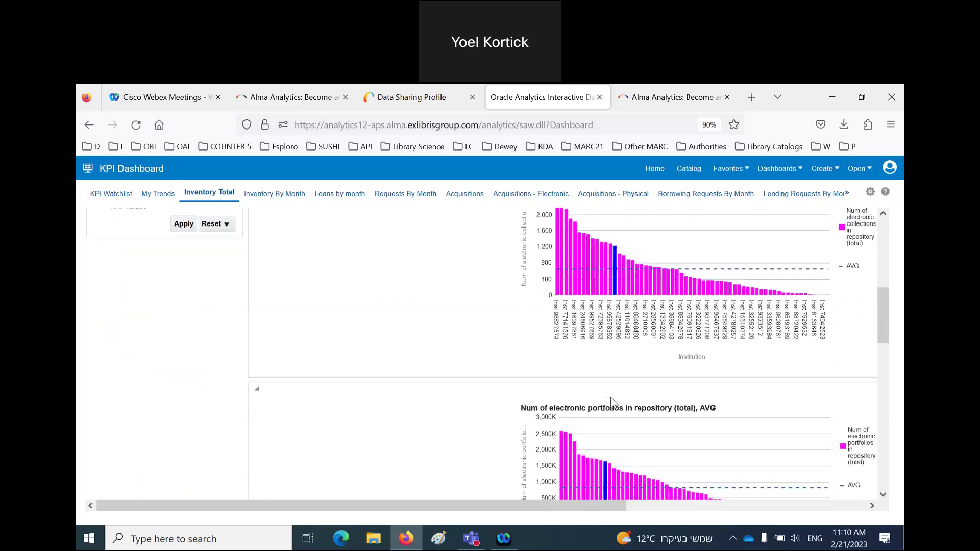
- Compare My Institution's physical item total with the summary figure and the other institutions in the Inventory Total physical items chart
{"action": "scroll", "coordinate": [619, 404], "scroll_direction": "down", "scroll_amount": 4}
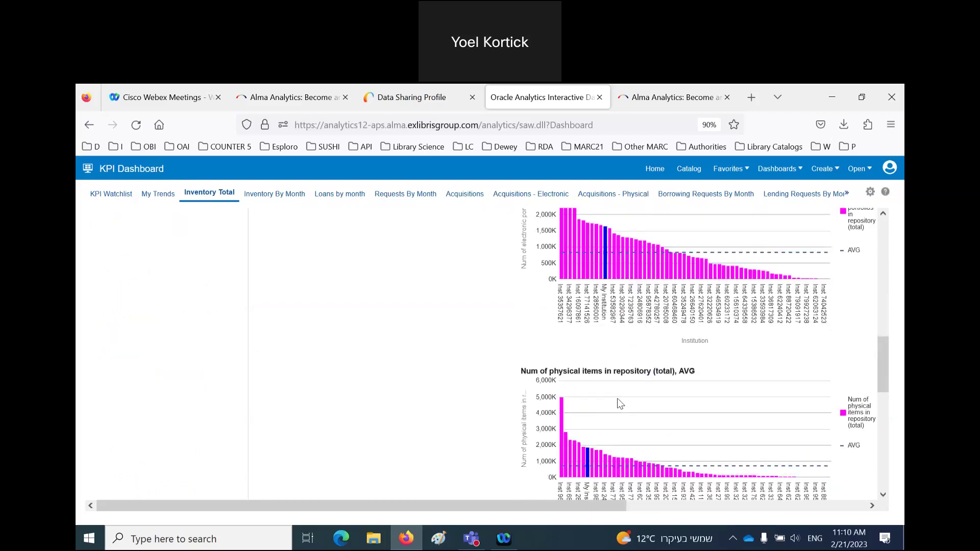
{"action": "scroll", "coordinate": [617, 402], "scroll_direction": "down", "scroll_amount": 1}
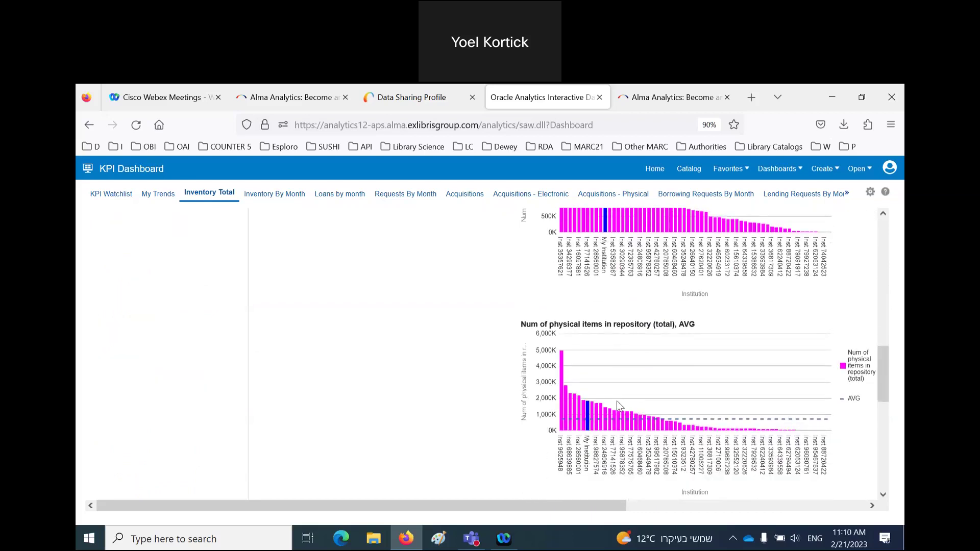
{"action": "mouse_move", "coordinate": [588, 415]}
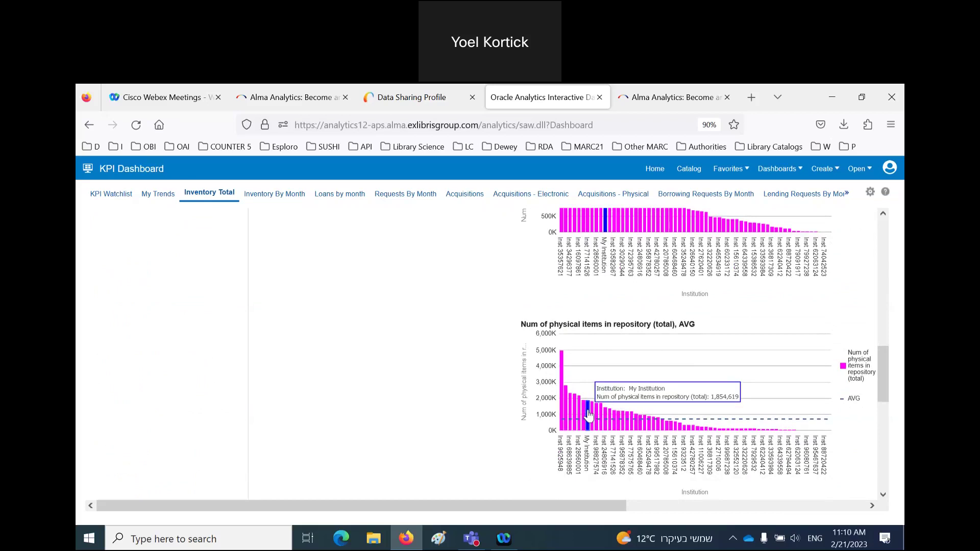
{"action": "scroll", "coordinate": [588, 414], "scroll_direction": "up", "scroll_amount": 10}
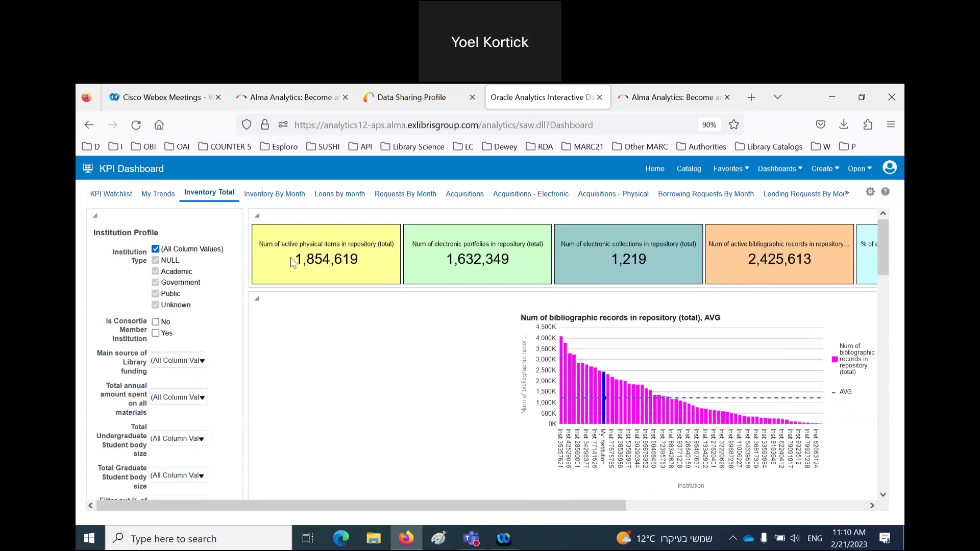
{"action": "scroll", "coordinate": [674, 429], "scroll_direction": "down", "scroll_amount": 10}
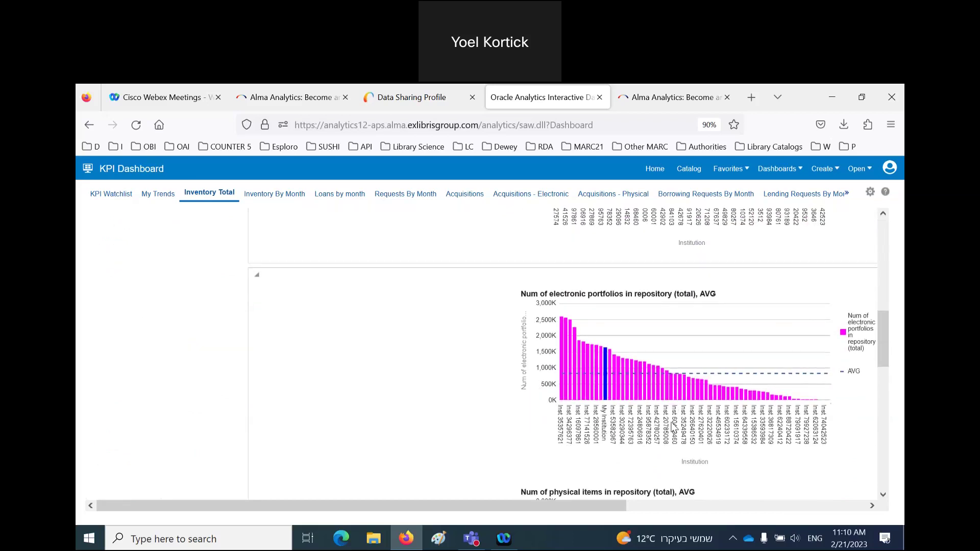
{"action": "scroll", "coordinate": [673, 429], "scroll_direction": "down", "scroll_amount": 3}
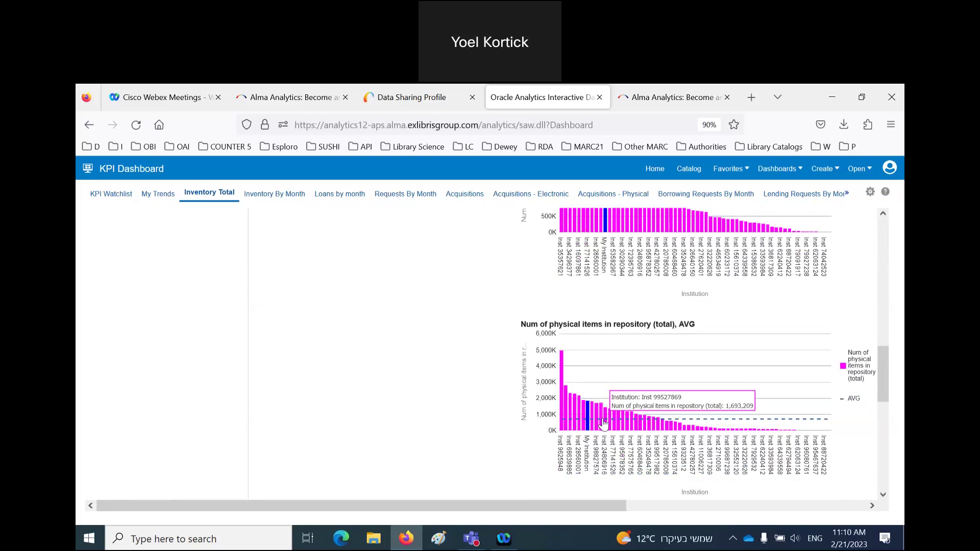
{"action": "mouse_move", "coordinate": [563, 377]}
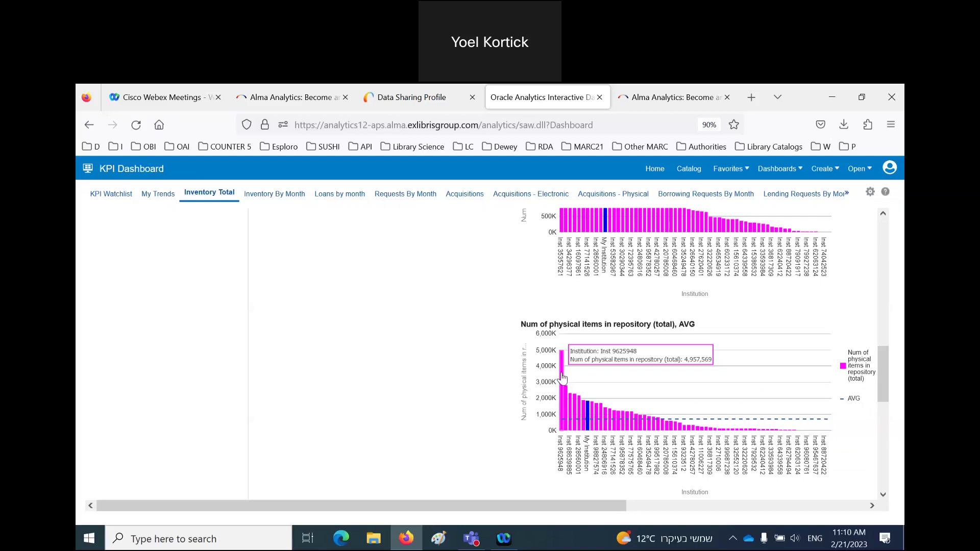
- Filter out 2% of high values and 2% of low values in the Inventory Total institution profile and apply the filter
{"action": "scroll", "coordinate": [169, 356], "scroll_direction": "up", "scroll_amount": 6}
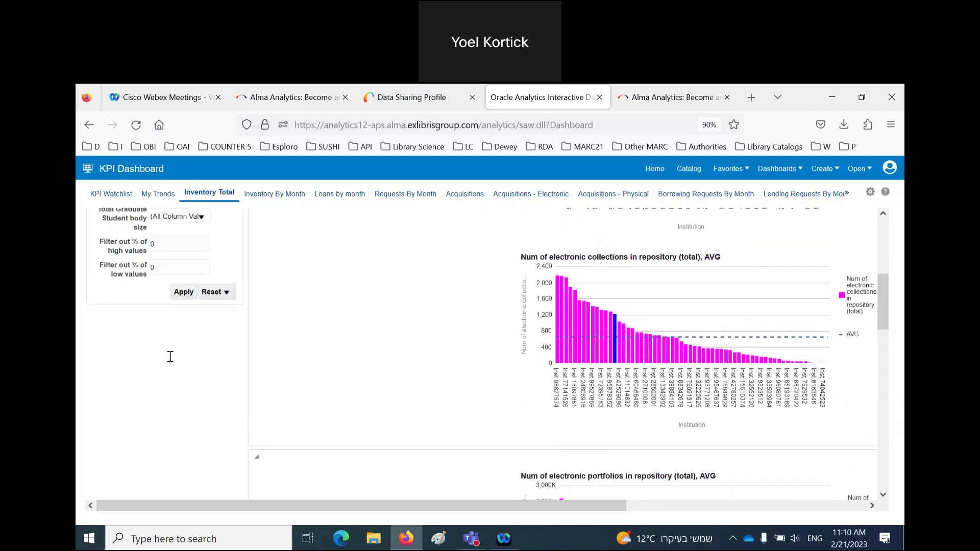
{"action": "scroll", "coordinate": [170, 356], "scroll_direction": "up", "scroll_amount": 5}
{"action": "scroll", "coordinate": [172, 356], "scroll_direction": "down", "scroll_amount": 4}
{"action": "left_click", "coordinate": [131, 315]}
{"action": "key", "text": "ctrl+a"}
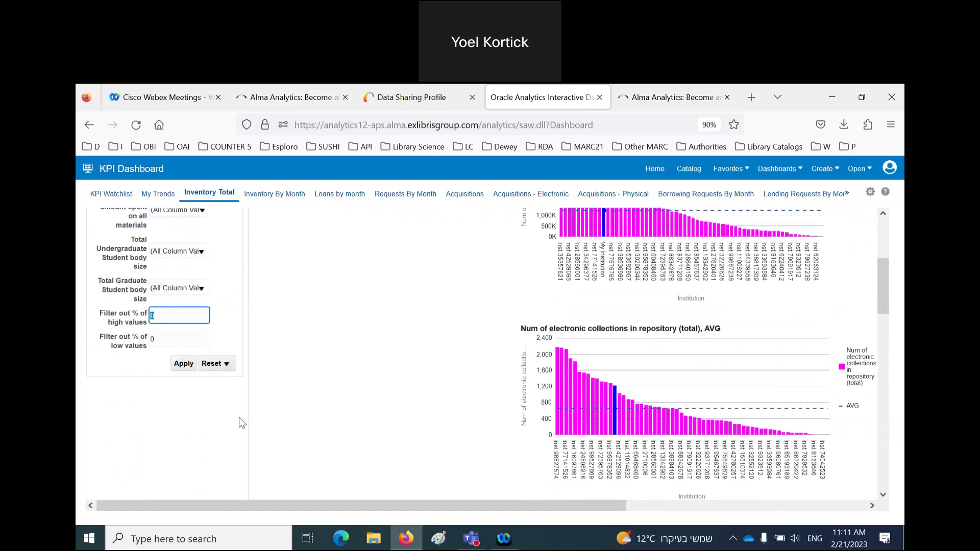
{"action": "type", "text": "2"}
{"action": "key", "text": "Tab"}
{"action": "type", "text": "2"}
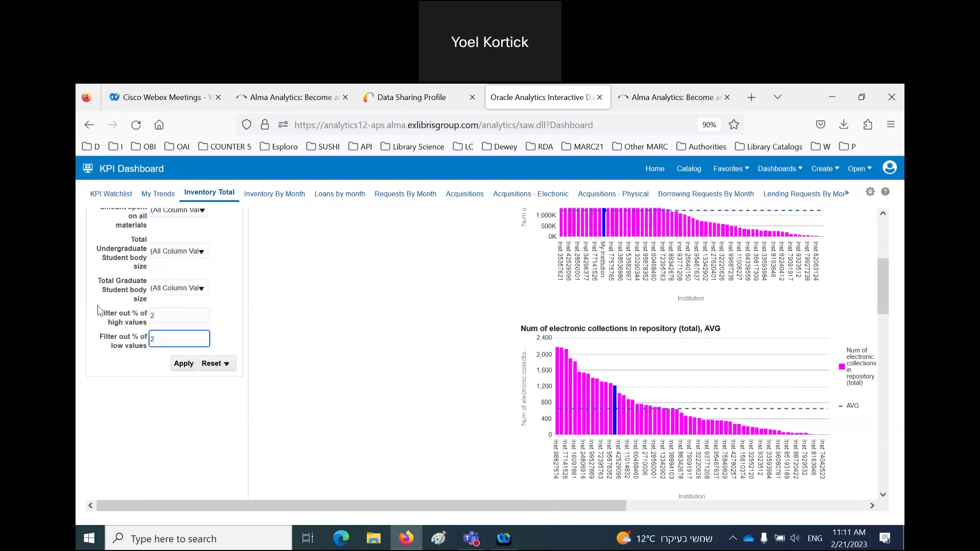
{"action": "left_click_drag", "start_coordinate": [111, 316], "coordinate": [139, 357]}
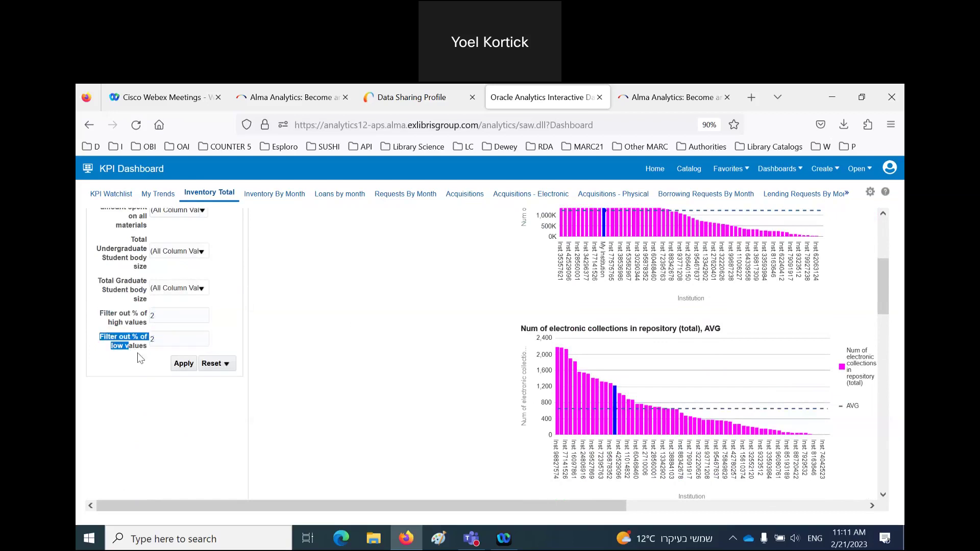
{"action": "left_click", "coordinate": [182, 366]}
- Review the filtered Inventory Total charts for electronic portfolios, physical items and bibliographic records
{"action": "scroll", "coordinate": [403, 352], "scroll_direction": "down", "scroll_amount": 5}
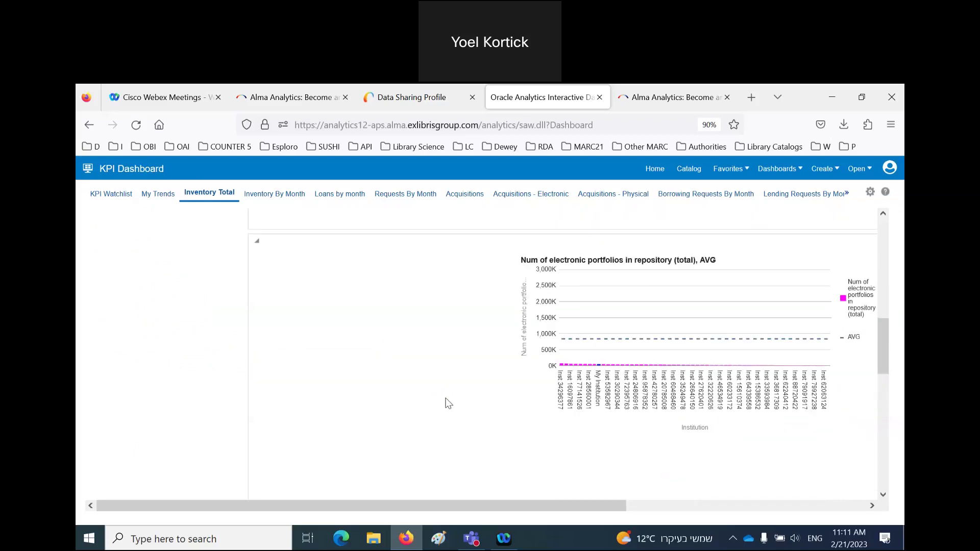
{"action": "scroll", "coordinate": [446, 403], "scroll_direction": "down", "scroll_amount": 5}
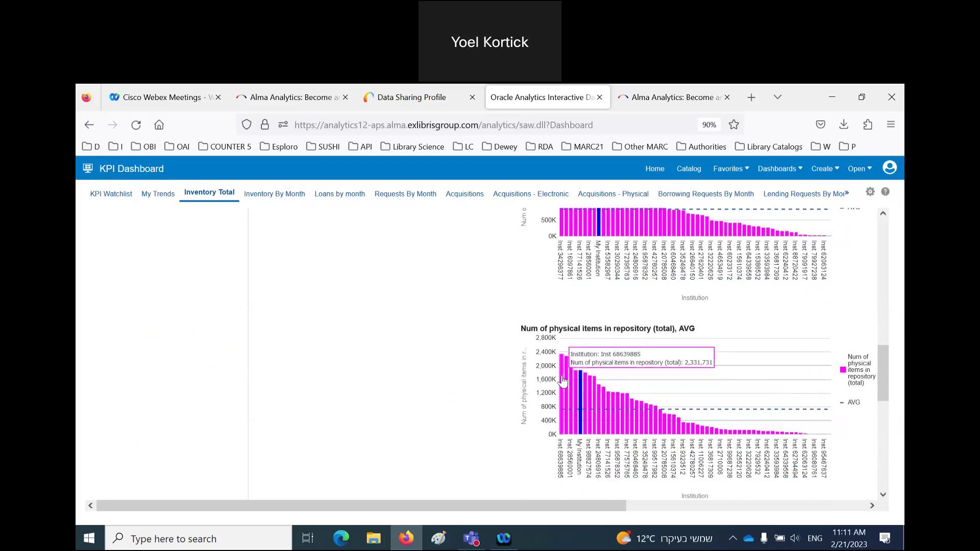
{"action": "scroll", "coordinate": [563, 381], "scroll_direction": "up", "scroll_amount": 2}
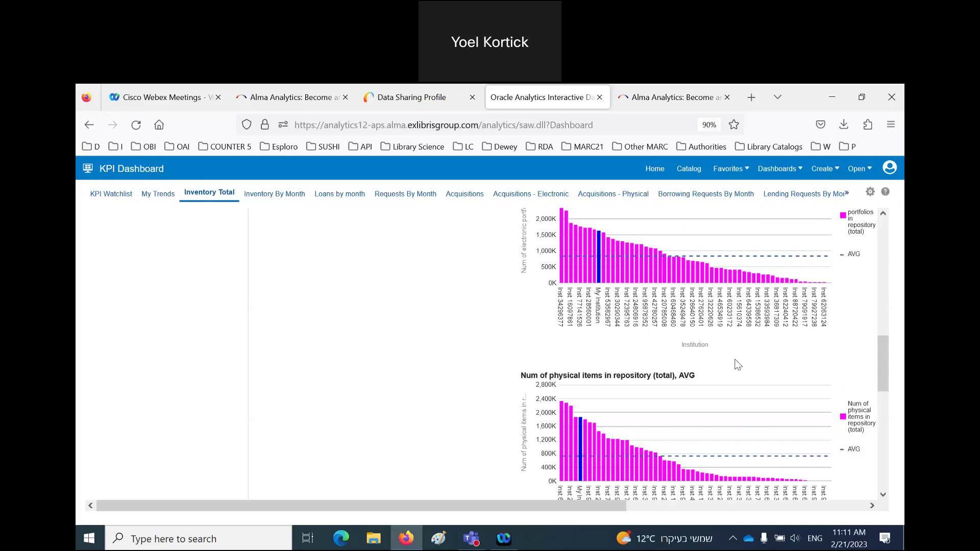
{"action": "scroll", "coordinate": [688, 382], "scroll_direction": "up", "scroll_amount": 10}
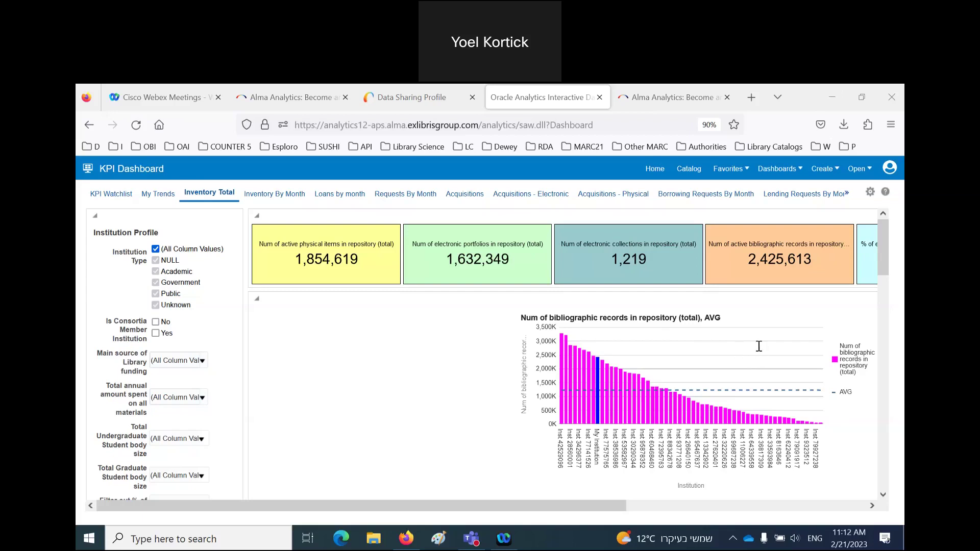
- Switch to Alma, reopen the Data Sharing Profile from the General configuration and view its Benchmark Analytics section
{"action": "double_click", "coordinate": [800, 99]}
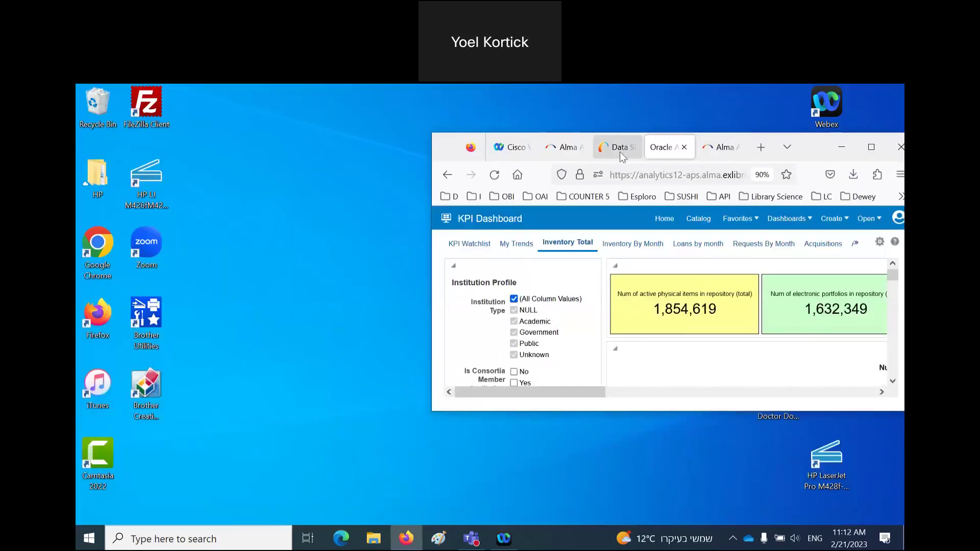
{"action": "left_click", "coordinate": [618, 148]}
{"action": "left_click", "coordinate": [872, 149]}
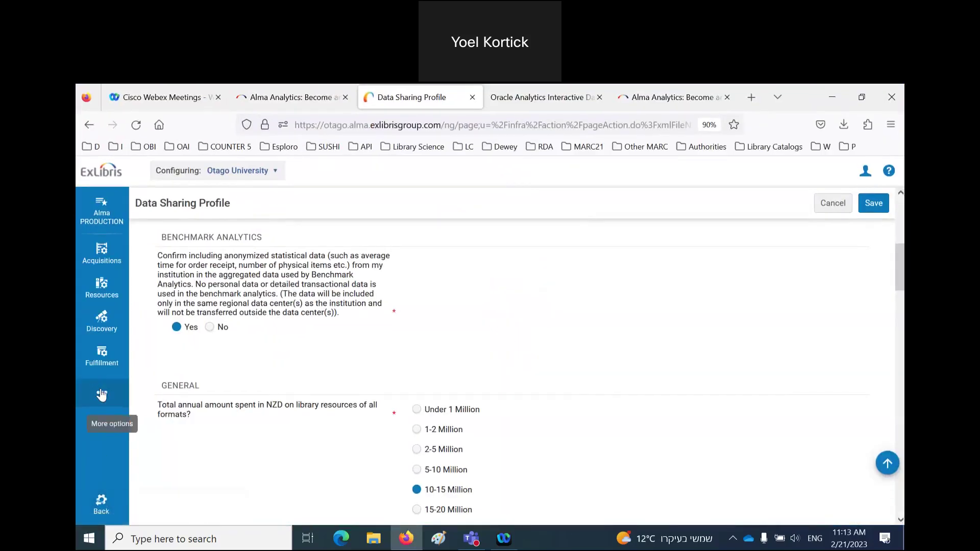
{"action": "left_click", "coordinate": [101, 392]}
{"action": "left_click", "coordinate": [212, 394]}
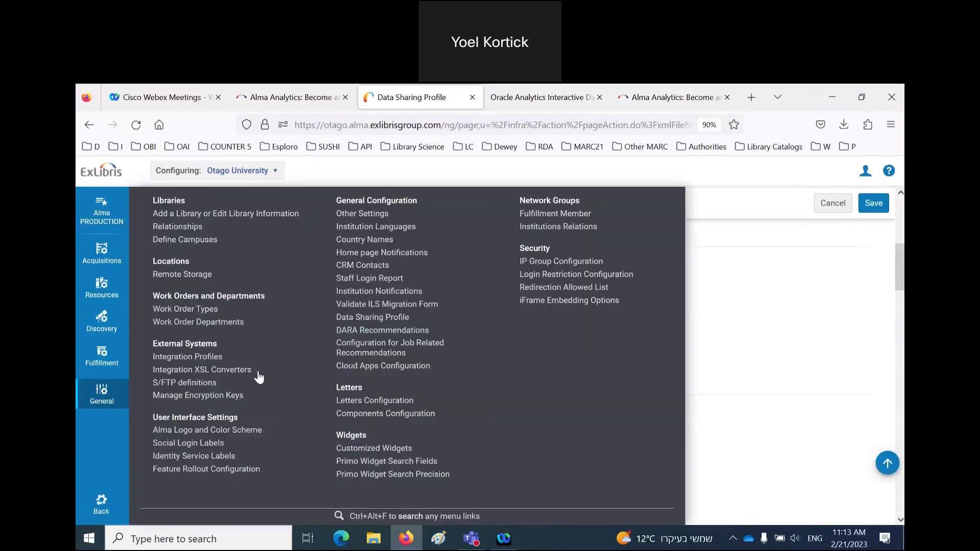
{"action": "left_click", "coordinate": [375, 319]}
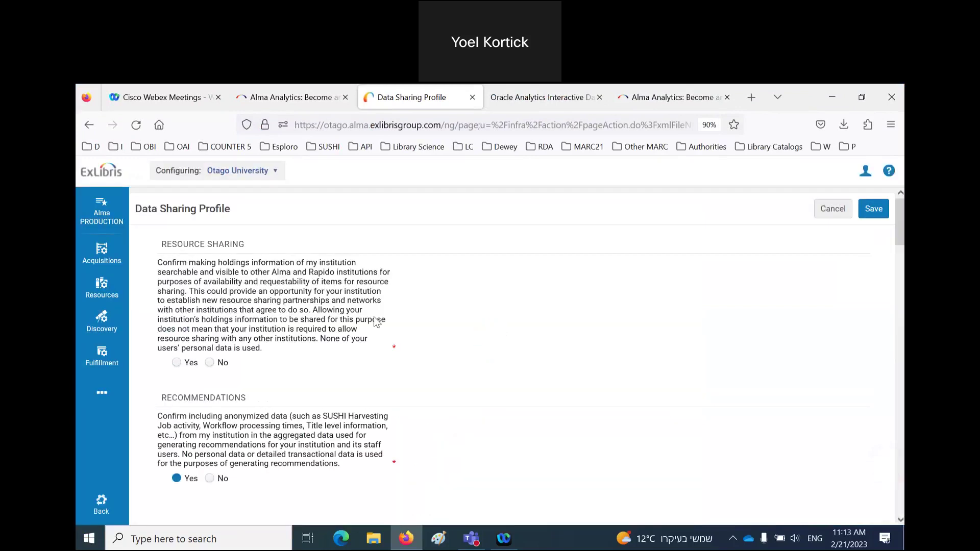
{"action": "scroll", "coordinate": [306, 337], "scroll_direction": "down", "scroll_amount": 5}
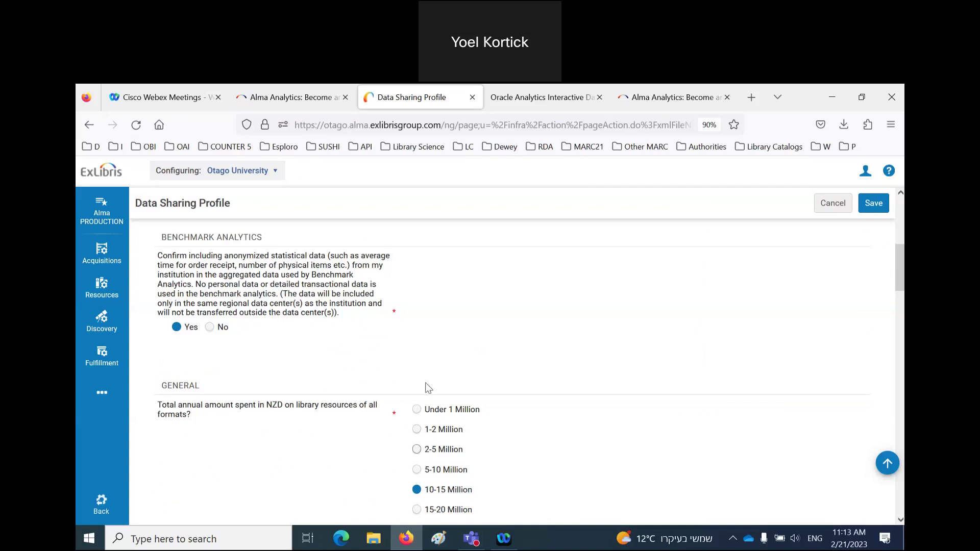
- Return to the KPI Dashboard's Inventory By Month page and play the monthly timeline of the added bibliographic records chart
{"action": "double_click", "coordinate": [803, 101]}
{"action": "key", "text": "ctrl+Tab"}
{"action": "left_click", "coordinate": [845, 193]}
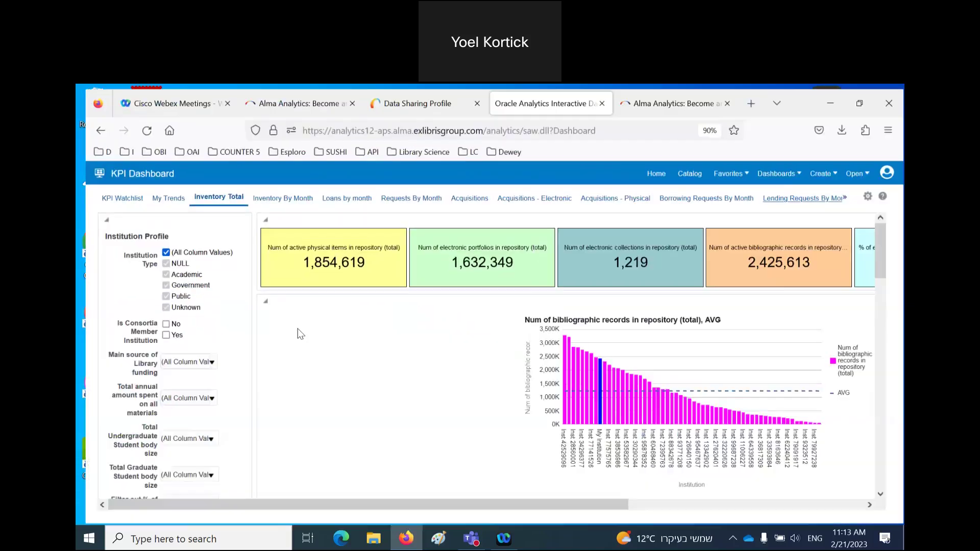
{"action": "left_click", "coordinate": [285, 196]}
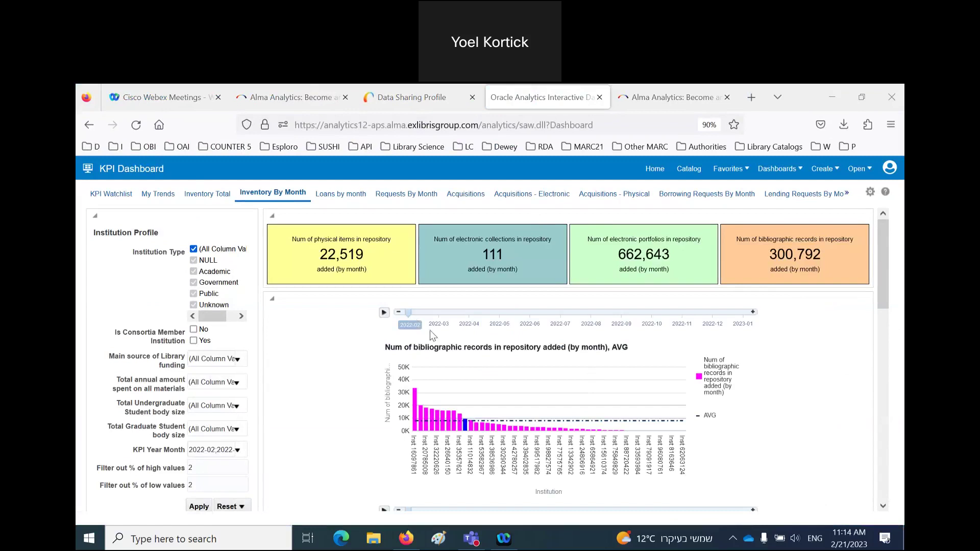
{"action": "left_click", "coordinate": [384, 313]}
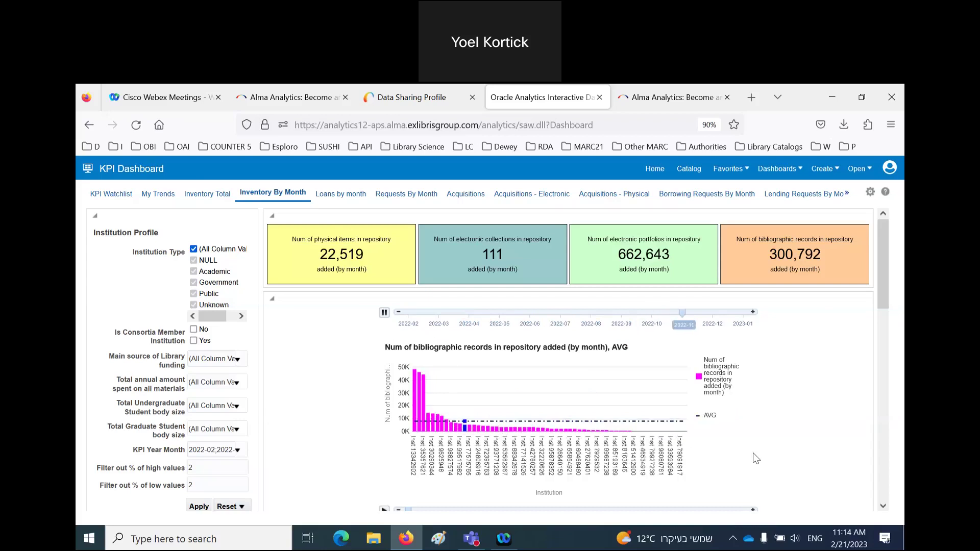
- Play the monthly timeline of the chart for physical items added to the repository
{"action": "scroll", "coordinate": [752, 452], "scroll_direction": "down", "scroll_amount": 2}
{"action": "scroll", "coordinate": [752, 452], "scroll_direction": "down", "scroll_amount": 2}
{"action": "scroll", "coordinate": [752, 452], "scroll_direction": "down", "scroll_amount": 6}
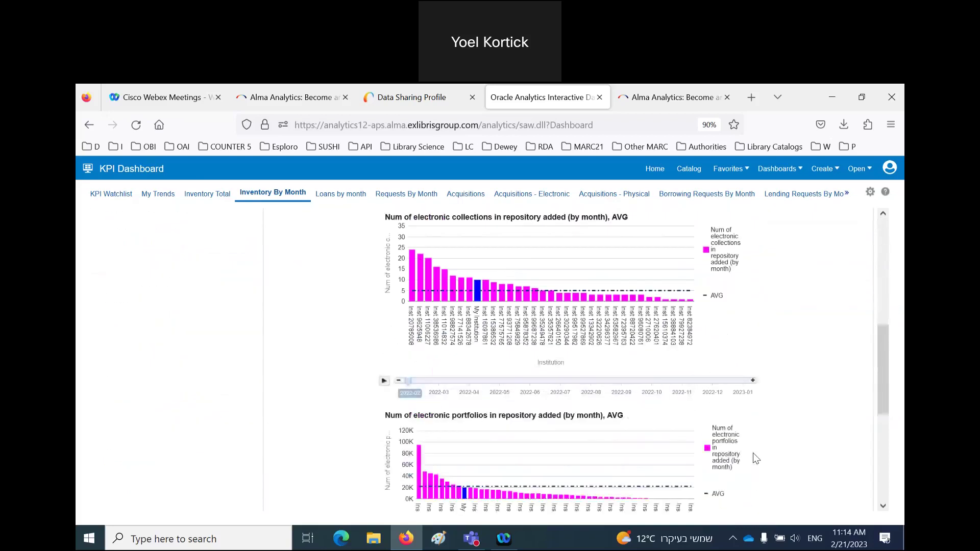
{"action": "scroll", "coordinate": [754, 457], "scroll_direction": "down", "scroll_amount": 2}
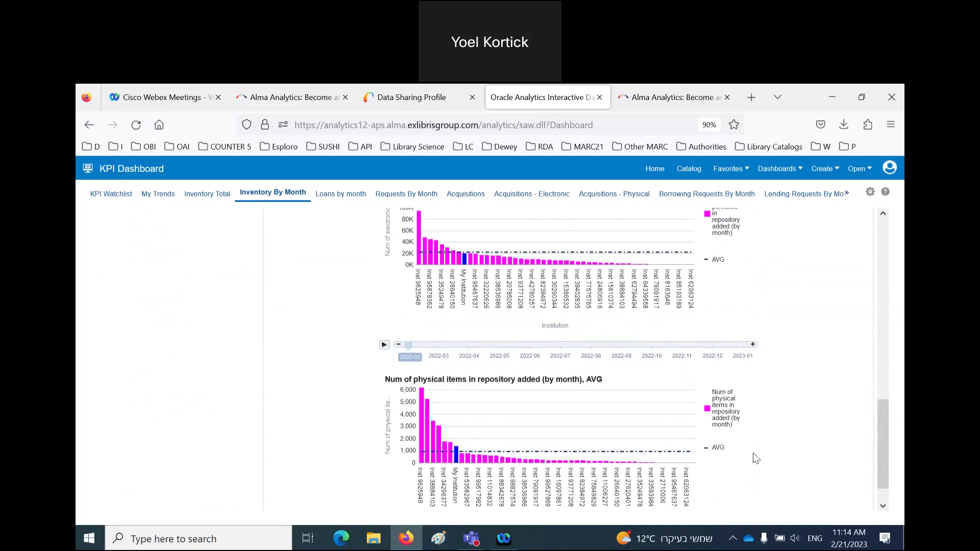
{"action": "left_click", "coordinate": [384, 345]}
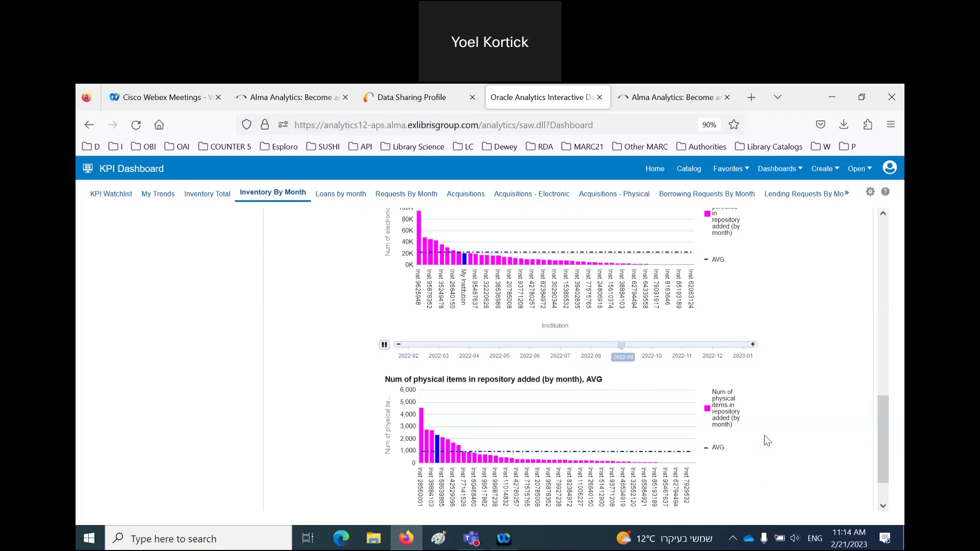
- Open the Loans by month page, inspect the late returns chart and play its monthly timeline
{"action": "left_click", "coordinate": [847, 194]}
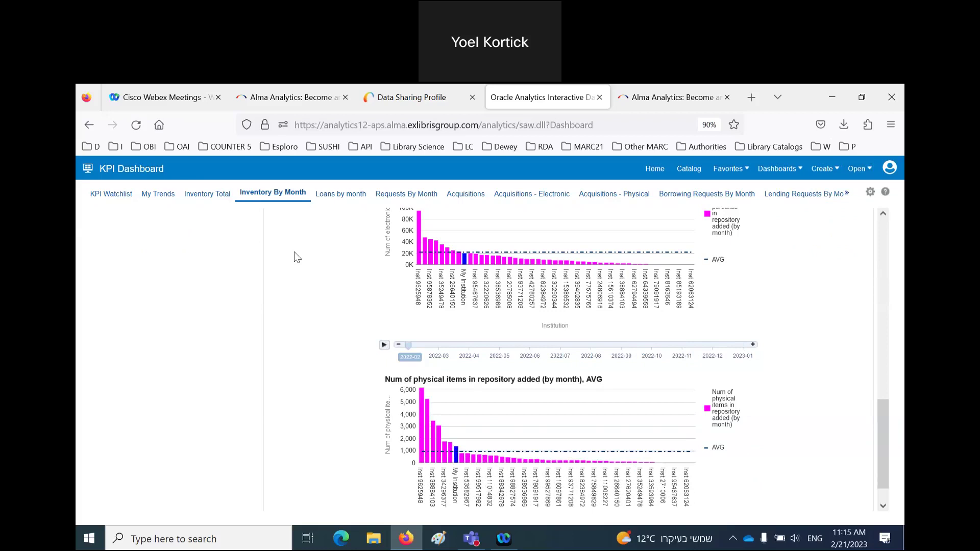
{"action": "left_click", "coordinate": [349, 197]}
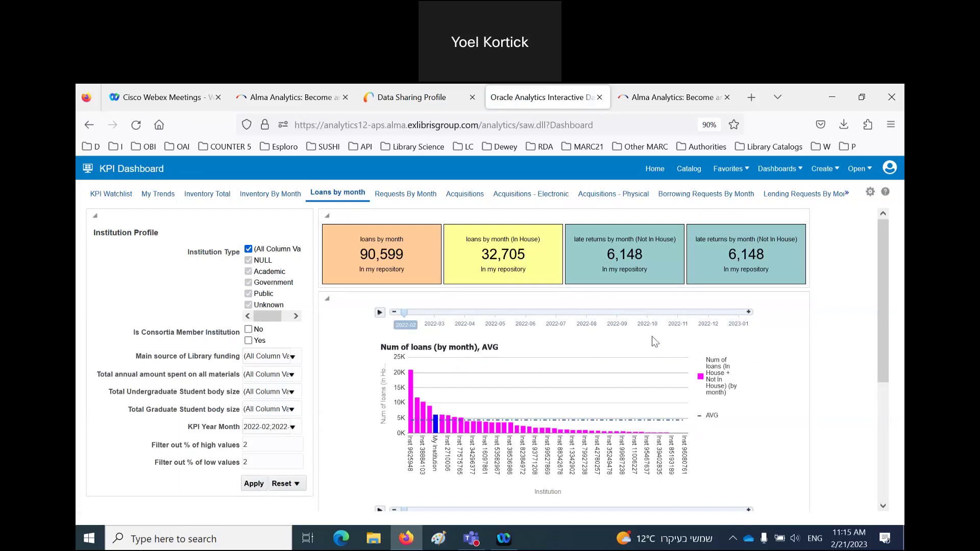
{"action": "scroll", "coordinate": [745, 408], "scroll_direction": "down", "scroll_amount": 4}
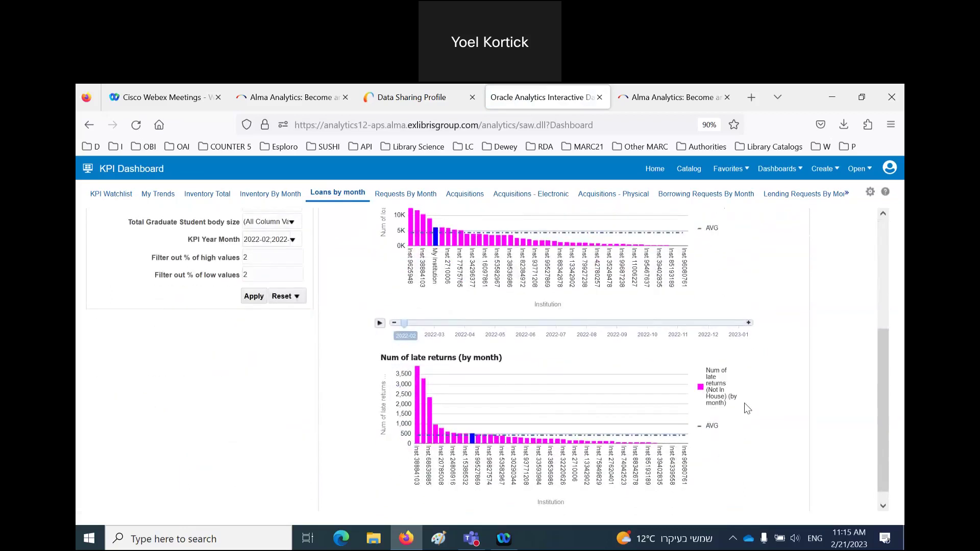
{"action": "mouse_move", "coordinate": [473, 440]}
{"action": "mouse_move", "coordinate": [417, 419]}
{"action": "mouse_move", "coordinate": [647, 447]}
{"action": "left_click", "coordinate": [379, 324]}
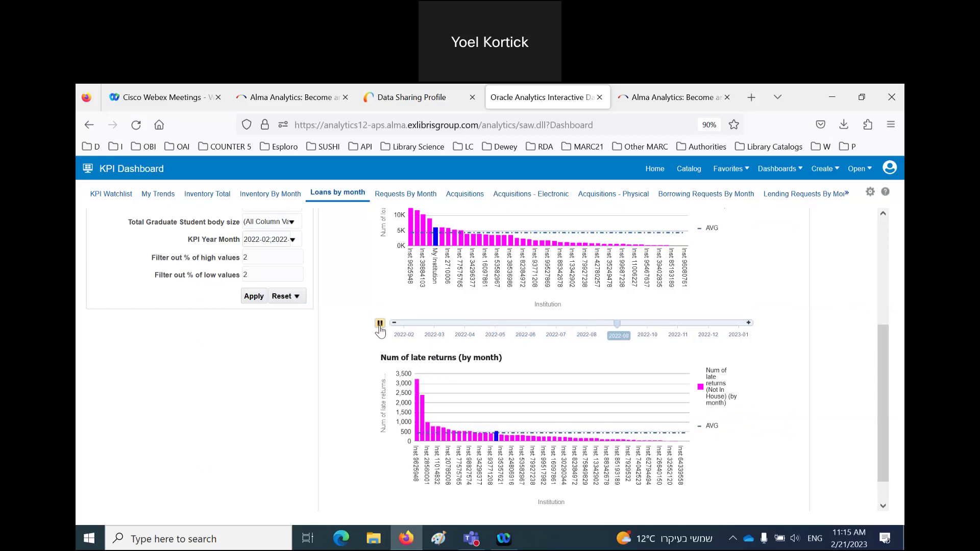
- Open the Requests By Month page and compare My Institution's patron physical item requests in the chart and the created and rejected requests table
{"action": "left_click", "coordinate": [403, 196]}
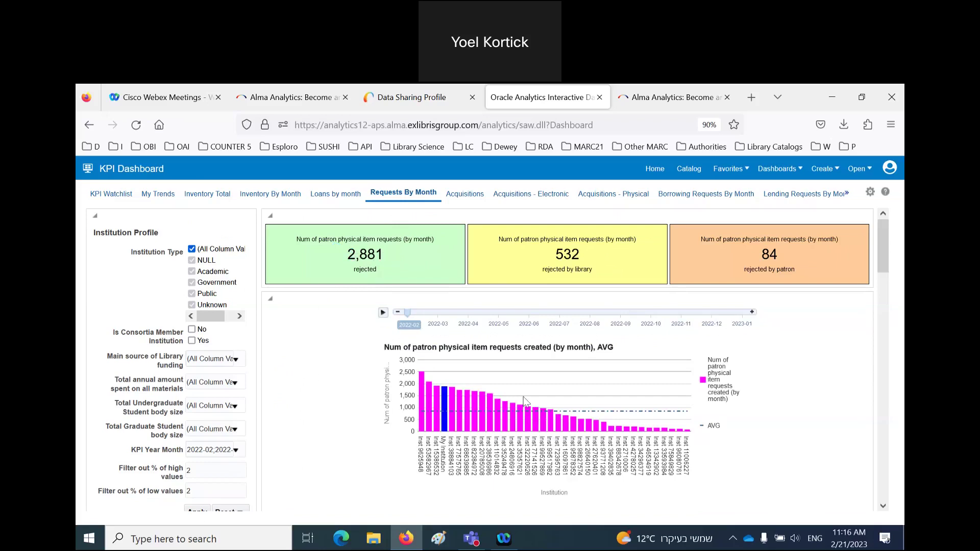
{"action": "scroll", "coordinate": [553, 404], "scroll_direction": "down", "scroll_amount": 2}
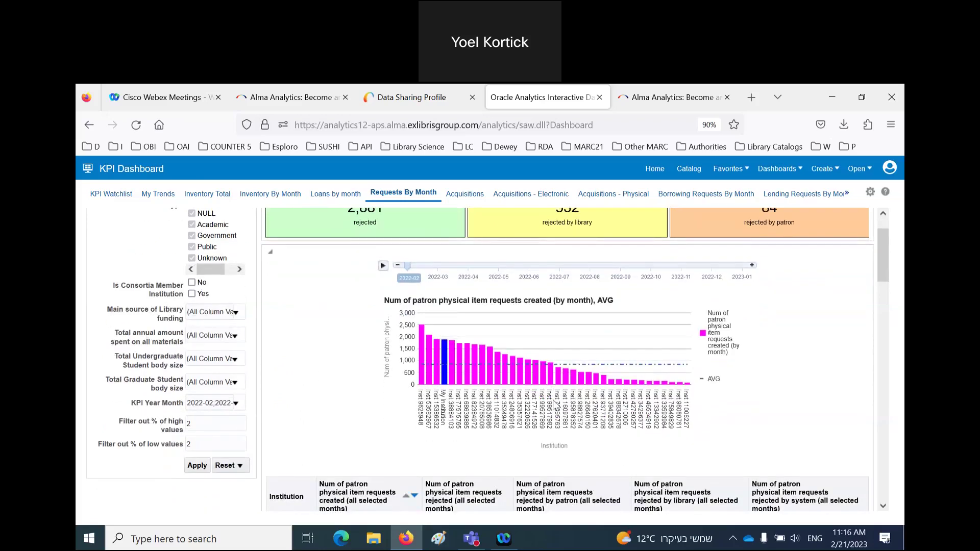
{"action": "mouse_move", "coordinate": [447, 361]}
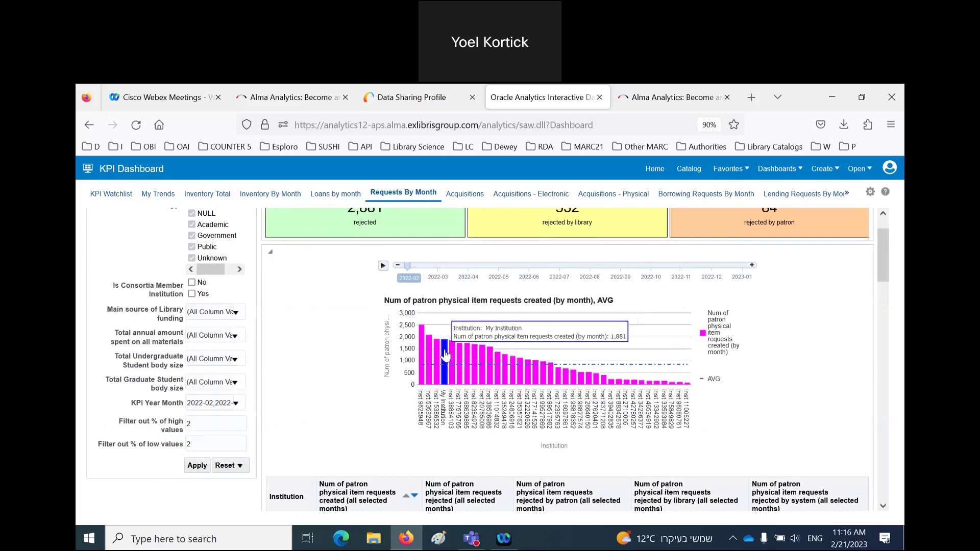
{"action": "scroll", "coordinate": [445, 355], "scroll_direction": "down", "scroll_amount": 3}
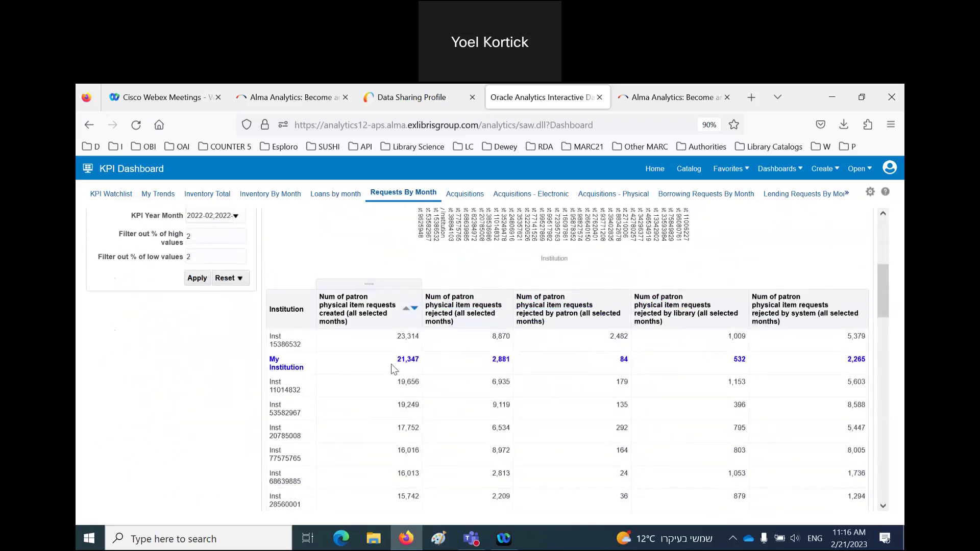
{"action": "scroll", "coordinate": [398, 371], "scroll_direction": "down", "scroll_amount": 4}
{"action": "scroll", "coordinate": [400, 372], "scroll_direction": "up", "scroll_amount": 5}
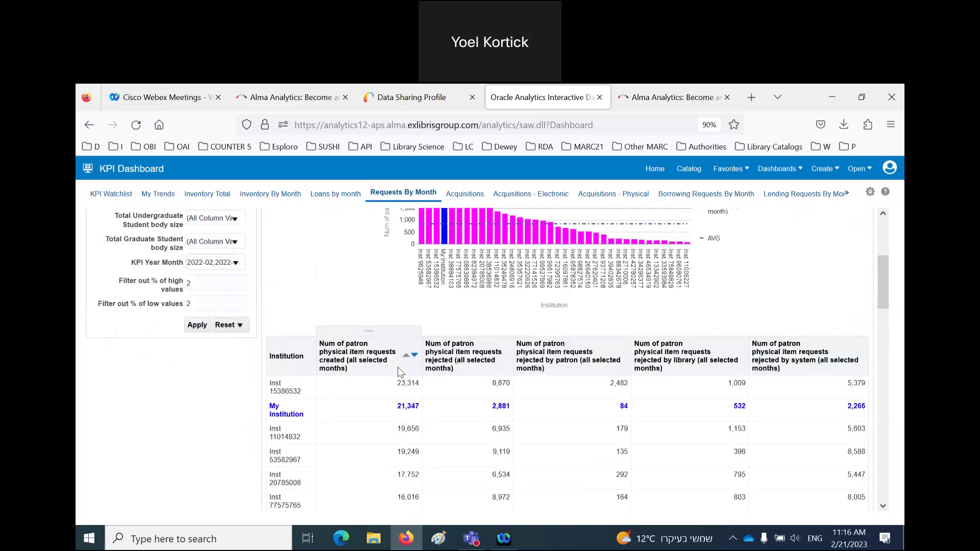
- Examine the full institution table of created and rejected patron physical item requests and compare it with the monthly chart above it
{"action": "scroll", "coordinate": [398, 369], "scroll_direction": "down", "scroll_amount": 10}
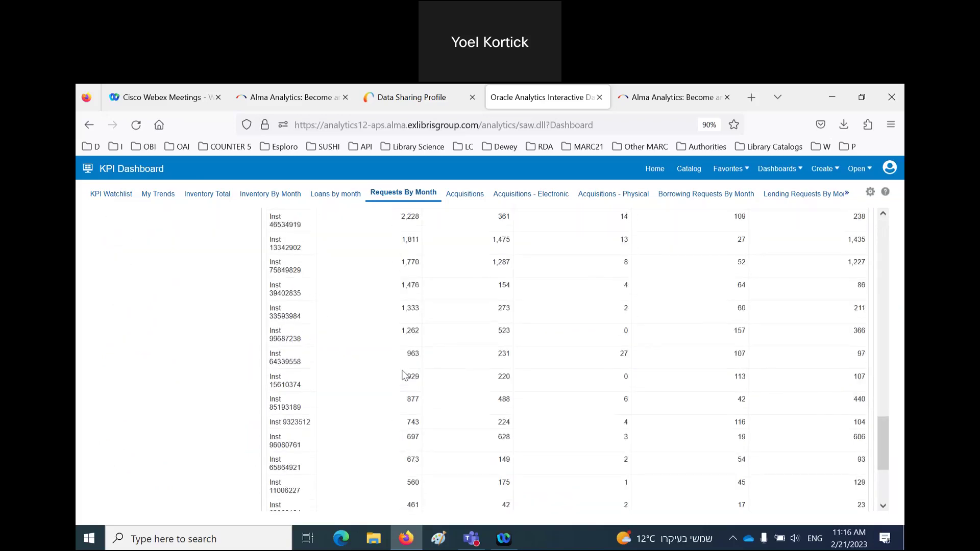
{"action": "scroll", "coordinate": [408, 377], "scroll_direction": "up", "scroll_amount": 8}
{"action": "scroll", "coordinate": [414, 379], "scroll_direction": "up", "scroll_amount": 8}
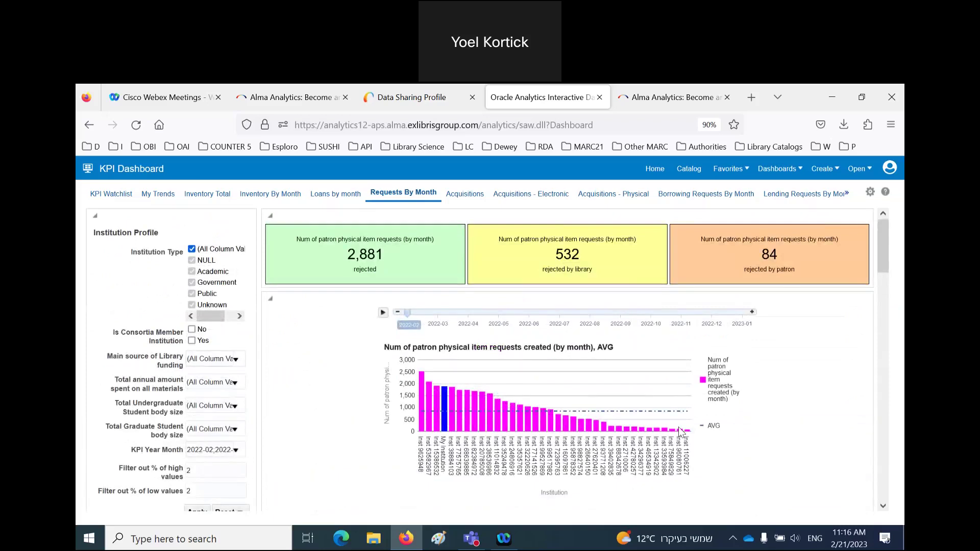
{"action": "scroll", "coordinate": [467, 420], "scroll_direction": "down", "scroll_amount": 12}
{"action": "scroll", "coordinate": [485, 433], "scroll_direction": "up", "scroll_amount": 7}
{"action": "scroll", "coordinate": [491, 416], "scroll_direction": "down", "scroll_amount": 8}
{"action": "scroll", "coordinate": [495, 418], "scroll_direction": "up", "scroll_amount": 8}
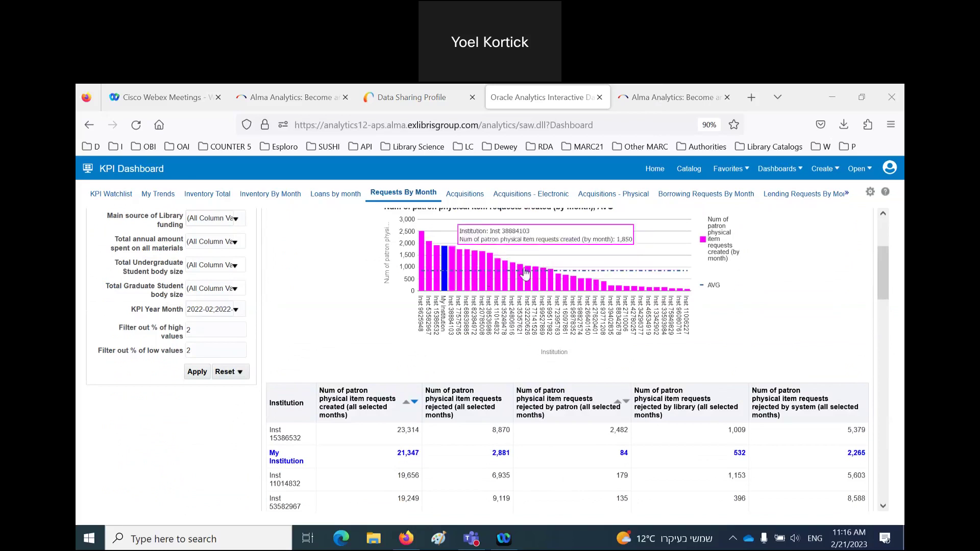
{"action": "scroll", "coordinate": [605, 261], "scroll_direction": "up", "scroll_amount": 2}
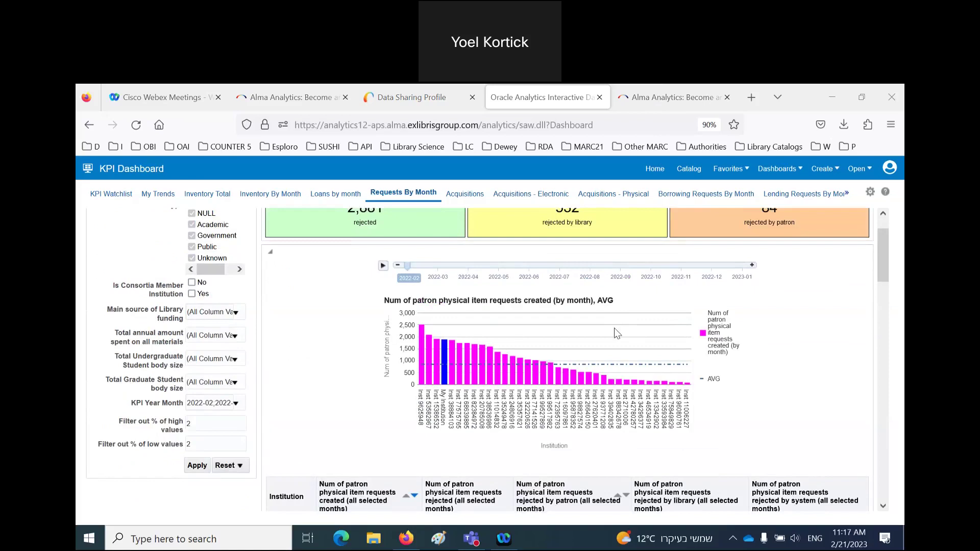
- Set the filters for excluding high and low values to 4 percent each and apply them to the Requests By Month page
{"action": "double_click", "coordinate": [214, 425]}
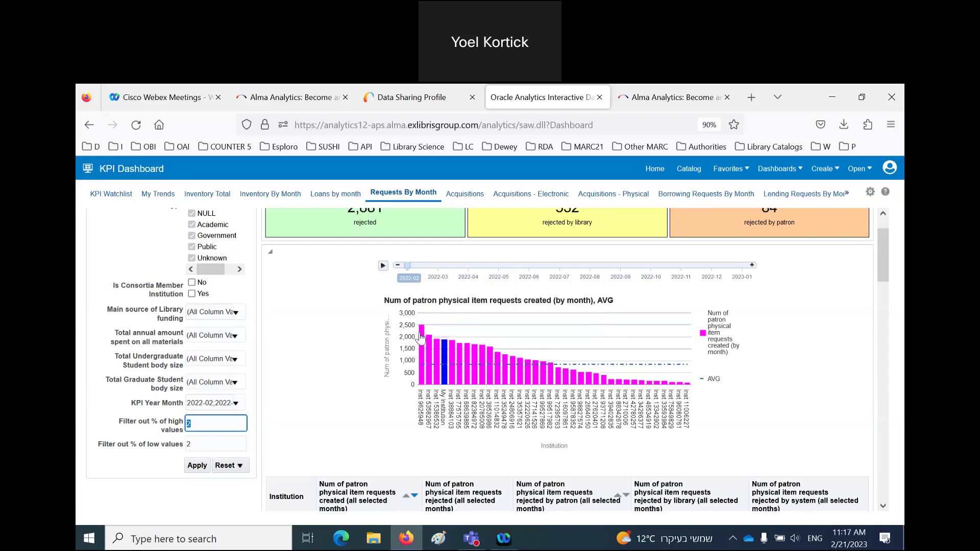
{"action": "mouse_move", "coordinate": [421, 334]}
{"action": "mouse_move", "coordinate": [590, 380]}
{"action": "type", "text": "4"}
{"action": "key", "text": "Tab"}
{"action": "type", "text": "4"}
{"action": "left_click", "coordinate": [197, 465]}
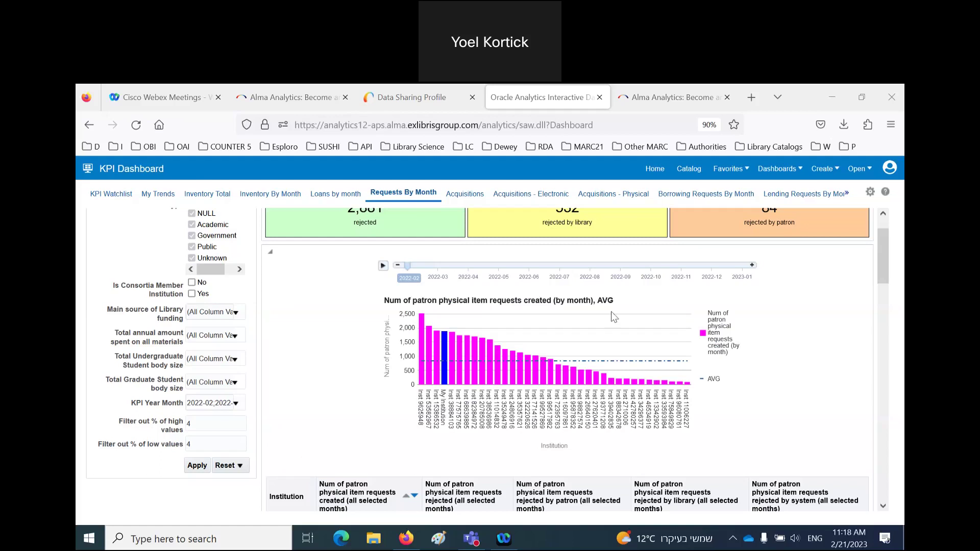
- Open the Physical Items dashboard from the catalog folder /Shared Folders/Alma/Inventory/Dashboards
{"action": "left_click", "coordinate": [689, 169]}
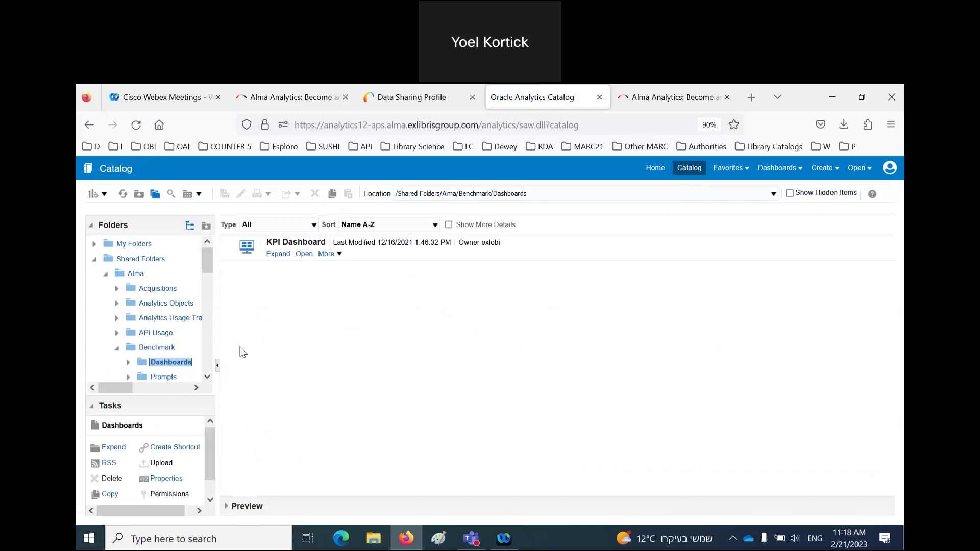
{"action": "left_click", "coordinate": [117, 349]}
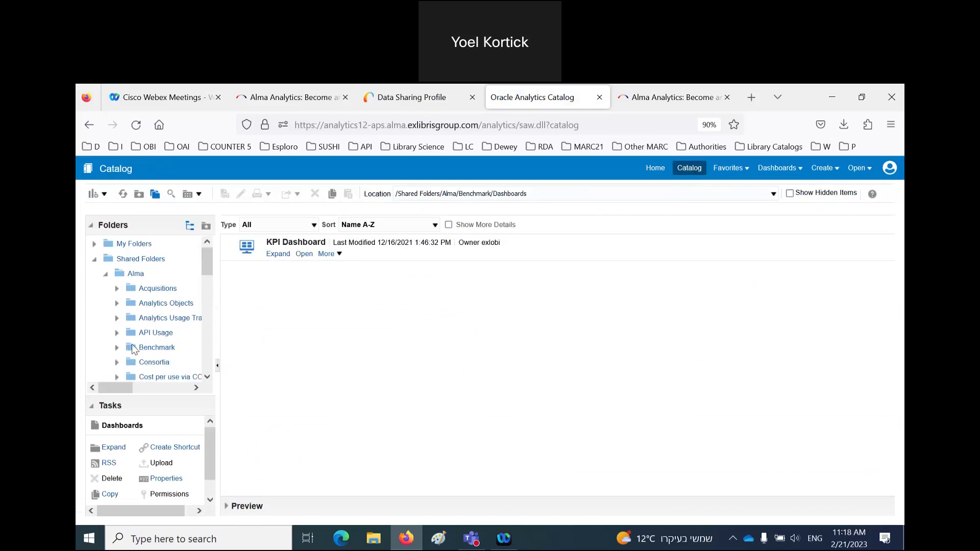
{"action": "scroll", "coordinate": [134, 349], "scroll_direction": "down", "scroll_amount": 5}
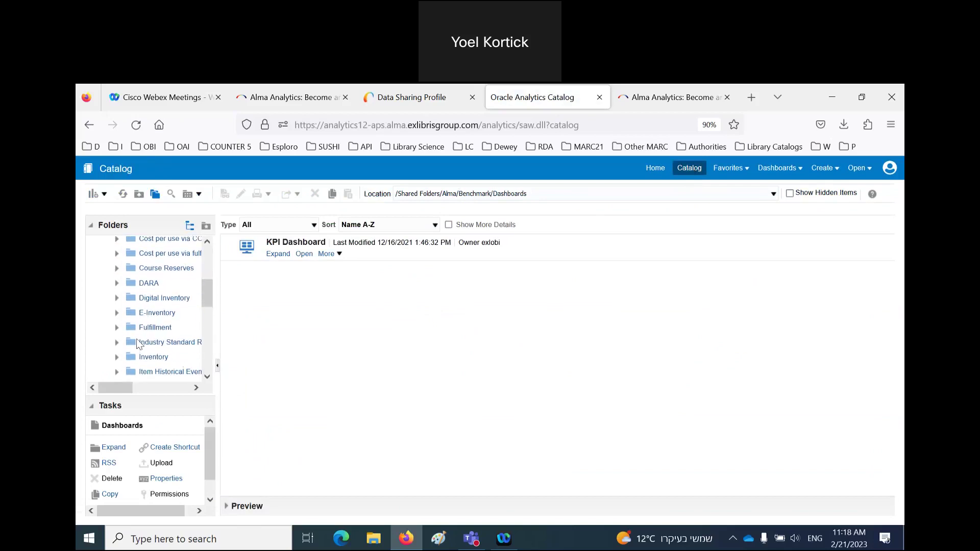
{"action": "scroll", "coordinate": [137, 345], "scroll_direction": "up", "scroll_amount": 5}
{"action": "scroll", "coordinate": [171, 342], "scroll_direction": "down", "scroll_amount": 2}
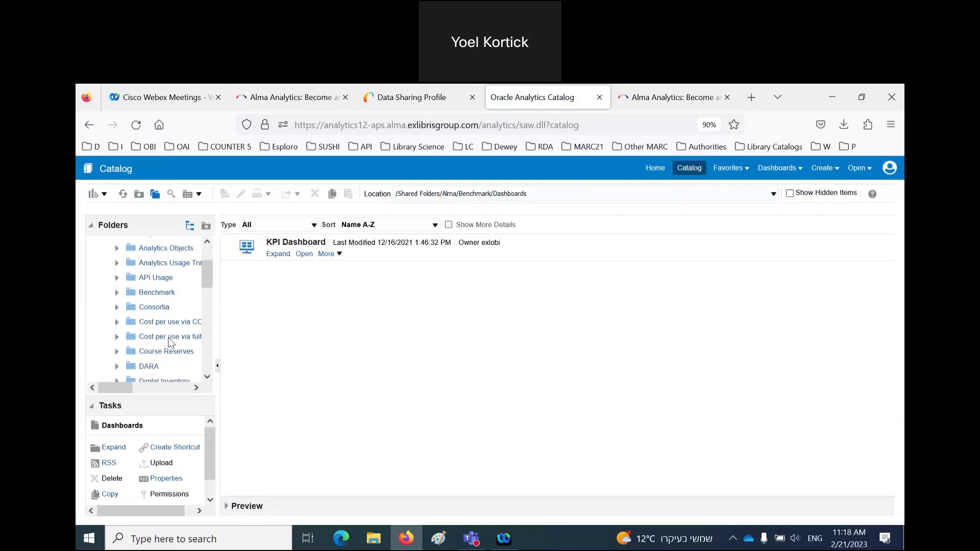
{"action": "scroll", "coordinate": [171, 342], "scroll_direction": "down", "scroll_amount": 3}
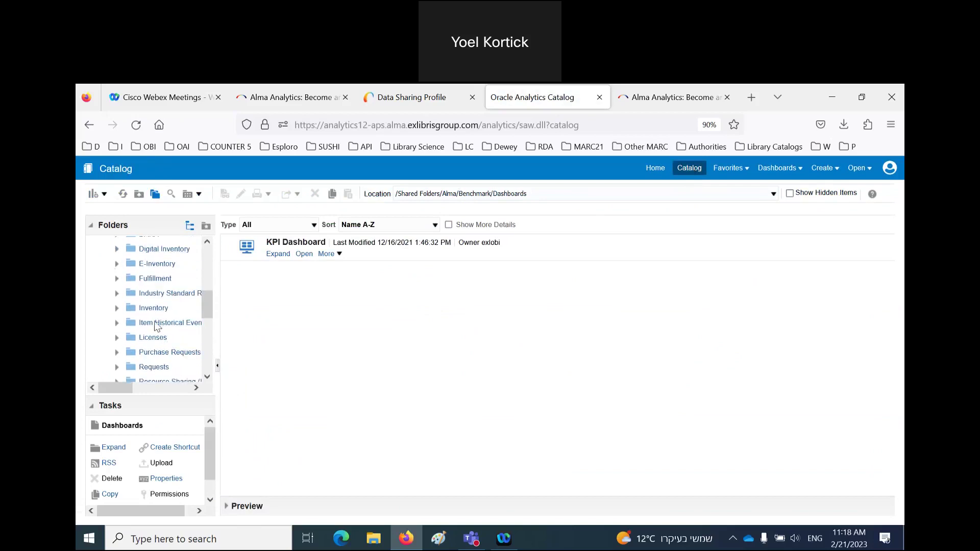
{"action": "left_click", "coordinate": [148, 307]}
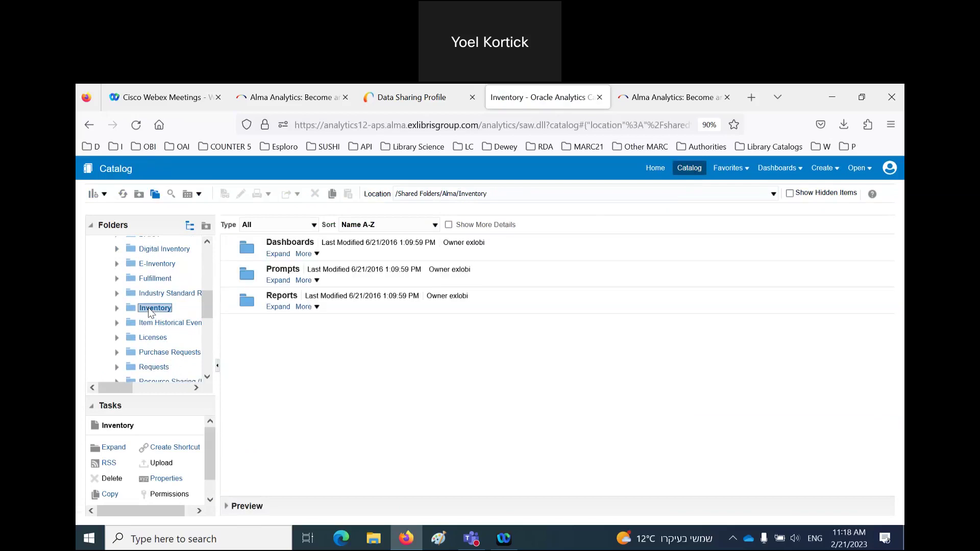
{"action": "left_click", "coordinate": [278, 254]}
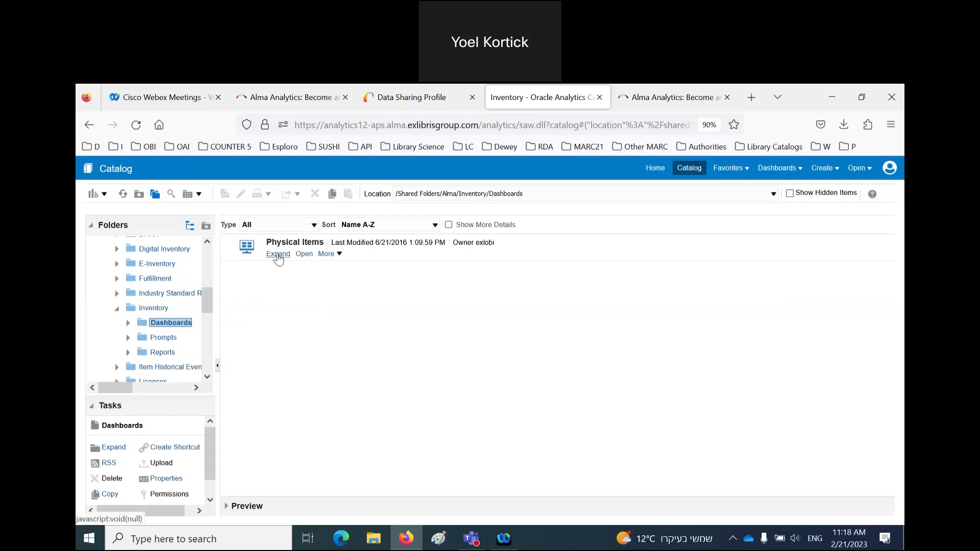
{"action": "left_click", "coordinate": [304, 254]}
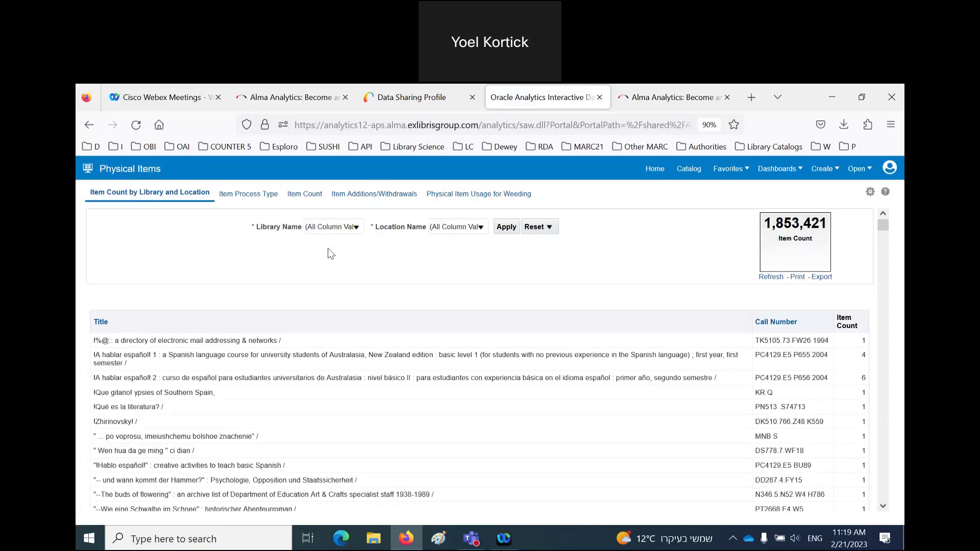
- Filter the Item Count by Library and Location page to the Central Library and the Books location
{"action": "left_click", "coordinate": [356, 228]}
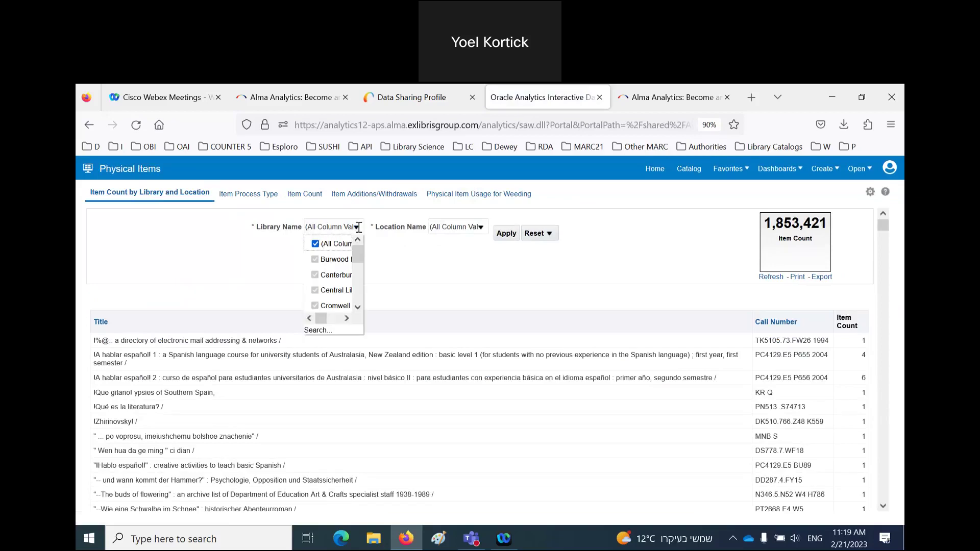
{"action": "left_click", "coordinate": [279, 244]}
{"action": "left_click", "coordinate": [278, 290]}
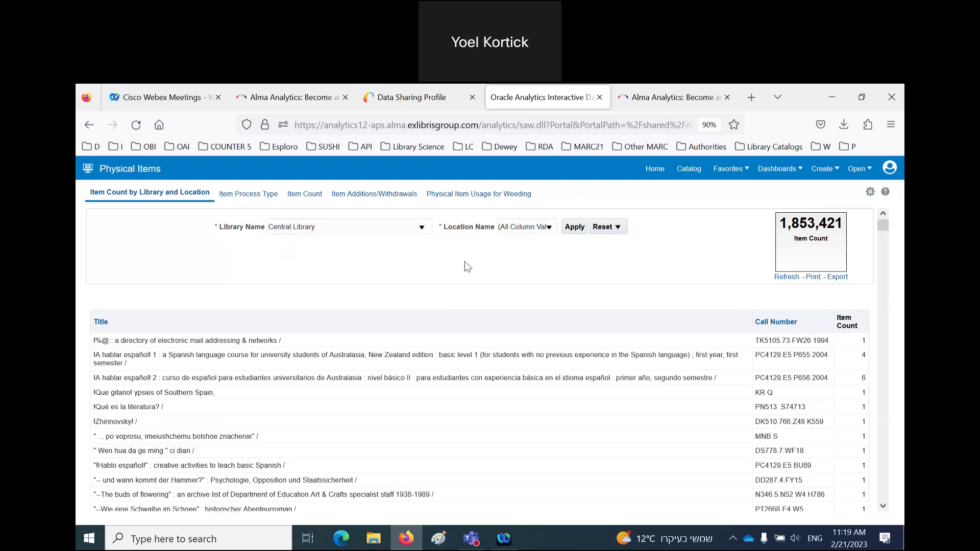
{"action": "left_click", "coordinate": [547, 228]}
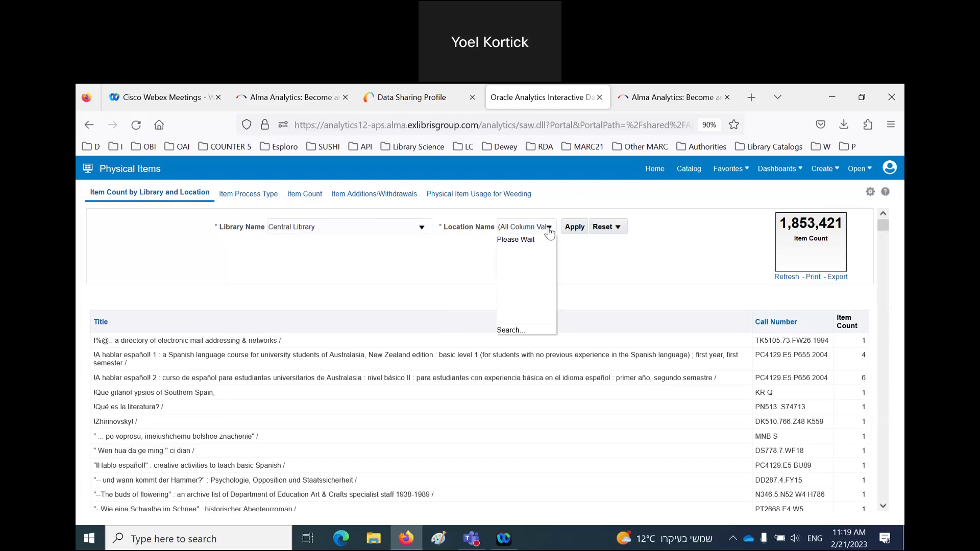
{"action": "scroll", "coordinate": [531, 297], "scroll_direction": "down", "scroll_amount": 3}
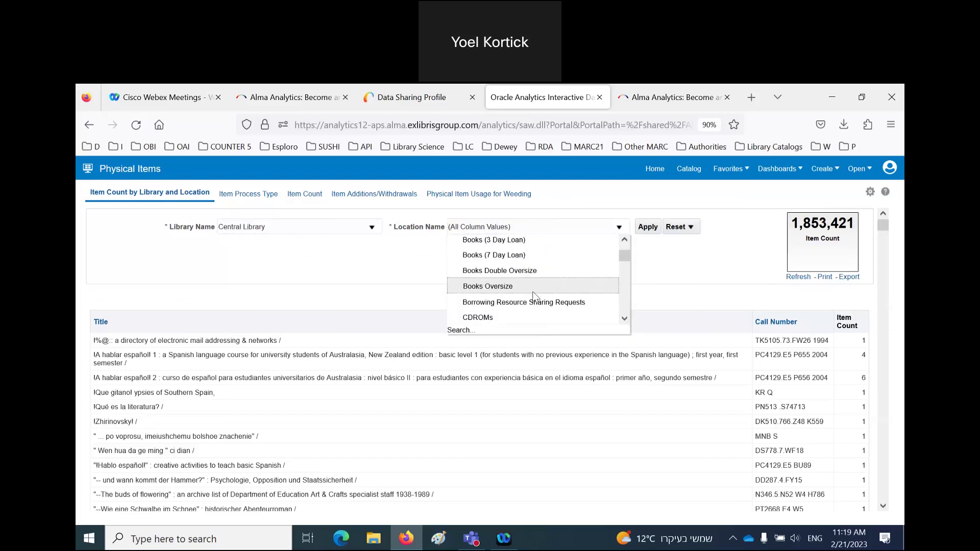
{"action": "scroll", "coordinate": [525, 281], "scroll_direction": "up", "scroll_amount": 2}
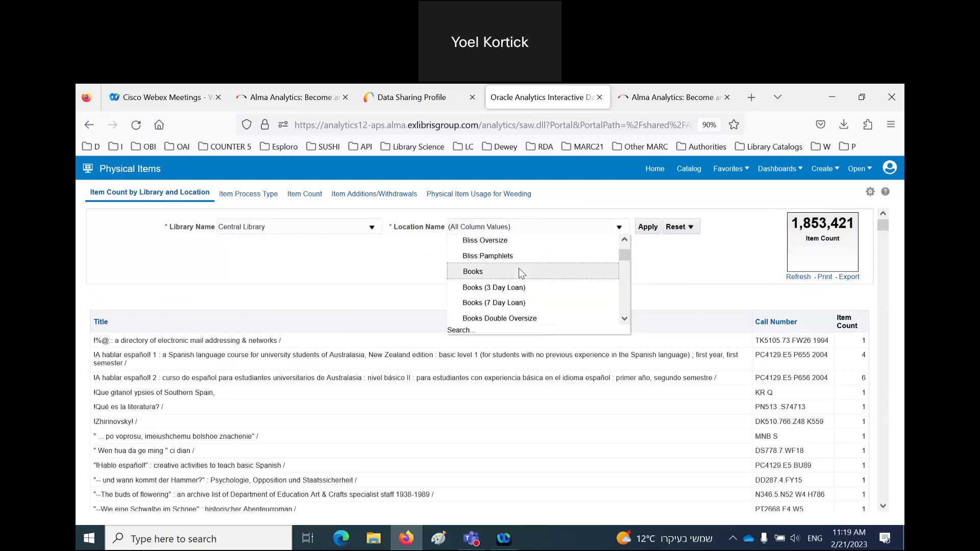
{"action": "left_click", "coordinate": [519, 270]}
{"action": "left_click", "coordinate": [647, 228]}
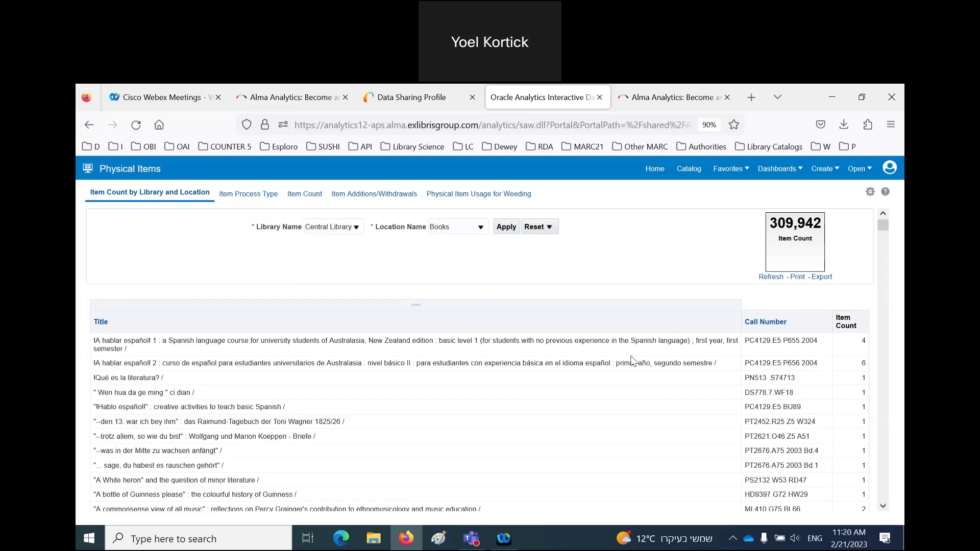
- Open the Item Process Type page and set its library name filter to Central Library
{"action": "left_click", "coordinate": [242, 193]}
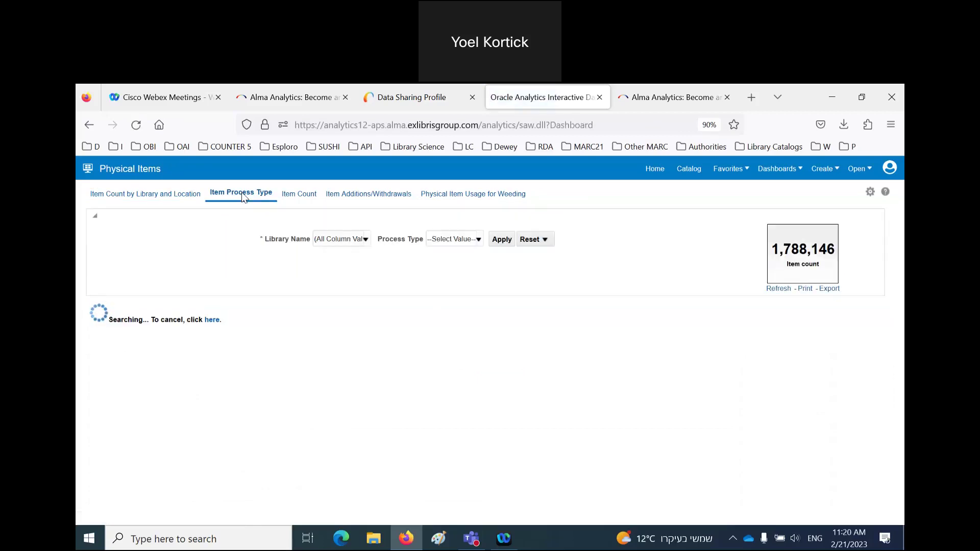
{"action": "left_click", "coordinate": [334, 239]}
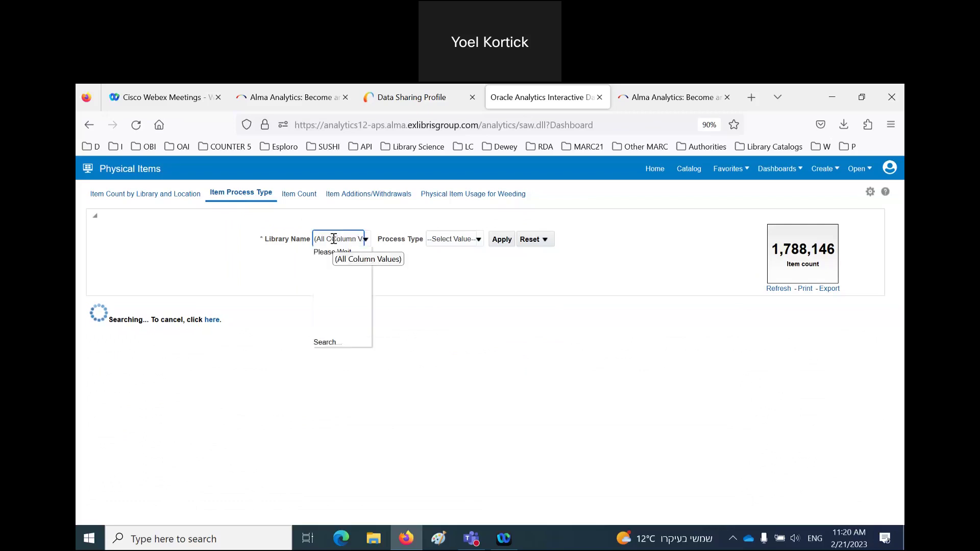
{"action": "left_click", "coordinate": [337, 238]}
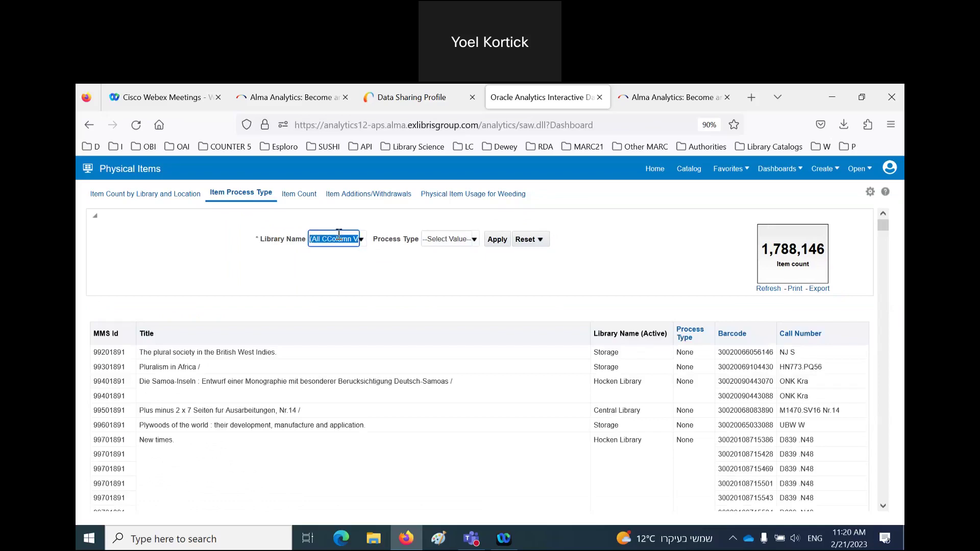
{"action": "type", "text": "Central Library"}
{"action": "left_click", "coordinate": [358, 258]}
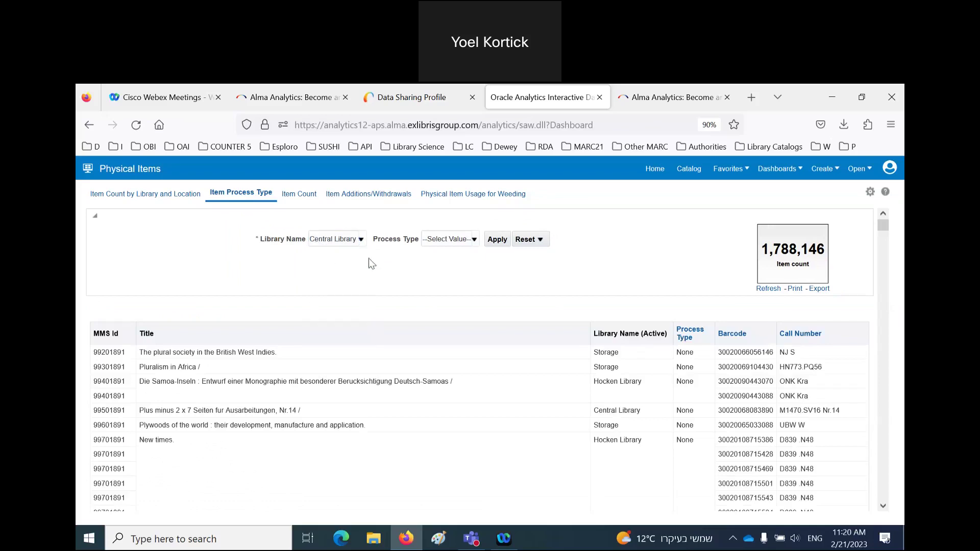
- Set the process type filter to Missing and Lost and apply it to the item list
{"action": "left_click", "coordinate": [446, 236]}
{"action": "type", "text": "M"}
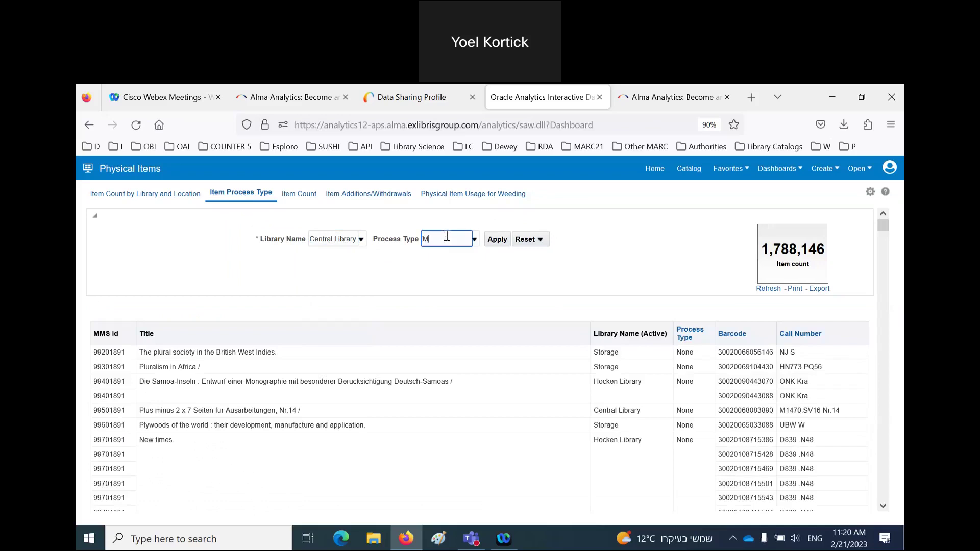
{"action": "type", "text": "issingLost"}
{"action": "left_click", "coordinate": [446, 238]}
{"action": "type", "text": ";"}
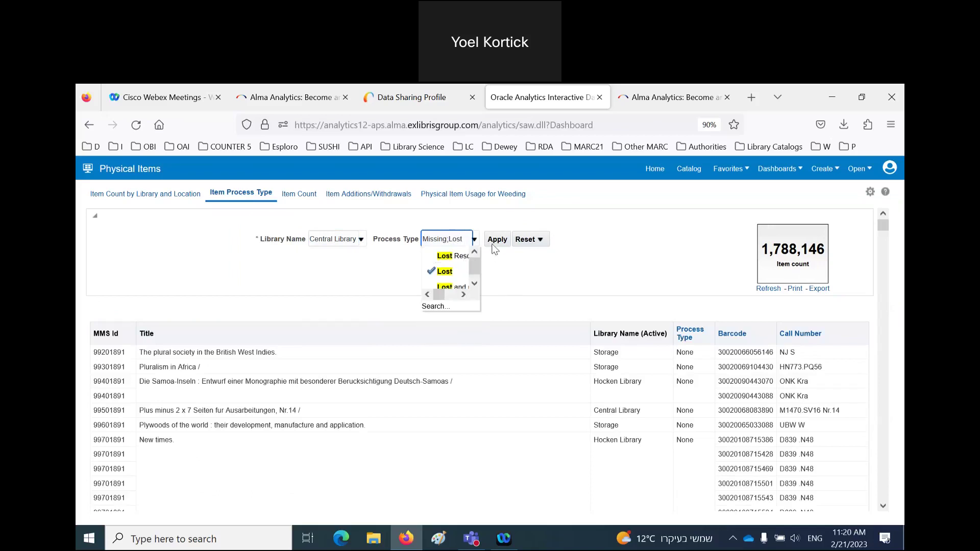
{"action": "left_click", "coordinate": [493, 241]}
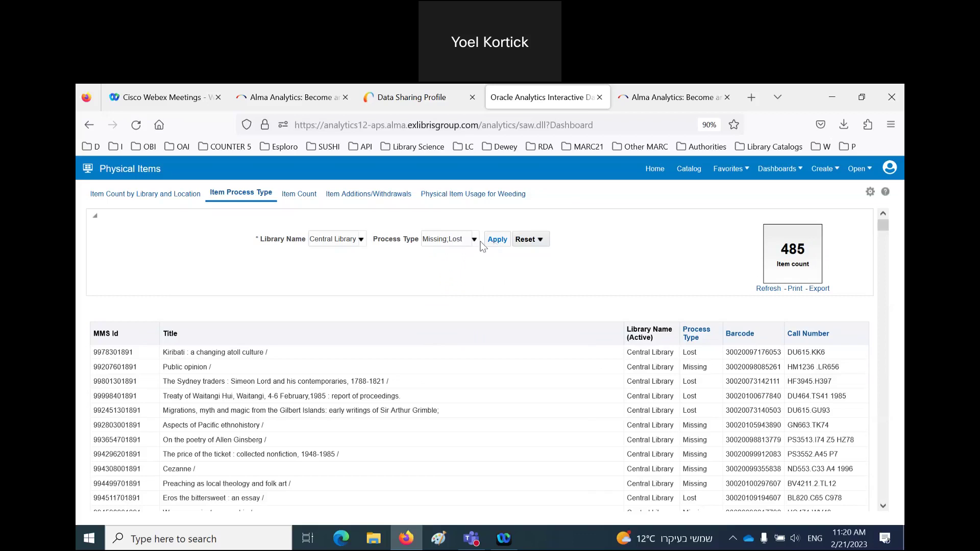
- Remove Lost from the process type filter and reapply it with only Missing
{"action": "left_click", "coordinate": [467, 237]}
{"action": "key", "text": "shift+End"}
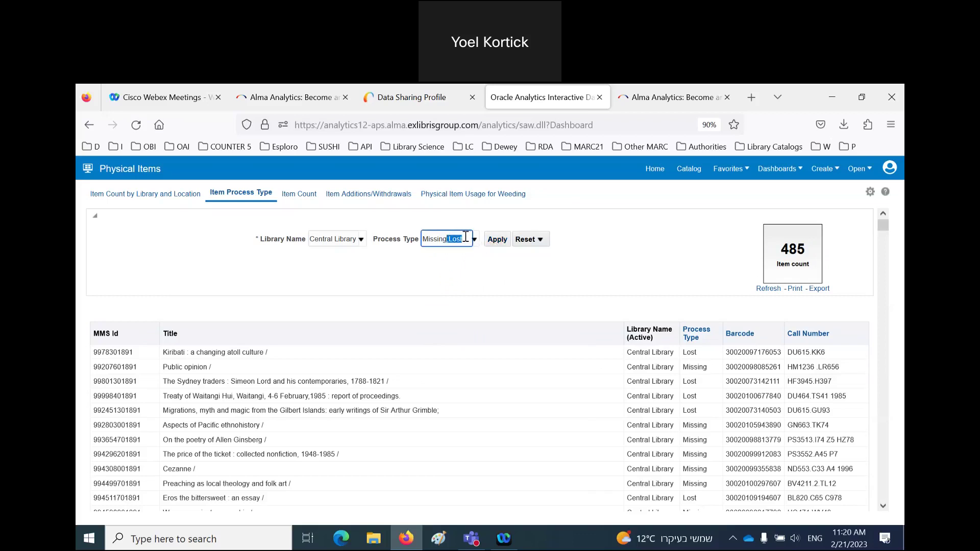
{"action": "key", "text": "BackSpace"}
{"action": "left_click", "coordinate": [497, 240]}
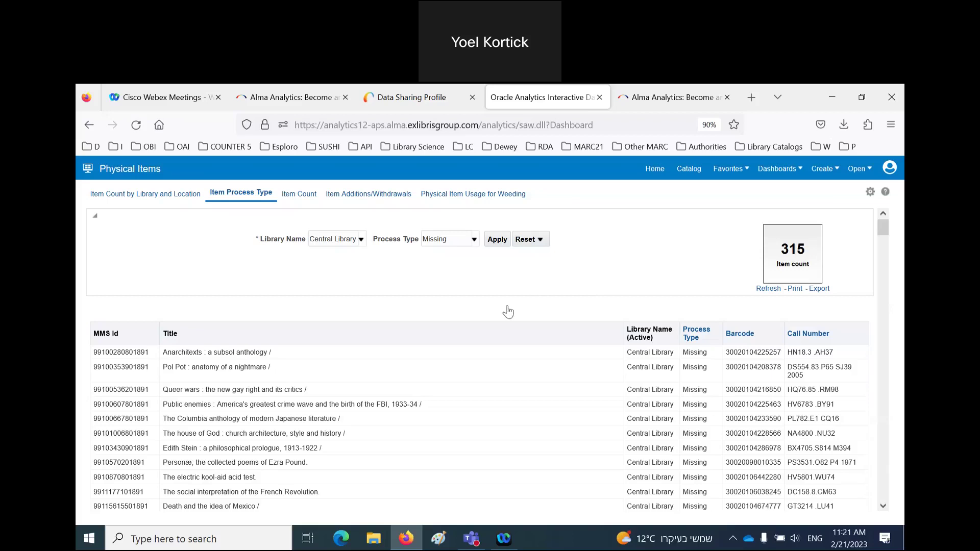
- Open the Physical Item Usage for Weeding page and set the item creation date limit to 02/21/2013
{"action": "left_click", "coordinate": [470, 199]}
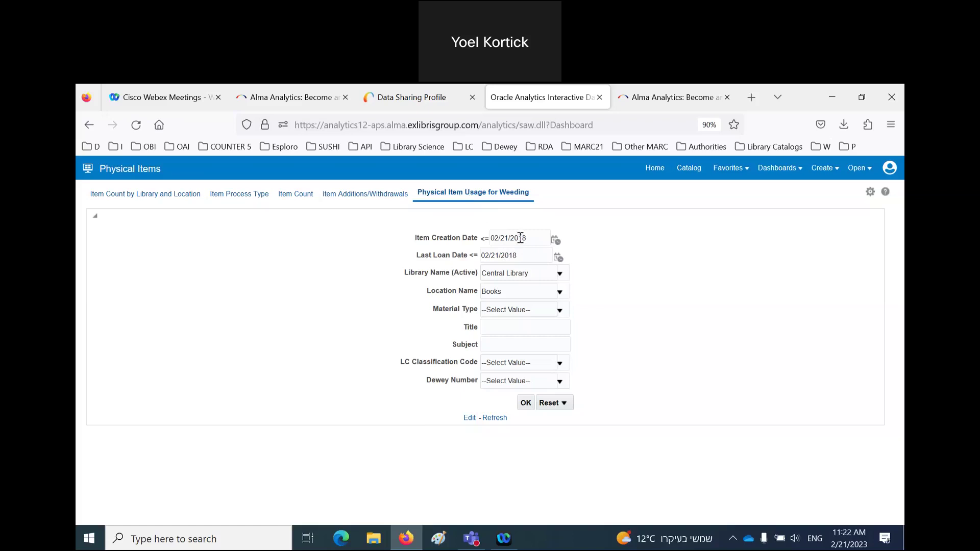
{"action": "left_click", "coordinate": [555, 240]}
{"action": "left_click", "coordinate": [663, 270]}
{"action": "left_click", "coordinate": [662, 269]}
{"action": "left_click", "coordinate": [663, 268]}
{"action": "left_click", "coordinate": [663, 269]}
{"action": "left_click", "coordinate": [663, 269]}
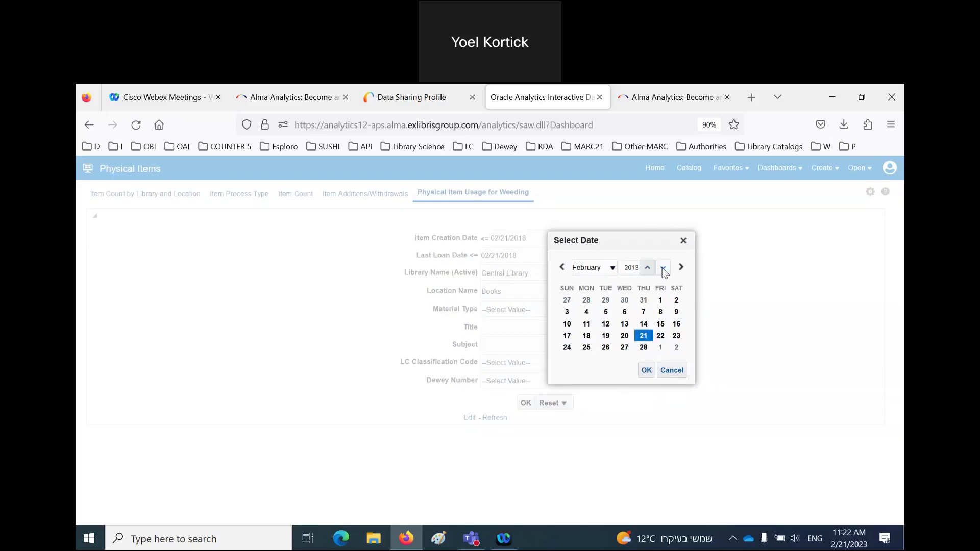
{"action": "double_click", "coordinate": [644, 338]}
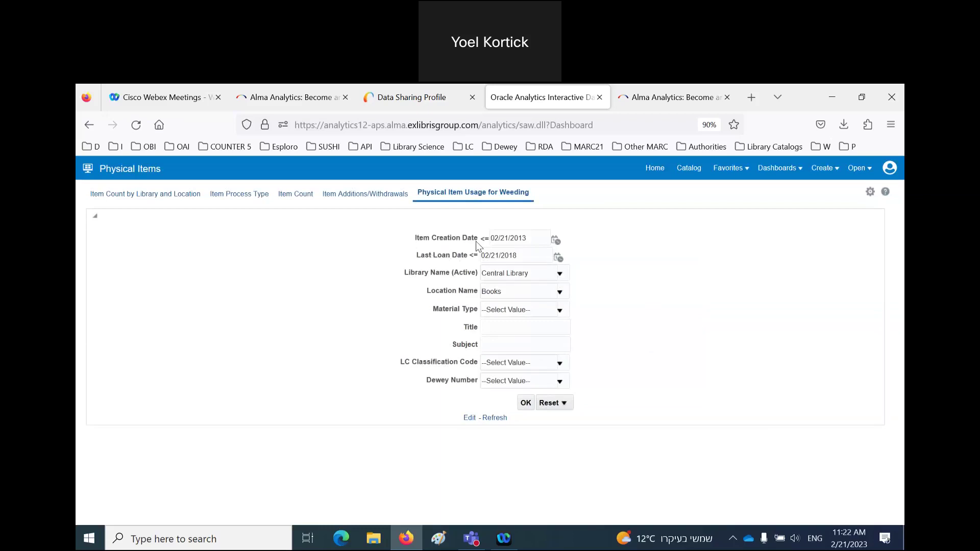
- Set the weeding report's last loan date limit to 02/21/2013
{"action": "left_click_drag", "start_coordinate": [482, 239], "coordinate": [487, 239]}
{"action": "left_click_drag", "start_coordinate": [512, 254], "coordinate": [518, 254]}
{"action": "type", "text": "3"}
{"action": "left_click", "coordinate": [616, 285]}
- Set the LC classification code to HQ and run the Physical Item Usage for Weeding report
{"action": "left_click", "coordinate": [530, 363]}
{"action": "type", "text": "HQ"}
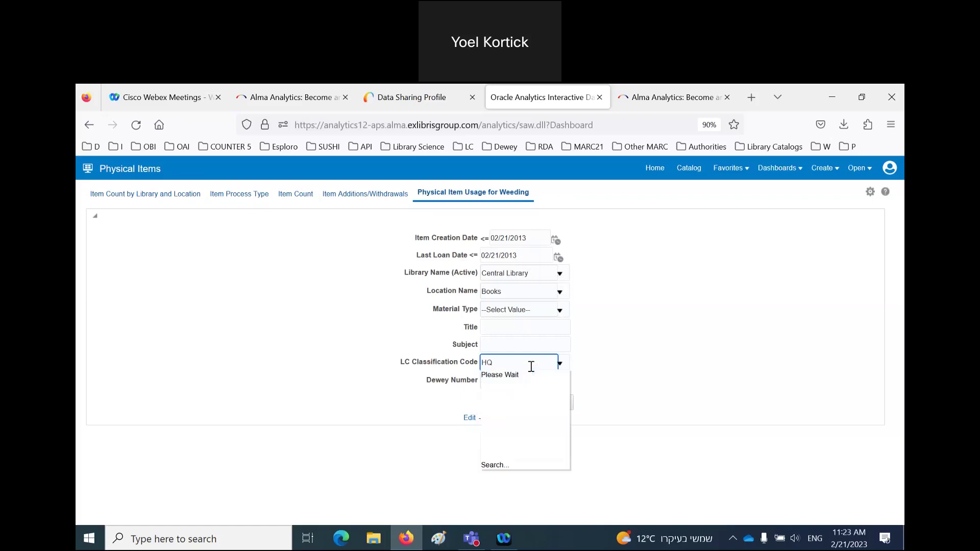
{"action": "left_click", "coordinate": [637, 356]}
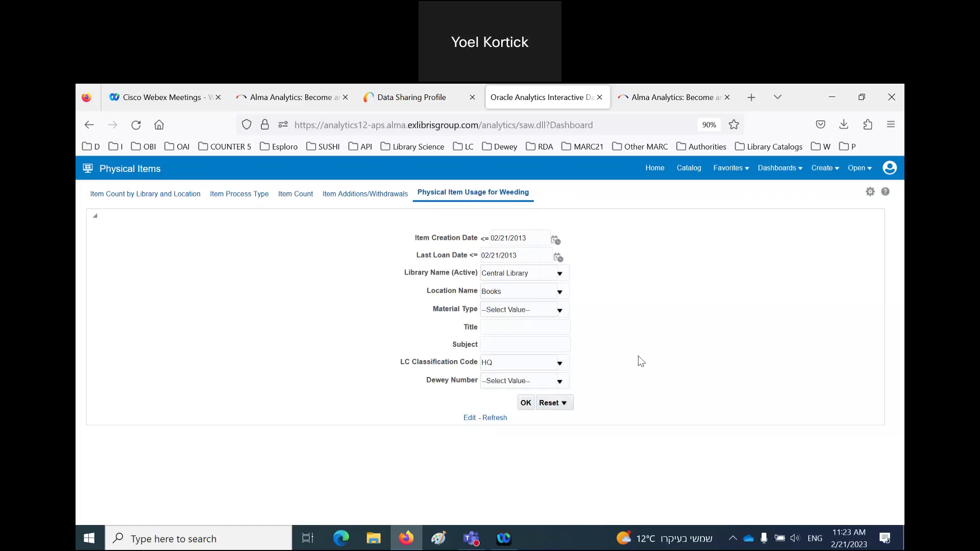
{"action": "left_click", "coordinate": [524, 403]}
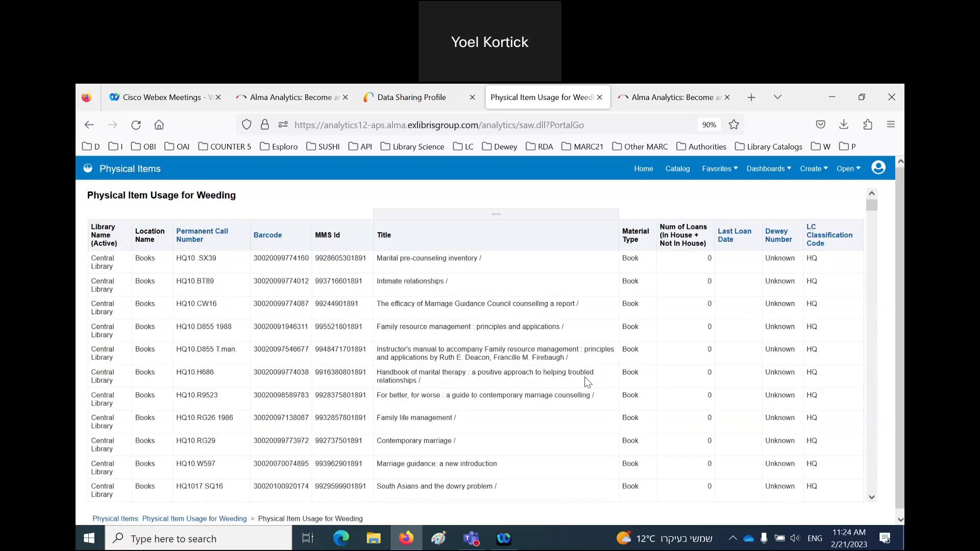
- Examine the zero-loan HQ items listed in the Physical Item Usage for Weeding report
{"action": "scroll", "coordinate": [586, 377], "scroll_direction": "down", "scroll_amount": 5}
{"action": "scroll", "coordinate": [585, 377], "scroll_direction": "up", "scroll_amount": 5}
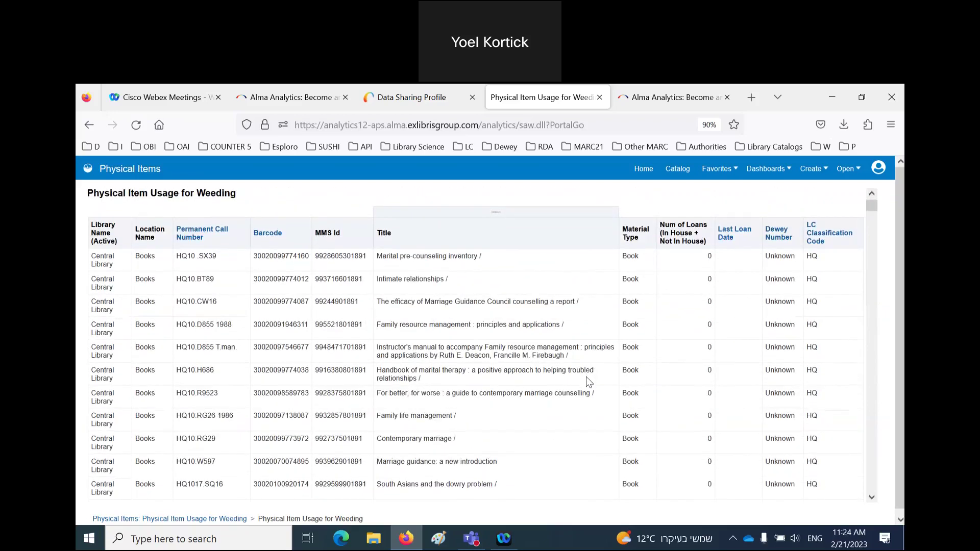
{"action": "scroll", "coordinate": [586, 377], "scroll_direction": "down", "scroll_amount": 5}
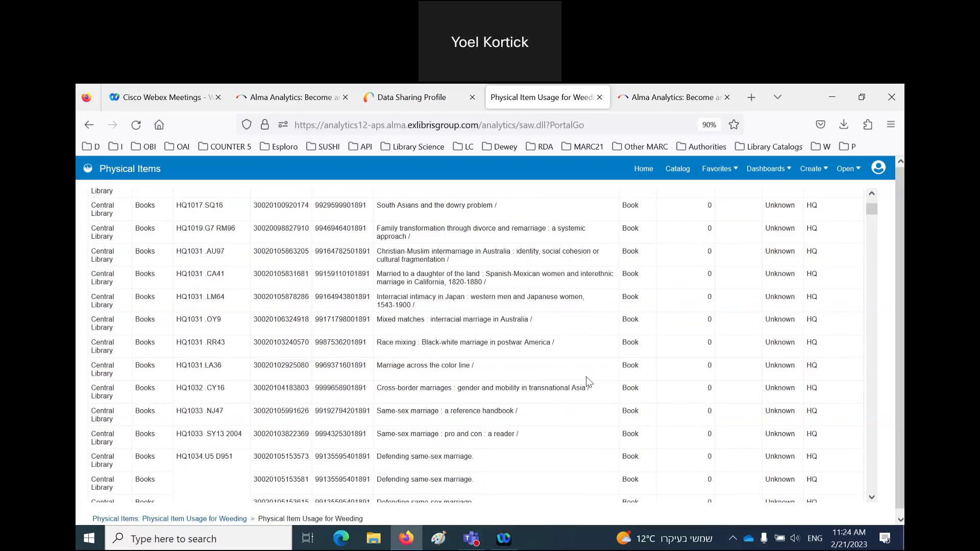
{"action": "scroll", "coordinate": [587, 381], "scroll_direction": "down", "scroll_amount": 3}
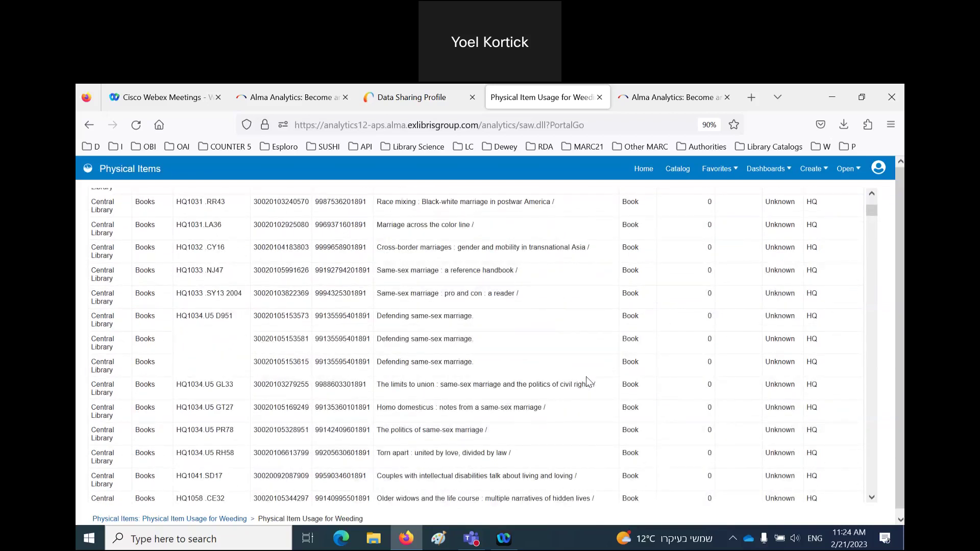
{"action": "scroll", "coordinate": [586, 381], "scroll_direction": "up", "scroll_amount": 10}
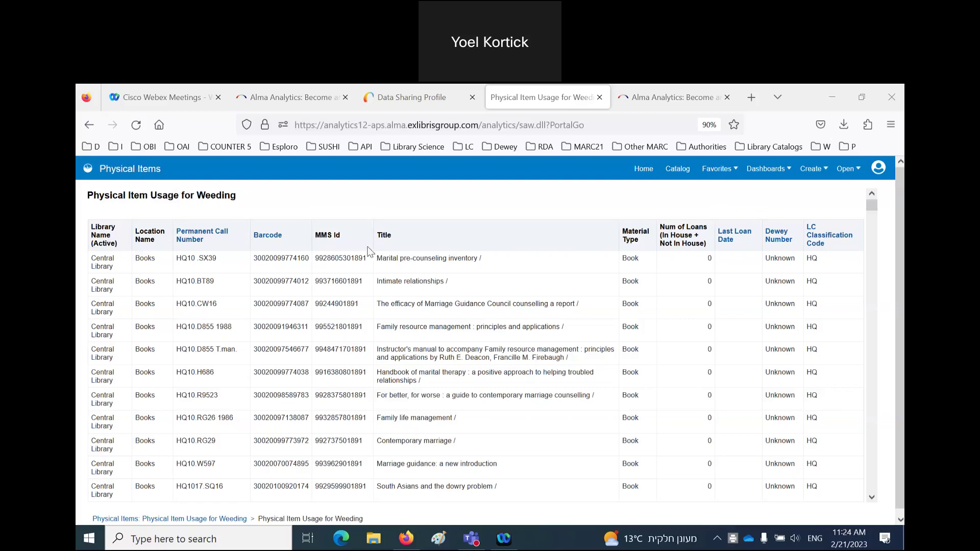
- Return to the catalog, widen the folder pane and collapse the Inventory folder
{"action": "left_click", "coordinate": [680, 170]}
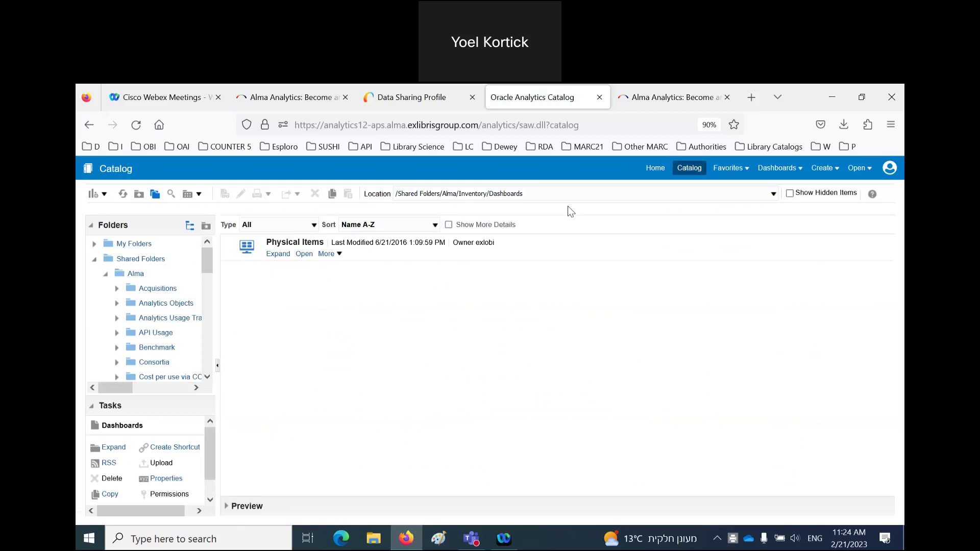
{"action": "left_click_drag", "start_coordinate": [219, 317], "coordinate": [320, 308]}
{"action": "scroll", "coordinate": [221, 319], "scroll_direction": "down", "scroll_amount": 5}
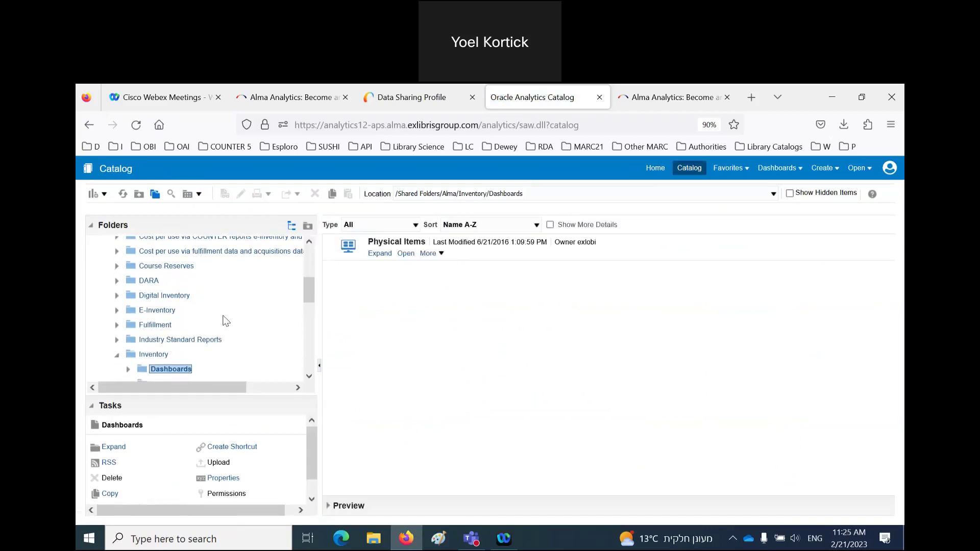
{"action": "scroll", "coordinate": [226, 320], "scroll_direction": "down", "scroll_amount": 2}
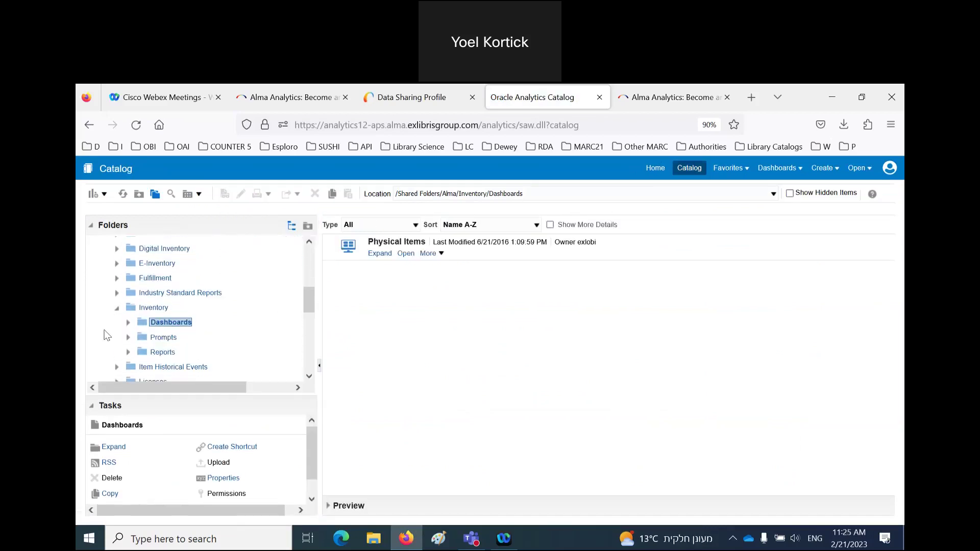
{"action": "left_click", "coordinate": [117, 307]}
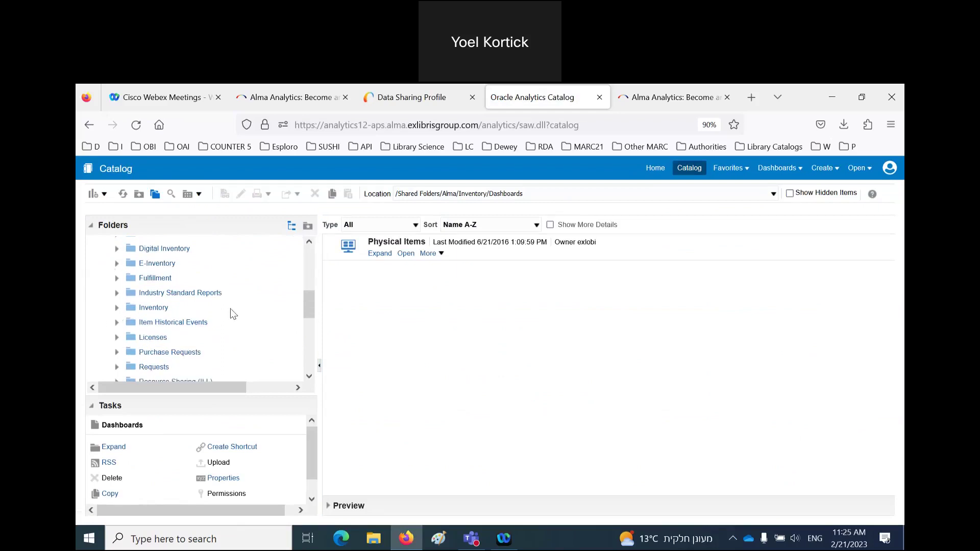
- Open the Title level overlap analysis dashboard from the Dashboards folder under Alma's Titles folder
{"action": "scroll", "coordinate": [231, 308], "scroll_direction": "down", "scroll_amount": 4}
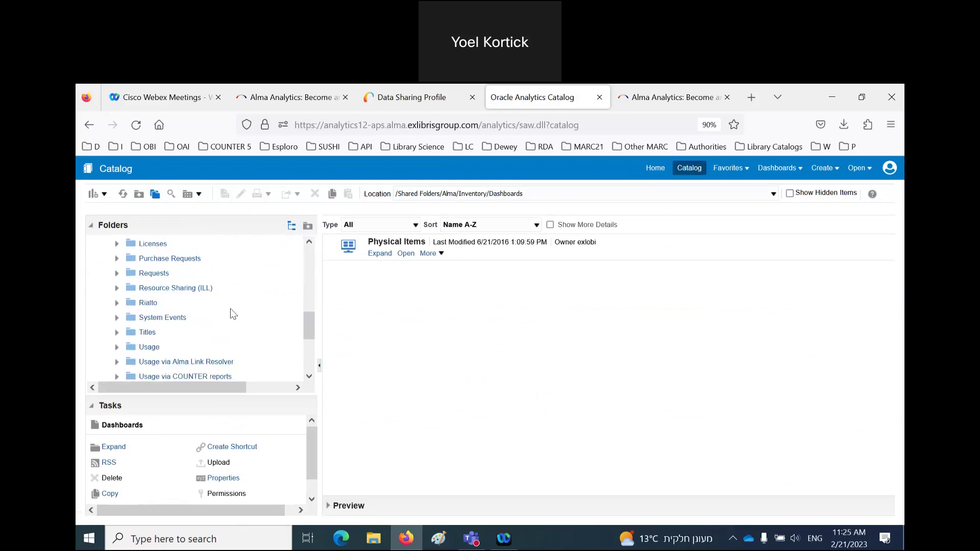
{"action": "left_click", "coordinate": [146, 331]}
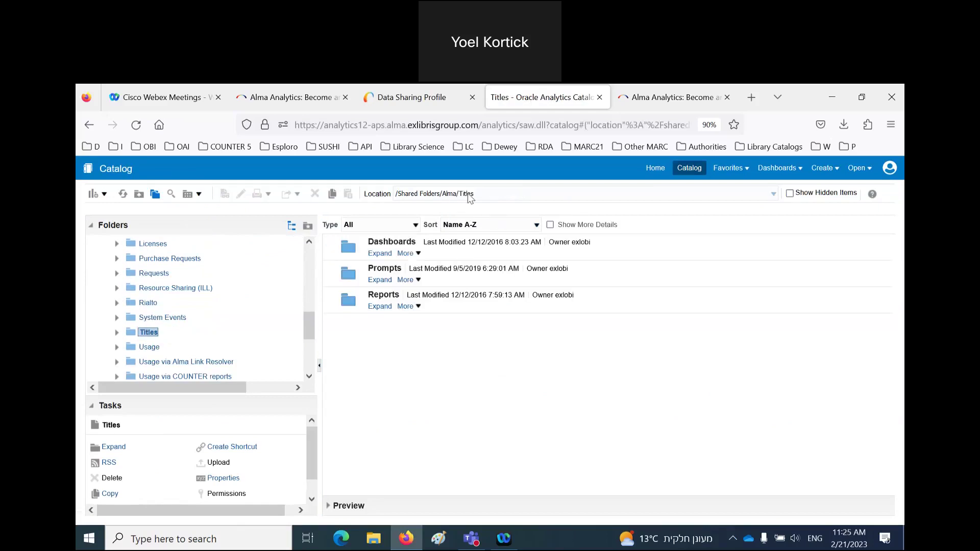
{"action": "left_click", "coordinate": [380, 254]}
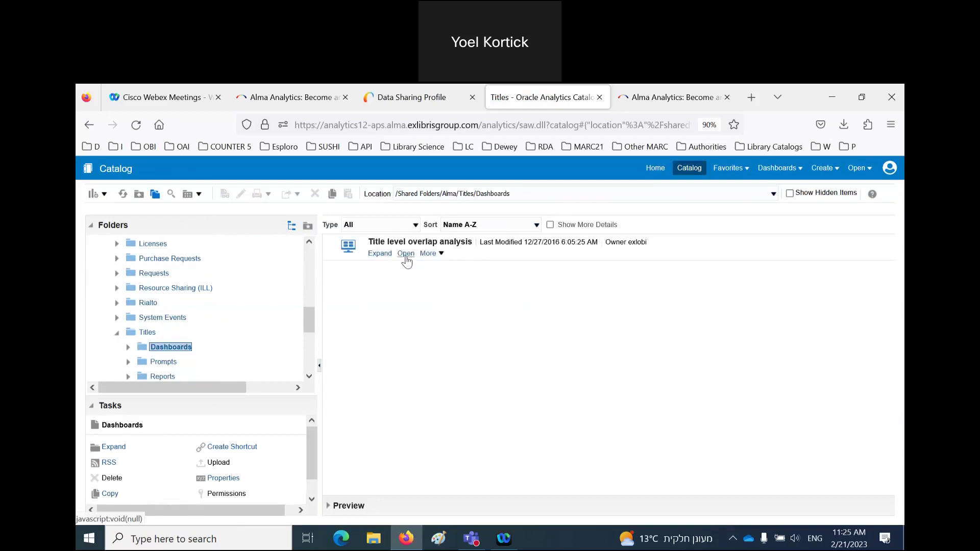
{"action": "left_click", "coordinate": [406, 256]}
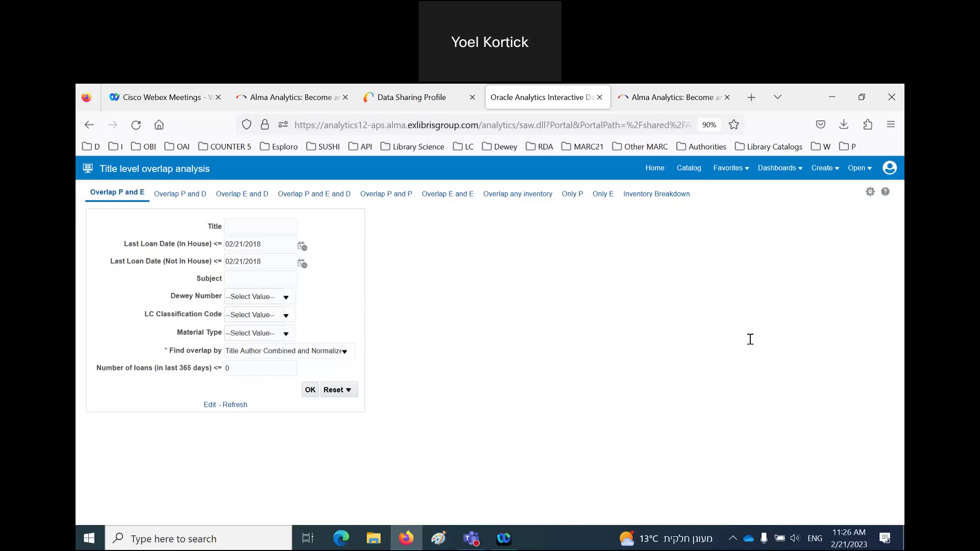
- Review the Find overlap by options on Overlap P and E and choose Title Author Combined and Normalized
{"action": "left_click_drag", "start_coordinate": [249, 244], "coordinate": [283, 267]}
{"action": "left_click", "coordinate": [346, 352]}
{"action": "left_click", "coordinate": [346, 353]}
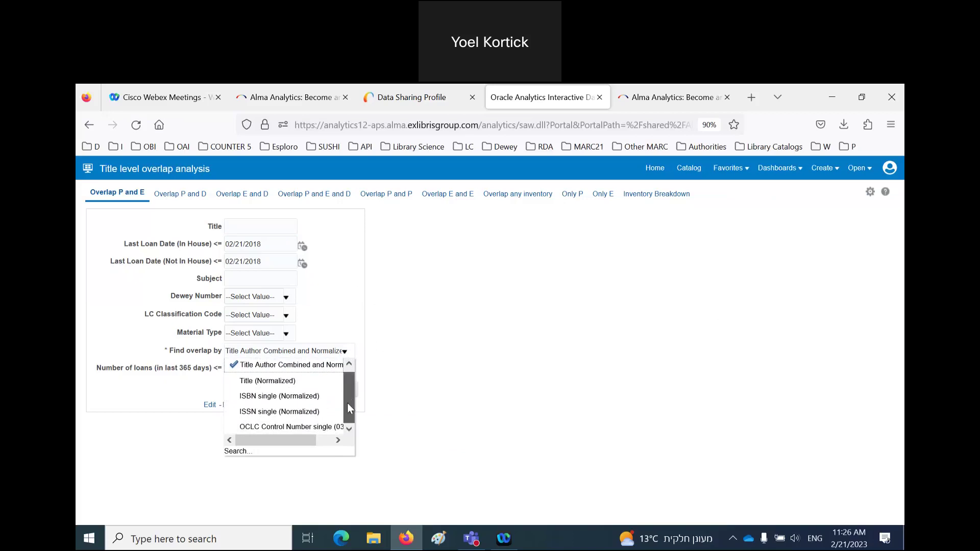
{"action": "left_click_drag", "start_coordinate": [347, 403], "coordinate": [351, 385]}
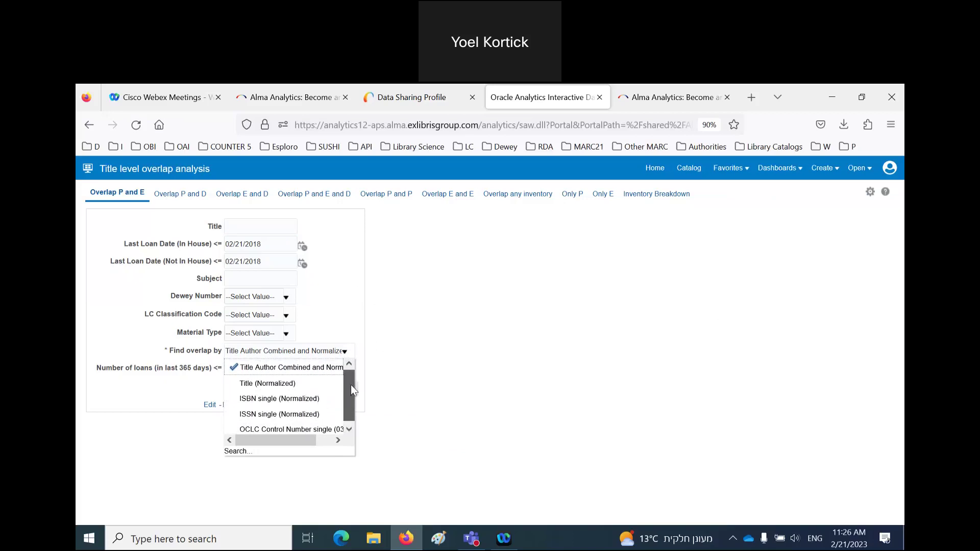
{"action": "left_click", "coordinate": [308, 369]}
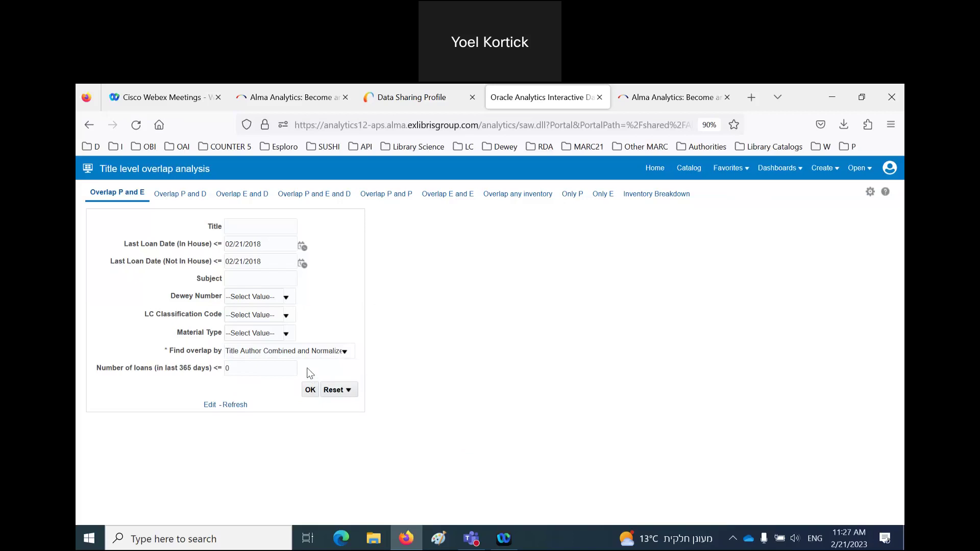
{"action": "left_click", "coordinate": [301, 351]}
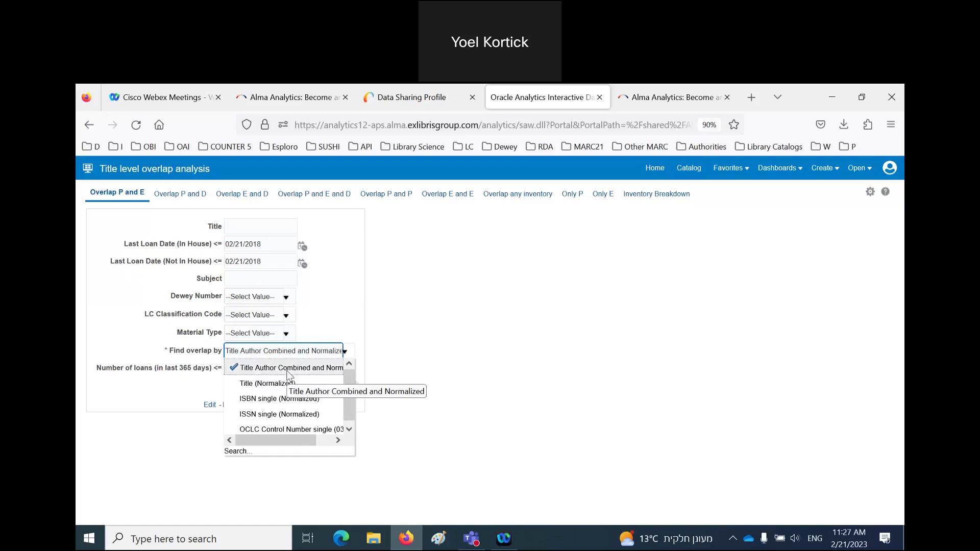
{"action": "left_click", "coordinate": [288, 369]}
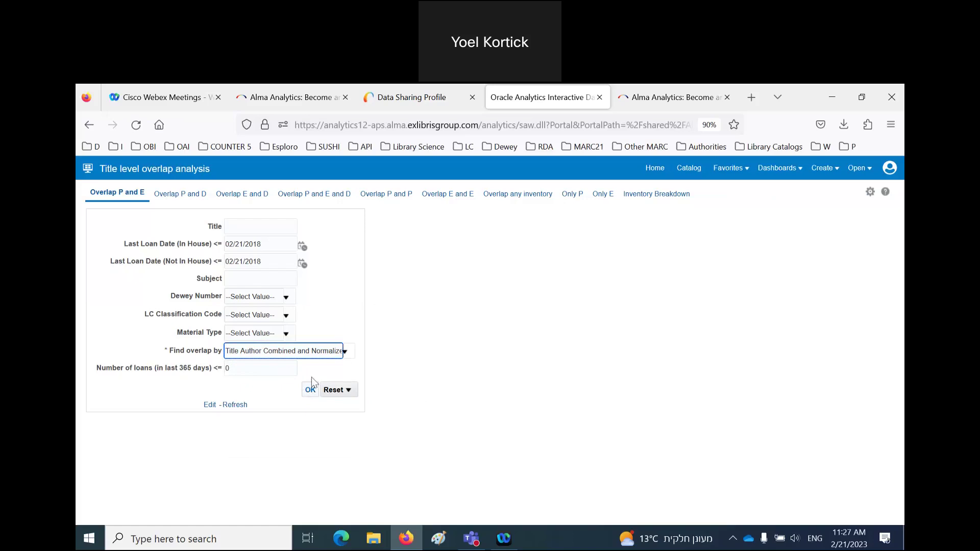
- Set the LC classification code to HQ and run the Overlap P and E report
{"action": "left_click", "coordinate": [263, 313]}
{"action": "type", "text": "HQ"}
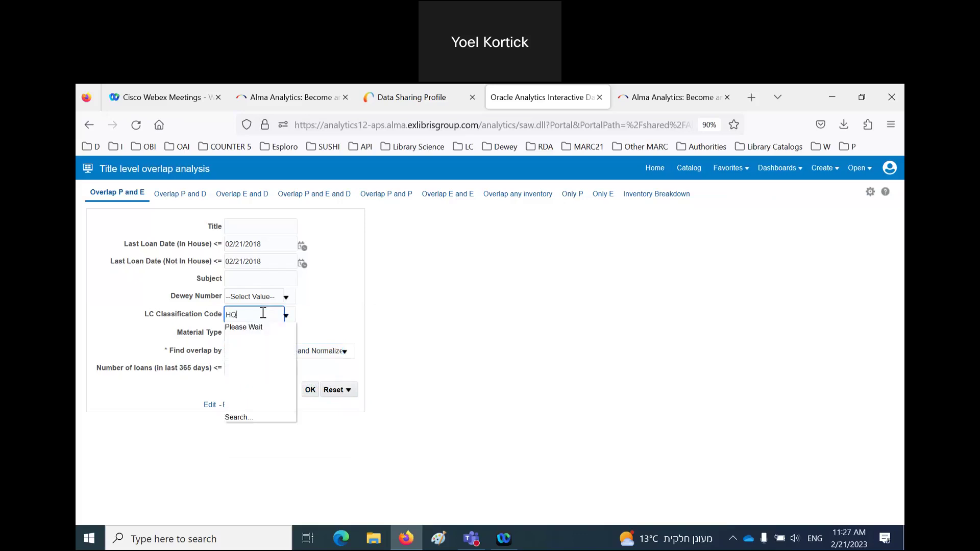
{"action": "left_click", "coordinate": [322, 310]}
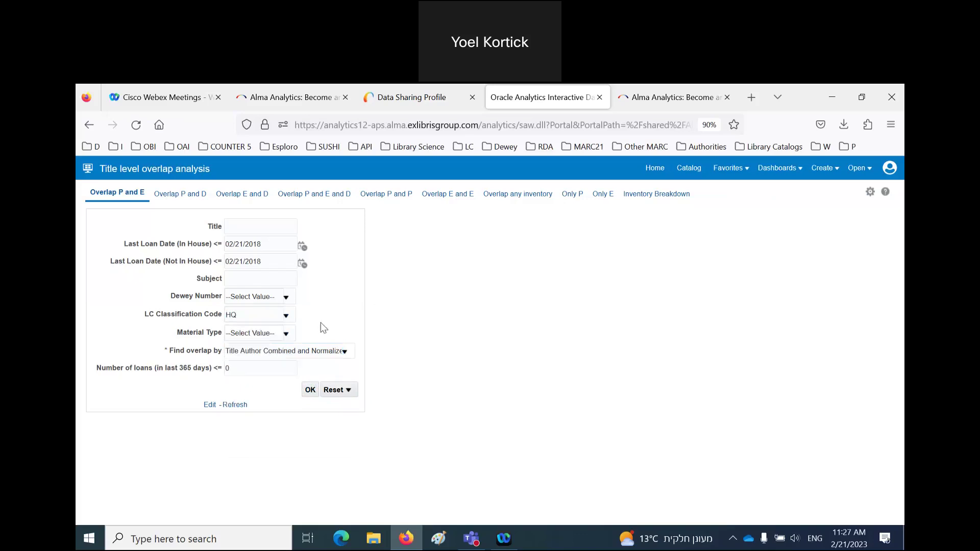
{"action": "left_click", "coordinate": [311, 390]}
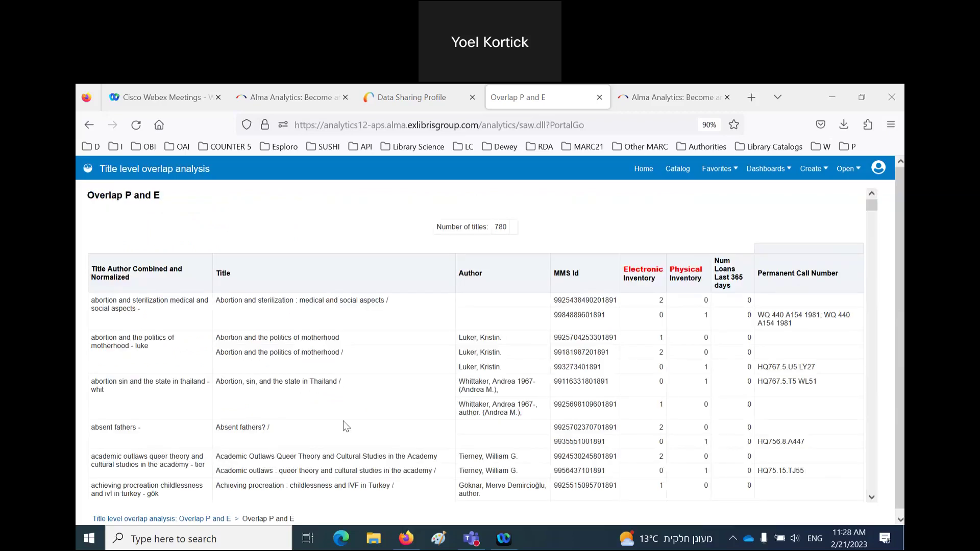
- Examine the physical and electronic overlap results, comparing the author entries grouped under "Act your age! : a cultural construction of adolescence"
{"action": "scroll", "coordinate": [362, 436], "scroll_direction": "down", "scroll_amount": 2}
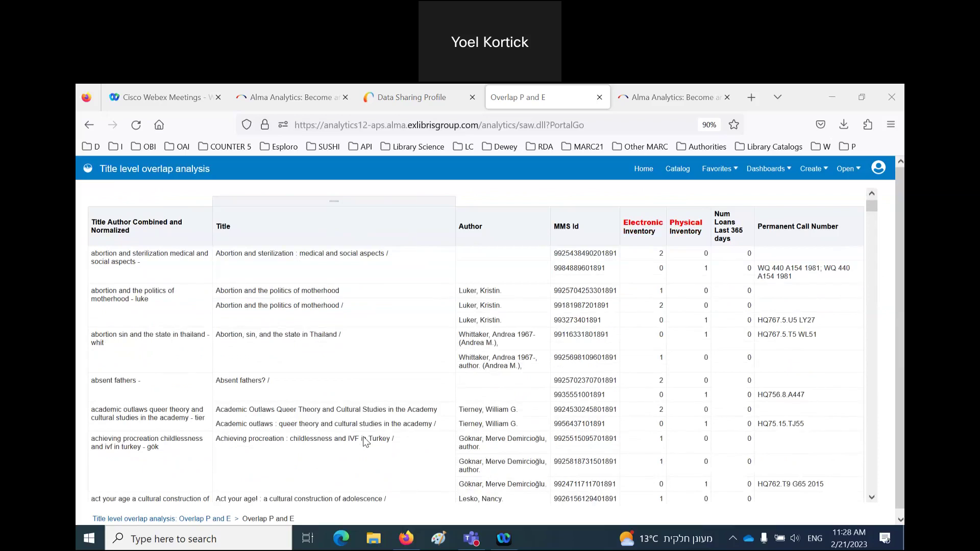
{"action": "scroll", "coordinate": [365, 442], "scroll_direction": "down", "scroll_amount": 4}
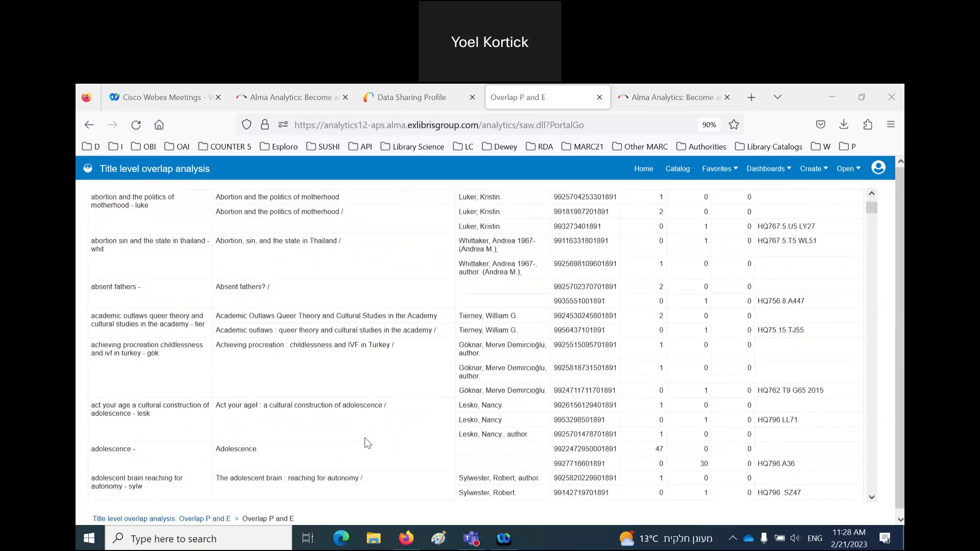
{"action": "scroll", "coordinate": [366, 442], "scroll_direction": "down", "scroll_amount": 4}
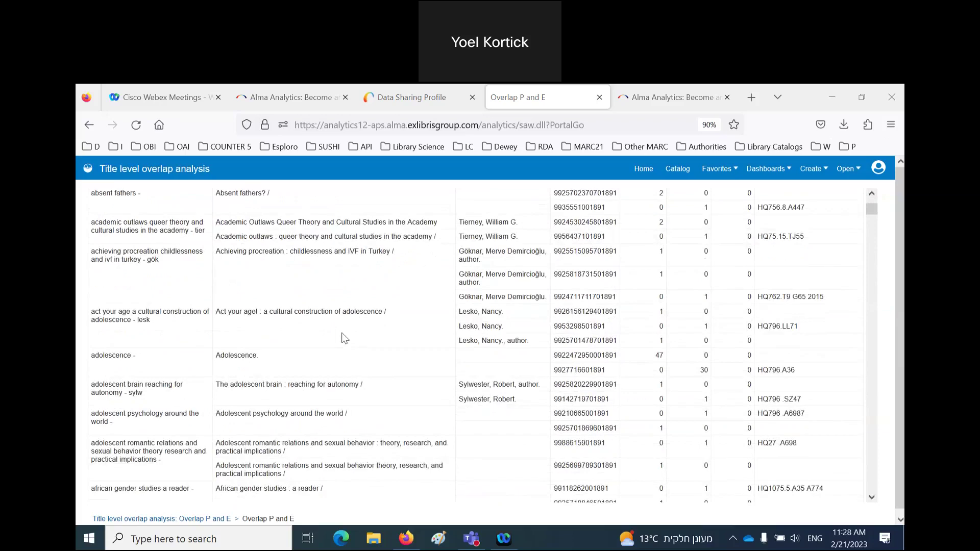
{"action": "left_click", "coordinate": [487, 316]}
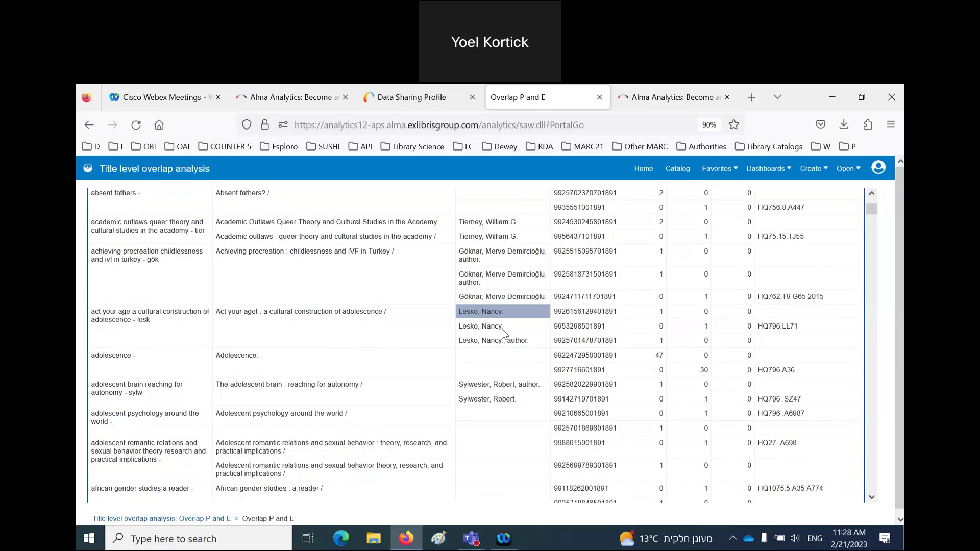
{"action": "left_click", "coordinate": [501, 329]}
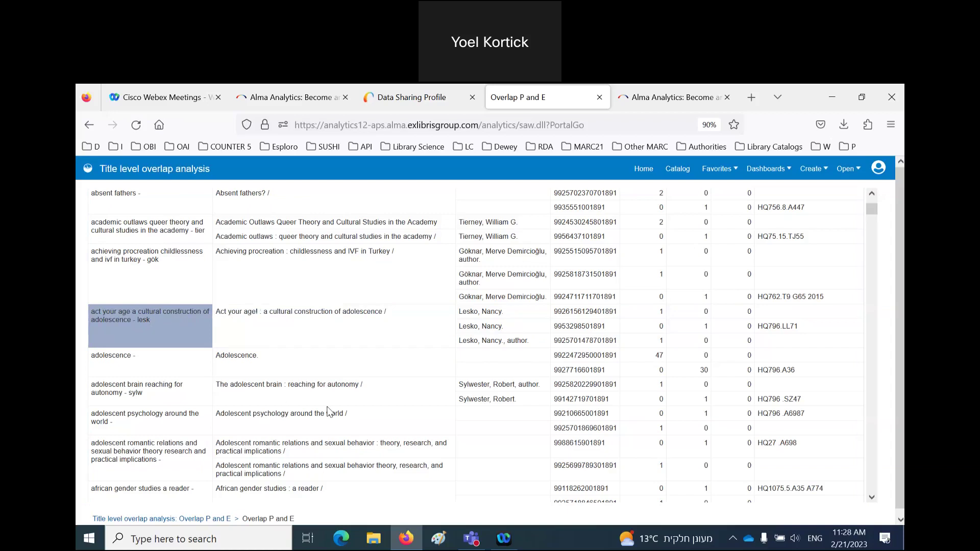
- Compare the title and author entries of the matched records for "After queer theory : the limits of sexual politics"
{"action": "scroll", "coordinate": [330, 412], "scroll_direction": "down", "scroll_amount": 3}
{"action": "scroll", "coordinate": [327, 411], "scroll_direction": "down", "scroll_amount": 3}
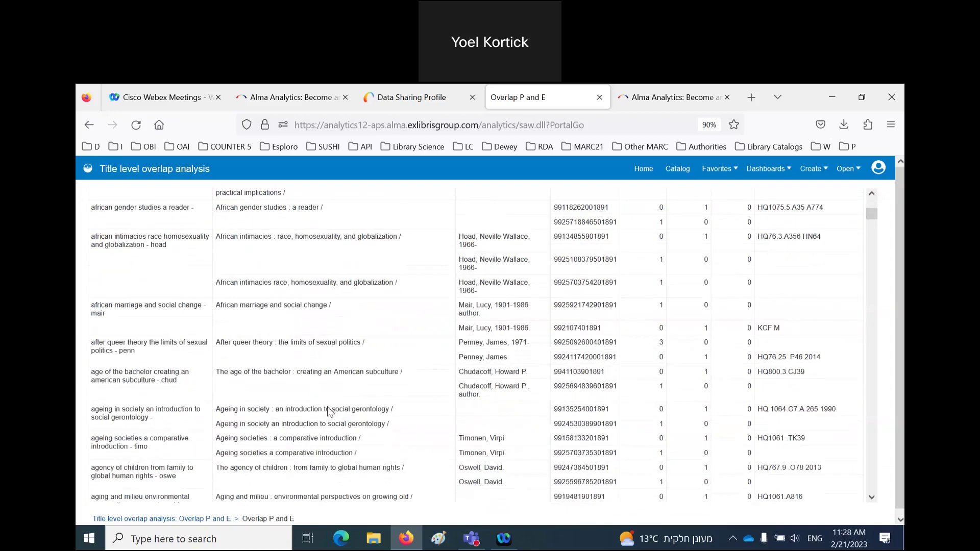
{"action": "left_click", "coordinate": [485, 349]}
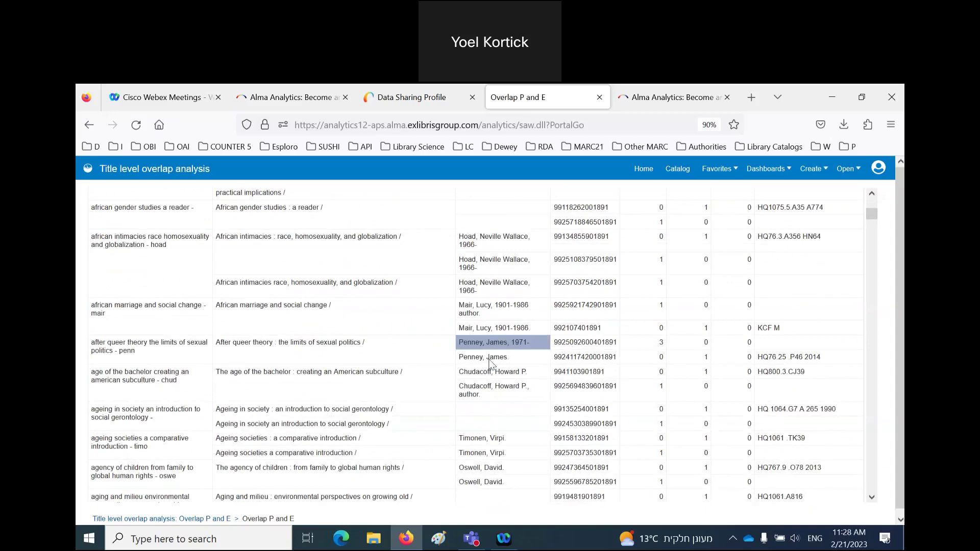
{"action": "left_click", "coordinate": [488, 358]}
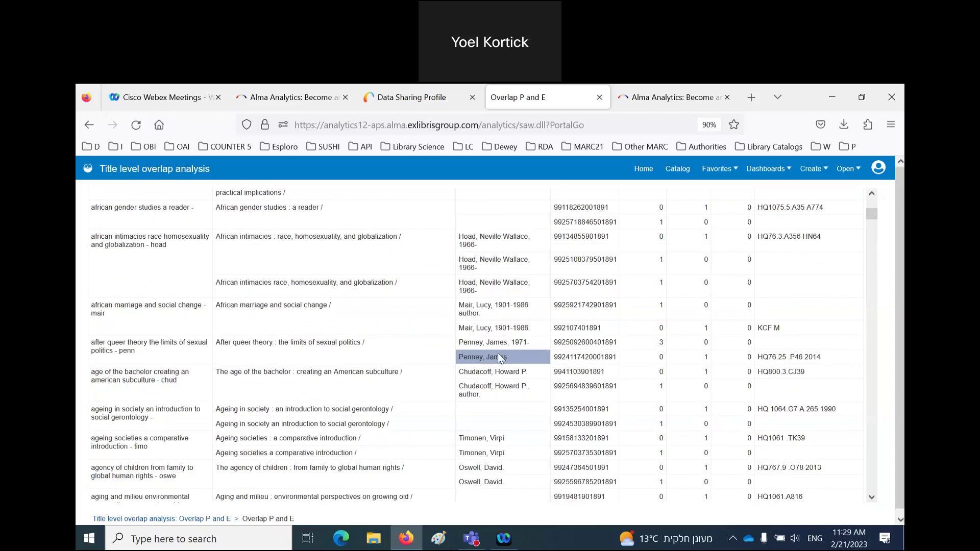
{"action": "left_click", "coordinate": [347, 354]}
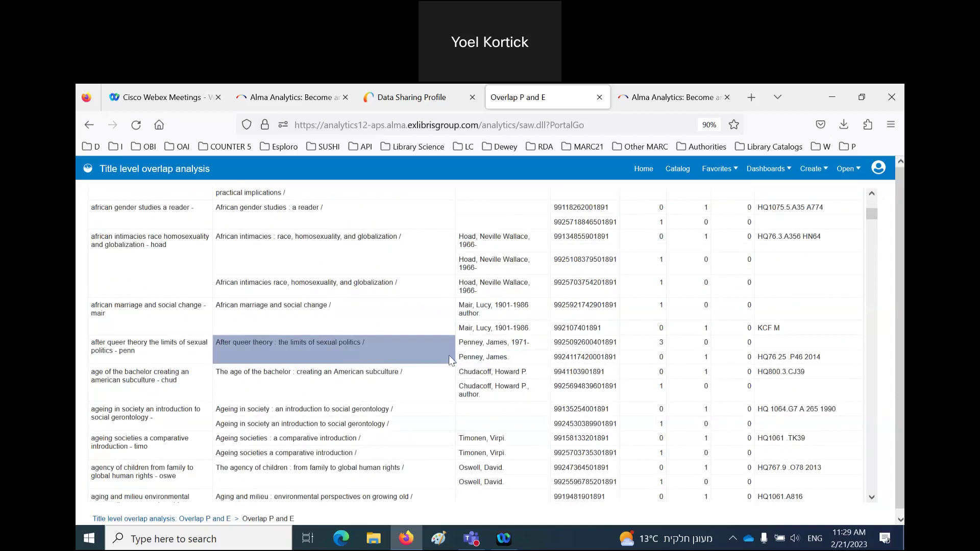
{"action": "left_click", "coordinate": [518, 343]}
{"action": "left_click", "coordinate": [520, 356]}
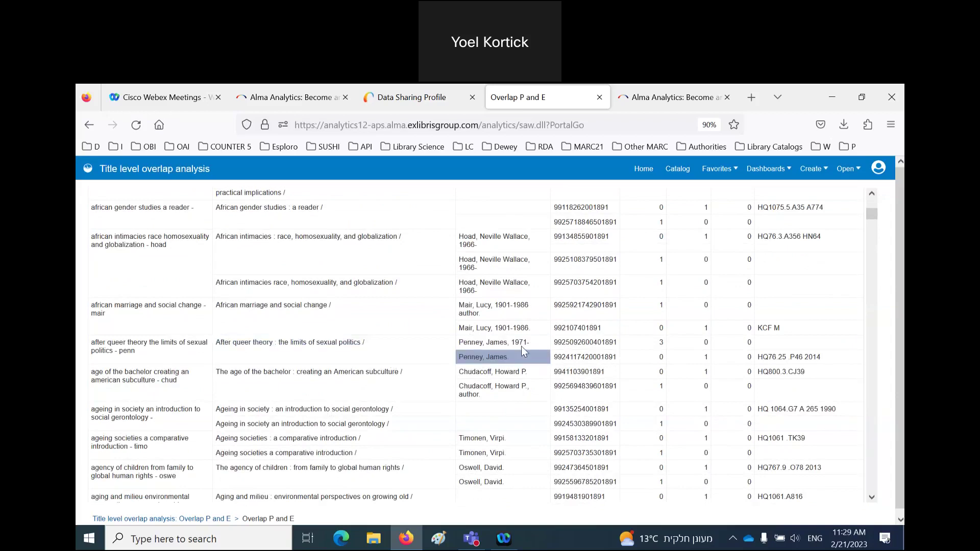
{"action": "left_click", "coordinate": [521, 342]}
{"action": "left_click", "coordinate": [522, 355]}
{"action": "left_click", "coordinate": [334, 349]}
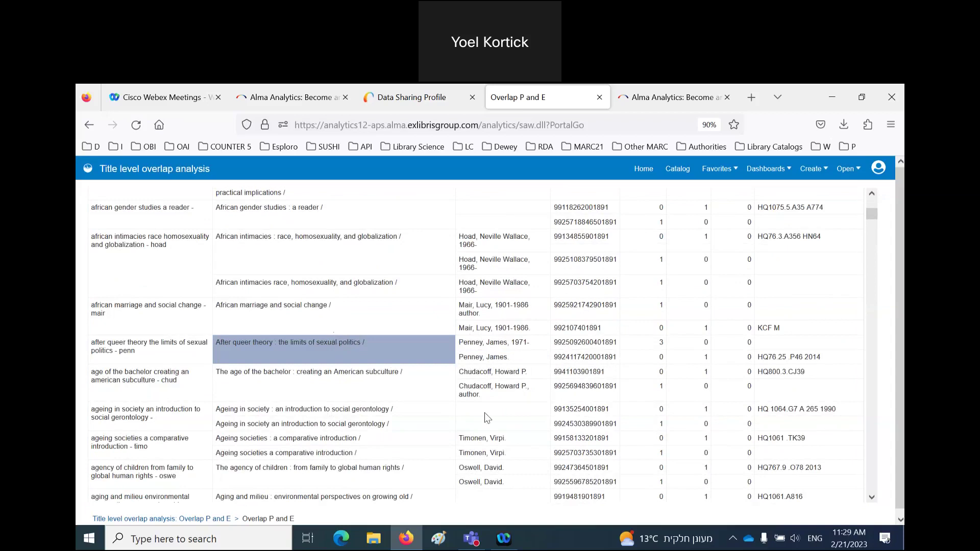
- Compare the author entries of the matched records for "Ambiguity and sexuality" and check those for "The archival turn in feminism"
{"action": "scroll", "coordinate": [487, 415], "scroll_direction": "down", "scroll_amount": 5}
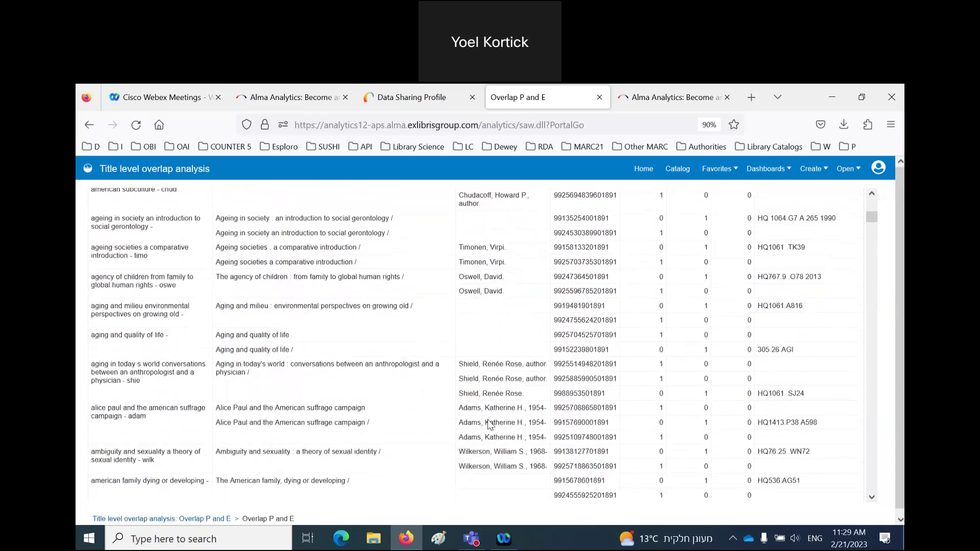
{"action": "scroll", "coordinate": [488, 423], "scroll_direction": "down", "scroll_amount": 2}
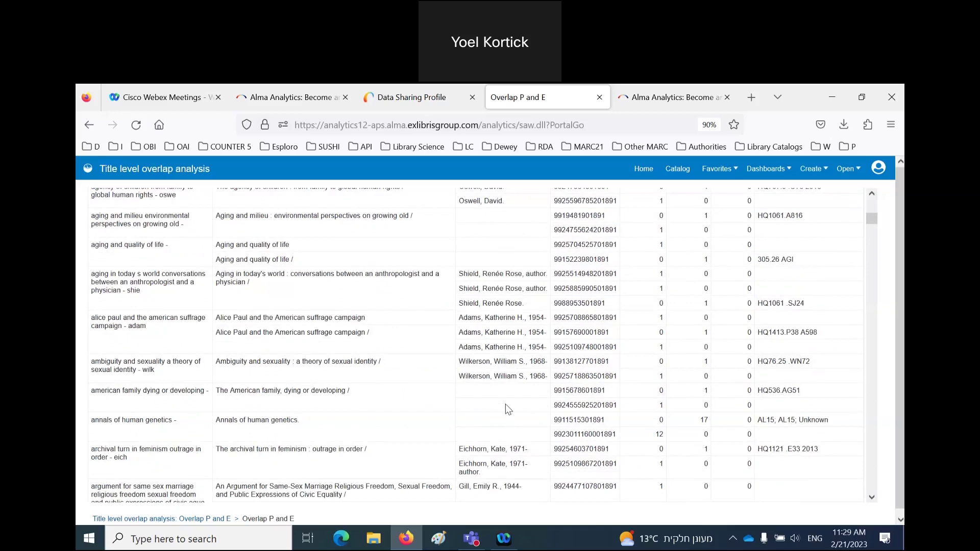
{"action": "left_click", "coordinate": [502, 377]}
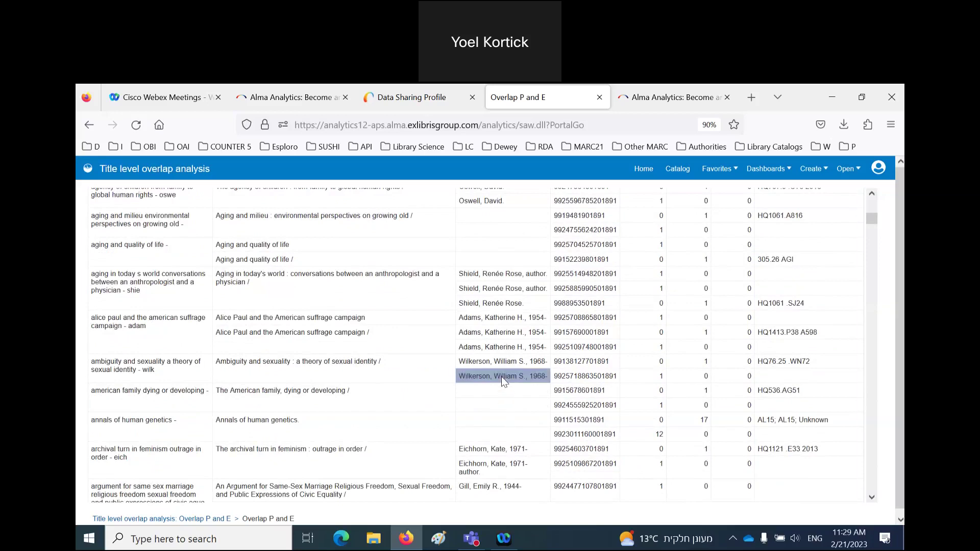
{"action": "left_click", "coordinate": [497, 363]}
{"action": "left_click", "coordinate": [498, 377]}
{"action": "left_click", "coordinate": [494, 362]}
{"action": "left_click", "coordinate": [500, 377]}
{"action": "left_click", "coordinate": [503, 466]}
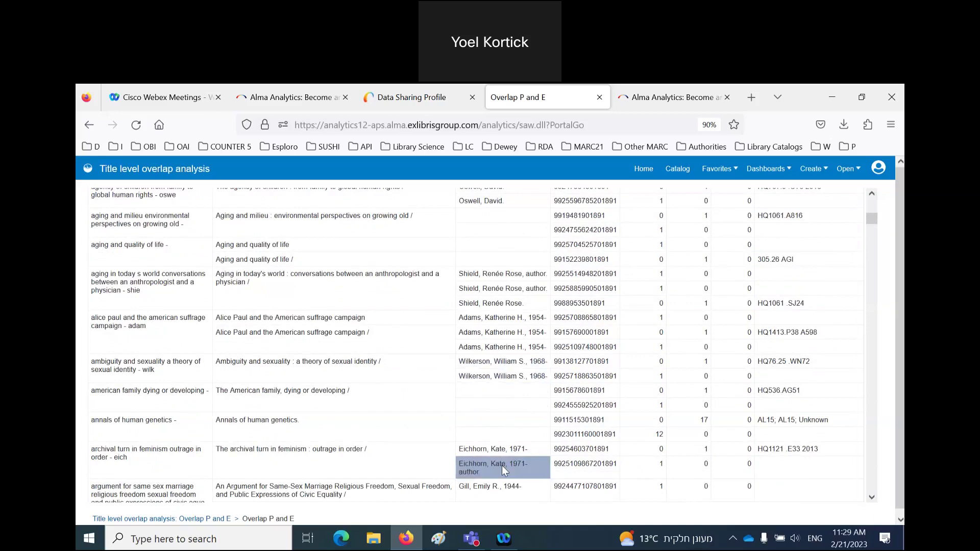
- Compare the title variants of the matched records grouped under "at the heart of freedom feminism sex and equality"
{"action": "scroll", "coordinate": [503, 466], "scroll_direction": "down", "scroll_amount": 6}
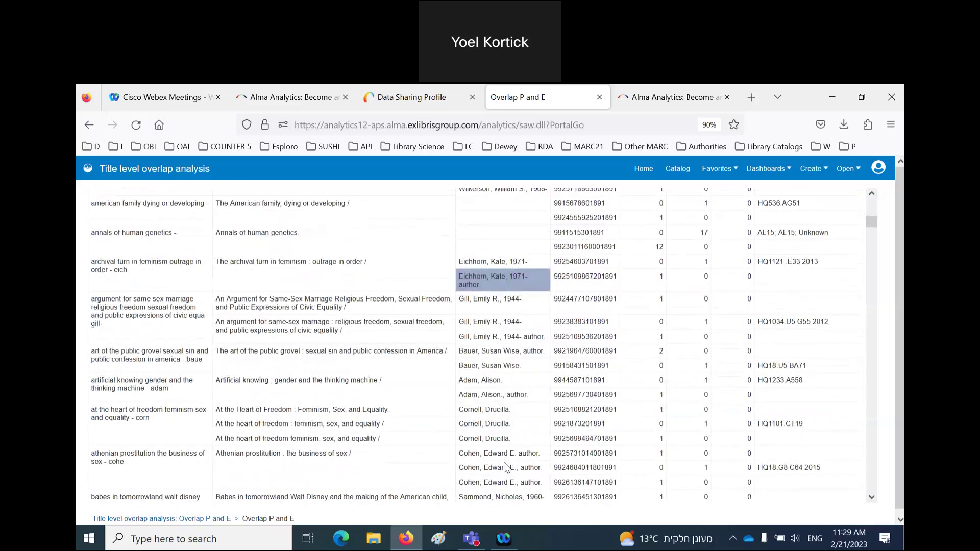
{"action": "left_click", "coordinate": [308, 424]}
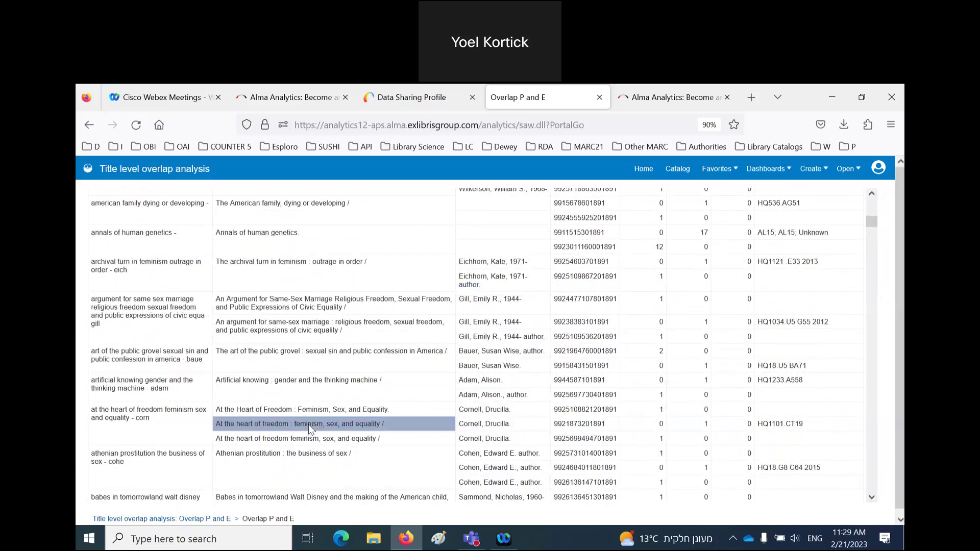
{"action": "left_click", "coordinate": [271, 409]}
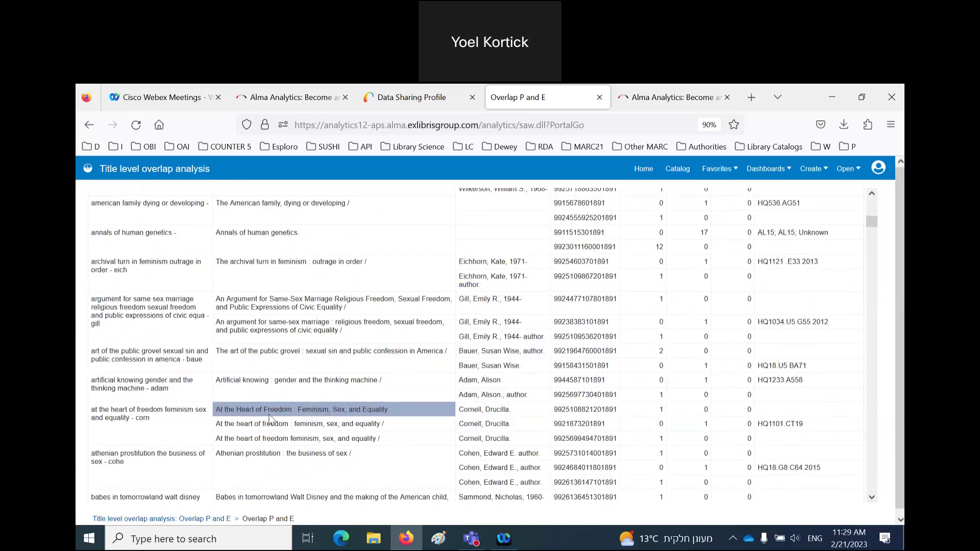
{"action": "left_click", "coordinate": [270, 423]}
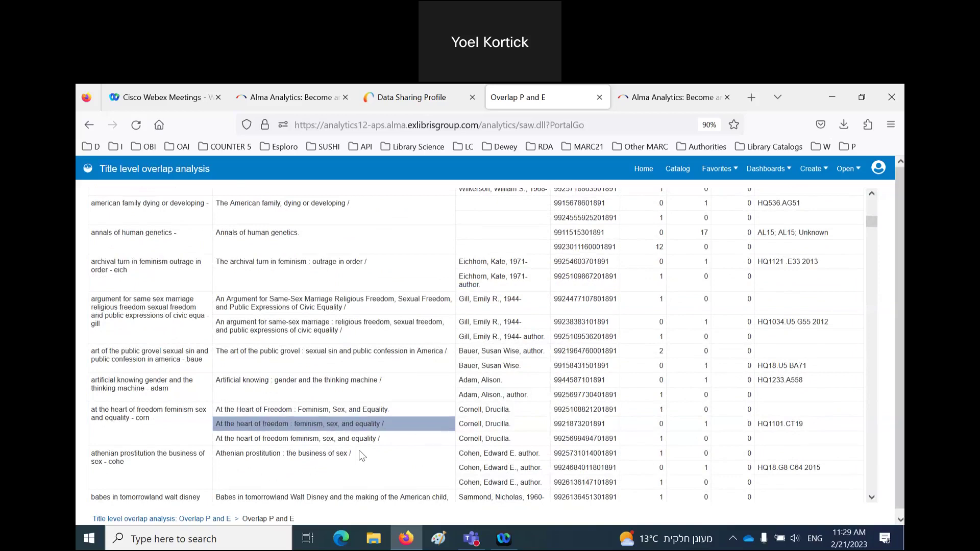
{"action": "left_click", "coordinate": [316, 439]}
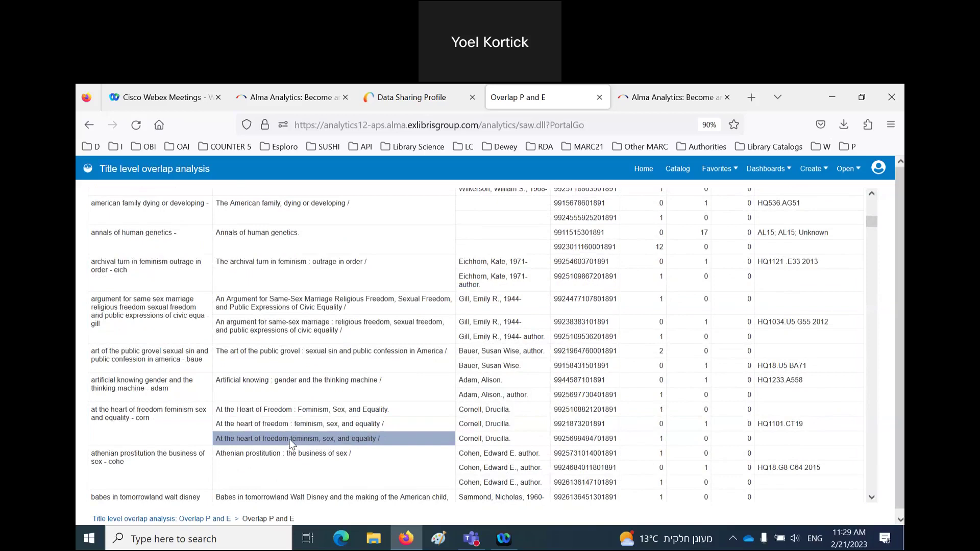
{"action": "left_click", "coordinate": [284, 411]}
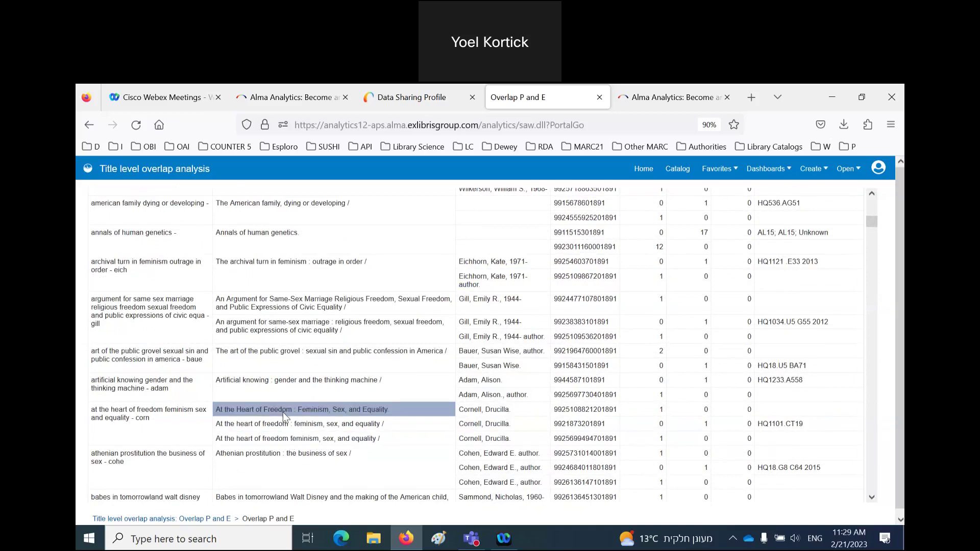
{"action": "left_click", "coordinate": [290, 424]}
{"action": "left_click", "coordinate": [292, 437]}
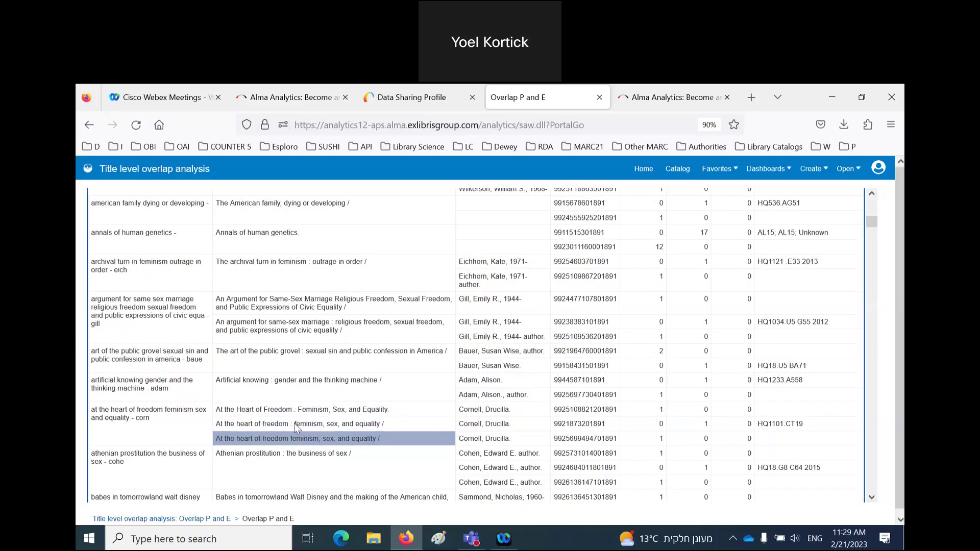
- Check the author entries, normalized title-author entry, and electronic and physical inventory of the "At the heart of freedom" records
{"action": "left_click_drag", "start_coordinate": [467, 411], "coordinate": [473, 439]}
{"action": "left_click", "coordinate": [163, 419]}
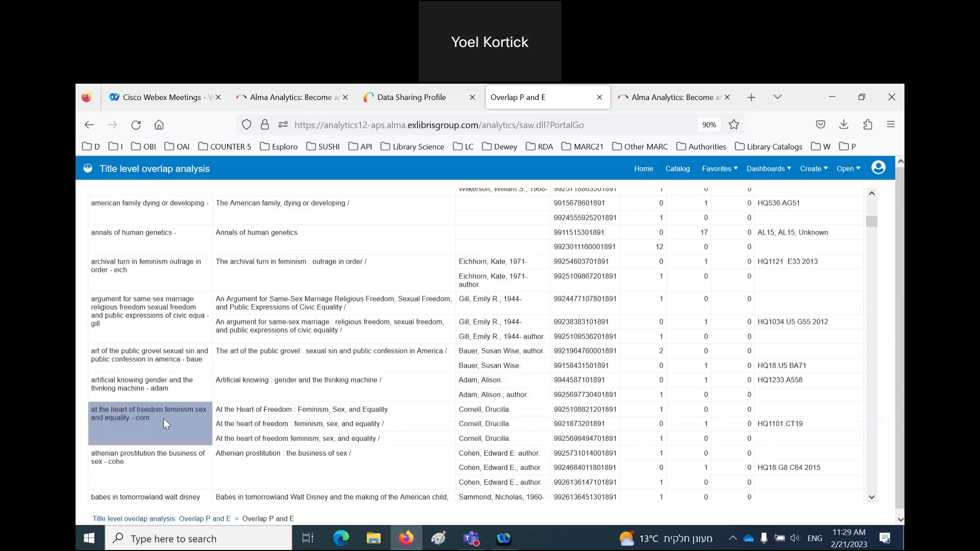
{"action": "left_click", "coordinate": [266, 411]}
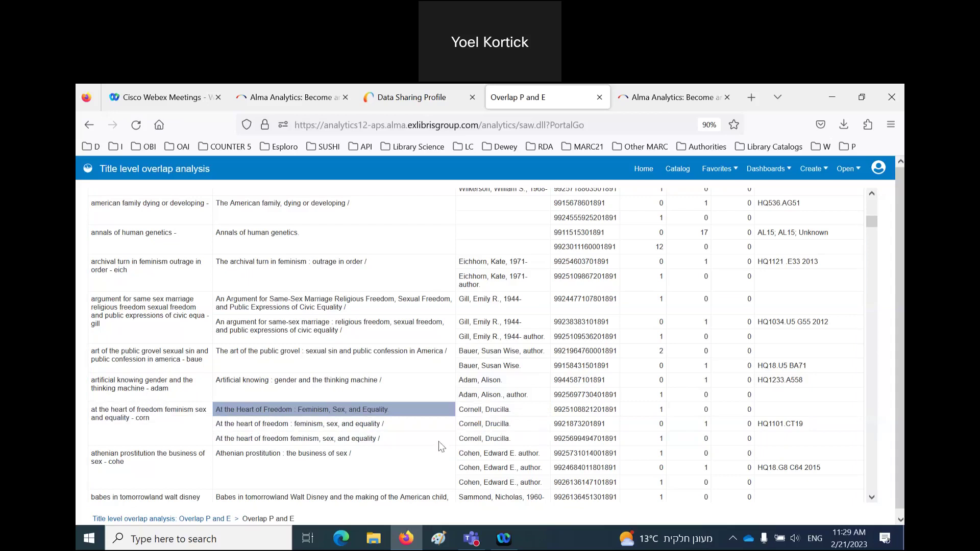
{"action": "left_click", "coordinate": [652, 439]}
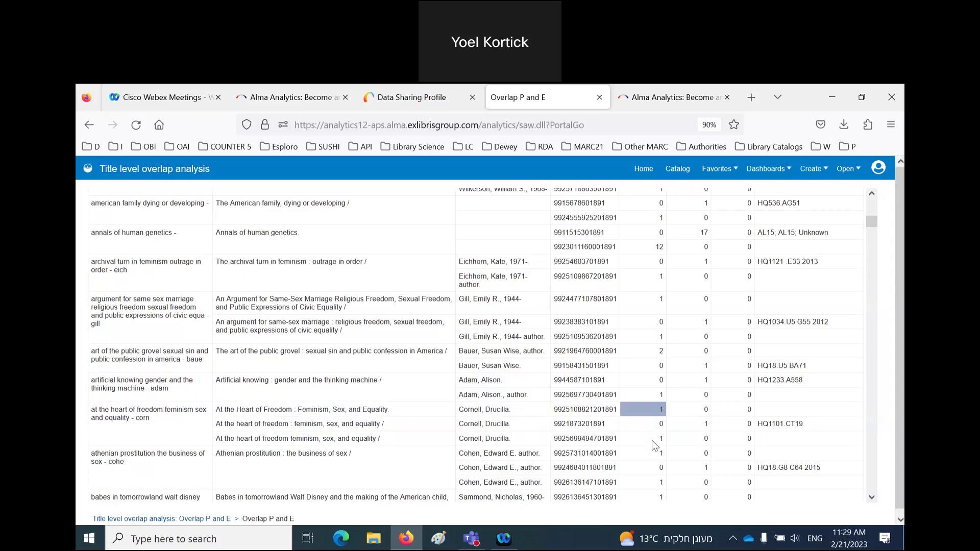
{"action": "left_click", "coordinate": [689, 425]}
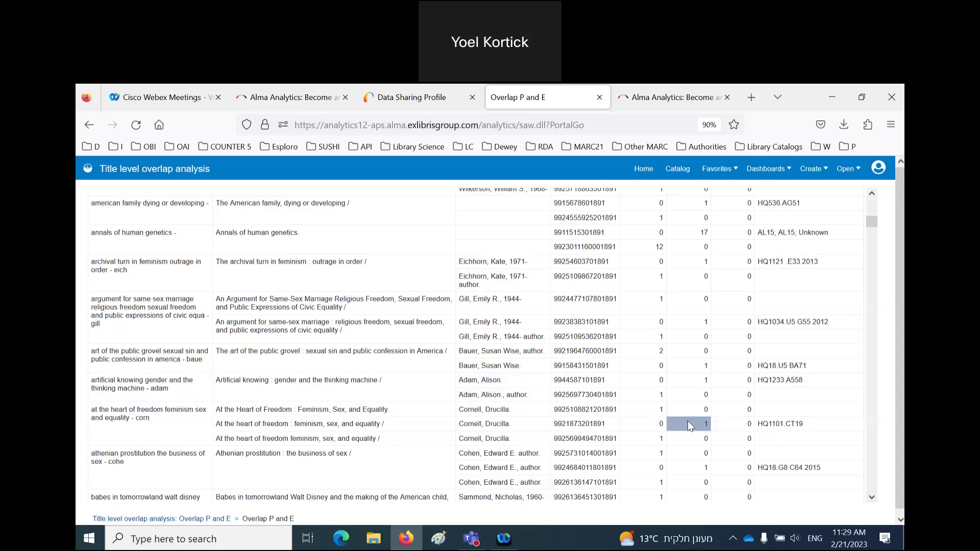
{"action": "scroll", "coordinate": [687, 420], "scroll_direction": "up", "scroll_amount": 10}
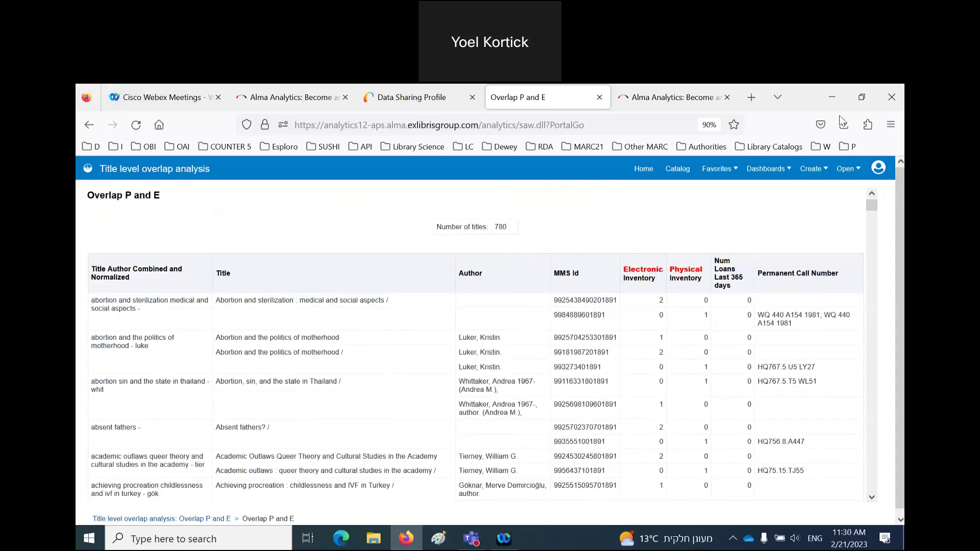
- Switch to the Data Sharing Profile page in Alma and leave the configuration area for the Alma home page
{"action": "double_click", "coordinate": [802, 95]}
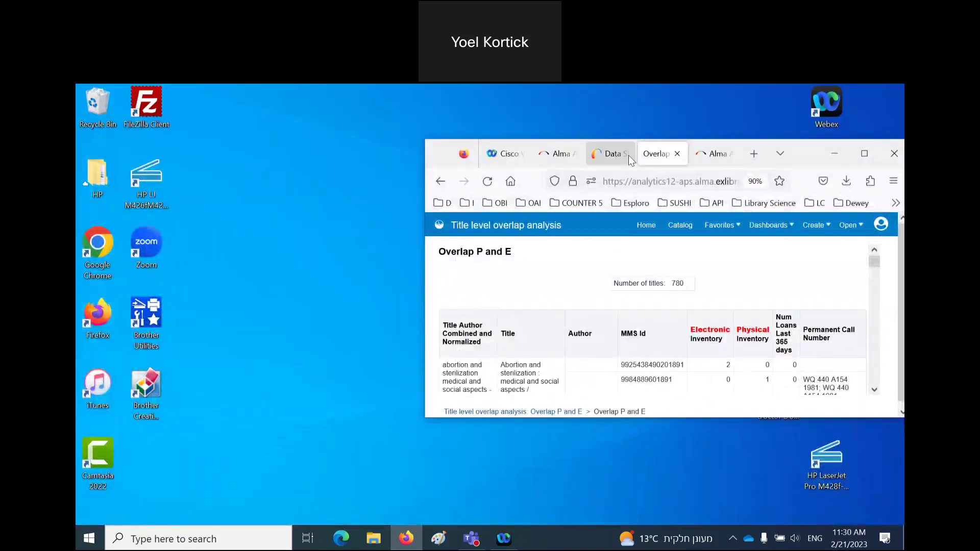
{"action": "left_click", "coordinate": [612, 154]}
{"action": "left_click", "coordinate": [865, 153]}
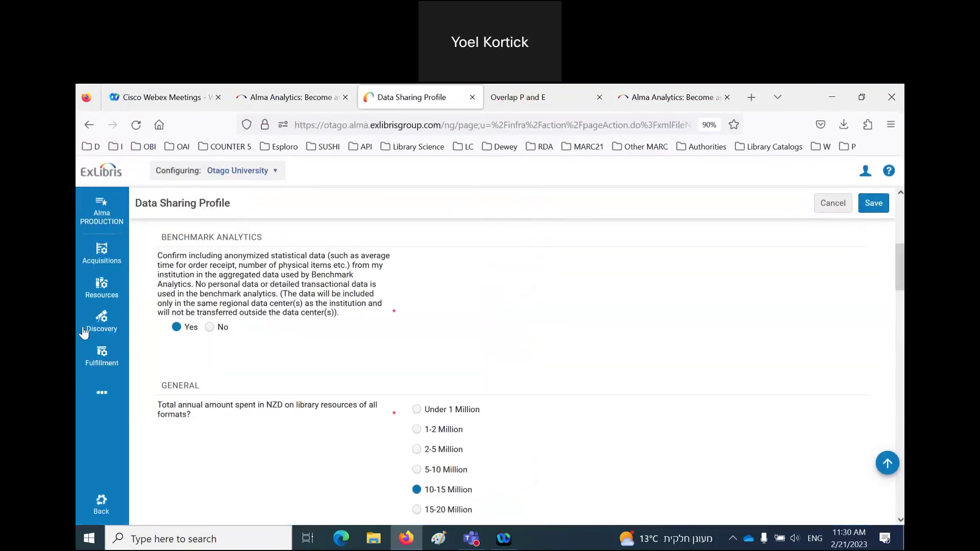
{"action": "left_click", "coordinate": [102, 503]}
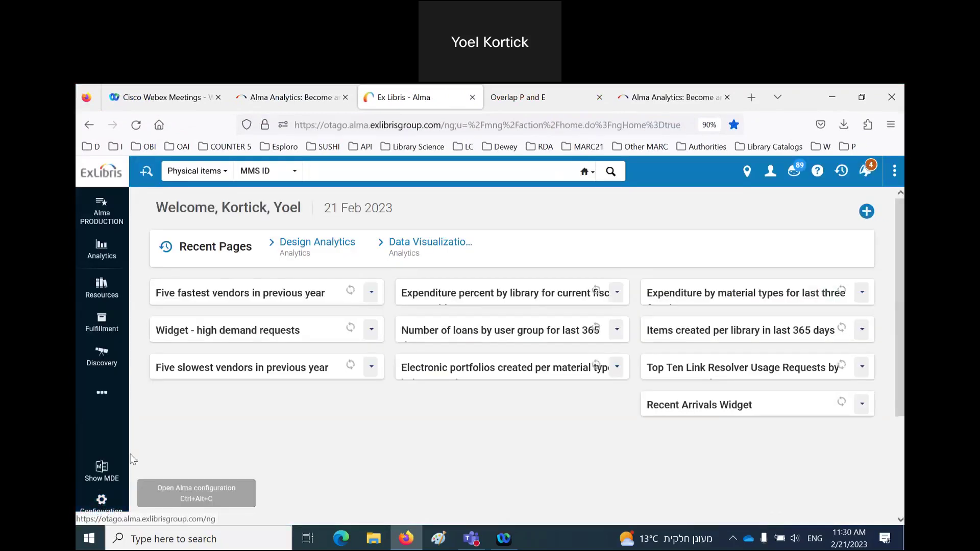
- Search all titles by title for "At the Heart of Freedom : Feminism, Sex, and Equality." and review the matching records
{"action": "left_click", "coordinate": [210, 173]}
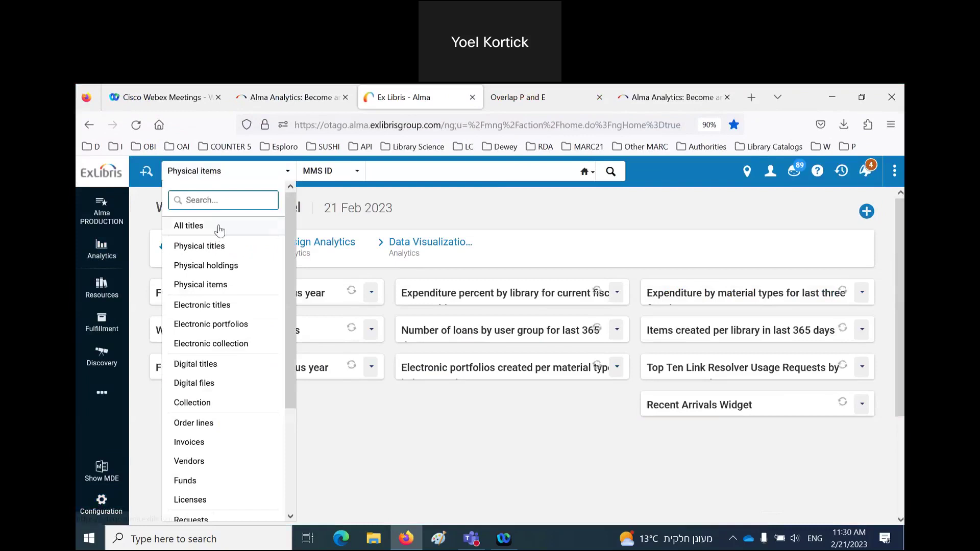
{"action": "left_click", "coordinate": [218, 224]}
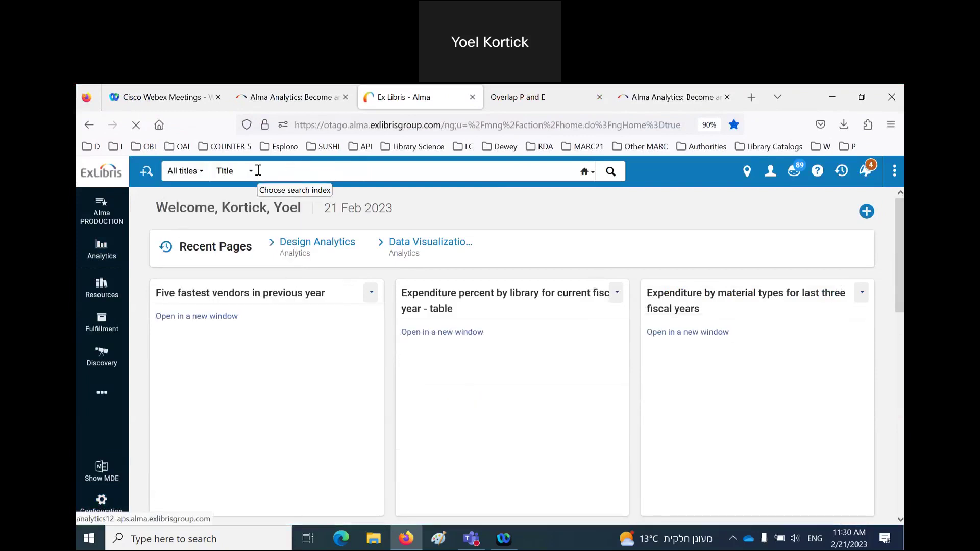
{"action": "left_click", "coordinate": [272, 165]}
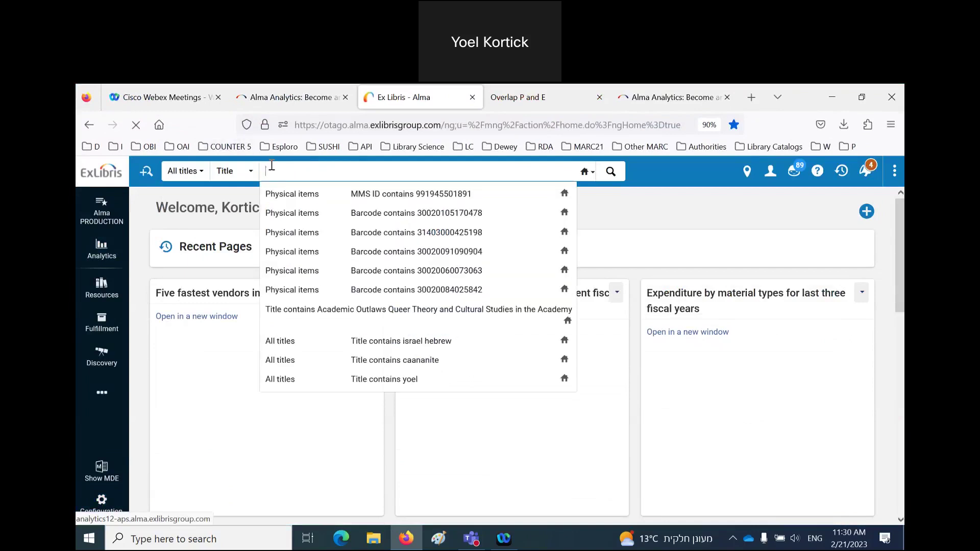
{"action": "key", "text": "ctrl+v"}
{"action": "left_click", "coordinate": [231, 165]}
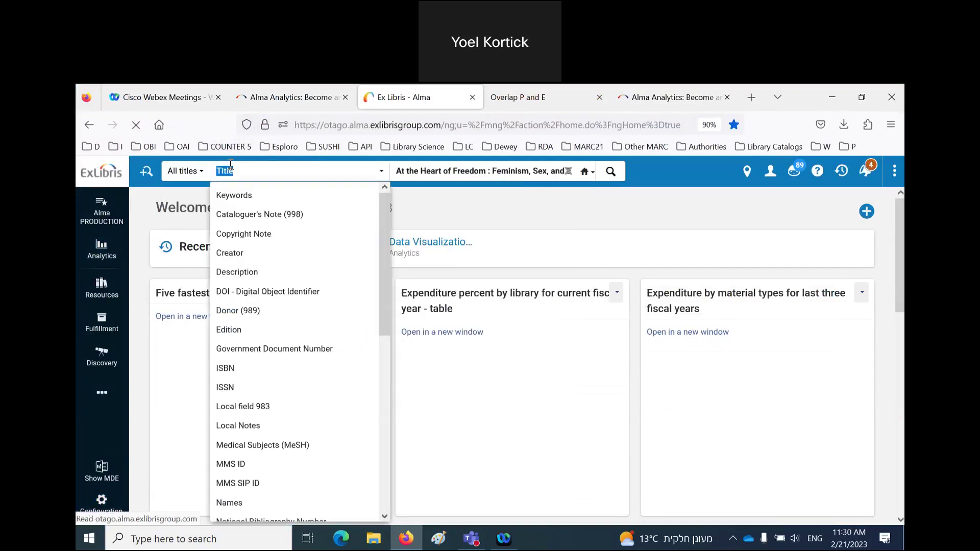
{"action": "triple_click", "coordinate": [465, 174]}
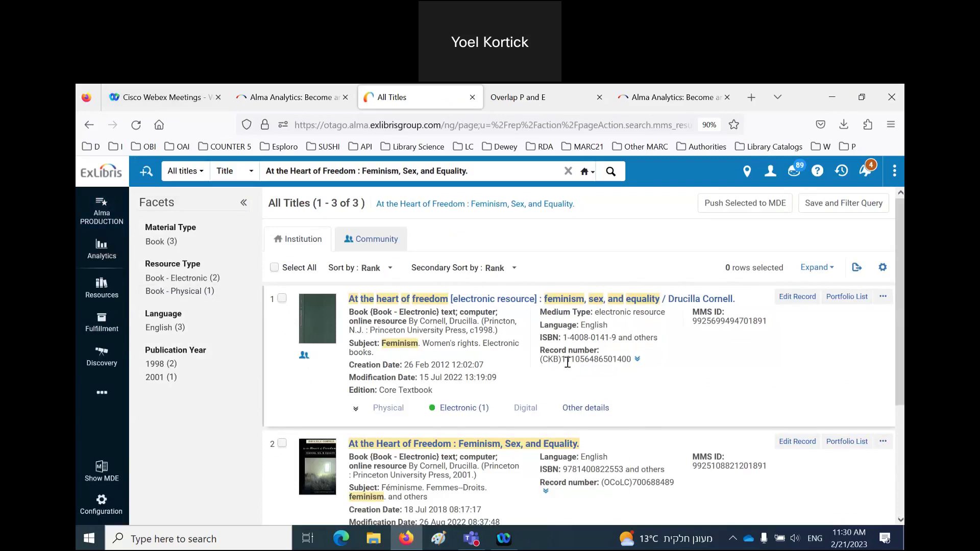
{"action": "scroll", "coordinate": [569, 367], "scroll_direction": "down", "scroll_amount": 1}
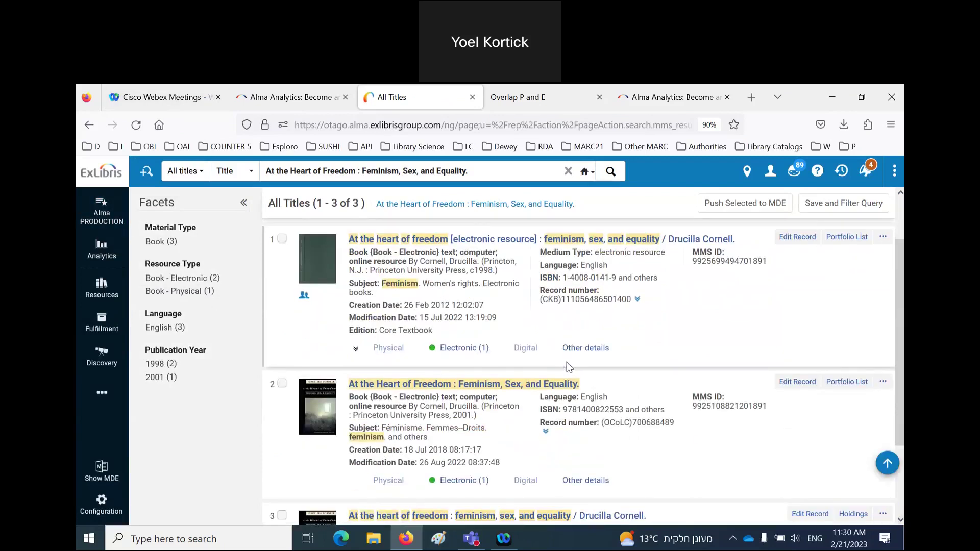
{"action": "scroll", "coordinate": [569, 366], "scroll_direction": "down", "scroll_amount": 1}
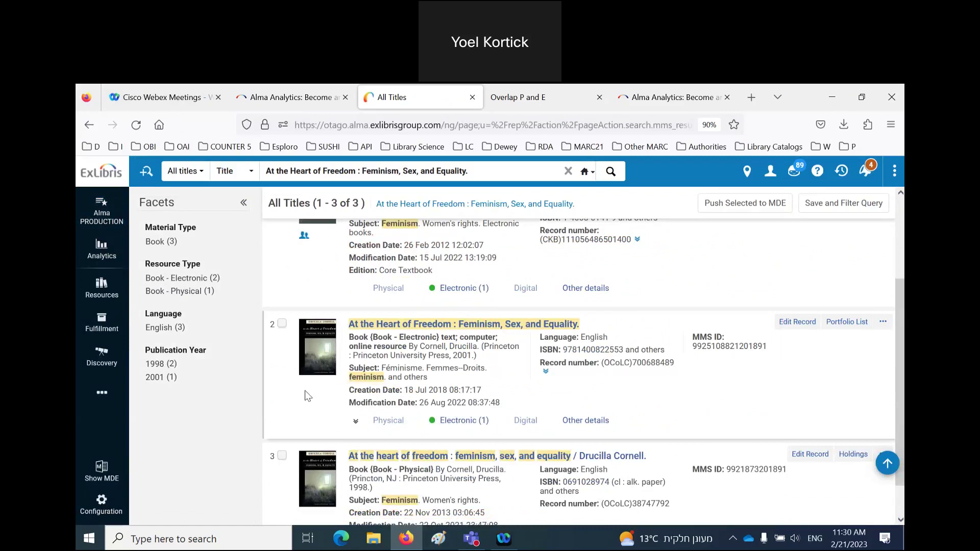
{"action": "scroll", "coordinate": [307, 396], "scroll_direction": "down", "scroll_amount": 1}
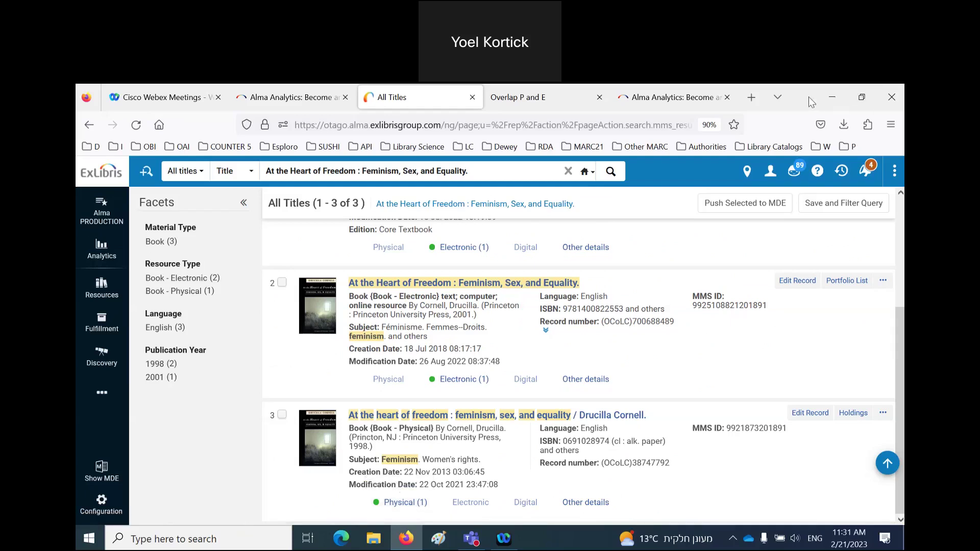
- Return to the Overlap P and E report and select the title "For and against : a discussion on the award scheme /"
{"action": "left_click_drag", "start_coordinate": [811, 102], "coordinate": [847, 164]}
{"action": "key", "text": "ctrl+Tab"}
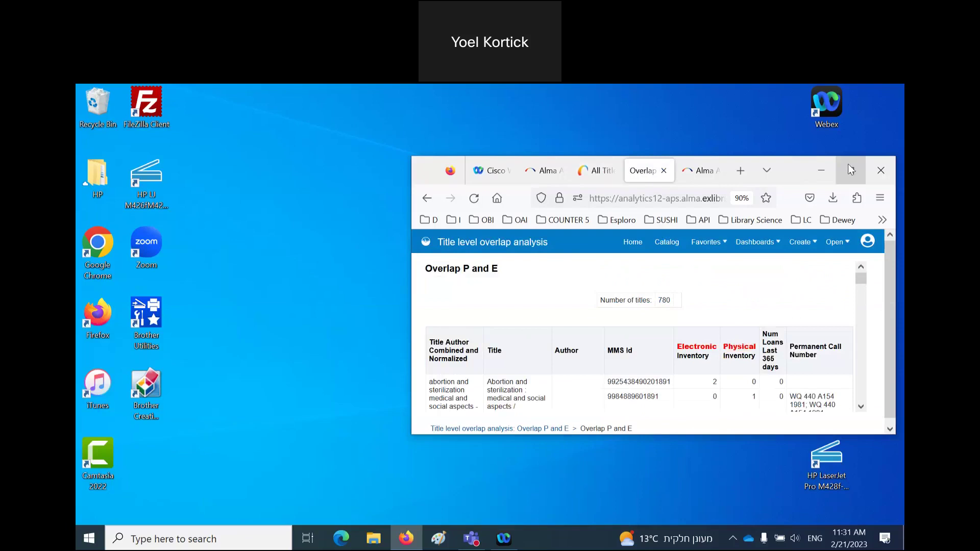
{"action": "double_click", "coordinate": [847, 163]}
{"action": "scroll", "coordinate": [296, 321], "scroll_direction": "down", "scroll_amount": 10}
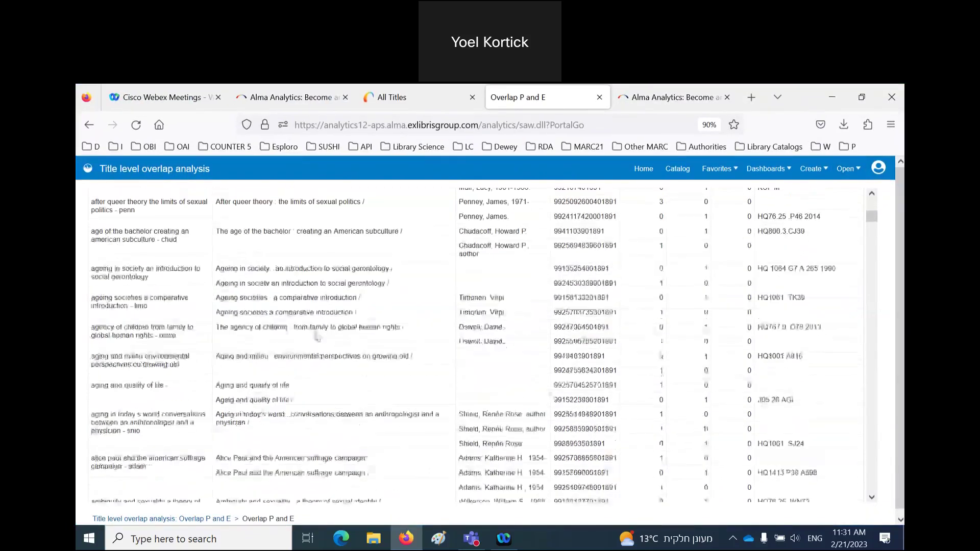
{"action": "scroll", "coordinate": [316, 336], "scroll_direction": "down", "scroll_amount": 10}
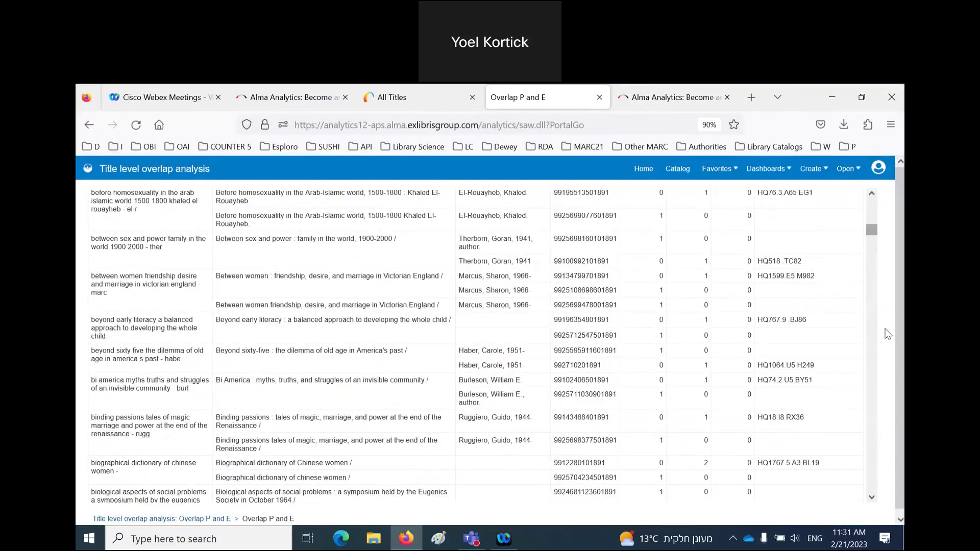
{"action": "scroll", "coordinate": [861, 263], "scroll_direction": "up", "scroll_amount": 15}
{"action": "scroll", "coordinate": [861, 264], "scroll_direction": "down", "scroll_amount": 10}
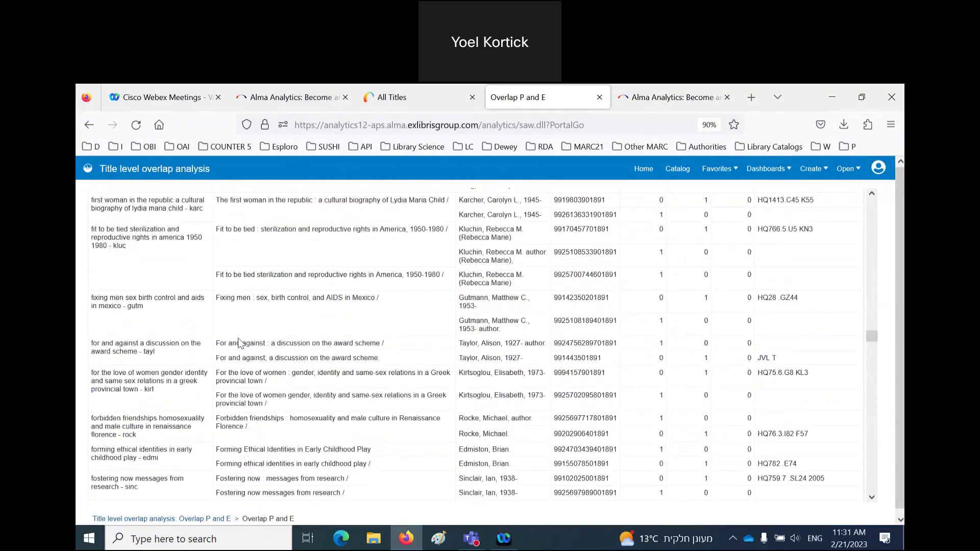
{"action": "left_click", "coordinate": [239, 343]}
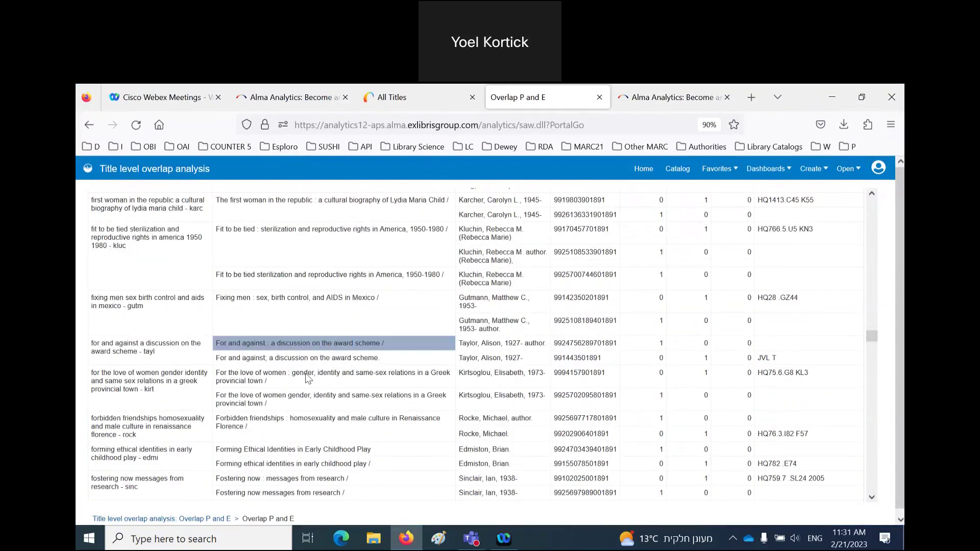
- Search all titles in Alma for "For and against : a discussion on the award scheme /" and review the matching records
{"action": "double_click", "coordinate": [805, 102]}
{"action": "left_click", "coordinate": [597, 164]}
{"action": "left_click", "coordinate": [853, 164]}
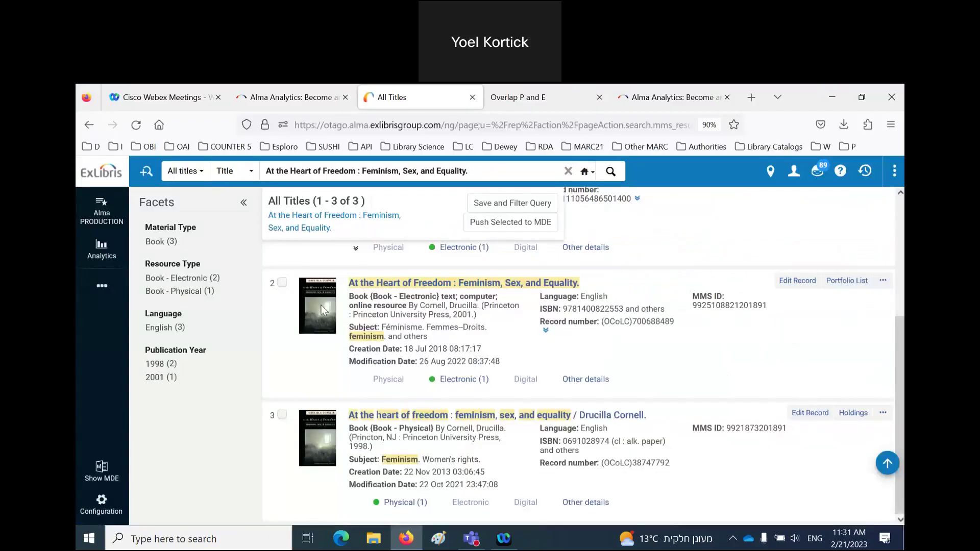
{"action": "left_click_drag", "start_coordinate": [469, 171], "coordinate": [153, 176]}
{"action": "type", "text": "For and against : a discussion on the award scheme /"}
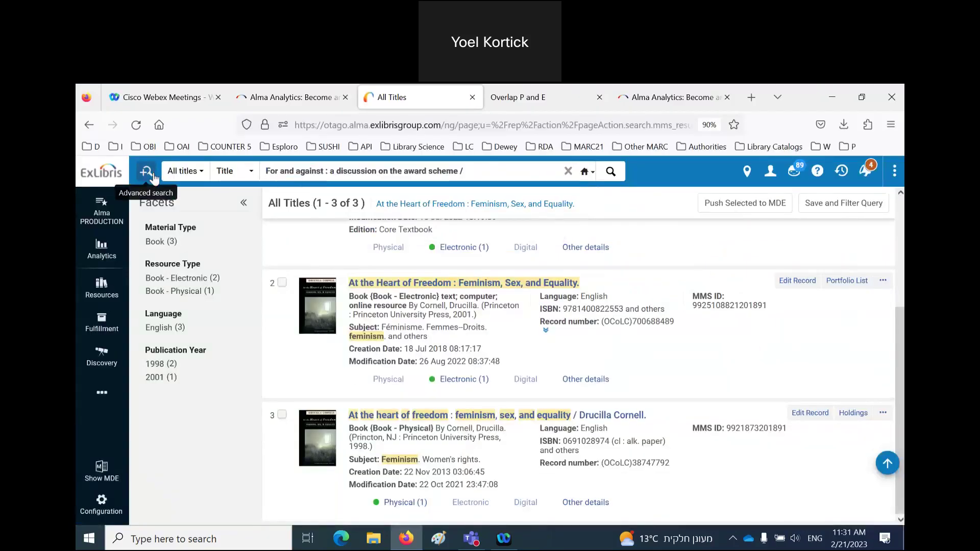
{"action": "left_click", "coordinate": [616, 173]}
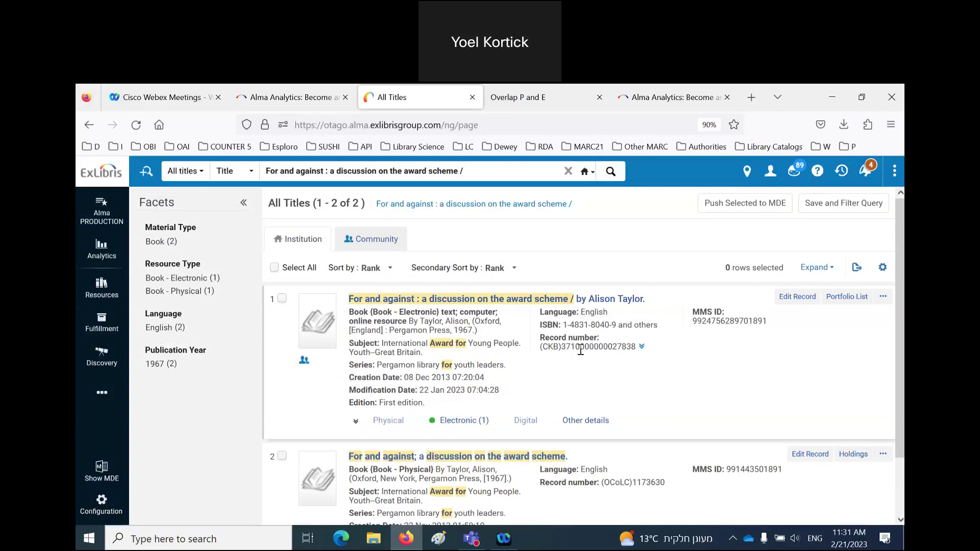
{"action": "scroll", "coordinate": [580, 351], "scroll_direction": "down", "scroll_amount": 2}
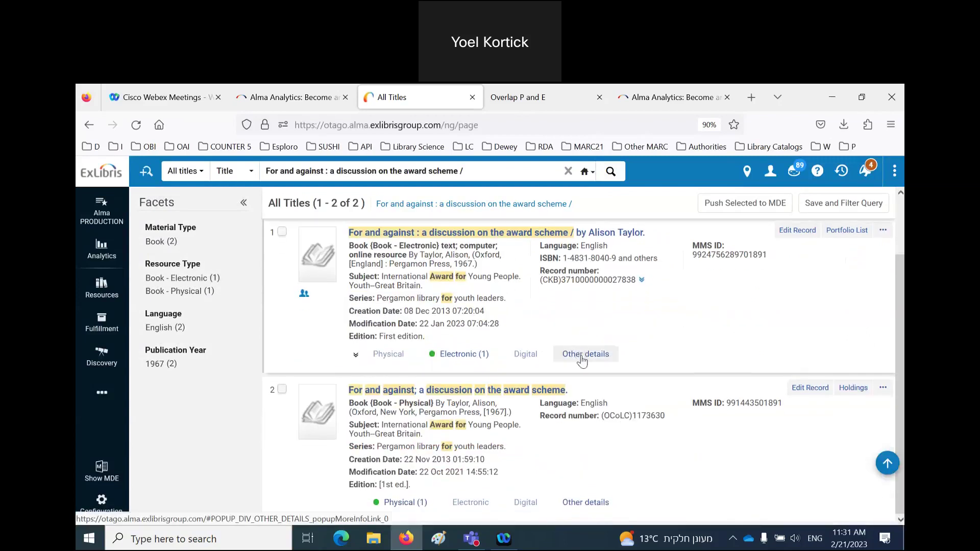
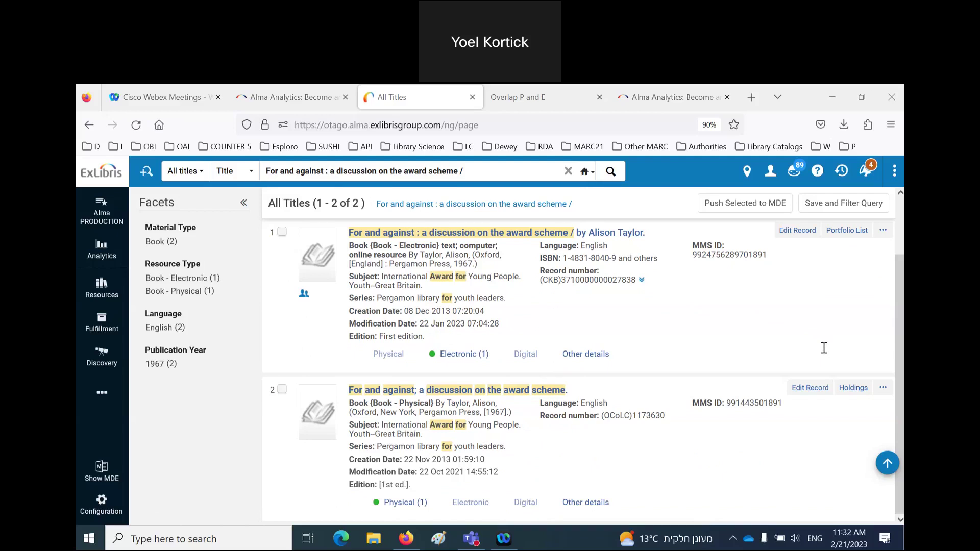
- Return from the Alma title search to the Overlap P and E report in a maximized window
{"action": "left_click", "coordinate": [812, 97]}
{"action": "double_click", "coordinate": [812, 96]}
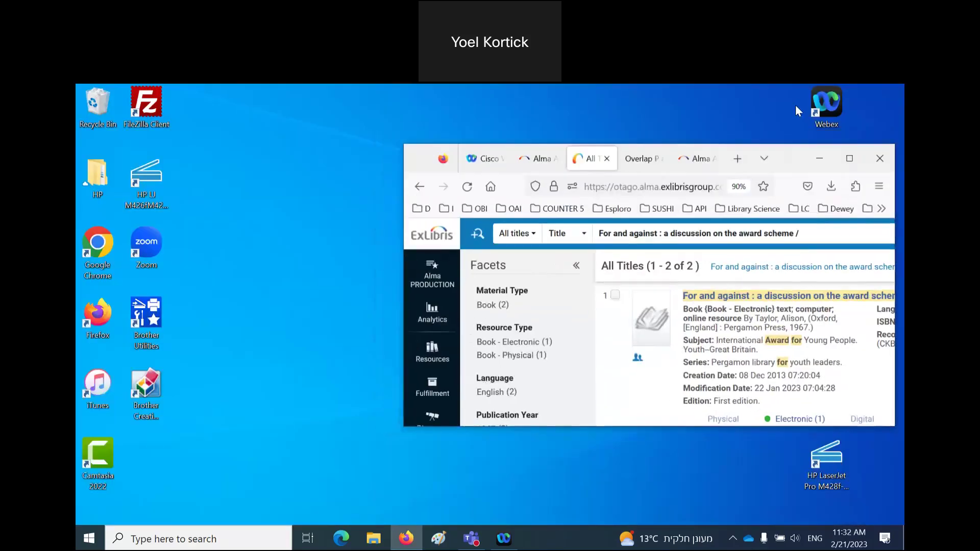
{"action": "left_click", "coordinate": [662, 164]}
{"action": "left_click", "coordinate": [854, 166]}
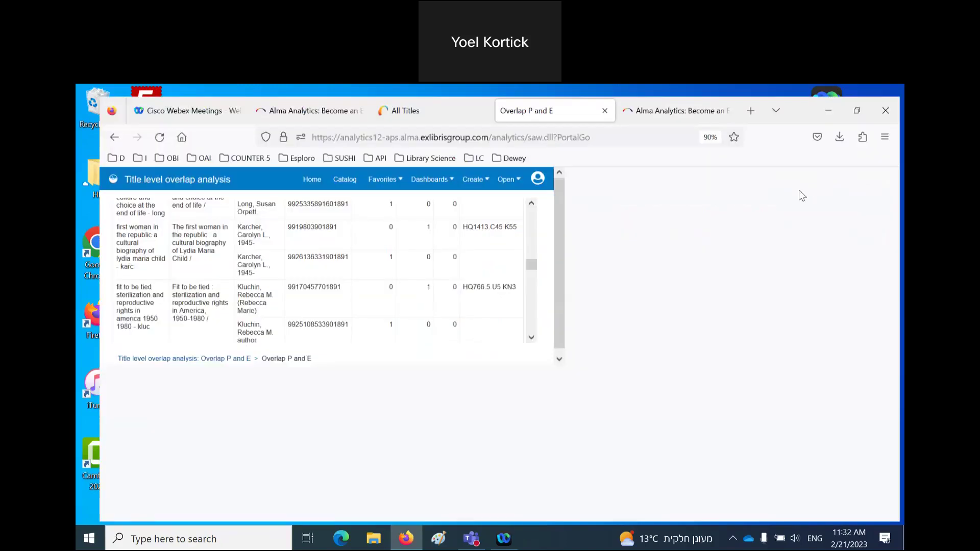
- Reopen the Title level overlap analysis dashboard from the catalog and run Overlap P and E with the default prompt values
{"action": "scroll", "coordinate": [693, 196], "scroll_direction": "up", "scroll_amount": 2}
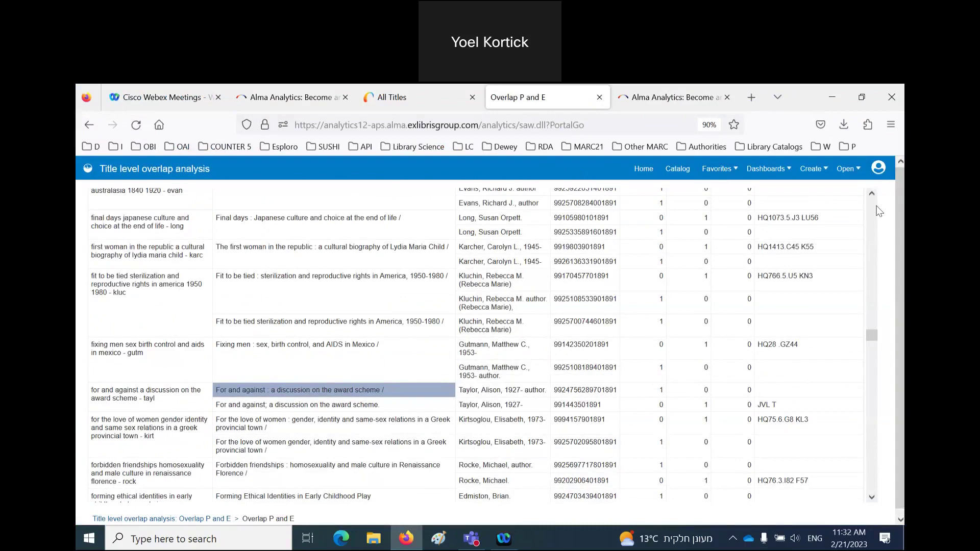
{"action": "scroll", "coordinate": [873, 357], "scroll_direction": "up", "scroll_amount": 6}
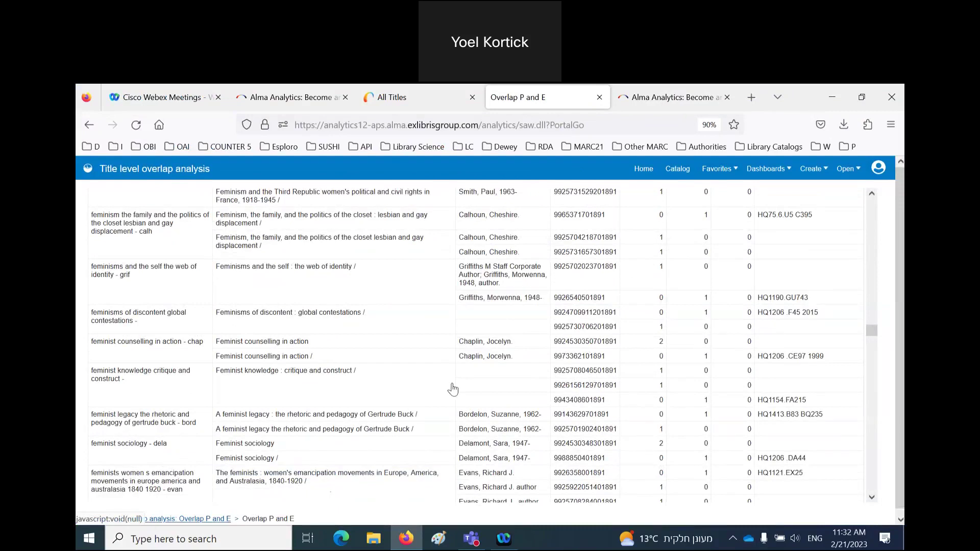
{"action": "left_click", "coordinate": [684, 174]}
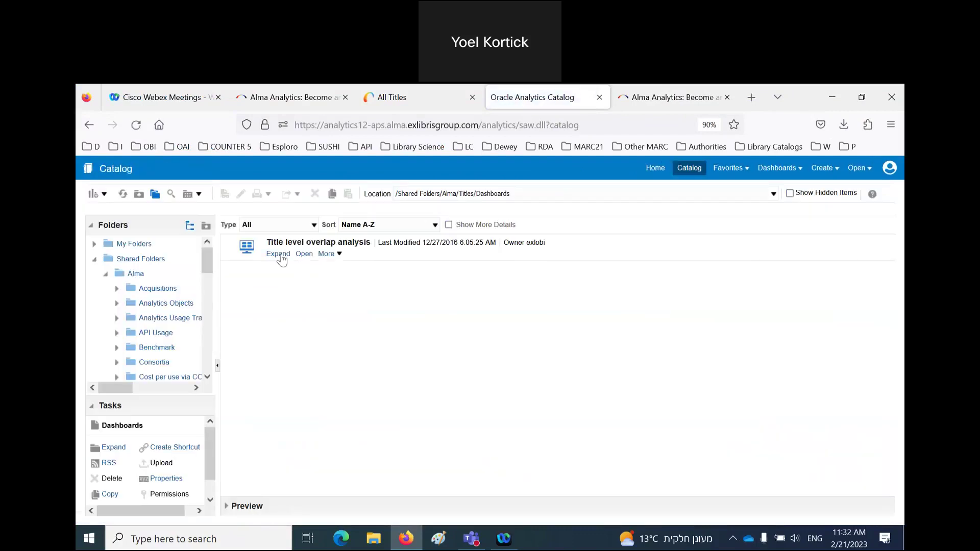
{"action": "left_click", "coordinate": [303, 255]}
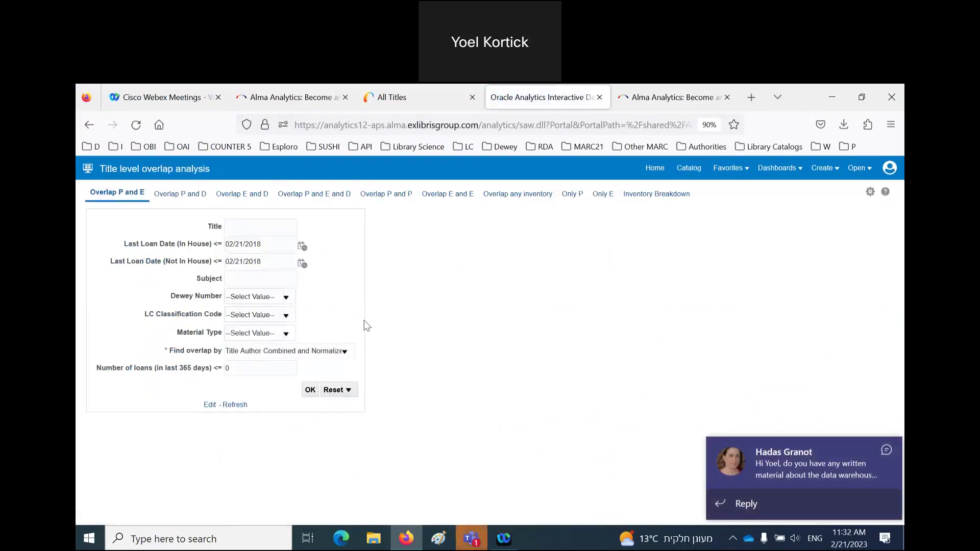
{"action": "left_click", "coordinate": [886, 450]}
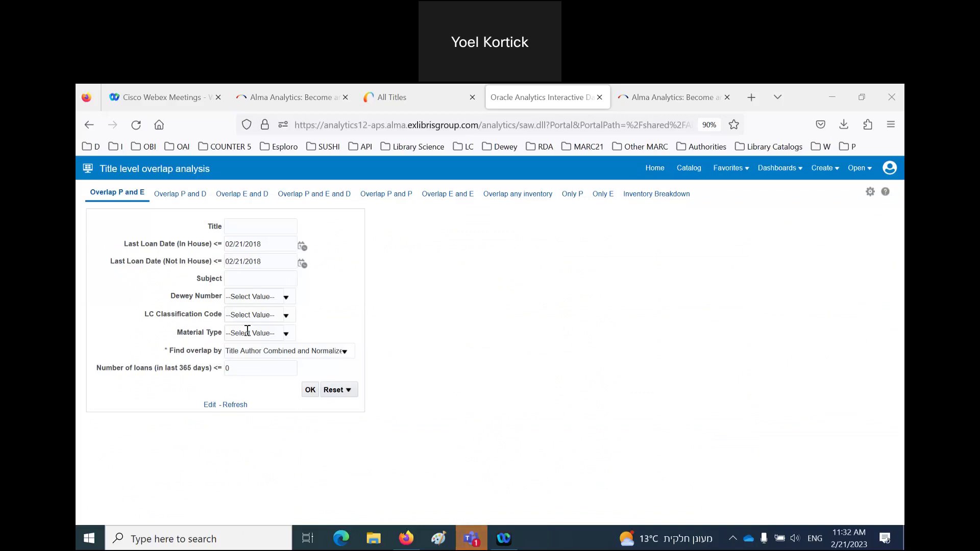
{"action": "left_click", "coordinate": [310, 391]}
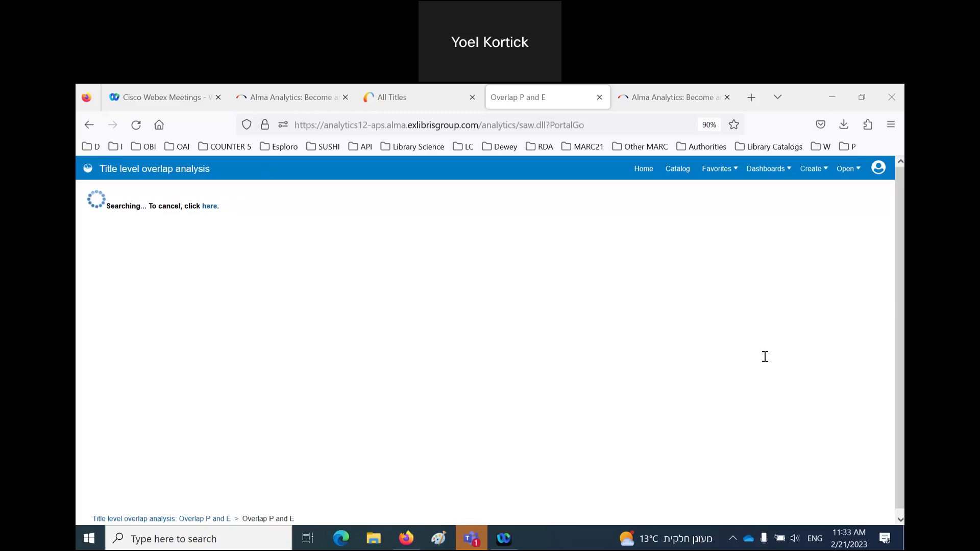
- Leave the running report, reopen the Title level overlap analysis dashboard and examine the chart and table on its Inventory Breakdown page
{"action": "left_click", "coordinate": [676, 169]}
{"action": "left_click", "coordinate": [510, 369]}
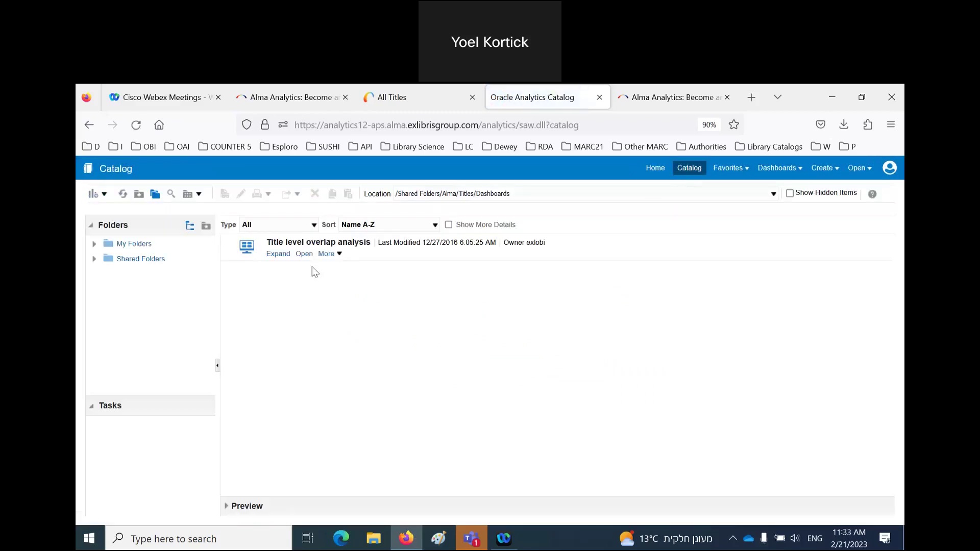
{"action": "left_click", "coordinate": [304, 255]}
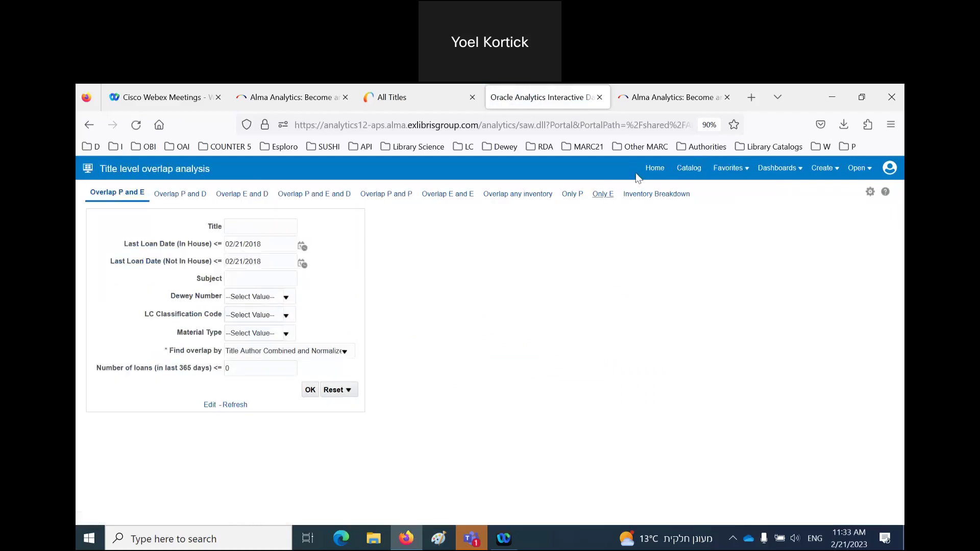
{"action": "left_click", "coordinate": [657, 200]}
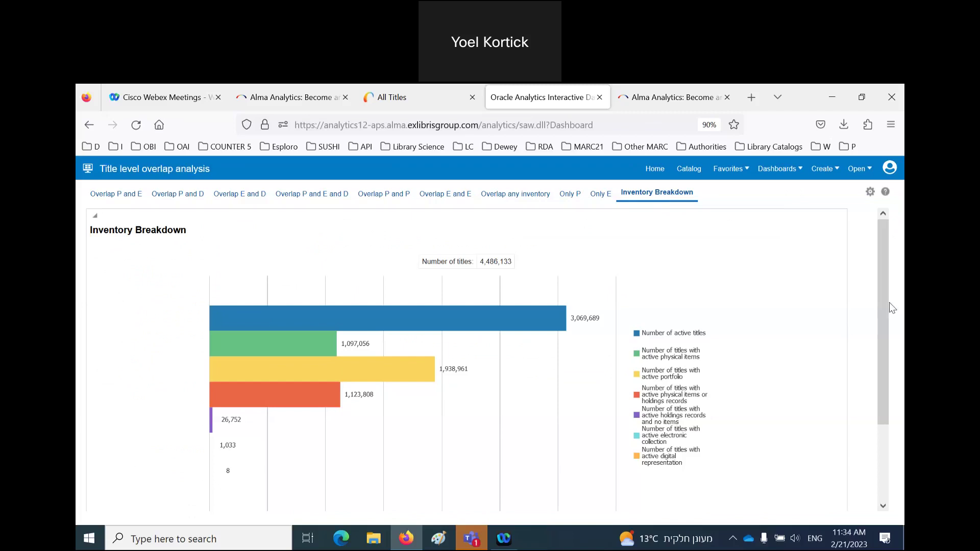
{"action": "scroll", "coordinate": [808, 337], "scroll_direction": "down", "scroll_amount": 3}
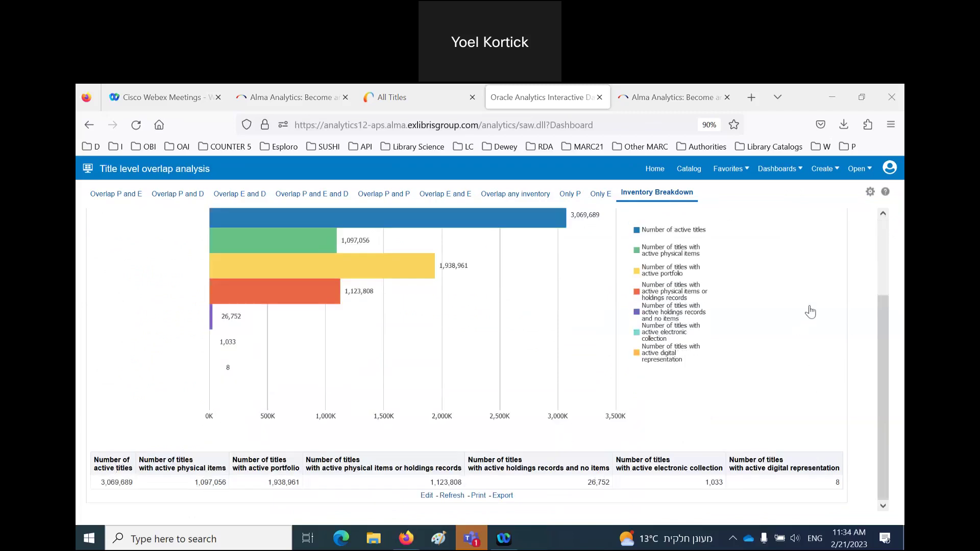
{"action": "scroll", "coordinate": [810, 311], "scroll_direction": "up", "scroll_amount": 3}
{"action": "scroll", "coordinate": [812, 312], "scroll_direction": "down", "scroll_amount": 1}
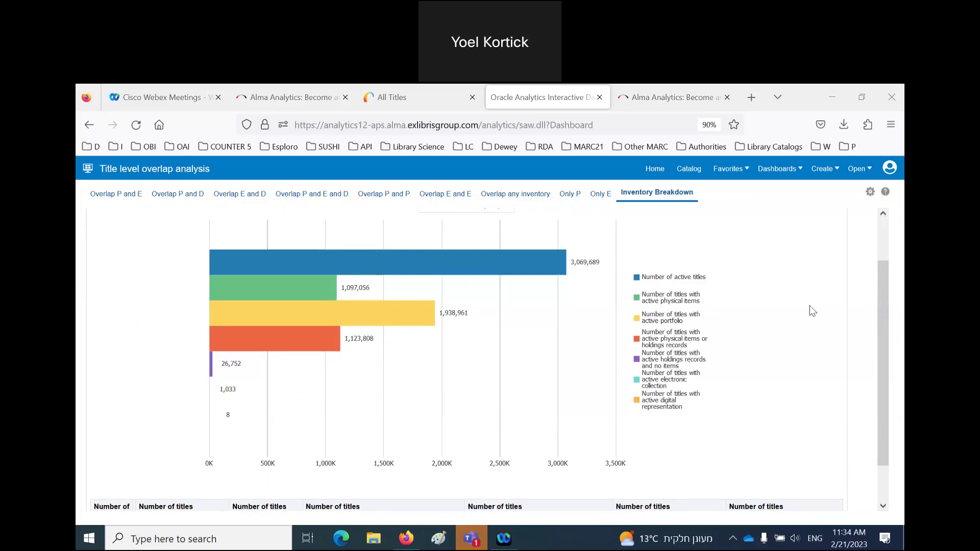
{"action": "left_click", "coordinate": [645, 299]}
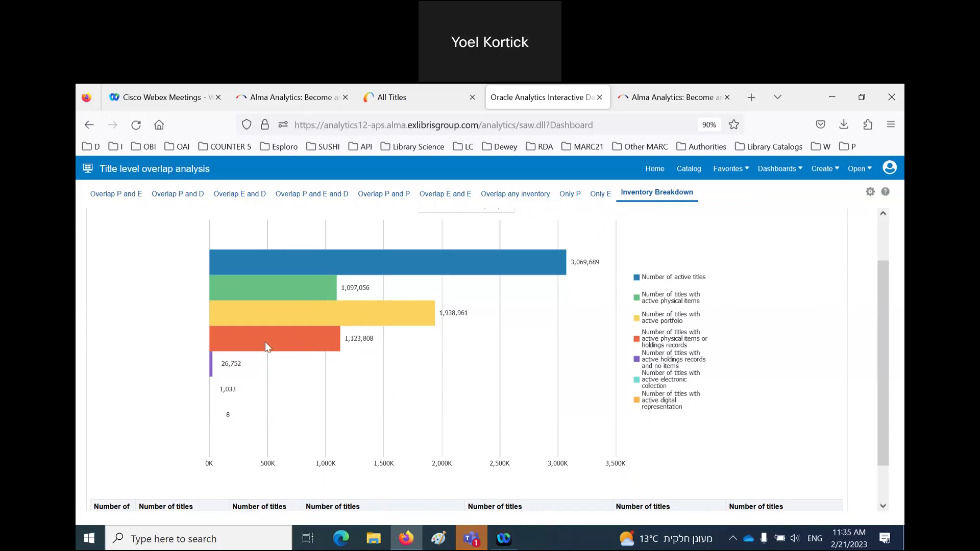
{"action": "scroll", "coordinate": [690, 375], "scroll_direction": "down", "scroll_amount": 1}
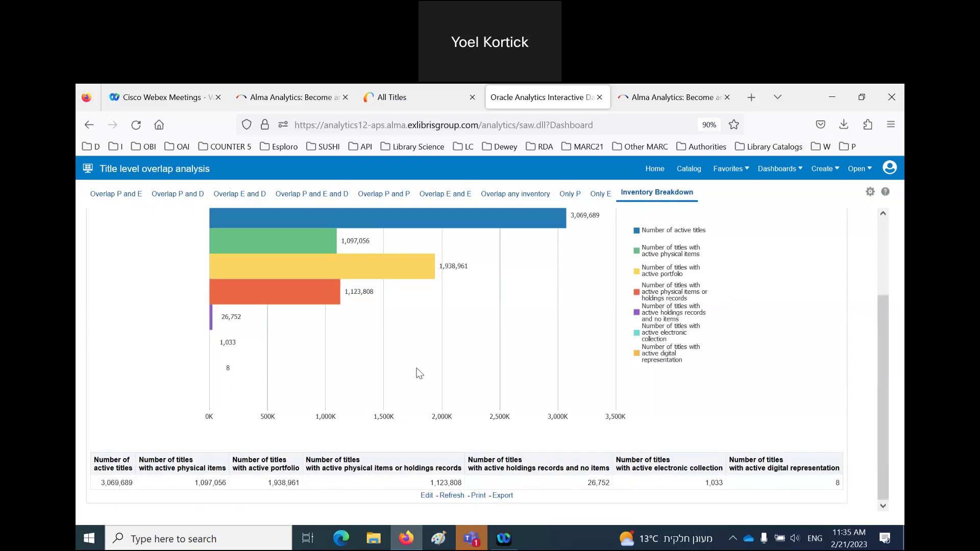
{"action": "scroll", "coordinate": [416, 367], "scroll_direction": "up", "scroll_amount": 3}
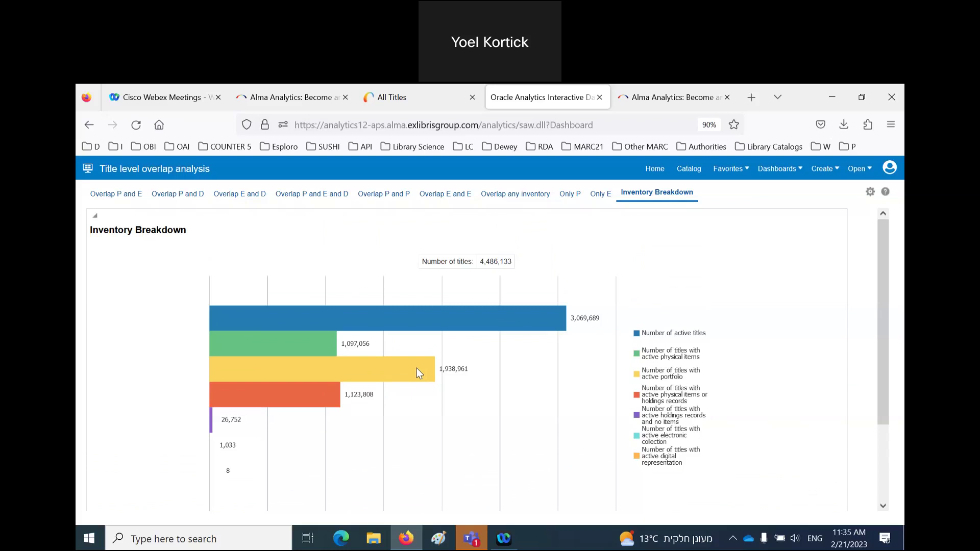
- Open the bookmarked Presentations and Documents page of the Ex Libris Knowledge Center separately and go to its Analytics material
{"action": "double_click", "coordinate": [806, 96]}
{"action": "left_click", "coordinate": [865, 147]}
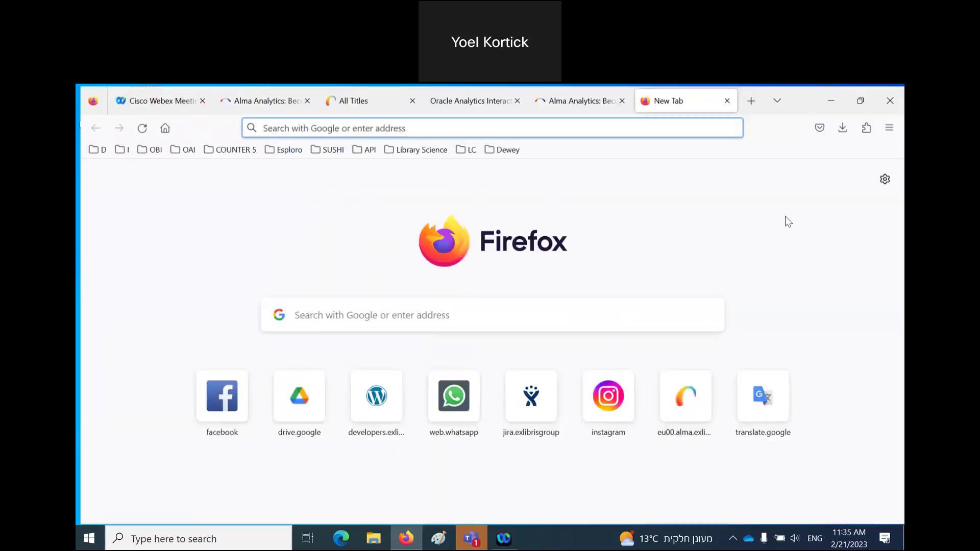
{"action": "left_click", "coordinate": [818, 146]}
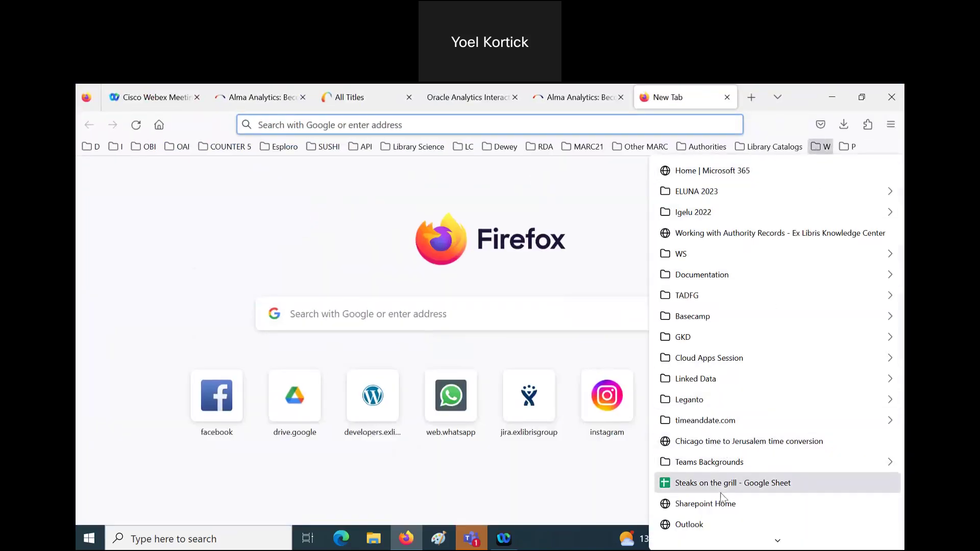
{"action": "mouse_move", "coordinate": [721, 274]}
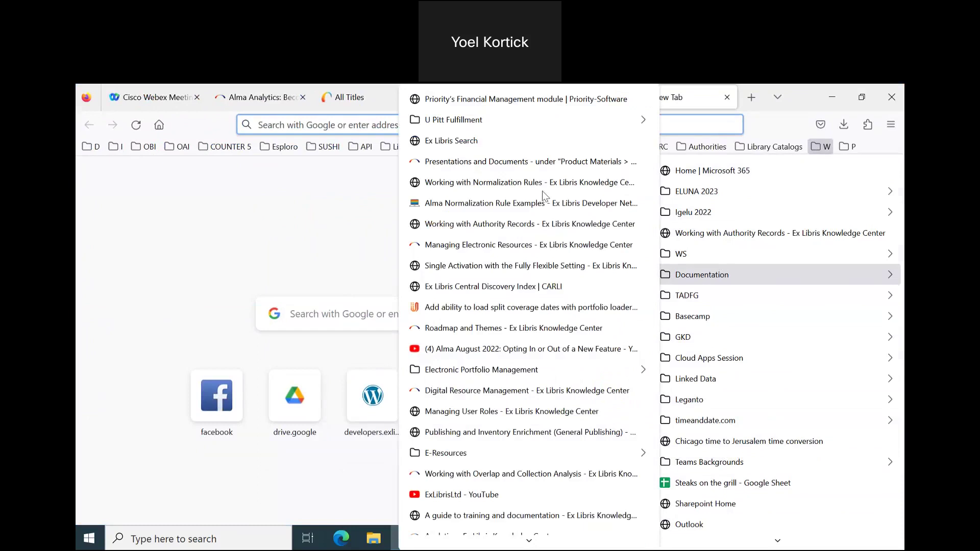
{"action": "left_click", "coordinate": [530, 162]}
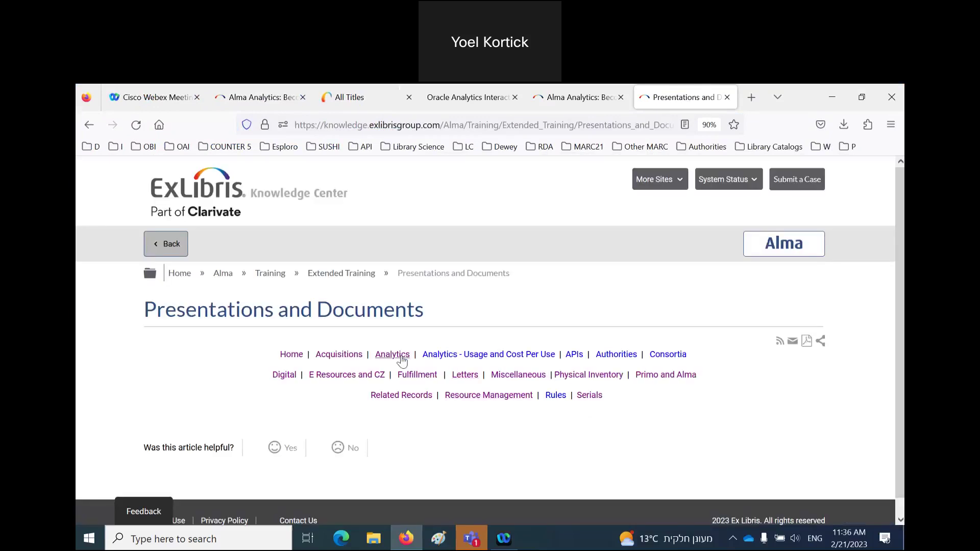
{"action": "left_click", "coordinate": [400, 357]}
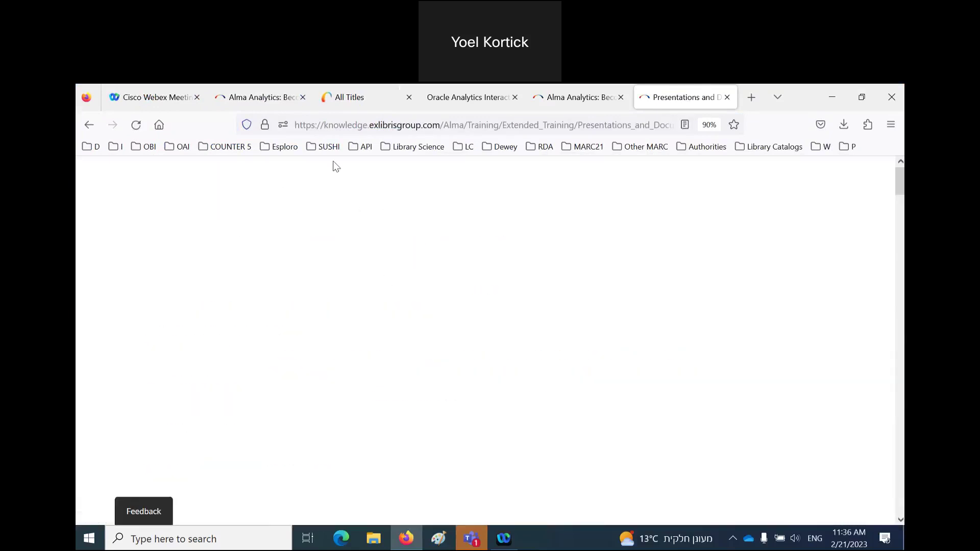
{"action": "left_click", "coordinate": [324, 129]}
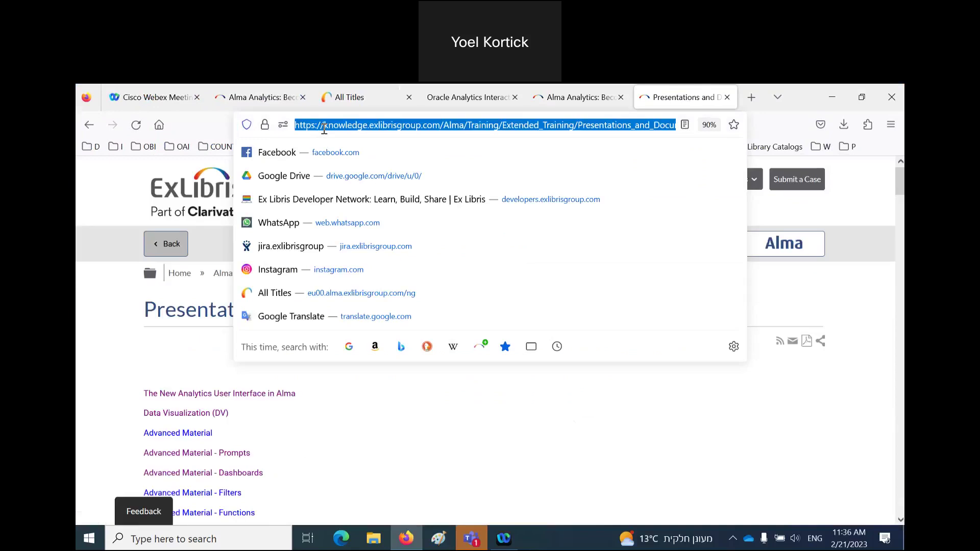
{"action": "left_click", "coordinate": [320, 412]}
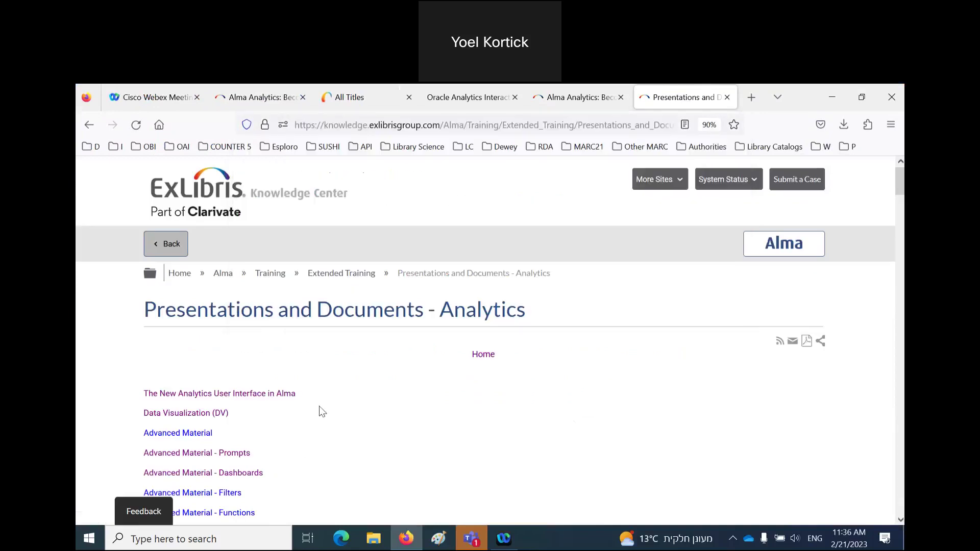
{"action": "scroll", "coordinate": [320, 408], "scroll_direction": "down", "scroll_amount": 5}
{"action": "scroll", "coordinate": [319, 409], "scroll_direction": "up", "scroll_amount": 5}
{"action": "left_click", "coordinate": [467, 540]}
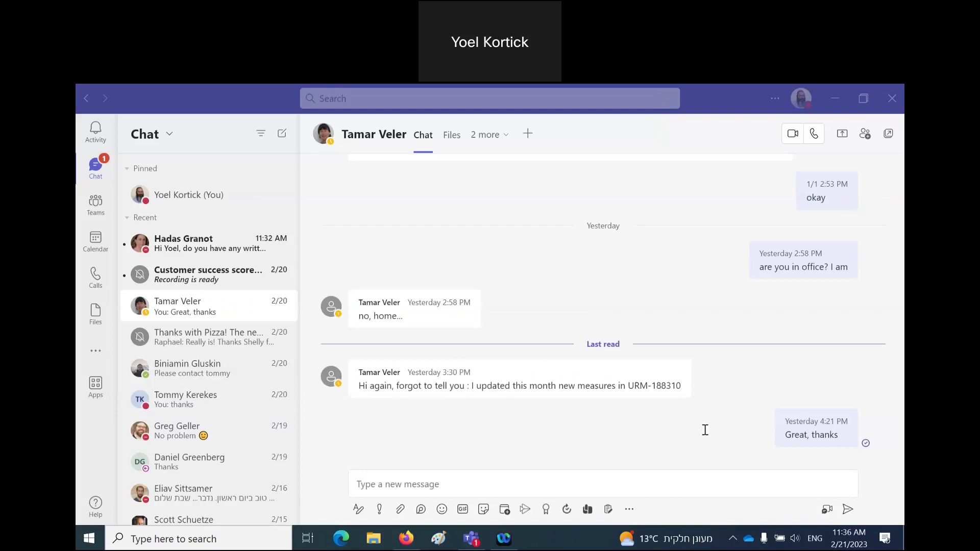
{"action": "left_click", "coordinate": [503, 539]}
- Return to Firefox and find "declared" on the Presentations and Documents - Analytics page
{"action": "left_click", "coordinate": [406, 539]}
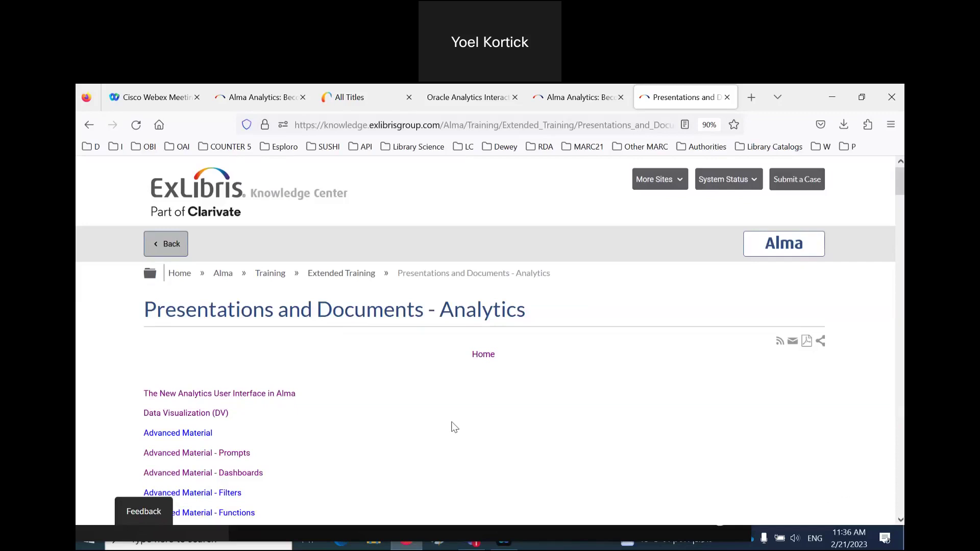
{"action": "key", "text": "ctrl+f"}
{"action": "type", "text": "declared"}
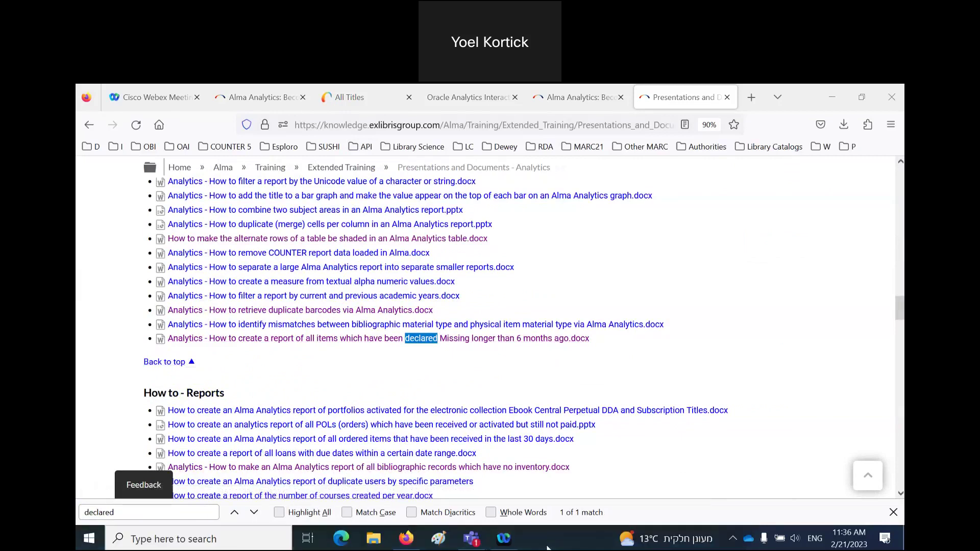
- Open the document on items declared Missing longer than 6 months ago from the series' session 2 folder and review its instructions
{"action": "left_click", "coordinate": [378, 545]}
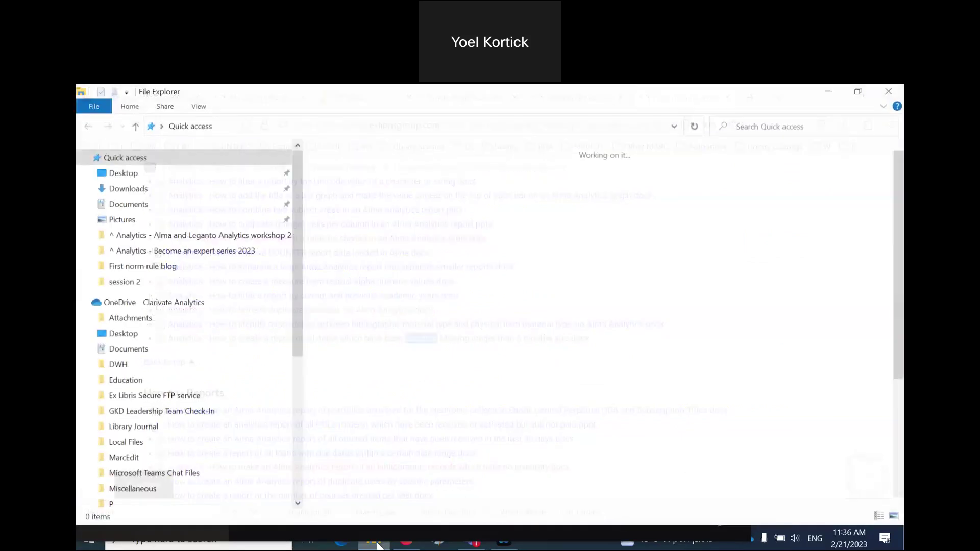
{"action": "left_click", "coordinate": [153, 250]}
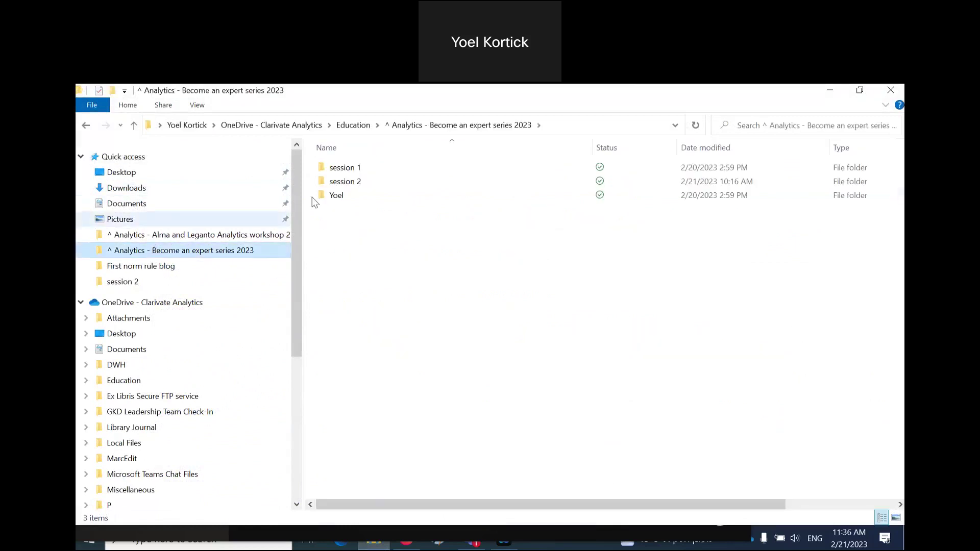
{"action": "double_click", "coordinate": [340, 182]}
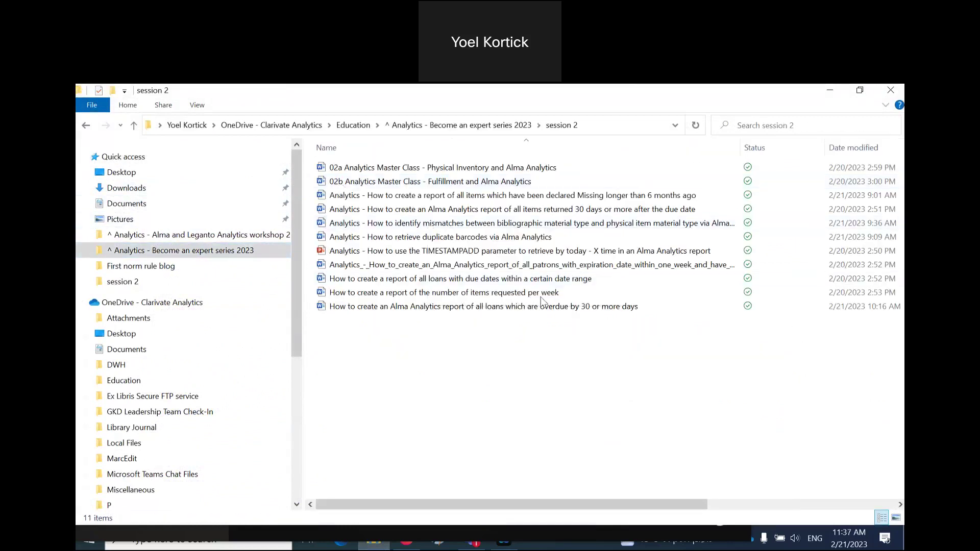
{"action": "double_click", "coordinate": [548, 197]}
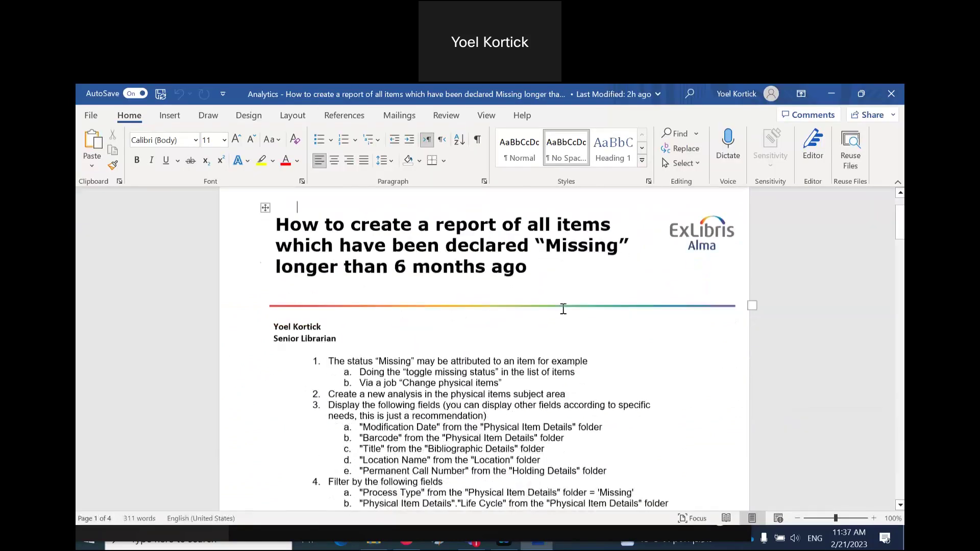
{"action": "scroll", "coordinate": [893, 308], "scroll_direction": "down", "scroll_amount": 2}
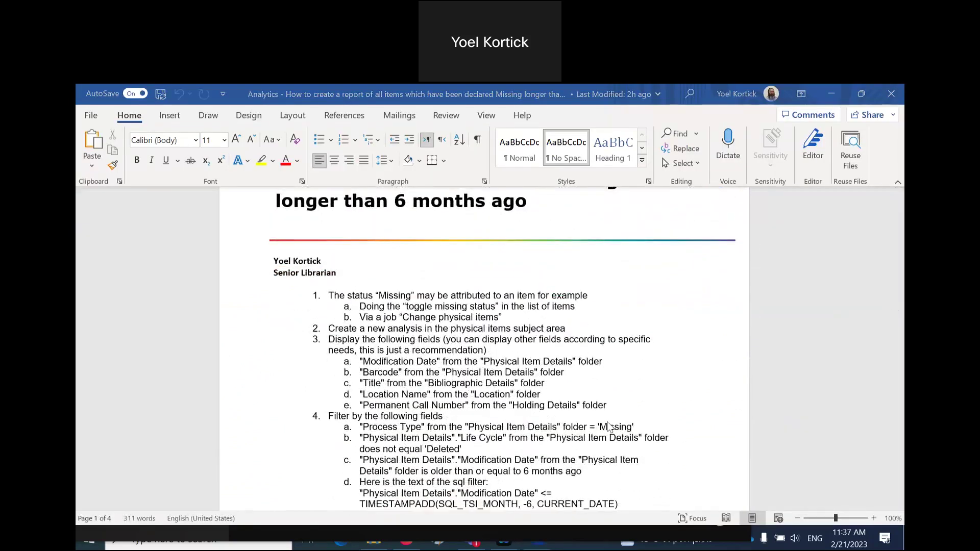
{"action": "left_click", "coordinate": [862, 94]}
{"action": "left_click", "coordinate": [684, 128]}
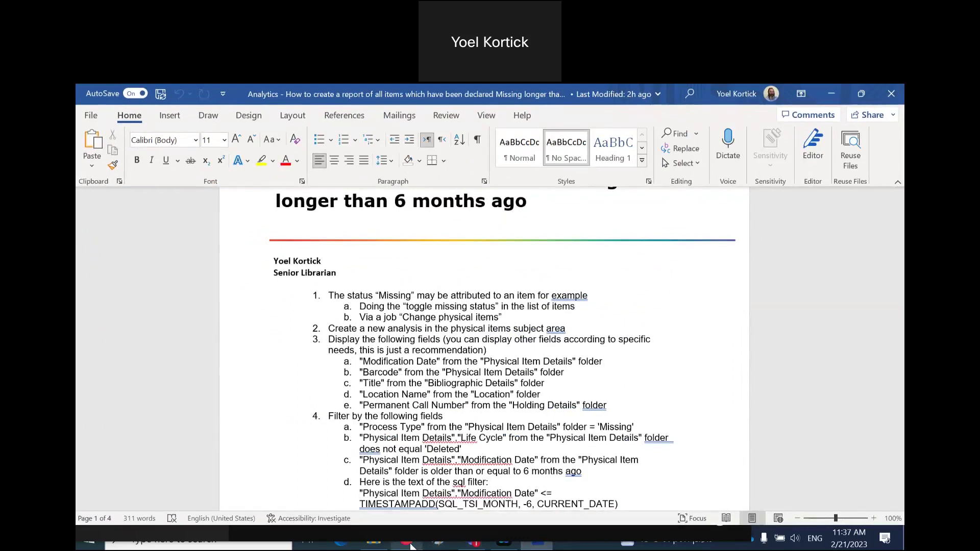
- Switch to Firefox and bring up Alma's All Titles search results in the maximized window
{"action": "left_click", "coordinate": [411, 544]}
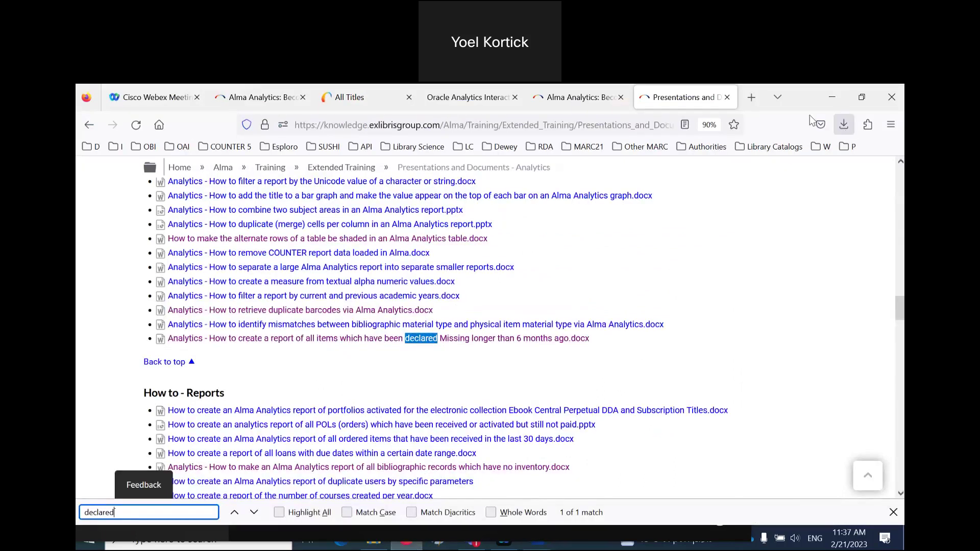
{"action": "double_click", "coordinate": [808, 101]}
{"action": "left_click", "coordinate": [642, 188]}
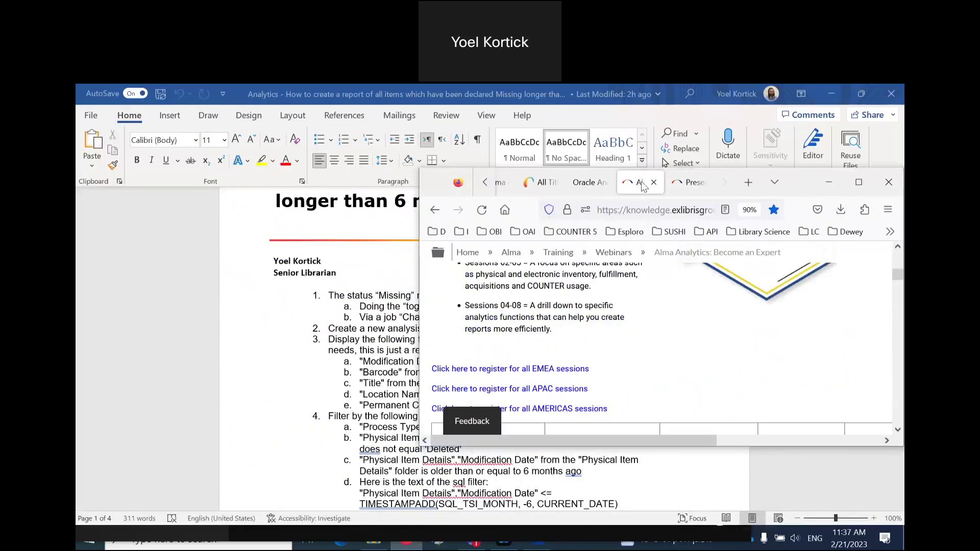
{"action": "left_click", "coordinate": [587, 187]}
{"action": "left_click", "coordinate": [542, 182]}
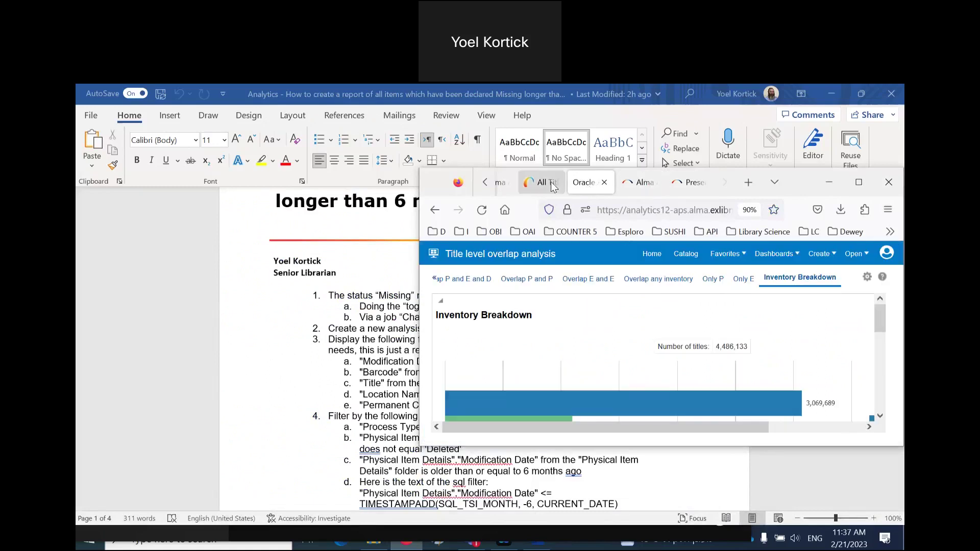
{"action": "left_click", "coordinate": [858, 182]}
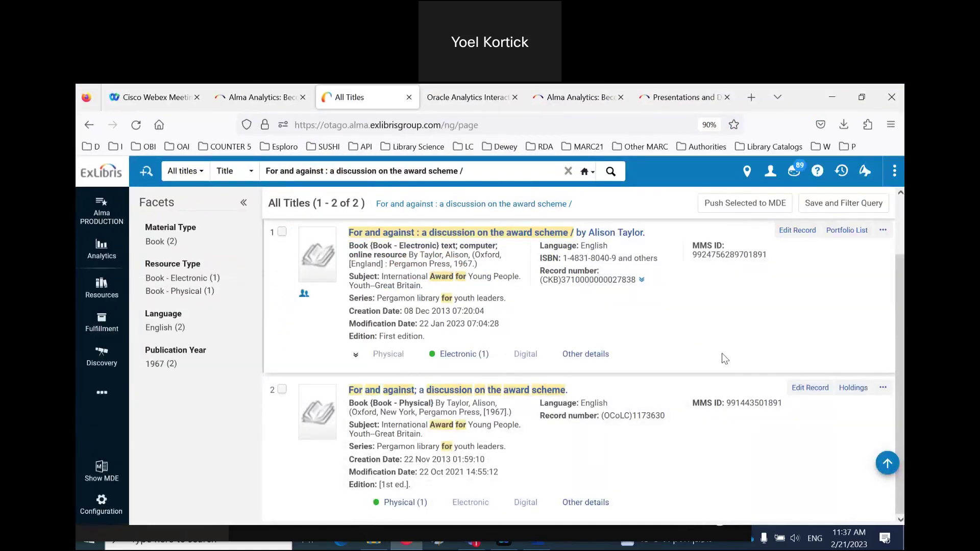
- Open the list of items for the physical record of "For and against; a discussion on the award scheme" and look at the item's actions
{"action": "left_click", "coordinate": [882, 388]}
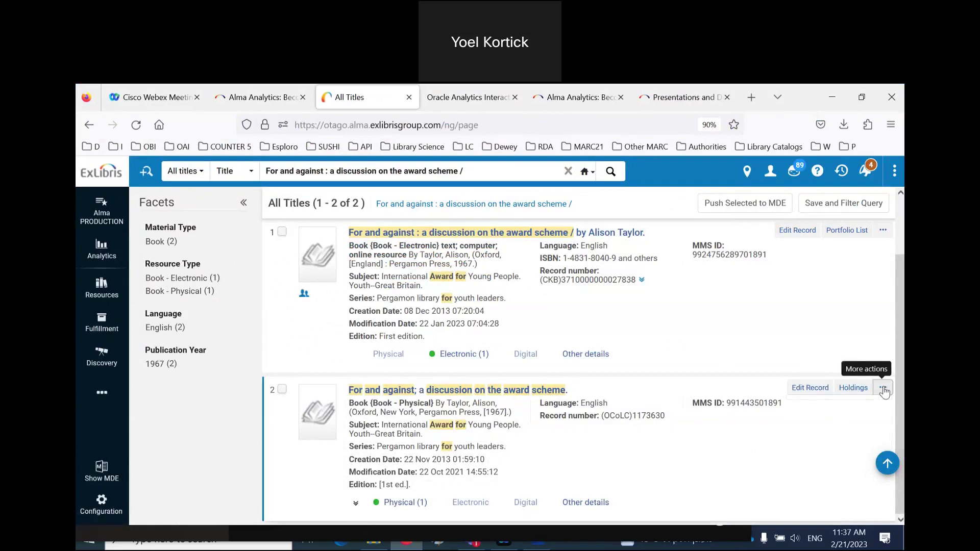
{"action": "left_click", "coordinate": [784, 202]}
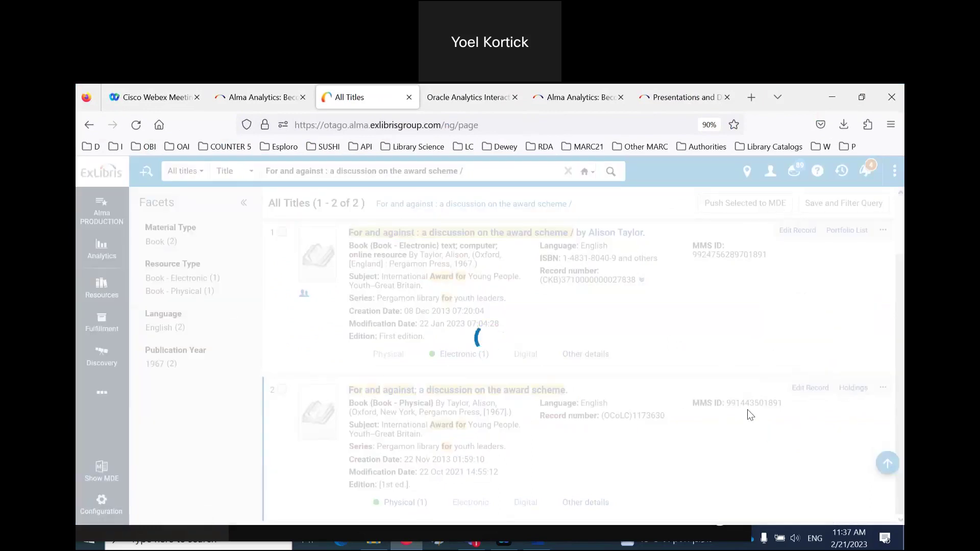
{"action": "left_click", "coordinate": [871, 359]}
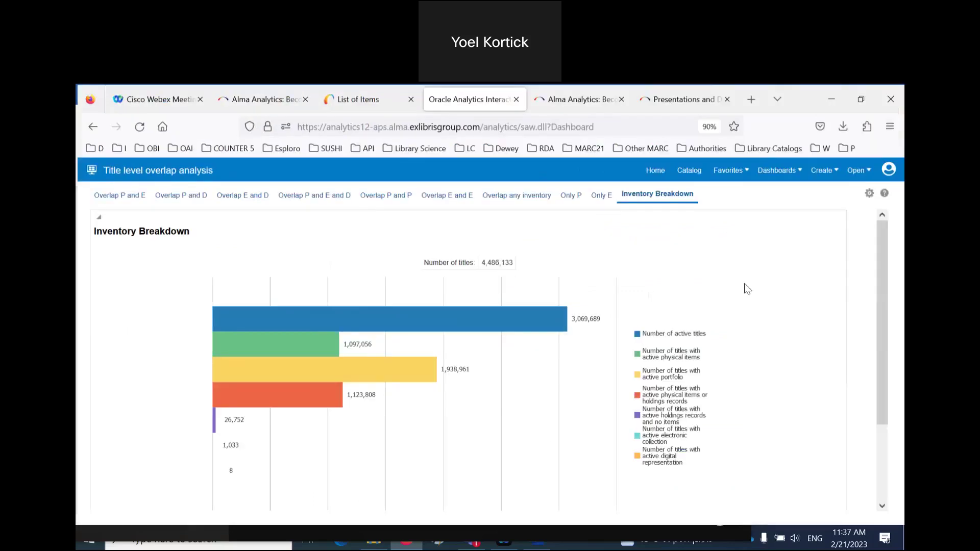
- Switch to the Oracle Analytics page and create a new analysis in the Physical Items subject area
{"action": "left_click", "coordinate": [820, 170]}
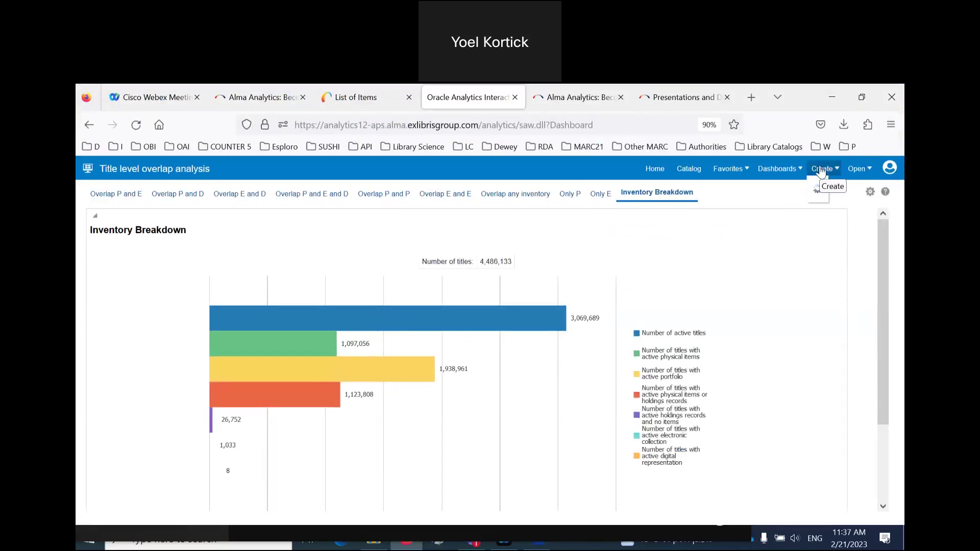
{"action": "left_click", "coordinate": [740, 210]}
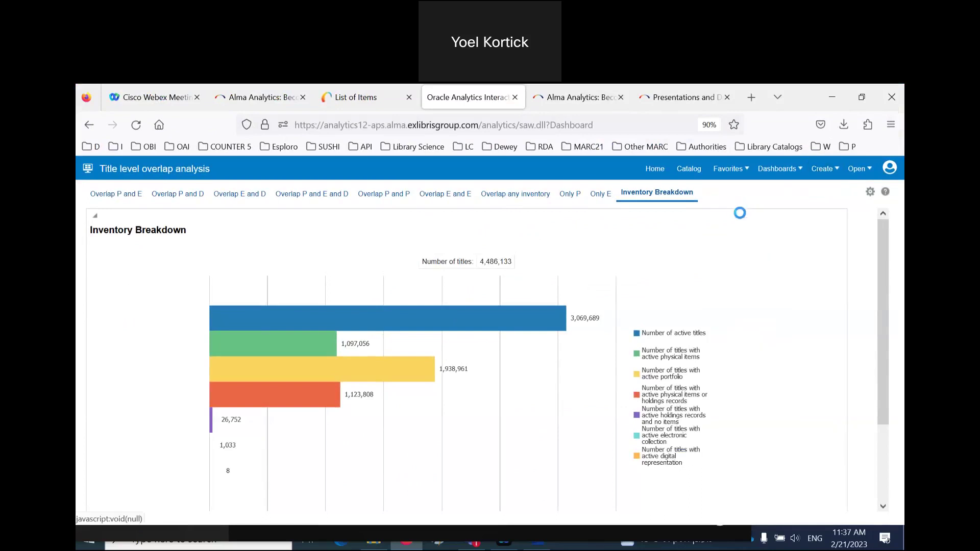
{"action": "scroll", "coordinate": [788, 311], "scroll_direction": "down", "scroll_amount": 10}
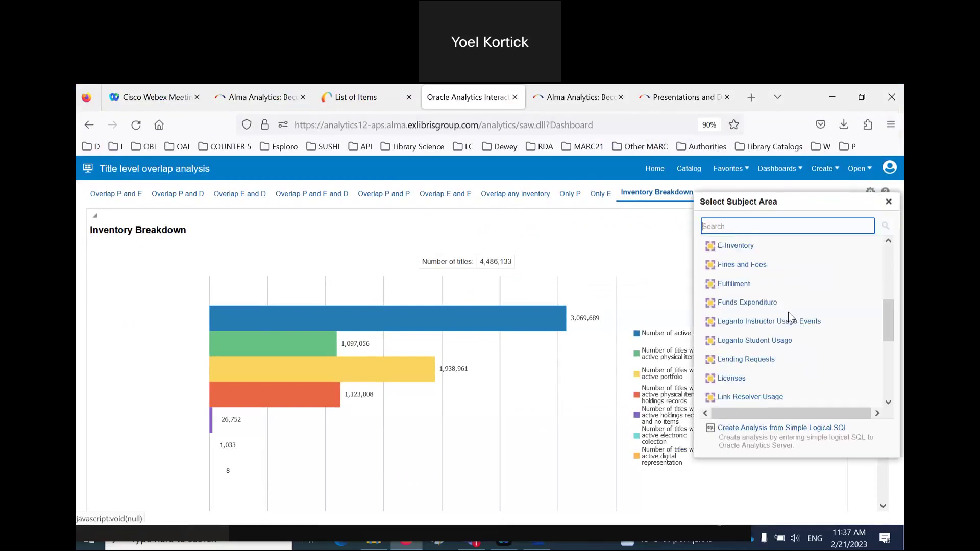
{"action": "scroll", "coordinate": [755, 296], "scroll_direction": "up", "scroll_amount": 1}
{"action": "left_click", "coordinate": [750, 288]}
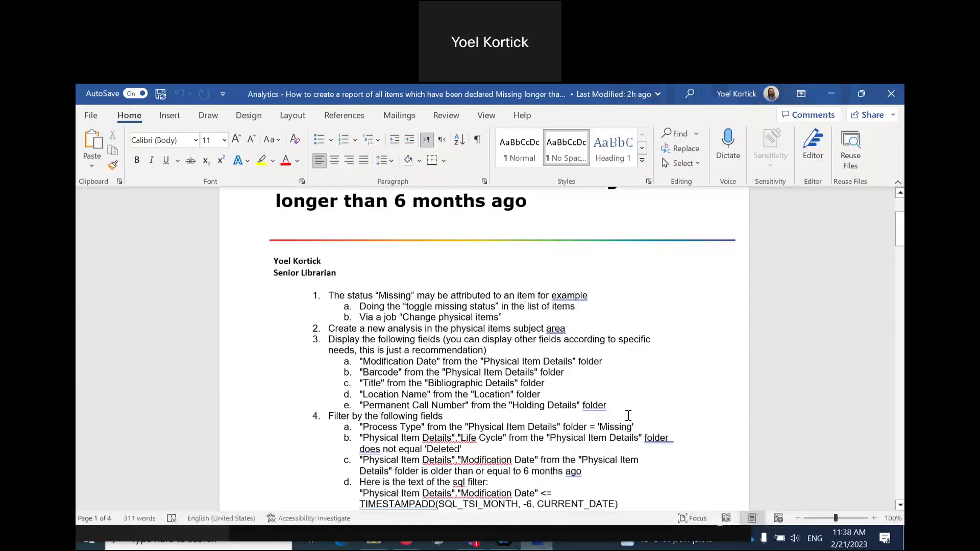
- Review the fields and filters recommended in the Word document on missing items and return to the analysis in Firefox
{"action": "left_click", "coordinate": [538, 543]}
{"action": "scroll", "coordinate": [646, 397], "scroll_direction": "down", "scroll_amount": 2}
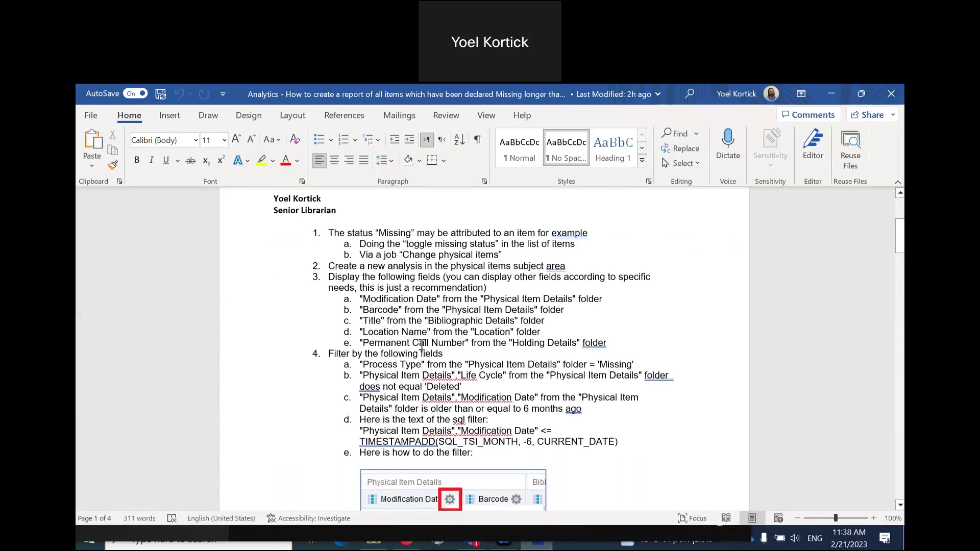
{"action": "left_click", "coordinate": [413, 543]}
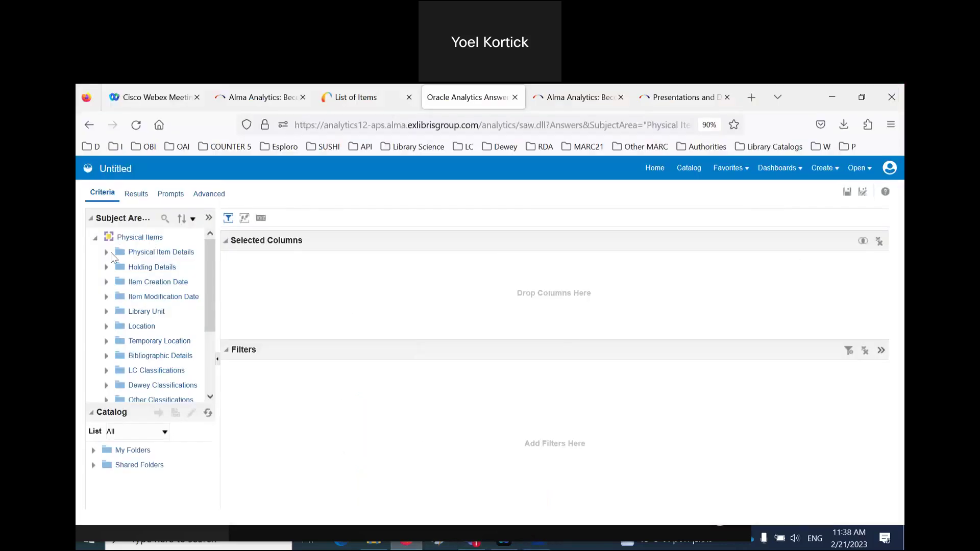
- Widen the subject area list and add Modification Date and Process Type Date (Calendar) from Physical Item Details to the analysis
{"action": "left_click", "coordinate": [105, 252]}
{"action": "left_click_drag", "start_coordinate": [219, 284], "coordinate": [371, 305]}
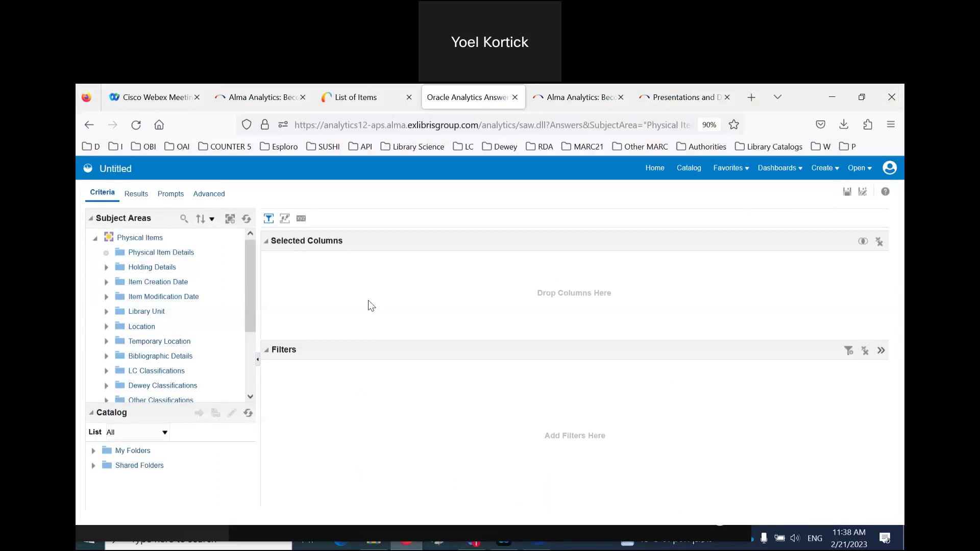
{"action": "scroll", "coordinate": [206, 295], "scroll_direction": "down", "scroll_amount": 5}
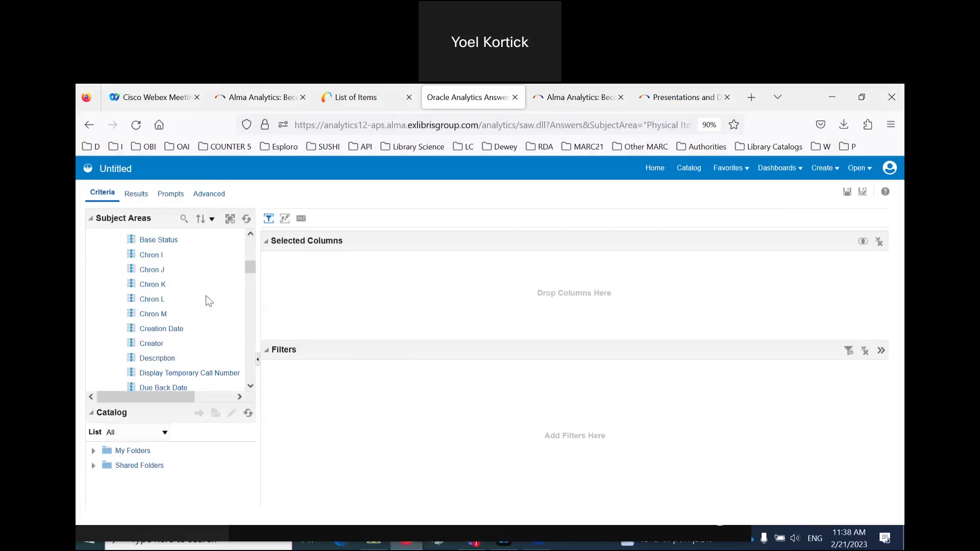
{"action": "scroll", "coordinate": [206, 296], "scroll_direction": "down", "scroll_amount": 6}
{"action": "scroll", "coordinate": [206, 297], "scroll_direction": "down", "scroll_amount": 6}
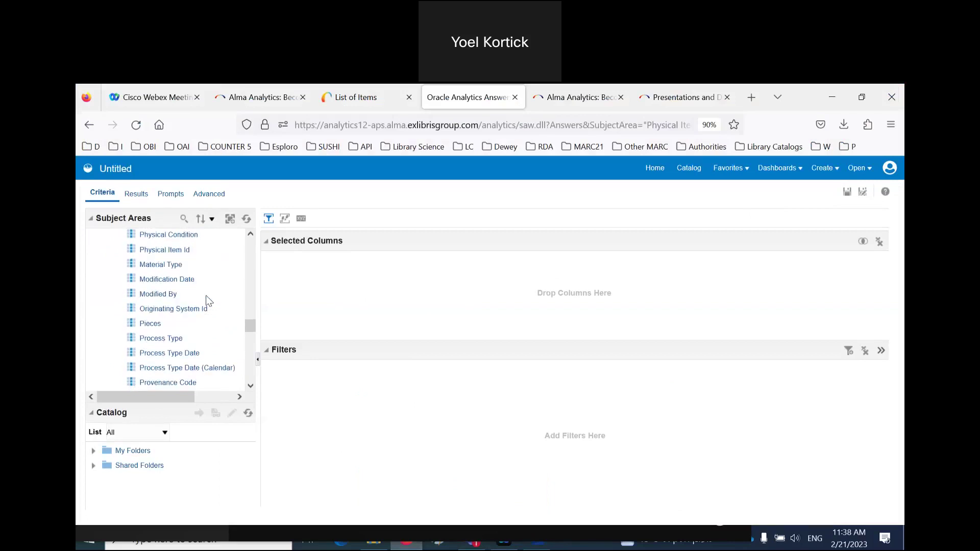
{"action": "scroll", "coordinate": [201, 338], "scroll_direction": "down", "scroll_amount": 3}
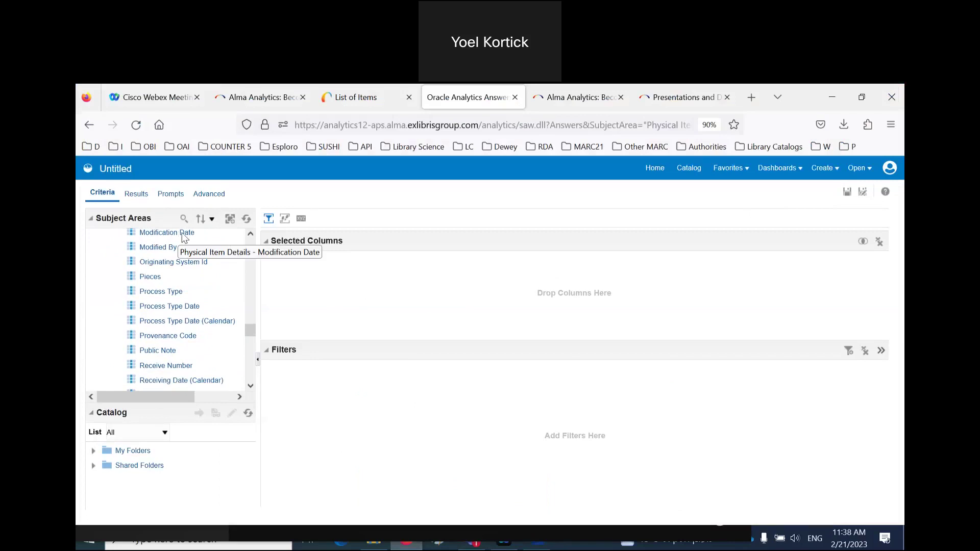
{"action": "scroll", "coordinate": [183, 240], "scroll_direction": "up", "scroll_amount": 3}
{"action": "double_click", "coordinate": [177, 281]}
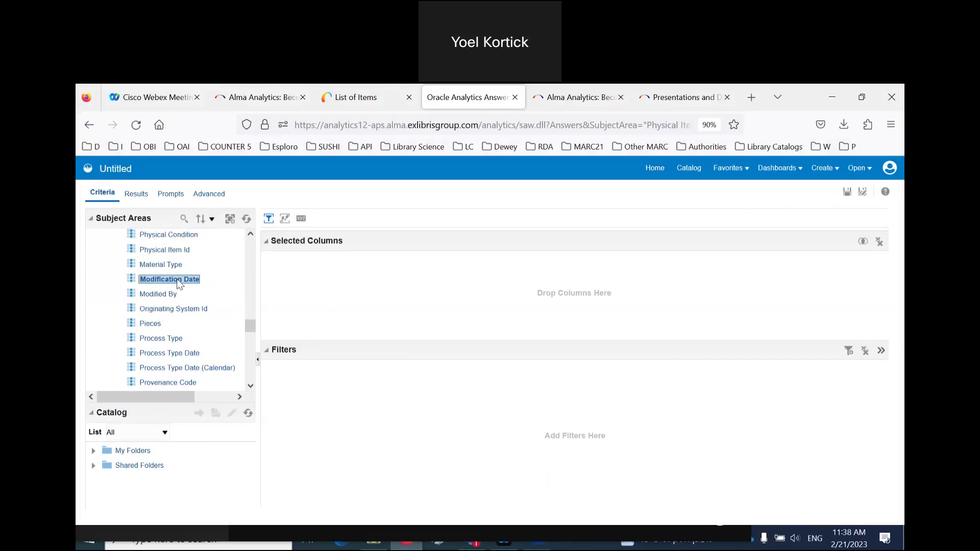
{"action": "double_click", "coordinate": [192, 368]}
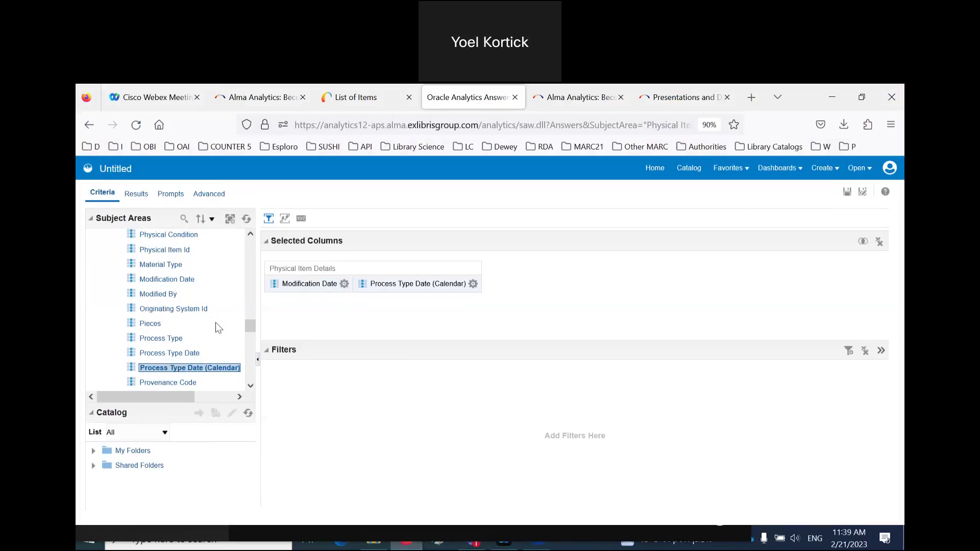
- Add the Barcode column from Physical Item Details to the analysis
{"action": "scroll", "coordinate": [215, 322], "scroll_direction": "up", "scroll_amount": 10}
{"action": "scroll", "coordinate": [214, 321], "scroll_direction": "up", "scroll_amount": 8}
{"action": "scroll", "coordinate": [178, 310], "scroll_direction": "down", "scroll_amount": 4}
{"action": "left_click", "coordinate": [153, 275]}
{"action": "double_click", "coordinate": [155, 273]}
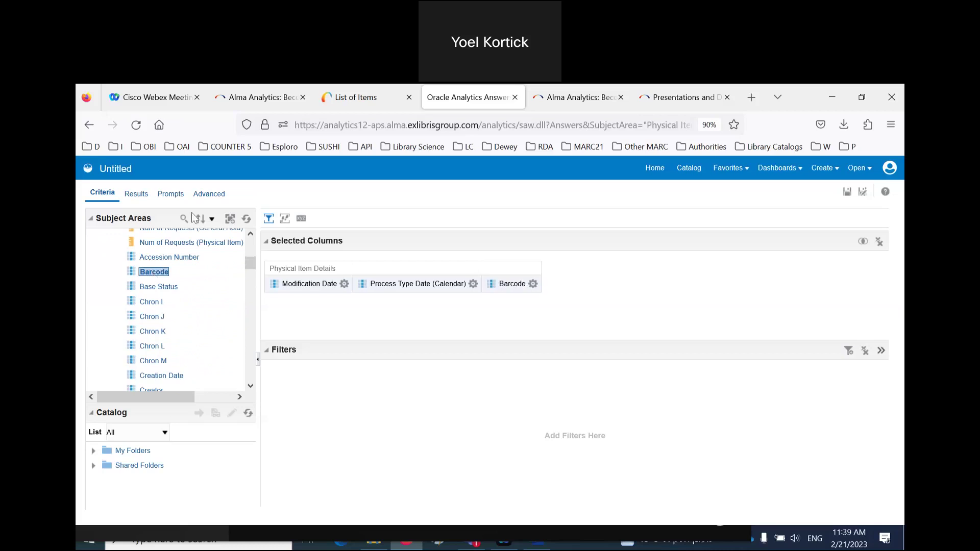
- Expand the Bibliographic Details folder and add its Title column to the analysis
{"action": "left_click_drag", "start_coordinate": [250, 255], "coordinate": [264, 371]}
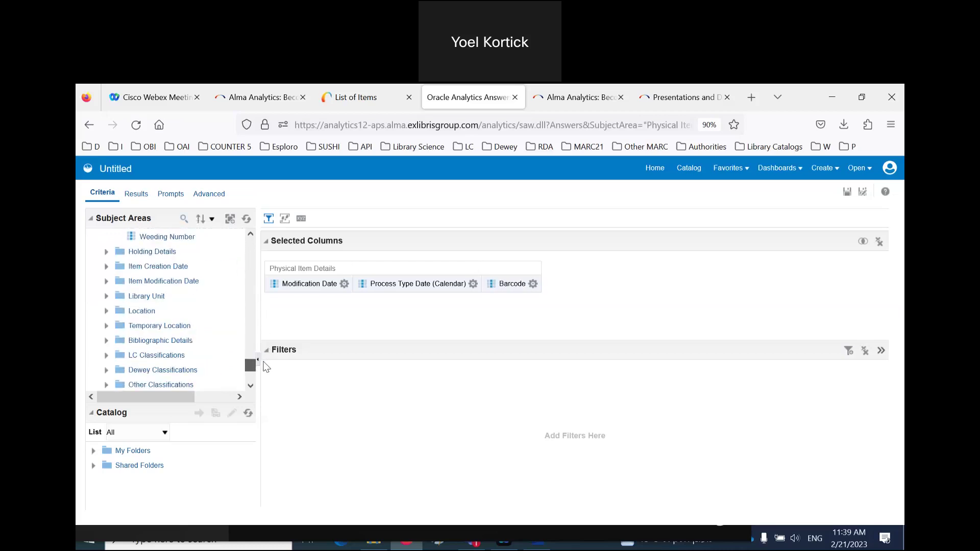
{"action": "left_click", "coordinate": [107, 341]}
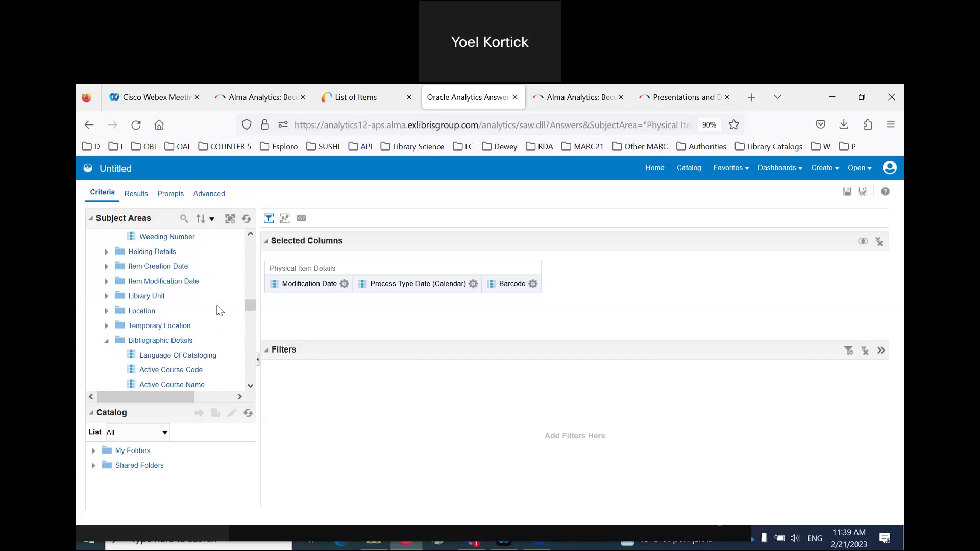
{"action": "scroll", "coordinate": [220, 310], "scroll_direction": "down", "scroll_amount": 12}
{"action": "scroll", "coordinate": [220, 310], "scroll_direction": "down", "scroll_amount": 10}
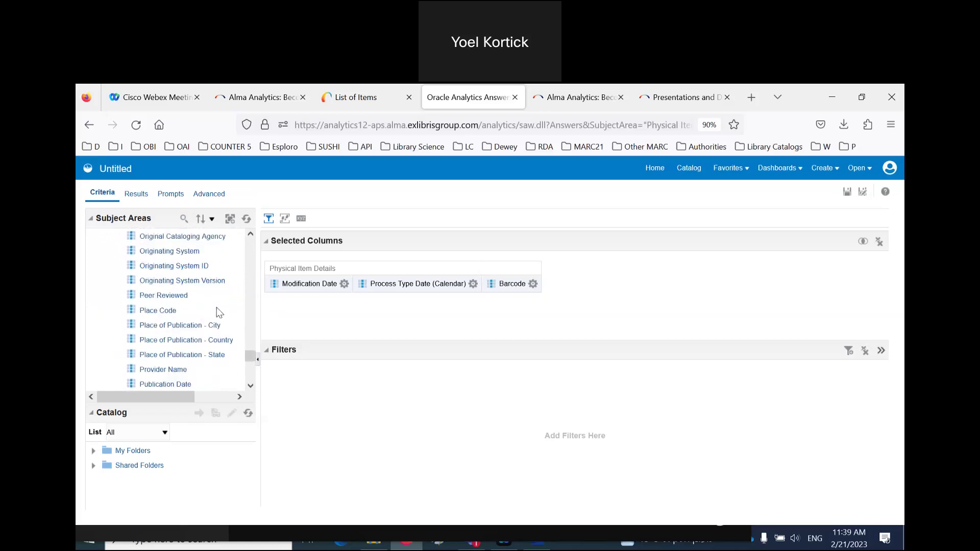
{"action": "scroll", "coordinate": [217, 308], "scroll_direction": "down", "scroll_amount": 5}
{"action": "double_click", "coordinate": [148, 299]}
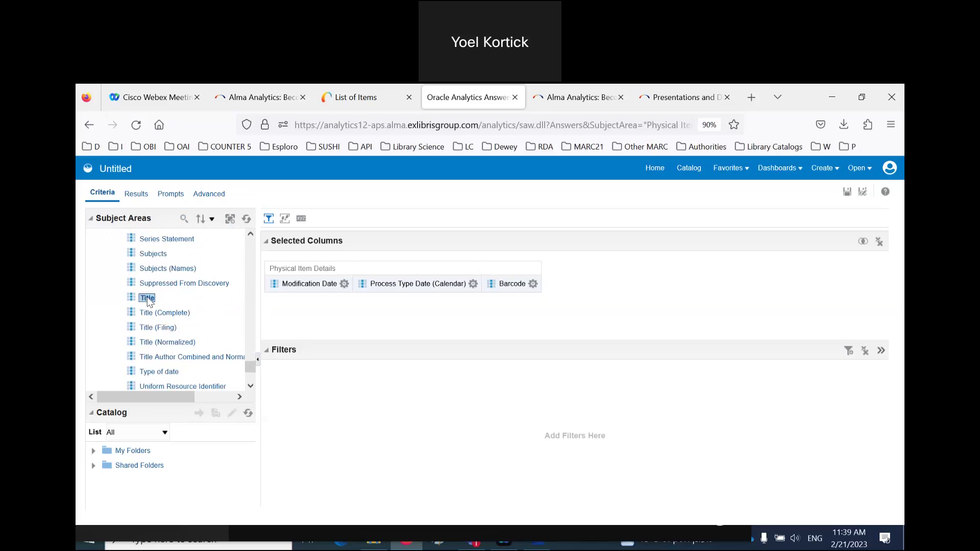
- Check the recommended fields in the Word document, return to Firefox, and collapse the Physical Item Details and Bibliographic Details folders
{"action": "left_click", "coordinate": [536, 547]}
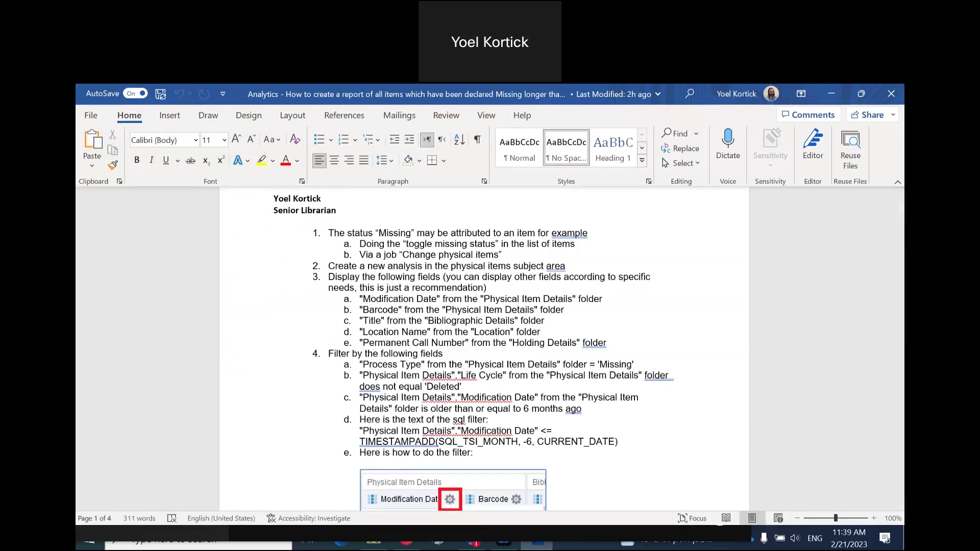
{"action": "left_click", "coordinate": [408, 545]}
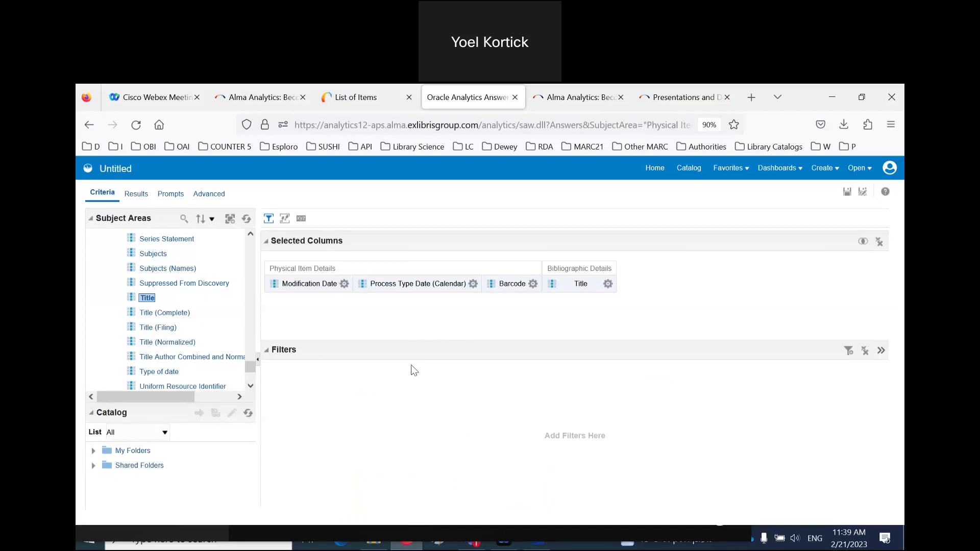
{"action": "scroll", "coordinate": [188, 302], "scroll_direction": "up", "scroll_amount": 5}
{"action": "scroll", "coordinate": [187, 301], "scroll_direction": "up", "scroll_amount": 10}
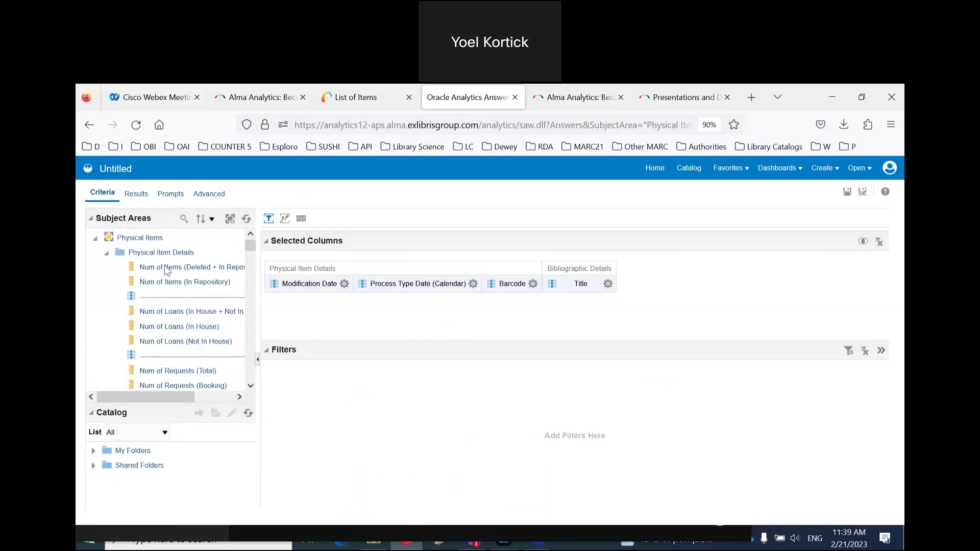
{"action": "left_click", "coordinate": [106, 252]}
{"action": "left_click", "coordinate": [106, 357]}
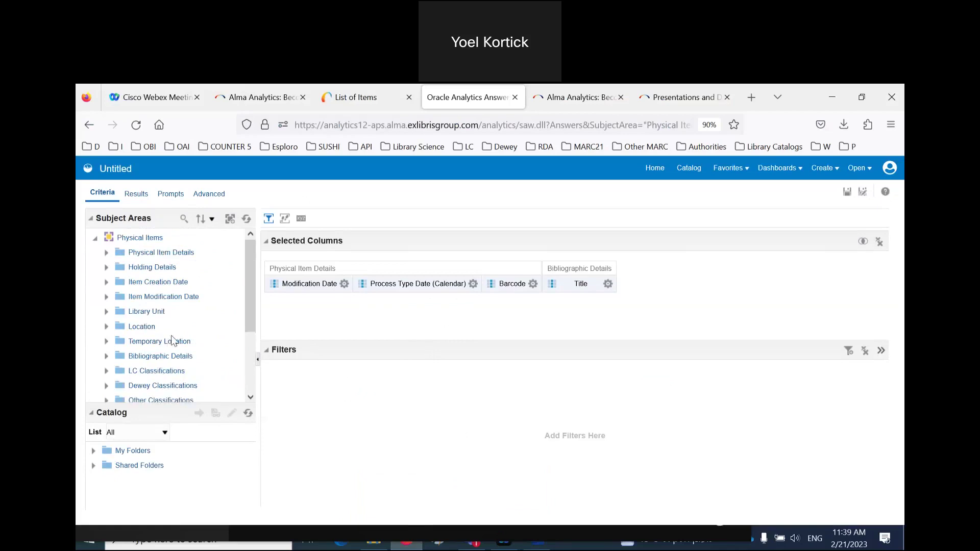
- Search the subject area for "call n" and add the Item Call Number column to the analysis
{"action": "scroll", "coordinate": [176, 339], "scroll_direction": "down", "scroll_amount": 3}
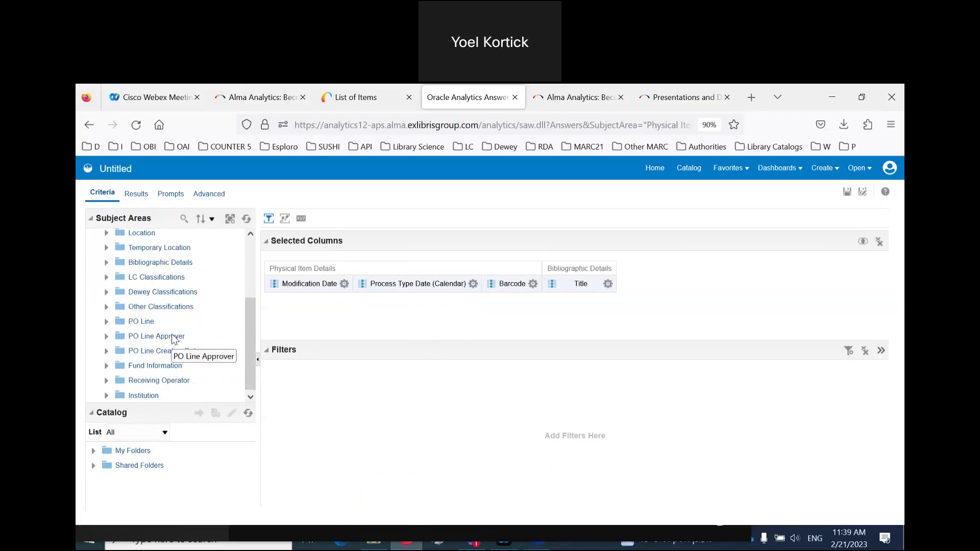
{"action": "scroll", "coordinate": [153, 327], "scroll_direction": "down", "scroll_amount": 1}
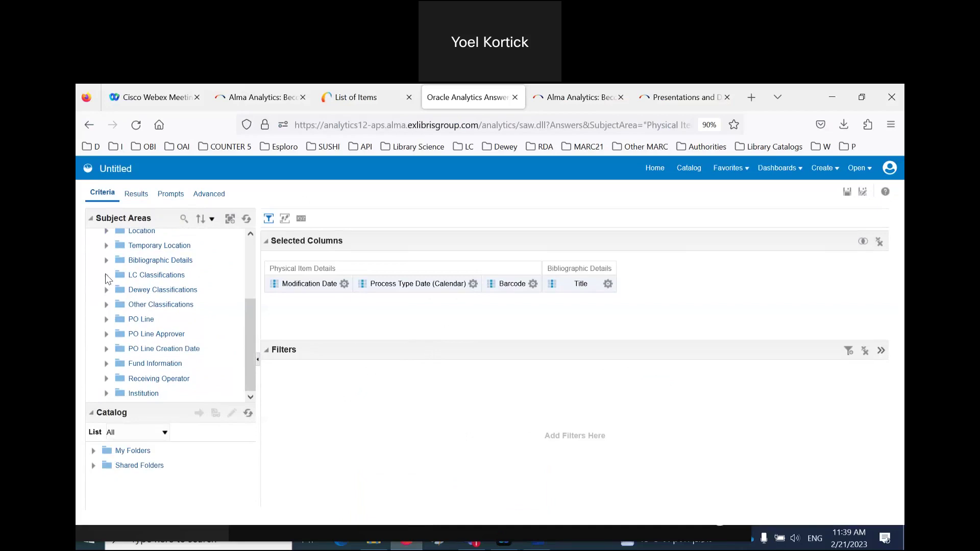
{"action": "left_click", "coordinate": [183, 218]}
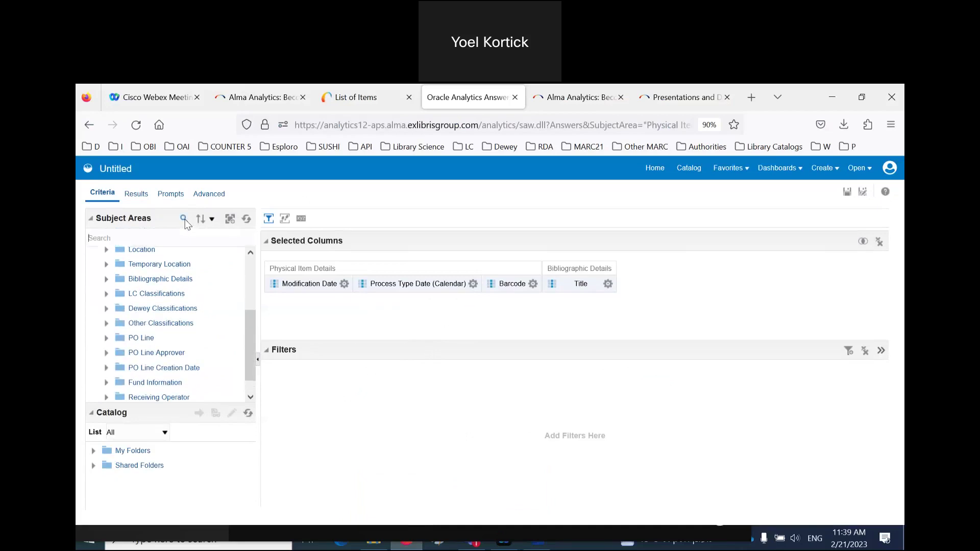
{"action": "type", "text": "call n"}
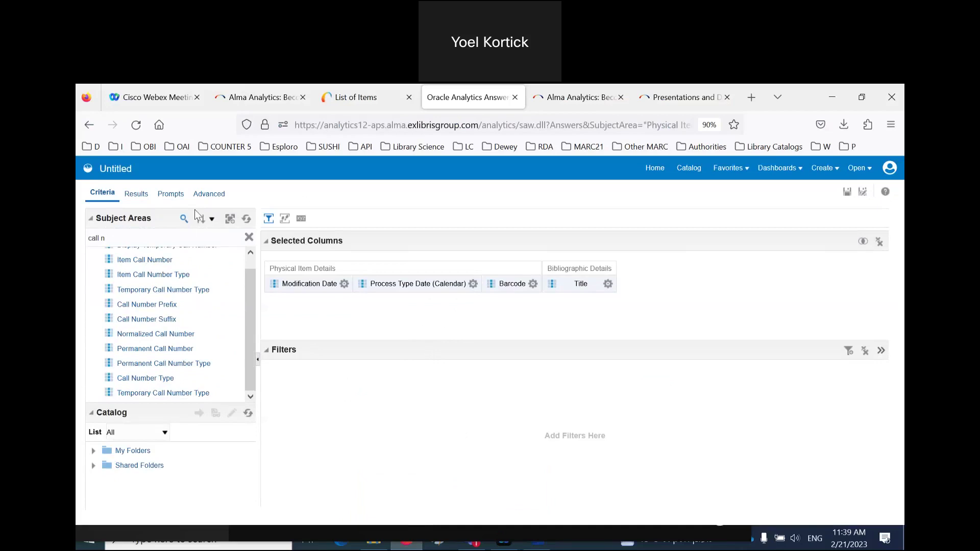
{"action": "left_click", "coordinate": [165, 260]}
{"action": "double_click", "coordinate": [165, 259]}
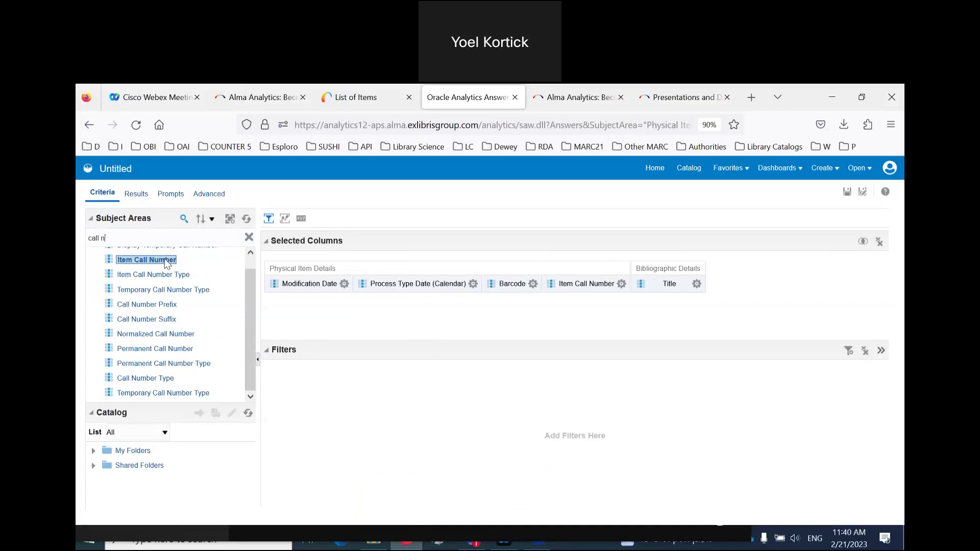
{"action": "left_click", "coordinate": [344, 284]}
{"action": "left_click", "coordinate": [473, 284]}
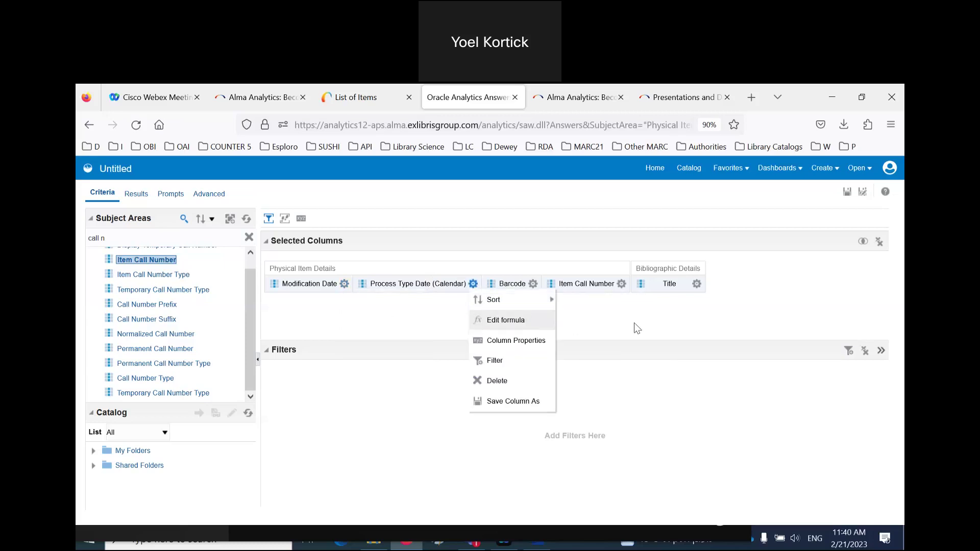
{"action": "left_click", "coordinate": [666, 321]}
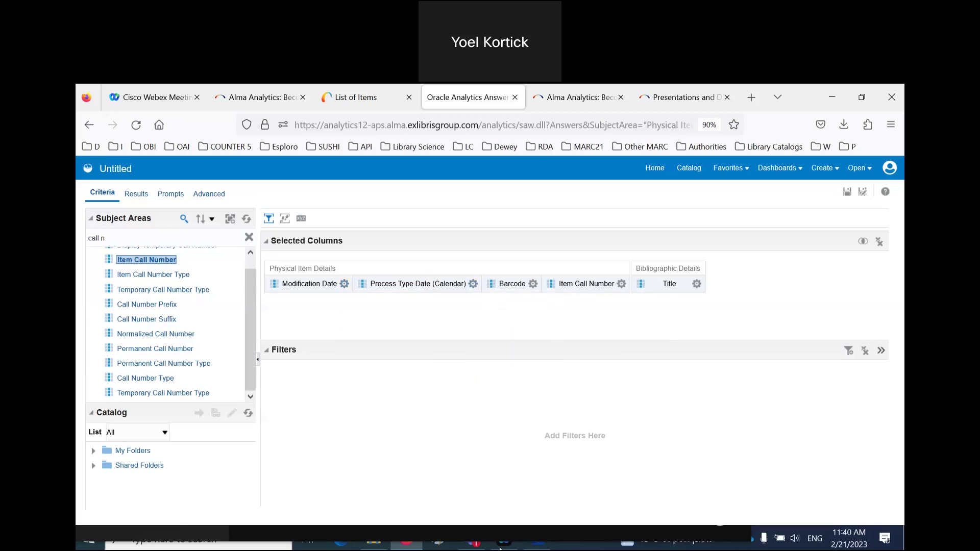
- Switch to the Word document, highlight the Process Type filter field in the instructions, and return to Firefox
{"action": "left_click", "coordinate": [534, 542]}
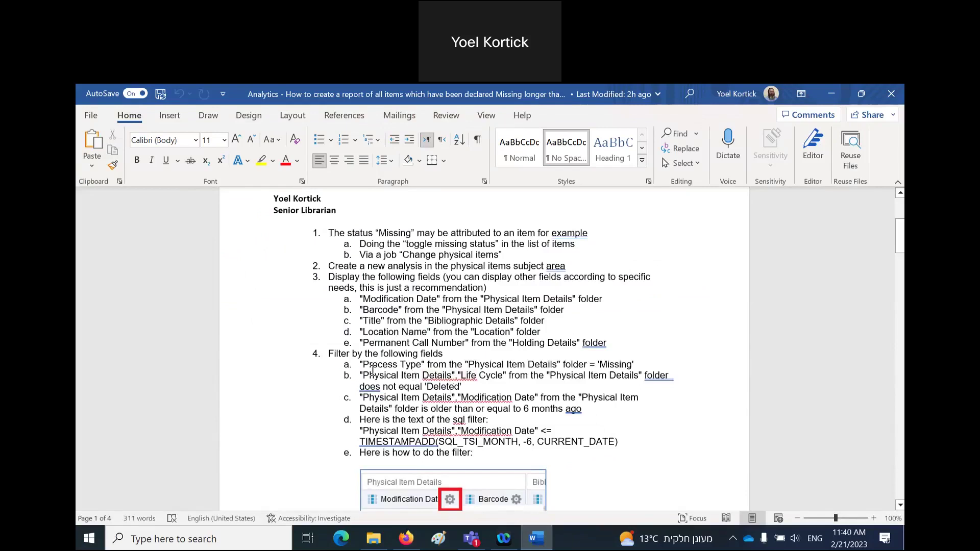
{"action": "left_click_drag", "start_coordinate": [361, 365], "coordinate": [421, 364]}
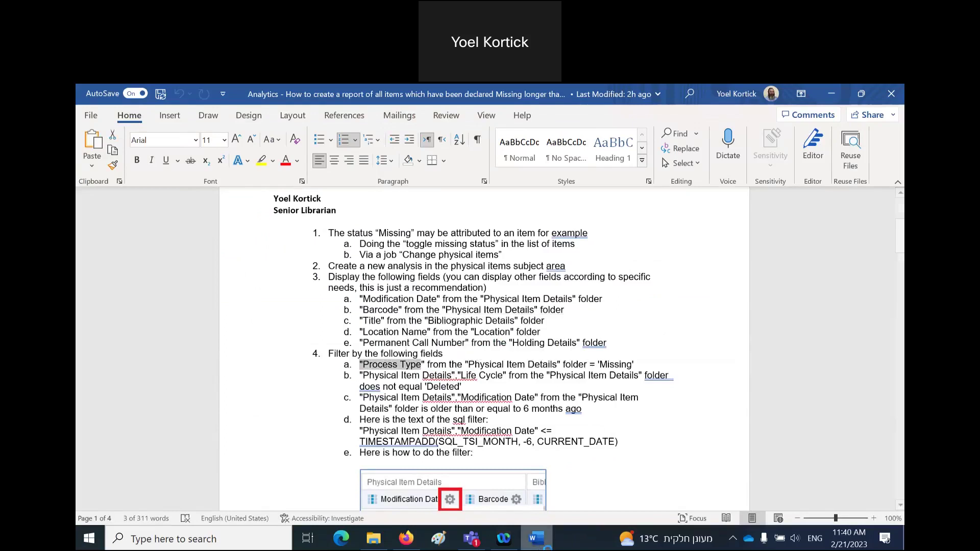
{"action": "key", "text": "alt+Tab"}
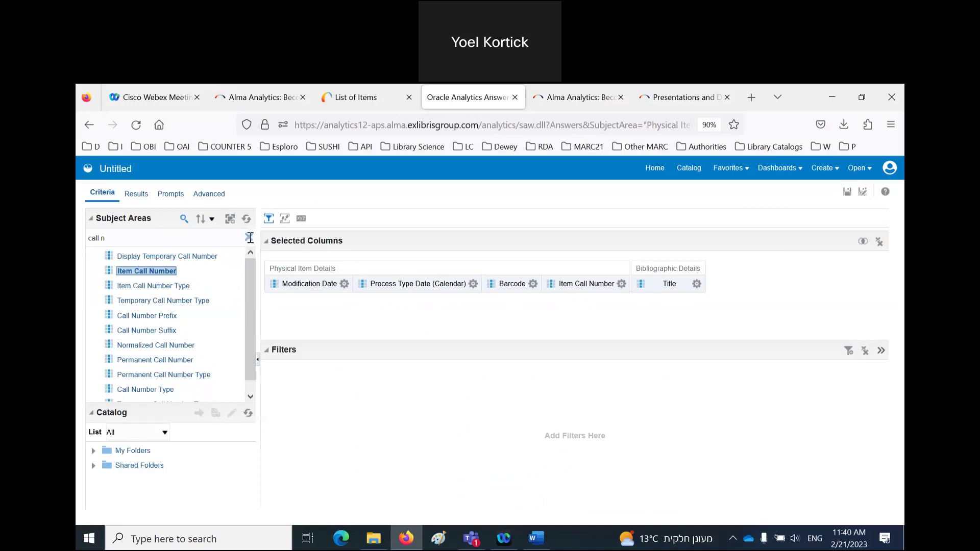
- Search the subject area for "process type" and add the Process Type column between Modification Date and Process Type Date (Calendar)
{"action": "left_click", "coordinate": [169, 240]}
{"action": "type", "text": "pr"}
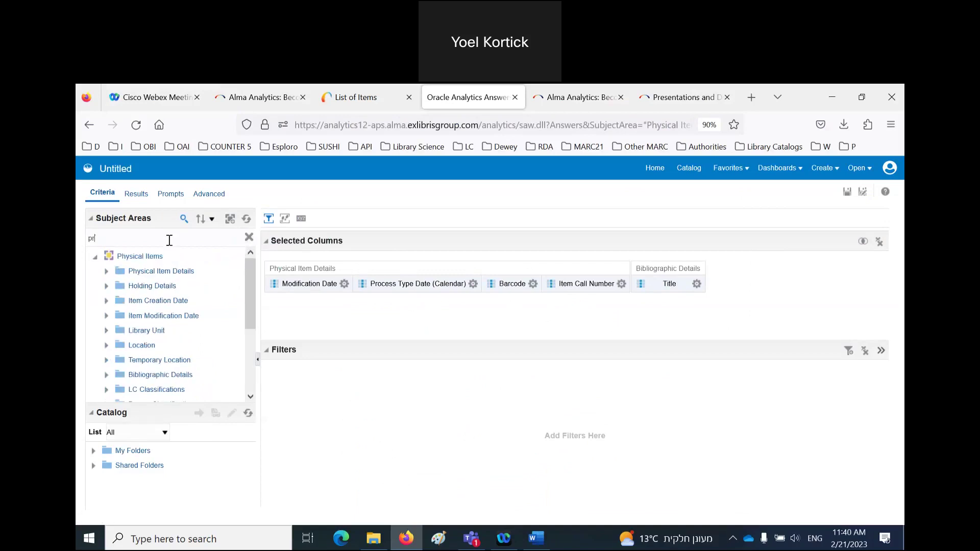
{"action": "type", "text": "ocess type"}
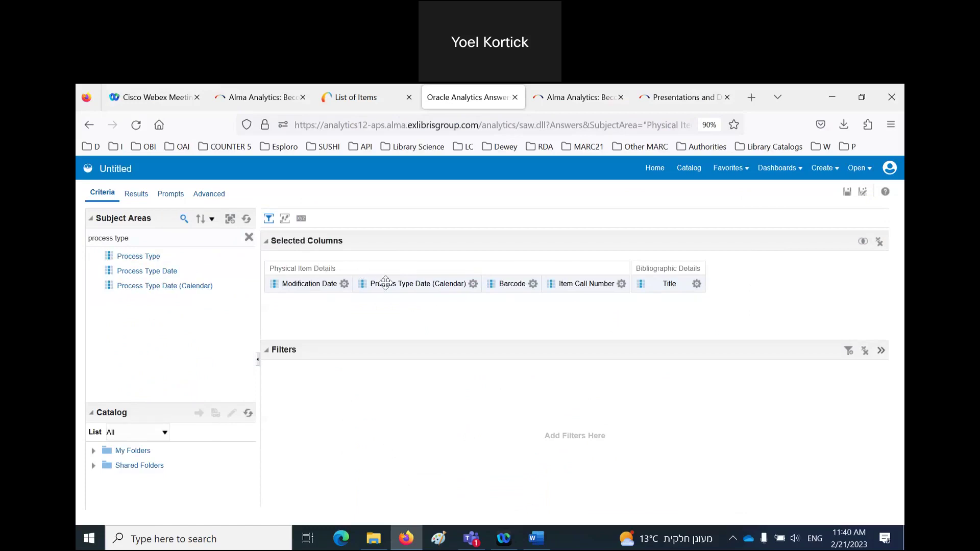
{"action": "left_click_drag", "start_coordinate": [153, 257], "coordinate": [367, 288]}
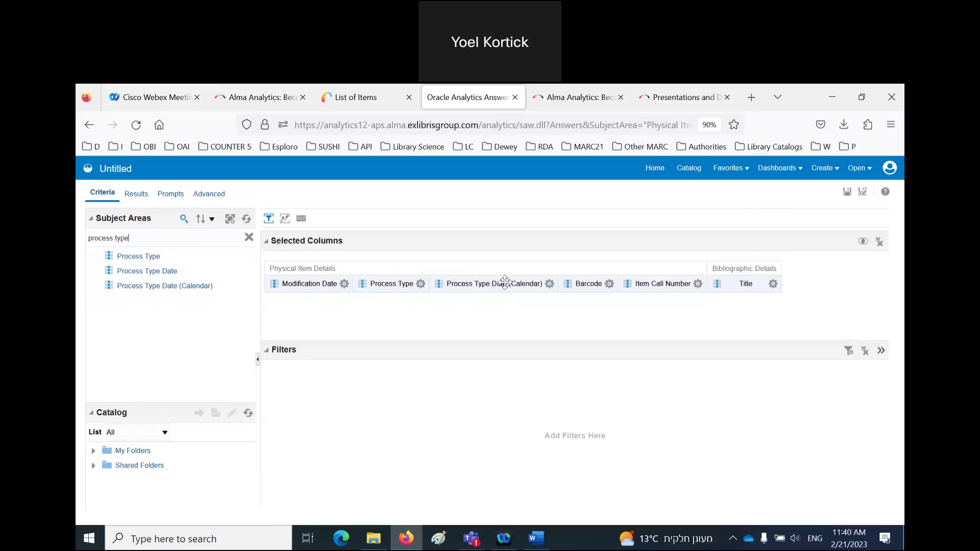
- Filter the Process Type column so that it is equal to Missing
{"action": "left_click", "coordinate": [420, 284]}
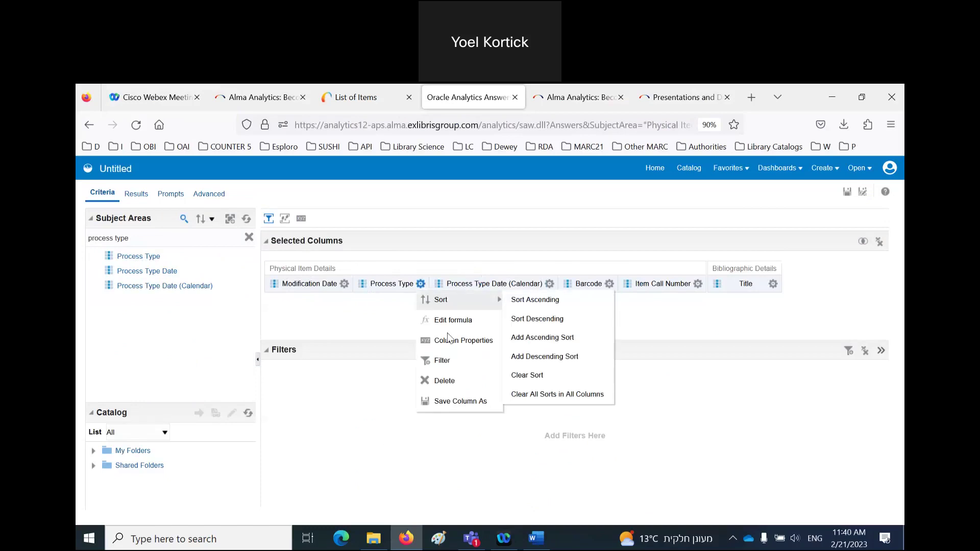
{"action": "left_click", "coordinate": [458, 365]}
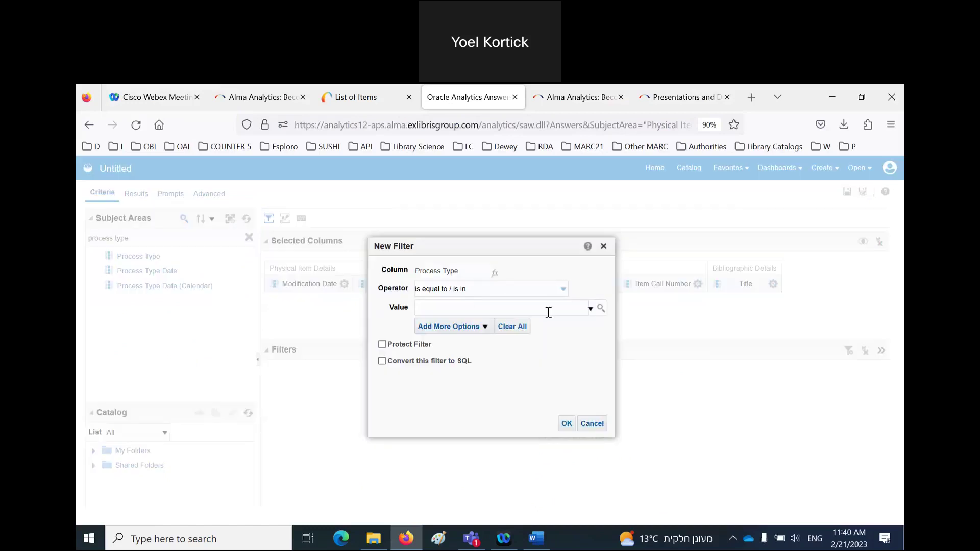
{"action": "left_click", "coordinate": [591, 310]}
{"action": "scroll", "coordinate": [562, 338], "scroll_direction": "down", "scroll_amount": 5}
{"action": "scroll", "coordinate": [567, 340], "scroll_direction": "down", "scroll_amount": 1}
{"action": "left_click", "coordinate": [426, 338]}
{"action": "left_click", "coordinate": [566, 424]}
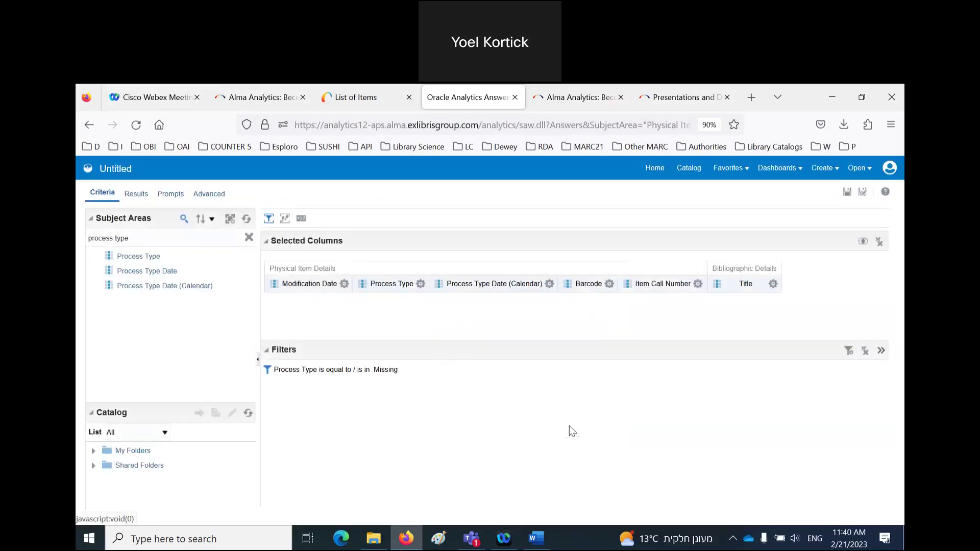
- Filter the Modification Date column with the operator "is greater than or equal to" and the date 08/21/2022
{"action": "left_click", "coordinate": [344, 284]}
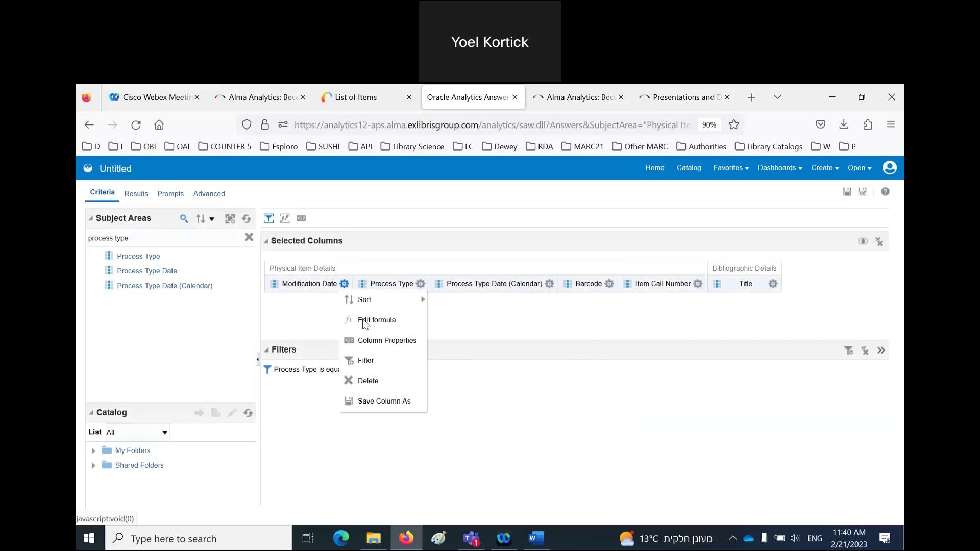
{"action": "left_click", "coordinate": [369, 360]}
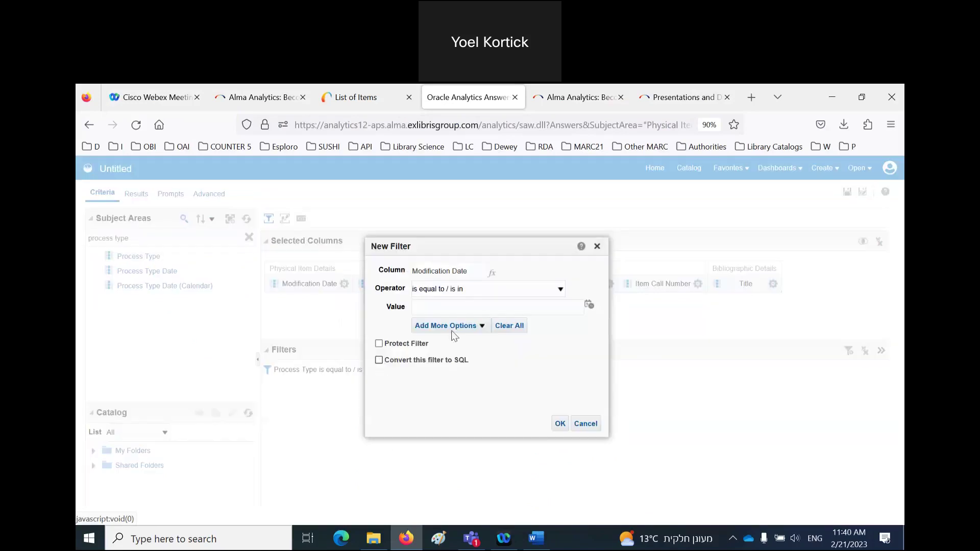
{"action": "left_click", "coordinate": [489, 289]}
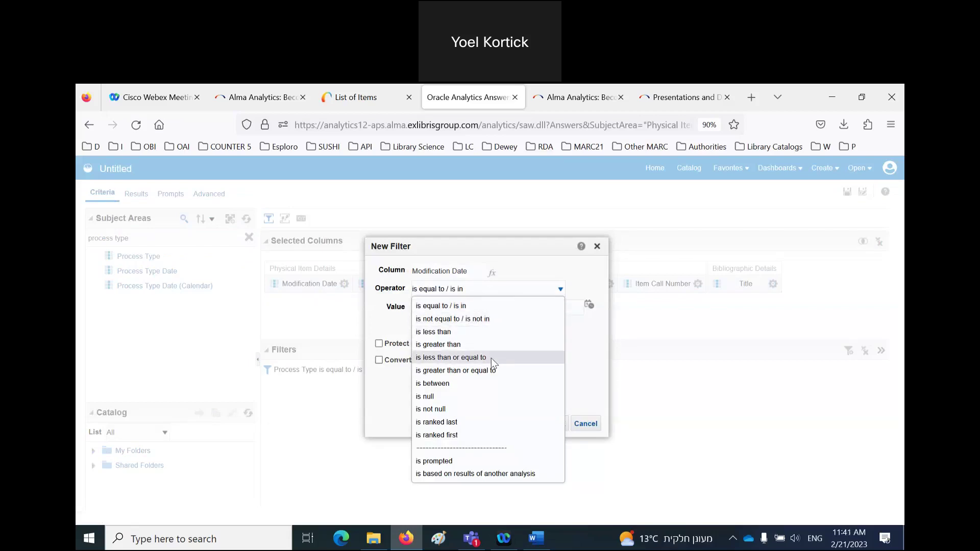
{"action": "left_click", "coordinate": [494, 370]}
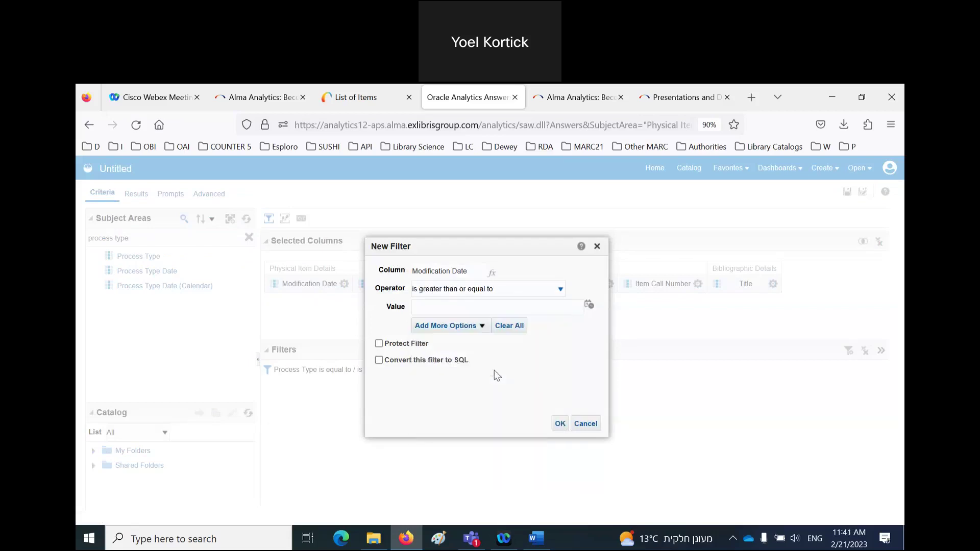
{"action": "left_click", "coordinate": [589, 306]}
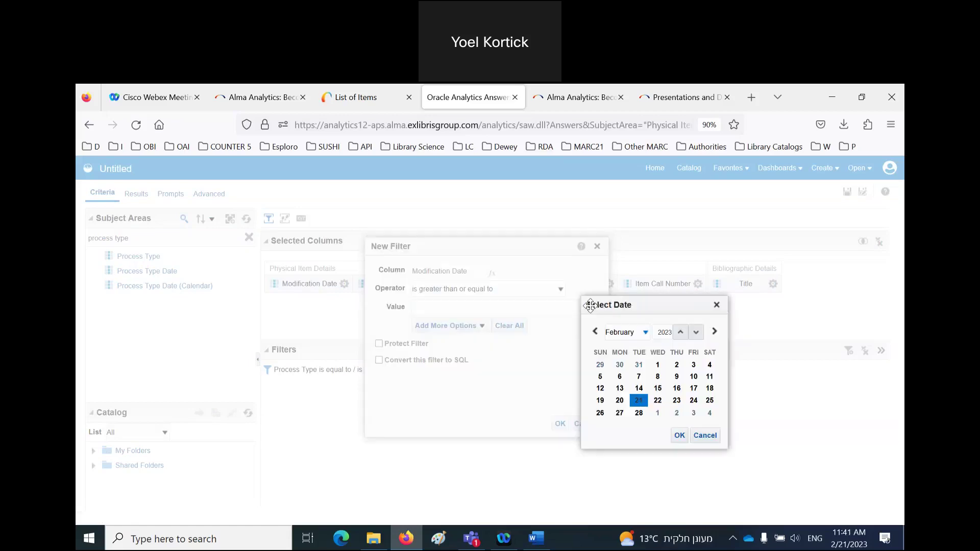
{"action": "left_click", "coordinate": [645, 334]}
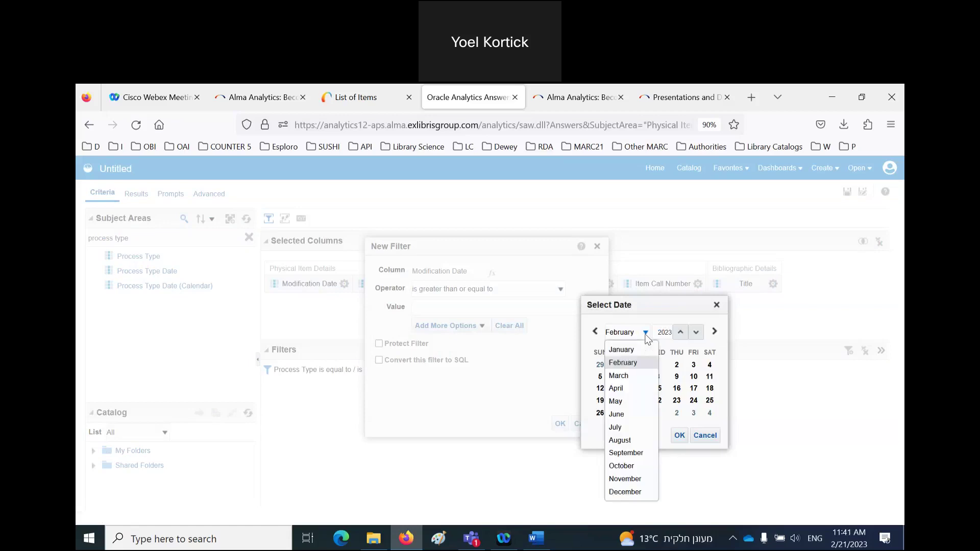
{"action": "left_click", "coordinate": [619, 440]}
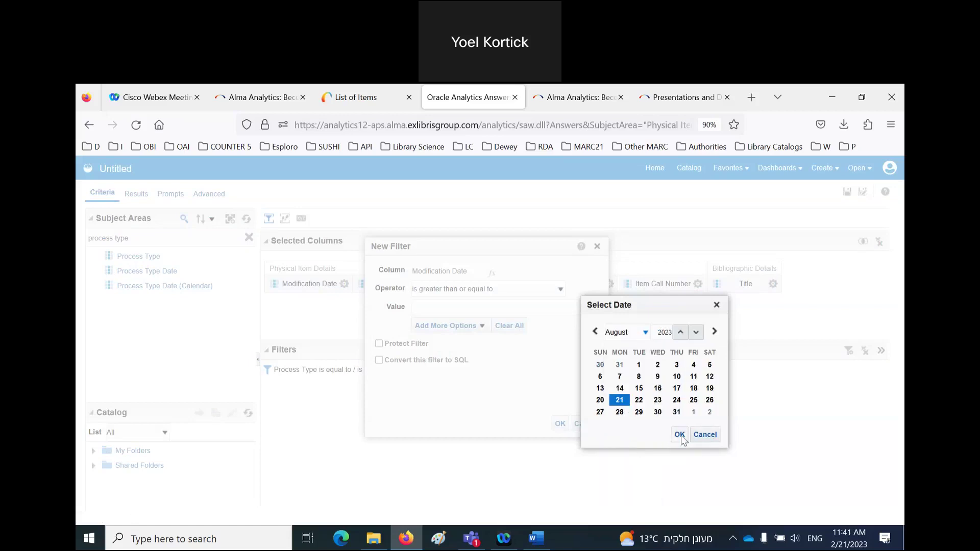
{"action": "left_click", "coordinate": [695, 332]}
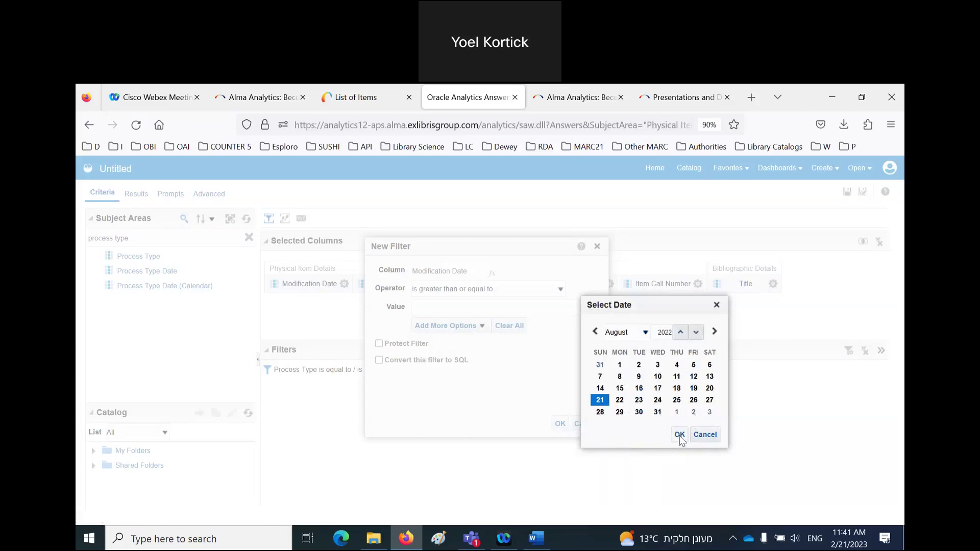
{"action": "left_click", "coordinate": [679, 434]}
{"action": "left_click", "coordinate": [559, 424]}
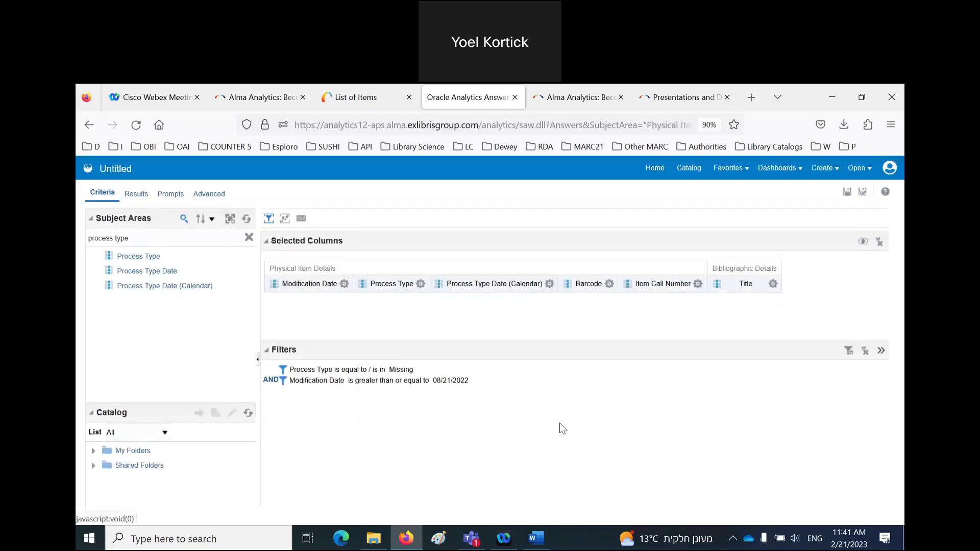
- Display the results of the analysis, consulting the sample results in the Word document before returning to Firefox
{"action": "left_click", "coordinate": [135, 196]}
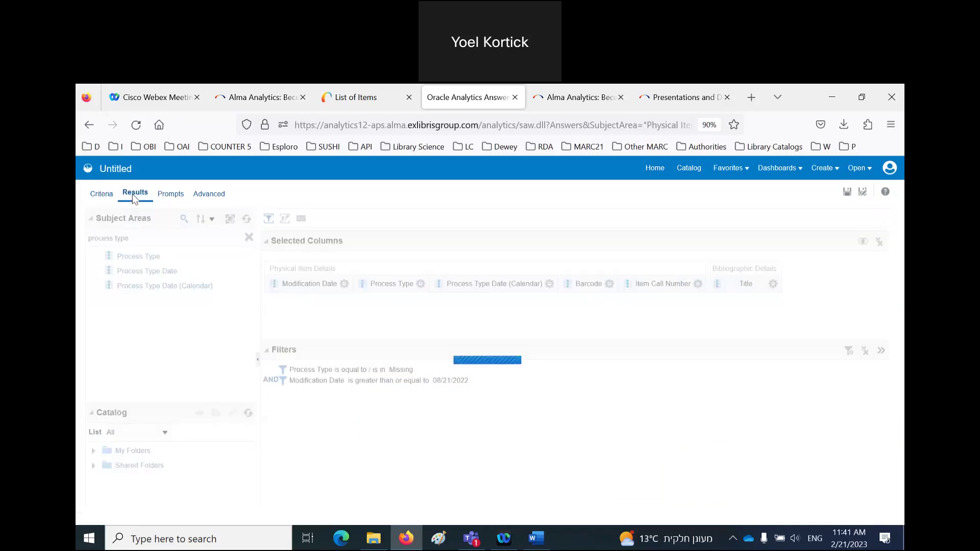
{"action": "left_click", "coordinate": [536, 539]}
{"action": "scroll", "coordinate": [601, 391], "scroll_direction": "down", "scroll_amount": 15}
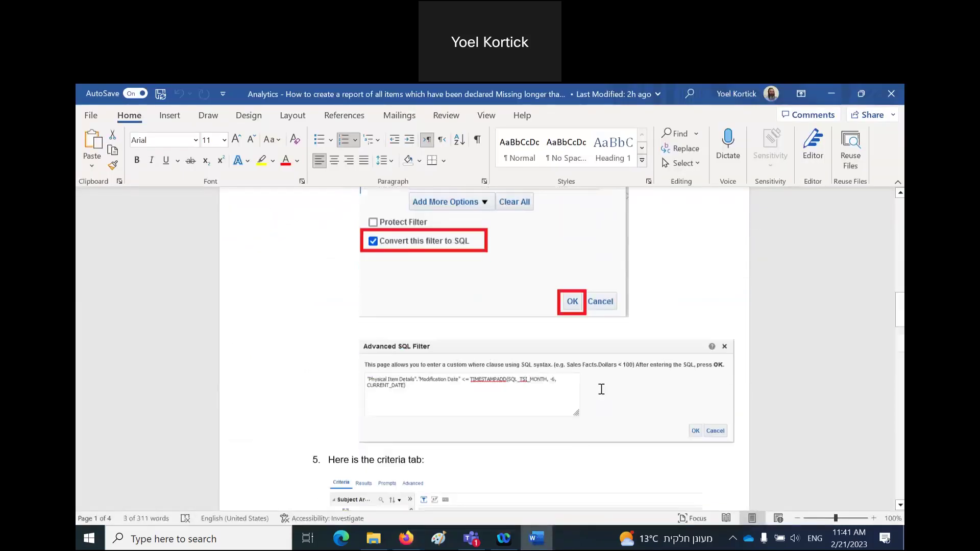
{"action": "scroll", "coordinate": [600, 386], "scroll_direction": "down", "scroll_amount": 2}
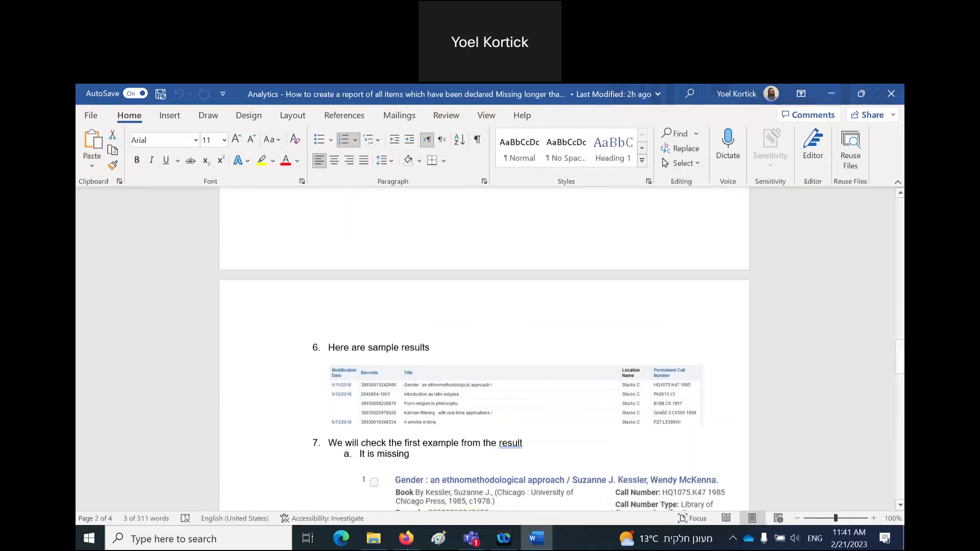
{"action": "left_click", "coordinate": [407, 540]}
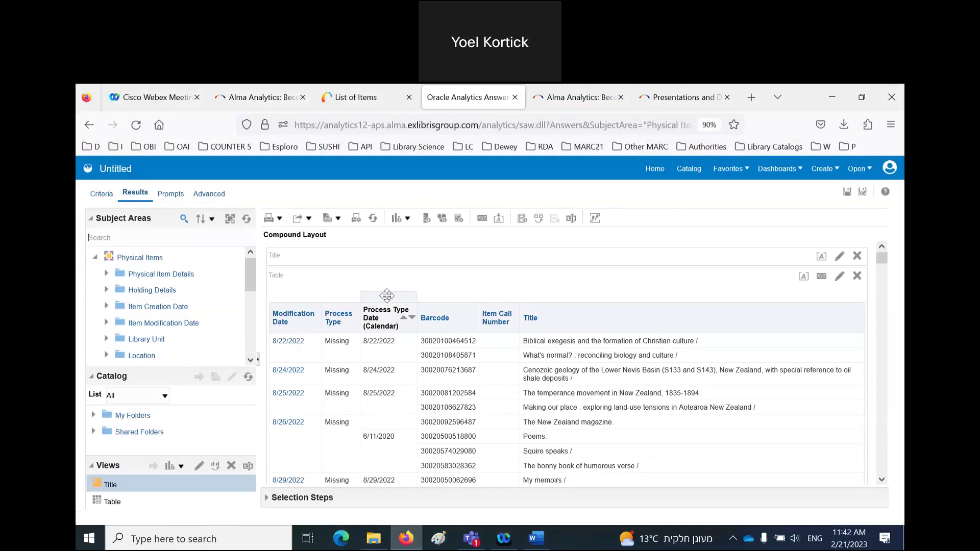
- Move the Process Type Date (Calendar) column before Process Type in the results table and compare its dates with the modification dates
{"action": "left_click_drag", "start_coordinate": [382, 292], "coordinate": [329, 314]}
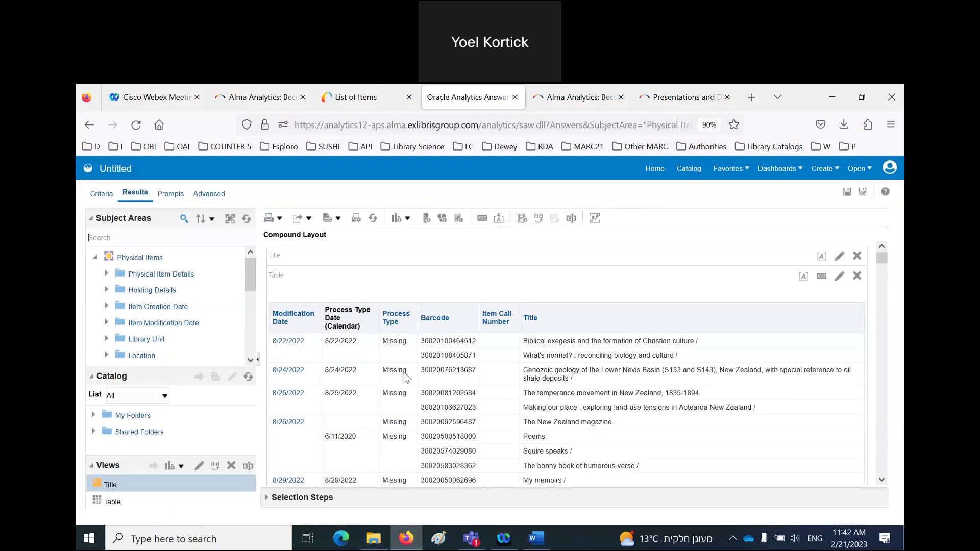
{"action": "scroll", "coordinate": [380, 377], "scroll_direction": "down", "scroll_amount": 3}
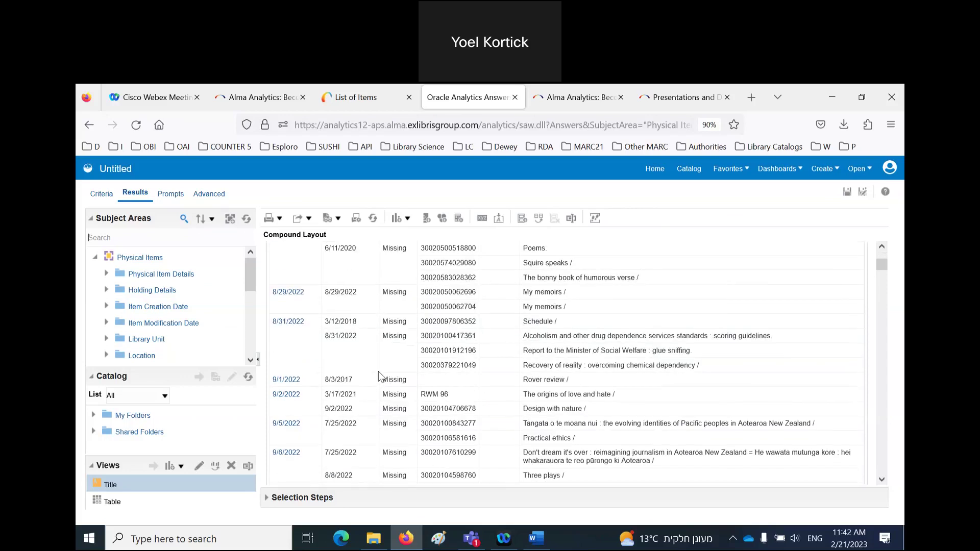
{"action": "scroll", "coordinate": [378, 376], "scroll_direction": "down", "scroll_amount": 4}
{"action": "scroll", "coordinate": [367, 393], "scroll_direction": "up", "scroll_amount": 7}
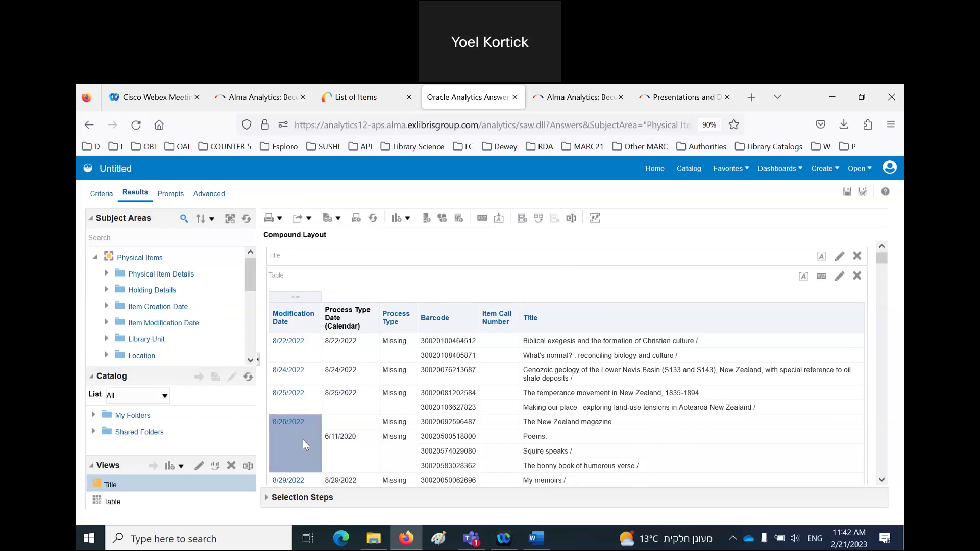
{"action": "scroll", "coordinate": [302, 439], "scroll_direction": "down", "scroll_amount": 2}
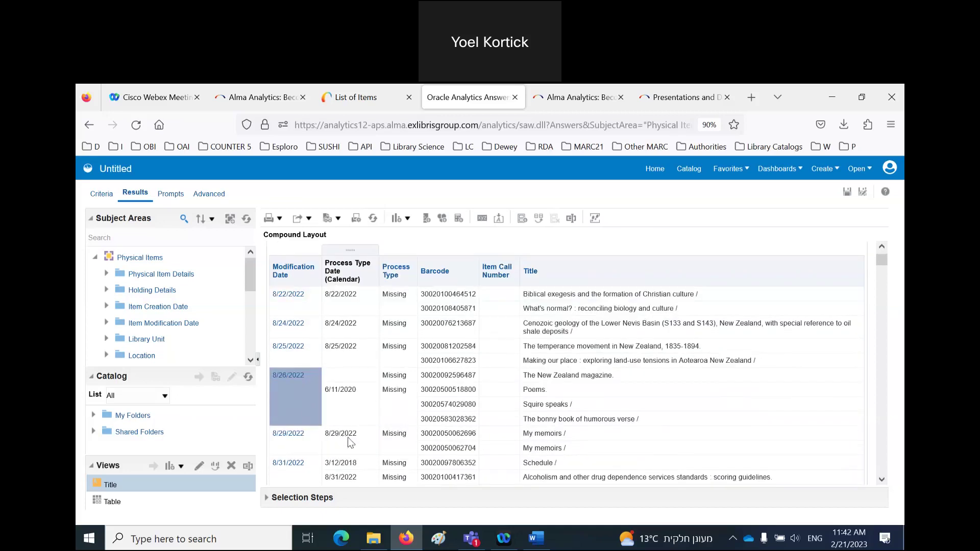
{"action": "scroll", "coordinate": [352, 431], "scroll_direction": "down", "scroll_amount": 5}
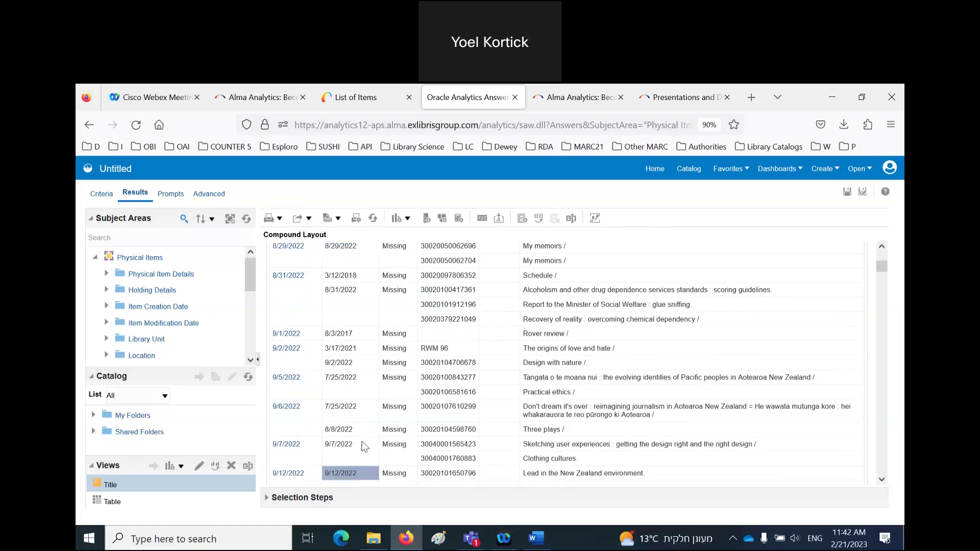
{"action": "scroll", "coordinate": [361, 441], "scroll_direction": "up", "scroll_amount": 7}
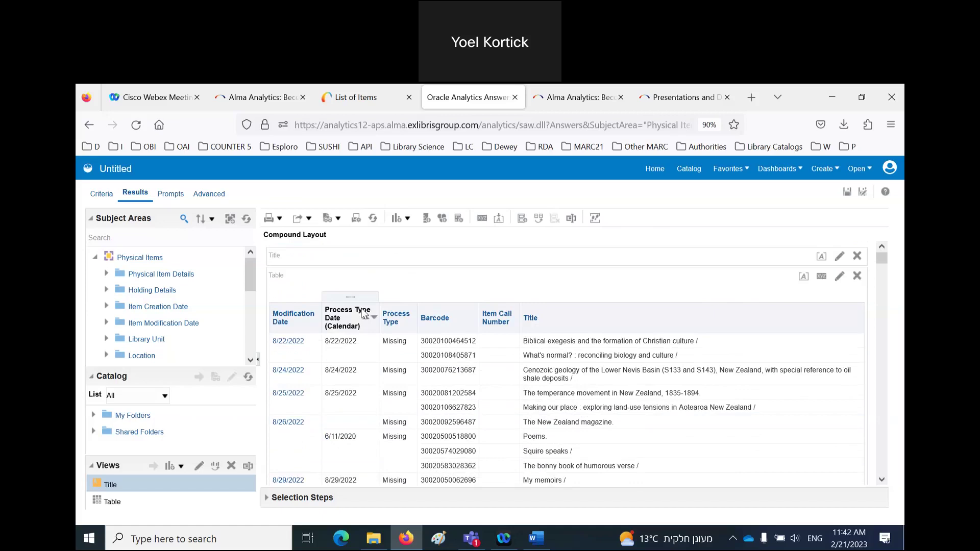
- Return to the analysis criteria, then search the web in a new tab for "process type date alma analytics physical items"
{"action": "left_click", "coordinate": [98, 196]}
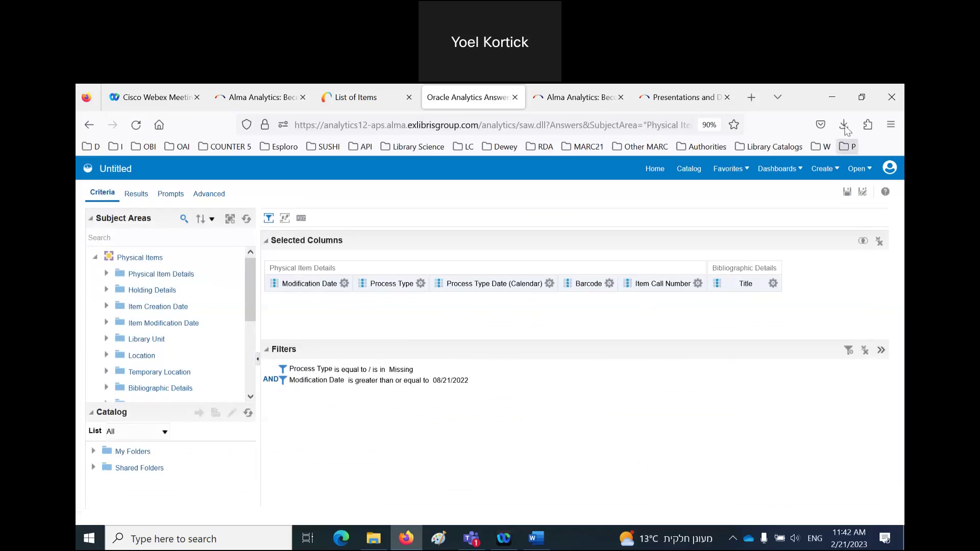
{"action": "double_click", "coordinate": [809, 96]}
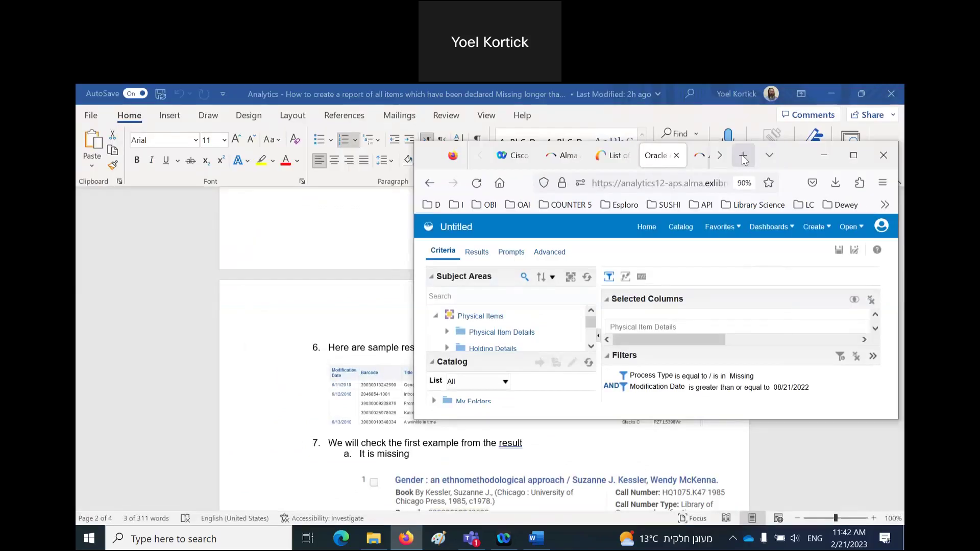
{"action": "left_click", "coordinate": [743, 158]}
{"action": "left_click", "coordinate": [852, 155]}
{"action": "left_click", "coordinate": [318, 311]}
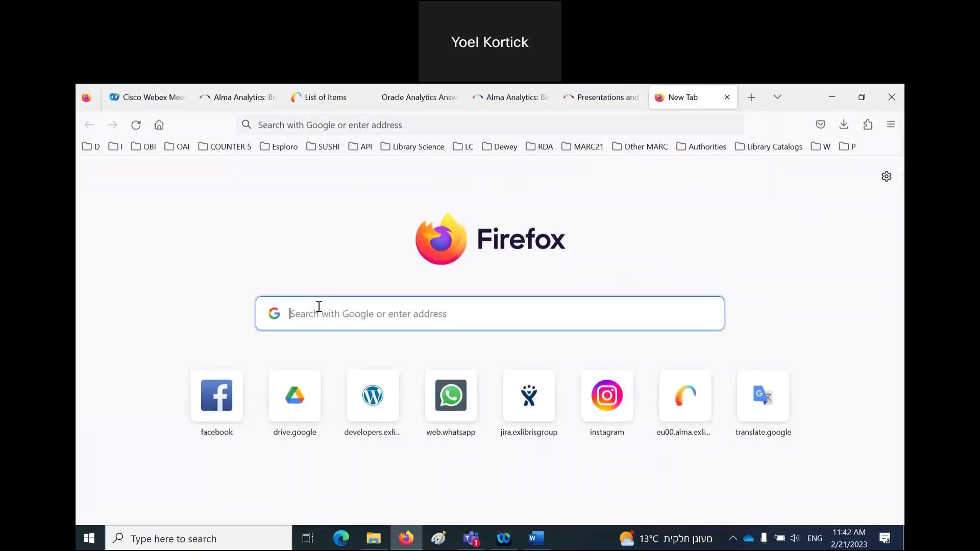
{"action": "type", "text": "proicess t"}
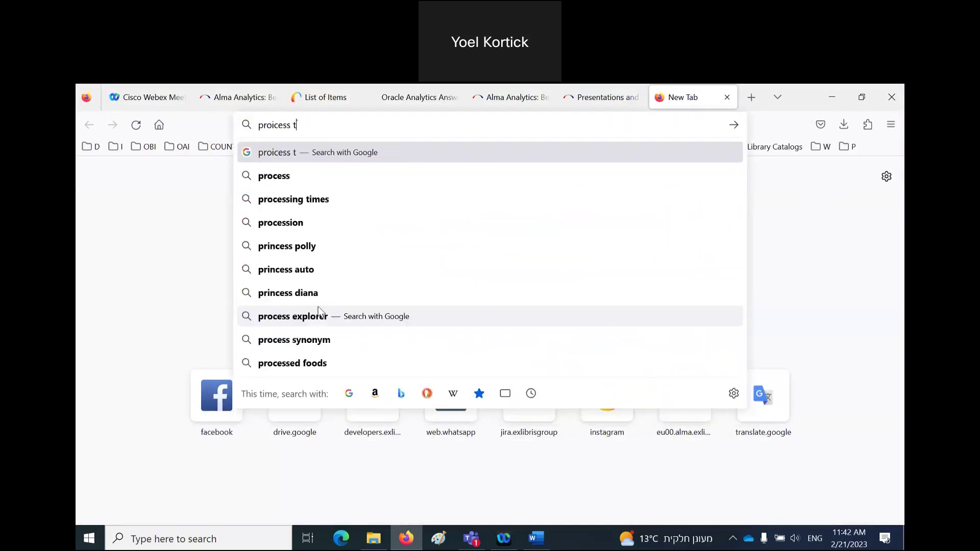
{"action": "type", "text": "yope date"}
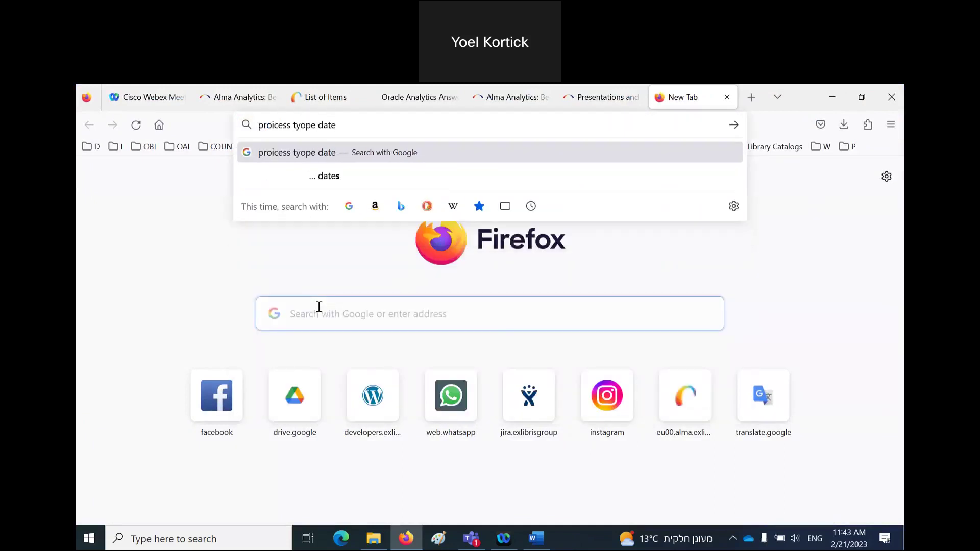
{"action": "type", "text": " alma"}
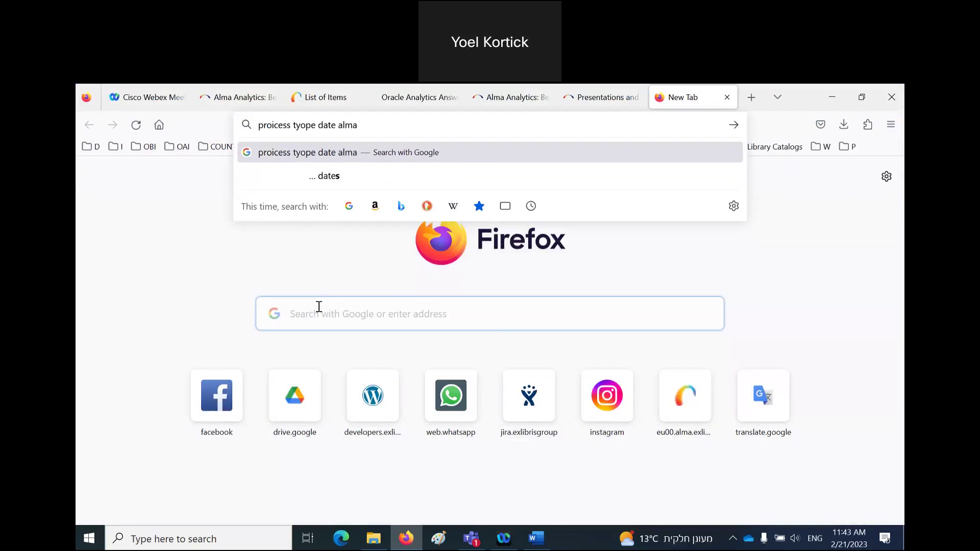
{"action": "type", "text": " analytics ophysci"}
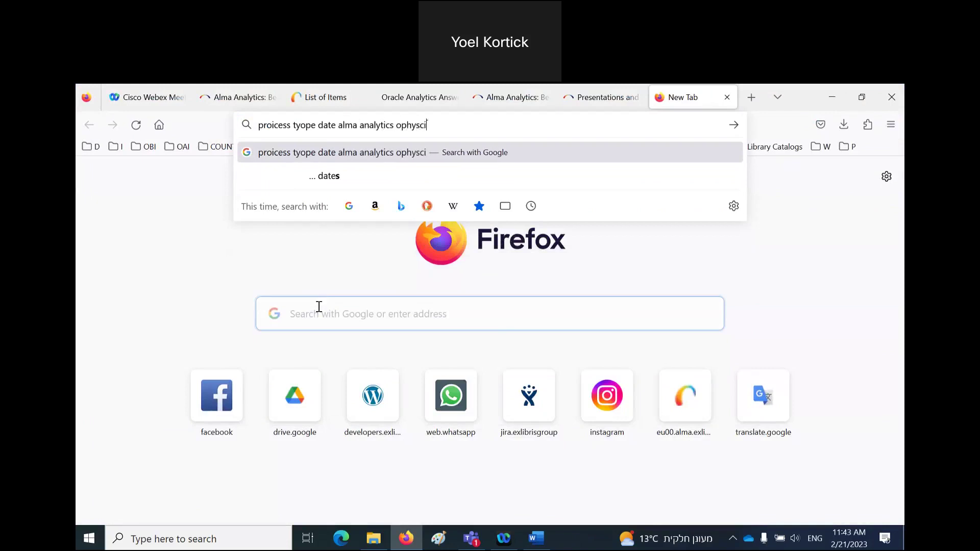
{"action": "type", "text": "al items sub"}
{"action": "key", "text": "BackSpace"}
{"action": "key", "text": "BackSpace"}
{"action": "key", "text": "BackSpace"}
{"action": "key", "text": "BackSpace"}
{"action": "key", "text": "Return"}
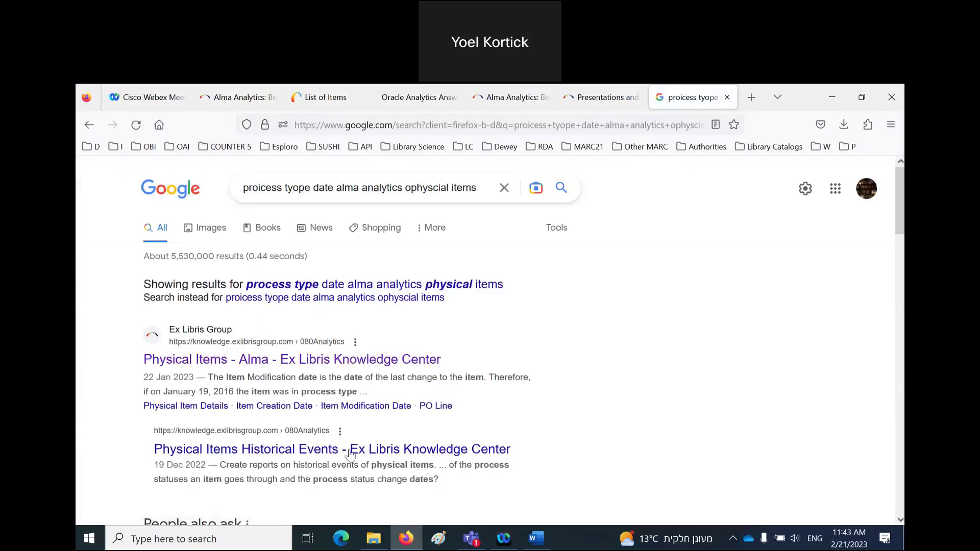
- Open the Ex Libris Knowledge Center page on Physical Items and find the description of the Process Type Date field
{"action": "left_click", "coordinate": [329, 367]}
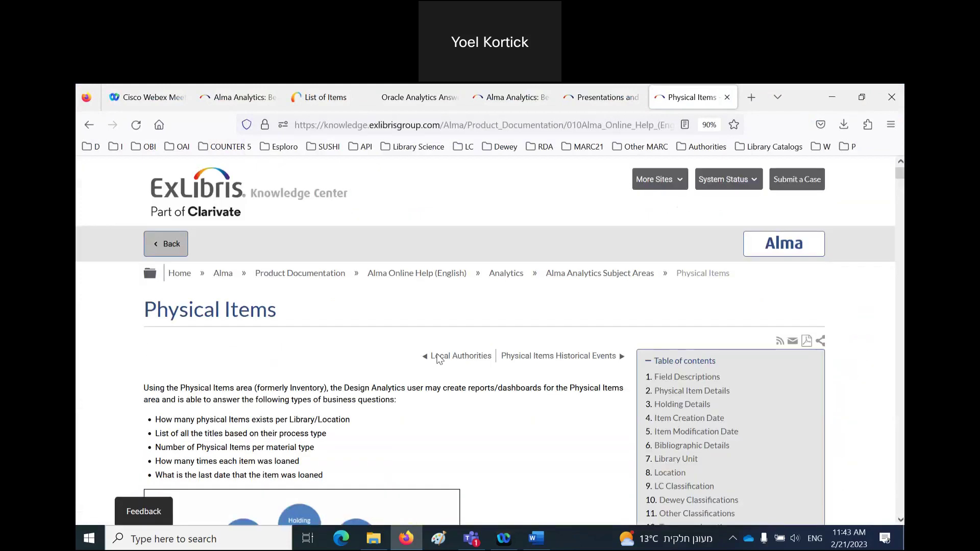
{"action": "scroll", "coordinate": [439, 360], "scroll_direction": "down", "scroll_amount": 6}
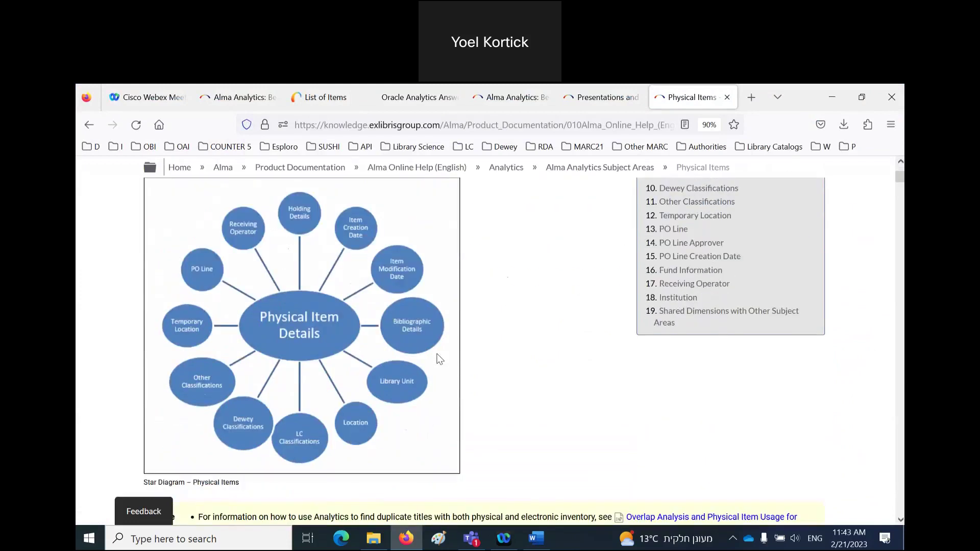
{"action": "scroll", "coordinate": [439, 360], "scroll_direction": "down", "scroll_amount": 2}
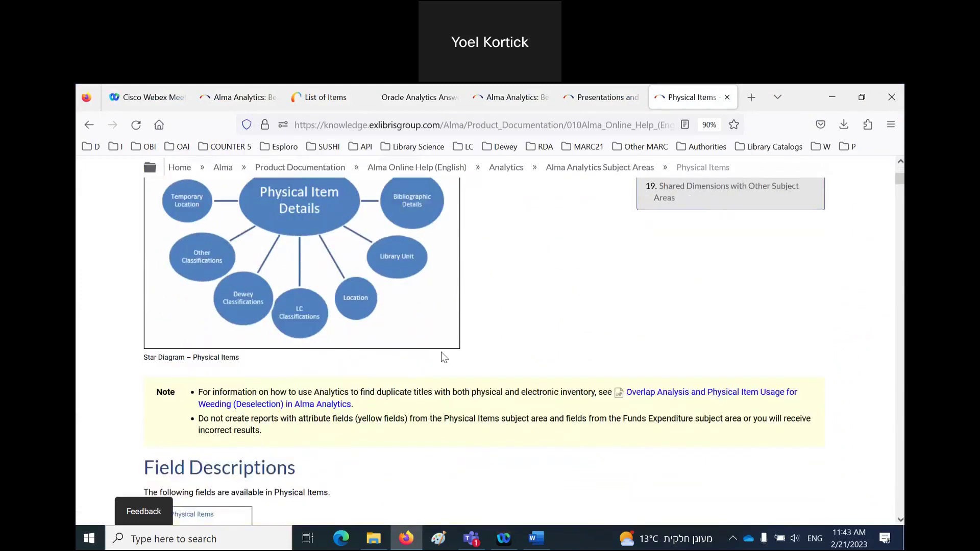
{"action": "scroll", "coordinate": [442, 352], "scroll_direction": "down", "scroll_amount": 15}
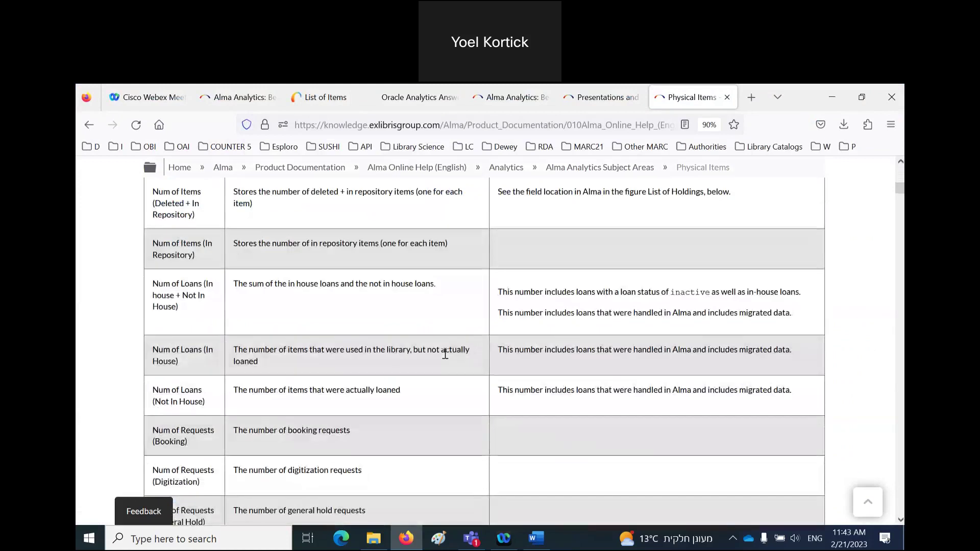
{"action": "key", "text": "ctrl+f"}
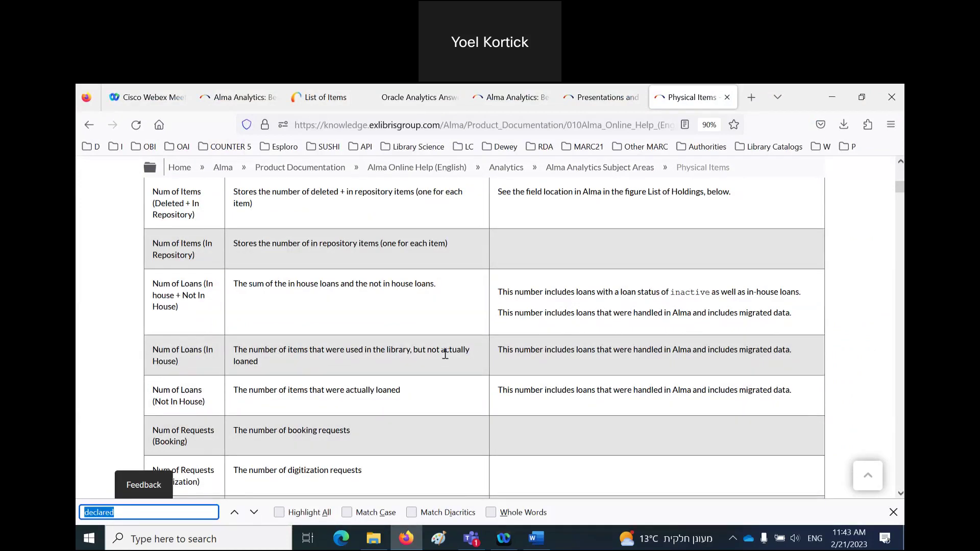
{"action": "type", "text": "process ty"}
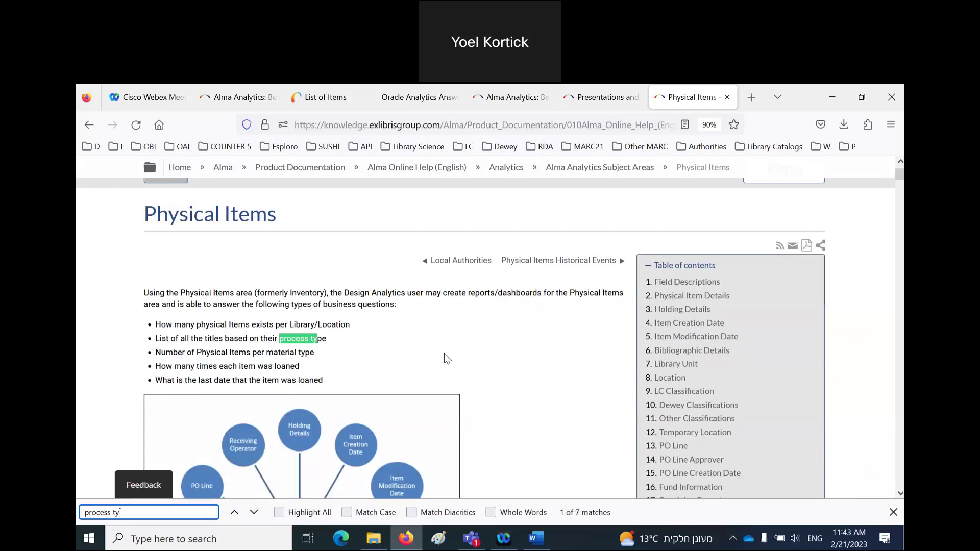
{"action": "type", "text": "pe d"}
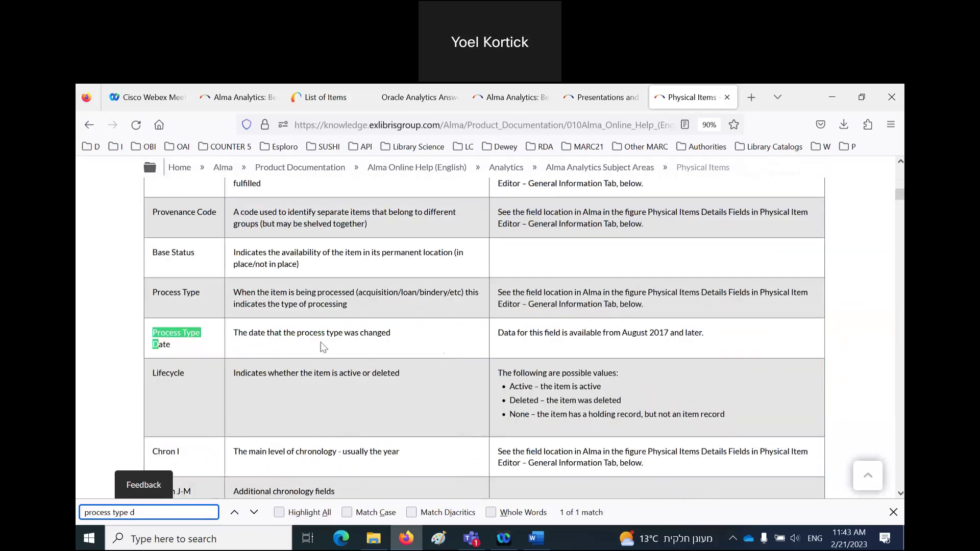
{"action": "double_click", "coordinate": [375, 343]}
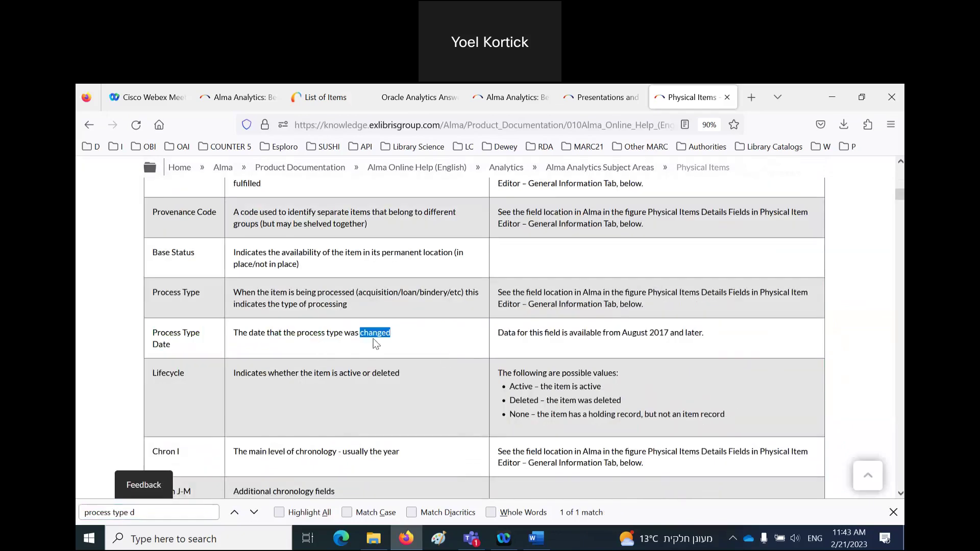
- Back in the Oracle Analytics analysis, remove the Modification Date filter and delete the Process Type column
{"action": "double_click", "coordinate": [811, 96]}
{"action": "left_click", "coordinate": [587, 145]}
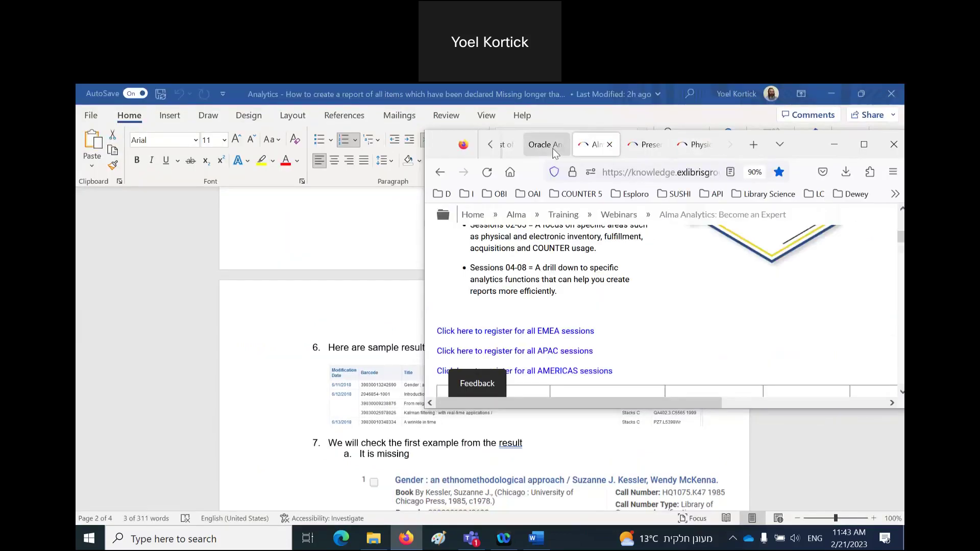
{"action": "left_click", "coordinate": [552, 148]}
{"action": "left_click", "coordinate": [864, 146]}
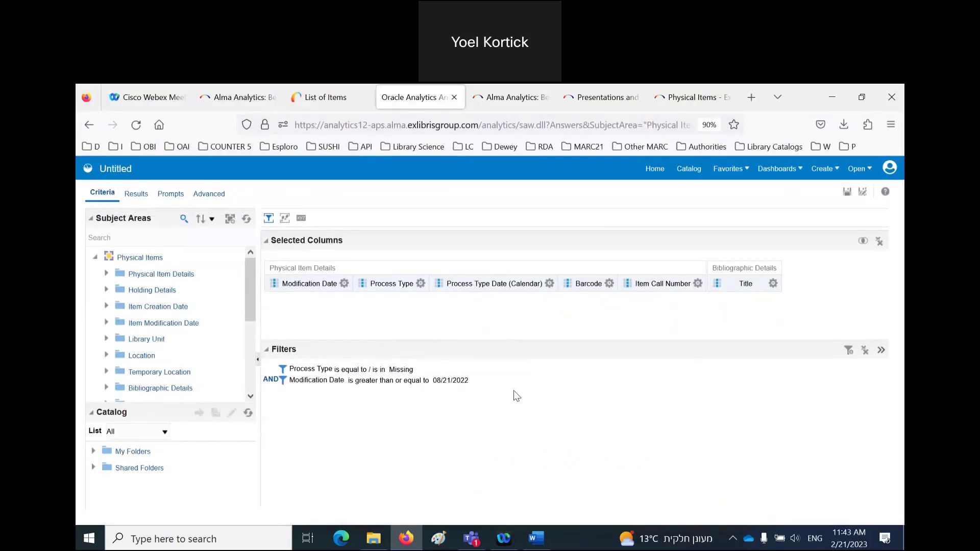
{"action": "mouse_move", "coordinate": [383, 389]}
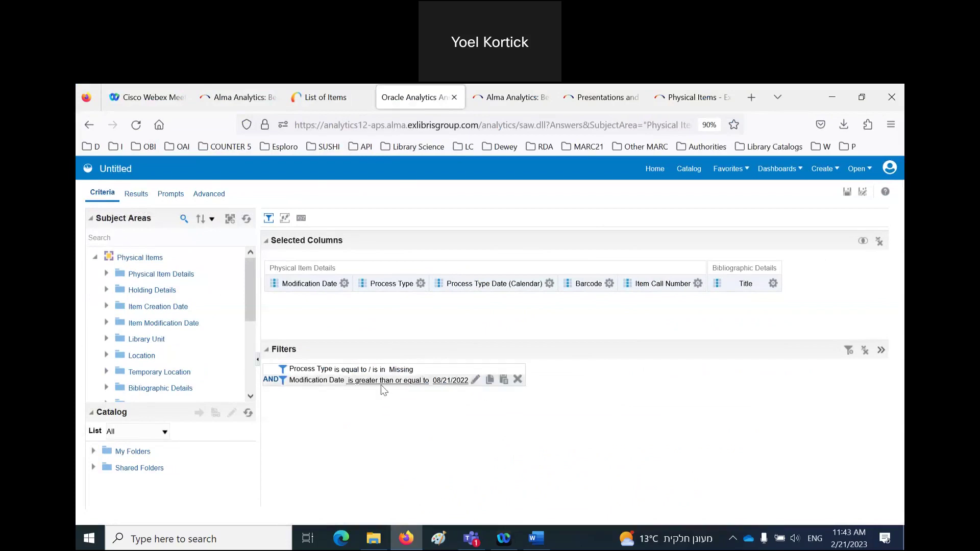
{"action": "left_click", "coordinate": [517, 379]}
{"action": "left_click", "coordinate": [420, 284]}
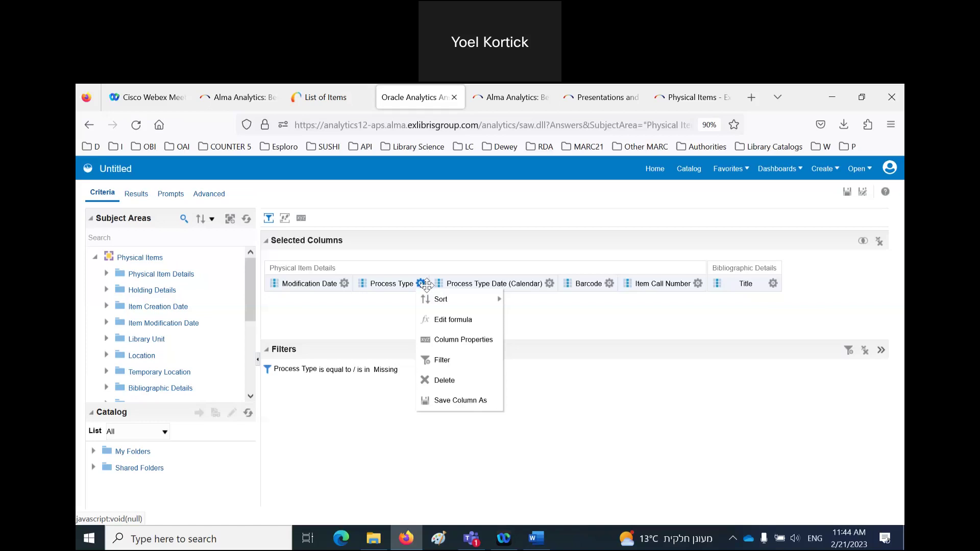
{"action": "left_click", "coordinate": [465, 379]}
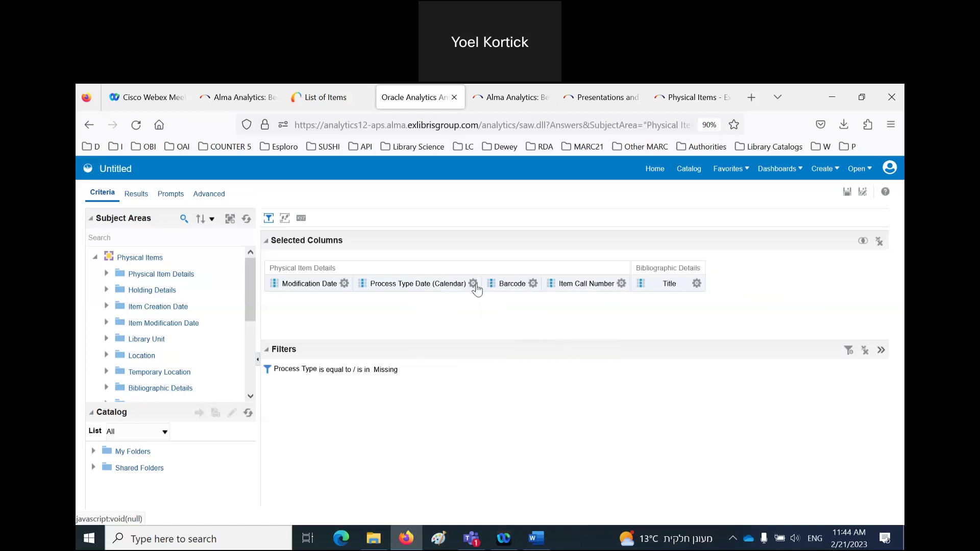
- Filter Process Type Date (Calendar) with "is less than or equal to", converted to SQL as <= timestampadd (sql_tsi_month,-6,current_date), and display the results
{"action": "left_click", "coordinate": [475, 283]}
{"action": "left_click", "coordinate": [500, 360]}
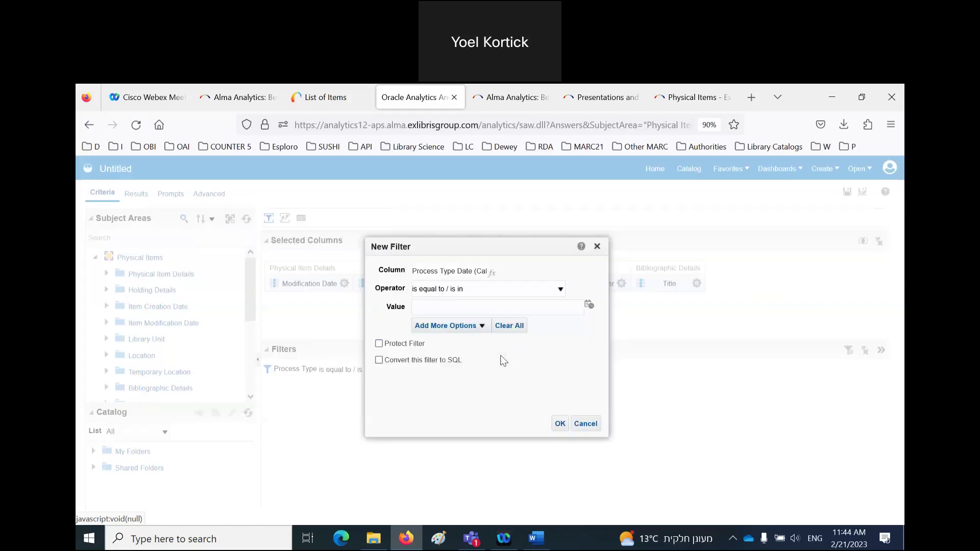
{"action": "left_click", "coordinate": [465, 289]}
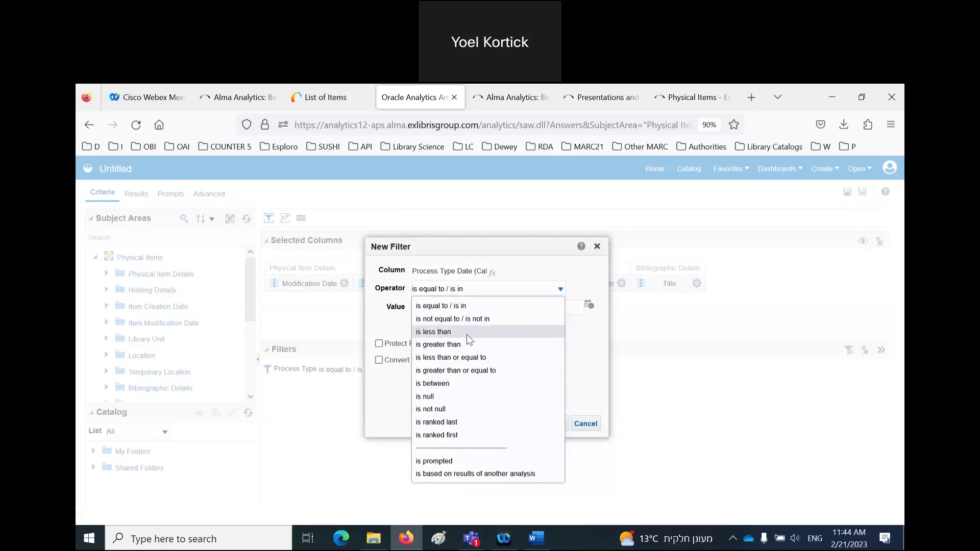
{"action": "left_click", "coordinate": [471, 360]}
{"action": "left_click", "coordinate": [378, 360]}
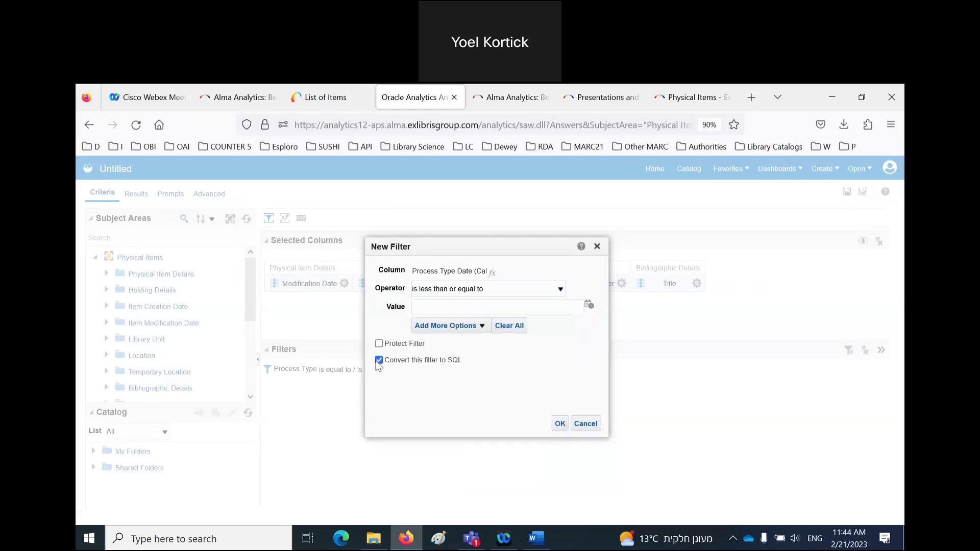
{"action": "left_click", "coordinate": [560, 424]}
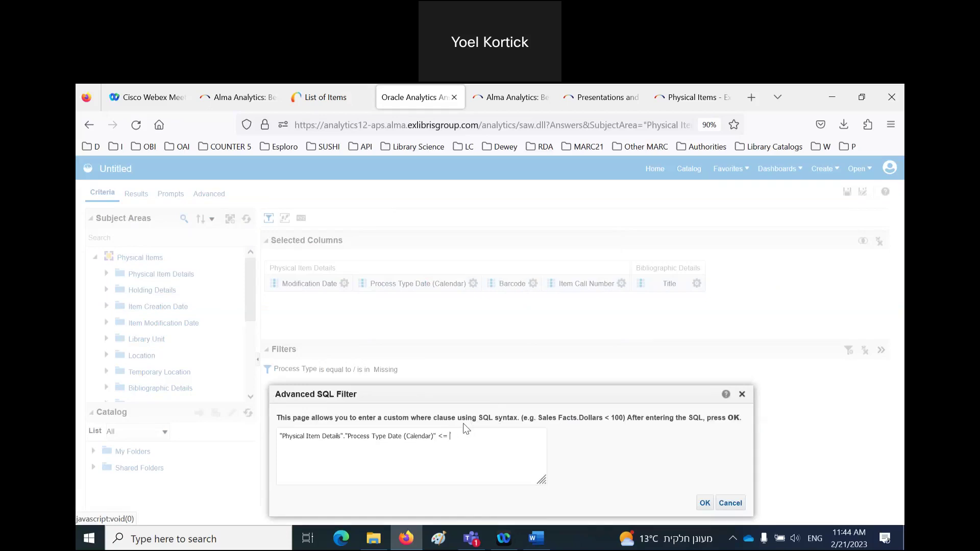
{"action": "type", "text": "<= timestampadd (sql_tsi_month,-6,current_dater)"}
{"action": "left_click", "coordinate": [705, 503]}
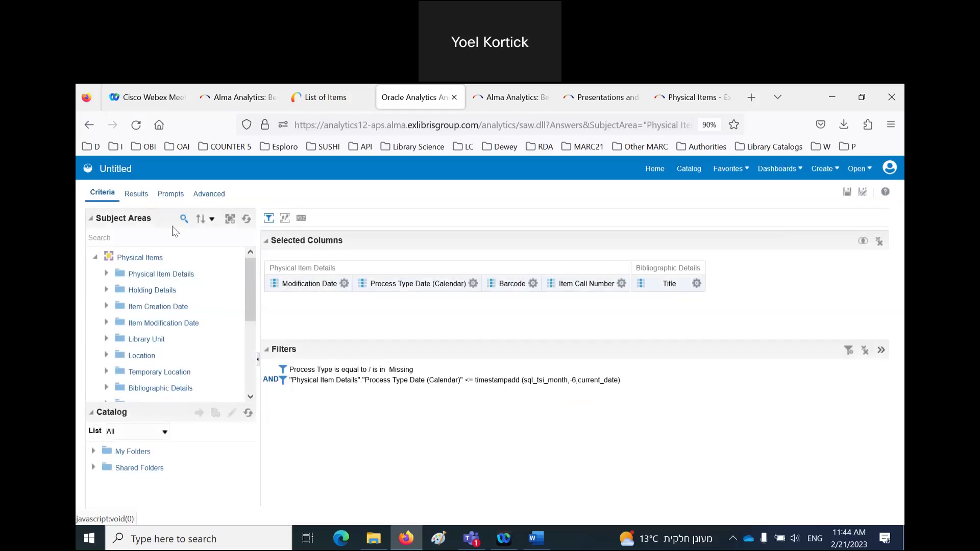
{"action": "left_click", "coordinate": [137, 199]}
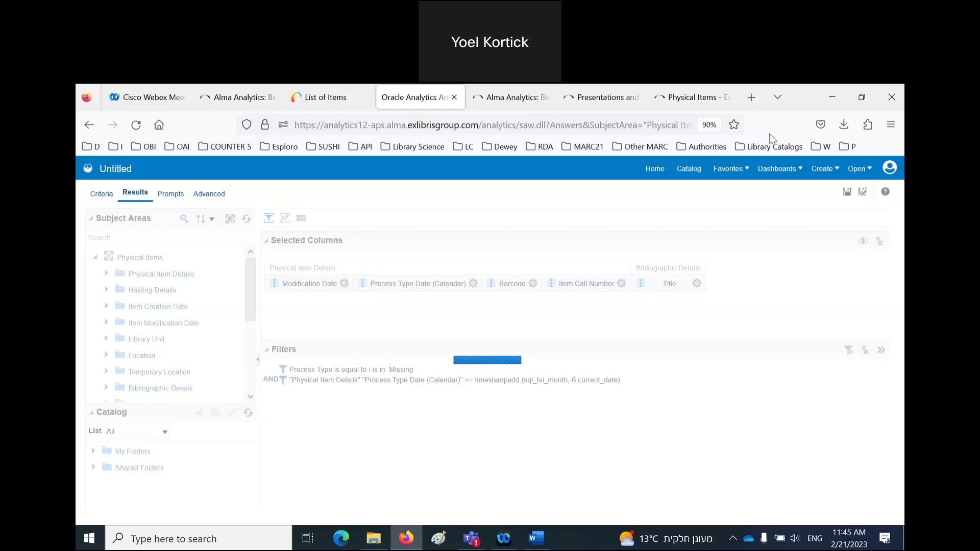
- Search the Presentations and Documents - Analytics page for "timestampadd" to locate the document explaining that parameter
{"action": "double_click", "coordinate": [806, 100]}
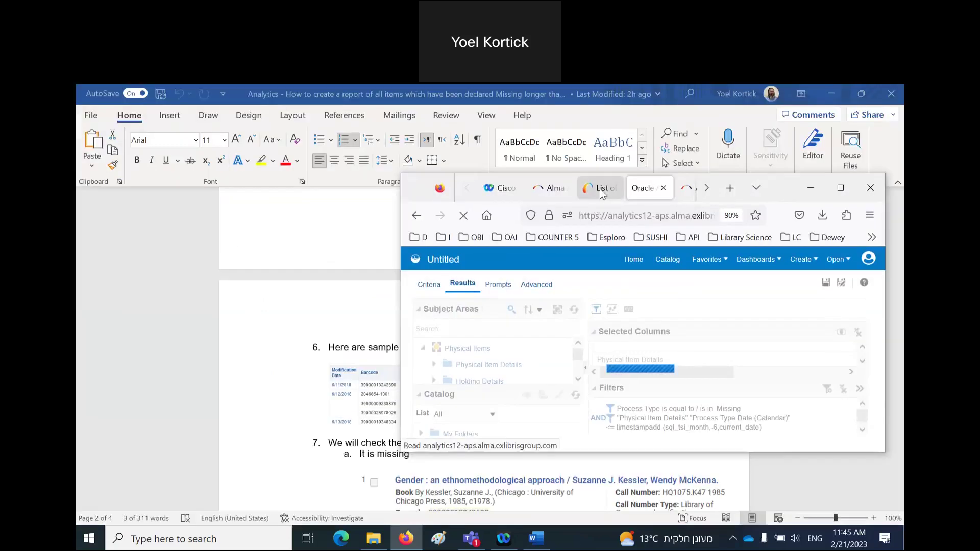
{"action": "left_click", "coordinate": [600, 189]}
{"action": "left_click", "coordinate": [679, 190]}
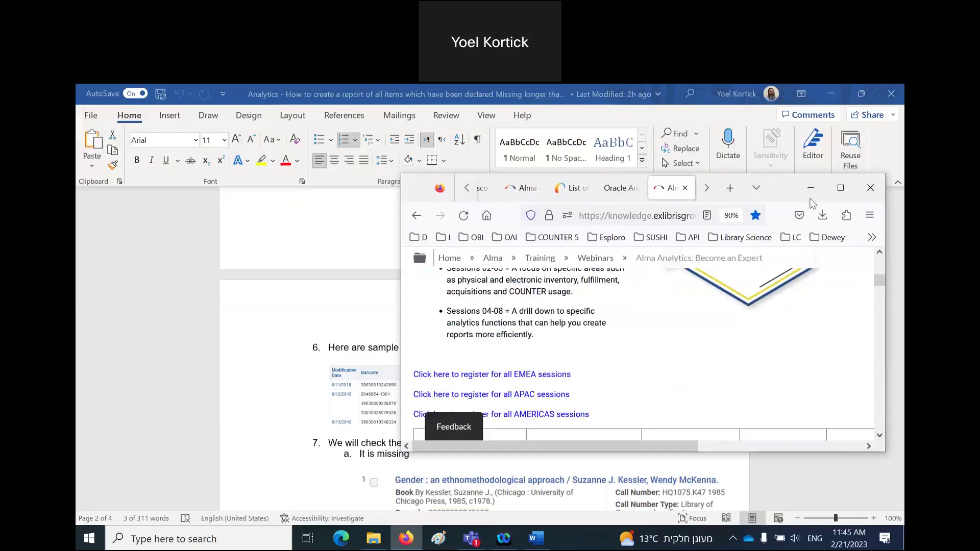
{"action": "left_click", "coordinate": [841, 187]}
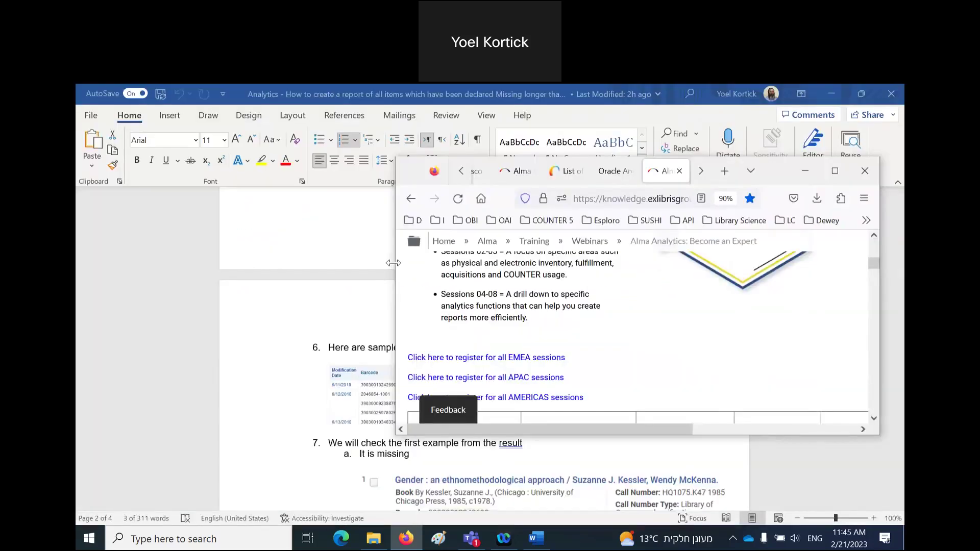
{"action": "left_click_drag", "start_coordinate": [396, 263], "coordinate": [122, 263]}
{"action": "left_click", "coordinate": [598, 174]}
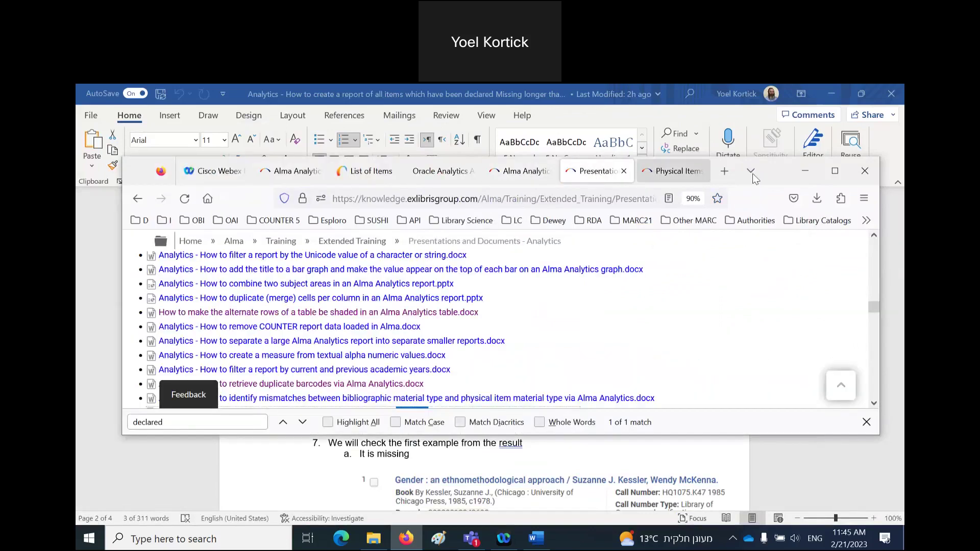
{"action": "left_click", "coordinate": [835, 171]}
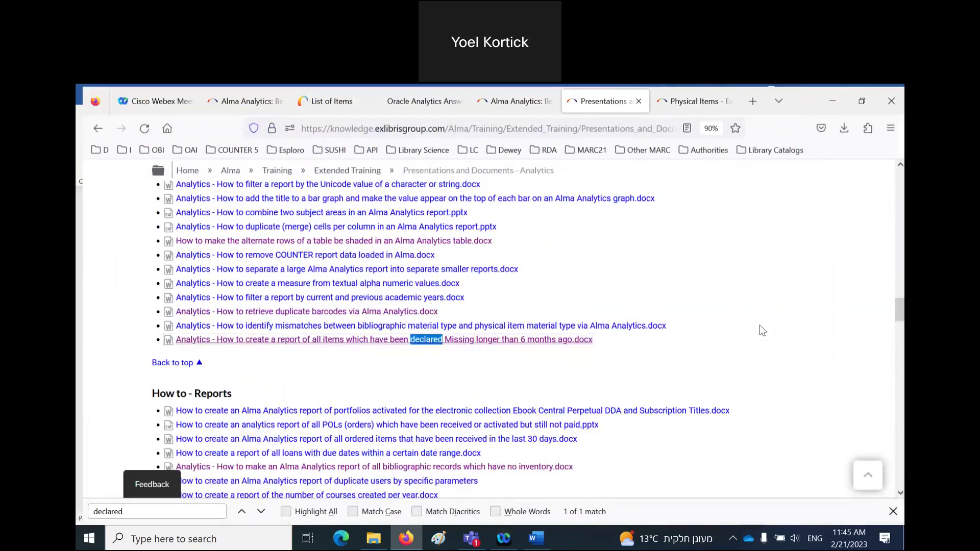
{"action": "key", "text": "ctrl+f"}
{"action": "type", "text": "time"}
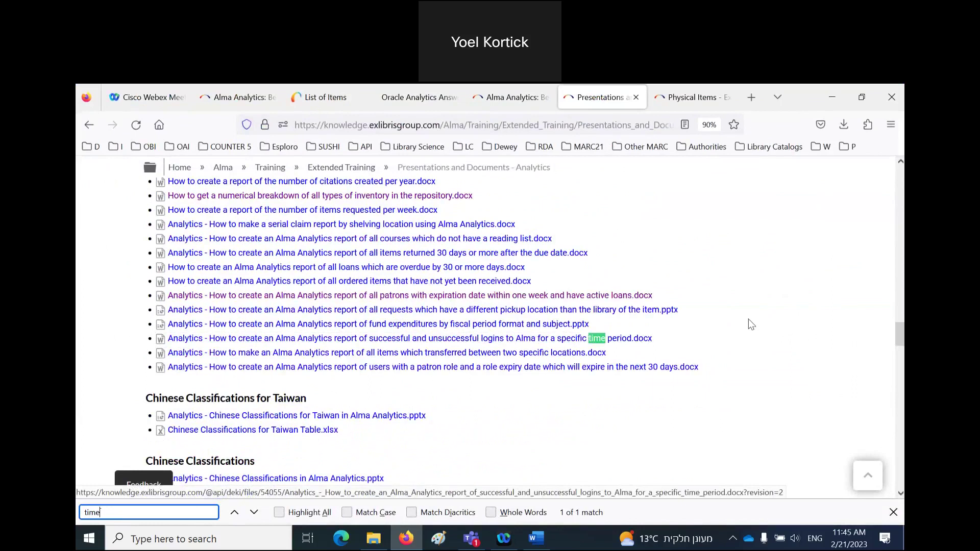
{"action": "type", "text": "stampadd"}
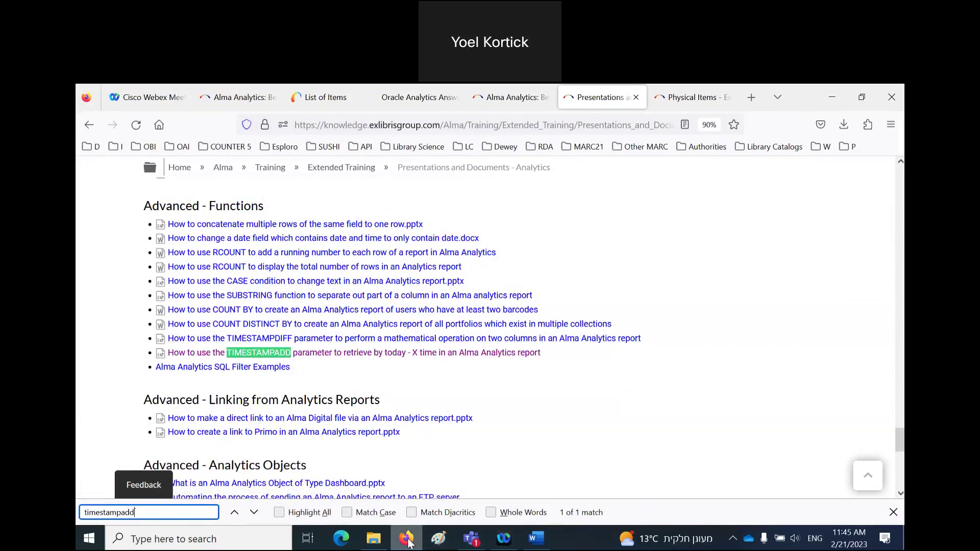
- Return to the Oracle Analytics results table and copy the barcode of the first item, Catalogue of the summer exhibition
{"action": "double_click", "coordinate": [803, 97]}
{"action": "left_click", "coordinate": [370, 160]}
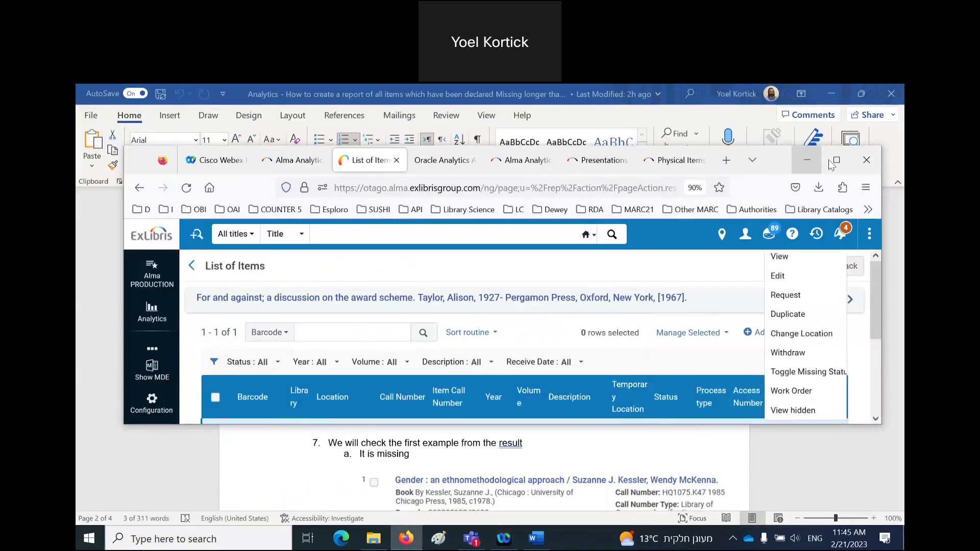
{"action": "key", "text": "ctrl+Tab"}
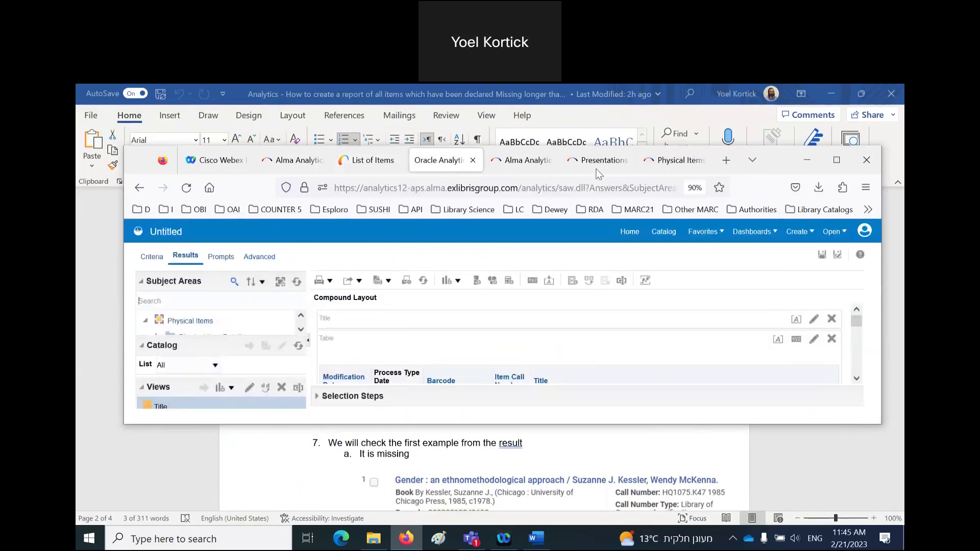
{"action": "left_click", "coordinate": [836, 159]}
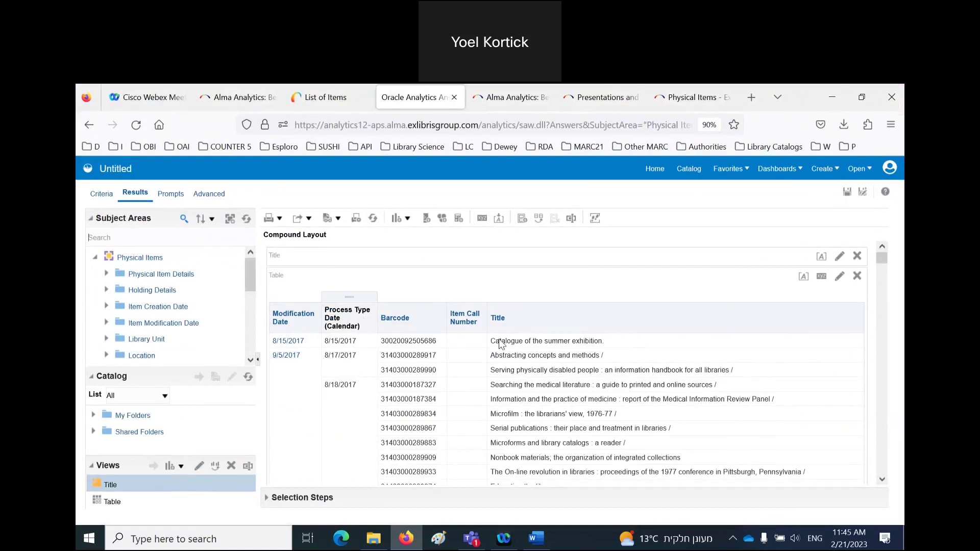
{"action": "left_click", "coordinate": [408, 341]}
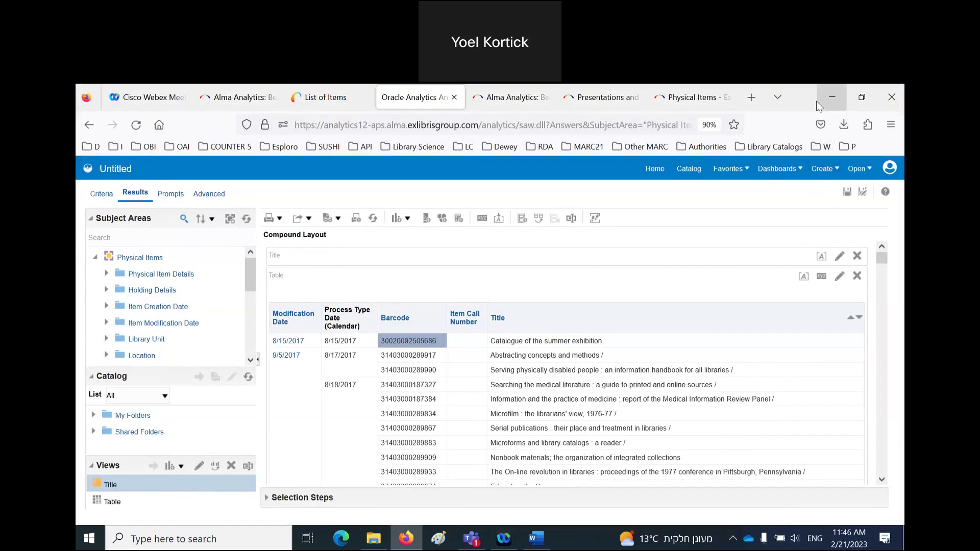
{"action": "left_click", "coordinate": [861, 97]}
{"action": "left_click", "coordinate": [373, 159]}
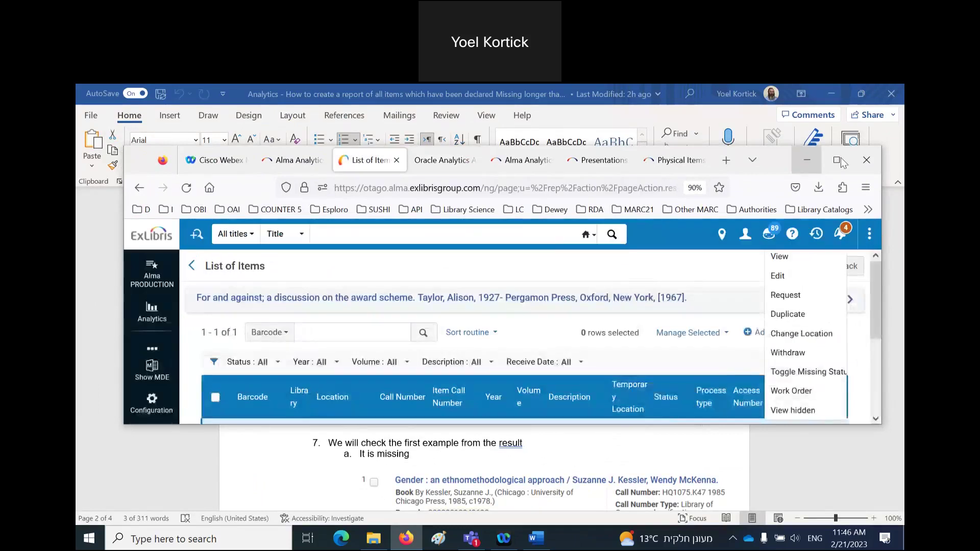
{"action": "left_click", "coordinate": [837, 160]}
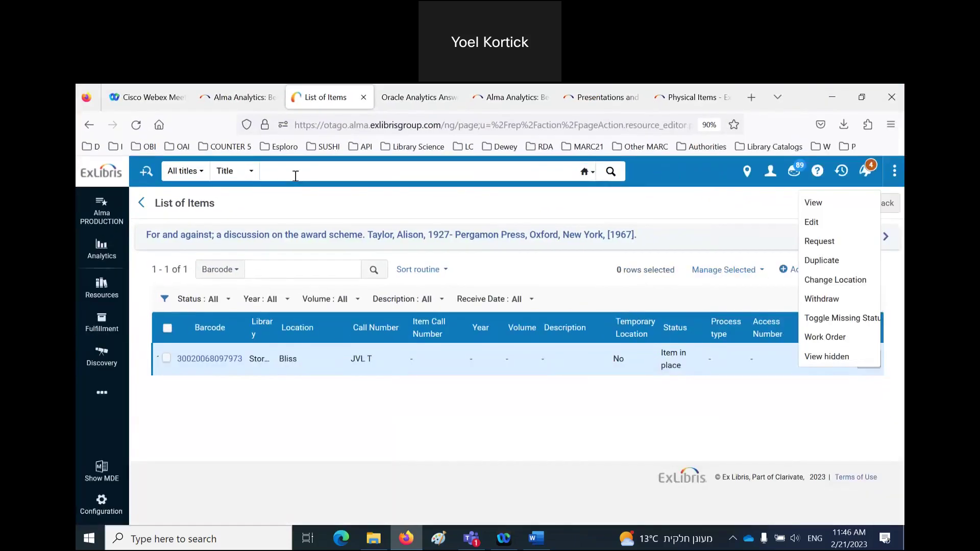
{"action": "left_click", "coordinate": [295, 175]}
{"action": "key", "text": "ctrl+v"}
{"action": "left_click", "coordinate": [245, 171]}
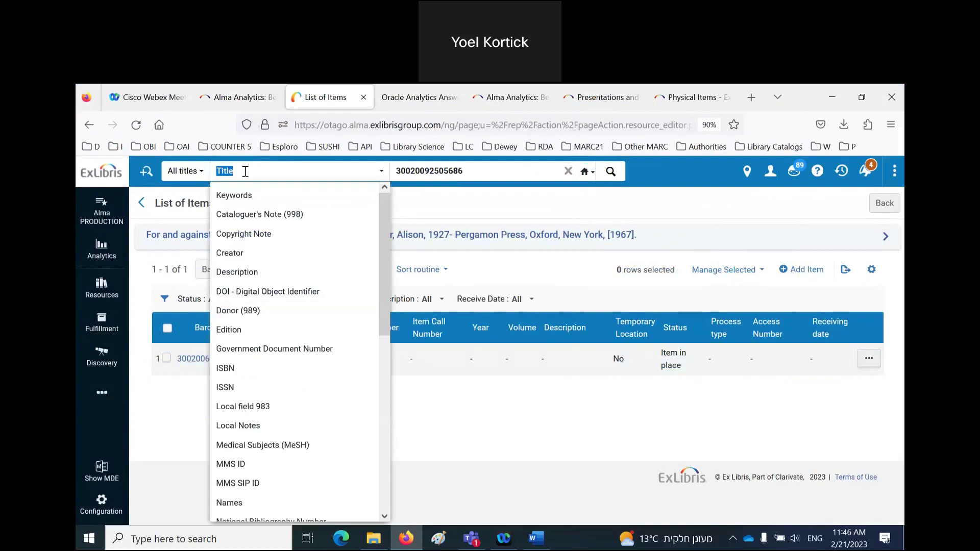
{"action": "type", "text": "bar"}
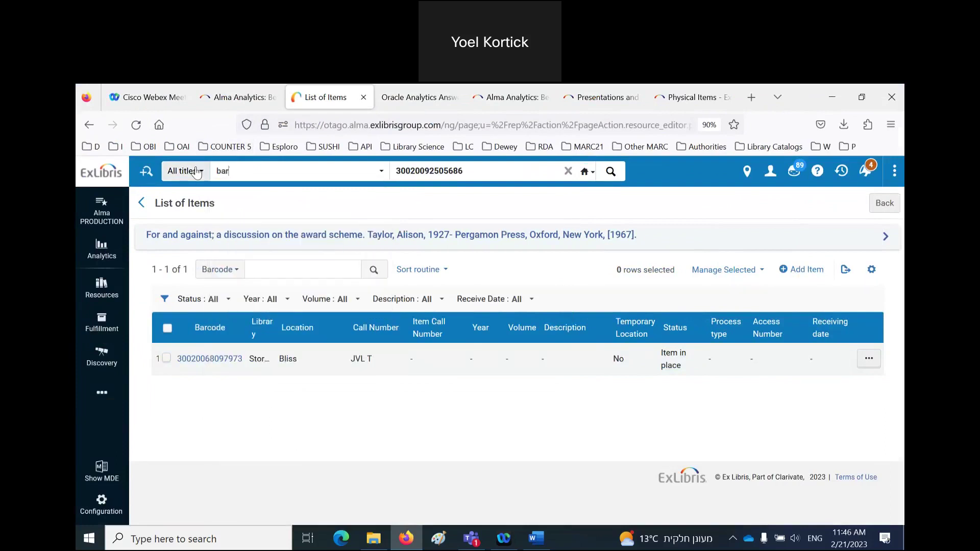
{"action": "left_click", "coordinate": [196, 172]}
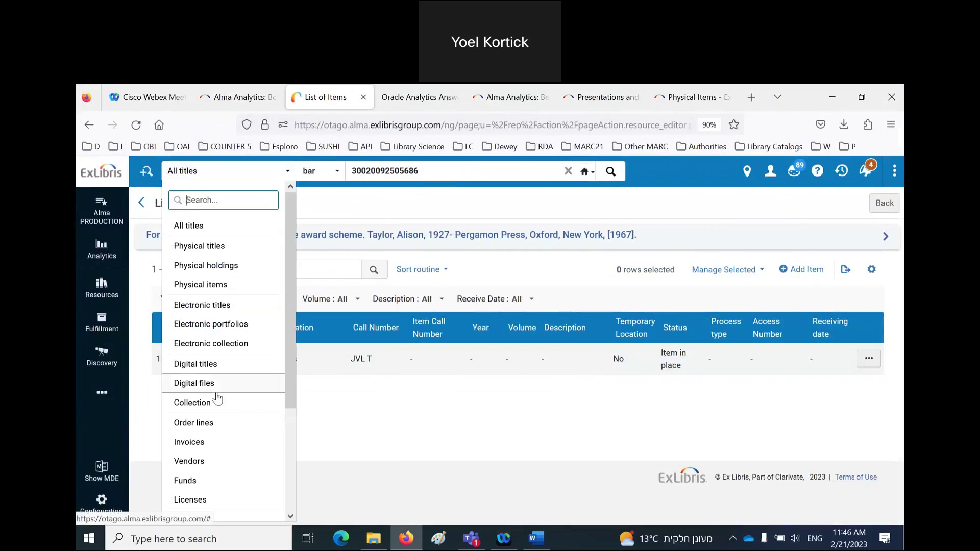
{"action": "left_click", "coordinate": [205, 285]}
{"action": "left_click", "coordinate": [266, 172]}
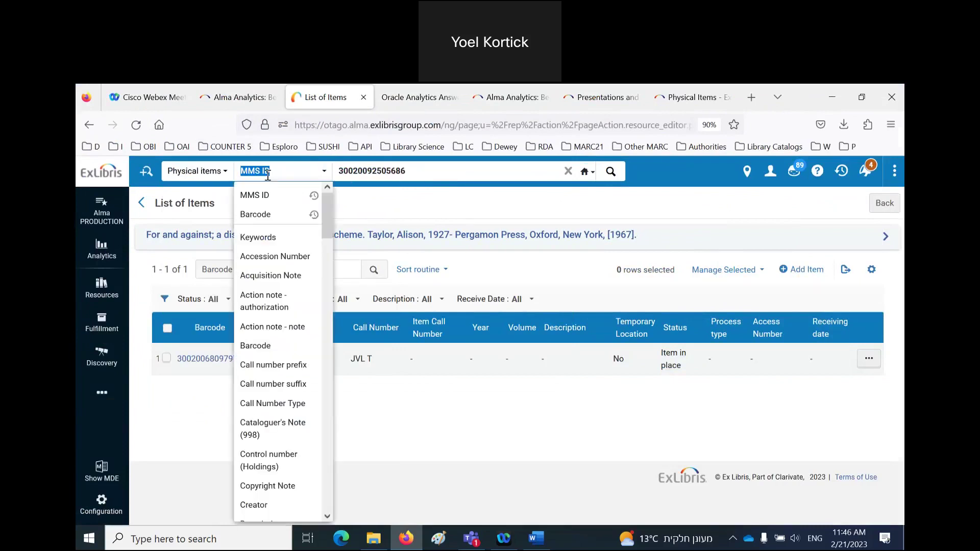
{"action": "left_click", "coordinate": [270, 213]}
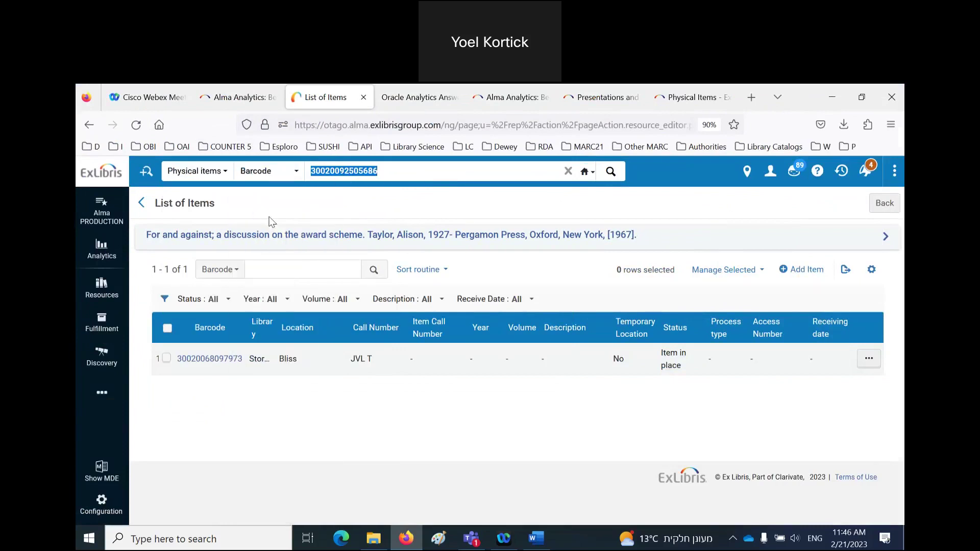
{"action": "left_click", "coordinate": [610, 171]}
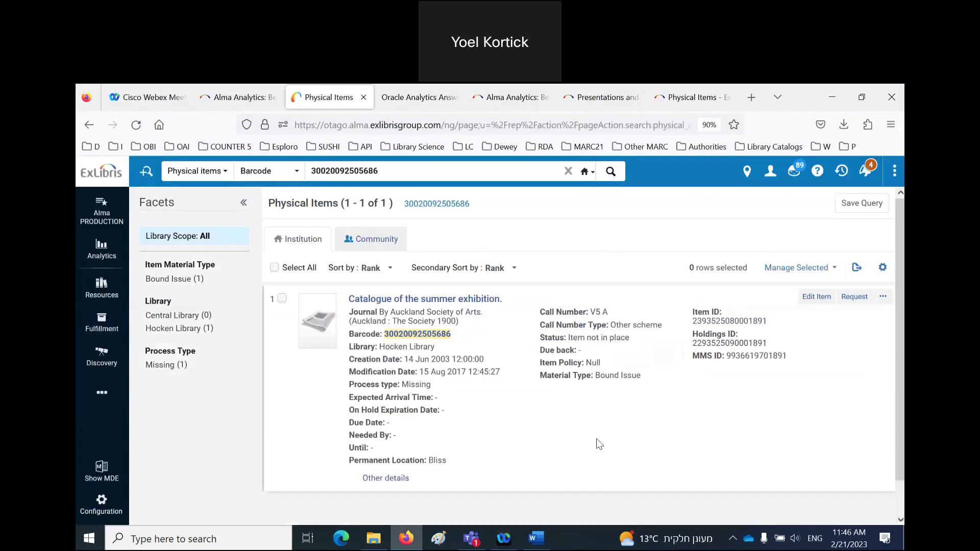
- Check the process type and modification date of the retrieved item Catalogue of the summer exhibition
{"action": "double_click", "coordinate": [414, 385]}
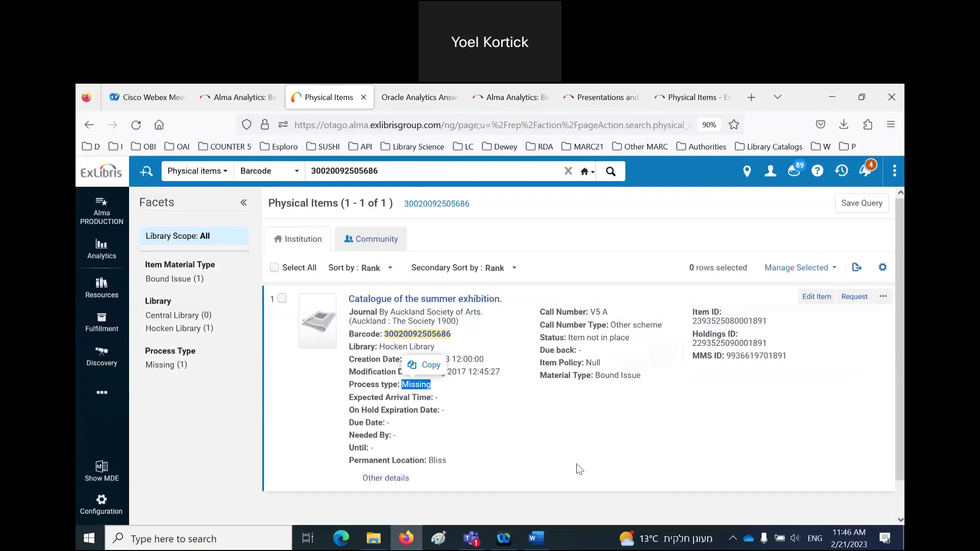
{"action": "double_click", "coordinate": [457, 372]}
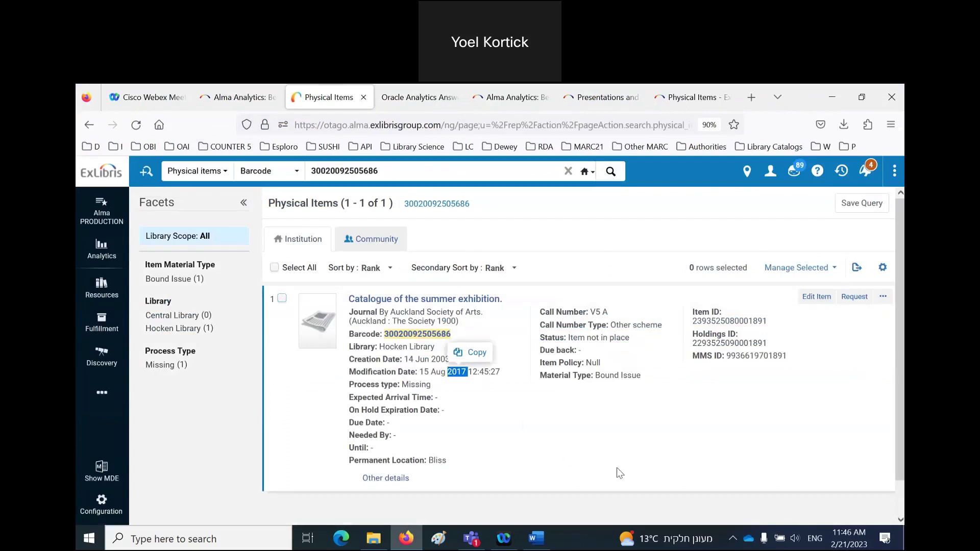
{"action": "left_click", "coordinate": [616, 467]}
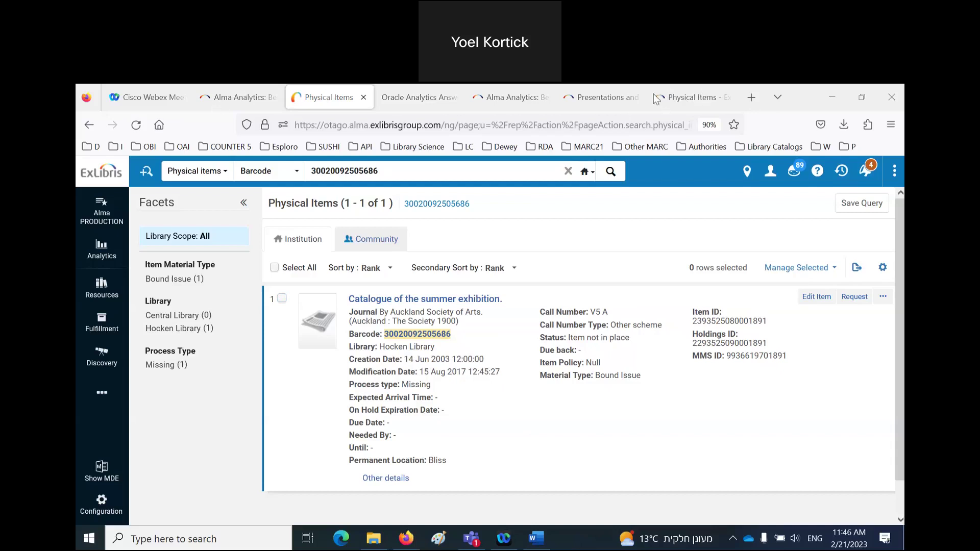
{"action": "left_click", "coordinate": [799, 90]}
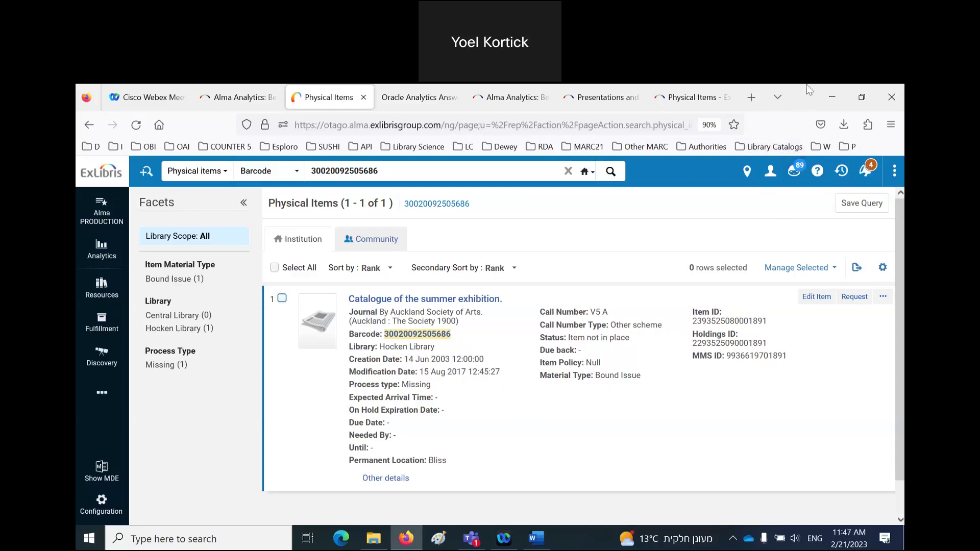
{"action": "left_click", "coordinate": [831, 97]}
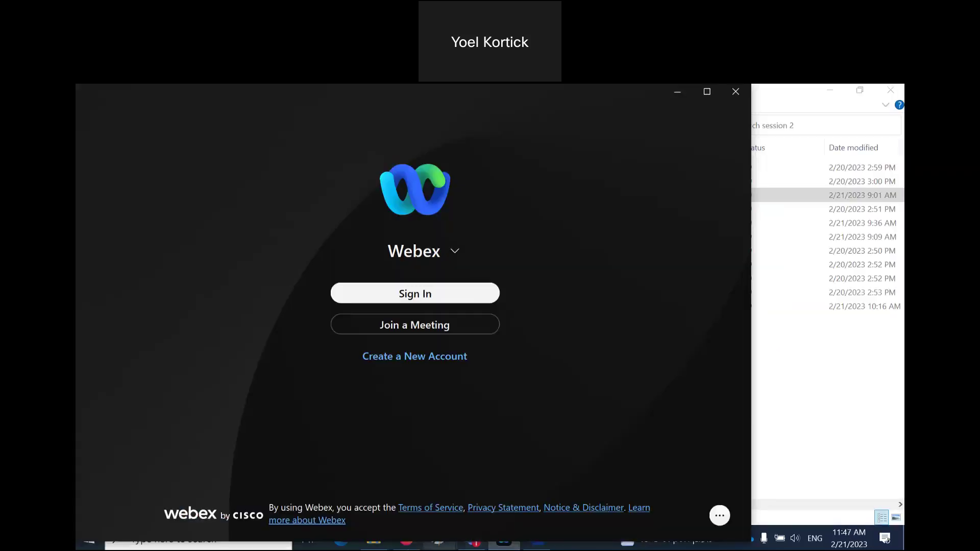
{"action": "left_click", "coordinate": [411, 548]}
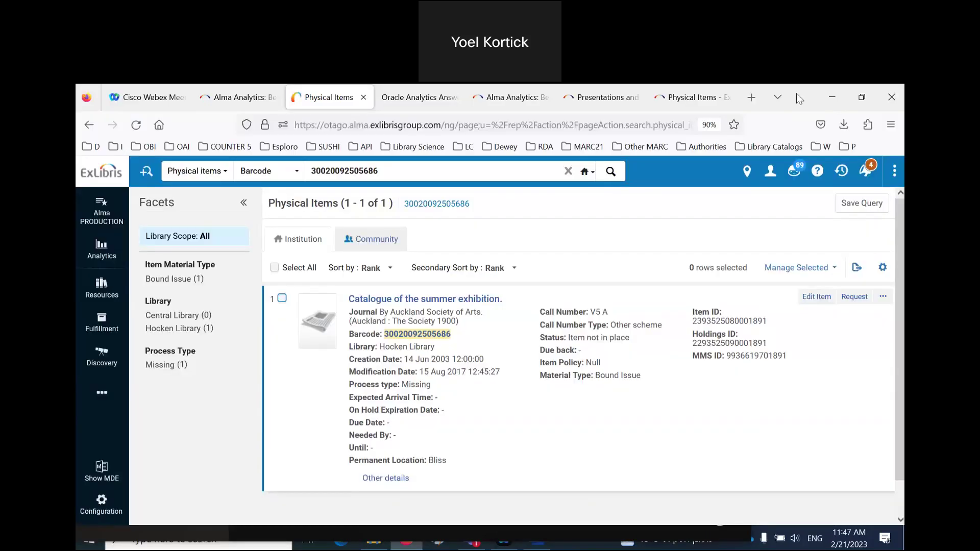
- Return to the Oracle Analytics analysis and add the Lifecycle field from Physical Item Details as the table's last column
{"action": "left_click", "coordinate": [860, 96]}
{"action": "key", "text": "ctrl+Tab"}
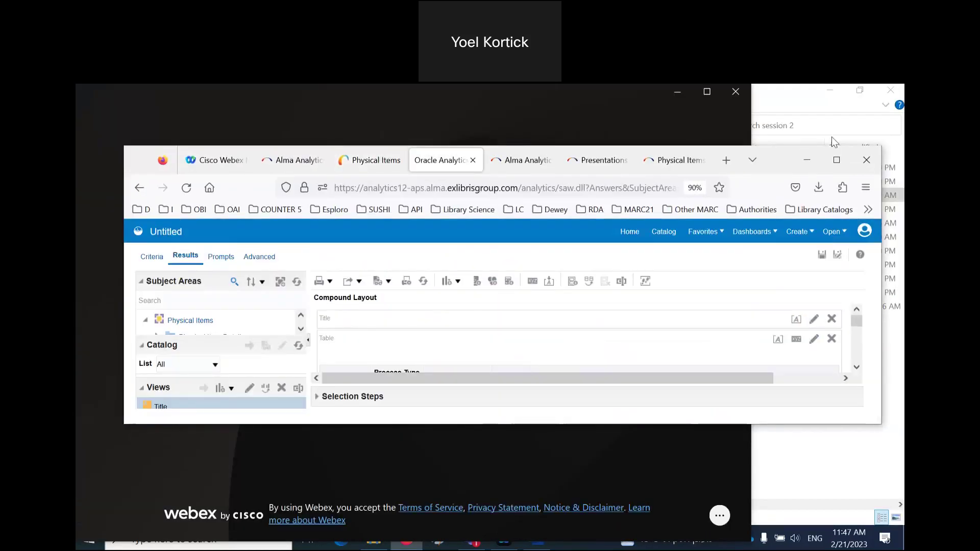
{"action": "left_click", "coordinate": [837, 160]}
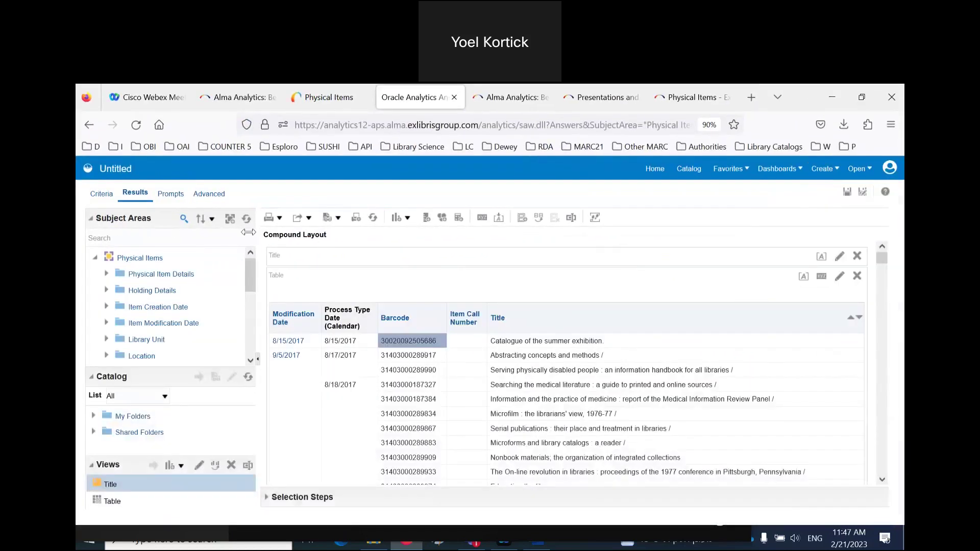
{"action": "left_click", "coordinate": [107, 274]}
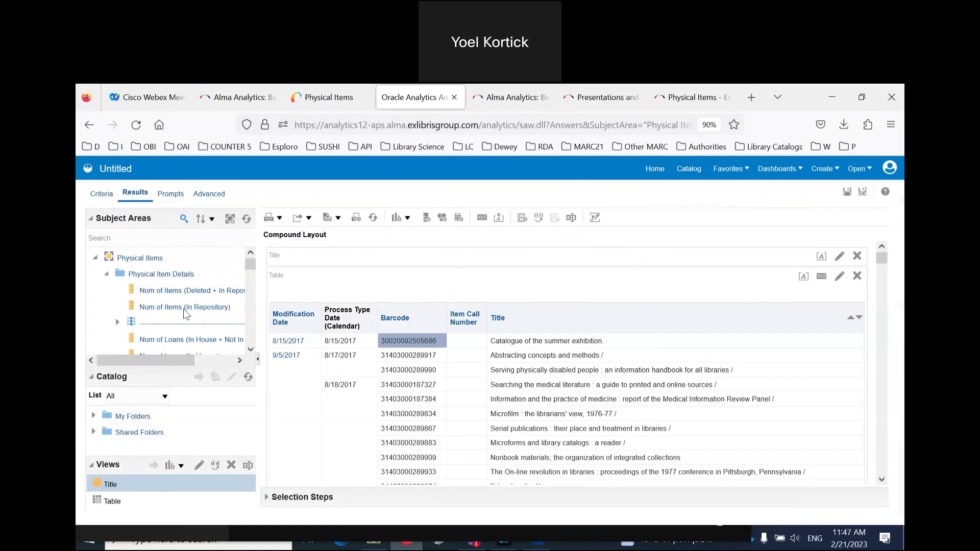
{"action": "scroll", "coordinate": [184, 313], "scroll_direction": "down", "scroll_amount": 10}
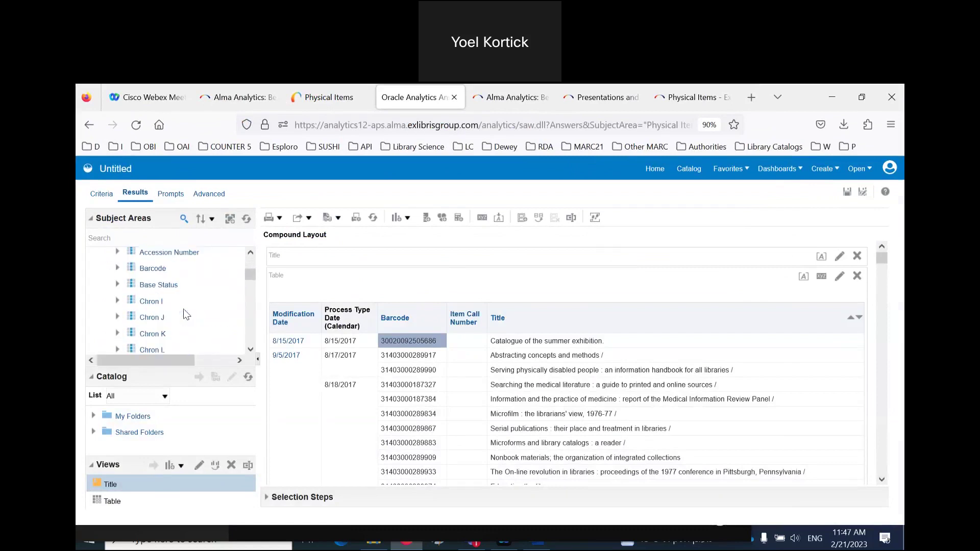
{"action": "scroll", "coordinate": [185, 312], "scroll_direction": "down", "scroll_amount": 7}
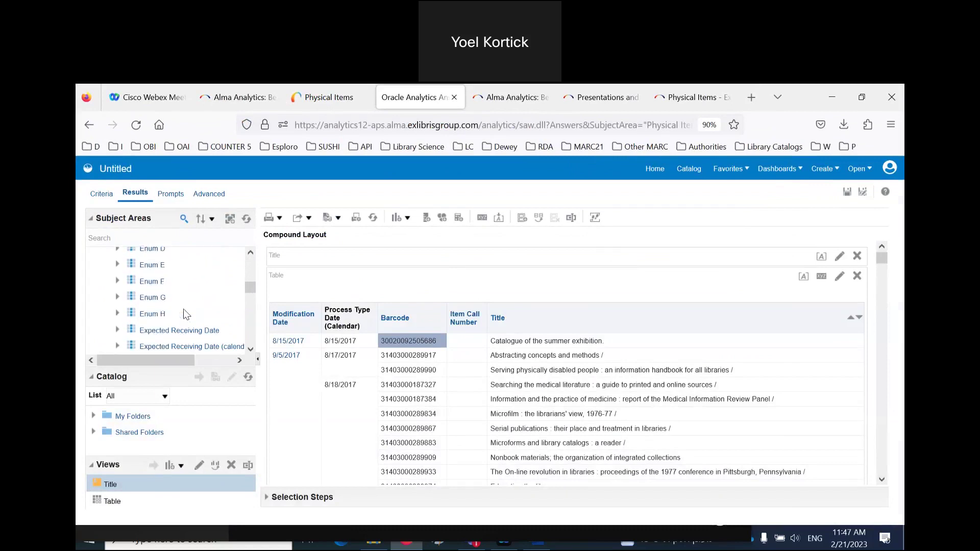
{"action": "scroll", "coordinate": [183, 309], "scroll_direction": "down", "scroll_amount": 5}
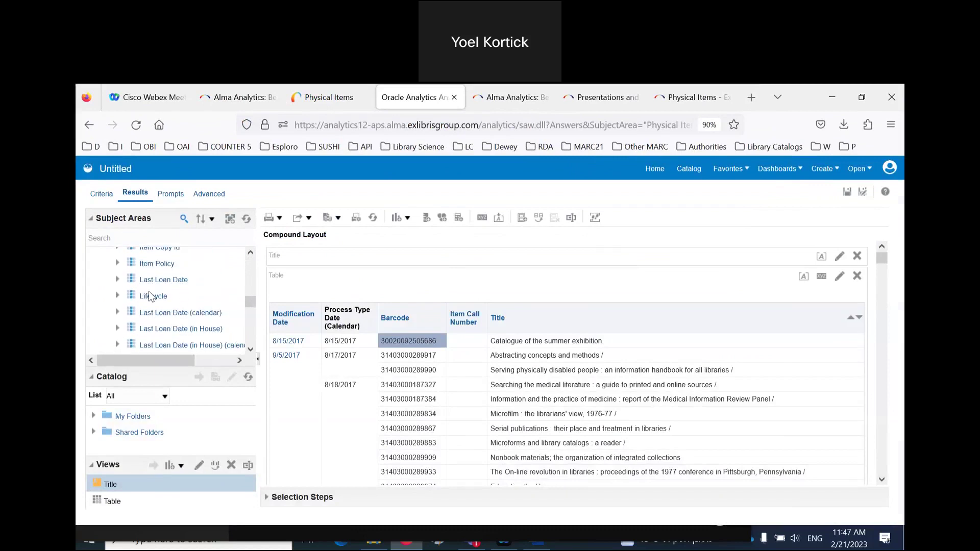
{"action": "left_click_drag", "start_coordinate": [149, 295], "coordinate": [809, 413]}
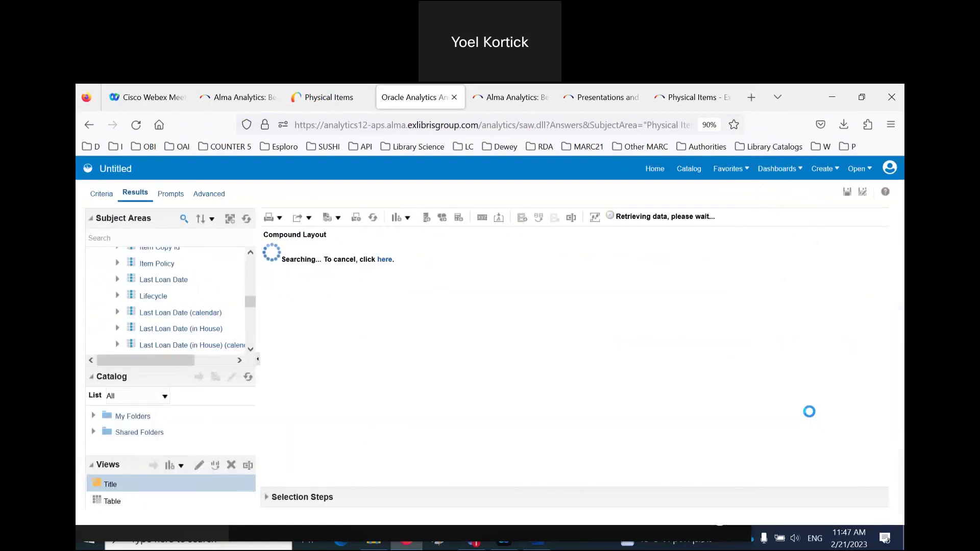
- Filter the Lifecycle column with "is equal to / is in" Active and display the updated results
{"action": "left_click", "coordinate": [101, 194]}
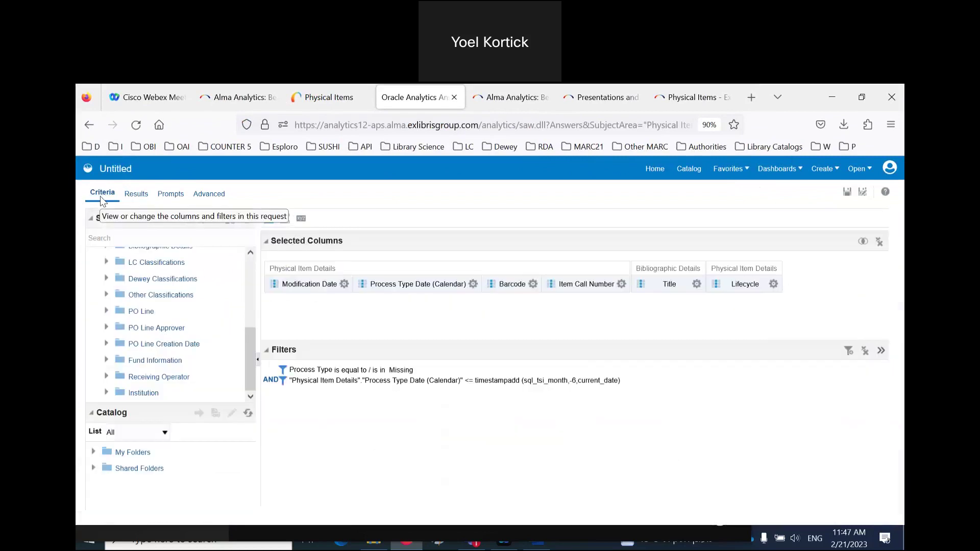
{"action": "left_click", "coordinate": [773, 283]}
{"action": "left_click", "coordinate": [813, 362]}
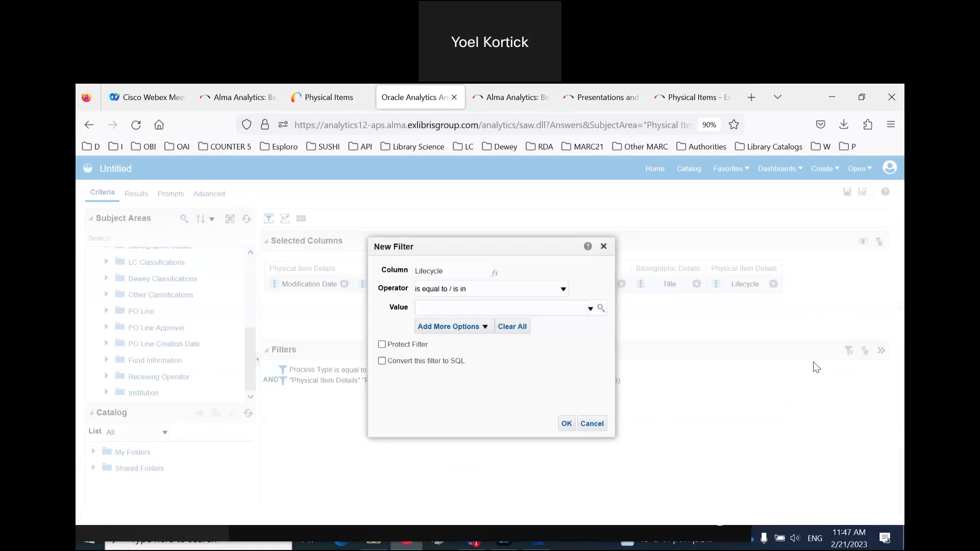
{"action": "left_click", "coordinate": [590, 309]}
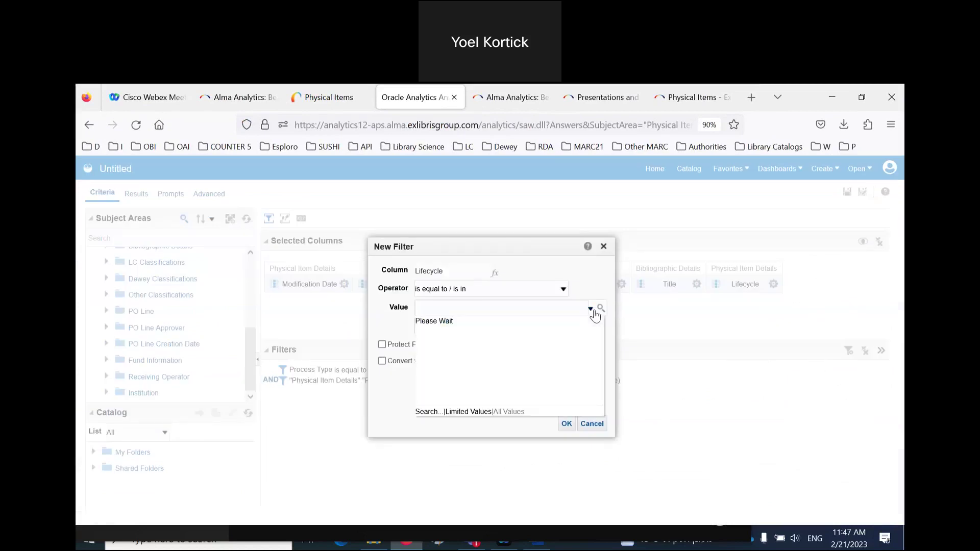
{"action": "left_click", "coordinate": [426, 340]}
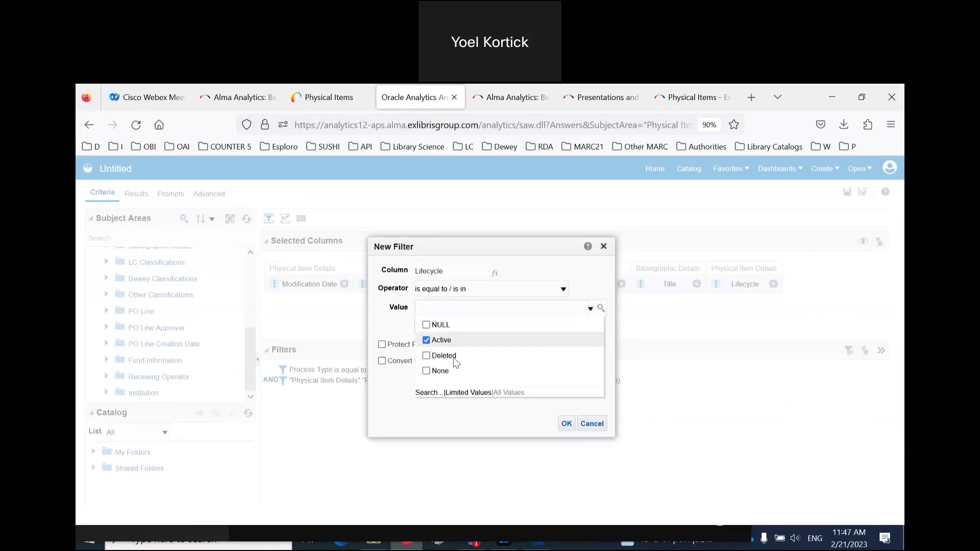
{"action": "left_click", "coordinate": [566, 424]}
{"action": "left_click", "coordinate": [134, 194]}
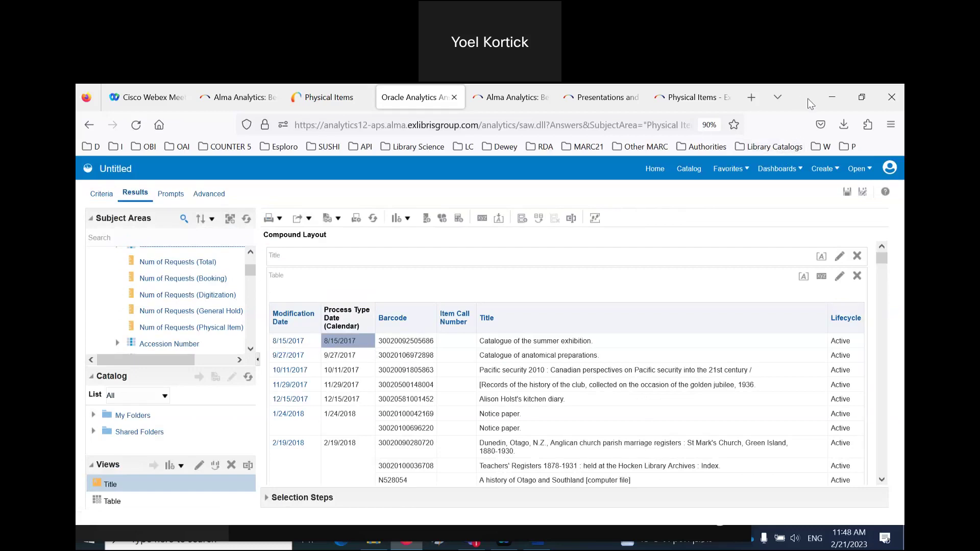
- Back in Alma, limit the item search to Item Material Type Bound Issue and open the bibliographic record of Catalogue of the summer exhibition
{"action": "left_click", "coordinate": [861, 98]}
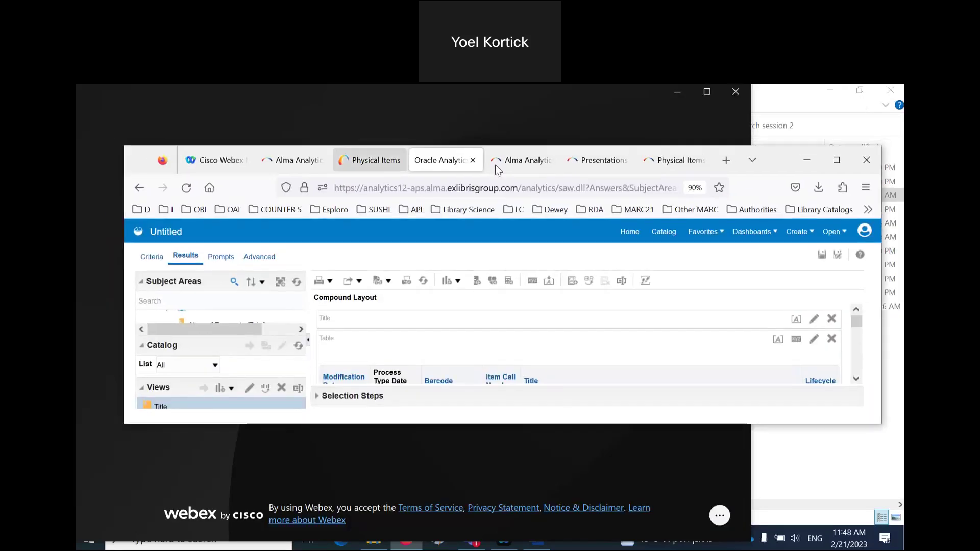
{"action": "key", "text": "ctrl+Page_Up"}
{"action": "left_click", "coordinate": [837, 161]}
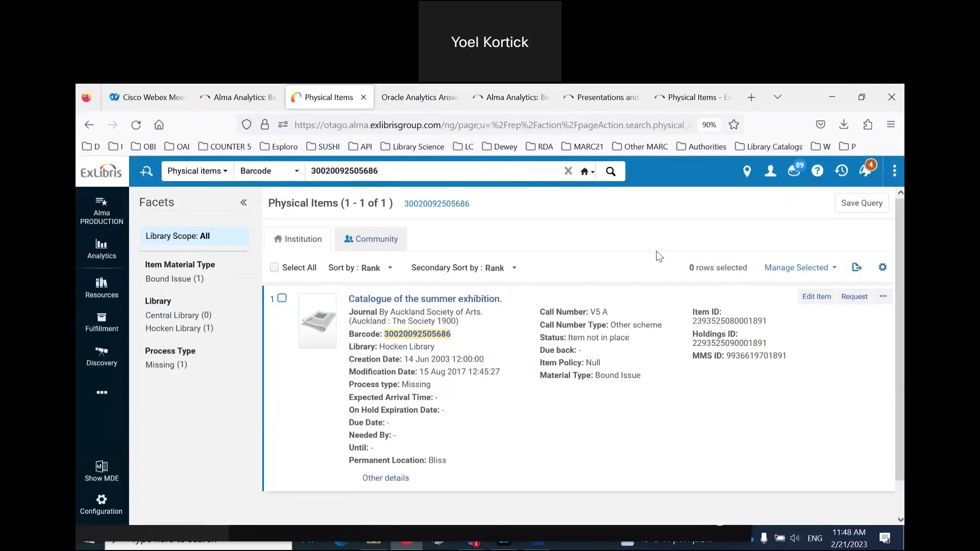
{"action": "double_click", "coordinate": [371, 312]}
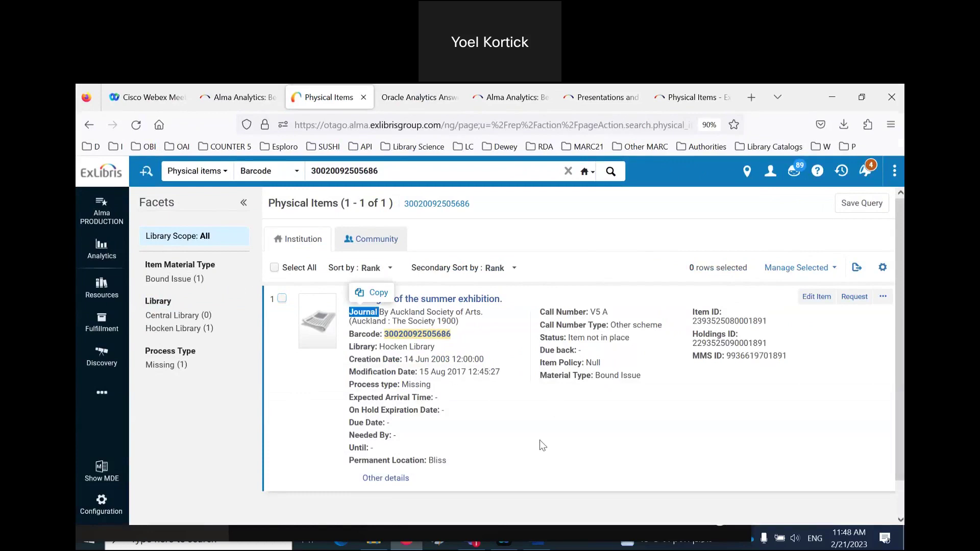
{"action": "left_click", "coordinate": [171, 281]}
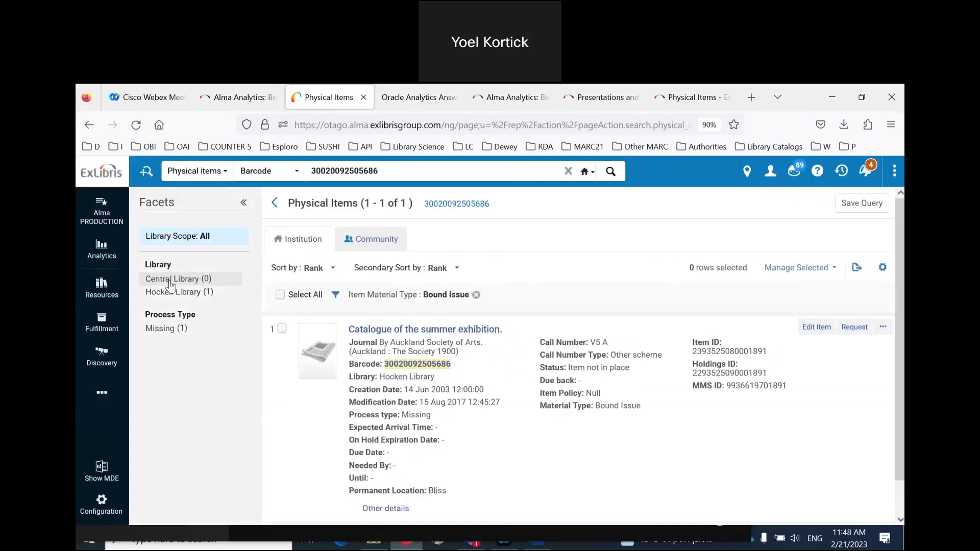
{"action": "left_click", "coordinate": [389, 332]}
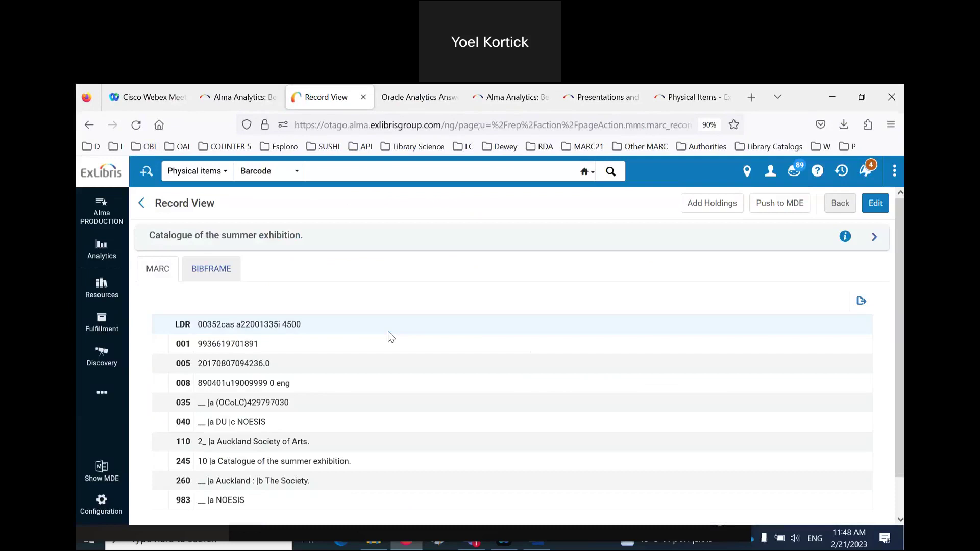
- Search all titles by Title for "the" and expand the Material Type facet to its full list of values
{"action": "scroll", "coordinate": [391, 337], "scroll_direction": "down", "scroll_amount": 2}
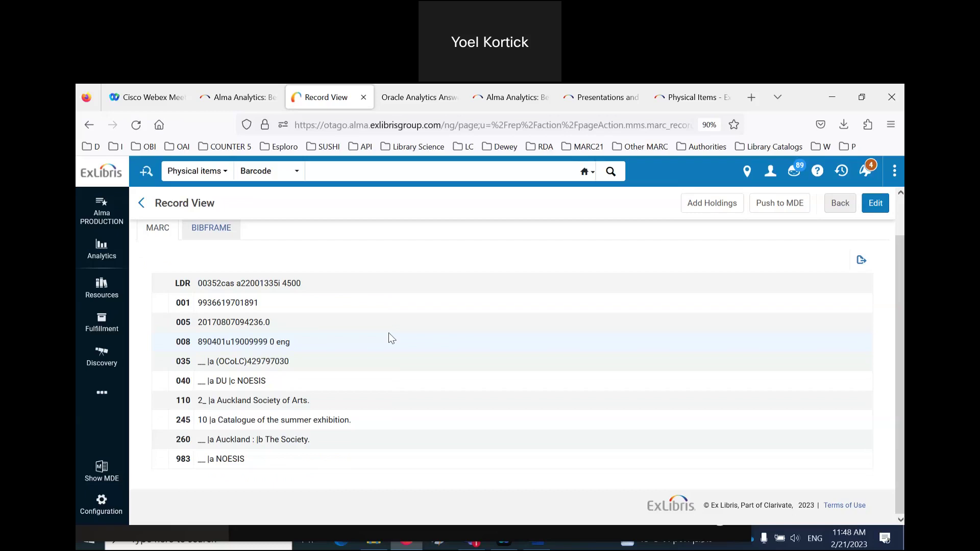
{"action": "left_click", "coordinate": [206, 171]}
{"action": "left_click", "coordinate": [234, 227]}
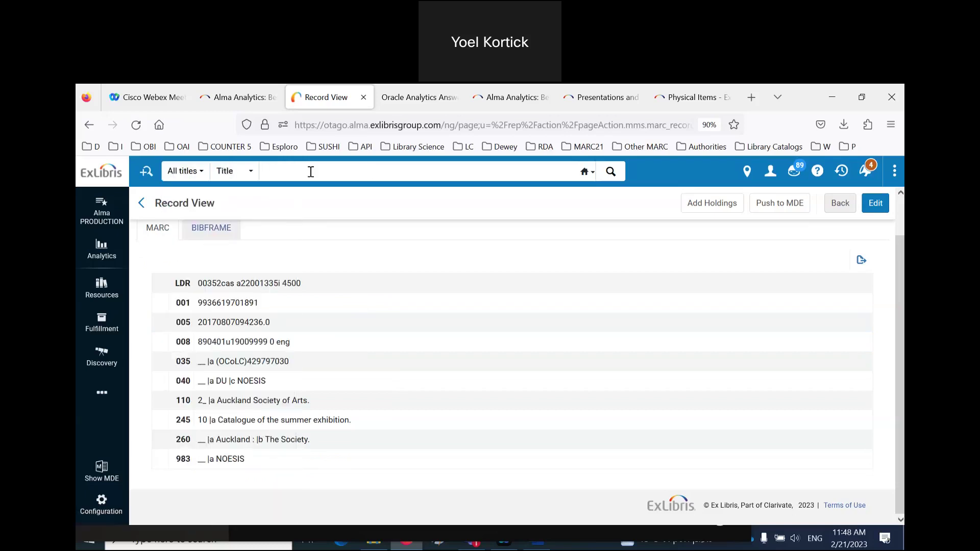
{"action": "left_click", "coordinate": [310, 171]}
{"action": "type", "text": "the"}
{"action": "key", "text": "Return"}
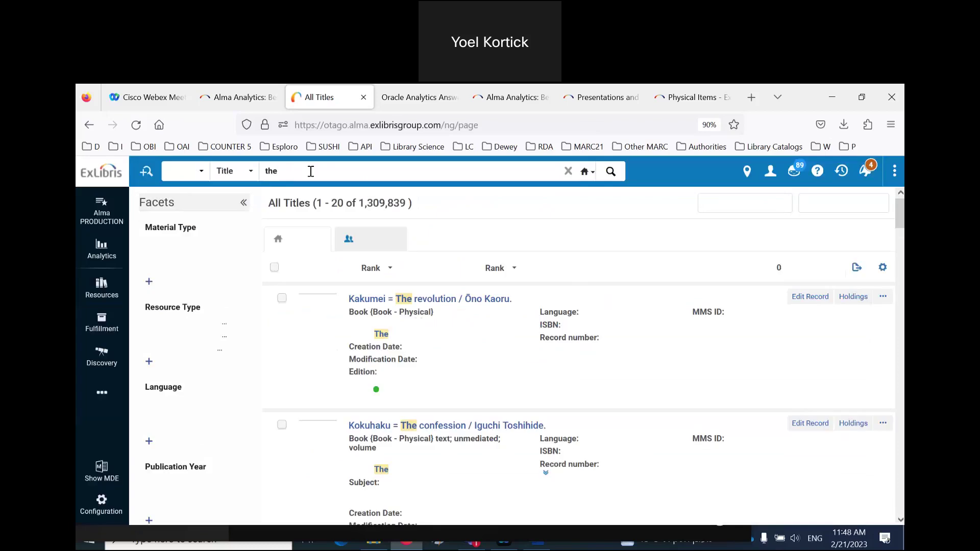
{"action": "left_click", "coordinate": [162, 280]}
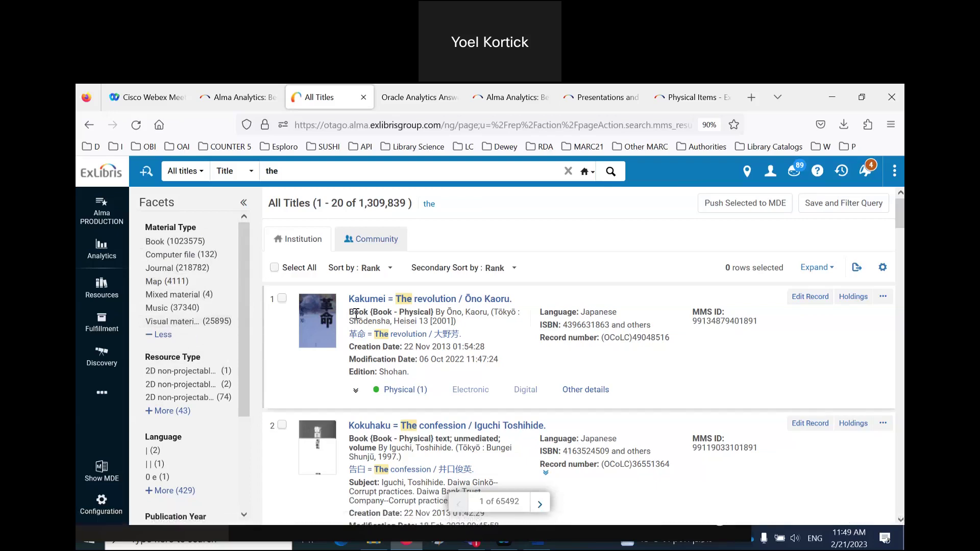
- Open the item list of the first title, Kakumei = The revolution, and open its only item in the Physical Item Editor
{"action": "left_click", "coordinate": [882, 301]}
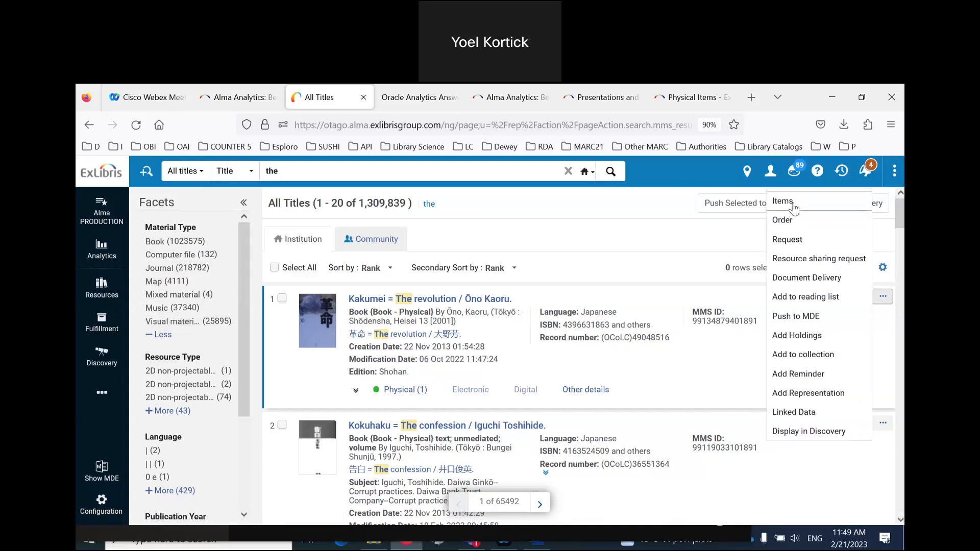
{"action": "left_click", "coordinate": [783, 202]}
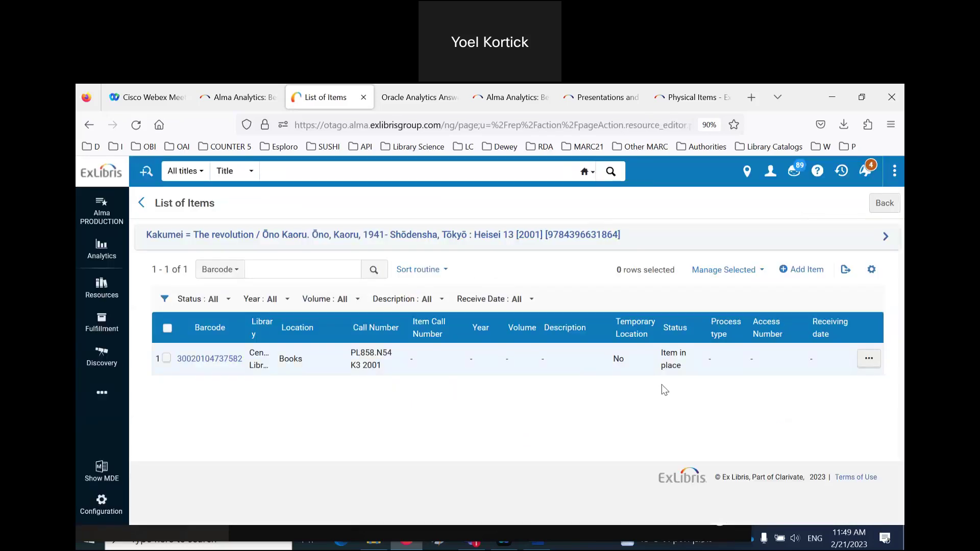
{"action": "left_click", "coordinate": [867, 360]}
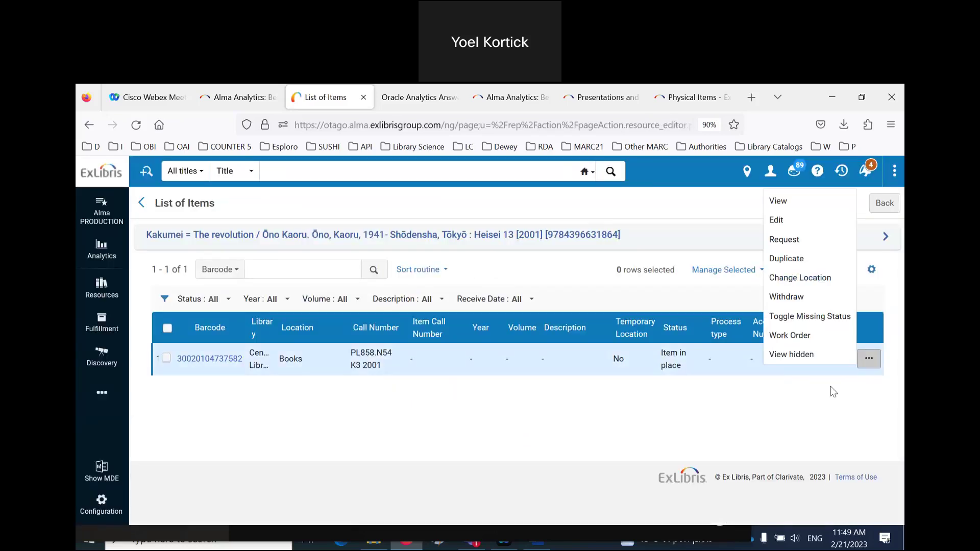
{"action": "left_click", "coordinate": [778, 222]}
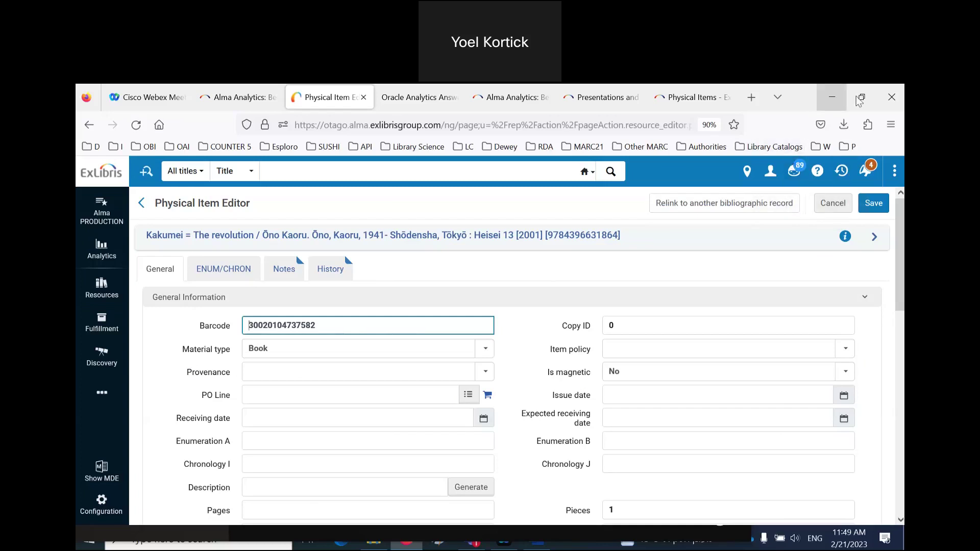
- Reduce the browser window from full size and start a web search for "BK" from the Physical Items documentation page
{"action": "left_click", "coordinate": [862, 97]}
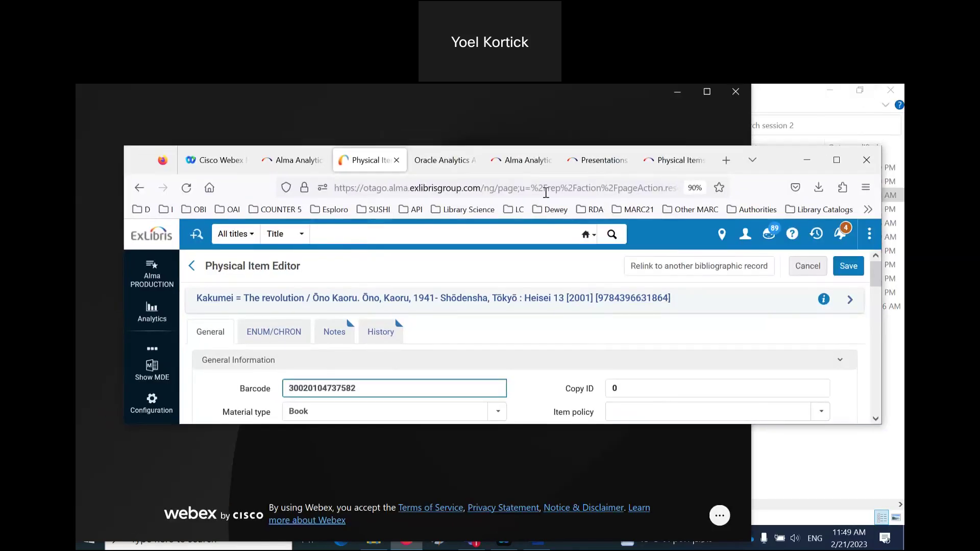
{"action": "left_click", "coordinate": [457, 188]}
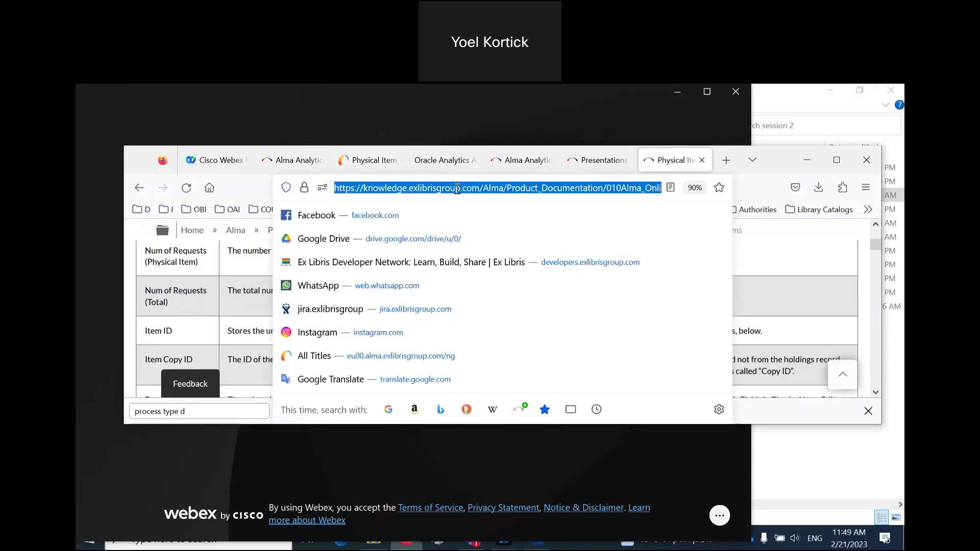
{"action": "type", "text": "BK"}
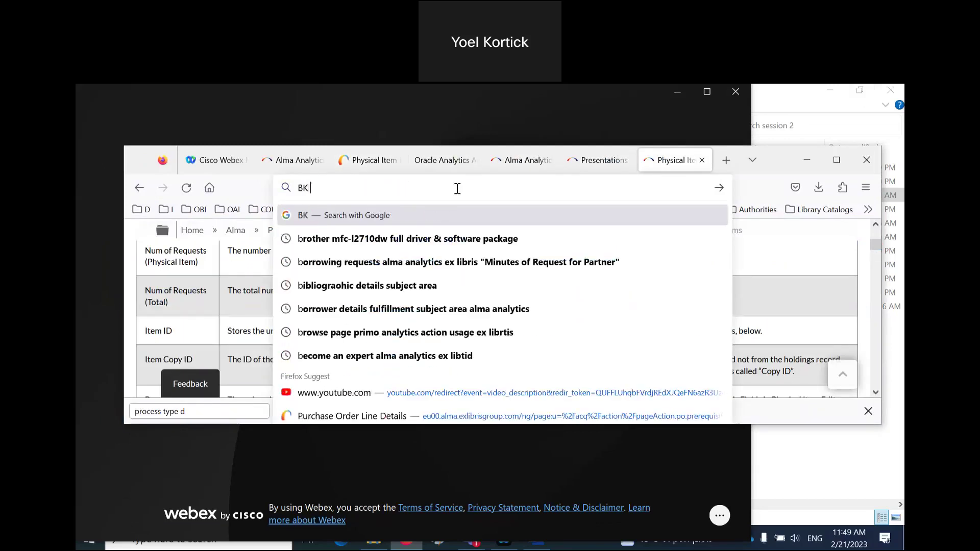
- Search Google for "BK VM MX type alma ex libris material"
{"action": "type", "text": " VM M"}
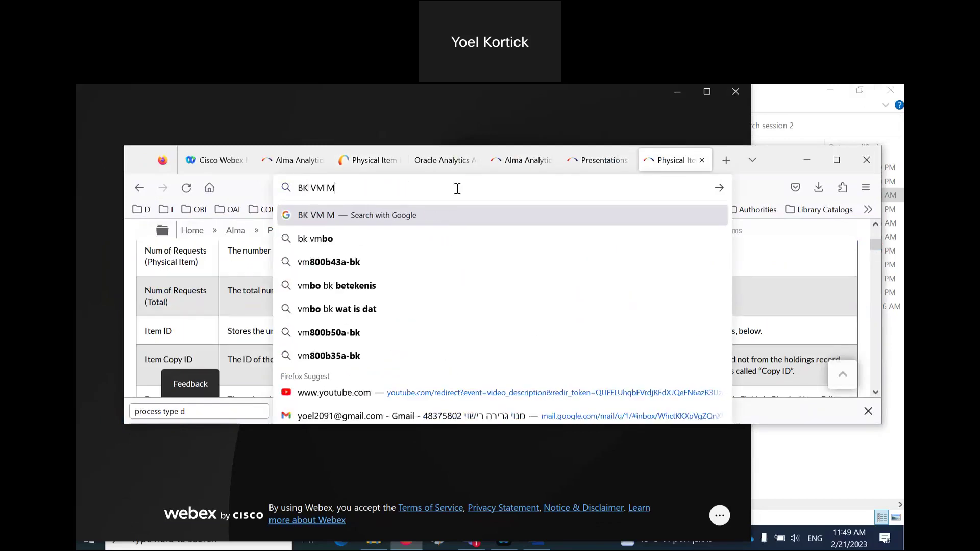
{"action": "type", "text": "X form"}
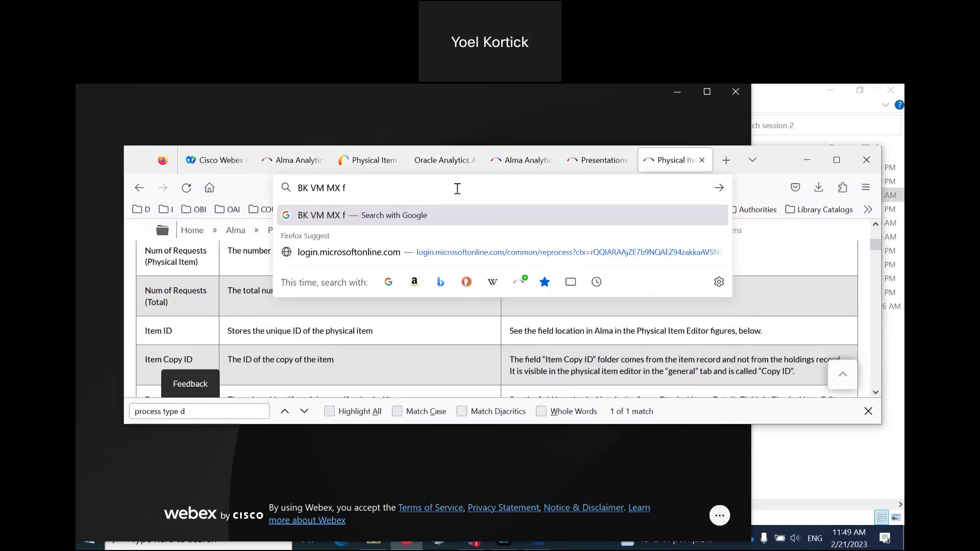
{"action": "key", "text": "BackSpace"}
{"action": "key", "text": "BackSpace"}
{"action": "key", "text": "BackSpace"}
{"action": "key", "text": "BackSpace"}
{"action": "type", "text": "type alma ex "}
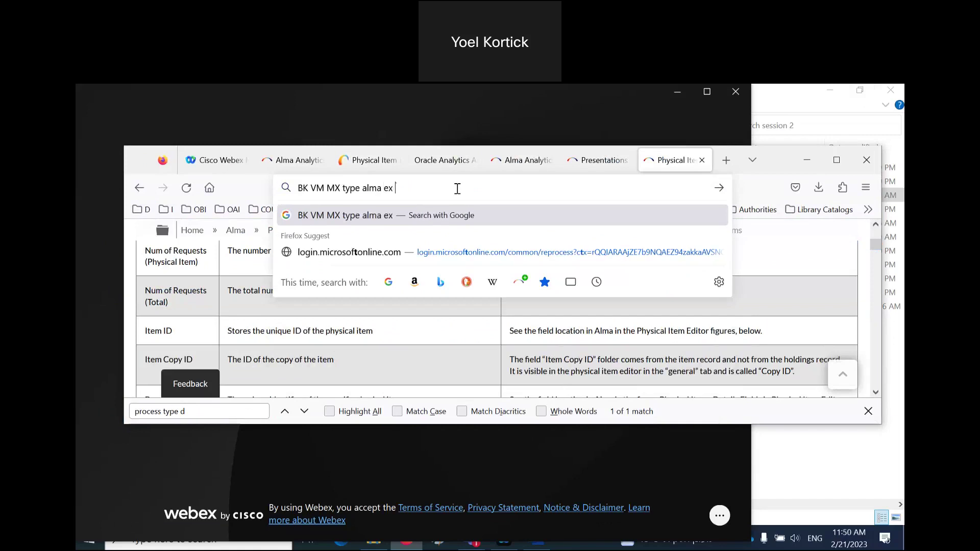
{"action": "type", "text": "libris material"}
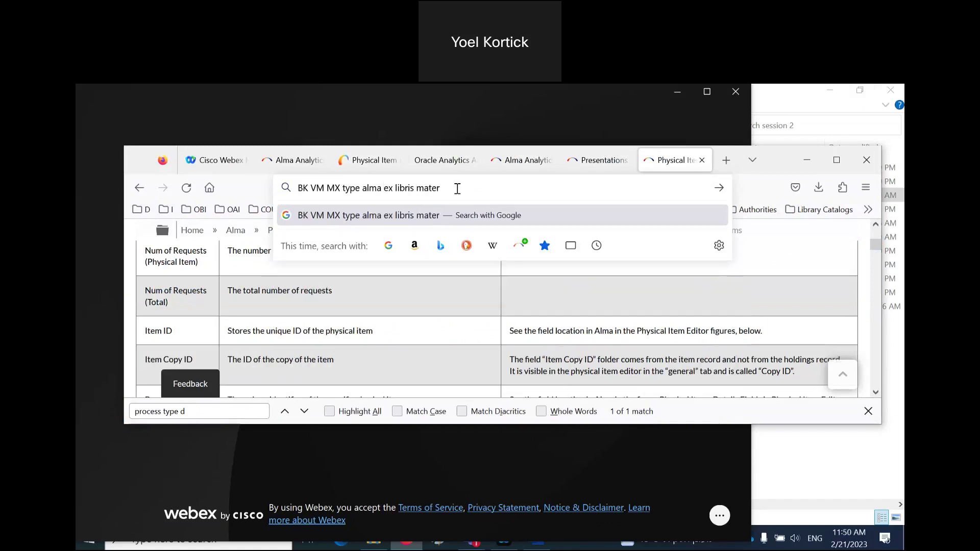
{"action": "key", "text": "Return"}
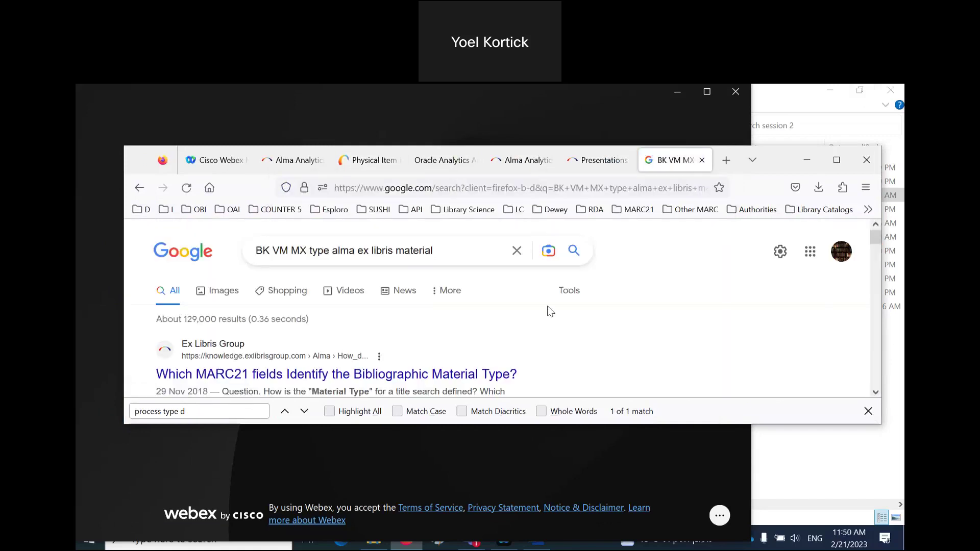
- Open the results "Which MARC21 fields Identify the Bibliographic Material Type?" and "Searching in Alma" in separate new browser tabs
{"action": "scroll", "coordinate": [573, 332], "scroll_direction": "down", "scroll_amount": 3}
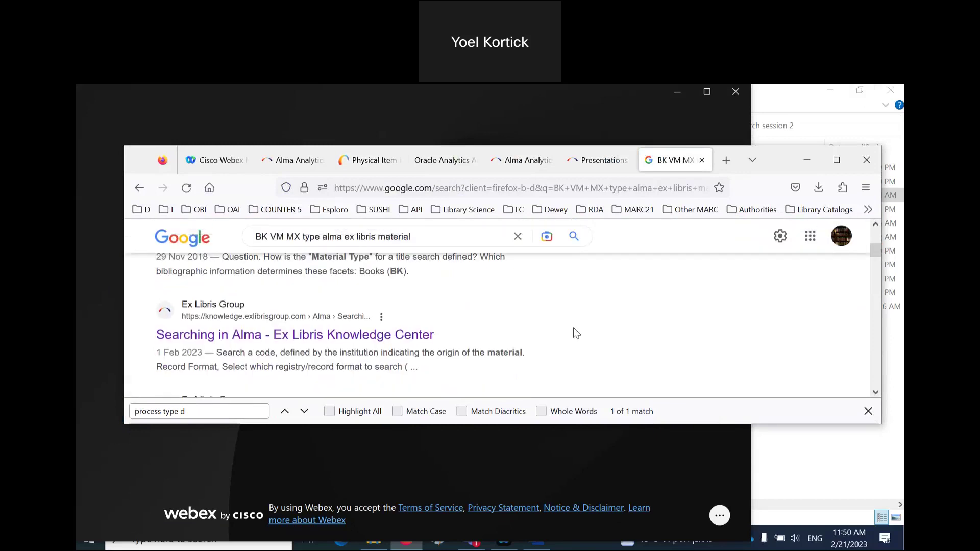
{"action": "scroll", "coordinate": [573, 327], "scroll_direction": "up", "scroll_amount": 2}
{"action": "right_click", "coordinate": [411, 306]}
{"action": "left_click", "coordinate": [437, 320]}
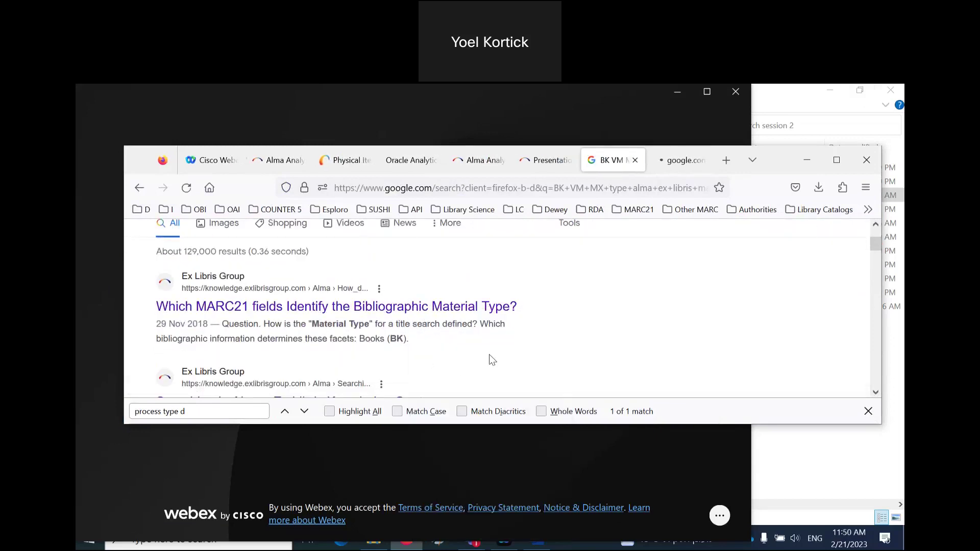
{"action": "scroll", "coordinate": [491, 358], "scroll_direction": "down", "scroll_amount": 2}
{"action": "right_click", "coordinate": [406, 340]}
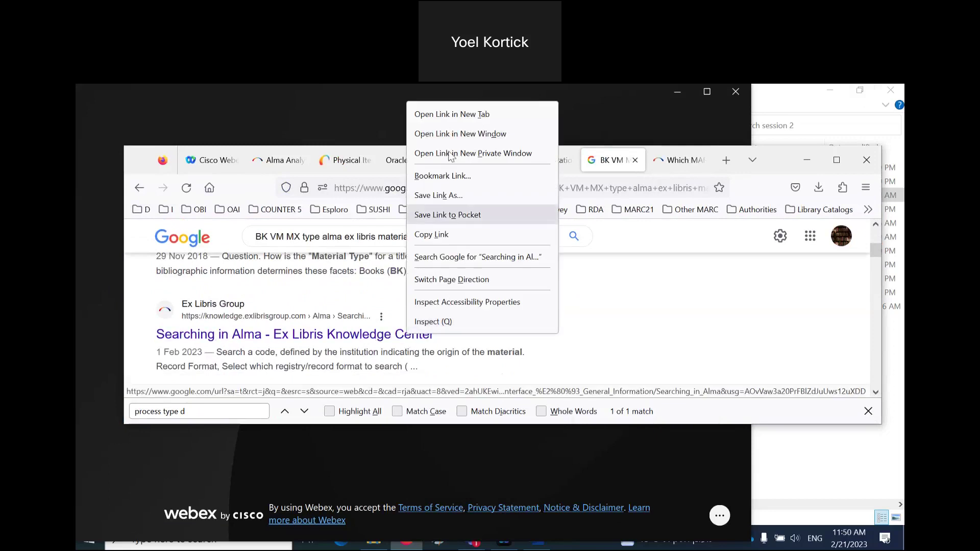
{"action": "left_click", "coordinate": [423, 106]}
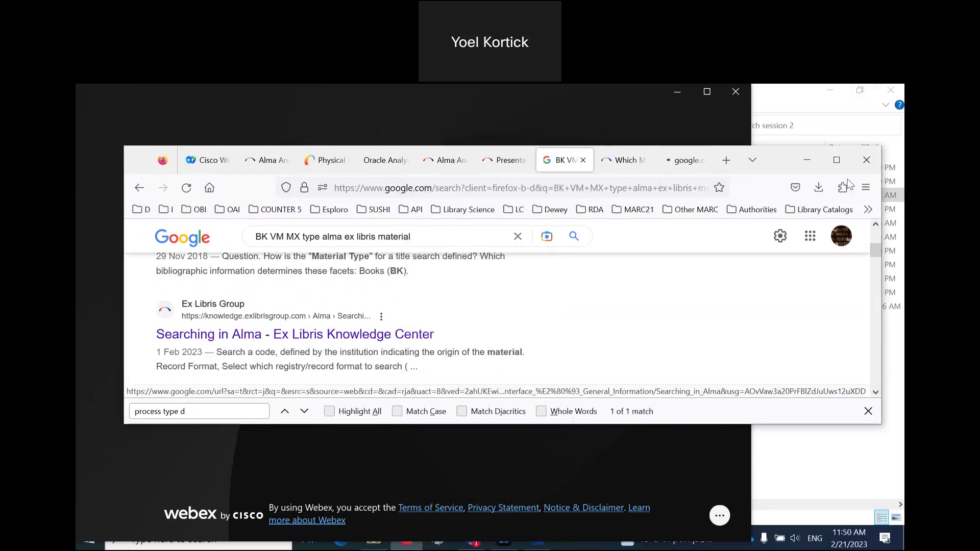
- From the MARC21 fields article, open the linked "Material Types in Search Results" help page and maximize the browser window
{"action": "left_click", "coordinate": [625, 160]}
{"action": "scroll", "coordinate": [626, 350], "scroll_direction": "down", "scroll_amount": 7}
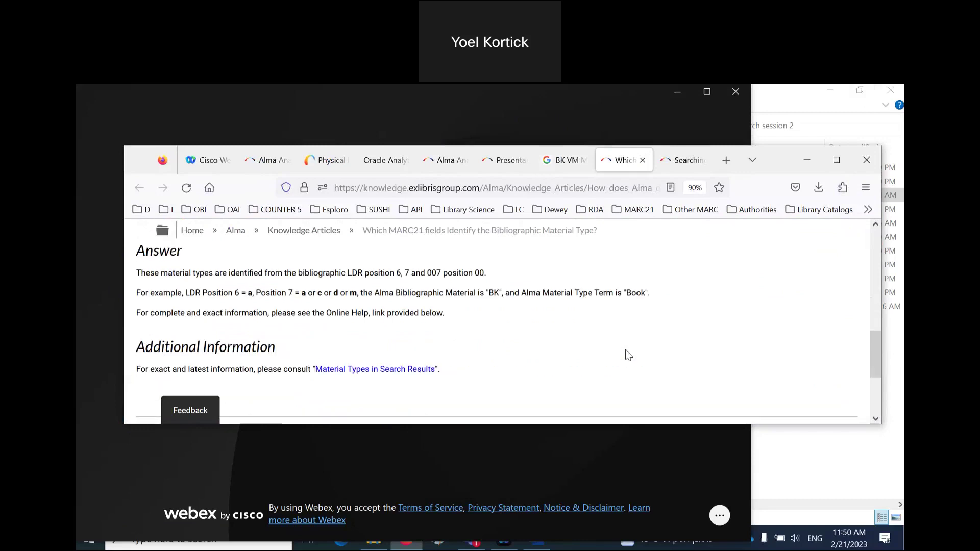
{"action": "left_click", "coordinate": [384, 370]}
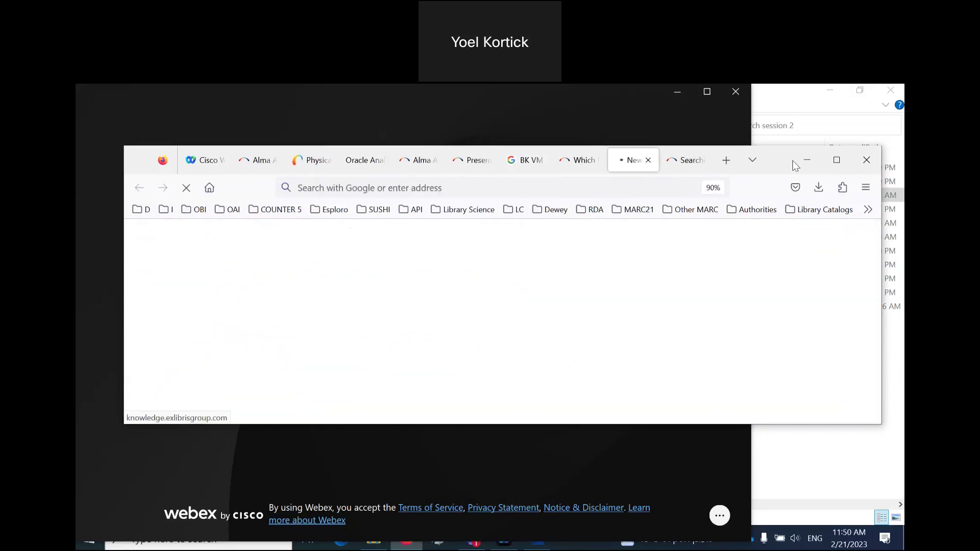
{"action": "left_click", "coordinate": [836, 160]}
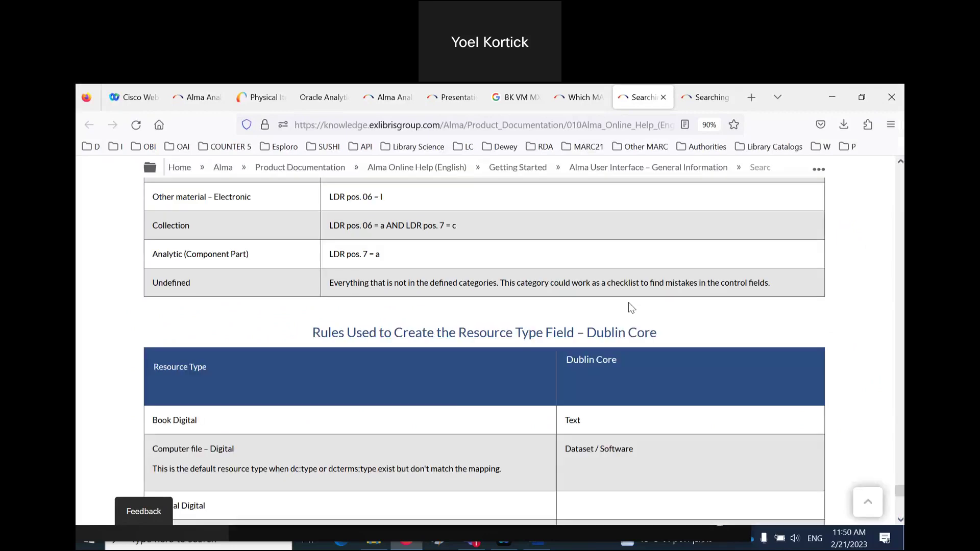
- Find "MX" on the Searching in Alma page and read the material type list under Scope of the Bibliographic Format
{"action": "scroll", "coordinate": [629, 308], "scroll_direction": "down", "scroll_amount": 3}
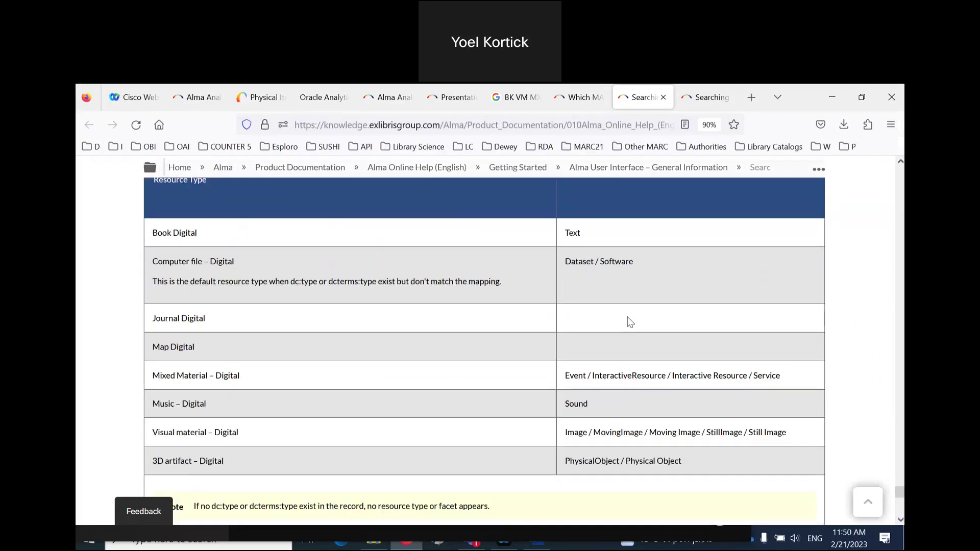
{"action": "key", "text": "ctrl+f"}
{"action": "type", "text": "M"}
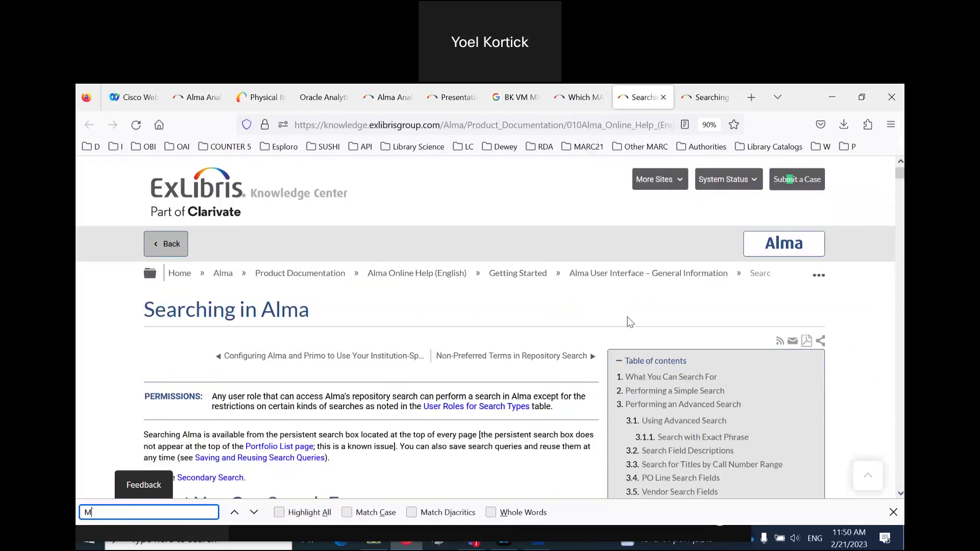
{"action": "type", "text": "X"}
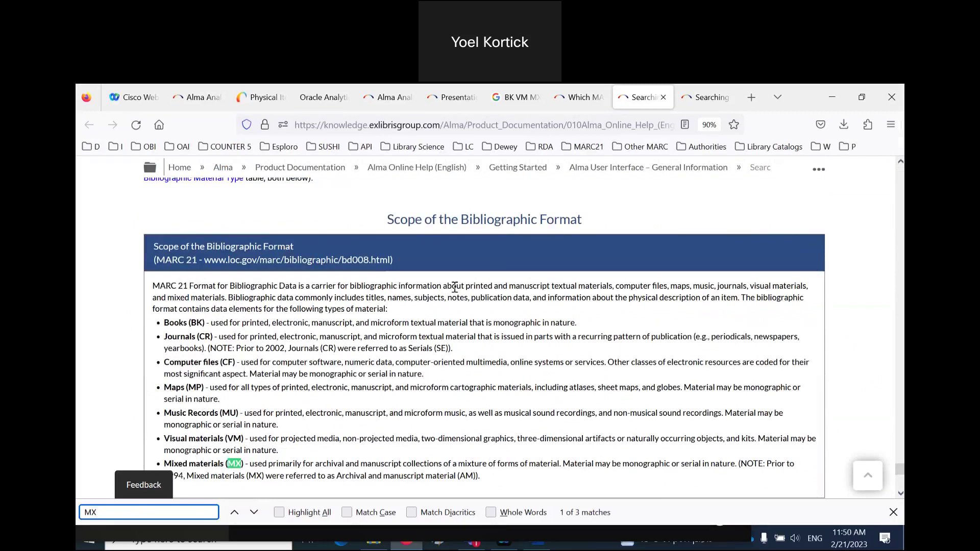
{"action": "scroll", "coordinate": [437, 307], "scroll_direction": "down", "scroll_amount": 2}
{"action": "left_click", "coordinate": [239, 378]}
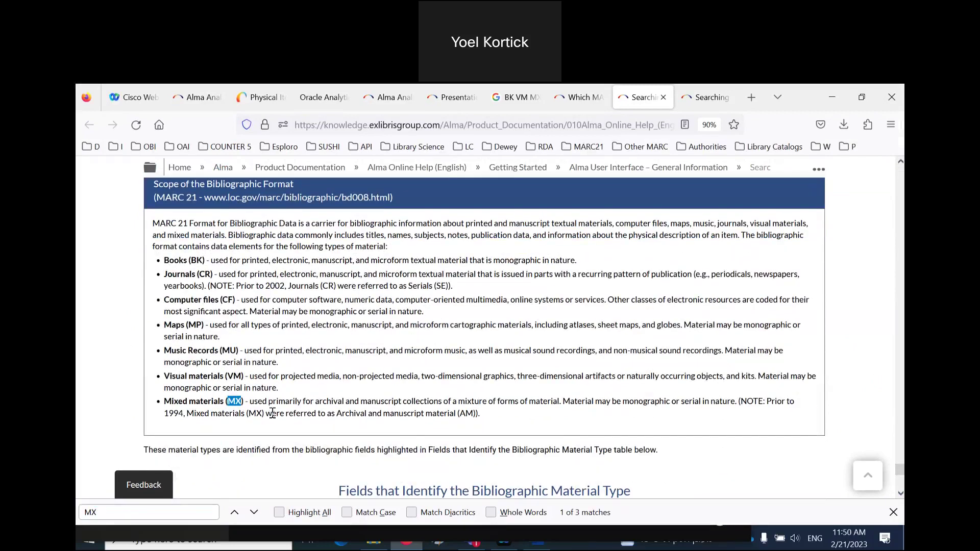
- In the Fields that Identify the Bibliographic Material Type table, examine the Journal row's material code and LDR position 6 and 7 values
{"action": "scroll", "coordinate": [316, 393], "scroll_direction": "down", "scroll_amount": 10}
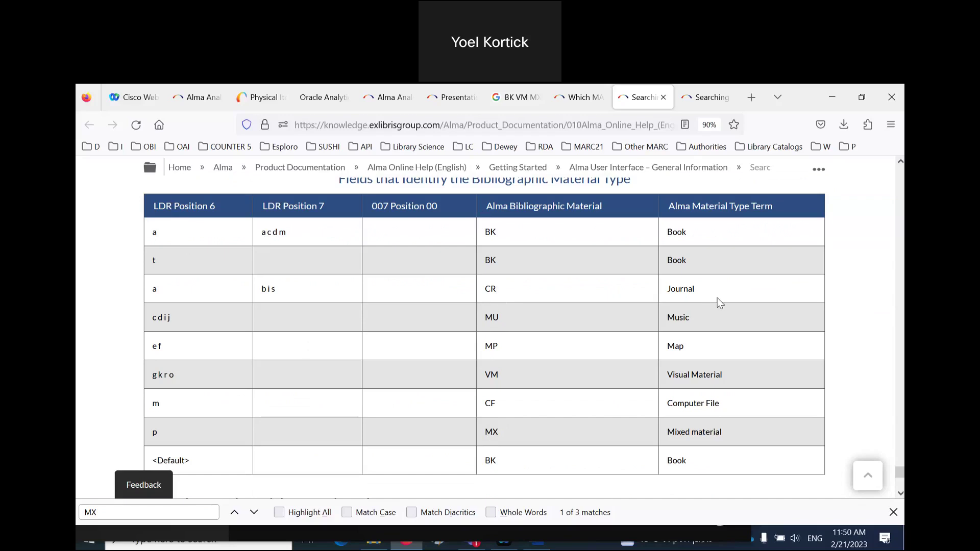
{"action": "double_click", "coordinate": [490, 289]}
{"action": "double_click", "coordinate": [154, 289]}
{"action": "double_click", "coordinate": [272, 287]}
- Return to the untitled Oracle Analytics report and show it in a maximized browser window
{"action": "left_click", "coordinate": [861, 101]}
{"action": "left_click", "coordinate": [357, 160]}
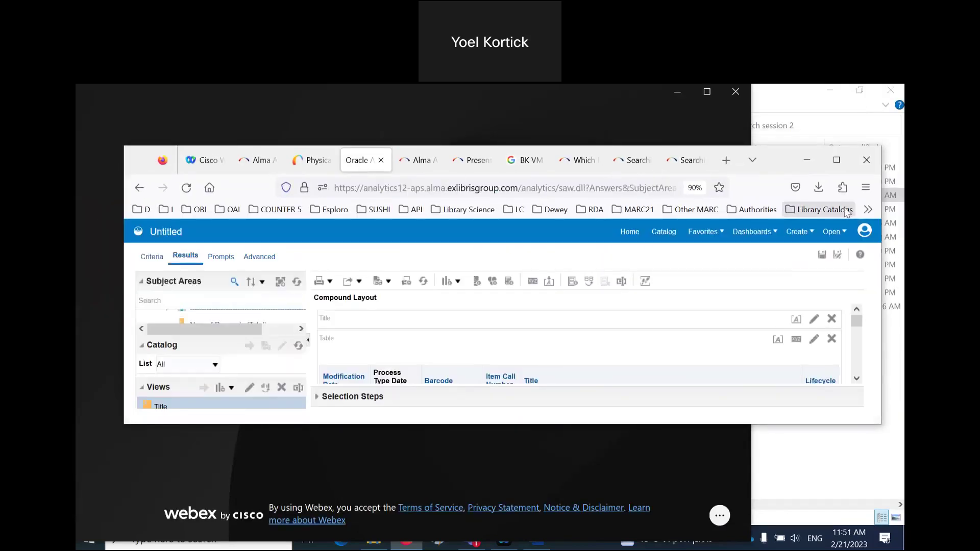
{"action": "left_click", "coordinate": [837, 158]}
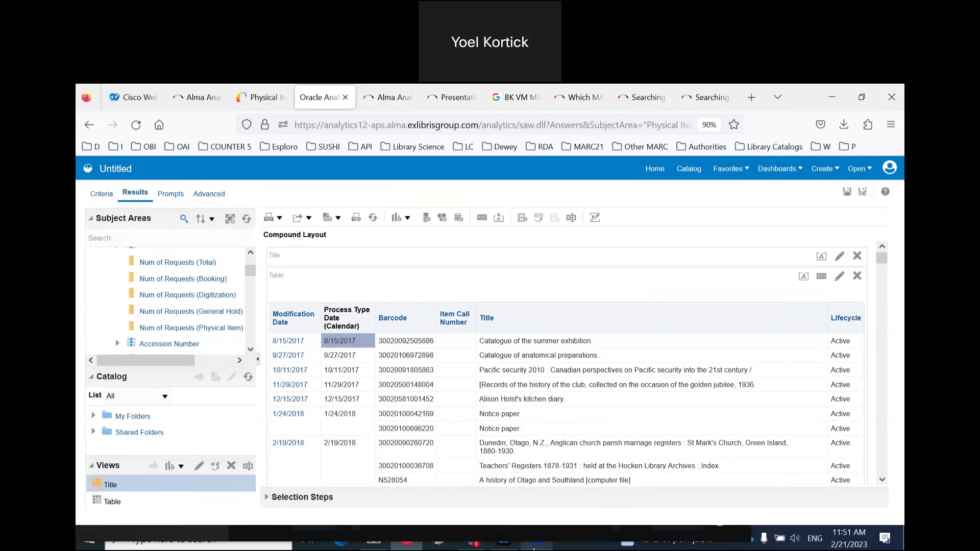
- Open the session 2 Word document on identifying mismatches between bibliographic and physical item material types, and read its introduction and first report instructions
{"action": "mouse_move", "coordinate": [535, 542]}
{"action": "left_click", "coordinate": [374, 538]}
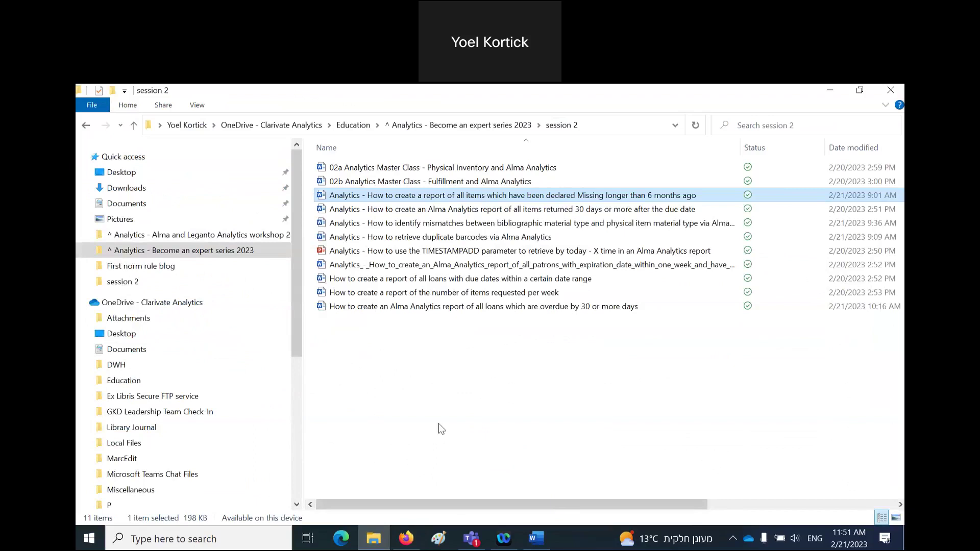
{"action": "double_click", "coordinate": [454, 225]}
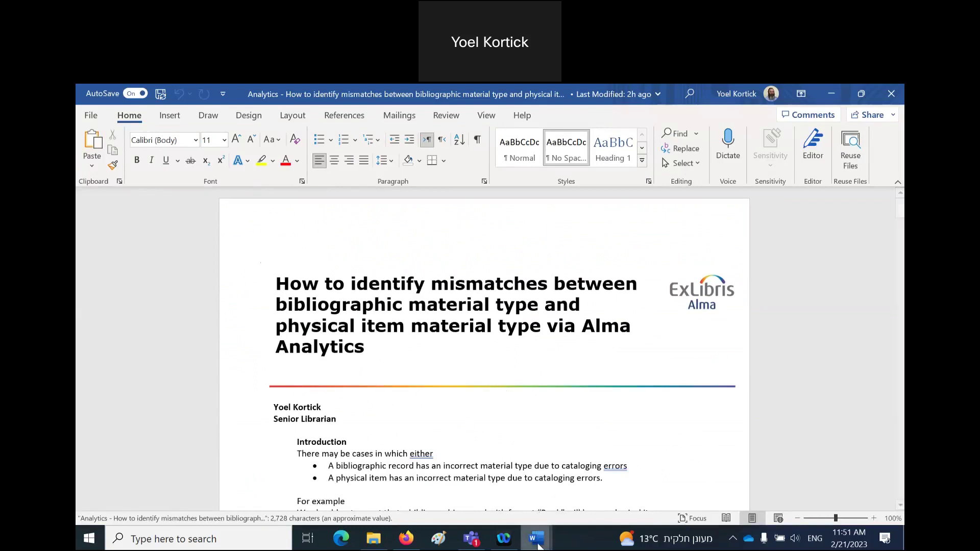
{"action": "mouse_move", "coordinate": [536, 542]}
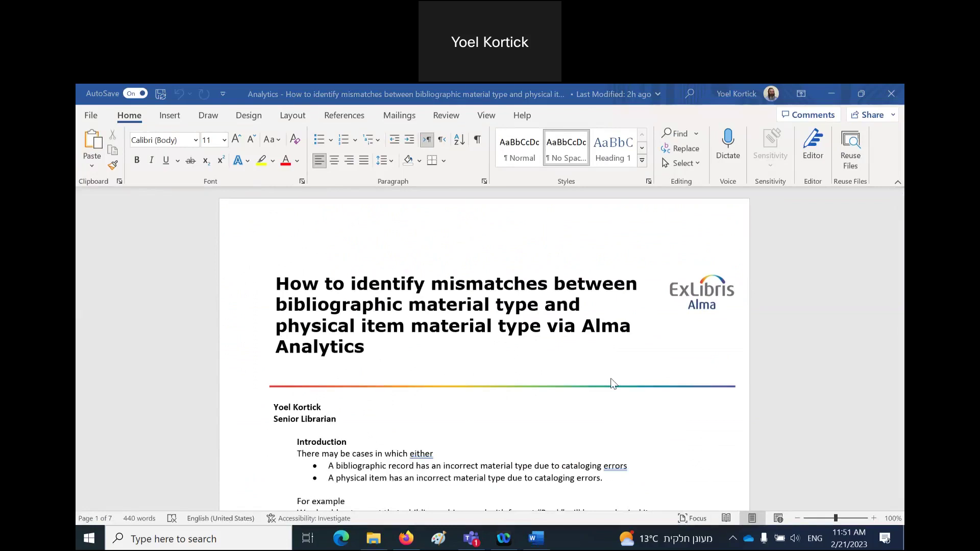
{"action": "scroll", "coordinate": [613, 383], "scroll_direction": "down", "scroll_amount": 8}
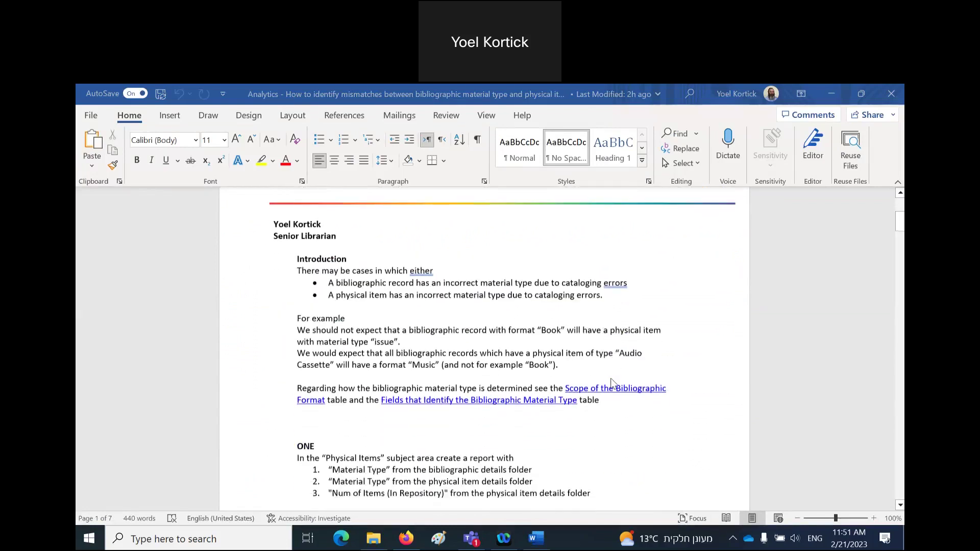
{"action": "scroll", "coordinate": [613, 383], "scroll_direction": "down", "scroll_amount": 3}
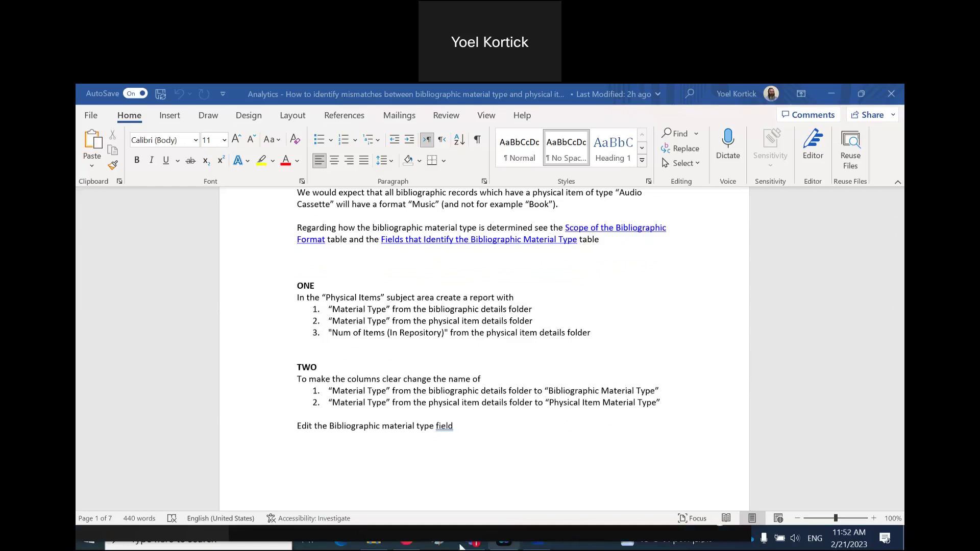
- Switch back to Oracle Analytics in Firefox and create a new analysis in the Physical Items subject area
{"action": "left_click", "coordinate": [408, 540]}
{"action": "left_click", "coordinate": [819, 173]}
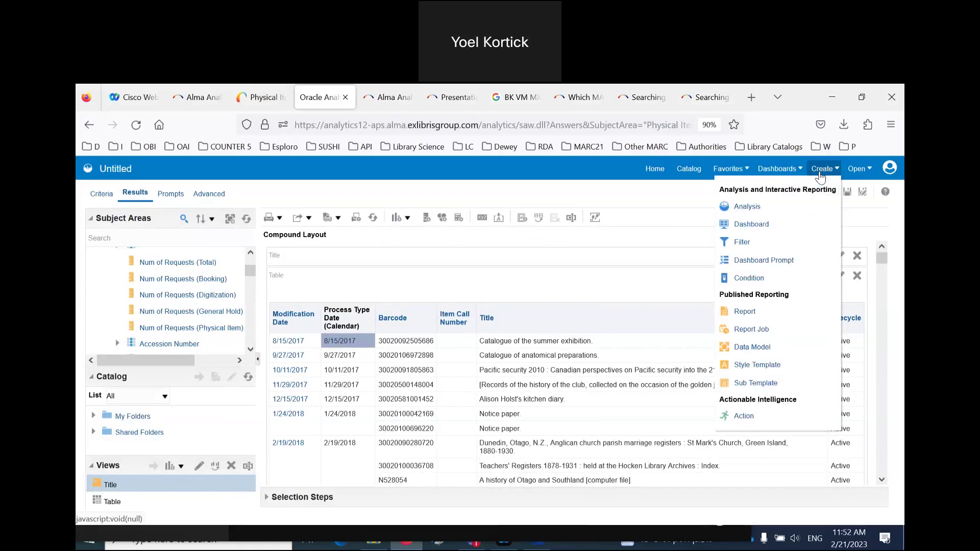
{"action": "left_click", "coordinate": [746, 207]}
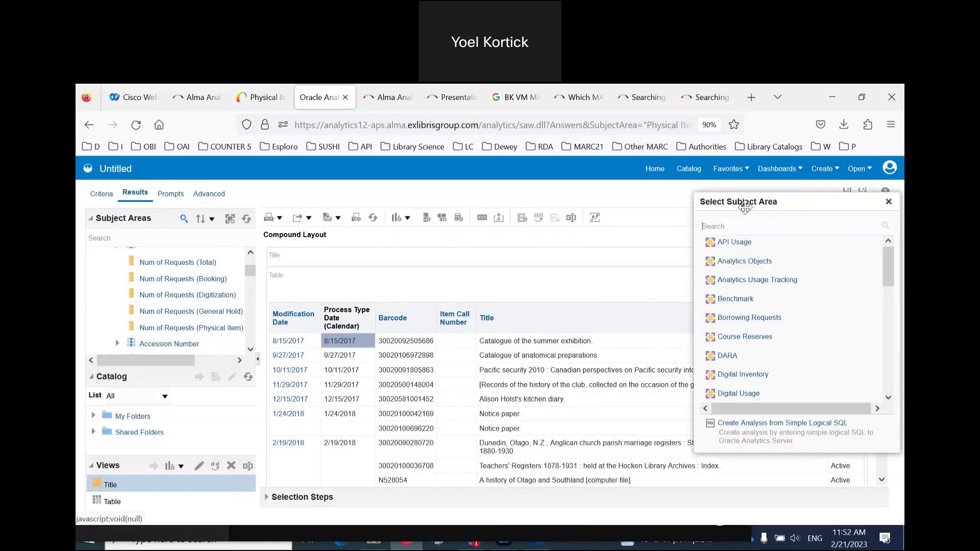
{"action": "scroll", "coordinate": [820, 316], "scroll_direction": "down", "scroll_amount": 4}
{"action": "scroll", "coordinate": [826, 321], "scroll_direction": "down", "scroll_amount": 3}
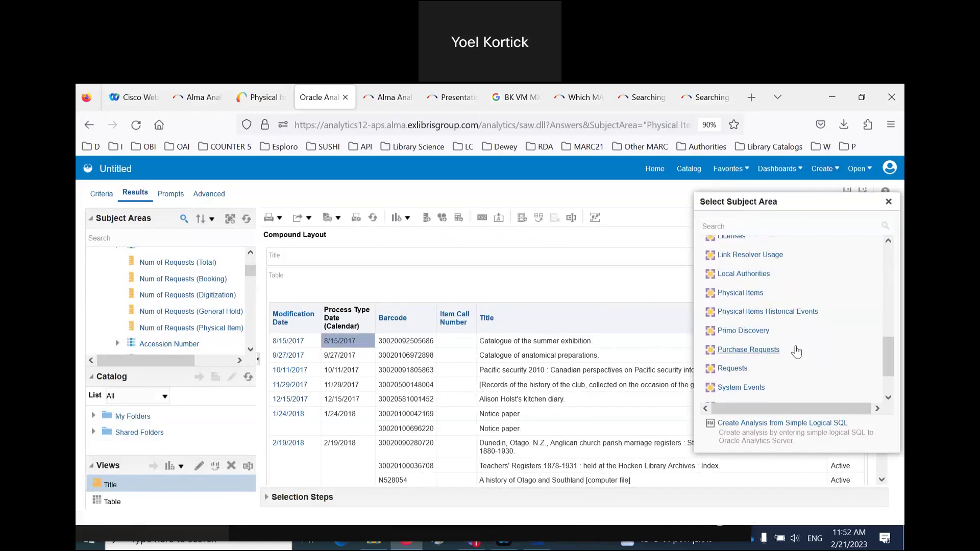
{"action": "left_click", "coordinate": [756, 295]}
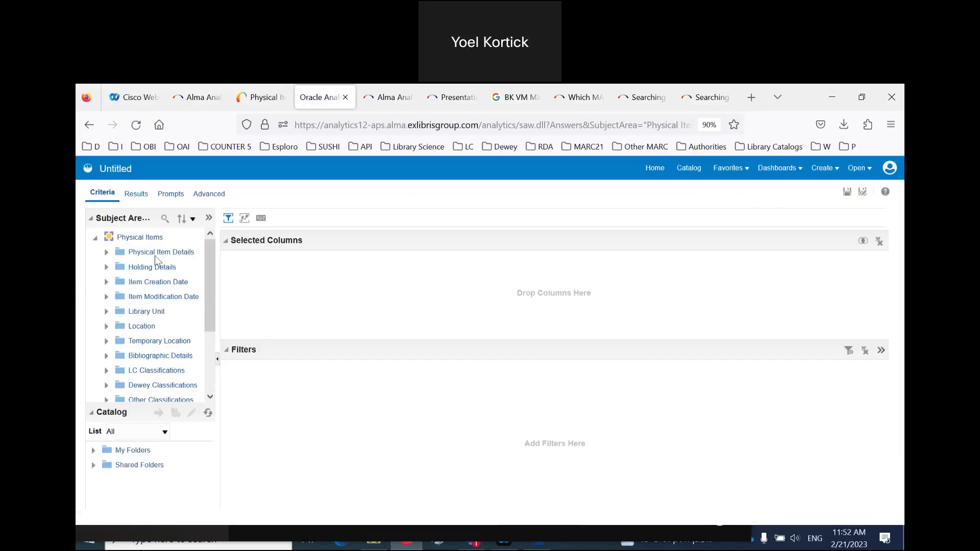
- Search the subject area for "material" and add Material Type from both Physical Item Details and Bibliographic Details to the selected columns
{"action": "left_click", "coordinate": [165, 220]}
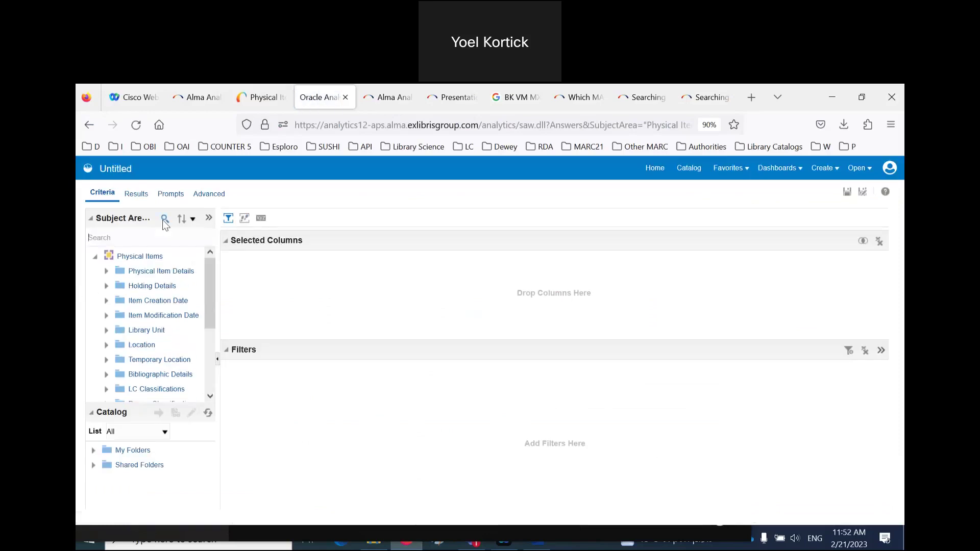
{"action": "type", "text": "material"}
{"action": "key", "text": "Return"}
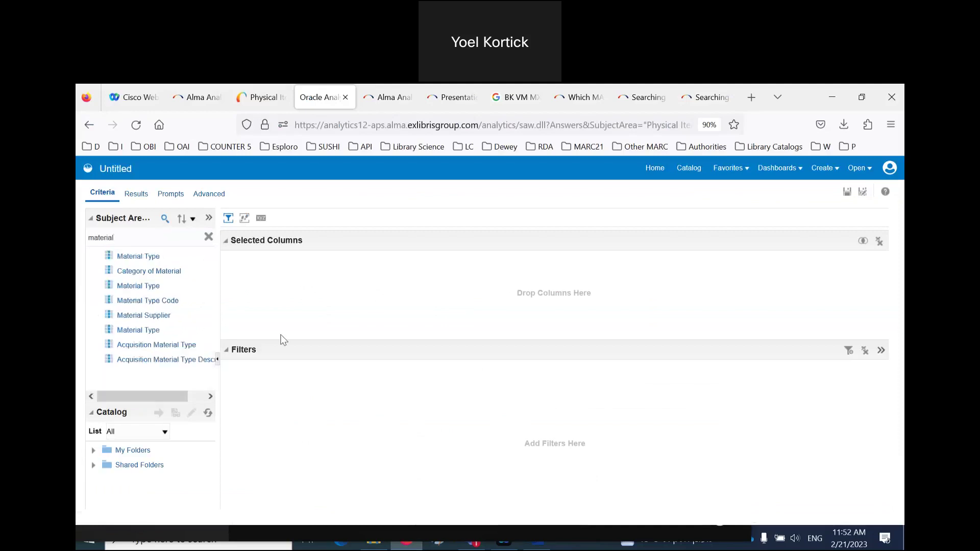
{"action": "left_click", "coordinate": [148, 258]}
{"action": "double_click", "coordinate": [147, 258]}
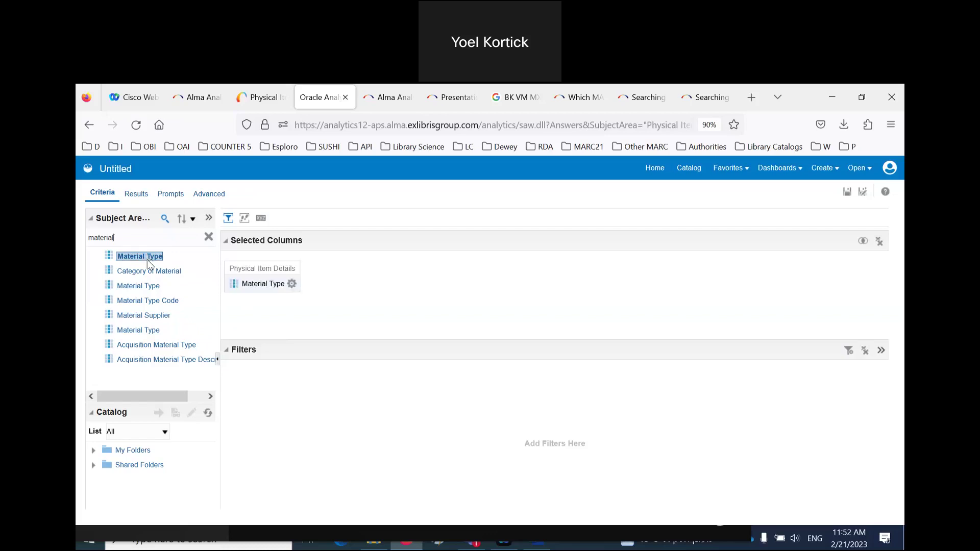
{"action": "double_click", "coordinate": [144, 287]}
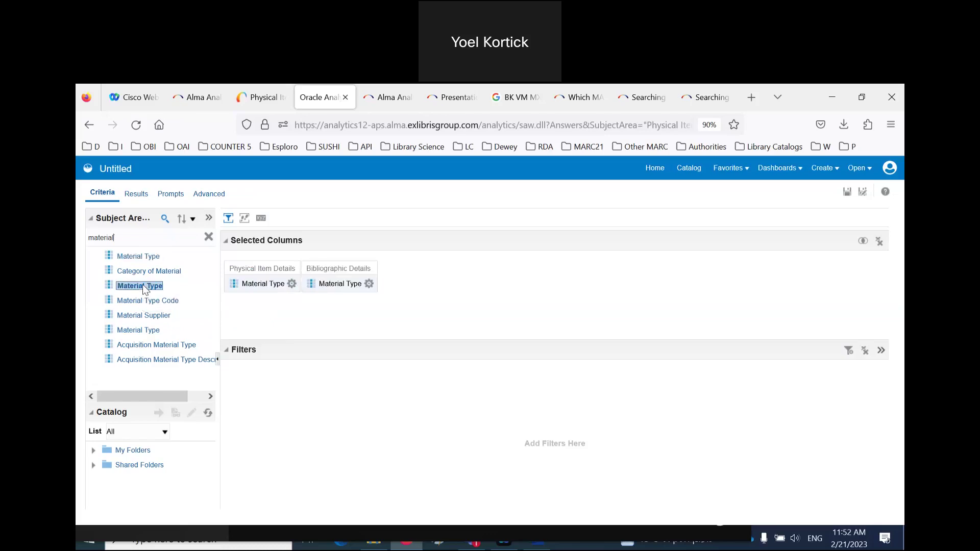
- Clear the field search and add Num of Items (In Repository) from Physical Item Details as the first selected column
{"action": "left_click", "coordinate": [208, 236]}
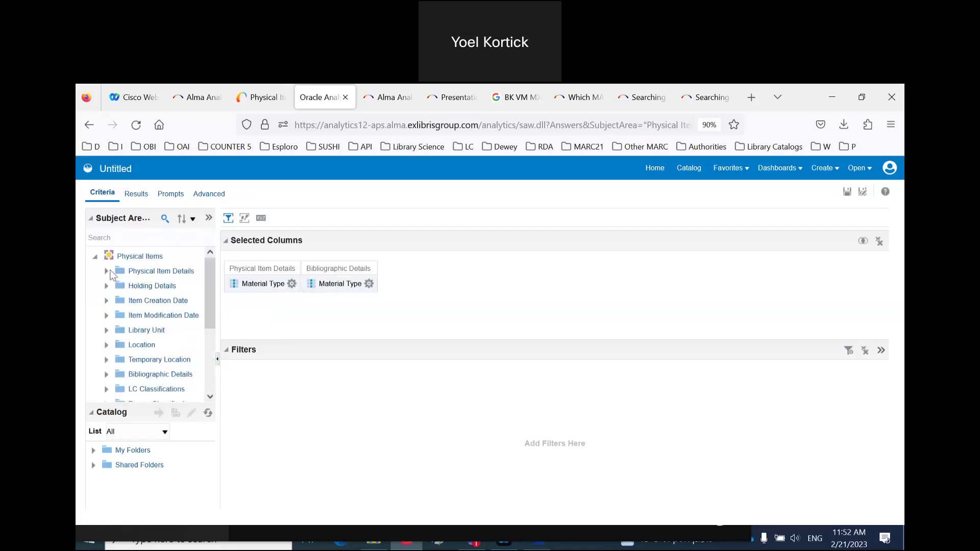
{"action": "left_click", "coordinate": [106, 271]}
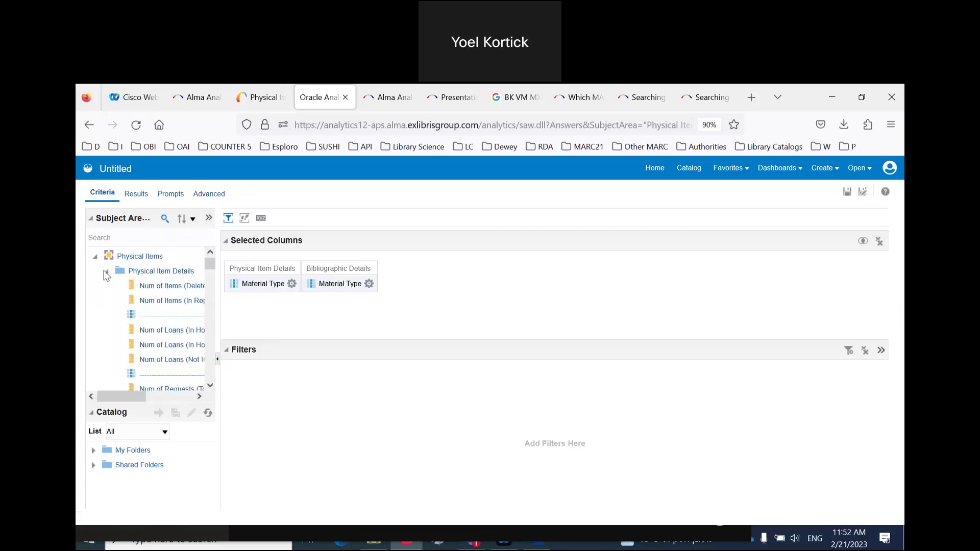
{"action": "left_click_drag", "start_coordinate": [172, 305], "coordinate": [232, 288]}
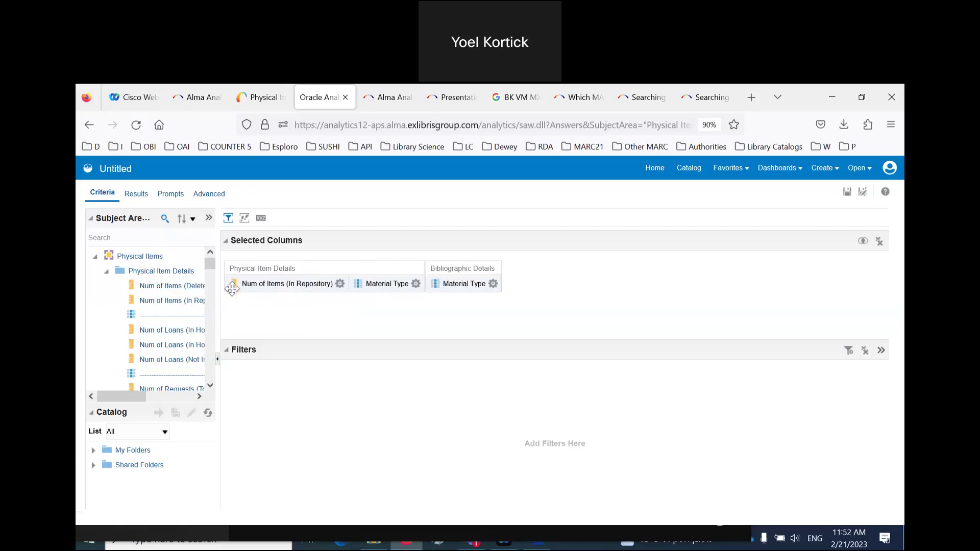
- Display the analysis results, consult the Word document's instructions for renaming the material type columns, and return to Firefox
{"action": "left_click", "coordinate": [136, 194]}
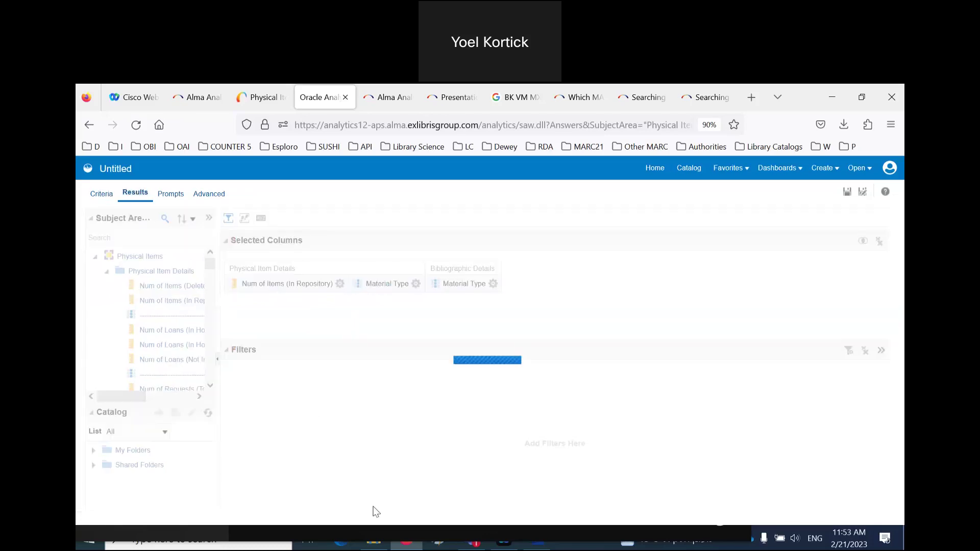
{"action": "left_click", "coordinate": [543, 544]}
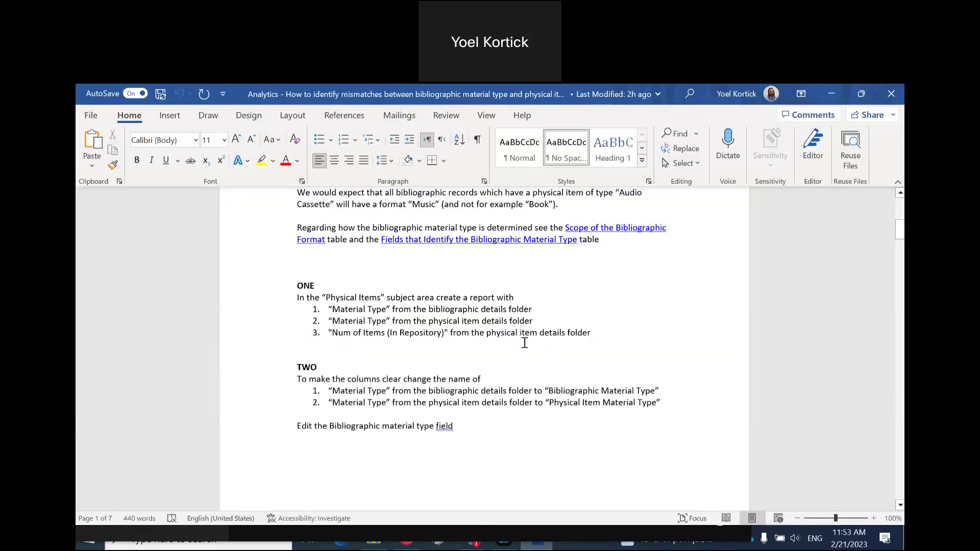
{"action": "scroll", "coordinate": [524, 342], "scroll_direction": "down", "scroll_amount": 2}
{"action": "scroll", "coordinate": [522, 340], "scroll_direction": "up", "scroll_amount": 2}
{"action": "left_click", "coordinate": [408, 544]}
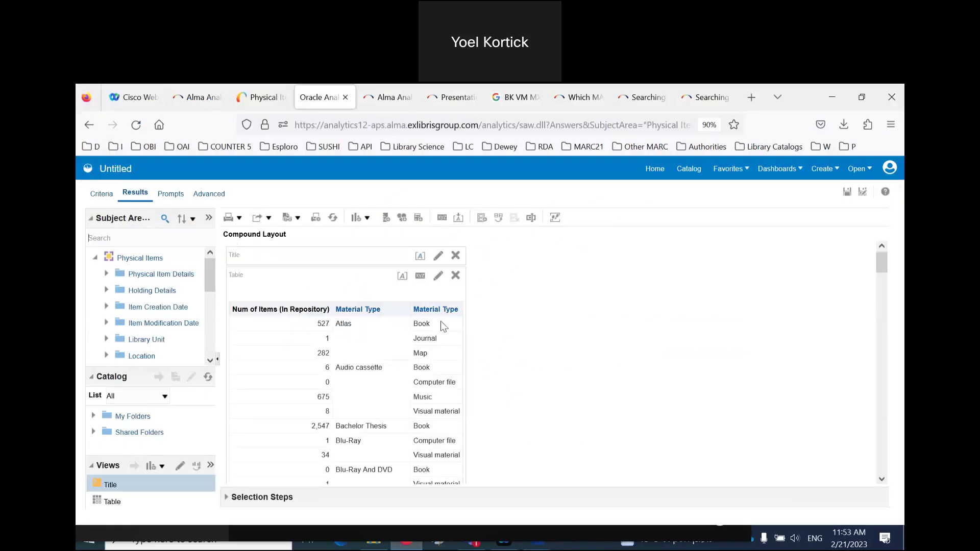
{"action": "mouse_move", "coordinate": [430, 312]}
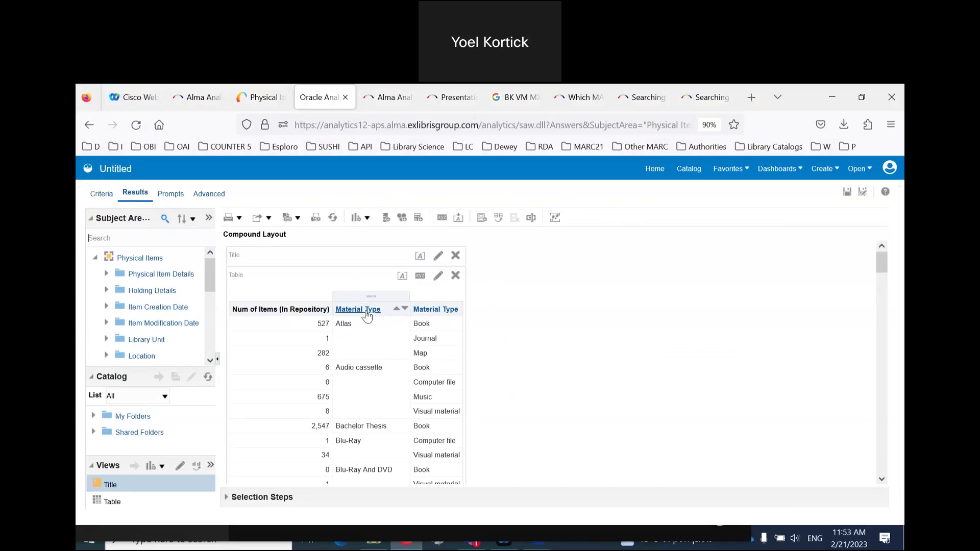
- Enable custom headings for the Material Type column from Physical Item Details and rename it "Physical Item Material Type"
{"action": "left_click", "coordinate": [101, 194]}
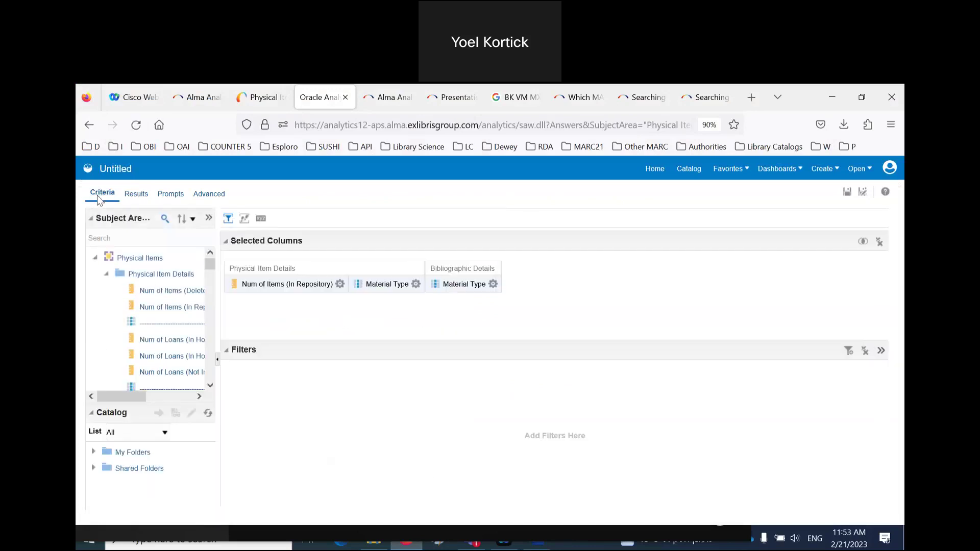
{"action": "left_click", "coordinate": [416, 284]}
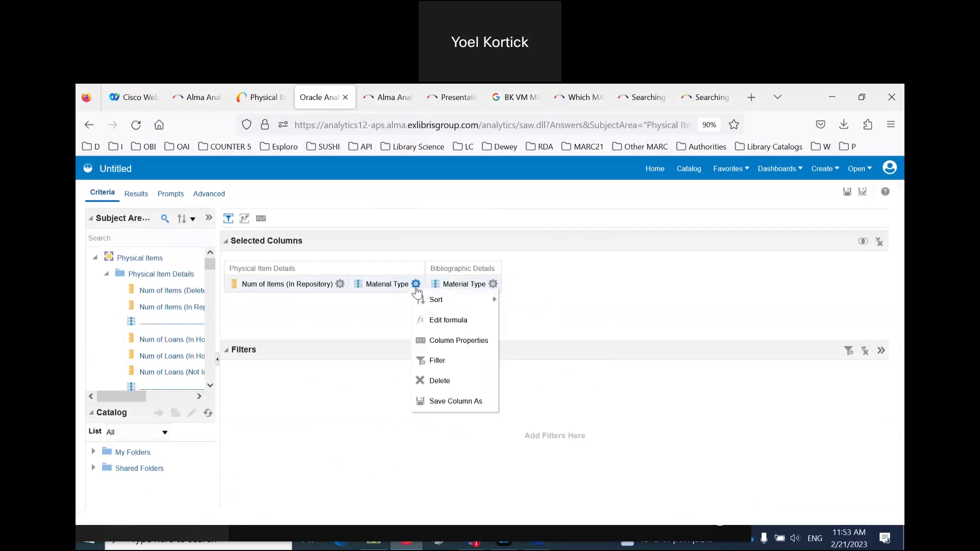
{"action": "left_click", "coordinate": [444, 320]}
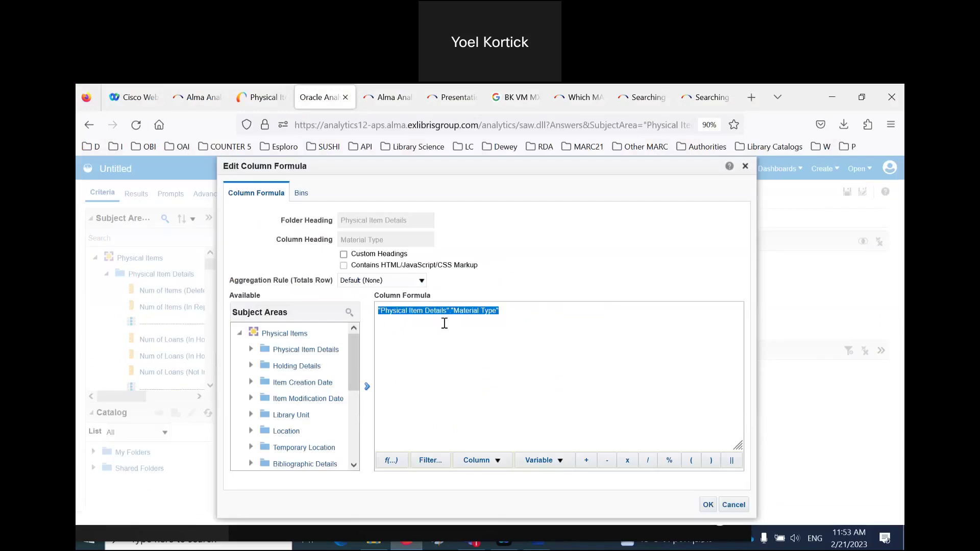
{"action": "left_click", "coordinate": [343, 255]}
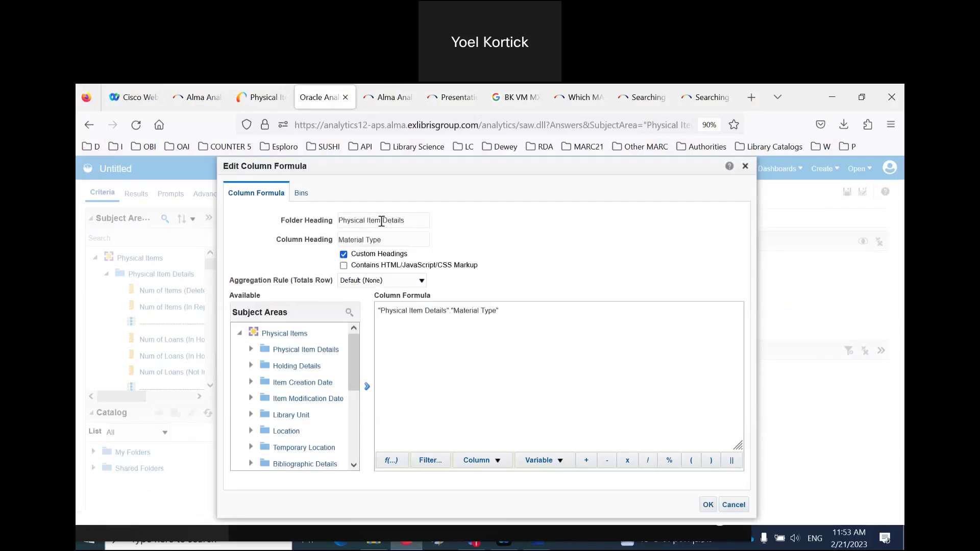
{"action": "left_click_drag", "start_coordinate": [380, 220], "coordinate": [290, 218]}
{"action": "key", "text": "ctrl+c"}
{"action": "left_click", "coordinate": [338, 239]}
{"action": "key", "text": "ctrl+v"}
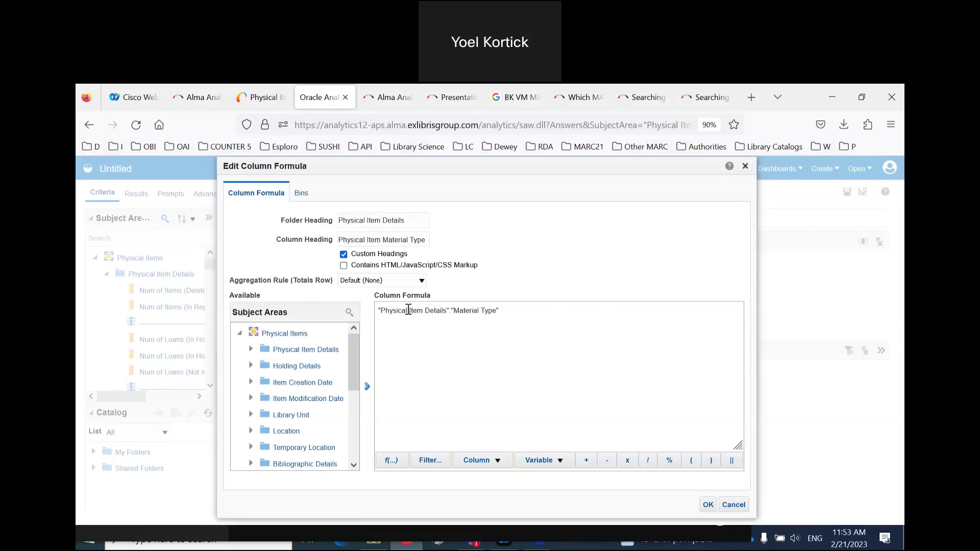
{"action": "left_click", "coordinate": [708, 505]}
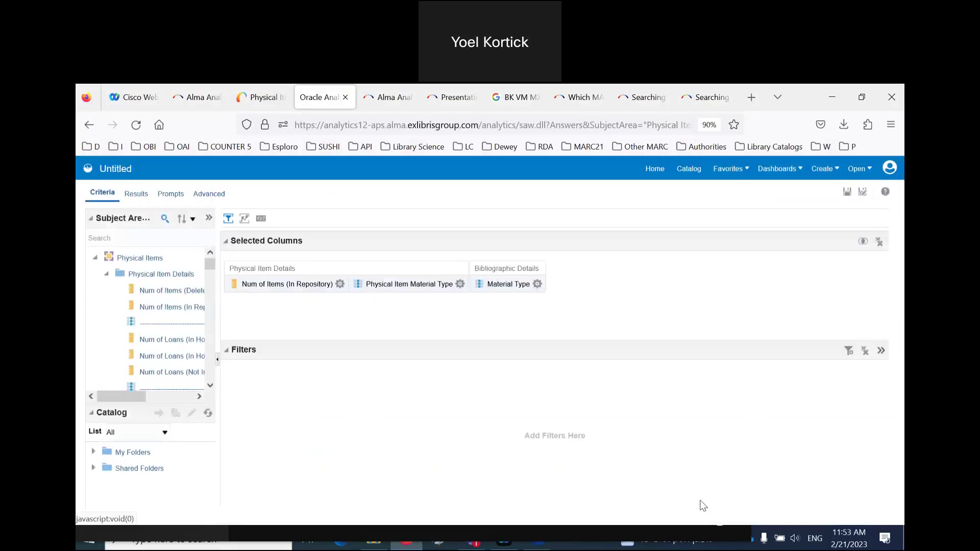
- Enable custom headings for the Material Type column from Bibliographic Details and rename it "Bibliographic Material Type"
{"action": "left_click", "coordinate": [537, 284]}
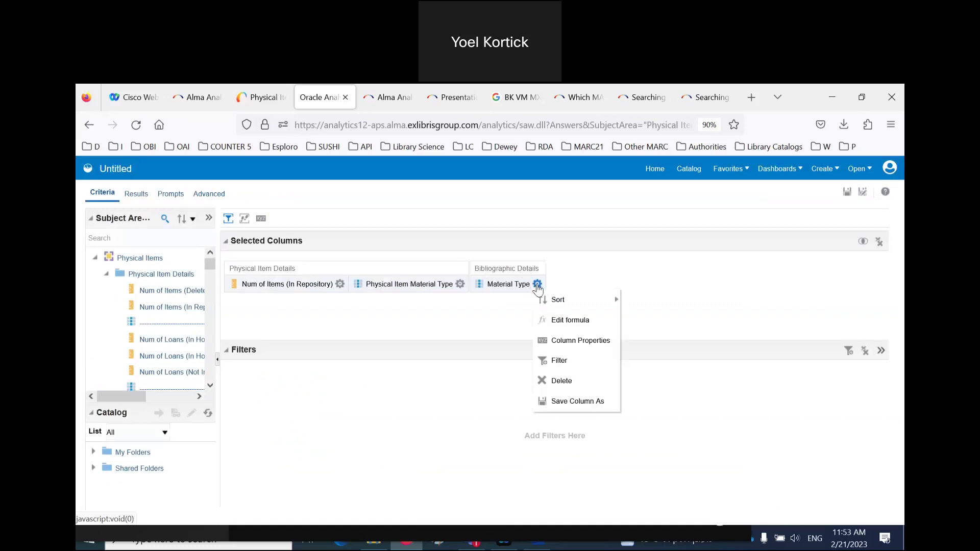
{"action": "left_click", "coordinate": [569, 320]}
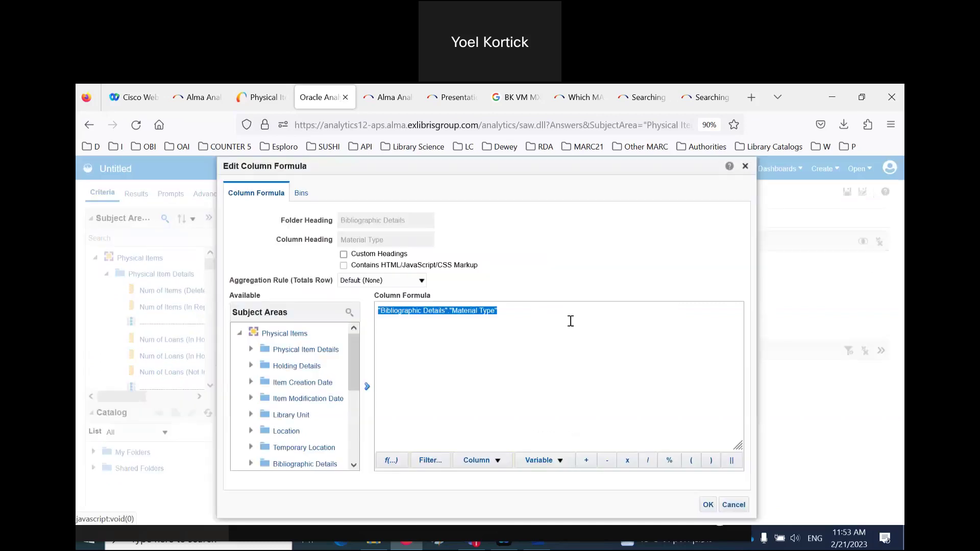
{"action": "left_click", "coordinate": [344, 254]}
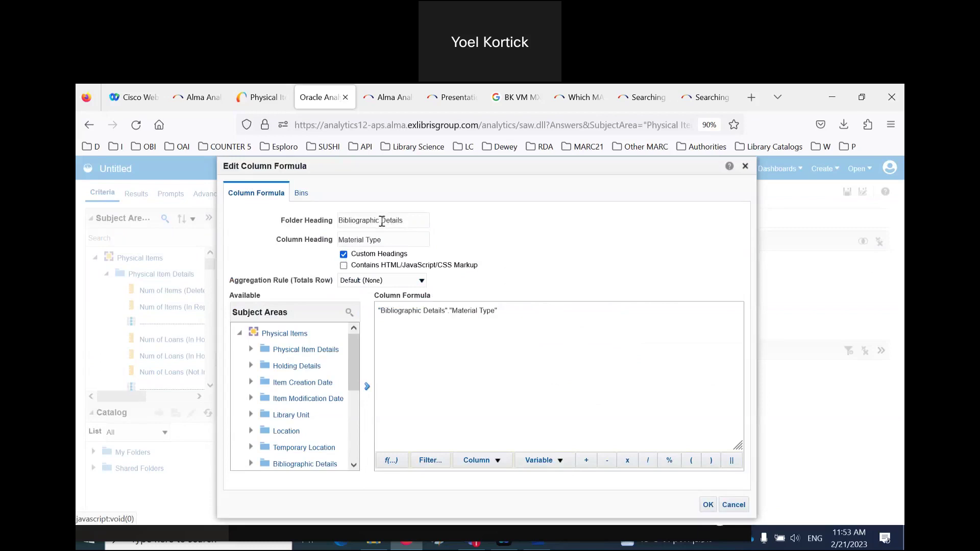
{"action": "left_click_drag", "start_coordinate": [383, 221], "coordinate": [304, 223]}
{"action": "key", "text": "ctrl+c"}
{"action": "left_click", "coordinate": [340, 240]}
{"action": "key", "text": "ctrl+v"}
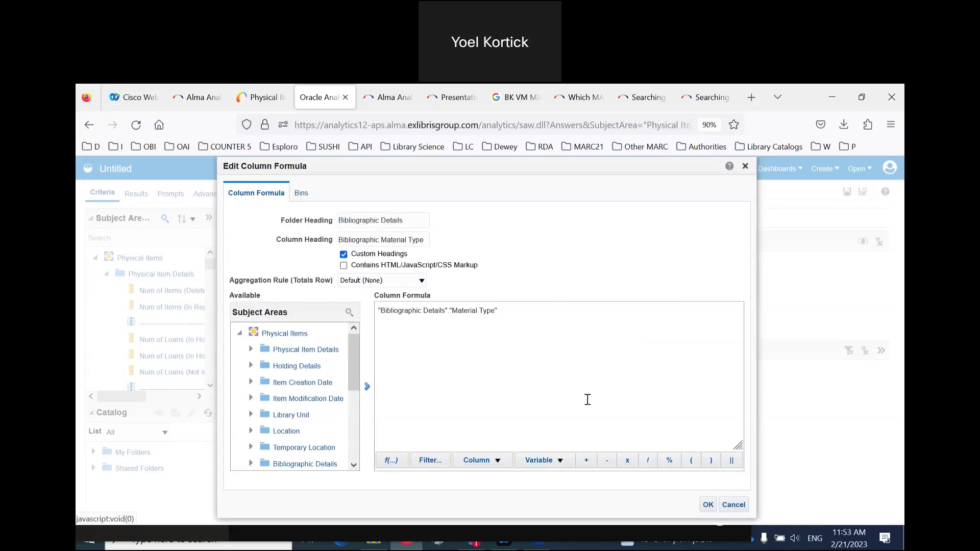
{"action": "left_click", "coordinate": [707, 505]}
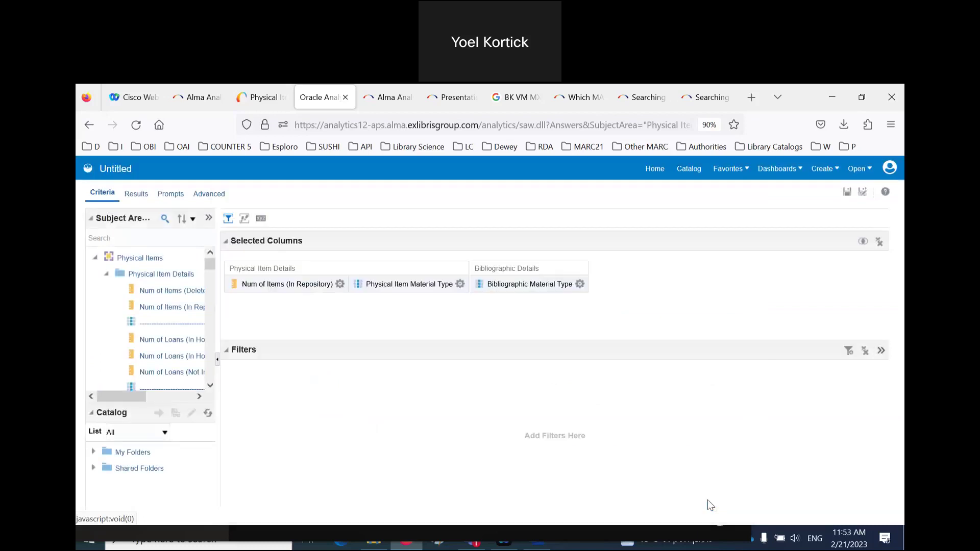
- Examine the results table for mismatched material types, comparing the Bound Issue and Issue items with the bibliographic type Book
{"action": "left_click", "coordinate": [135, 194]}
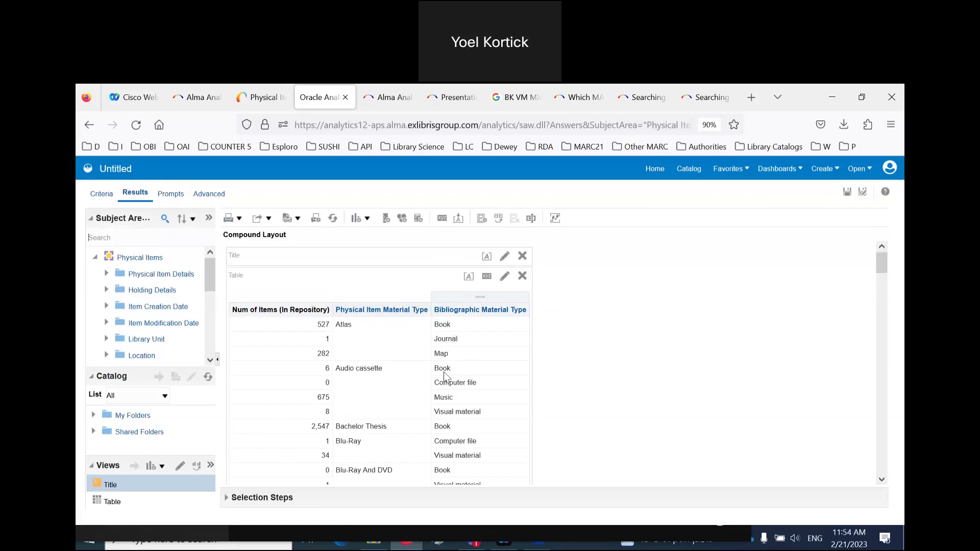
{"action": "scroll", "coordinate": [444, 376], "scroll_direction": "down", "scroll_amount": 5}
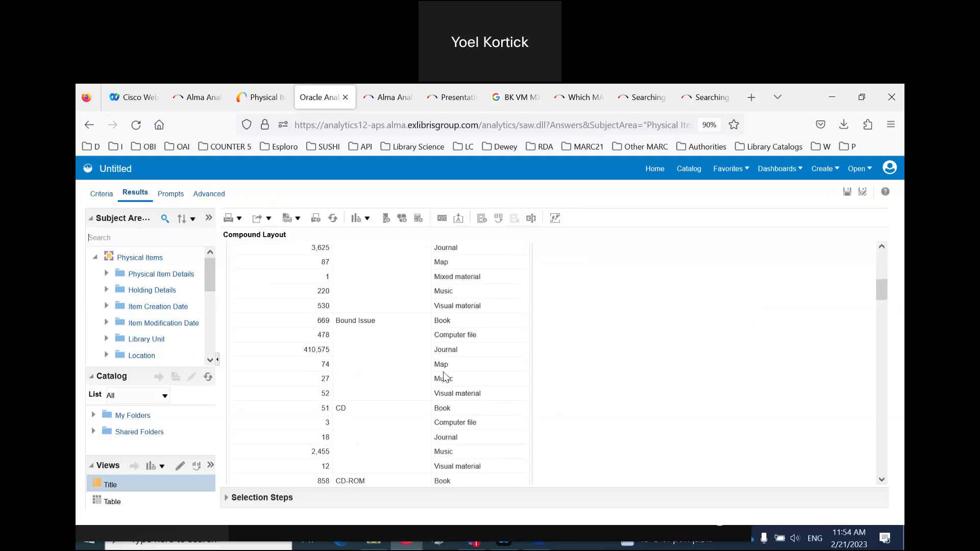
{"action": "left_click", "coordinate": [372, 337]}
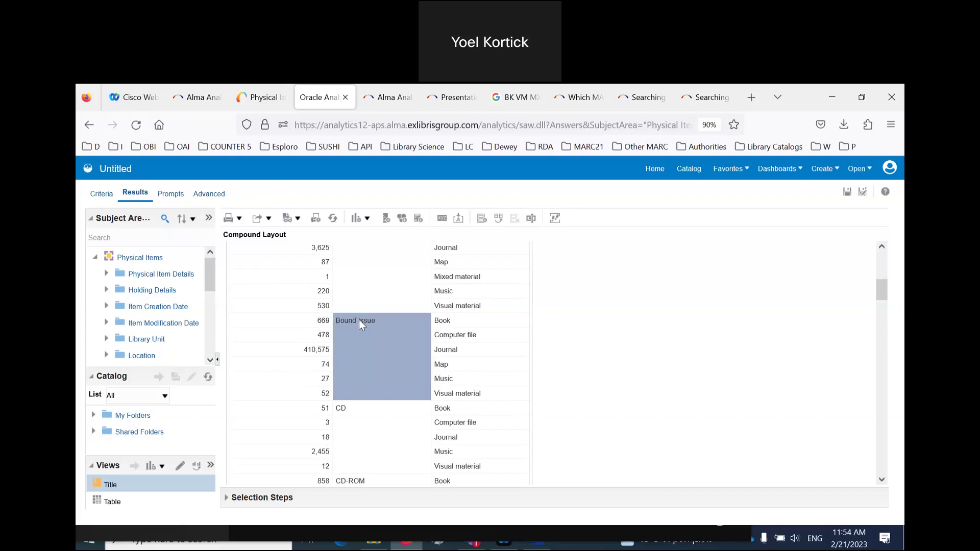
{"action": "left_click", "coordinate": [448, 325]}
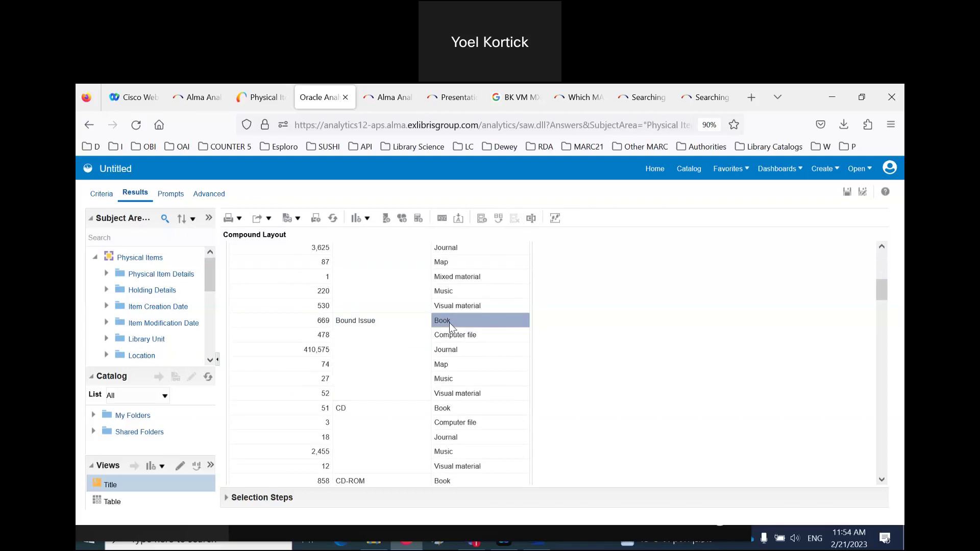
{"action": "scroll", "coordinate": [411, 382], "scroll_direction": "down", "scroll_amount": 10}
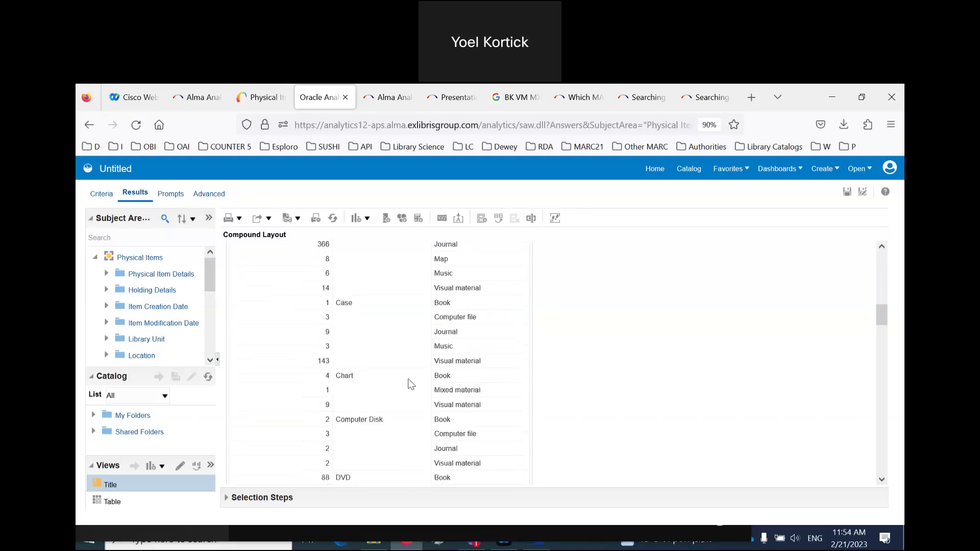
{"action": "scroll", "coordinate": [411, 378], "scroll_direction": "down", "scroll_amount": 3}
{"action": "left_click", "coordinate": [357, 360]}
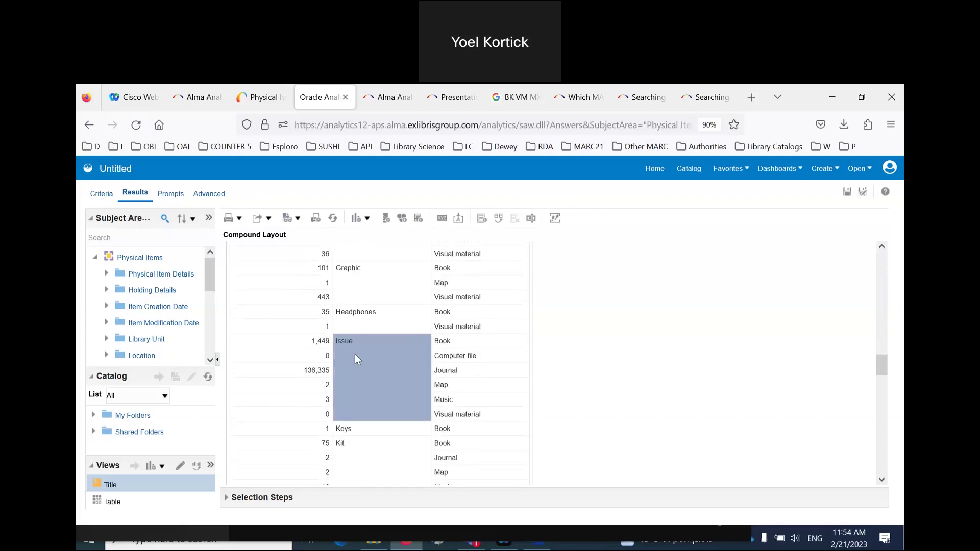
{"action": "left_click", "coordinate": [447, 342]}
{"action": "left_click", "coordinate": [395, 346]}
{"action": "left_click", "coordinate": [441, 345]}
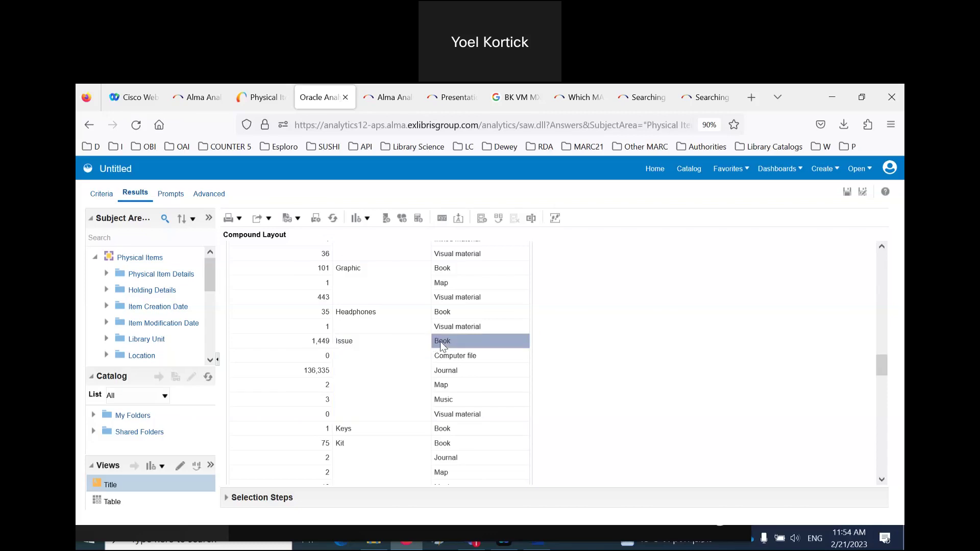
- Add a criteria filter limiting Physical Item Material Type to values equal to Issue
{"action": "left_click", "coordinate": [100, 198]}
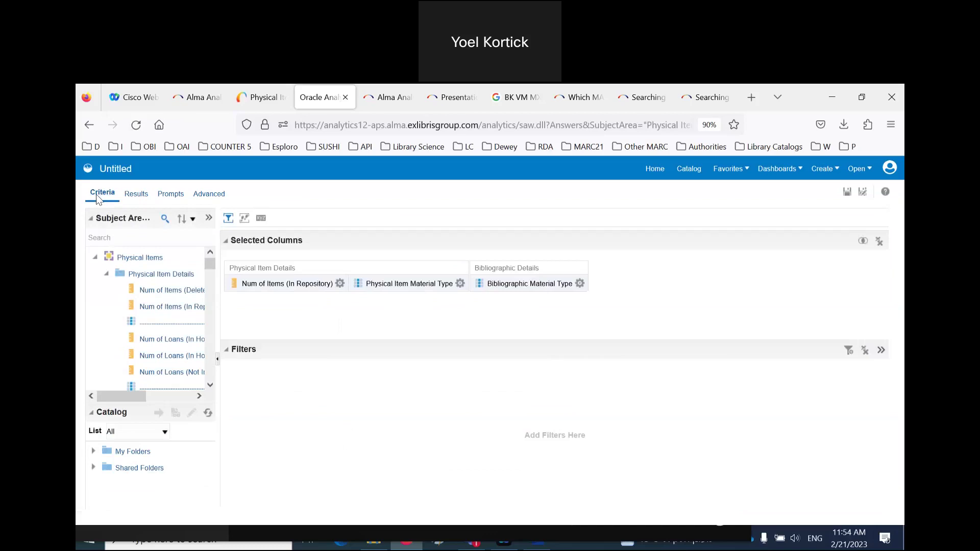
{"action": "left_click", "coordinate": [459, 283]}
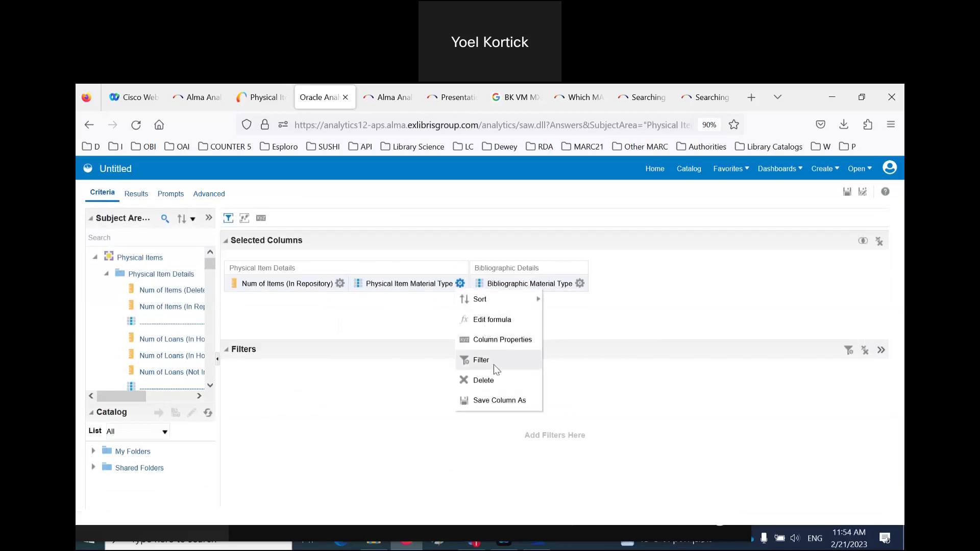
{"action": "left_click", "coordinate": [480, 360]}
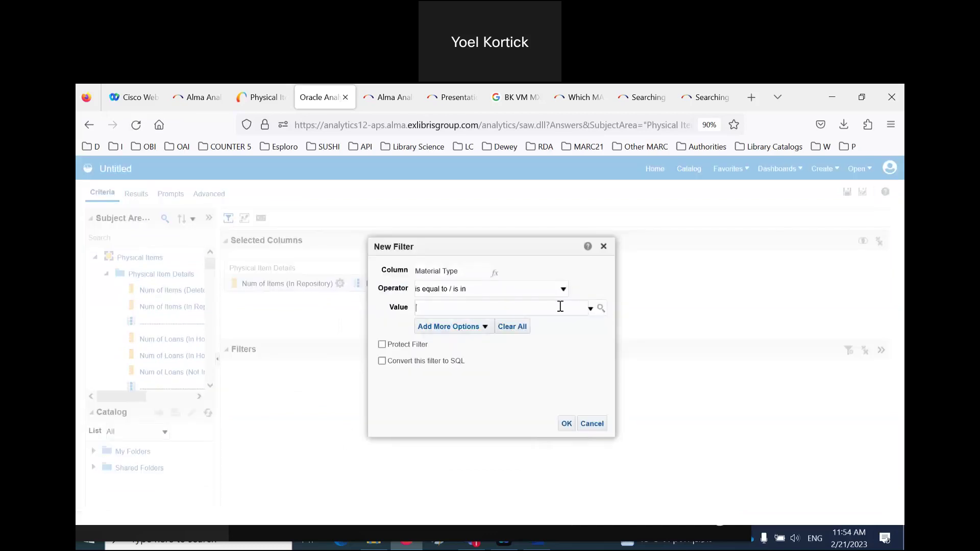
{"action": "type", "text": "Issue"}
{"action": "left_click", "coordinate": [567, 424]}
- Add a filter limiting Bibliographic Material Type to values equal to Book and display the filtered results
{"action": "left_click", "coordinate": [579, 284]}
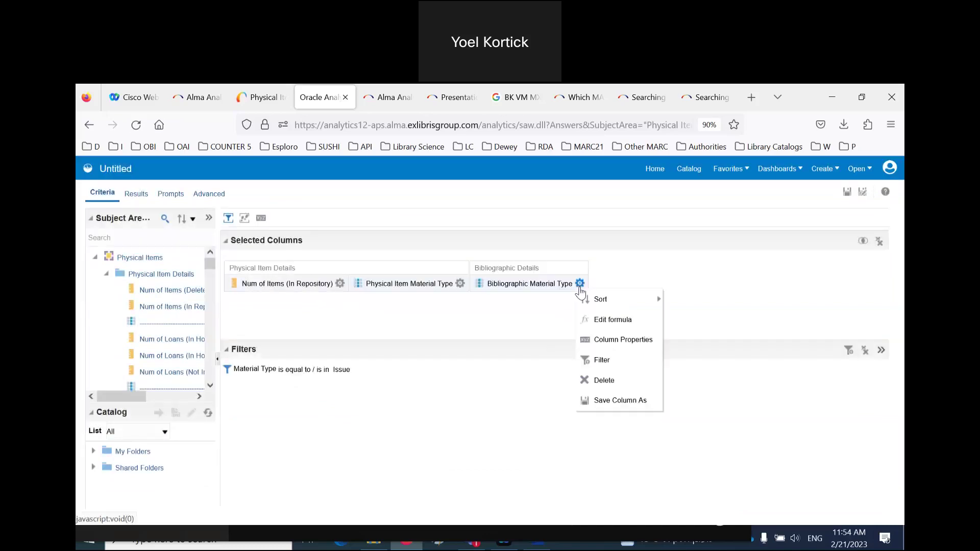
{"action": "left_click", "coordinate": [602, 360]}
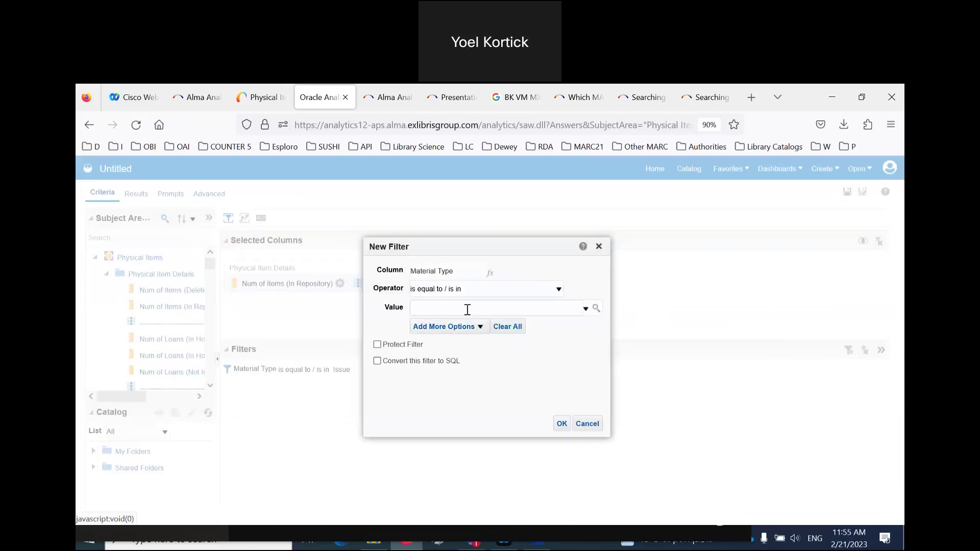
{"action": "type", "text": "Book"}
{"action": "left_click", "coordinate": [561, 424]}
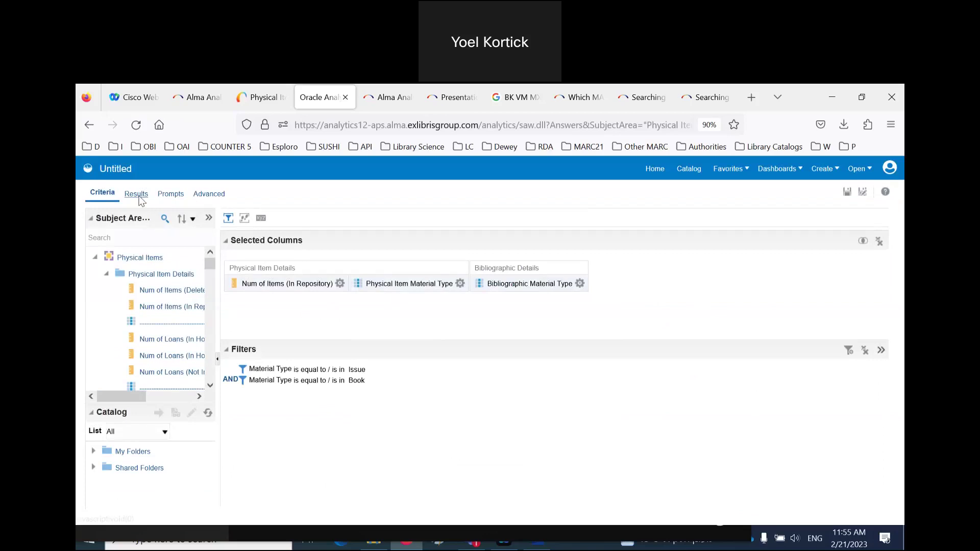
{"action": "left_click", "coordinate": [140, 199]}
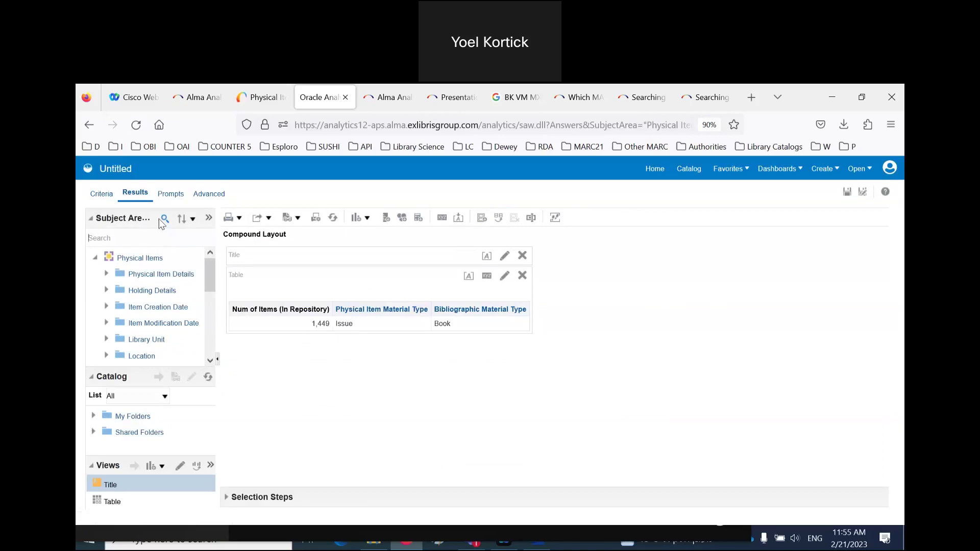
- Find the Barcode and Title fields in the subject area and add them as the last columns of the results table
{"action": "type", "text": "barc"}
{"action": "left_click_drag", "start_coordinate": [131, 258], "coordinate": [528, 326]}
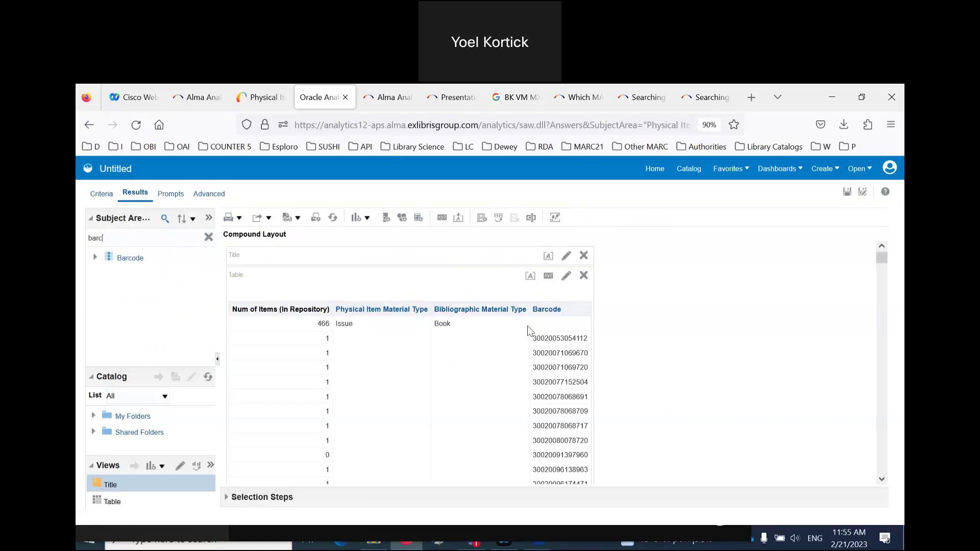
{"action": "double_click", "coordinate": [95, 238]}
{"action": "type", "text": "title"}
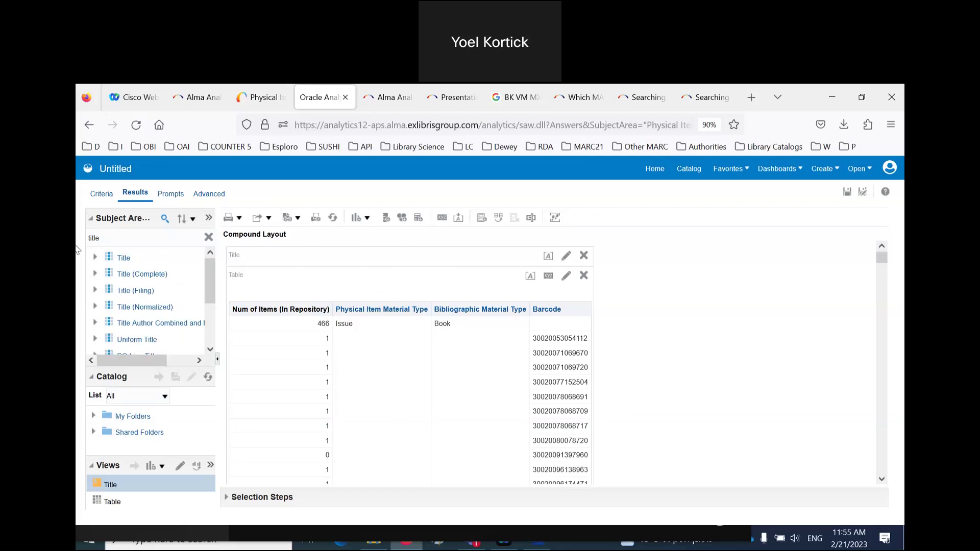
{"action": "left_click_drag", "start_coordinate": [123, 259], "coordinate": [586, 403]}
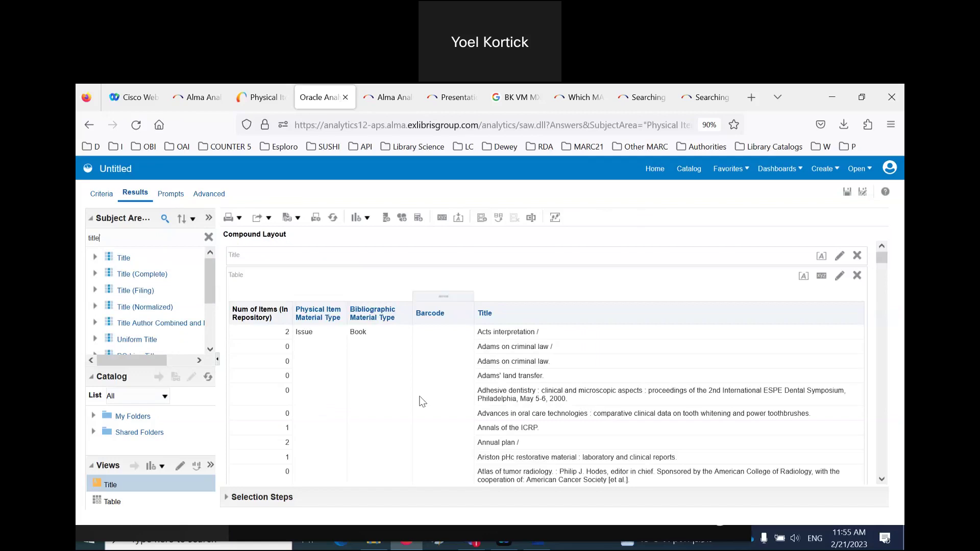
- Look through the titles of the issue items catalogued as books and return to the analysis criteria
{"action": "scroll", "coordinate": [422, 401], "scroll_direction": "down", "scroll_amount": 15}
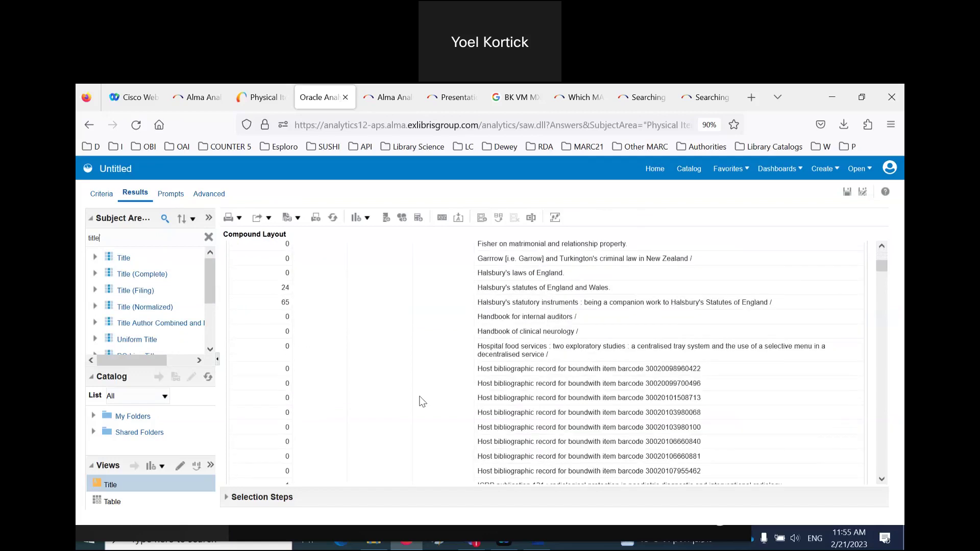
{"action": "scroll", "coordinate": [421, 402], "scroll_direction": "up", "scroll_amount": 5}
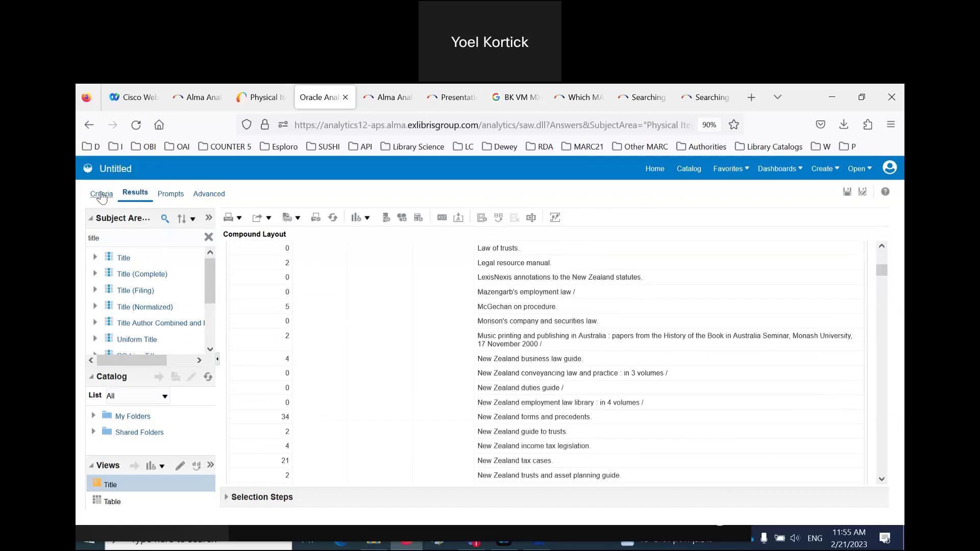
{"action": "left_click", "coordinate": [101, 195]}
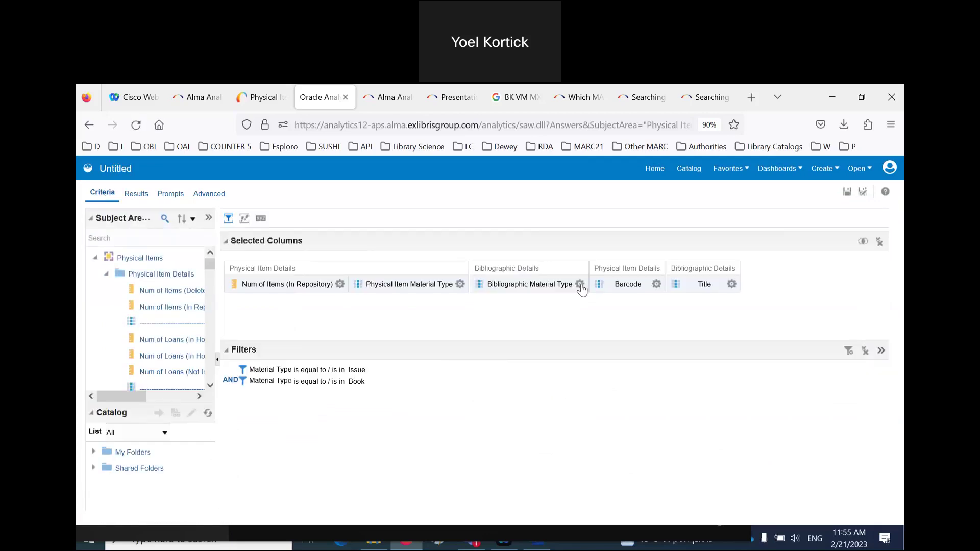
- Add a filter requiring the Barcode column to be not null
{"action": "left_click", "coordinate": [656, 284]}
{"action": "left_click", "coordinate": [677, 360]}
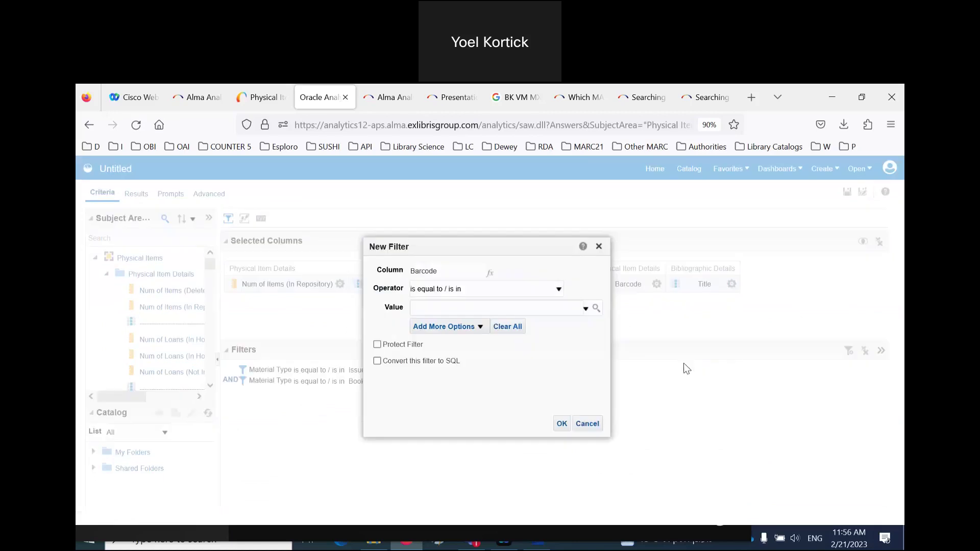
{"action": "left_click", "coordinate": [560, 290]}
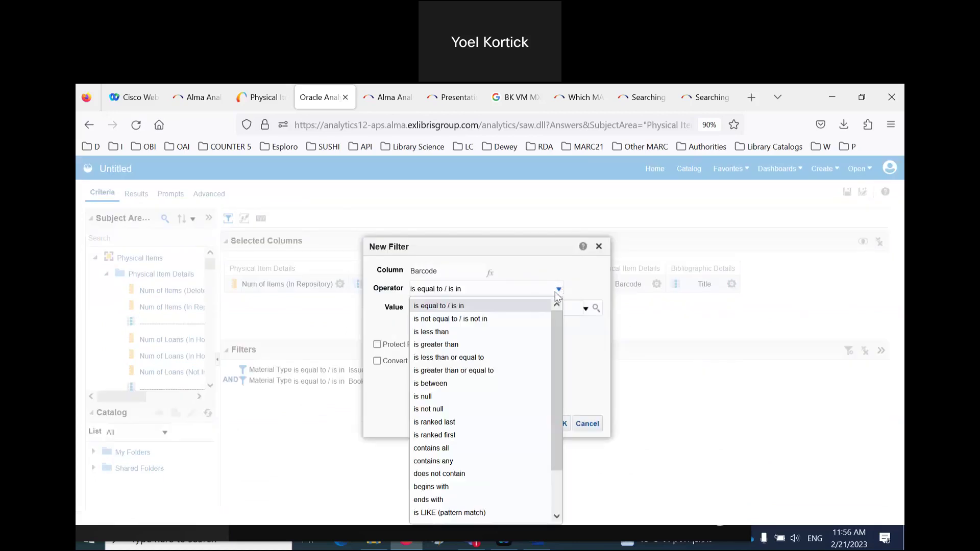
{"action": "left_click", "coordinate": [481, 406]}
{"action": "left_click", "coordinate": [524, 424]}
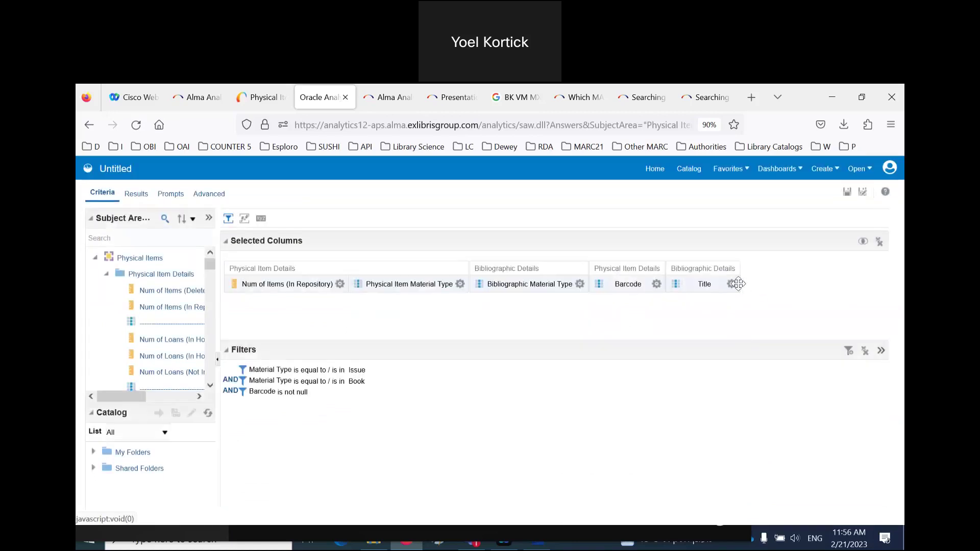
- Add a filter requiring the Title column to be not null and display the report results
{"action": "left_click", "coordinate": [732, 284]}
{"action": "left_click", "coordinate": [768, 358]}
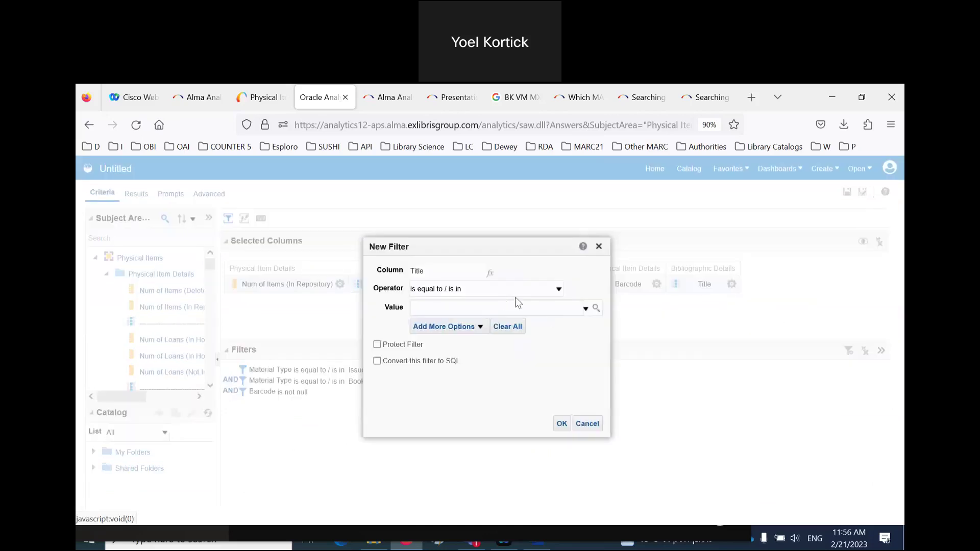
{"action": "left_click", "coordinate": [553, 290]}
{"action": "left_click", "coordinate": [474, 408]}
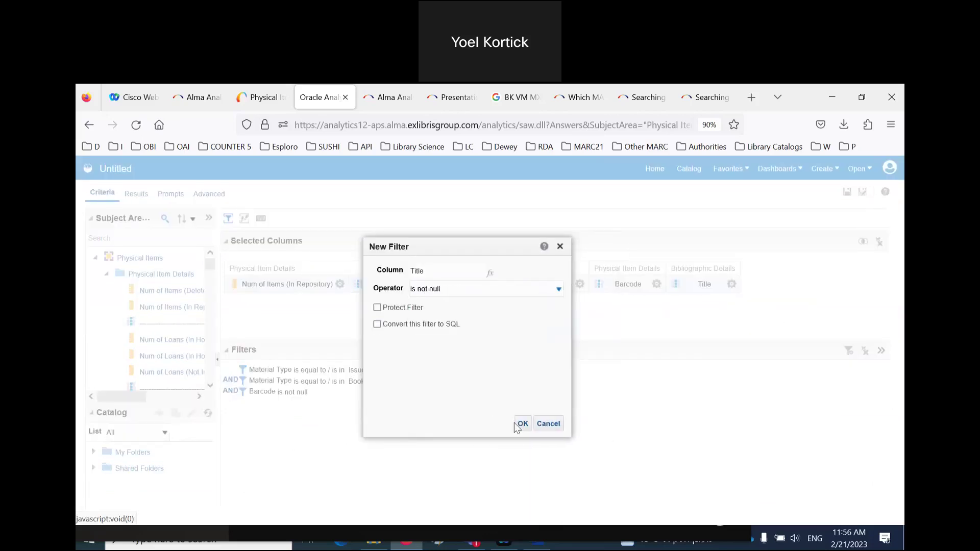
{"action": "left_click", "coordinate": [524, 423]}
{"action": "left_click", "coordinate": [136, 196]}
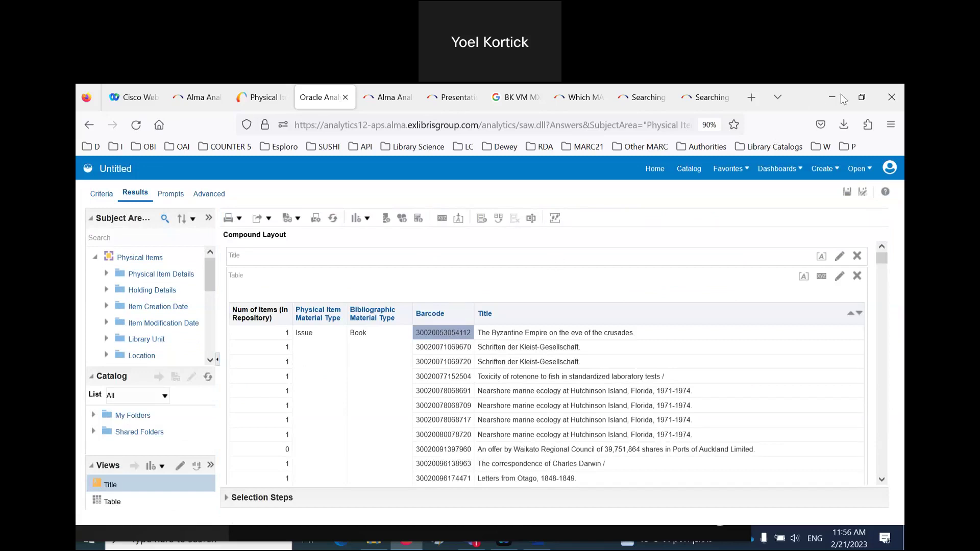
{"action": "left_click", "coordinate": [858, 101]}
{"action": "left_click", "coordinate": [309, 161]}
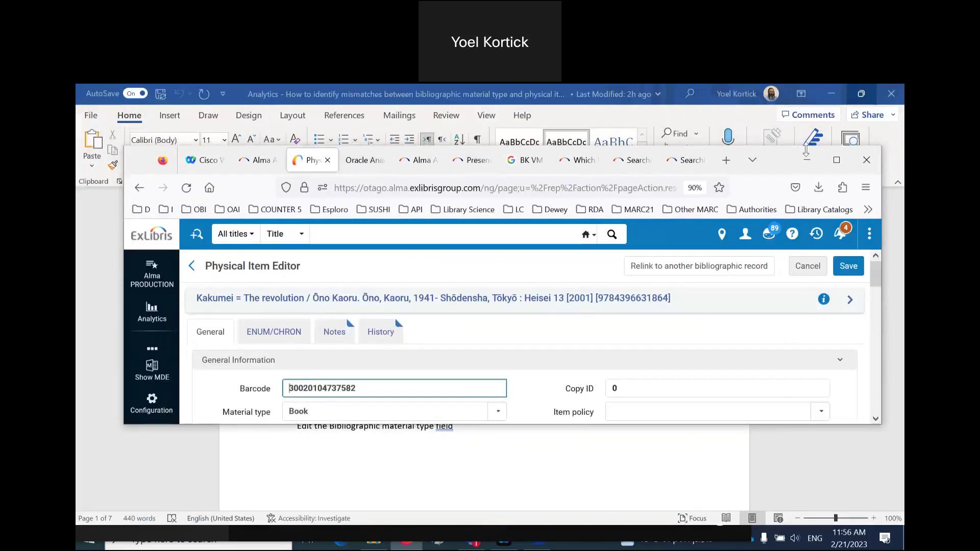
{"action": "left_click", "coordinate": [837, 161]}
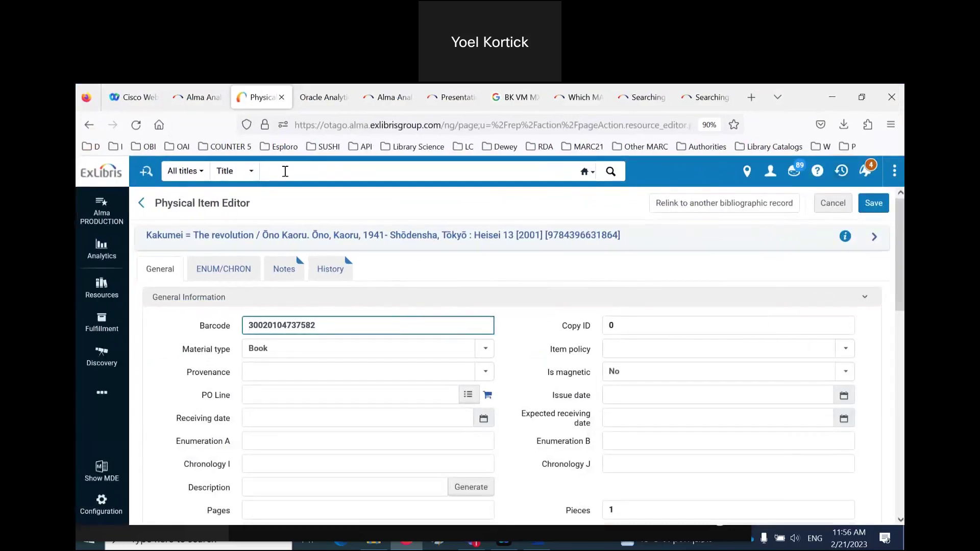
{"action": "left_click", "coordinate": [191, 172]}
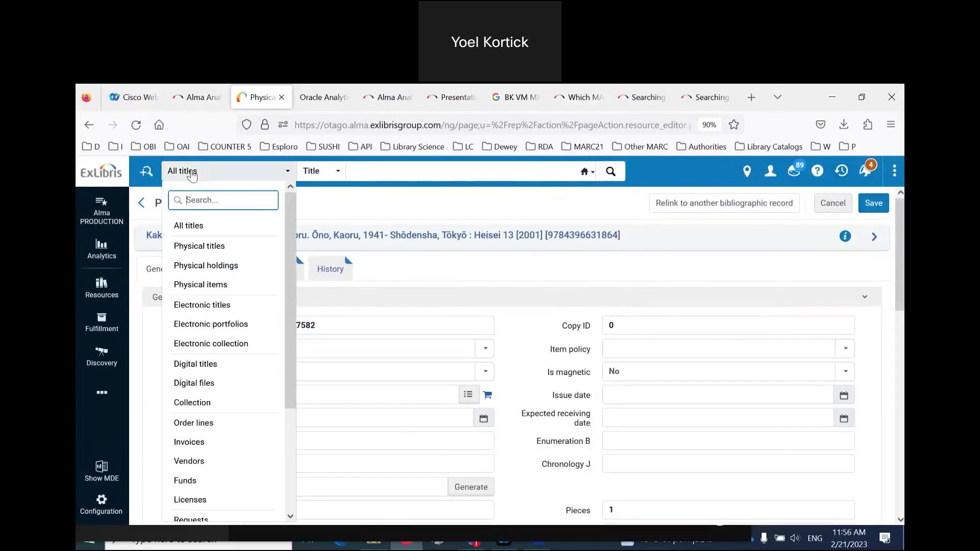
{"action": "left_click", "coordinate": [201, 246]}
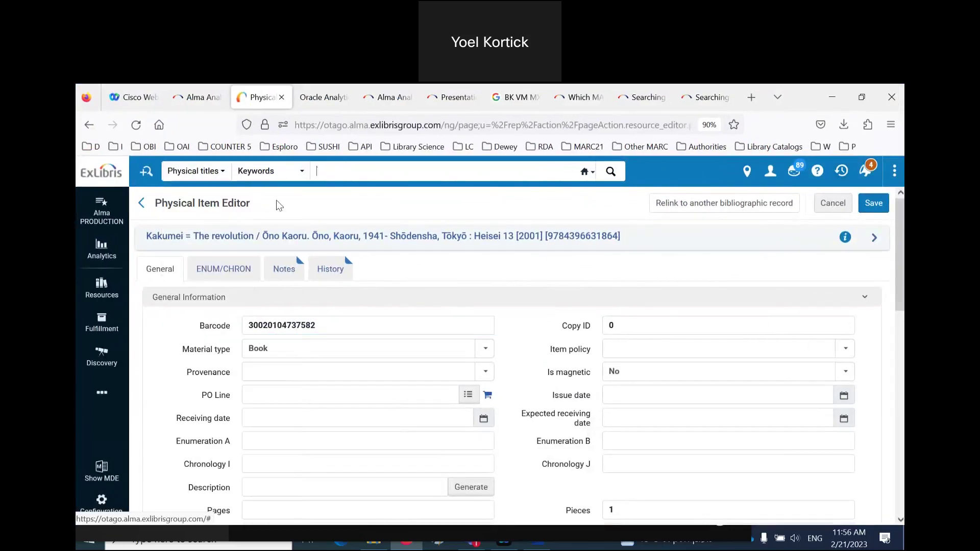
{"action": "left_click", "coordinate": [268, 171]}
{"action": "key", "text": "BackSpace"}
{"action": "type", "text": "ba"}
{"action": "key", "text": "Return"}
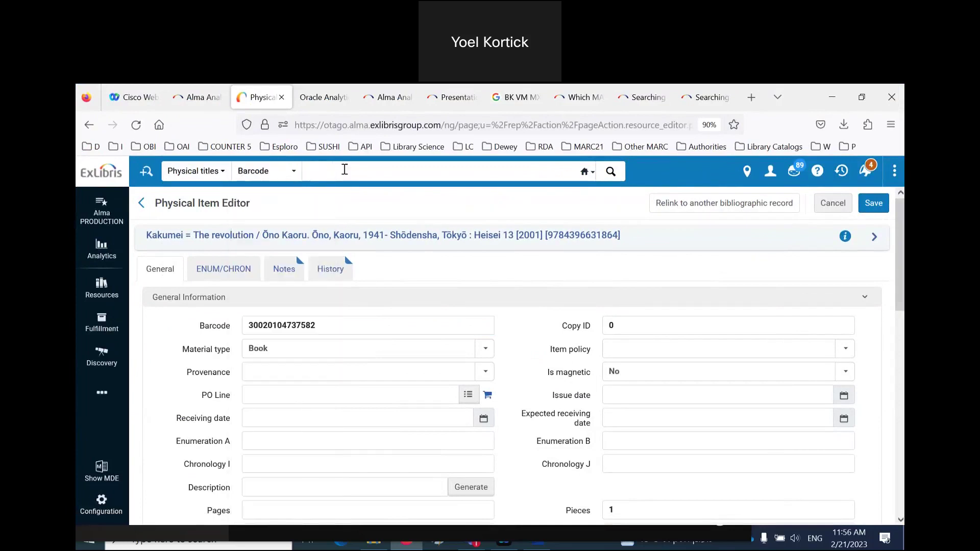
{"action": "left_click", "coordinate": [344, 170]}
{"action": "key", "text": "ctrl+v"}
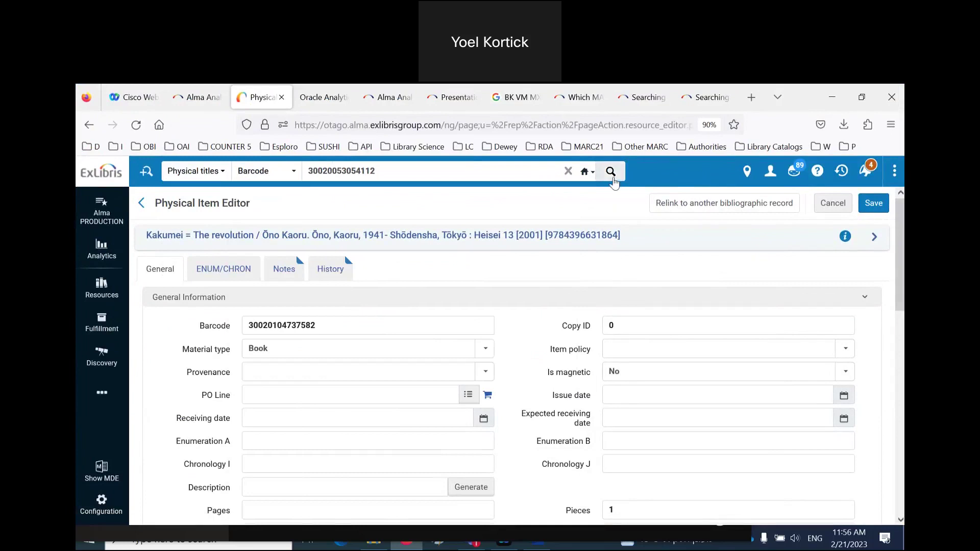
{"action": "left_click", "coordinate": [611, 171]}
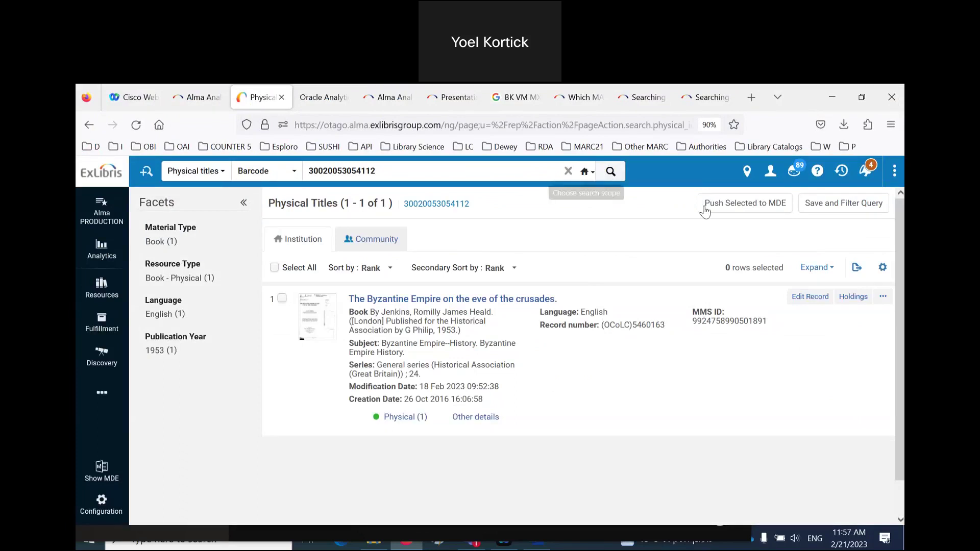
- Examine the MARC record of The Byzantine Empire on the eve of the crusades and return to the search results
{"action": "left_click", "coordinate": [484, 299]}
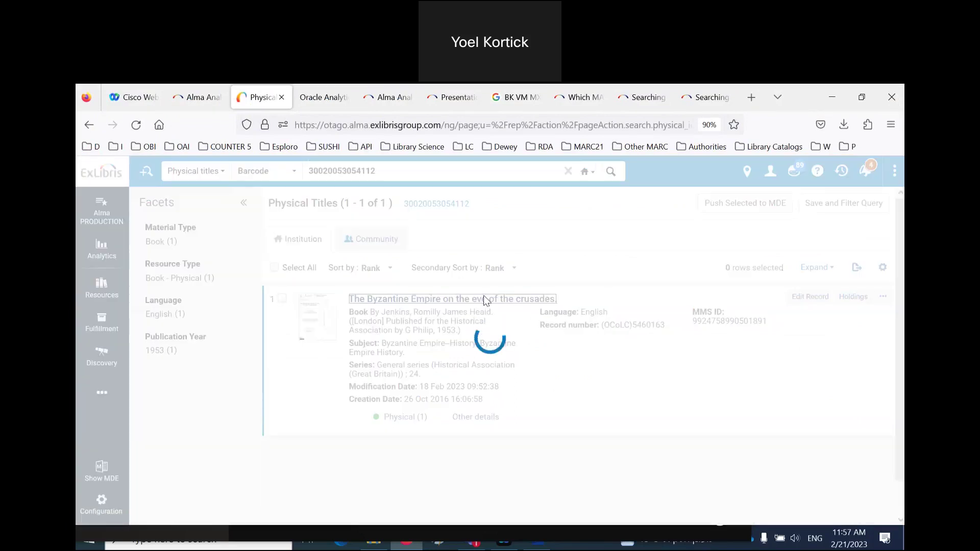
{"action": "scroll", "coordinate": [487, 288], "scroll_direction": "down", "scroll_amount": 10}
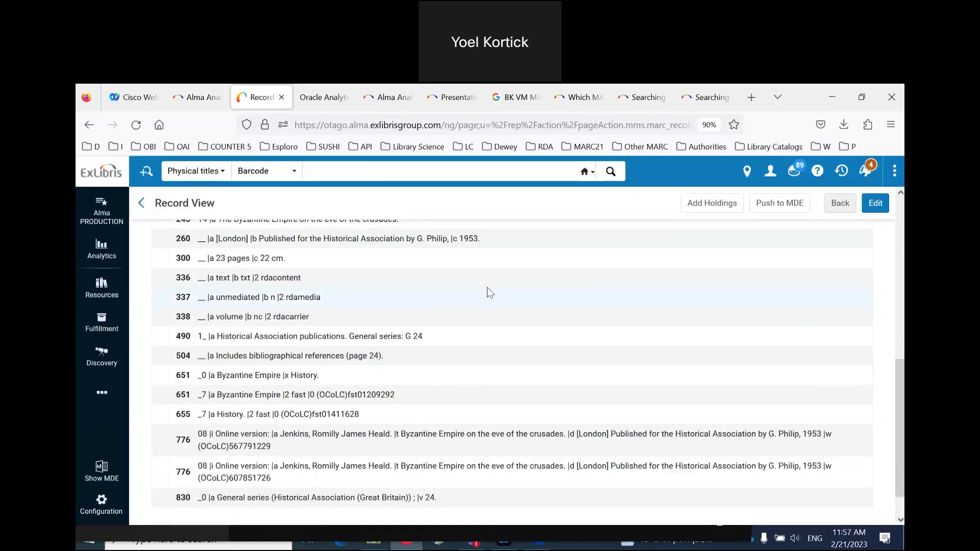
{"action": "scroll", "coordinate": [488, 286], "scroll_direction": "up", "scroll_amount": 10}
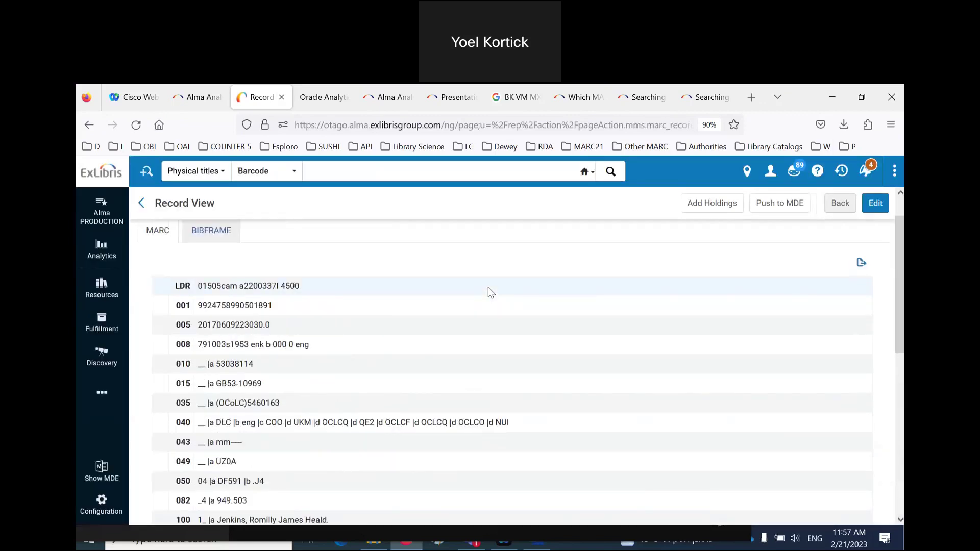
{"action": "scroll", "coordinate": [484, 341], "scroll_direction": "down", "scroll_amount": 4}
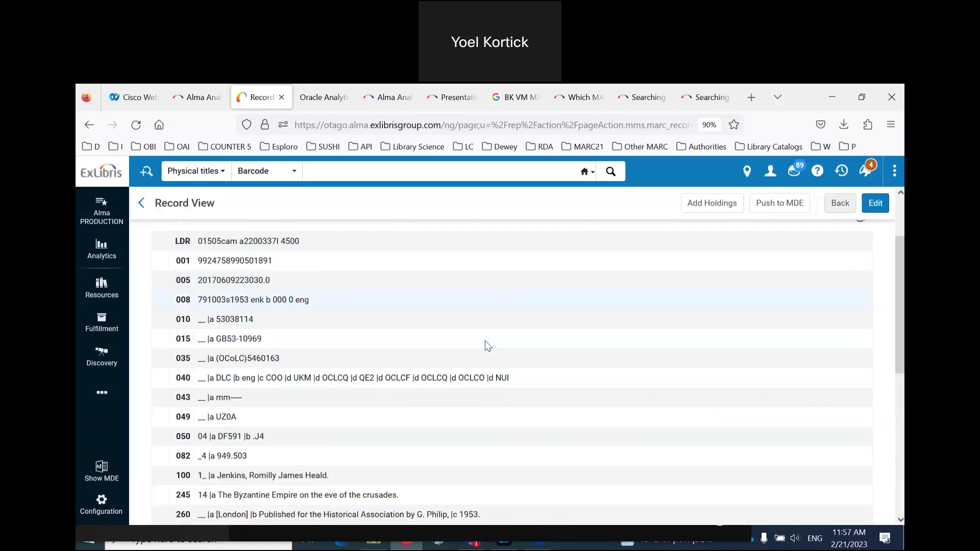
{"action": "left_click", "coordinate": [834, 205]}
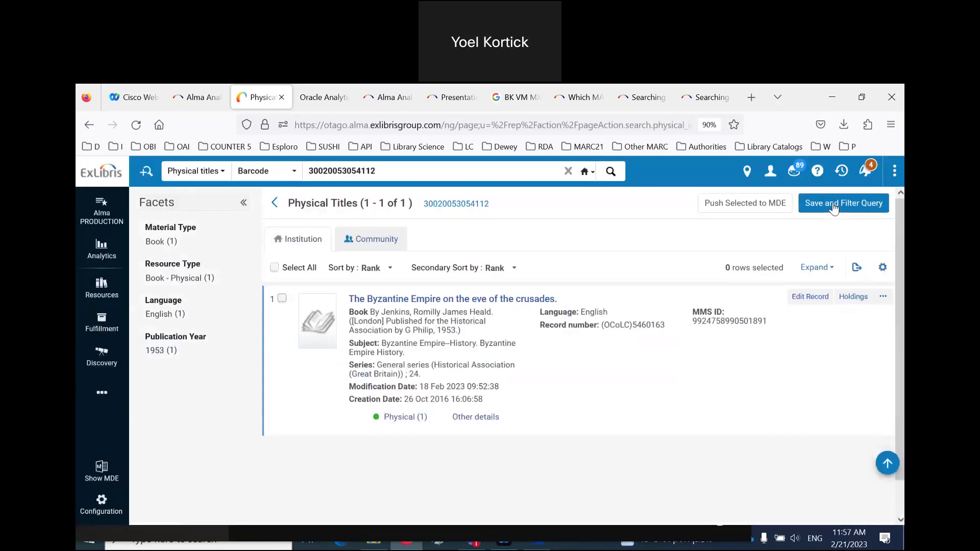
- Open the title's only item in the Physical Item Editor to check its material type, and leave without saving
{"action": "left_click", "coordinate": [884, 304]}
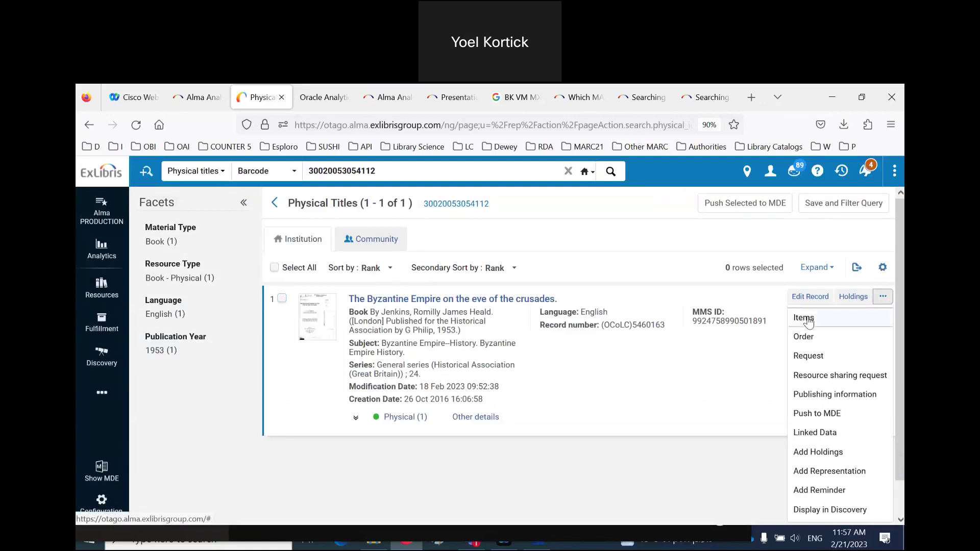
{"action": "left_click", "coordinate": [810, 321]}
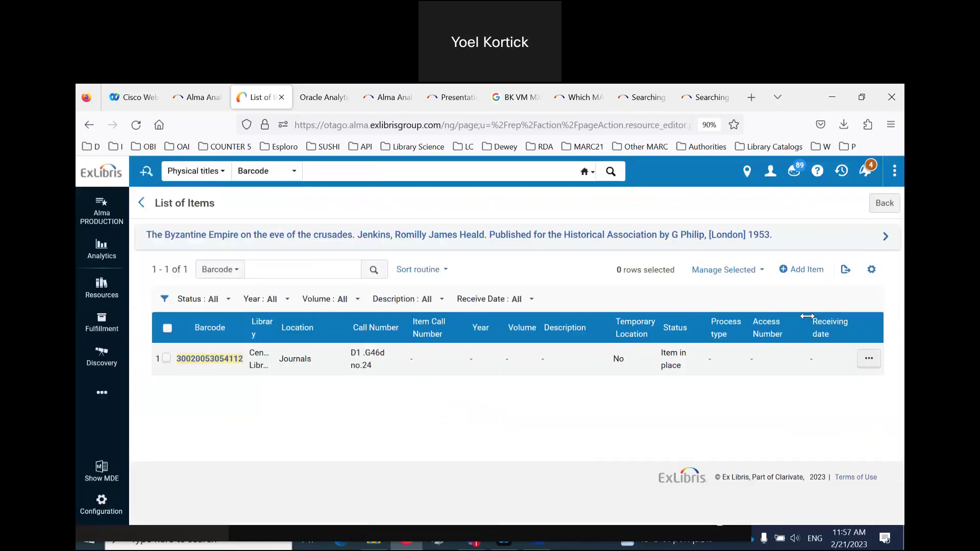
{"action": "left_click", "coordinate": [861, 364]}
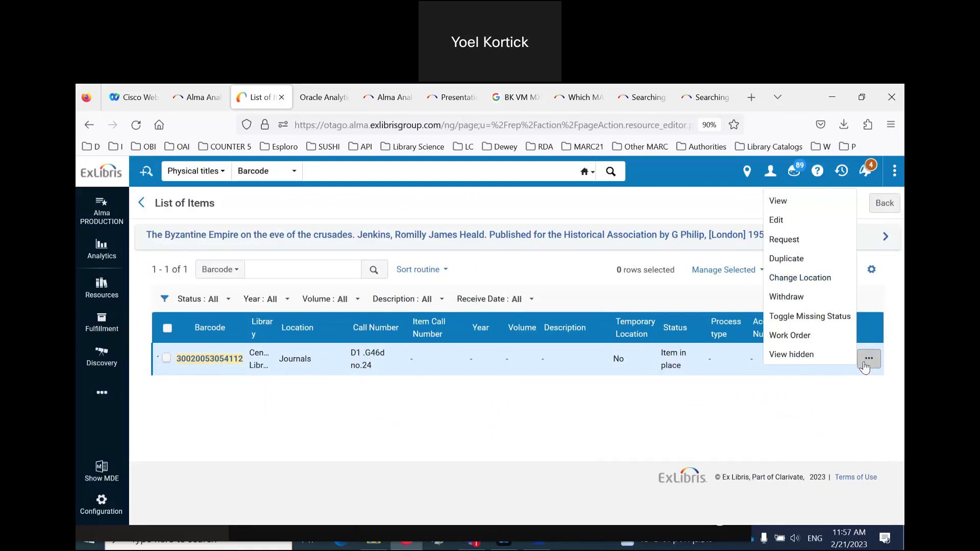
{"action": "left_click", "coordinate": [775, 221]}
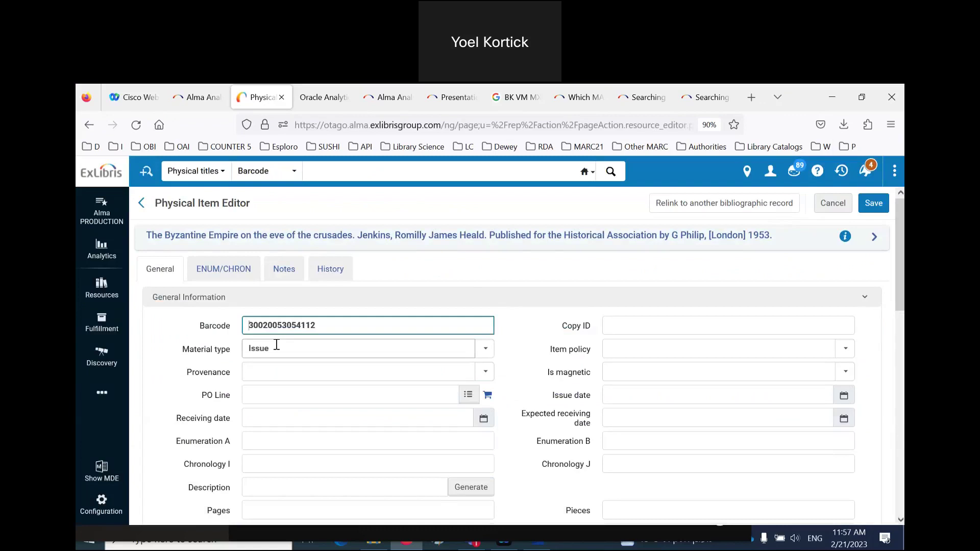
{"action": "left_click", "coordinate": [842, 206]}
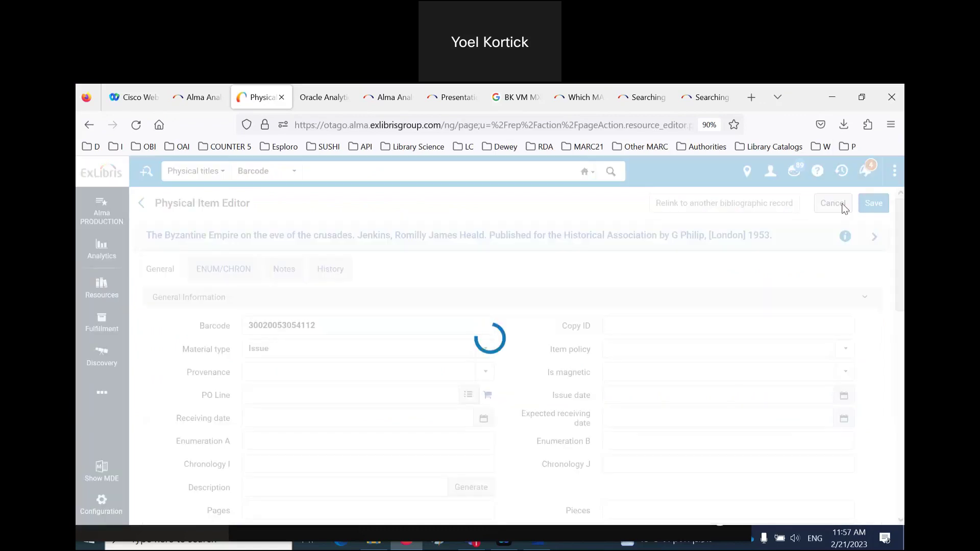
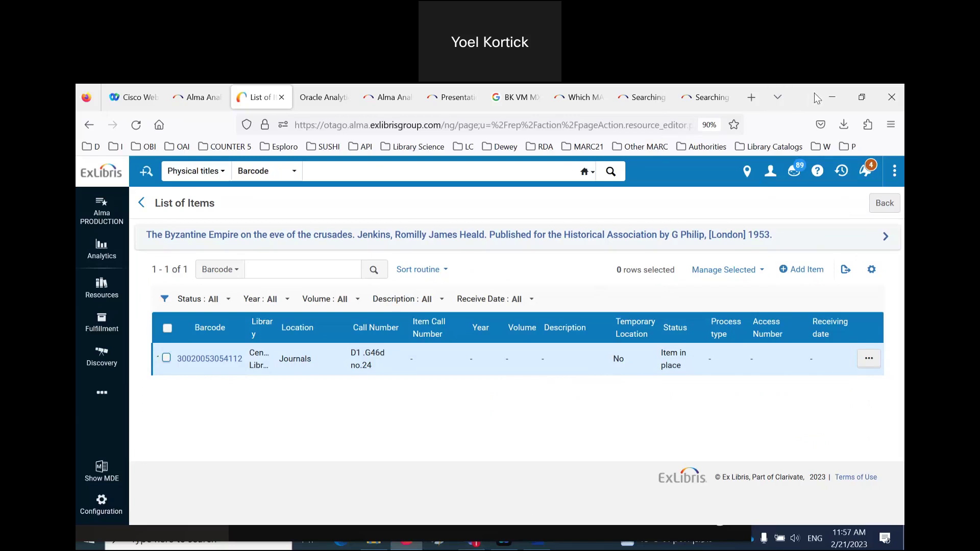
- Return to the Oracle Analytics report and look through the item counts in the Num of Items (In Repository) column
{"action": "left_click", "coordinate": [861, 102]}
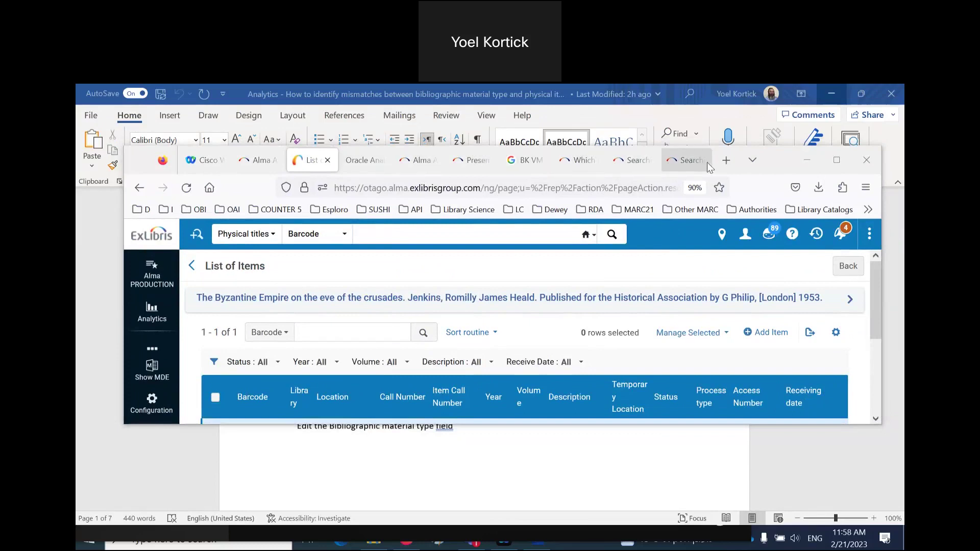
{"action": "left_click", "coordinate": [483, 159]}
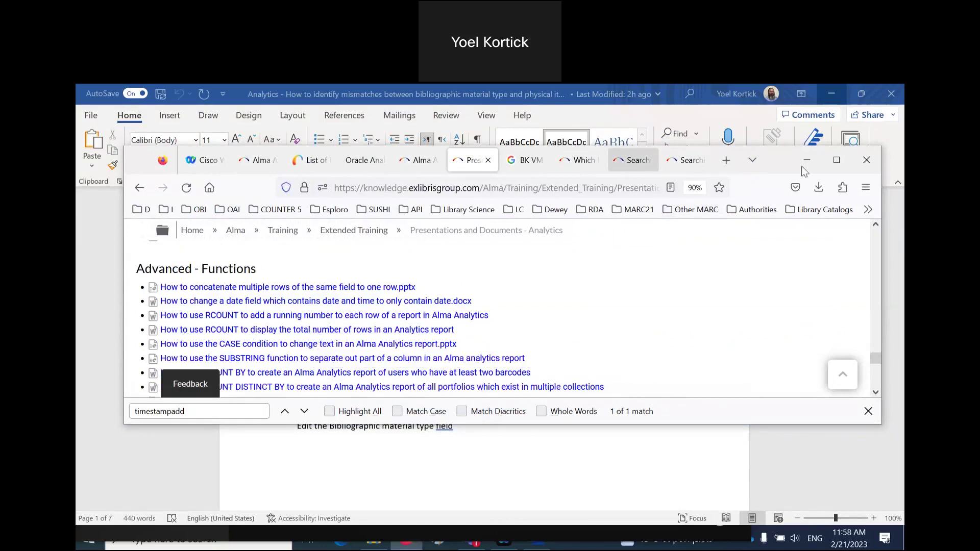
{"action": "left_click", "coordinate": [363, 159]}
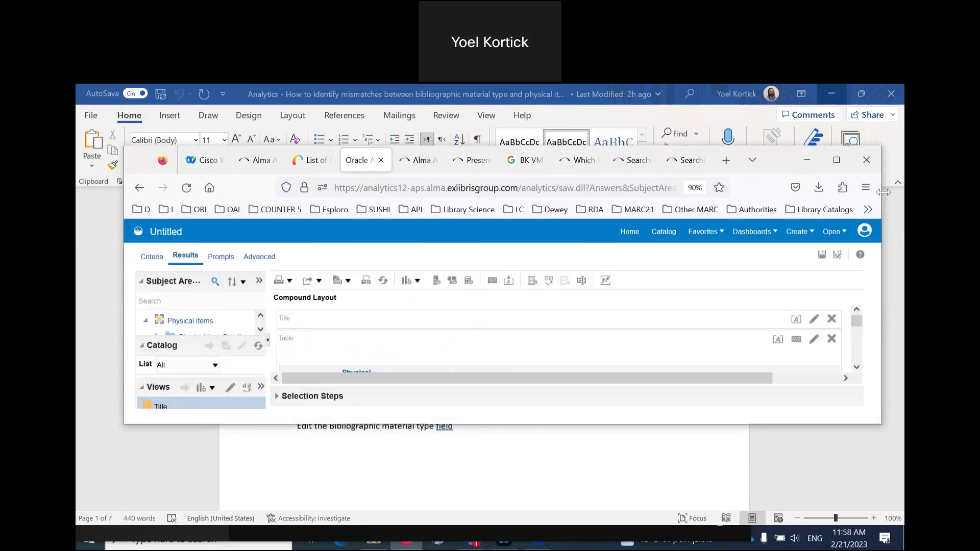
{"action": "left_click", "coordinate": [836, 160]}
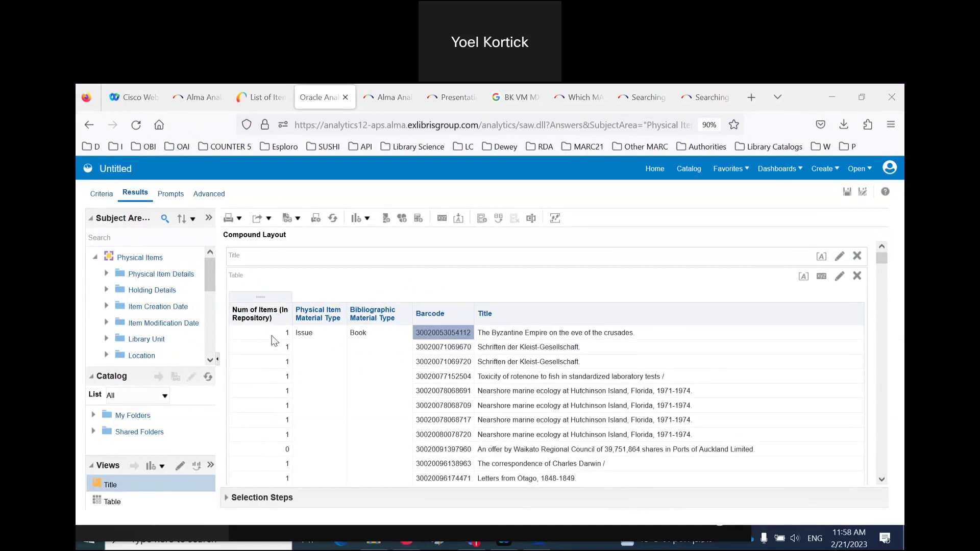
{"action": "scroll", "coordinate": [274, 341], "scroll_direction": "down", "scroll_amount": 5}
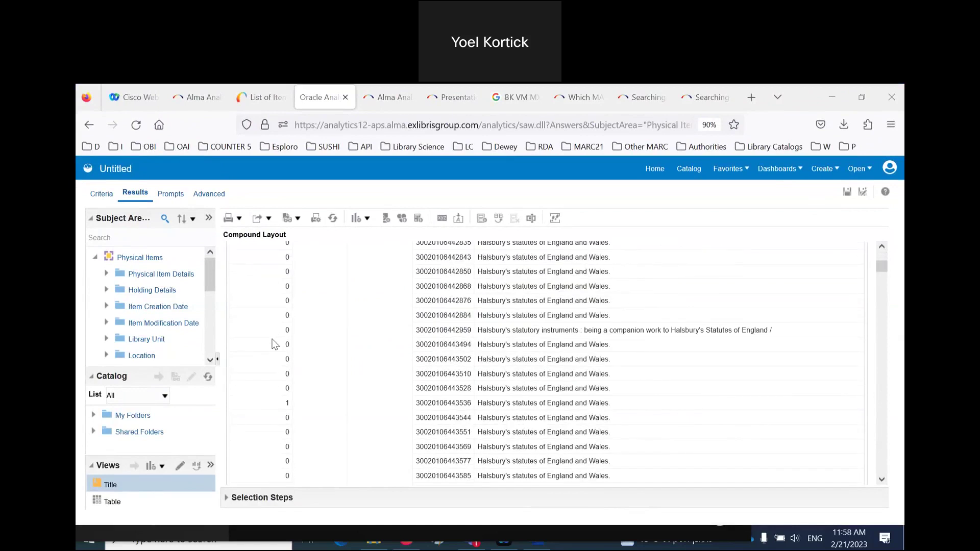
{"action": "scroll", "coordinate": [276, 398], "scroll_direction": "up", "scroll_amount": 1}
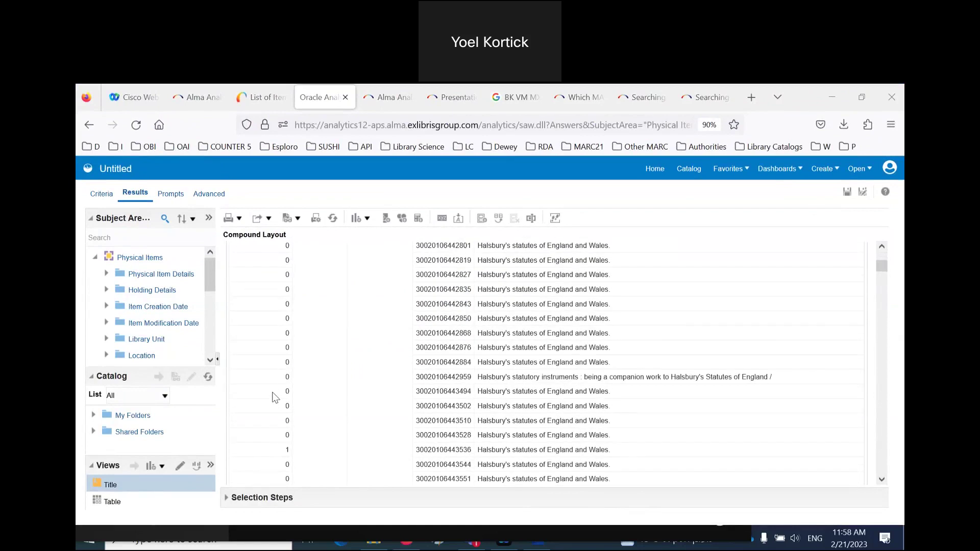
{"action": "scroll", "coordinate": [274, 397], "scroll_direction": "up", "scroll_amount": 5}
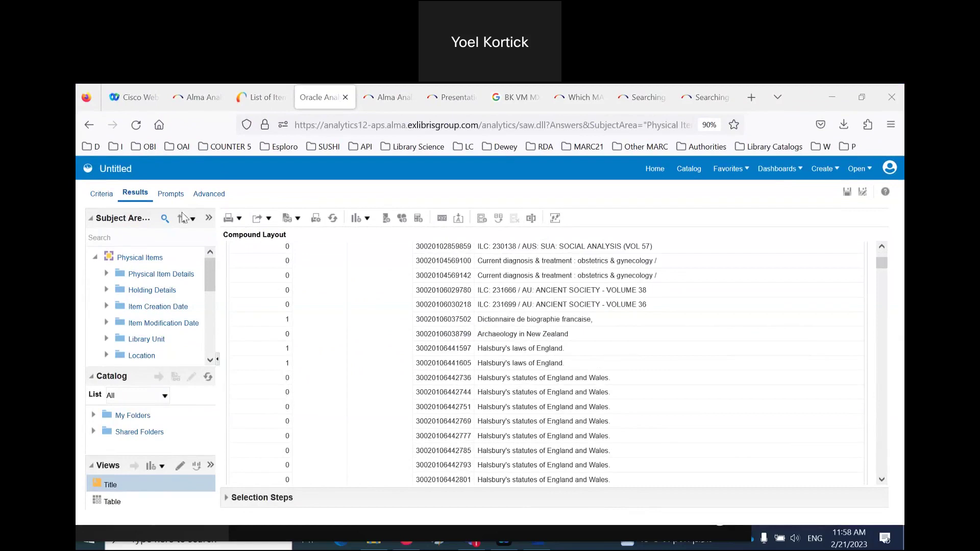
- Add a criteria filter limiting Num of Items (In Repository) to 1 and display the filtered results
{"action": "left_click", "coordinate": [94, 193]}
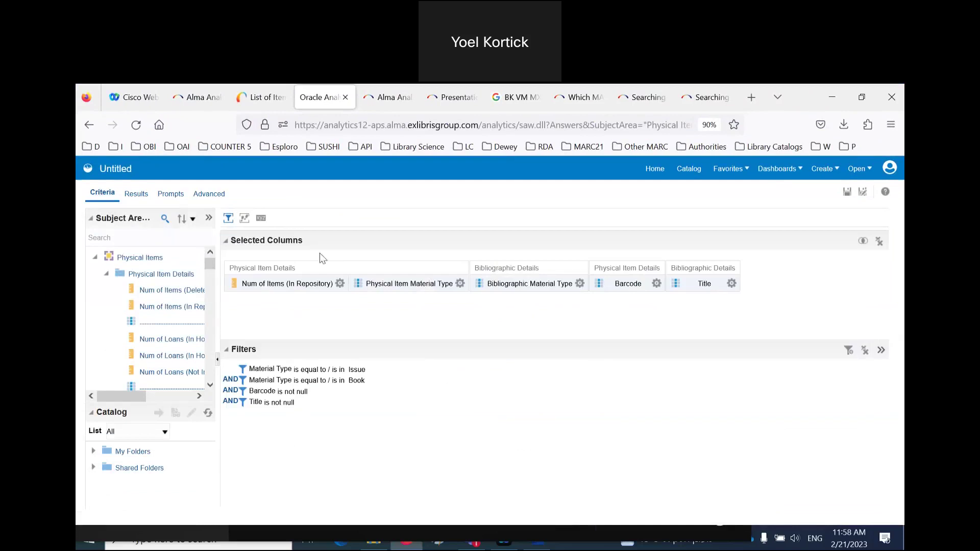
{"action": "left_click", "coordinate": [340, 283]}
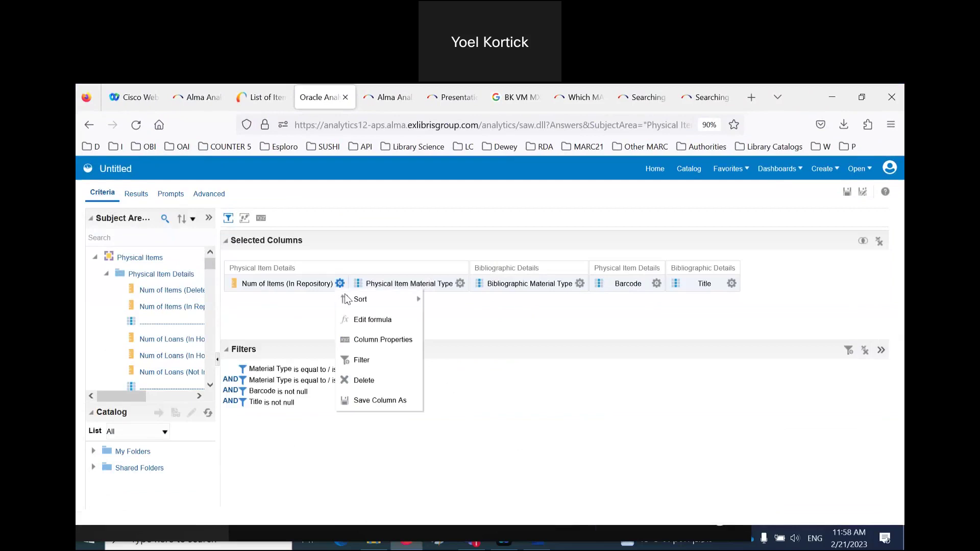
{"action": "left_click", "coordinate": [383, 362]}
{"action": "type", "text": "1"}
{"action": "left_click", "coordinate": [542, 424]}
{"action": "left_click", "coordinate": [135, 193]}
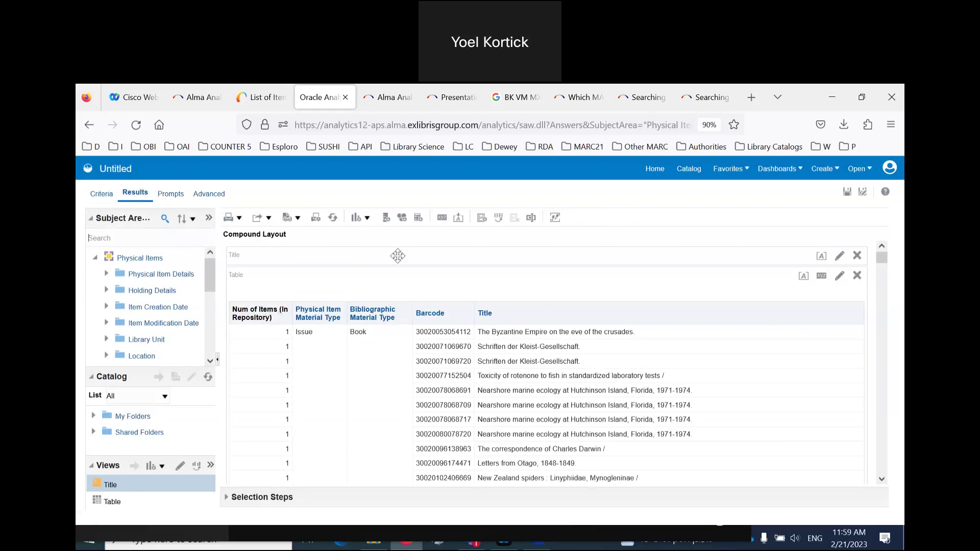
{"action": "left_click", "coordinate": [367, 218]}
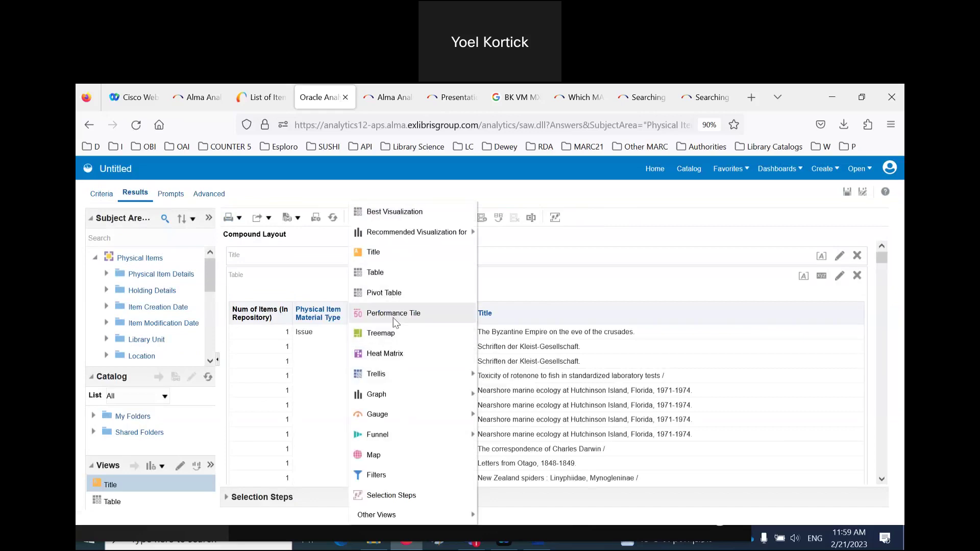
{"action": "left_click", "coordinate": [368, 220]}
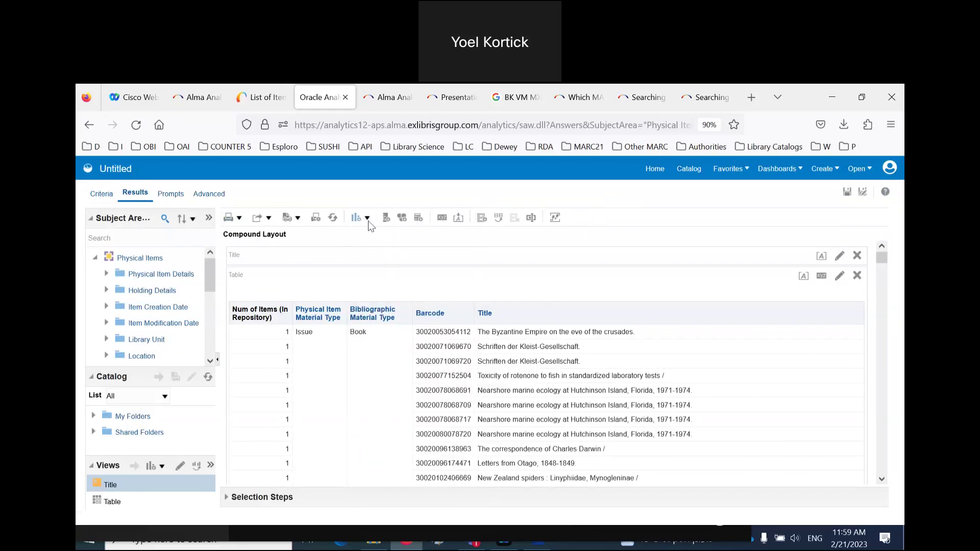
{"action": "left_click", "coordinate": [369, 221]}
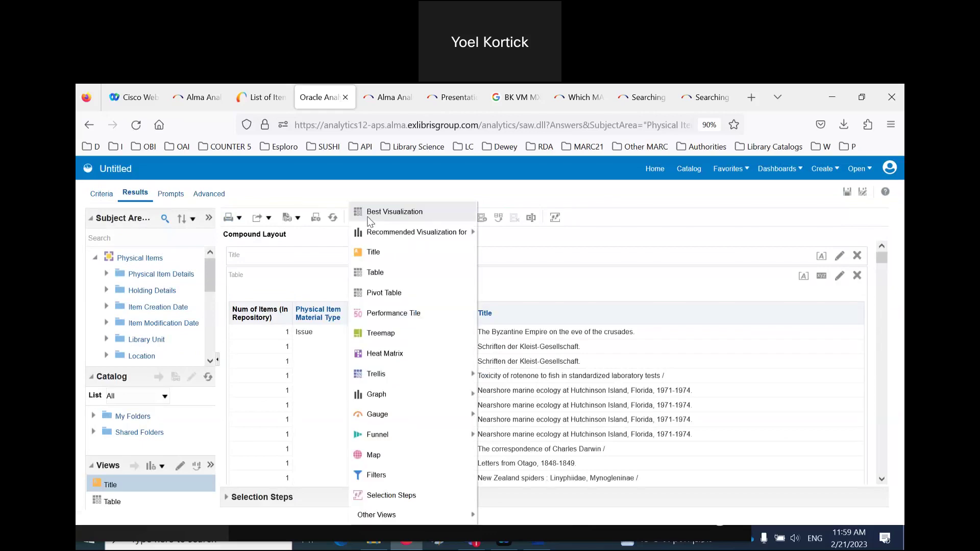
{"action": "left_click", "coordinate": [372, 251]}
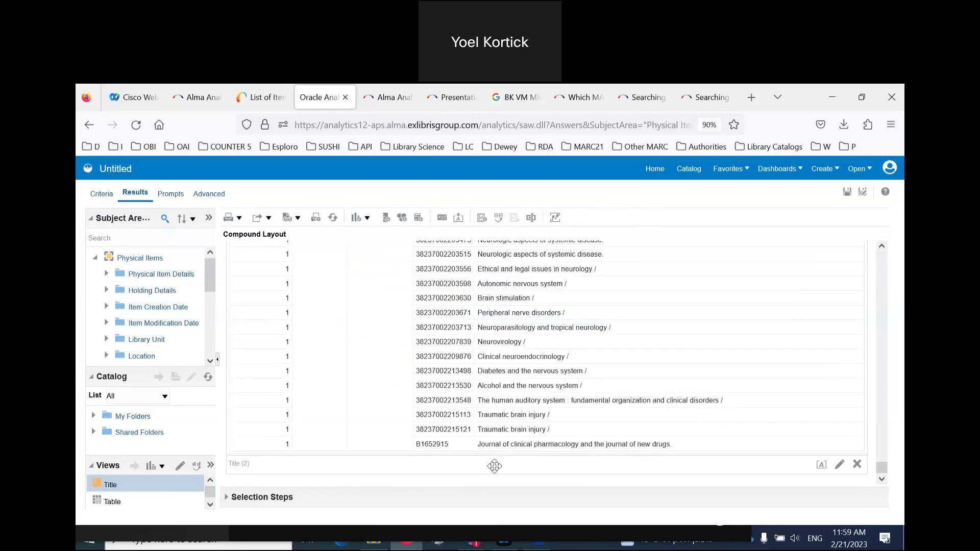
{"action": "left_click_drag", "start_coordinate": [494, 466], "coordinate": [229, 345]}
{"action": "left_click_drag", "start_coordinate": [882, 468], "coordinate": [890, 248]}
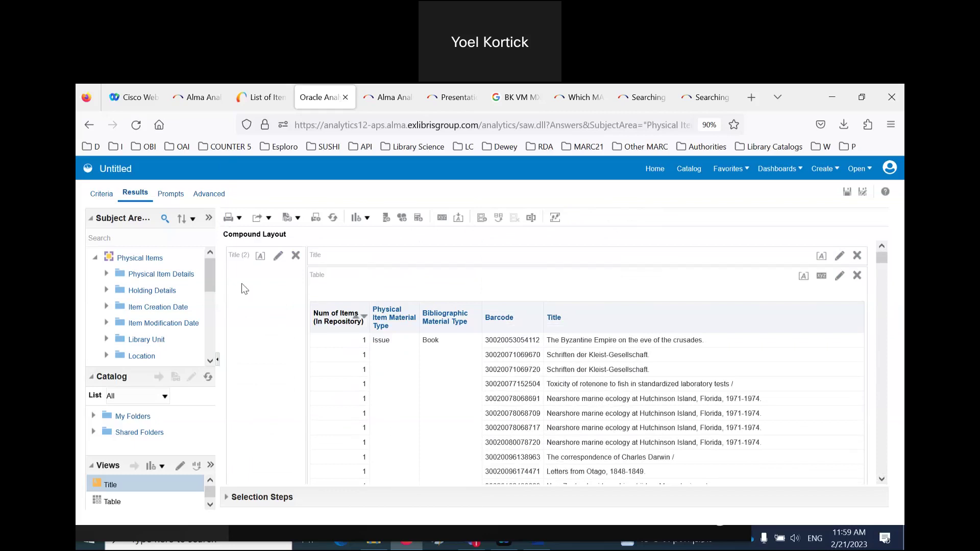
{"action": "left_click_drag", "start_coordinate": [240, 257], "coordinate": [377, 279]}
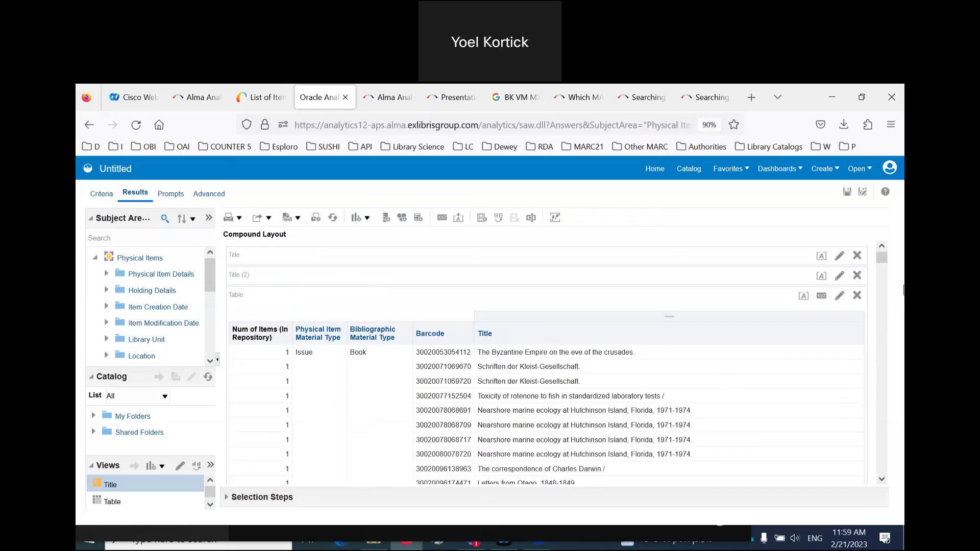
{"action": "left_click", "coordinate": [839, 276]}
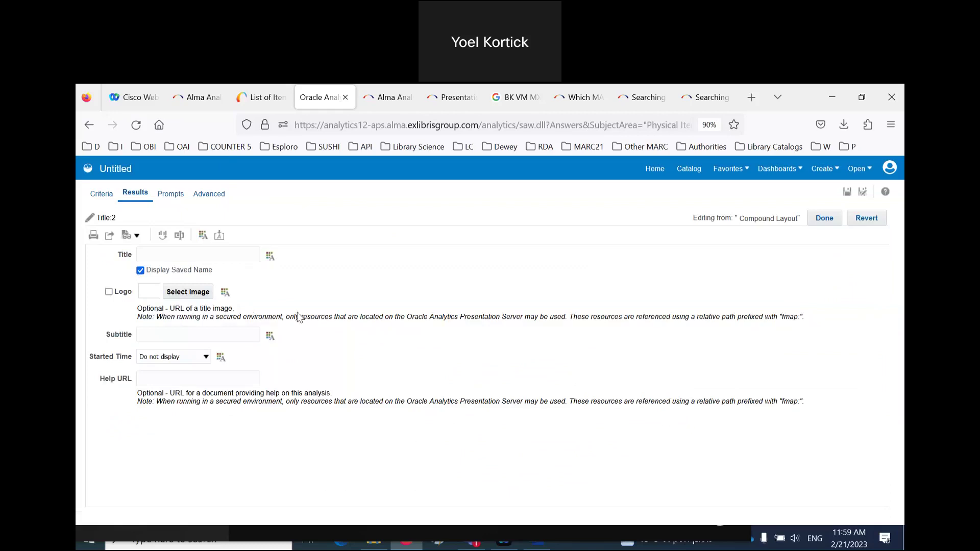
{"action": "left_click", "coordinate": [102, 193]}
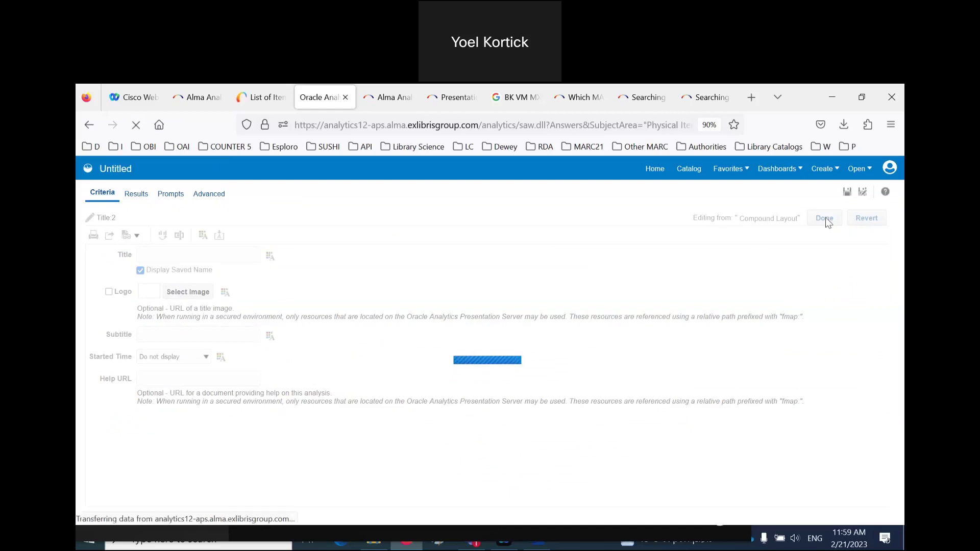
{"action": "left_click", "coordinate": [135, 194]}
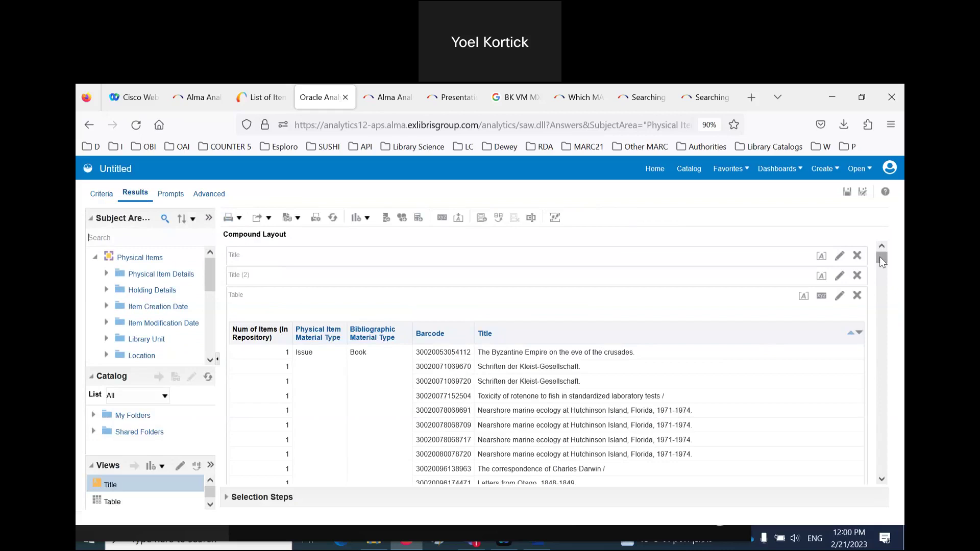
{"action": "left_click", "coordinate": [857, 275]}
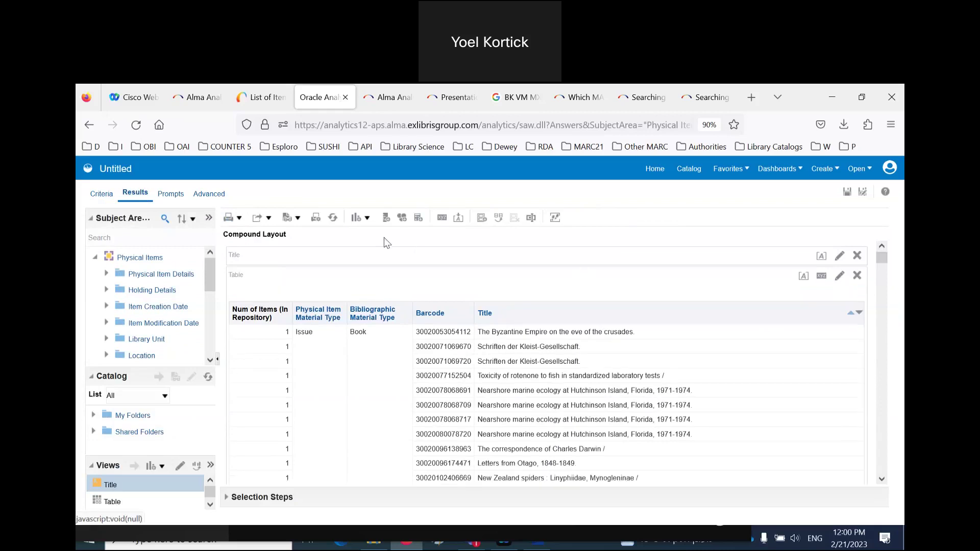
- Add a performance tile for Num of Items (In Repository) and place it between the title and the results table
{"action": "left_click", "coordinate": [365, 218]}
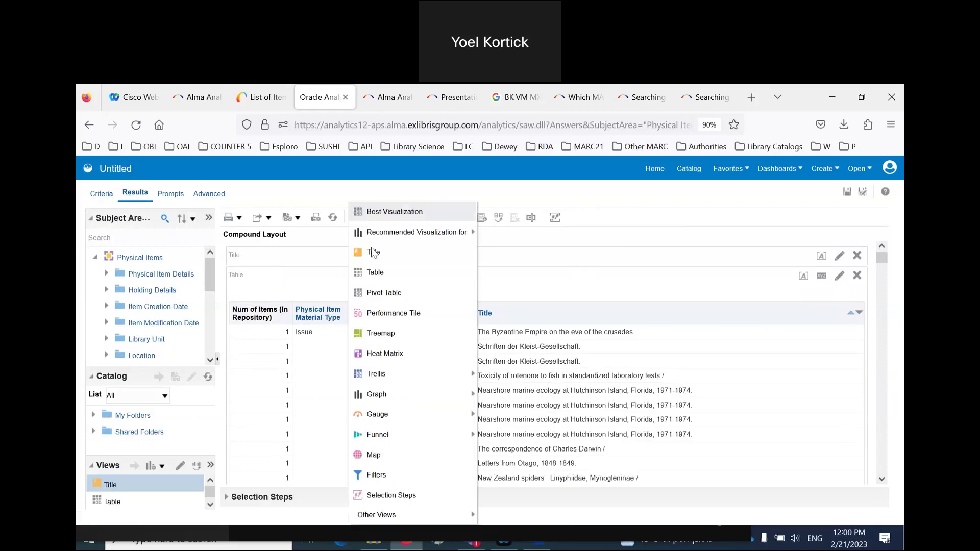
{"action": "left_click", "coordinate": [394, 317]}
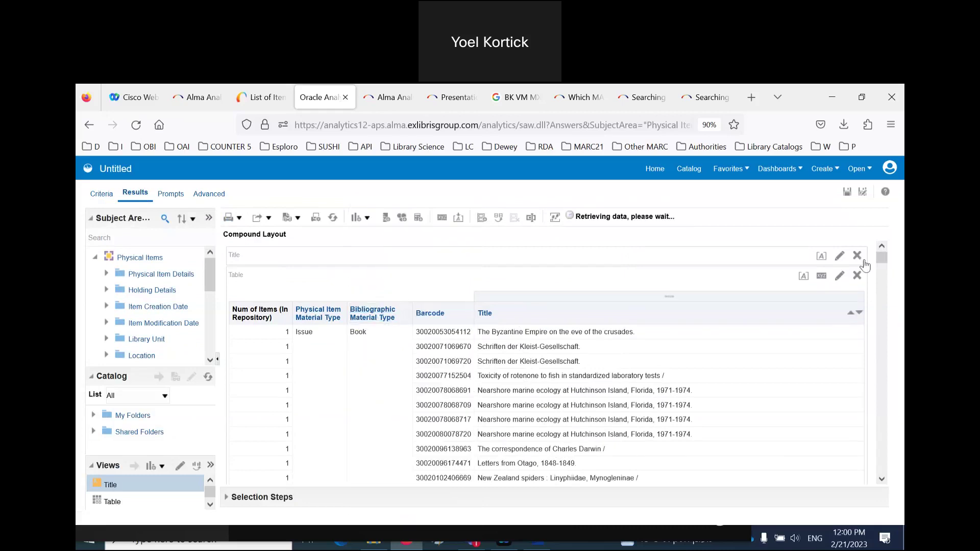
{"action": "left_click_drag", "start_coordinate": [884, 263], "coordinate": [882, 494]}
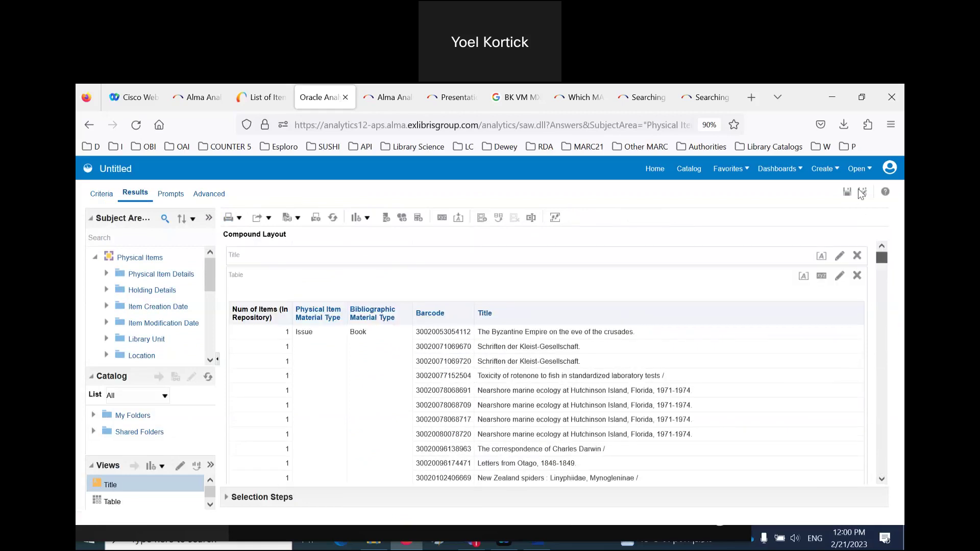
{"action": "scroll", "coordinate": [884, 402], "scroll_direction": "down", "scroll_amount": 15}
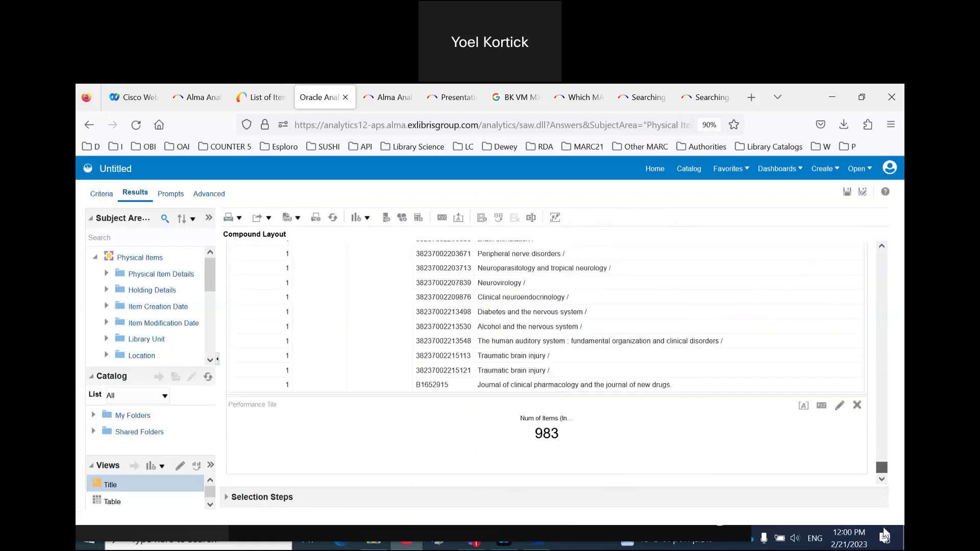
{"action": "left_click_drag", "start_coordinate": [745, 408], "coordinate": [228, 287]}
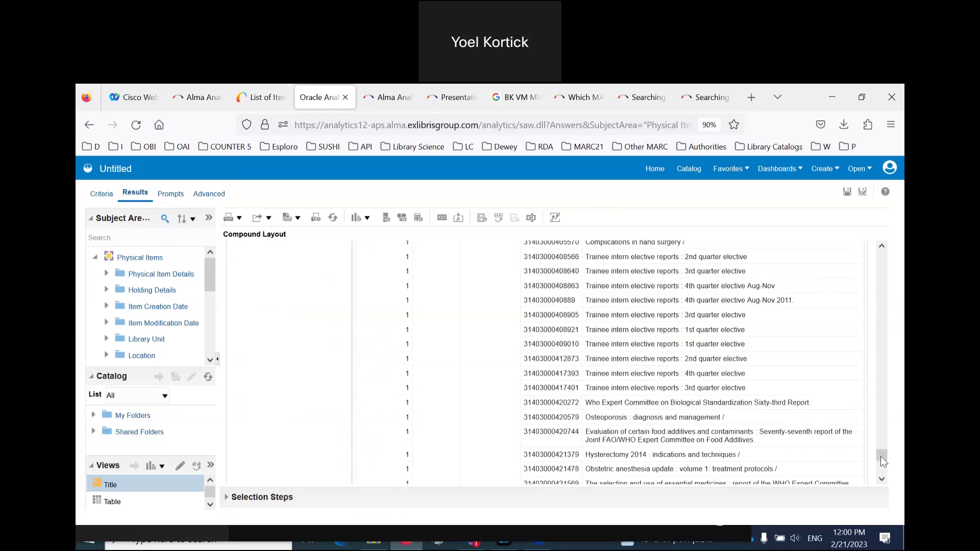
{"action": "scroll", "coordinate": [887, 323], "scroll_direction": "up", "scroll_amount": 15}
{"action": "left_click_drag", "start_coordinate": [265, 270], "coordinate": [286, 262]}
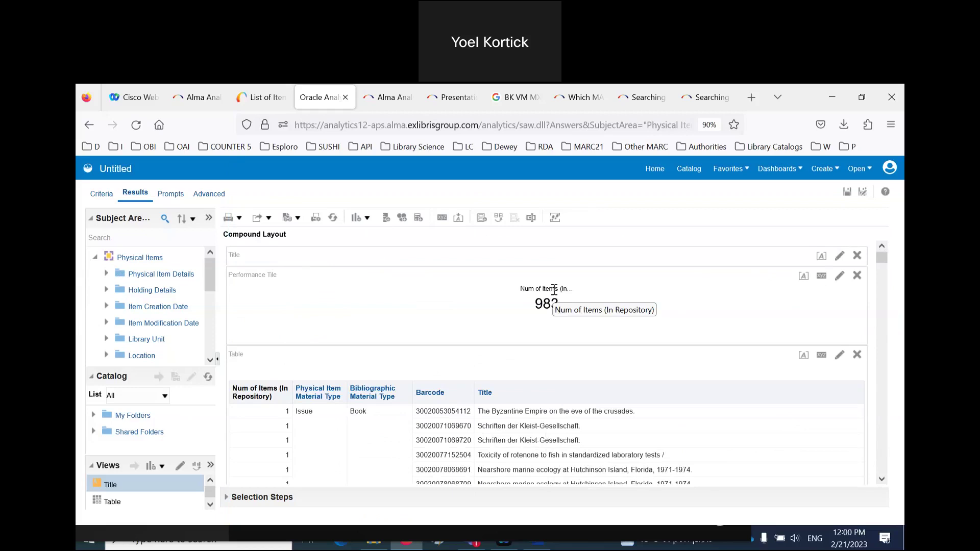
- Set the performance tile's width to 300 pixels
{"action": "left_click", "coordinate": [822, 279]}
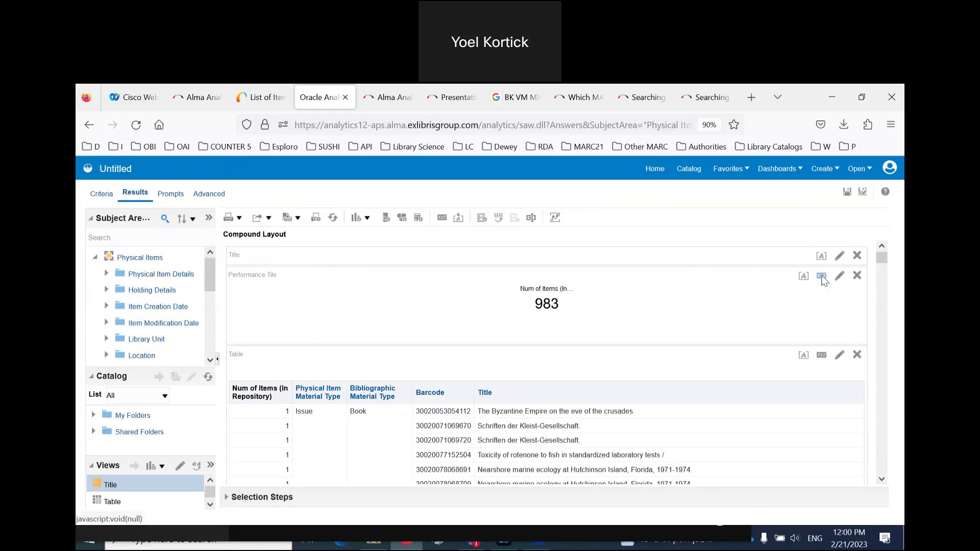
{"action": "left_click_drag", "start_coordinate": [471, 295], "coordinate": [407, 299]}
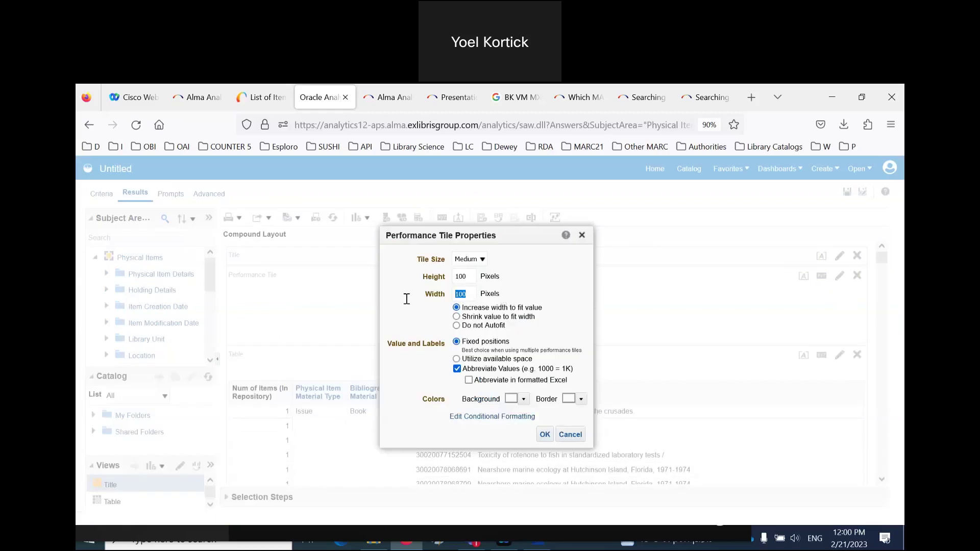
{"action": "type", "text": "300"}
{"action": "left_click", "coordinate": [544, 435]}
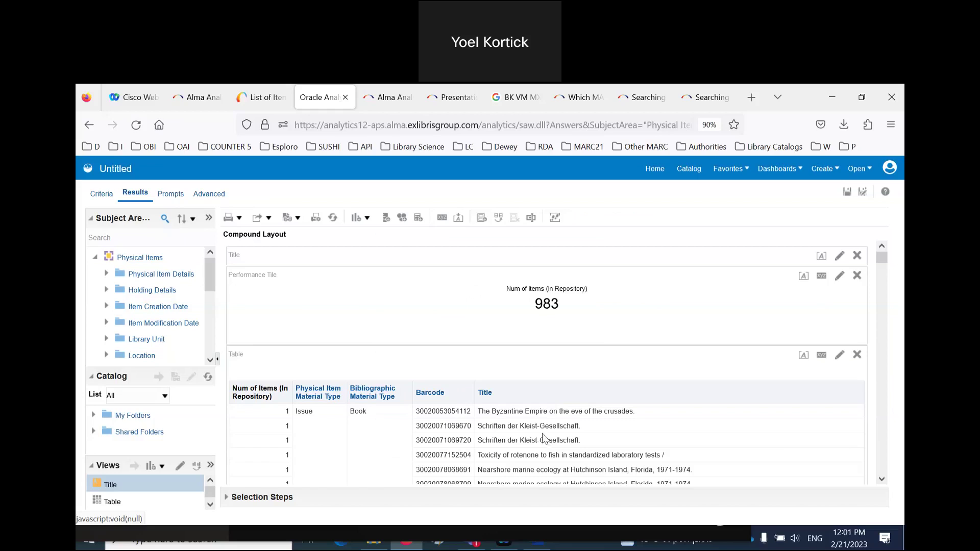
- Find and highlight the document How to use RCOUNT to display the total number of rows in an Analytics report on the Ex Libris presentations page
{"action": "left_click", "coordinate": [861, 97]}
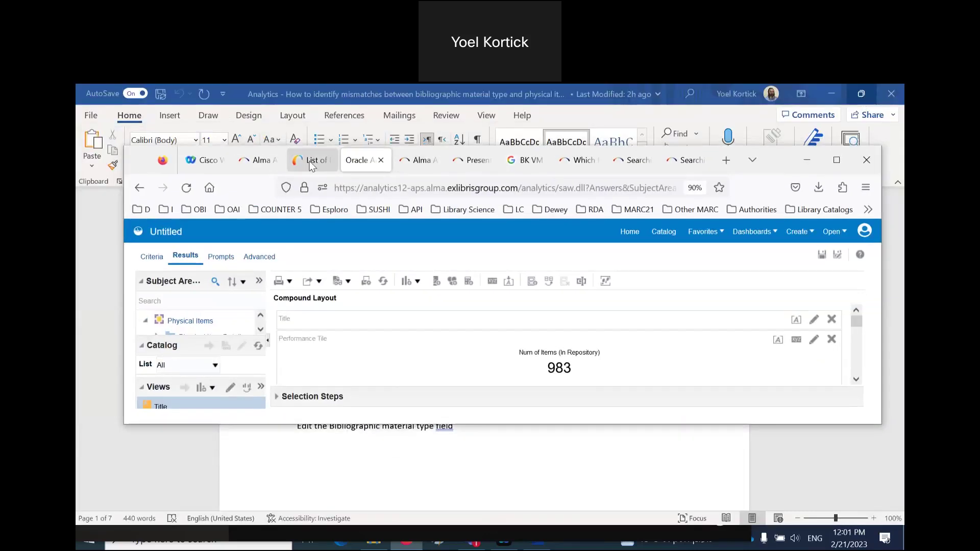
{"action": "left_click", "coordinate": [412, 160]}
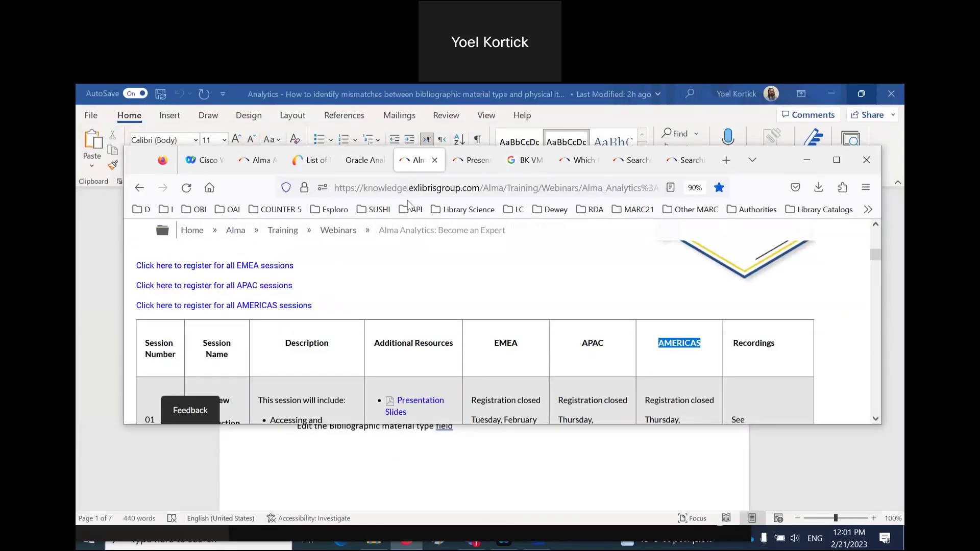
{"action": "left_click", "coordinate": [483, 167]}
{"action": "left_click_drag", "start_coordinate": [471, 331], "coordinate": [154, 337]}
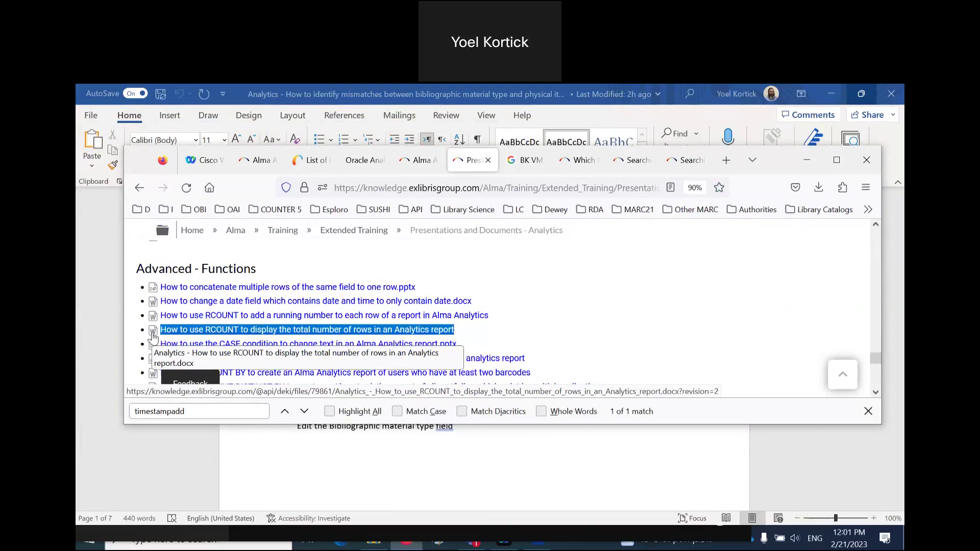
{"action": "left_click", "coordinate": [836, 161]}
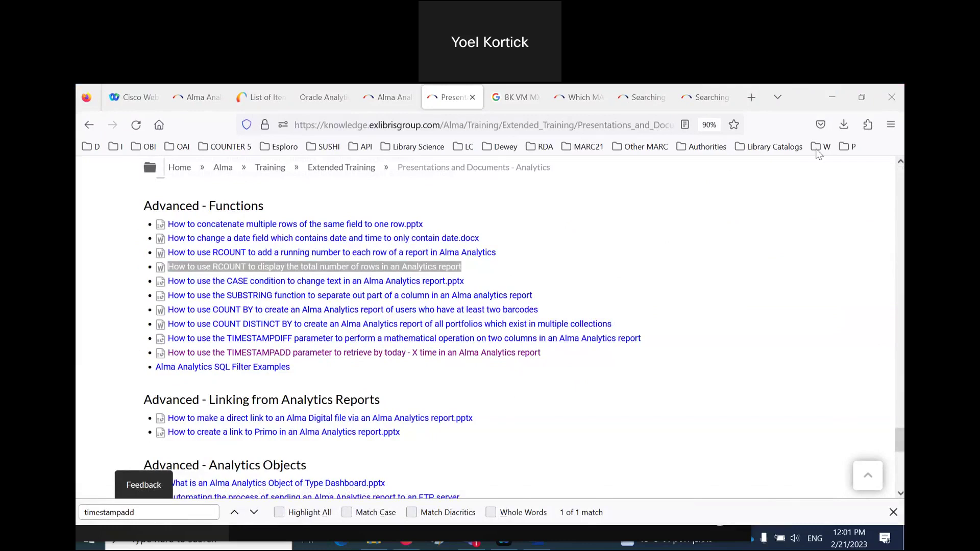
{"action": "left_click", "coordinate": [861, 98]}
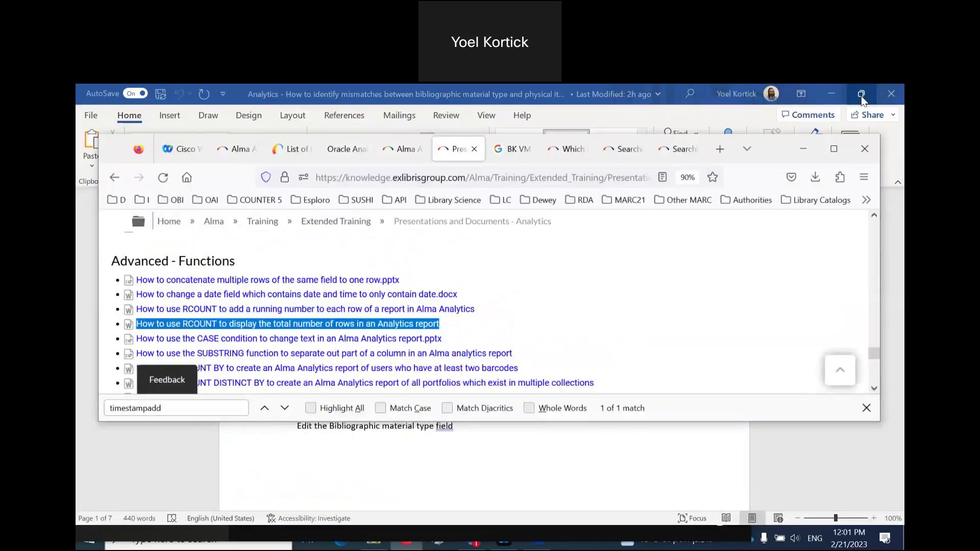
- Return to the Oracle Analytics report and expand the Physical Item Details folder of the Physical Items subject area
{"action": "left_click", "coordinate": [408, 164]}
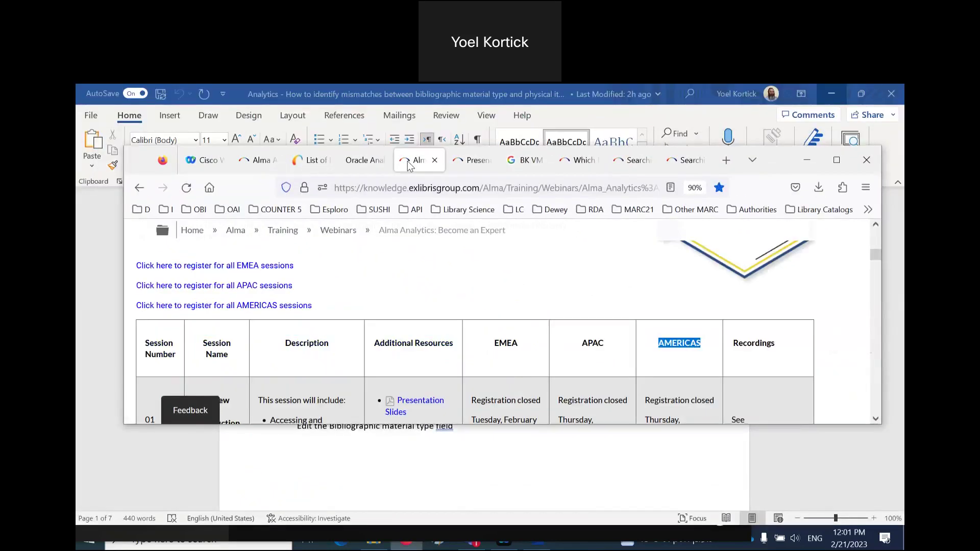
{"action": "left_click", "coordinate": [364, 161]}
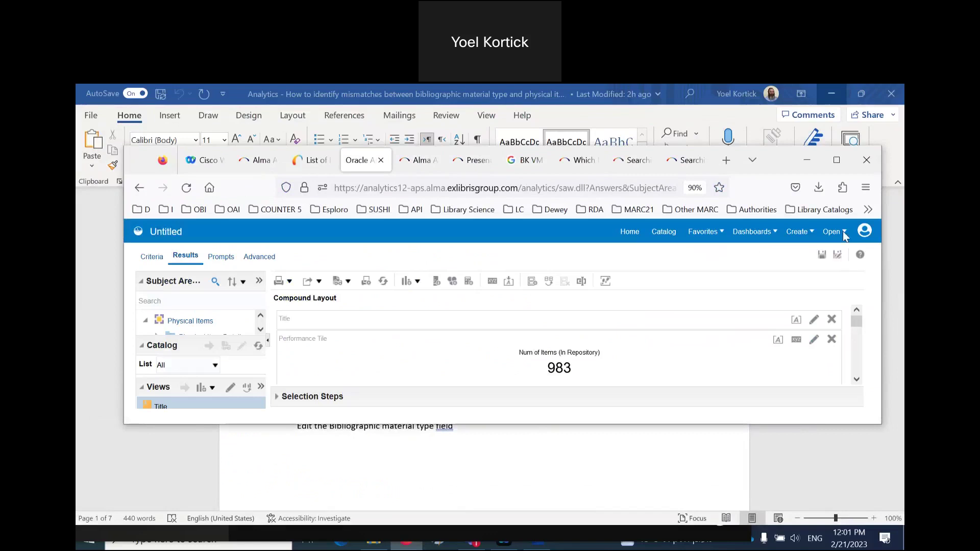
{"action": "left_click", "coordinate": [835, 162]}
{"action": "left_click_drag", "start_coordinate": [219, 308], "coordinate": [293, 303]}
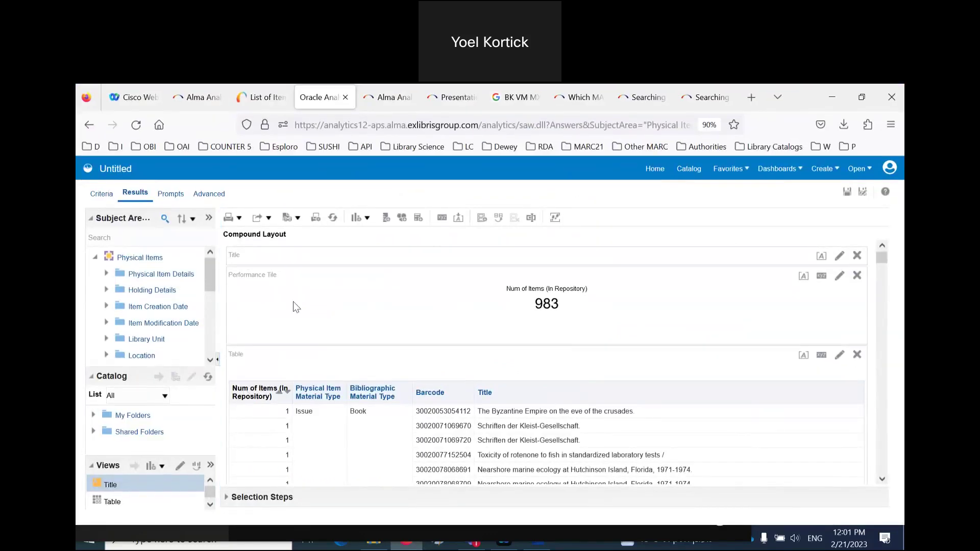
{"action": "left_click", "coordinate": [107, 274]}
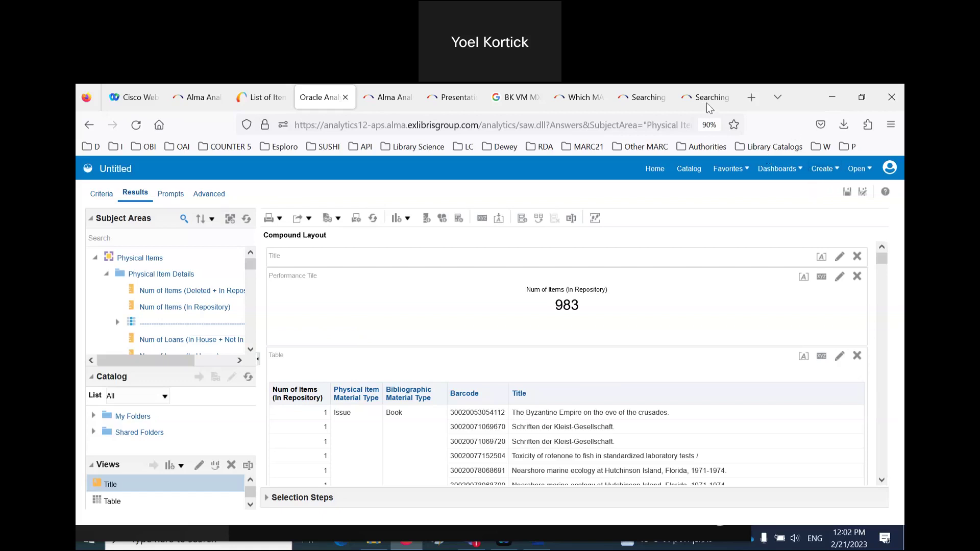
- Leave the report for the catalog and open the Fulfillment - Loans Returns and Overdue Dashboard from the Alma Fulfillment dashboards folder
{"action": "left_click", "coordinate": [695, 171]}
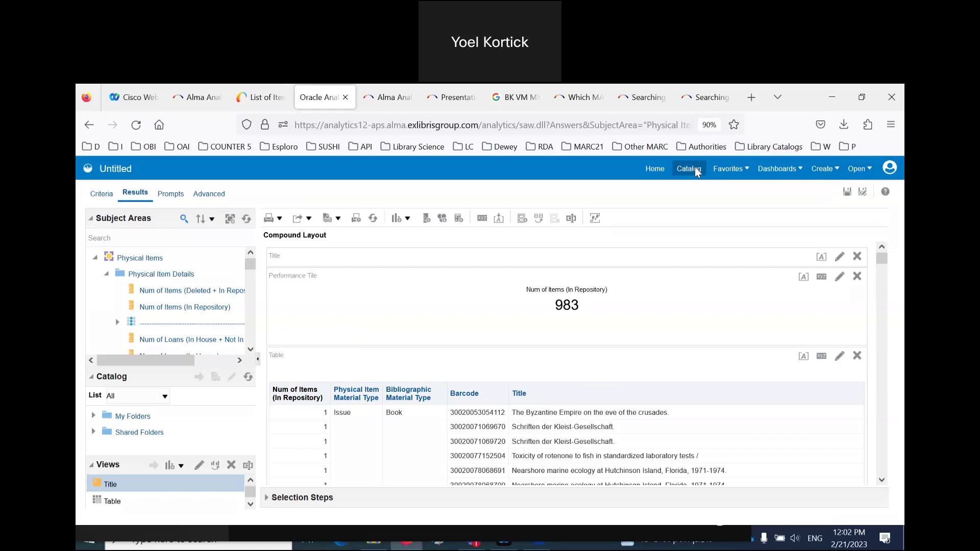
{"action": "left_click", "coordinate": [509, 369]}
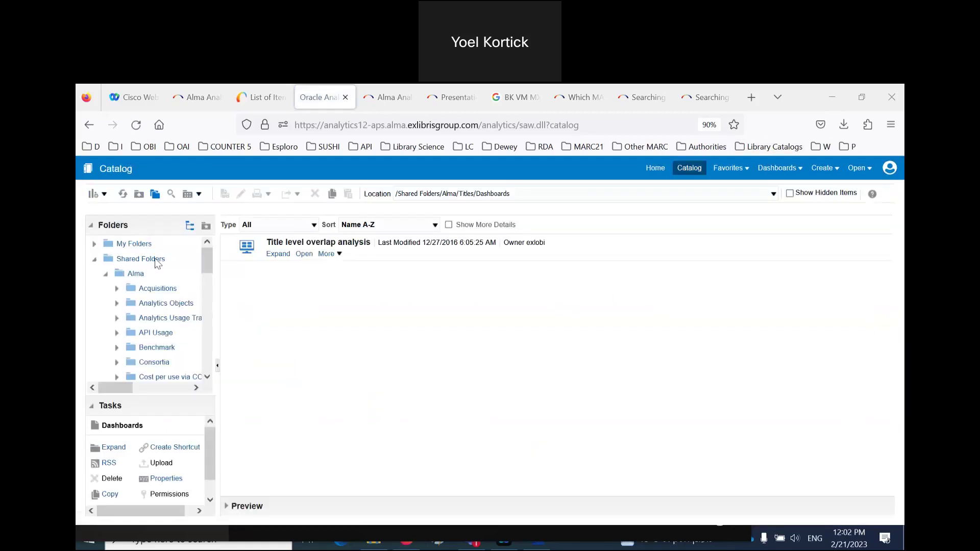
{"action": "scroll", "coordinate": [169, 319], "scroll_direction": "down", "scroll_amount": 2}
{"action": "scroll", "coordinate": [169, 318], "scroll_direction": "down", "scroll_amount": 4}
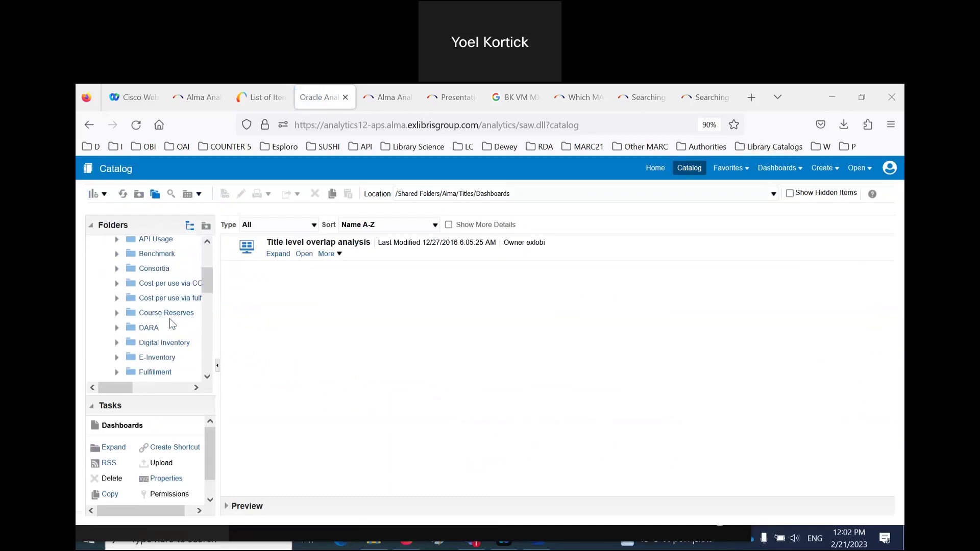
{"action": "left_click", "coordinate": [157, 326]}
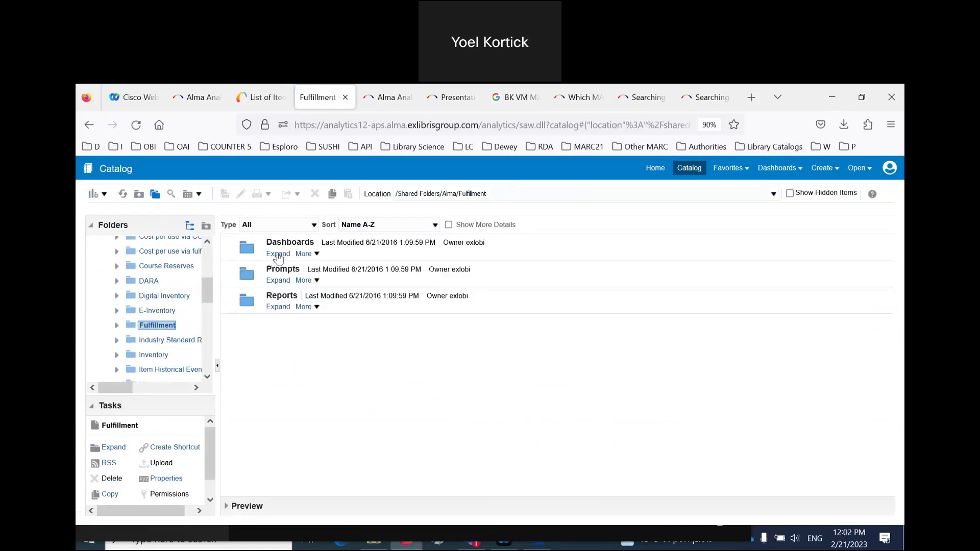
{"action": "left_click", "coordinate": [278, 254]}
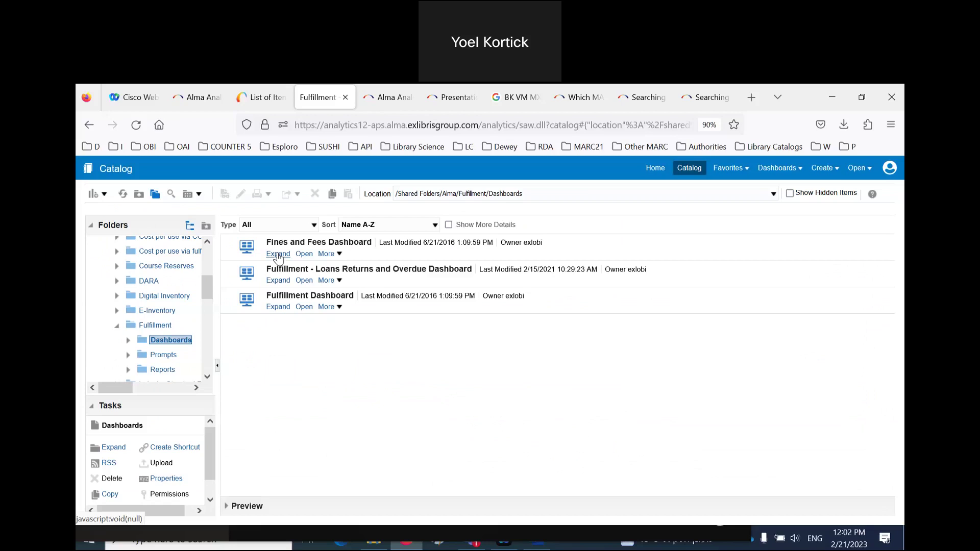
{"action": "left_click", "coordinate": [306, 281]}
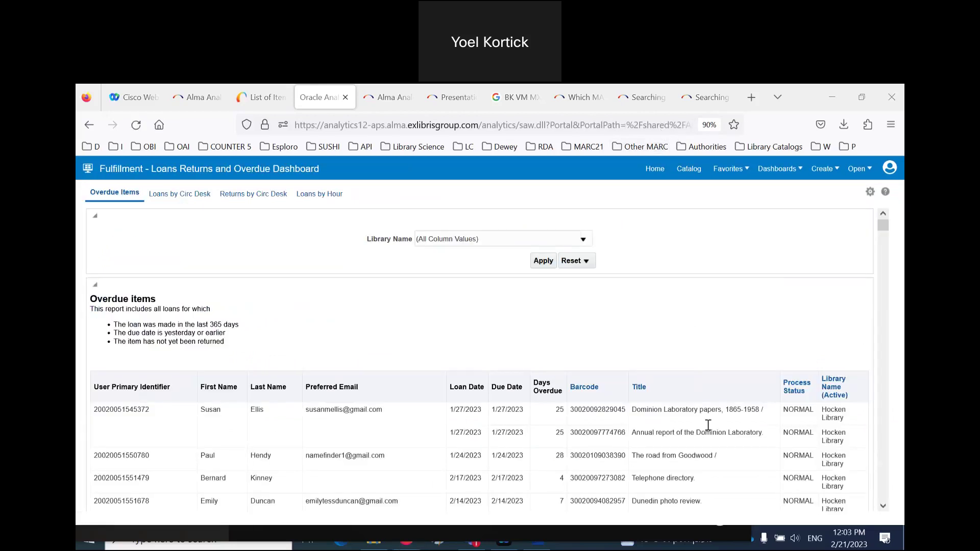
- Look through the clipboard history and search it for entries containing "http"
{"action": "key", "text": "ctrl+grave"}
{"action": "scroll", "coordinate": [732, 480], "scroll_direction": "down", "scroll_amount": 5}
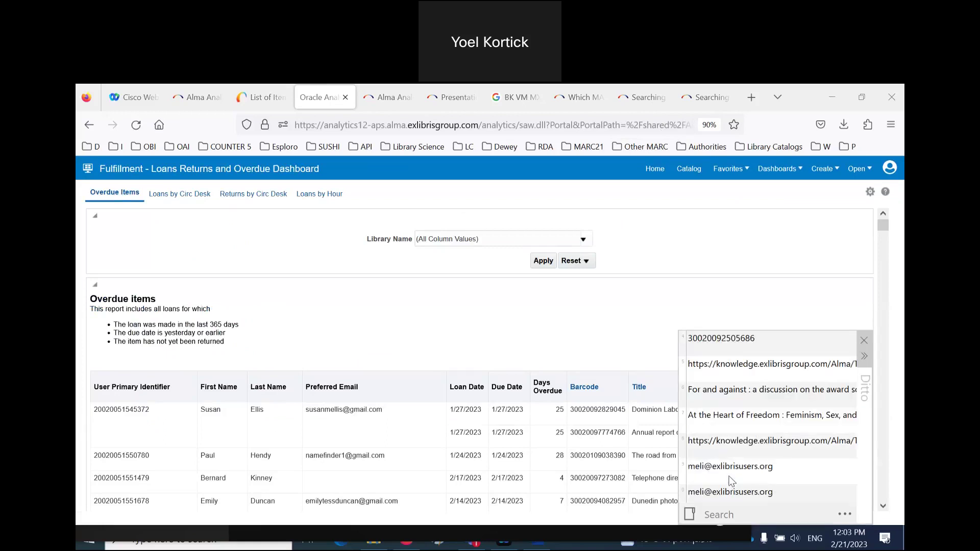
{"action": "mouse_move", "coordinate": [733, 478]}
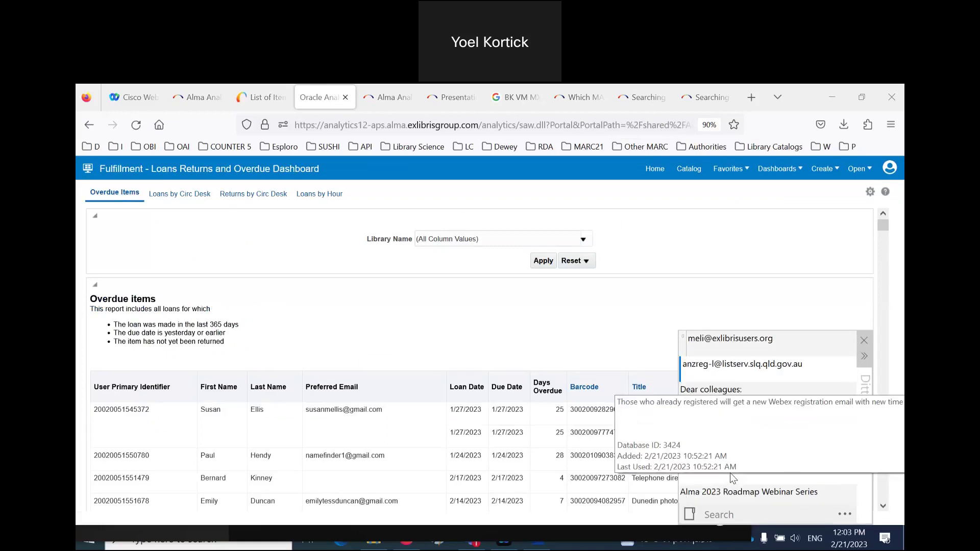
{"action": "key", "text": "Escape"}
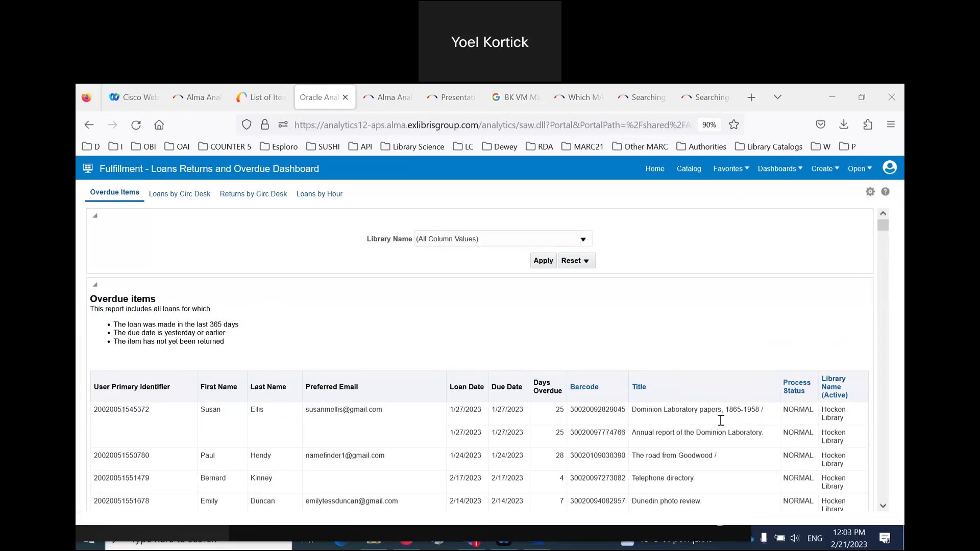
{"action": "key", "text": "ctrl+grave"}
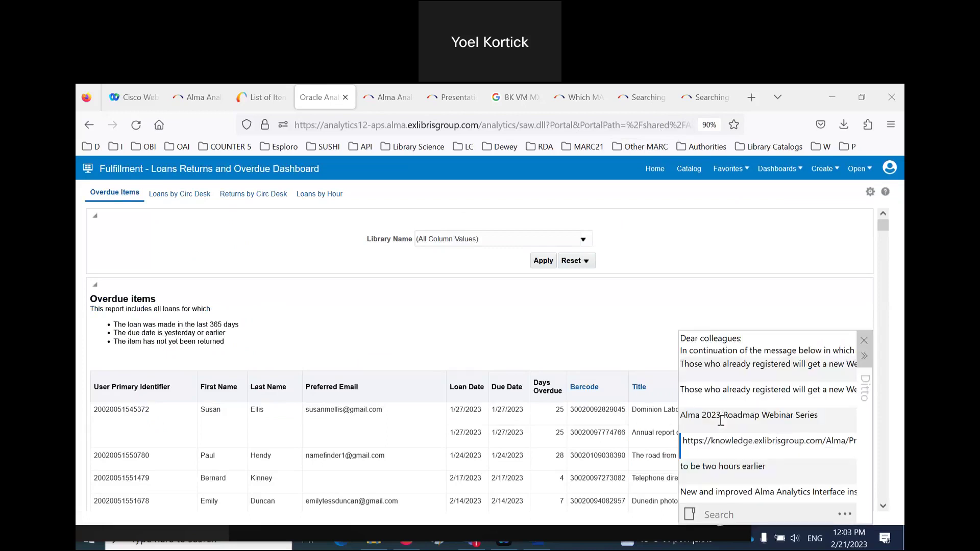
{"action": "left_click", "coordinate": [718, 514]}
{"action": "type", "text": "http"}
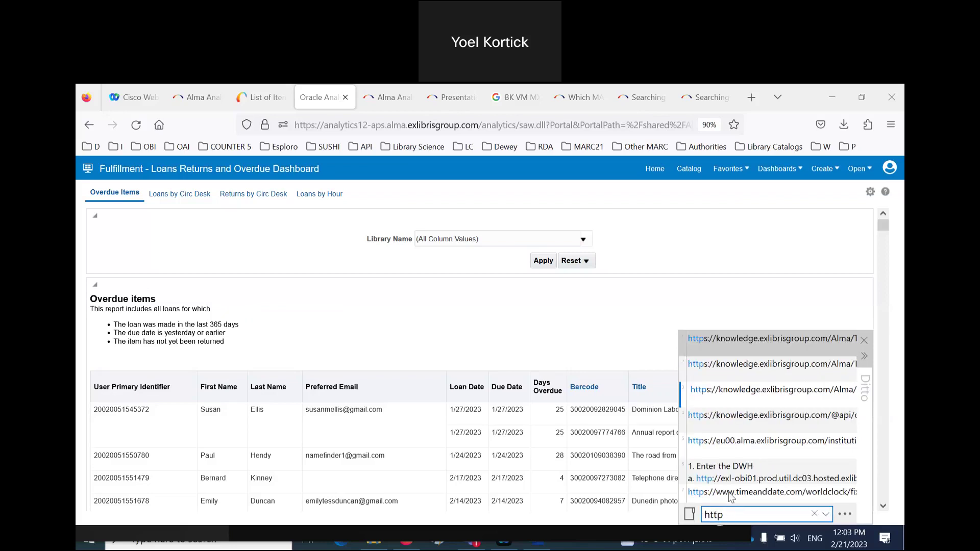
{"action": "scroll", "coordinate": [731, 498], "scroll_direction": "down", "scroll_amount": 2}
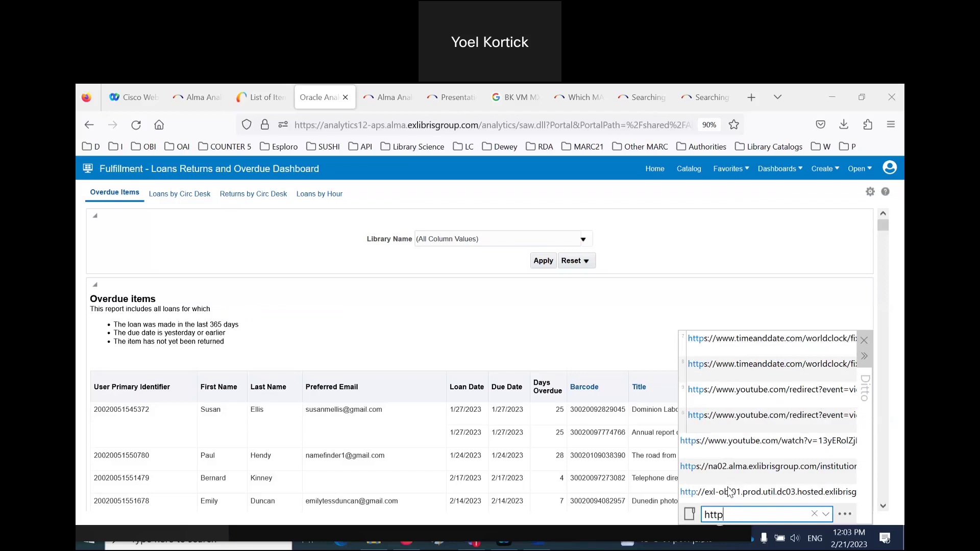
{"action": "scroll", "coordinate": [729, 492], "scroll_direction": "up", "scroll_amount": 2}
{"action": "left_click", "coordinate": [726, 182]}
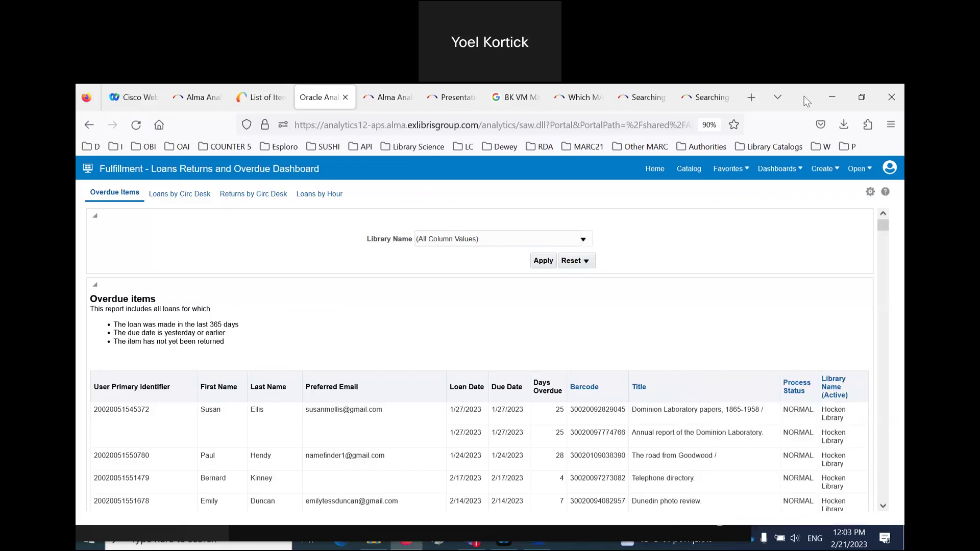
- Shrink the browser window, select the Presentations and Documents - Analytics page's web address, and return to the dashboard at full size
{"action": "left_click", "coordinate": [860, 97]}
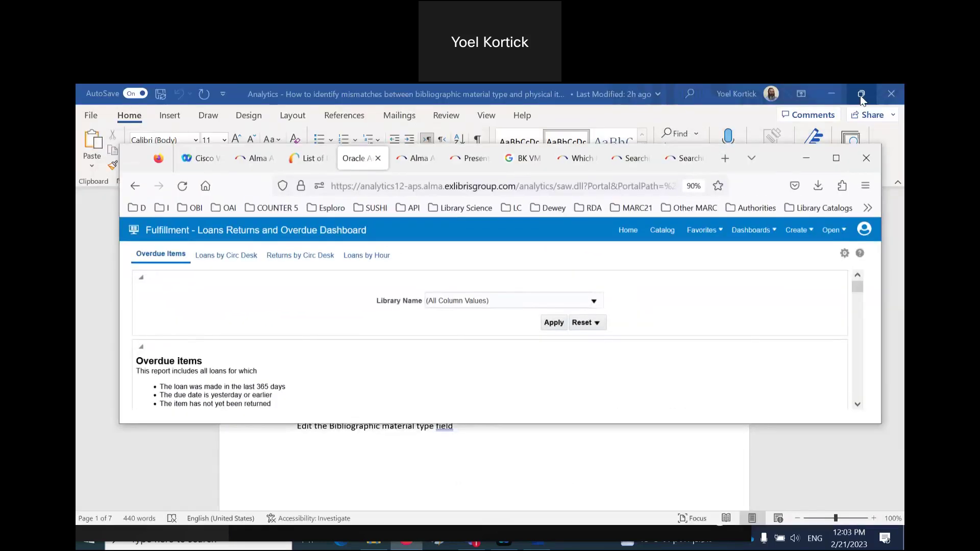
{"action": "left_click", "coordinate": [473, 161]}
{"action": "left_click", "coordinate": [472, 188]}
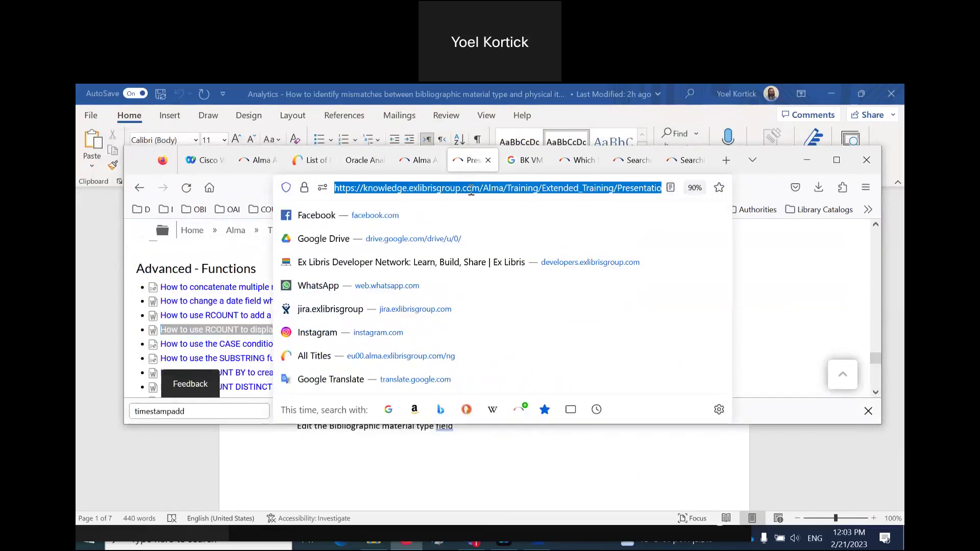
{"action": "left_click", "coordinate": [716, 412]}
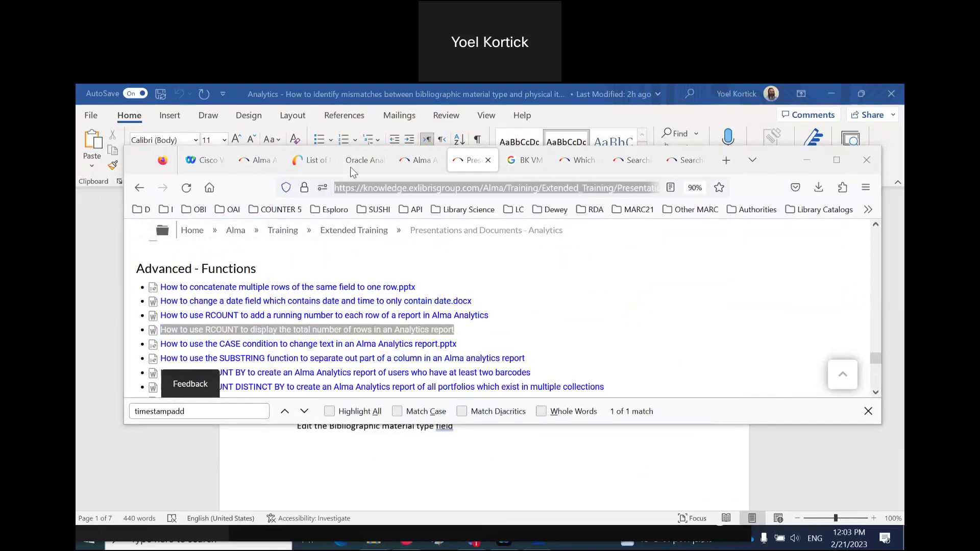
{"action": "key", "text": "ctrl+Page_Up"}
{"action": "key", "text": "ctrl+Page_Up"}
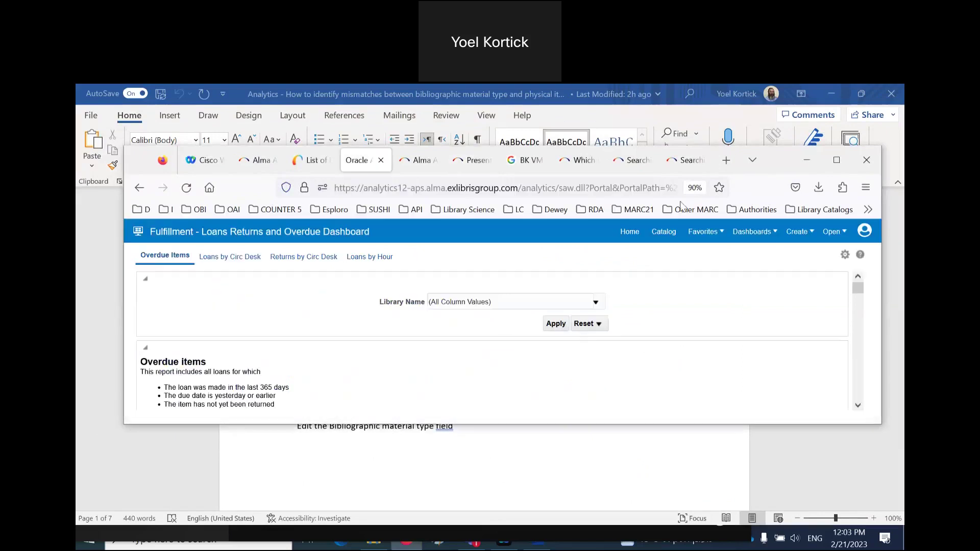
{"action": "left_click", "coordinate": [837, 161]}
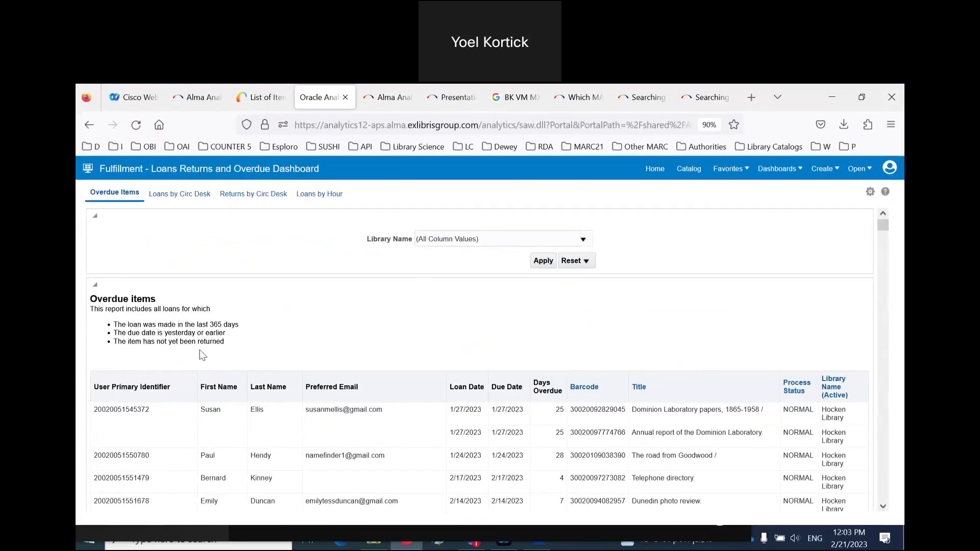
- Highlight the Overdue items report's inclusion criteria: all three conditions, the due date condition, and the not yet returned condition
{"action": "left_click_drag", "start_coordinate": [228, 345], "coordinate": [112, 323]}
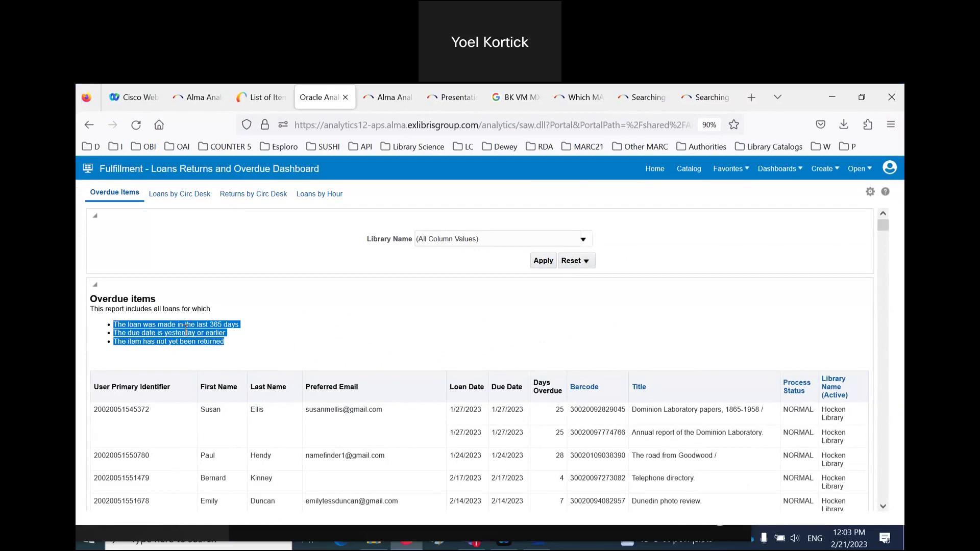
{"action": "left_click", "coordinate": [330, 333]}
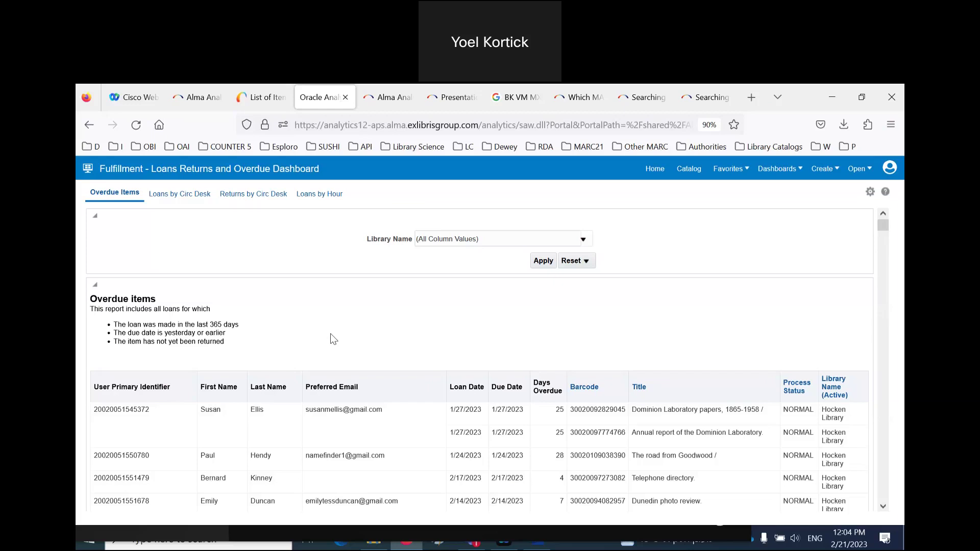
{"action": "triple_click", "coordinate": [172, 335]}
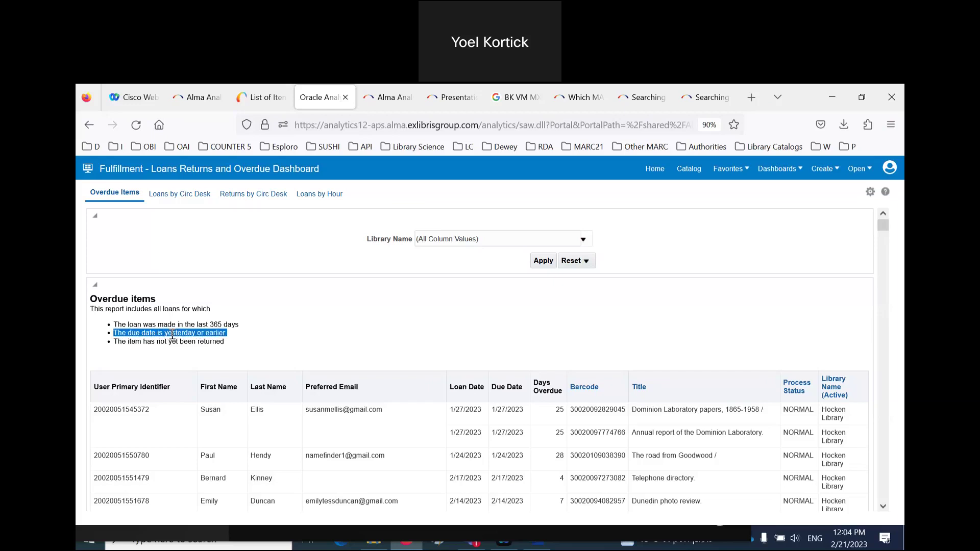
{"action": "triple_click", "coordinate": [174, 341]}
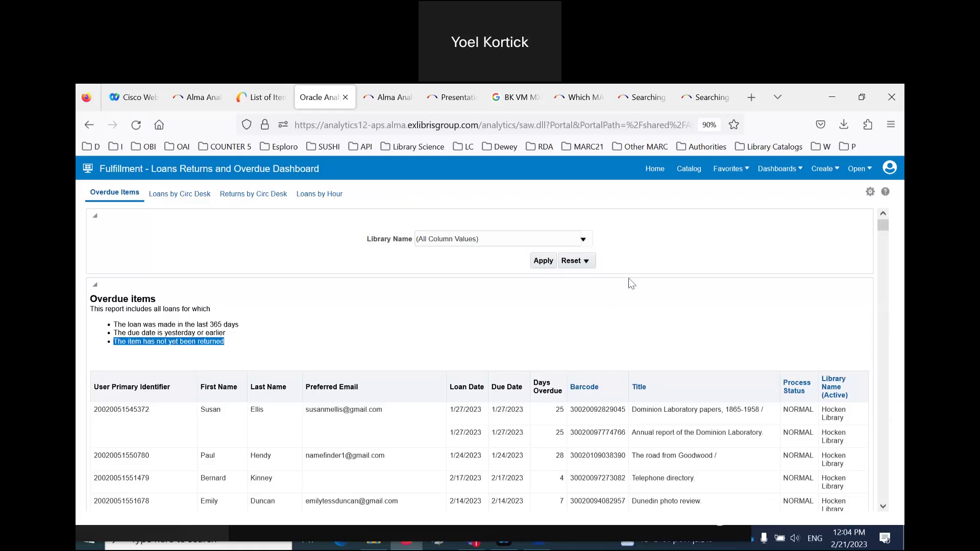
- Filter the Overdue Items dashboard page to the library name Central Library
{"action": "left_click", "coordinate": [558, 239]}
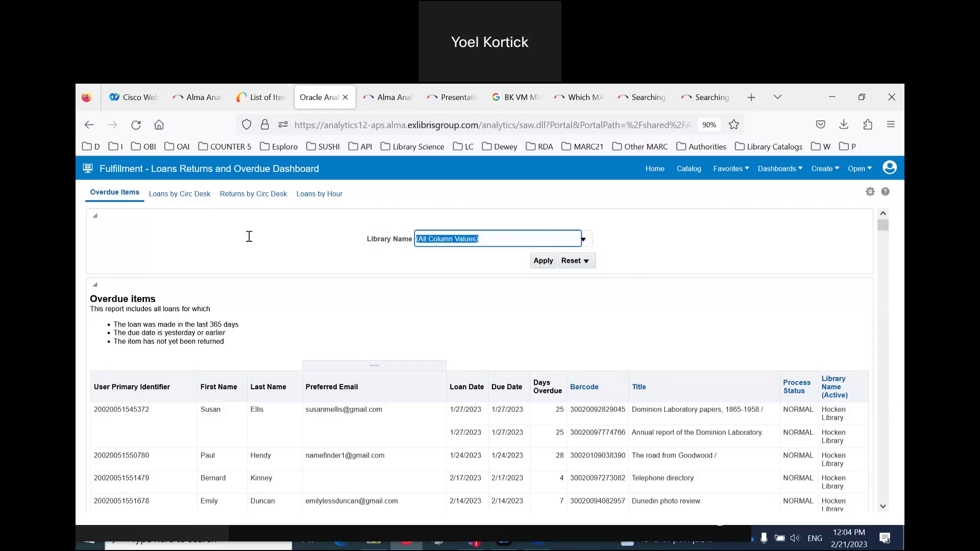
{"action": "type", "text": "Central Library"}
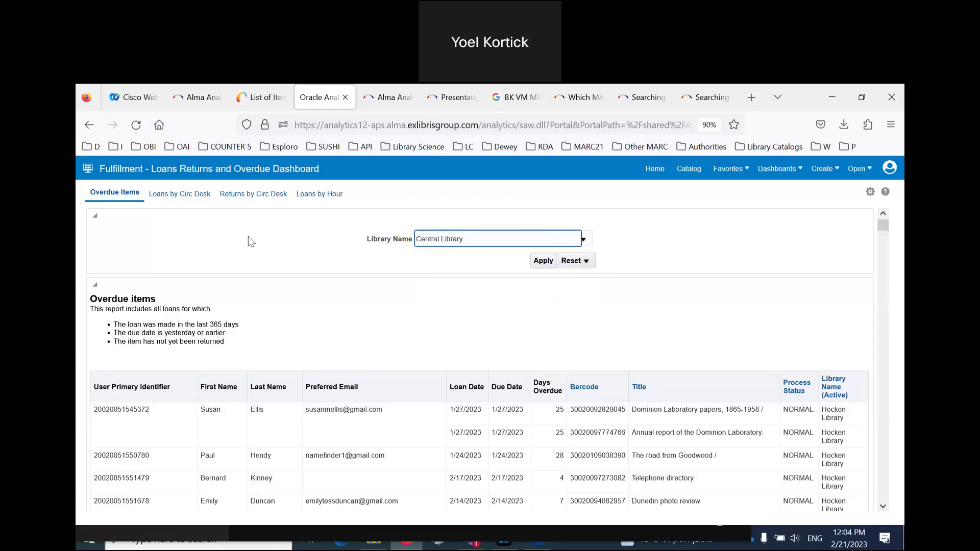
{"action": "left_click", "coordinate": [549, 263]}
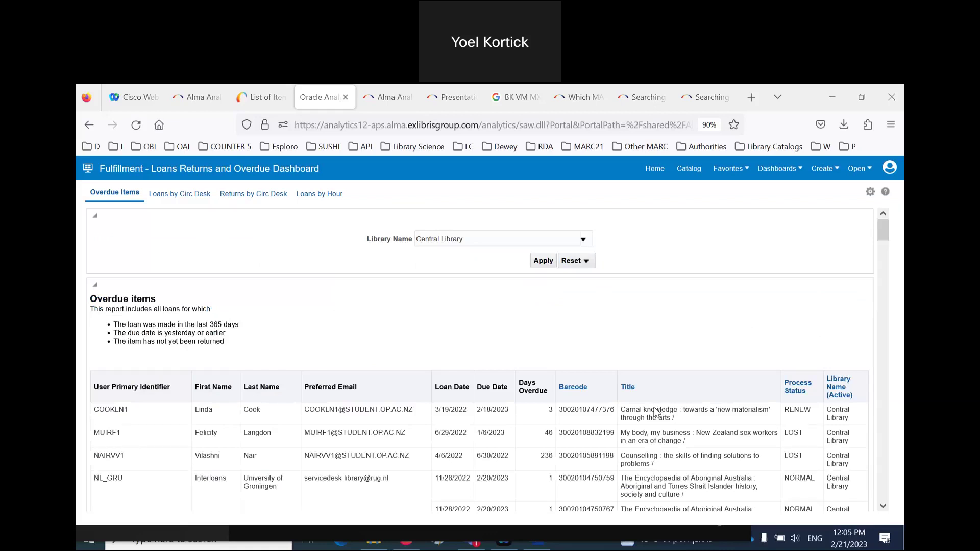
- Export the current Overdue Items page to Excel, review the resulting workbook, and close it and the export confirmation
{"action": "left_click", "coordinate": [871, 192]}
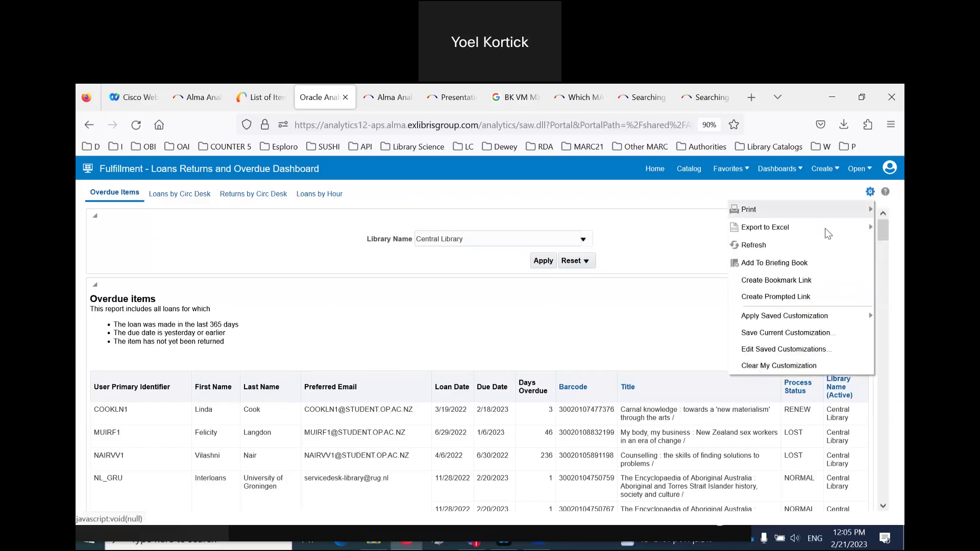
{"action": "mouse_move", "coordinate": [870, 231]}
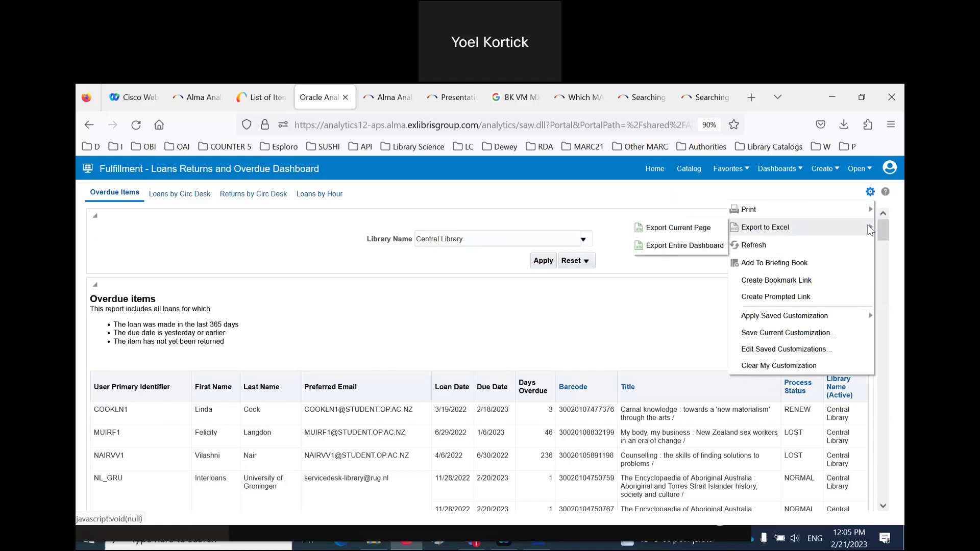
{"action": "left_click", "coordinate": [701, 230]}
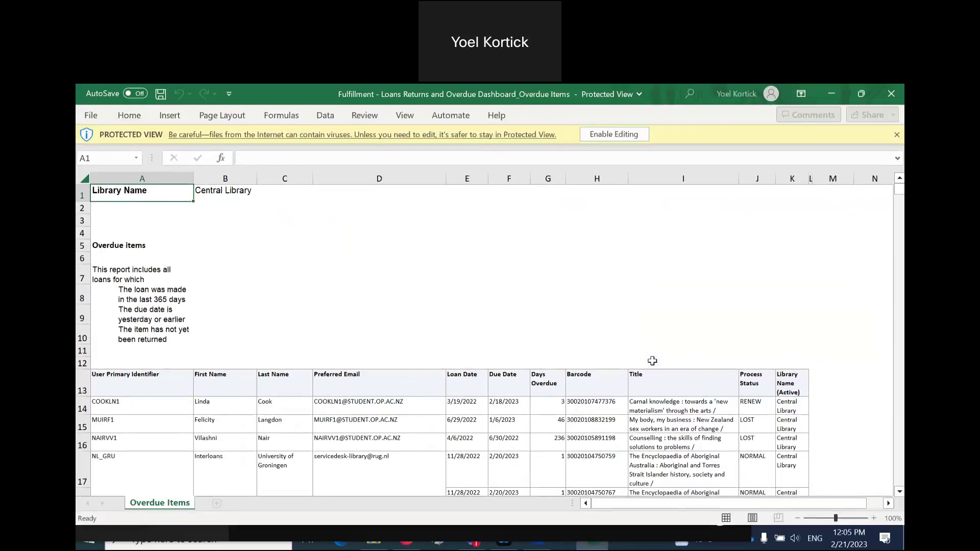
{"action": "scroll", "coordinate": [648, 362], "scroll_direction": "down", "scroll_amount": 8}
{"action": "scroll", "coordinate": [648, 363], "scroll_direction": "up", "scroll_amount": 8}
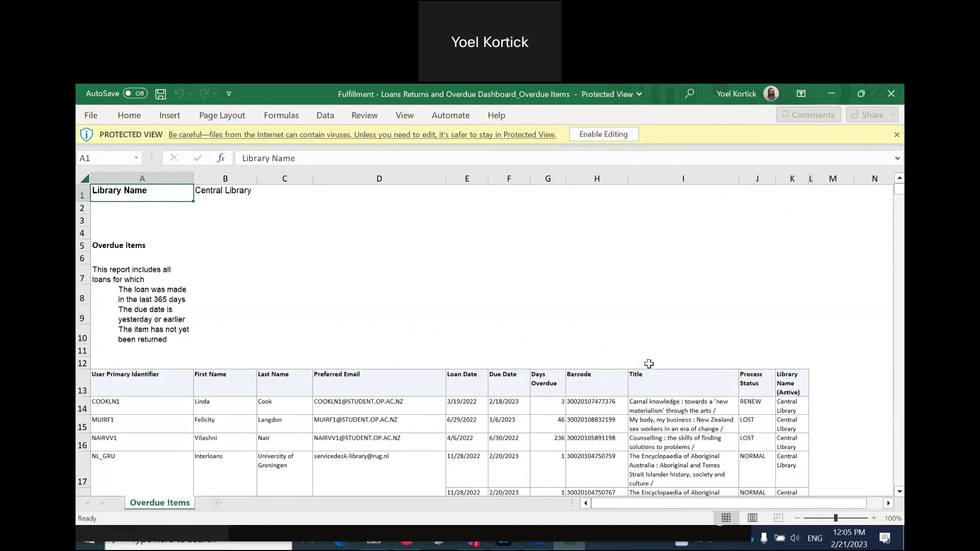
{"action": "left_click", "coordinate": [891, 97]}
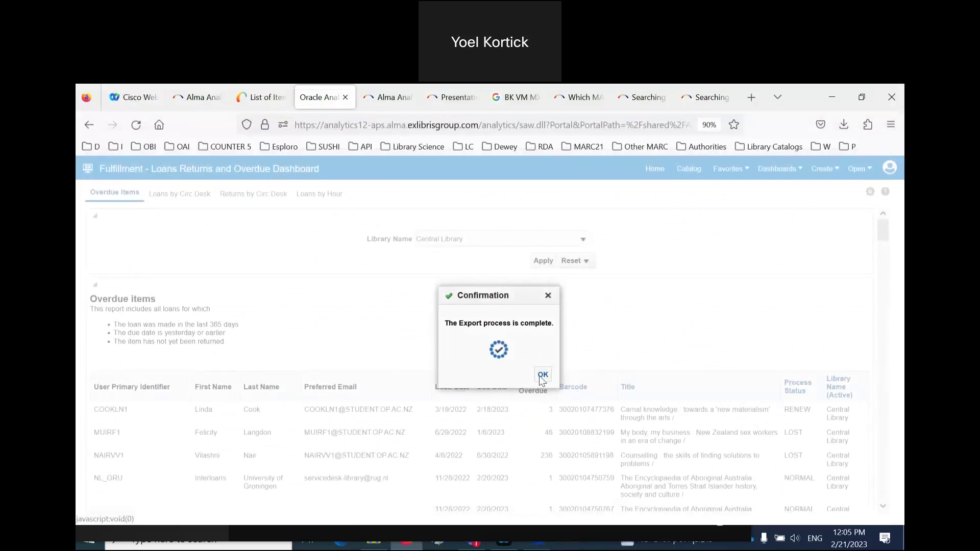
{"action": "left_click", "coordinate": [542, 375]}
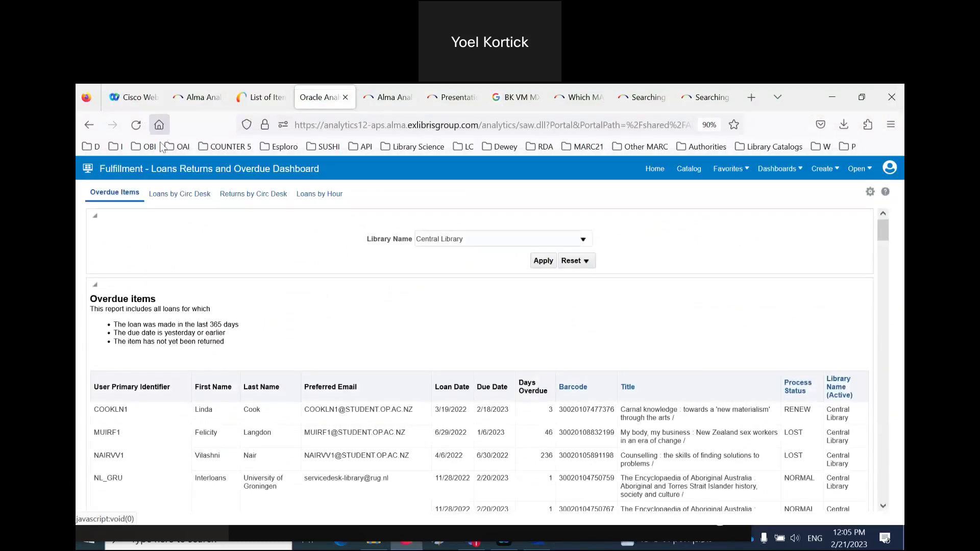
- Examine the Loans by Circ Desk and Loans by Hour dashboard pages, including the hourly loans chart and the report's 365-day period
{"action": "left_click", "coordinate": [178, 199]}
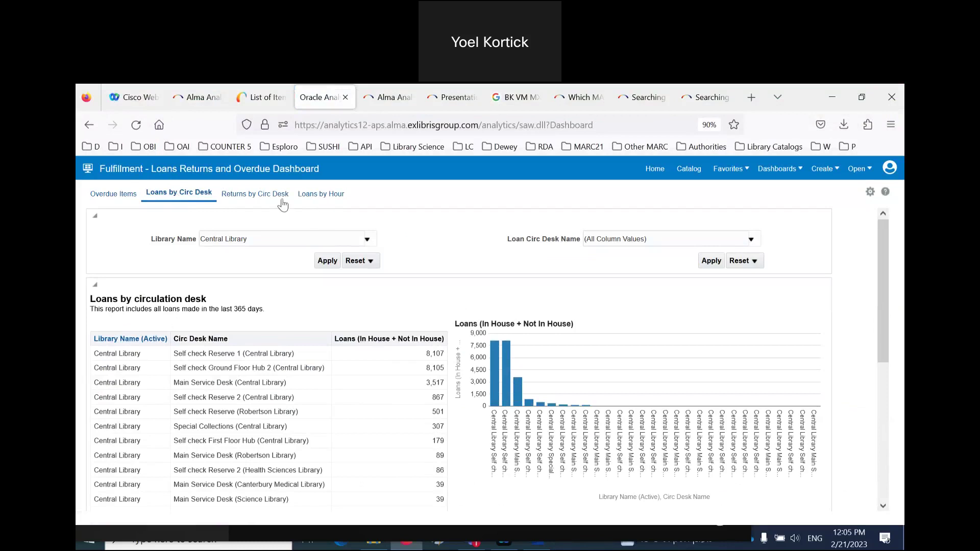
{"action": "left_click", "coordinate": [320, 196]}
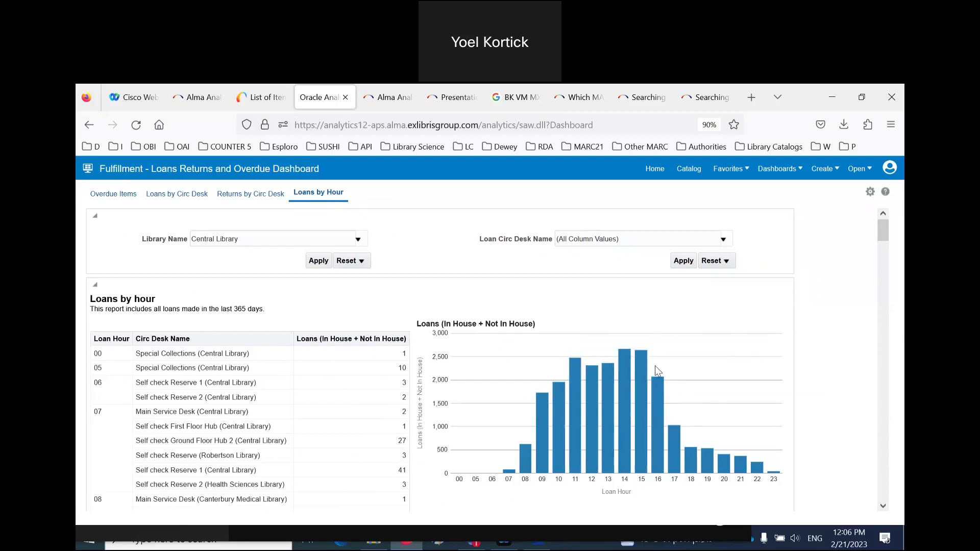
{"action": "mouse_move", "coordinate": [508, 474]}
{"action": "mouse_move", "coordinate": [773, 478]}
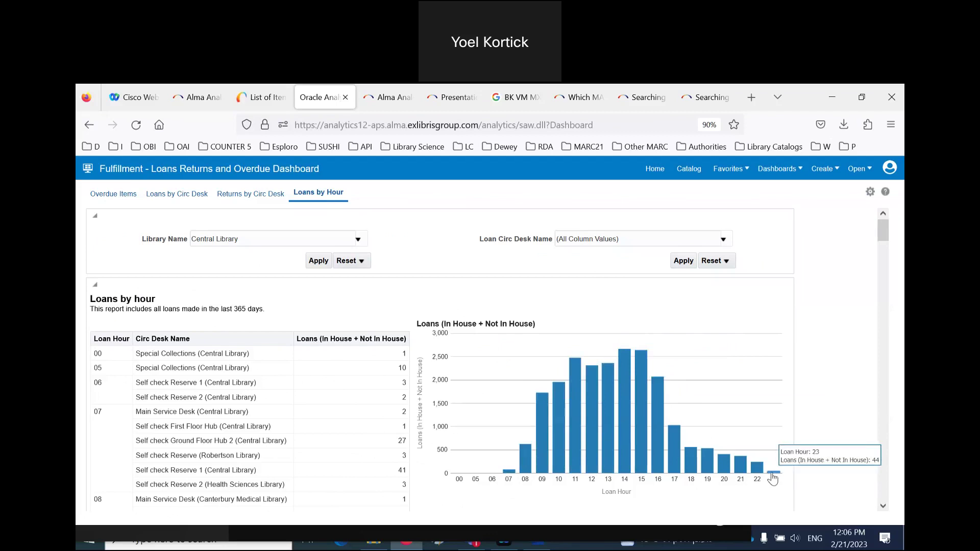
{"action": "double_click", "coordinate": [241, 309]}
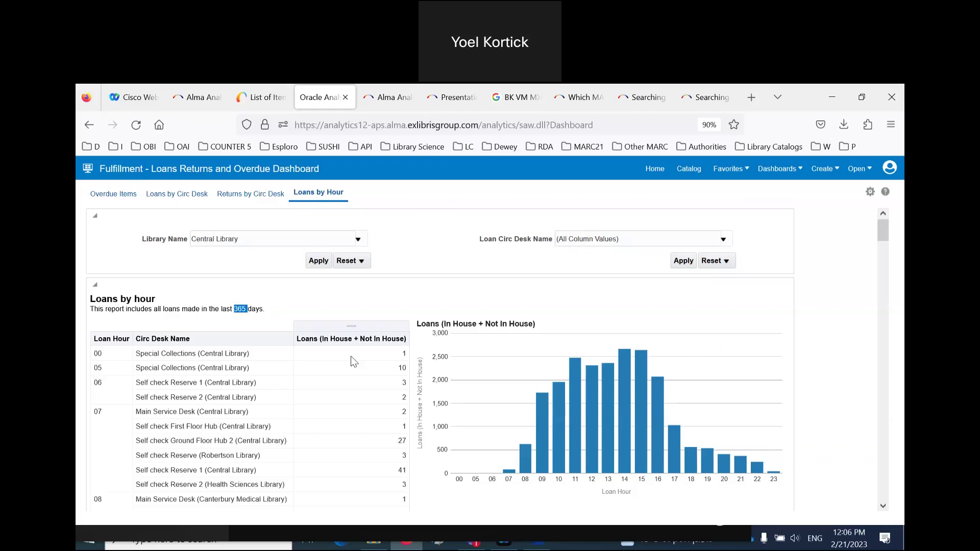
- Return to the catalog and open the Overdue items report for editing from the Alma Fulfillment Reports folder
{"action": "left_click", "coordinate": [688, 173]}
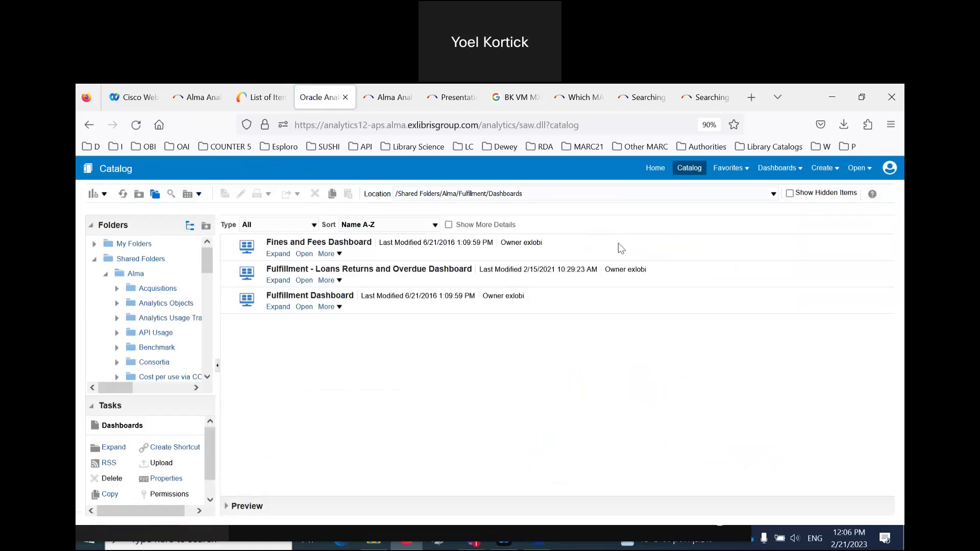
{"action": "left_click", "coordinate": [140, 195]}
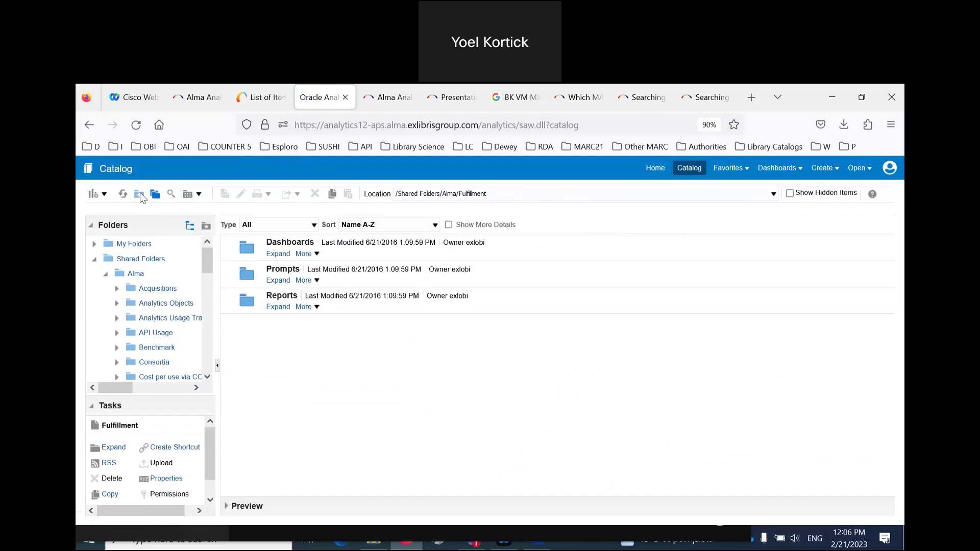
{"action": "left_click", "coordinate": [282, 308]}
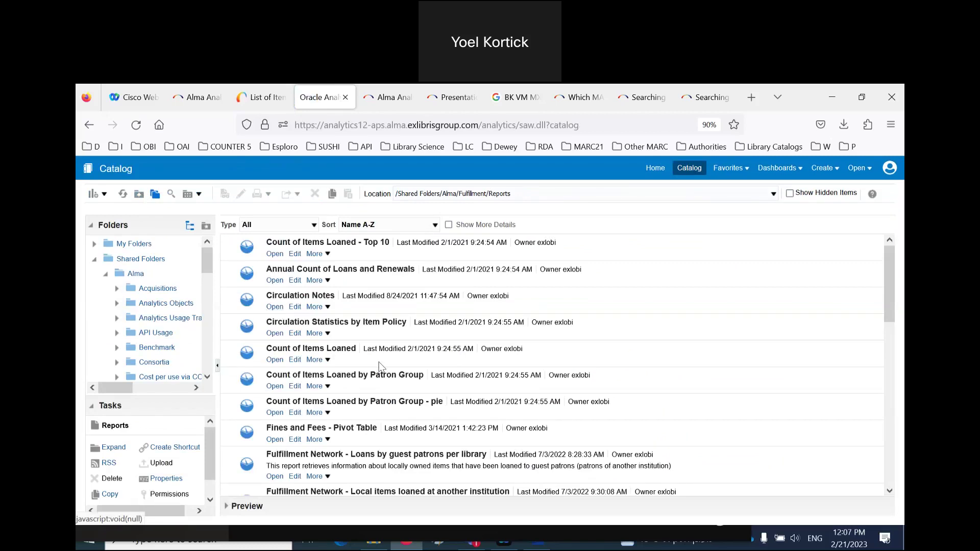
{"action": "scroll", "coordinate": [387, 365], "scroll_direction": "down", "scroll_amount": 10}
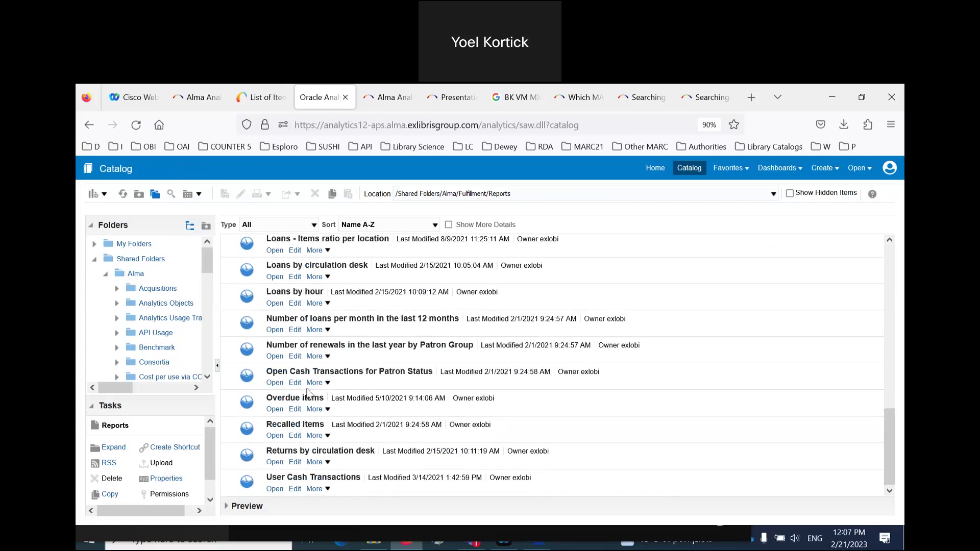
{"action": "left_click", "coordinate": [295, 410]}
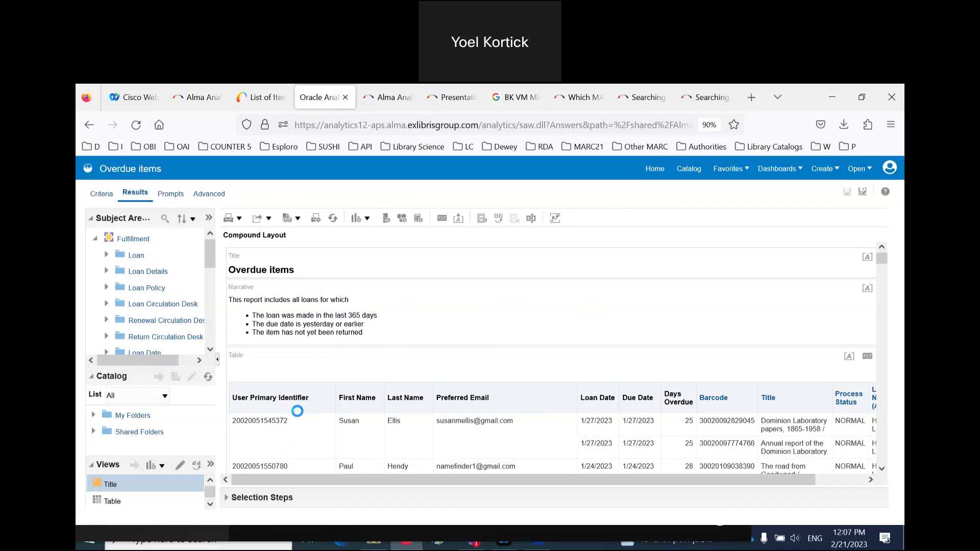
- Copy the name "Overdue items in Central Library more than 30 days overdue" and try to save the report under it in Alma's Fulfillment Reports folder
{"action": "left_click", "coordinate": [863, 194]}
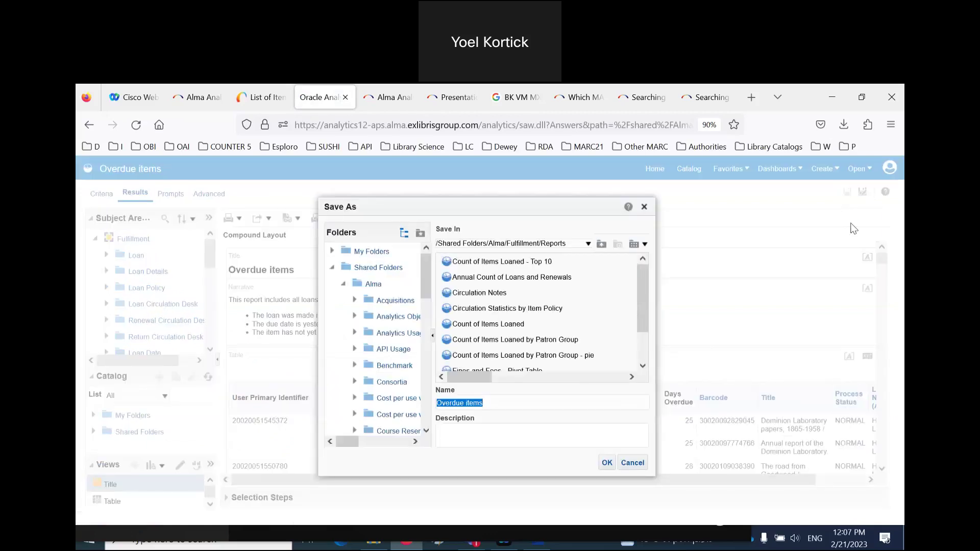
{"action": "left_click", "coordinate": [512, 402]}
{"action": "type", "text": "in Cednt"}
{"action": "type", "text": "al Library"}
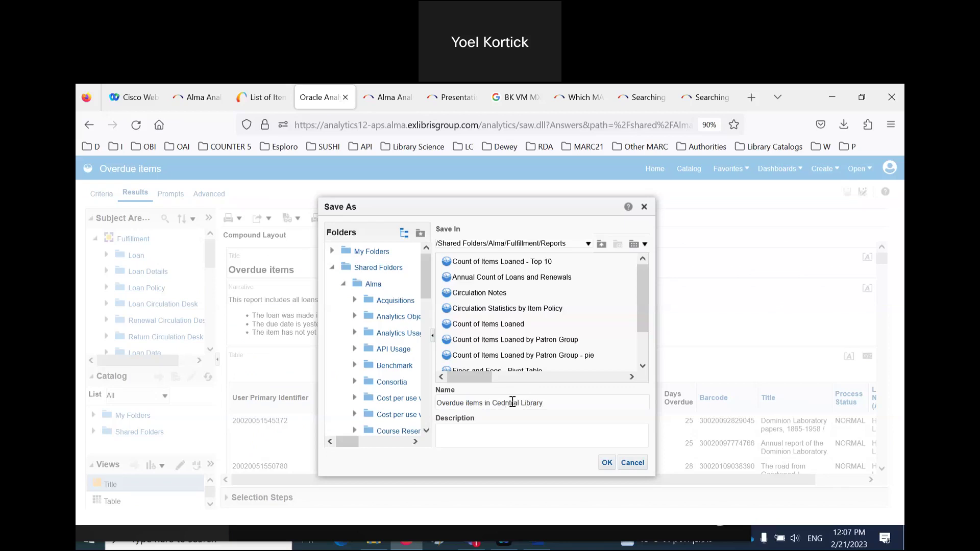
{"action": "type", "text": " more than 30 days overdue"}
{"action": "key", "text": "BackSpace"}
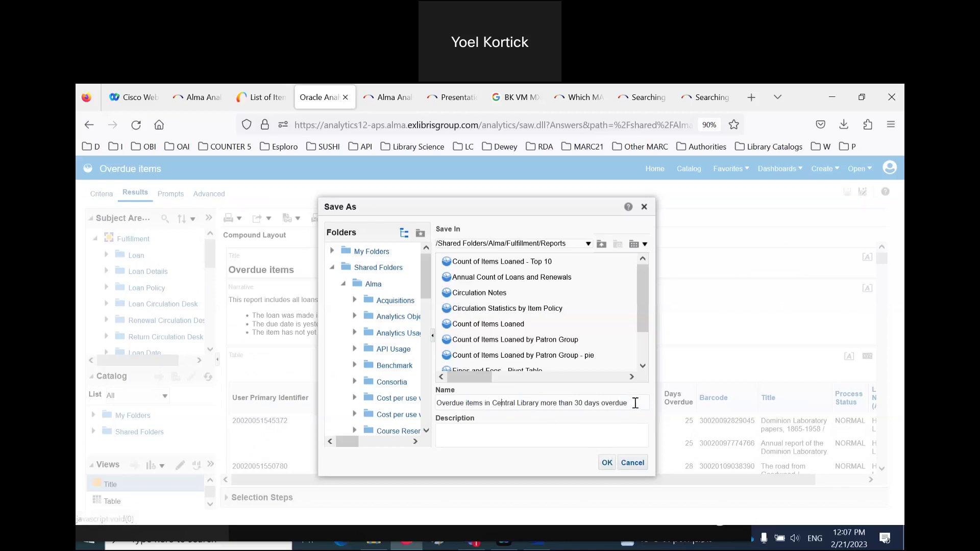
{"action": "left_click_drag", "start_coordinate": [635, 403], "coordinate": [299, 403]}
{"action": "key", "text": "ctrl+c"}
{"action": "left_click", "coordinate": [606, 463]}
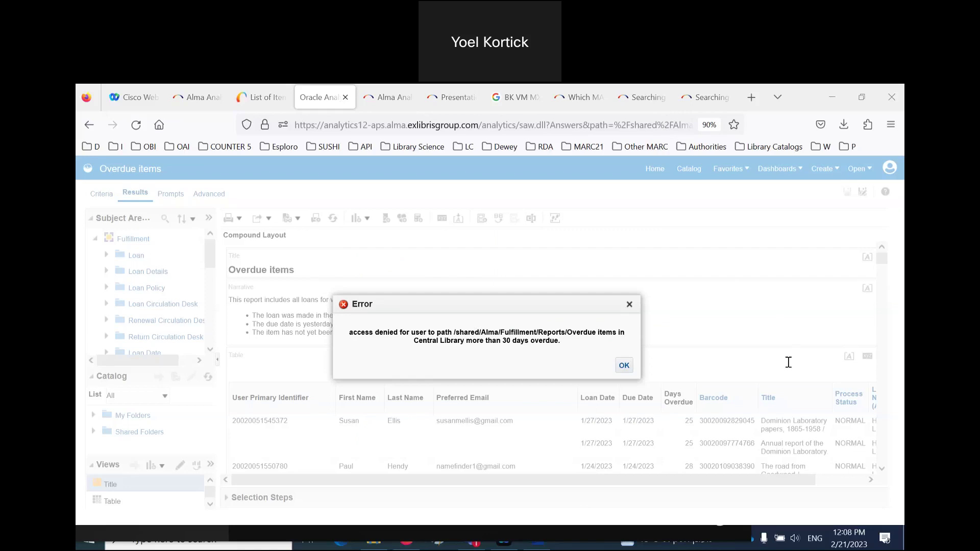
{"action": "left_click", "coordinate": [623, 366]}
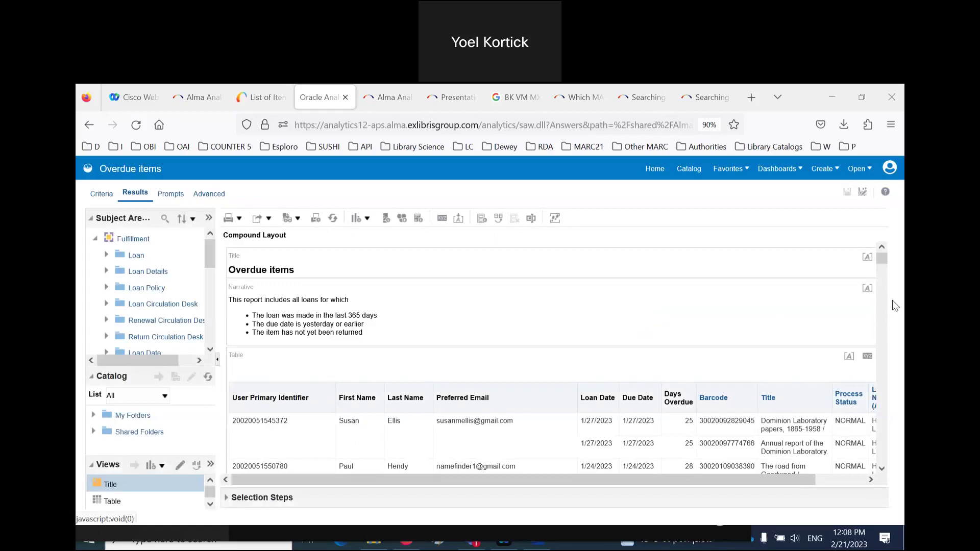
- Save the report in My Folders as "Overdue items in Central Library more than 30 days overdue"
{"action": "left_click", "coordinate": [864, 197]}
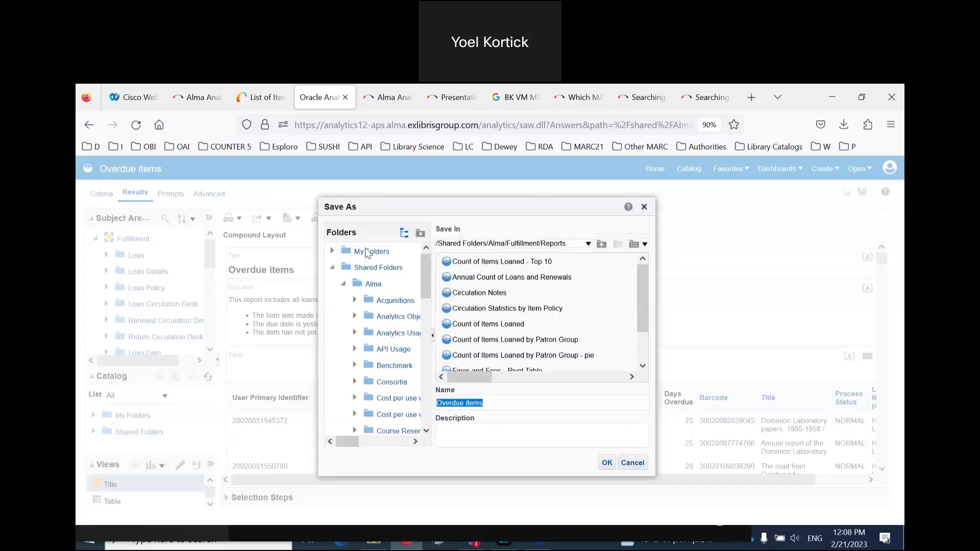
{"action": "left_click", "coordinate": [367, 252]}
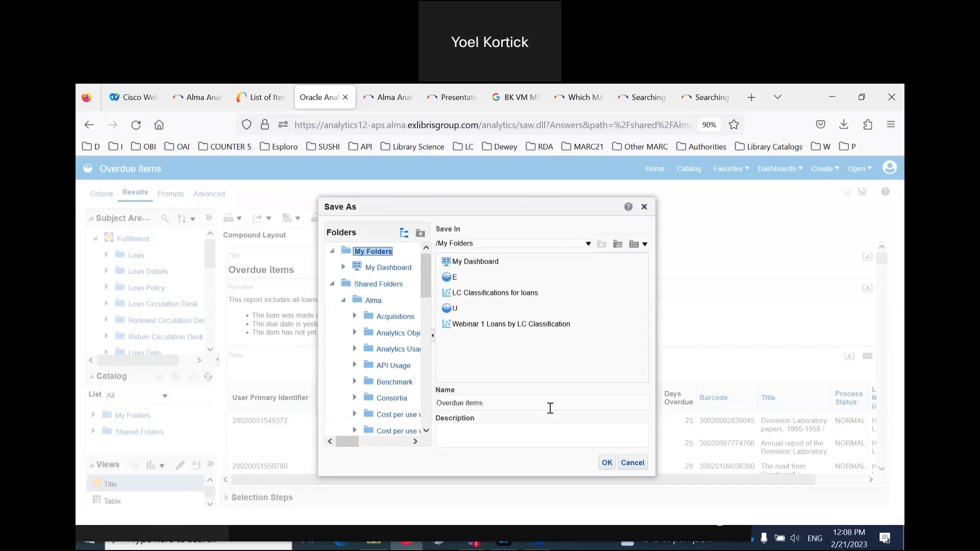
{"action": "left_click_drag", "start_coordinate": [550, 408], "coordinate": [358, 409]}
{"action": "key", "text": "ctrl+v"}
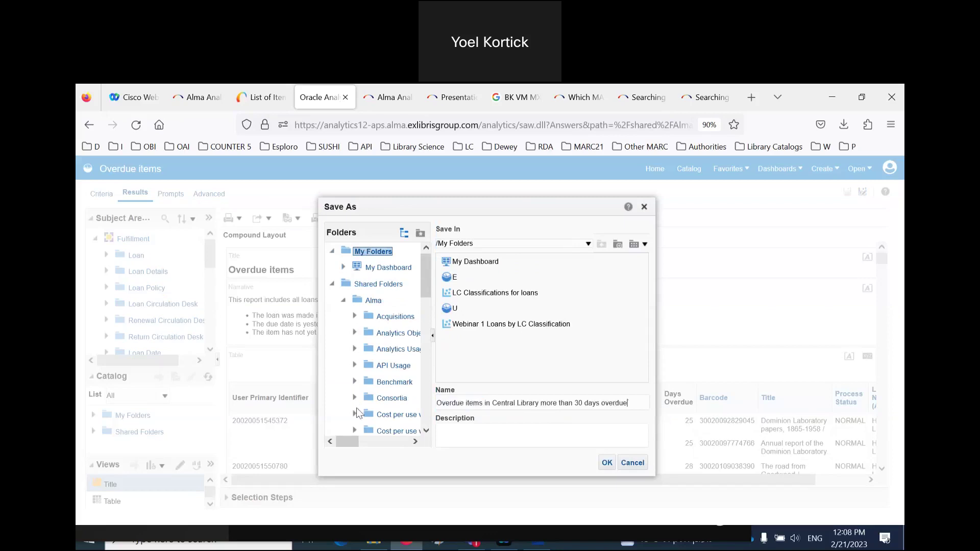
{"action": "left_click", "coordinate": [606, 462]}
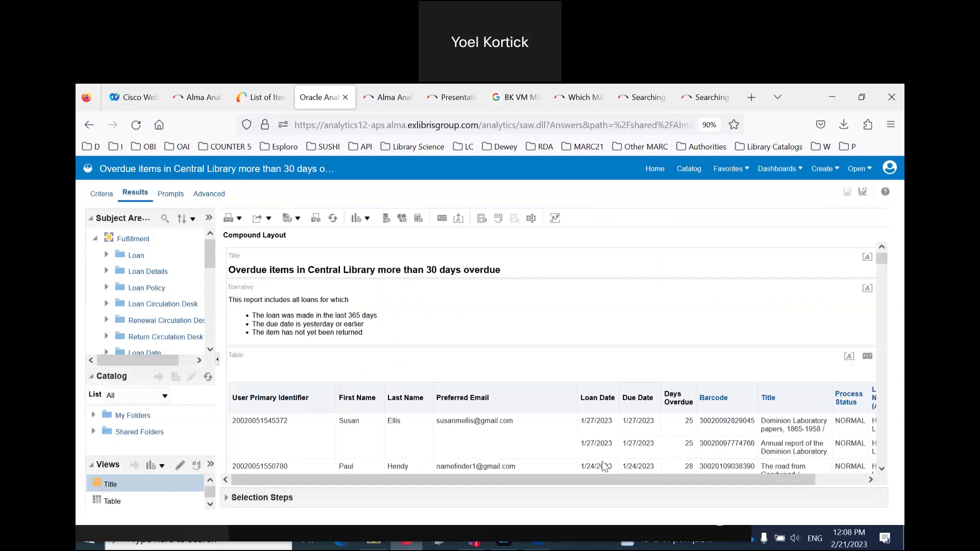
- Remove the User Primary Identifier, Last Name, First Name and Preferred Email columns from the report's criteria
{"action": "left_click", "coordinate": [98, 195]}
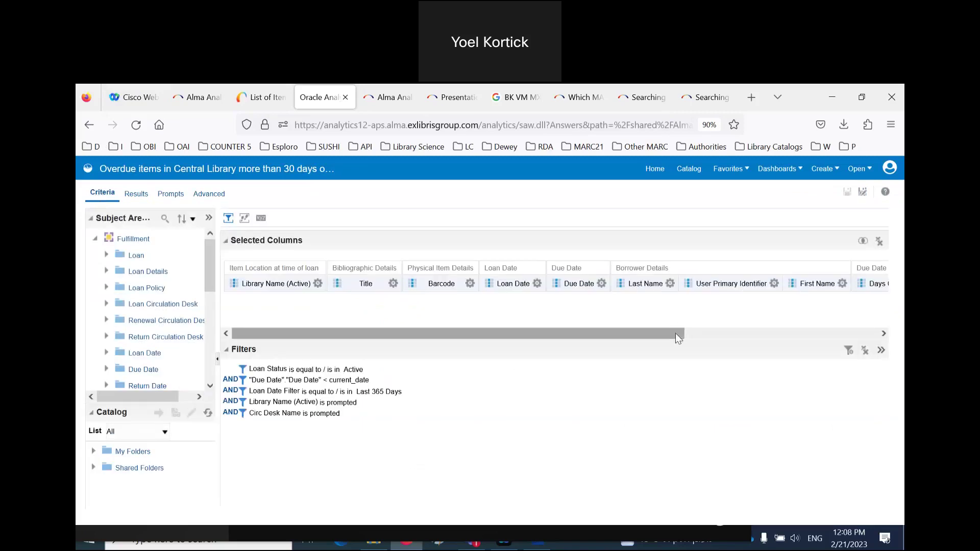
{"action": "scroll", "coordinate": [675, 332], "scroll_direction": "right", "scroll_amount": 3}
{"action": "left_click", "coordinate": [609, 283]}
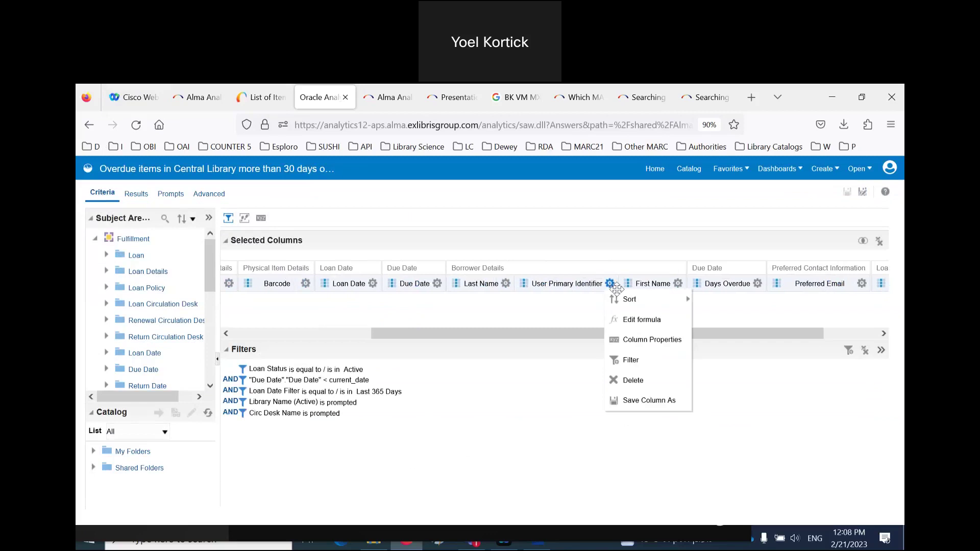
{"action": "left_click", "coordinate": [662, 378]}
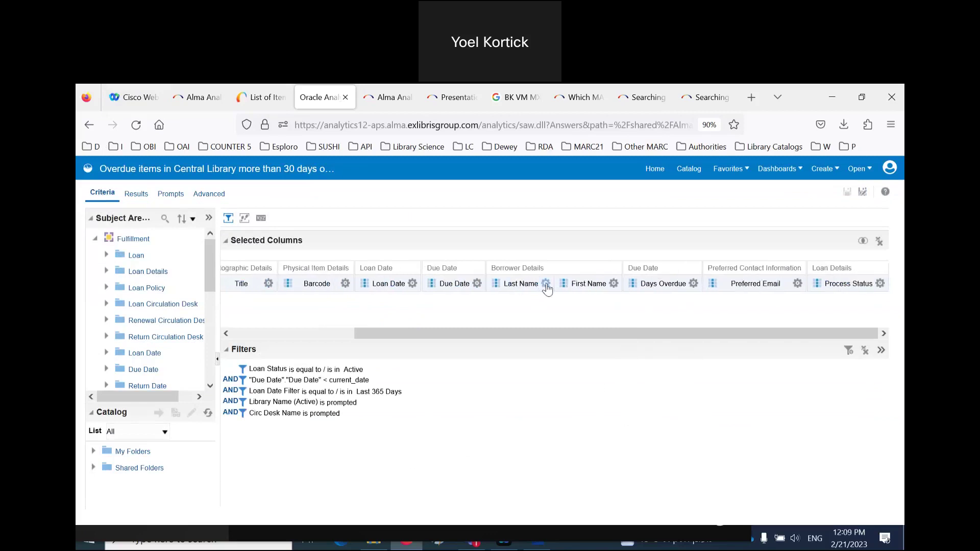
{"action": "left_click", "coordinate": [545, 283]}
{"action": "left_click", "coordinate": [596, 380]}
{"action": "left_click", "coordinate": [615, 283]}
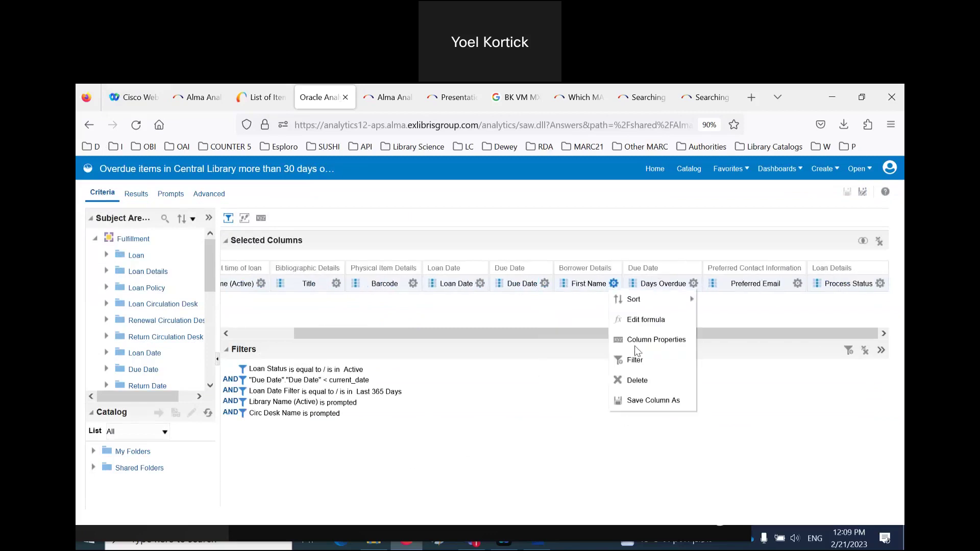
{"action": "left_click", "coordinate": [652, 381]}
{"action": "left_click", "coordinate": [784, 283]}
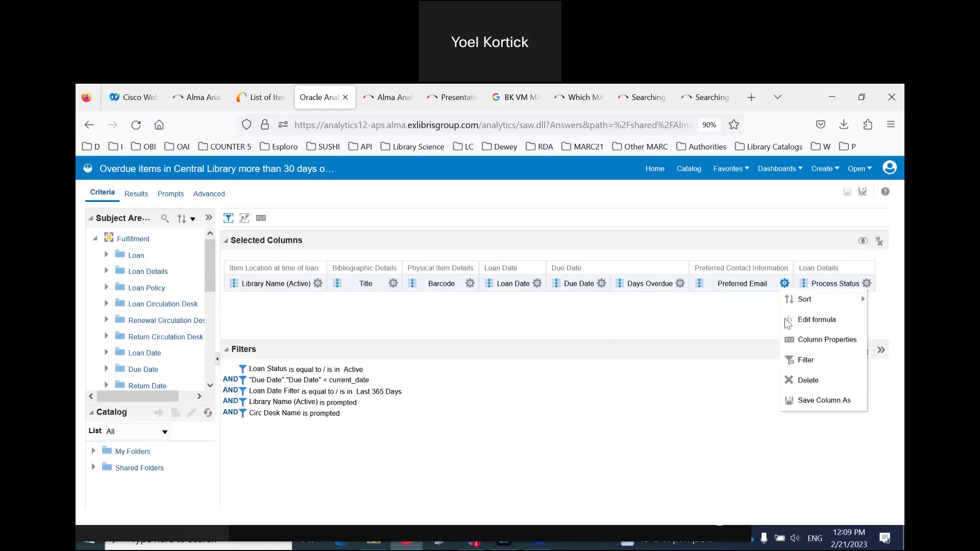
{"action": "left_click", "coordinate": [806, 379]}
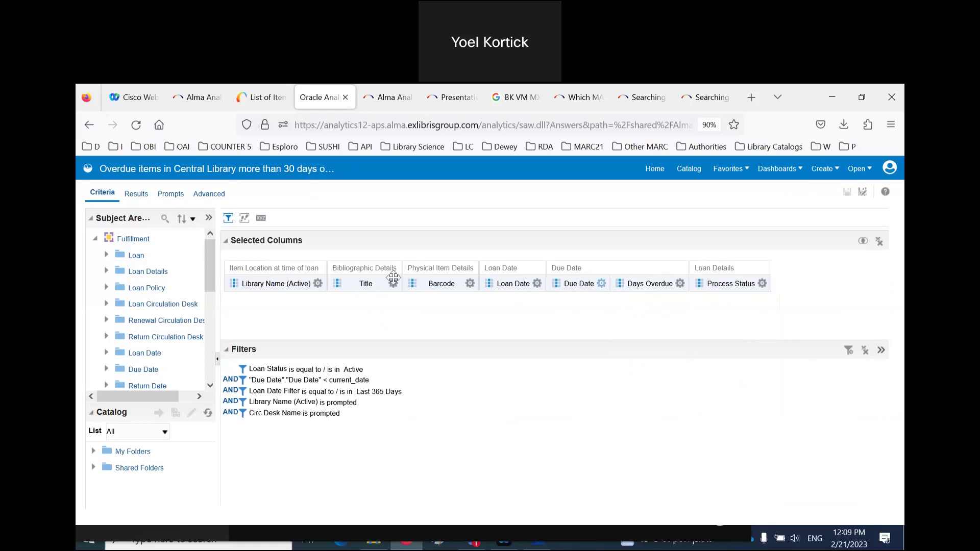
- Add a filter on Library Name (Active) that is equal to Central Library
{"action": "left_click", "coordinate": [318, 286]}
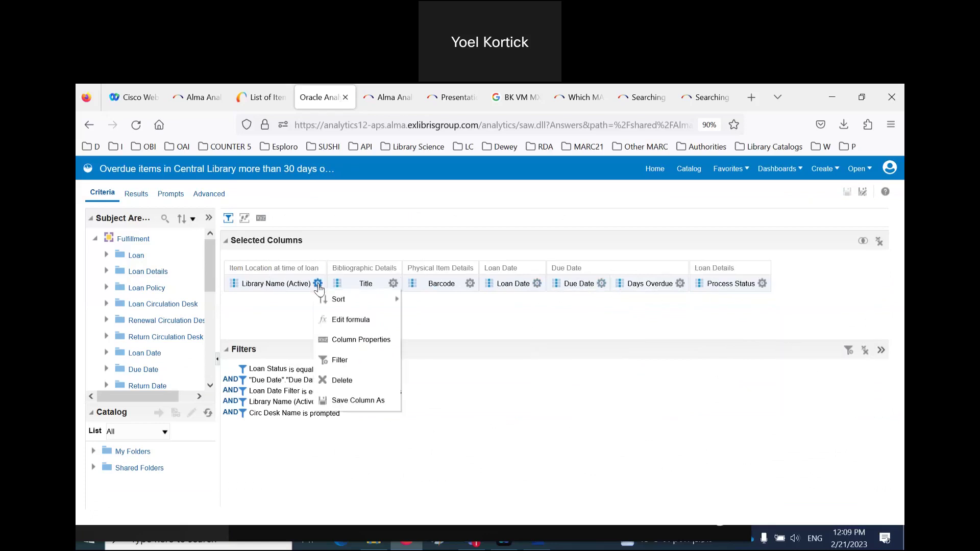
{"action": "left_click", "coordinate": [357, 356]}
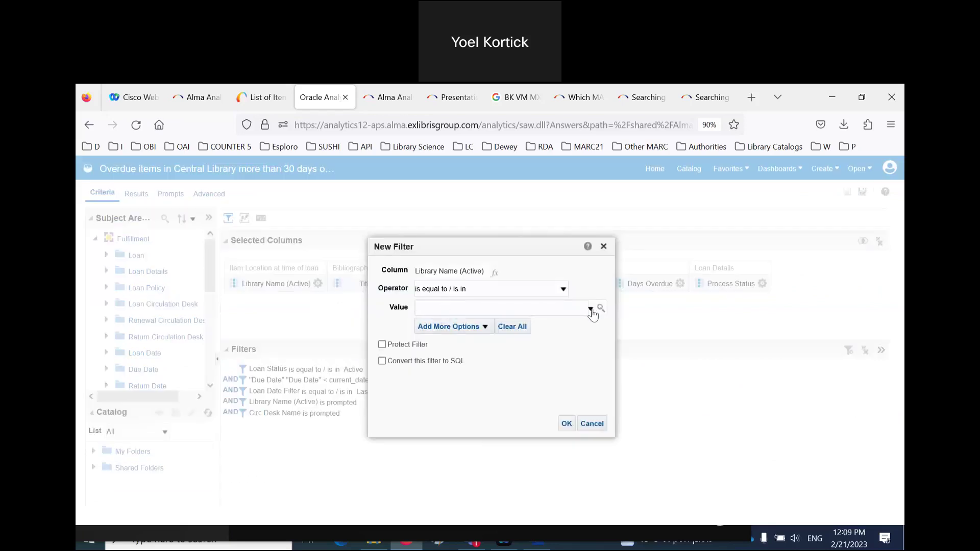
{"action": "left_click", "coordinate": [590, 308]}
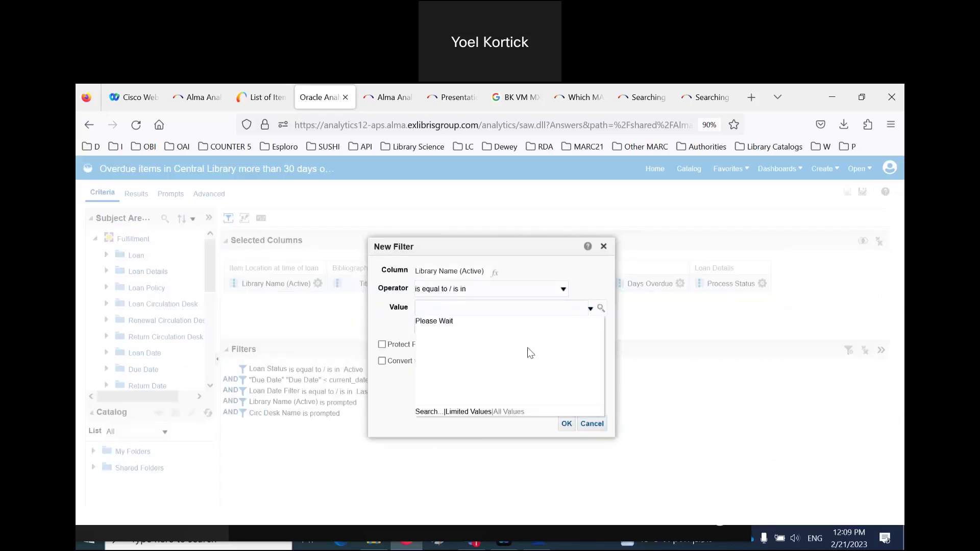
{"action": "scroll", "coordinate": [527, 349], "scroll_direction": "up", "scroll_amount": 3}
{"action": "left_click", "coordinate": [426, 340]}
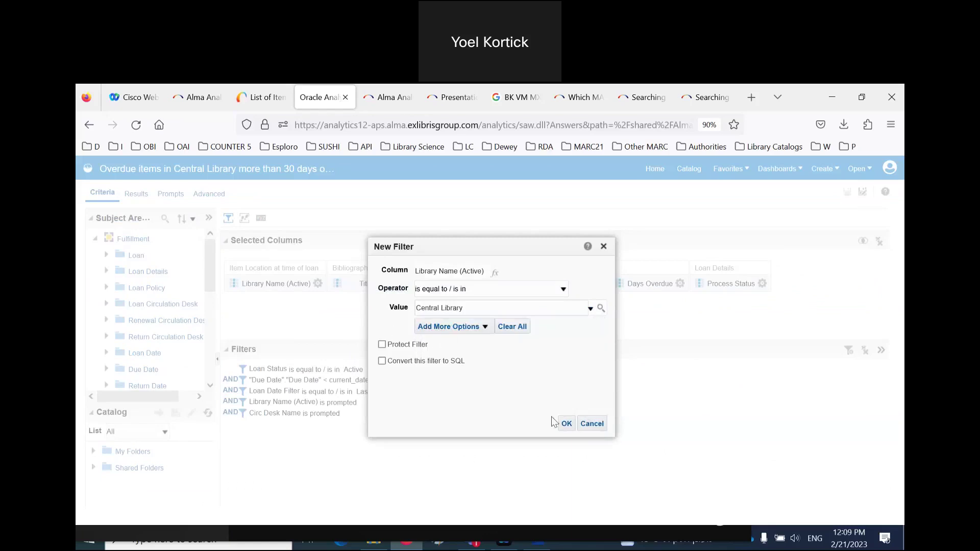
{"action": "left_click", "coordinate": [564, 424]}
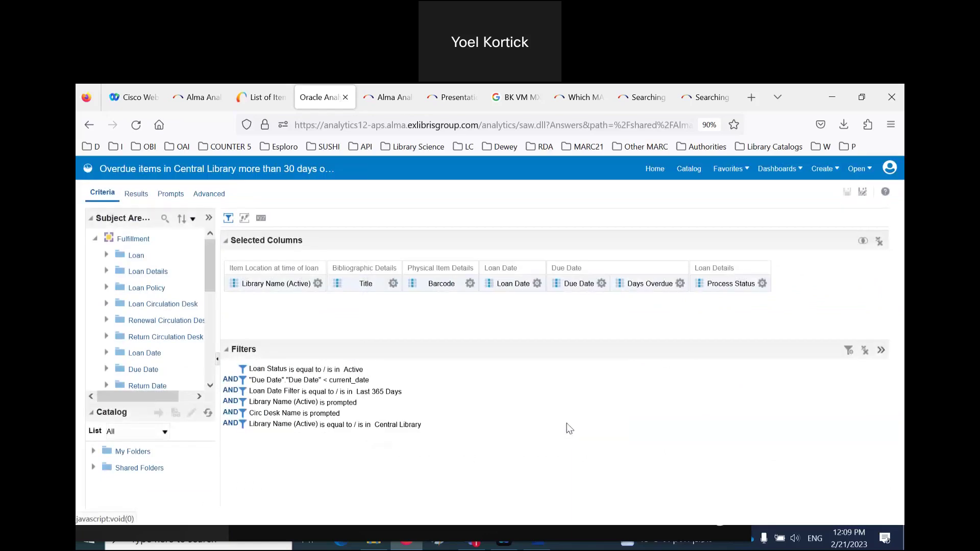
- Add a filter on the Days Overdue column that is greater than or equal to 30
{"action": "left_click", "coordinate": [680, 285]}
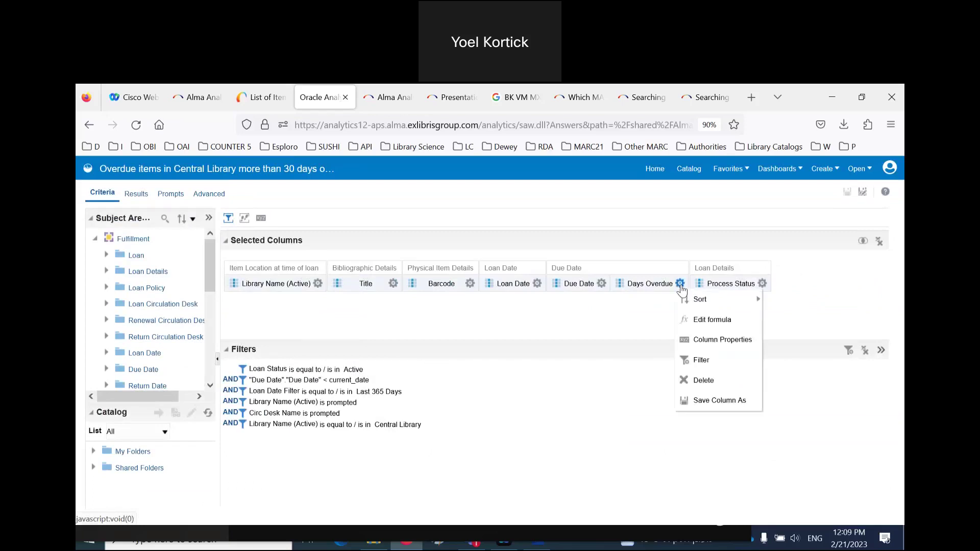
{"action": "left_click", "coordinate": [711, 360]}
{"action": "left_click", "coordinate": [470, 288]}
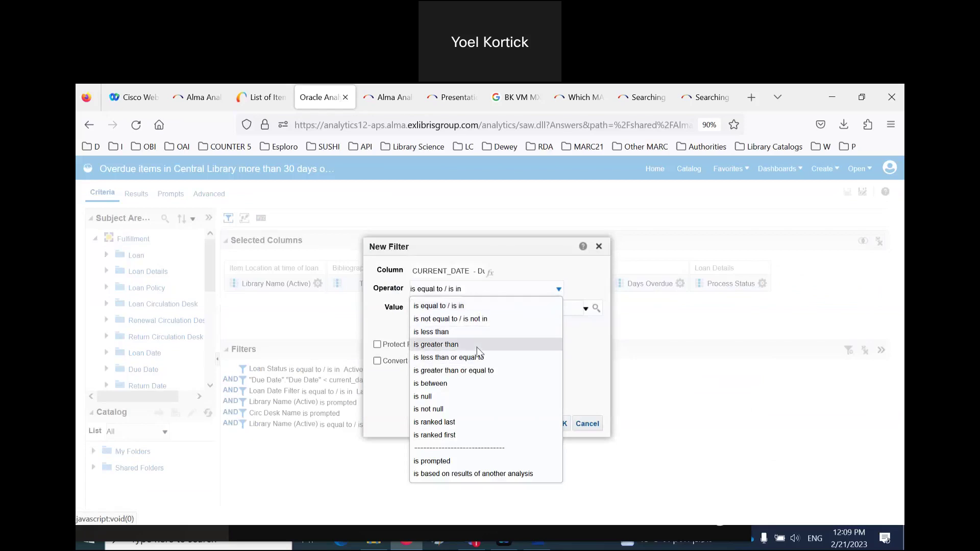
{"action": "left_click", "coordinate": [484, 371]}
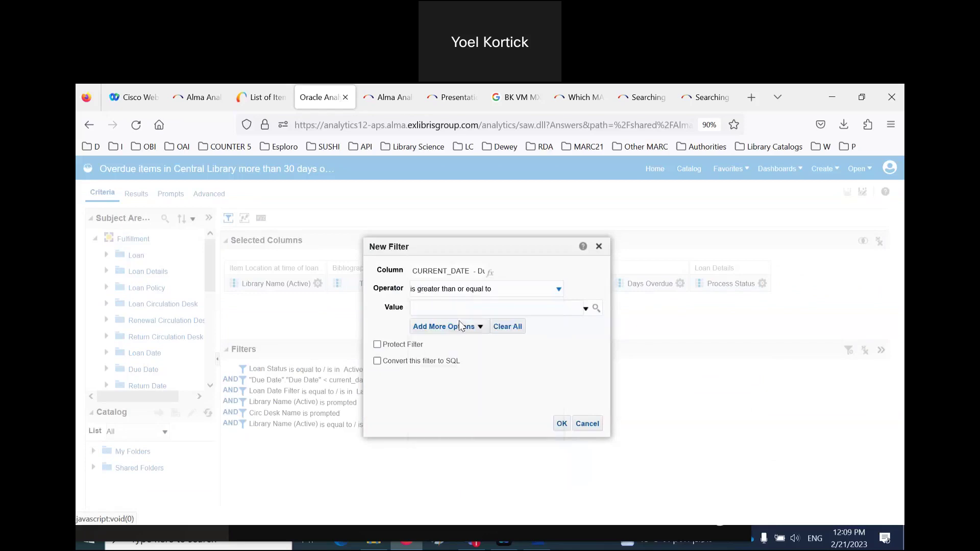
{"action": "type", "text": "30"}
{"action": "left_click", "coordinate": [562, 425]}
- Display the report results, remove the narrative view from the compound layout, and review the overdue items table
{"action": "left_click", "coordinate": [135, 194]}
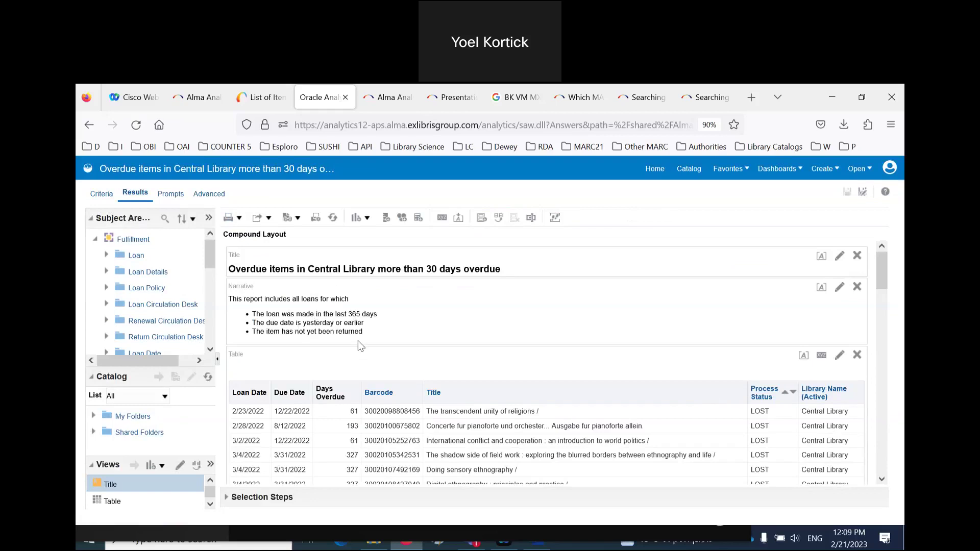
{"action": "left_click_drag", "start_coordinate": [363, 332], "coordinate": [248, 299]}
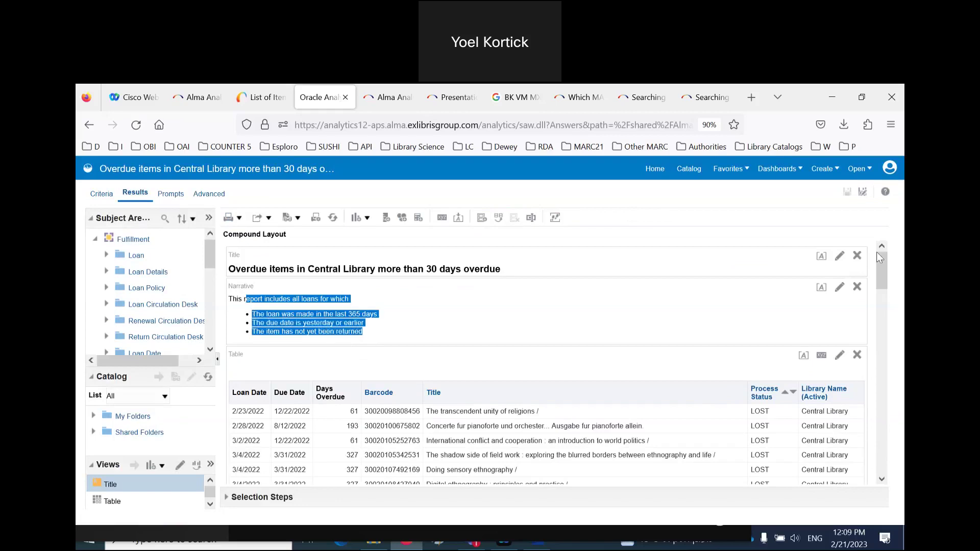
{"action": "left_click", "coordinate": [857, 286]}
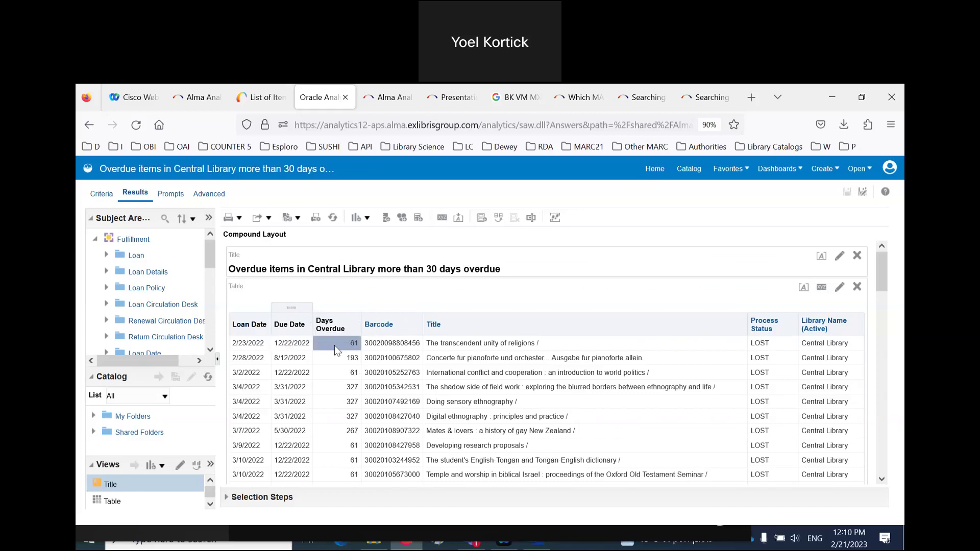
{"action": "scroll", "coordinate": [335, 344], "scroll_direction": "down", "scroll_amount": 3}
{"action": "scroll", "coordinate": [335, 345], "scroll_direction": "up", "scroll_amount": 3}
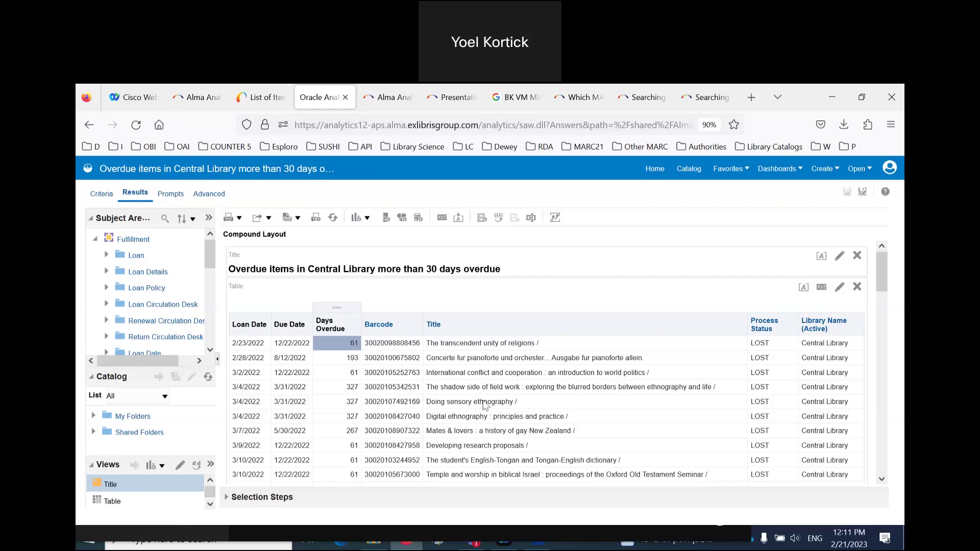
- Create a new analysis based on the Fulfillment subject area
{"action": "left_click", "coordinate": [820, 173]}
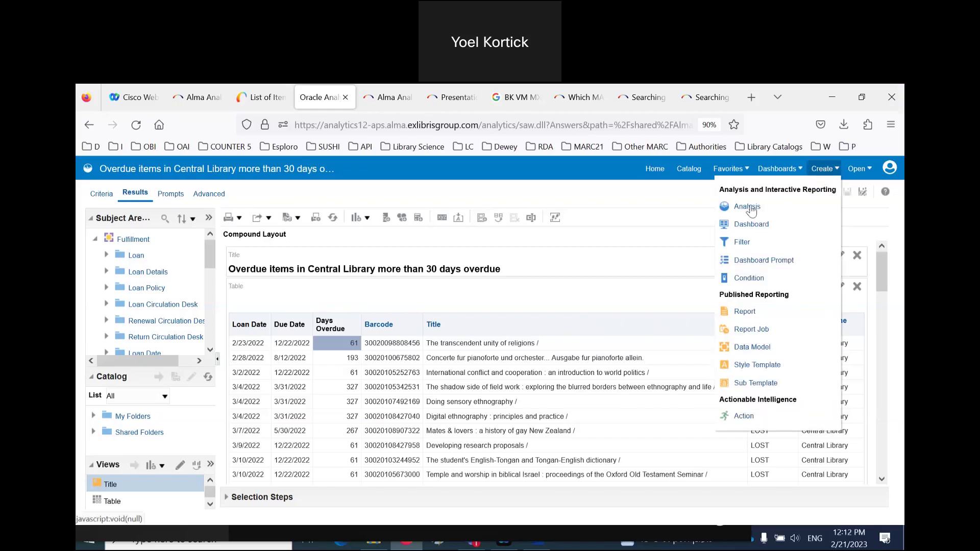
{"action": "left_click", "coordinate": [747, 206]}
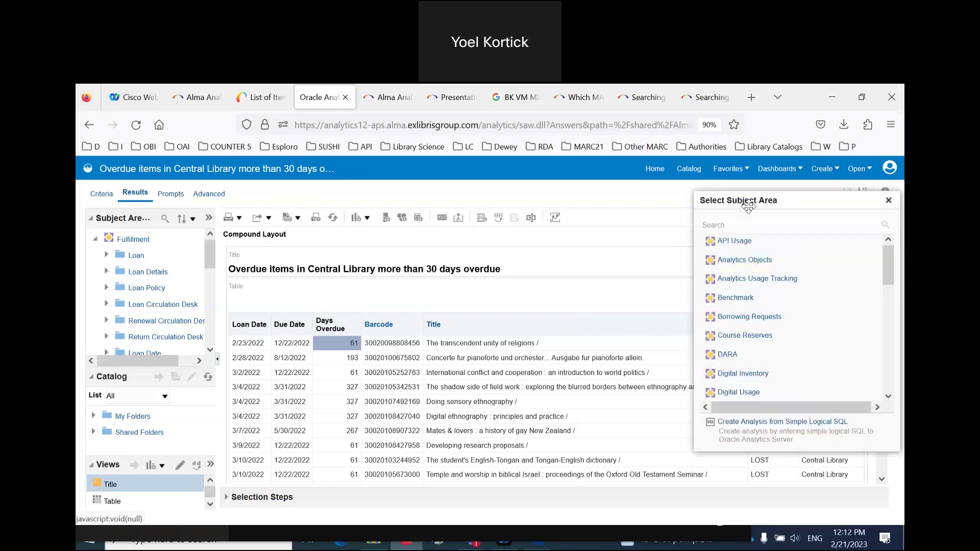
{"action": "scroll", "coordinate": [776, 283], "scroll_direction": "down", "scroll_amount": 3}
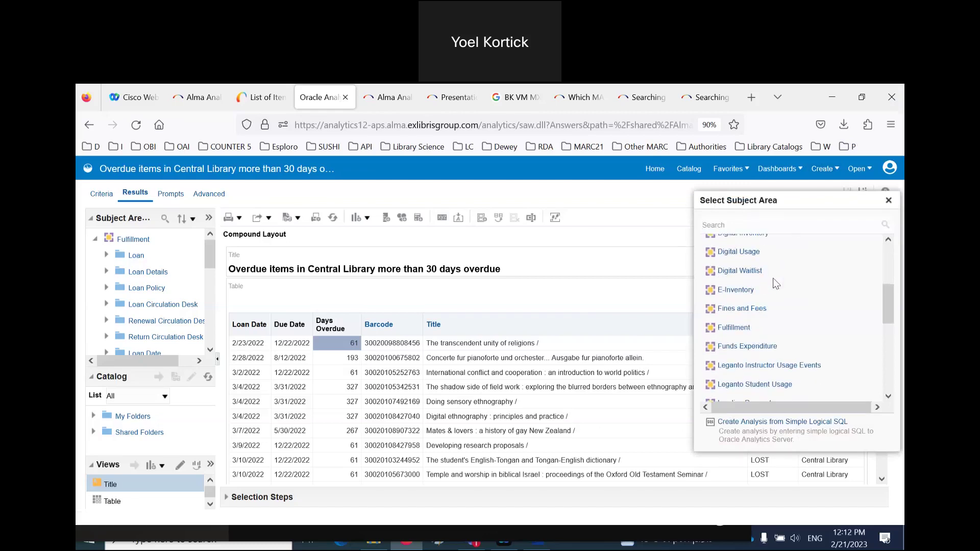
{"action": "left_click", "coordinate": [737, 329]}
{"action": "left_click", "coordinate": [520, 372]}
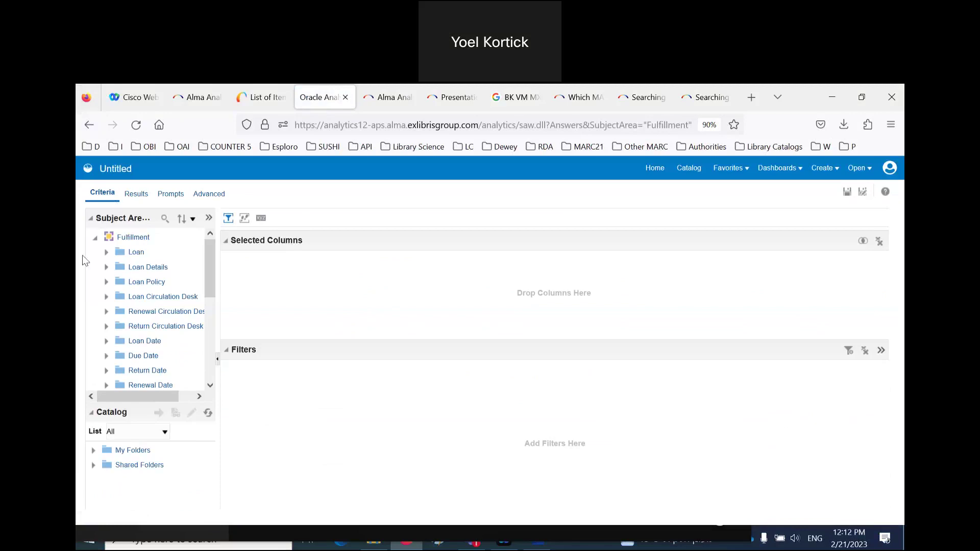
- Add the Loans (Not In House) from Hold Request measure from the Loan folder to the new analysis
{"action": "left_click", "coordinate": [106, 252]}
{"action": "left_click_drag", "start_coordinate": [326, 292], "coordinate": [325, 292]}
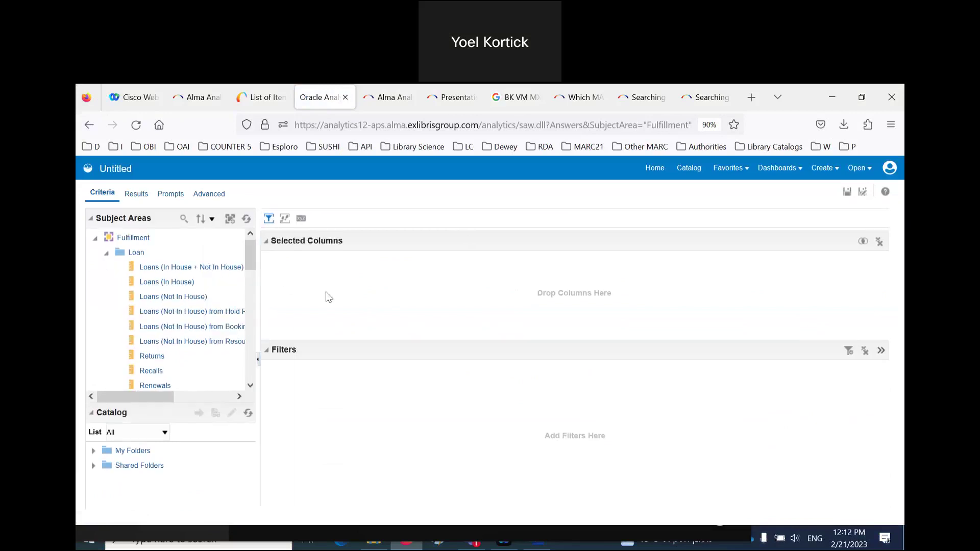
{"action": "left_click", "coordinate": [207, 316]}
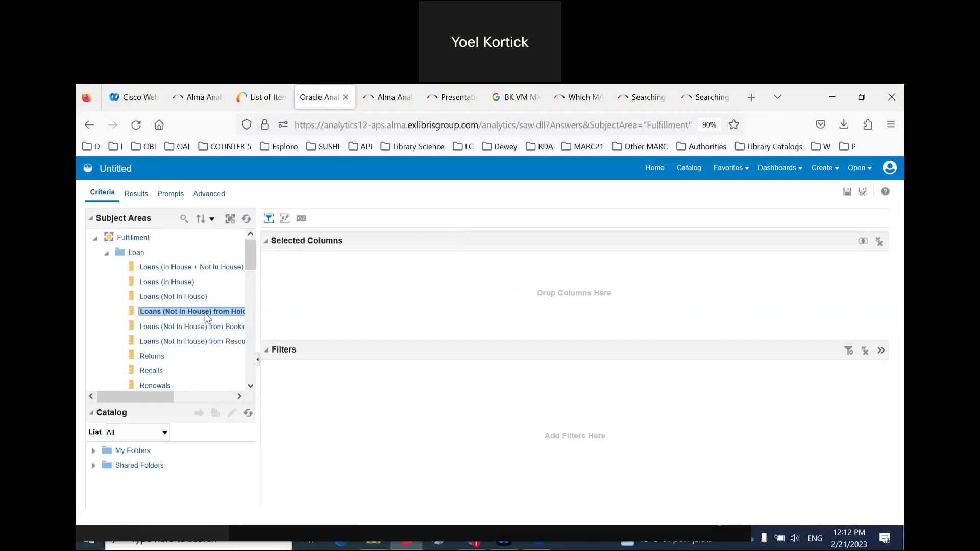
{"action": "double_click", "coordinate": [205, 315]}
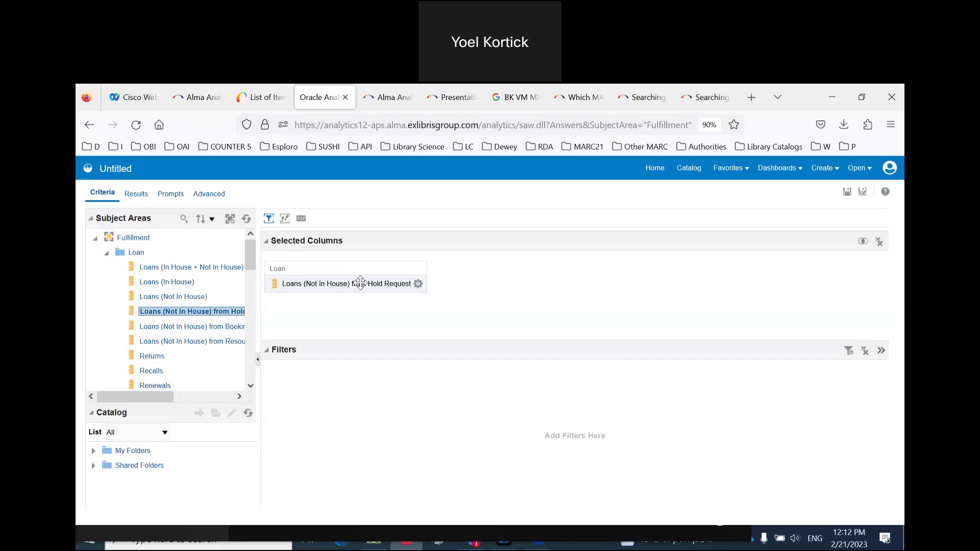
{"action": "left_click", "coordinate": [107, 254]}
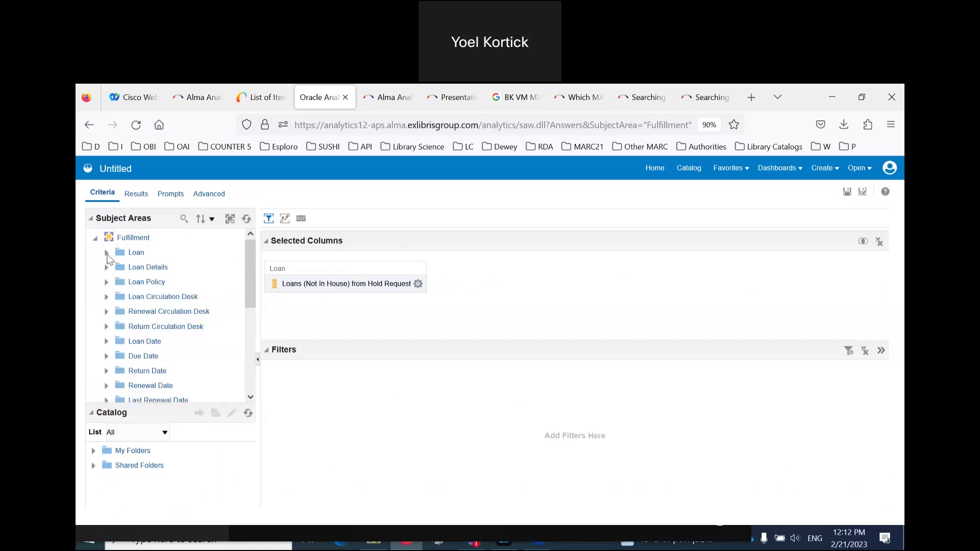
- Add the Title column from the Bibliographic Details folder to the analysis
{"action": "scroll", "coordinate": [155, 262], "scroll_direction": "down", "scroll_amount": 5}
{"action": "scroll", "coordinate": [156, 263], "scroll_direction": "down", "scroll_amount": 1}
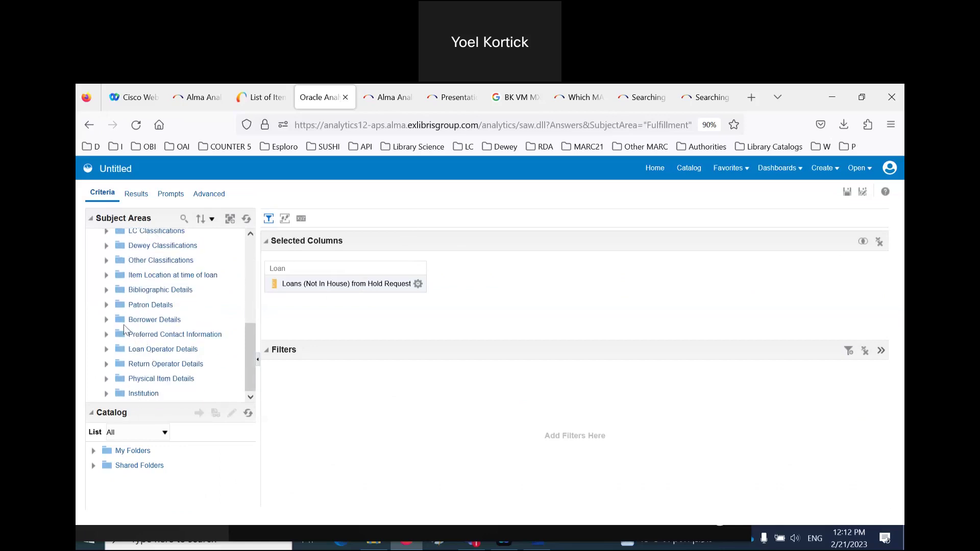
{"action": "left_click", "coordinate": [106, 290]}
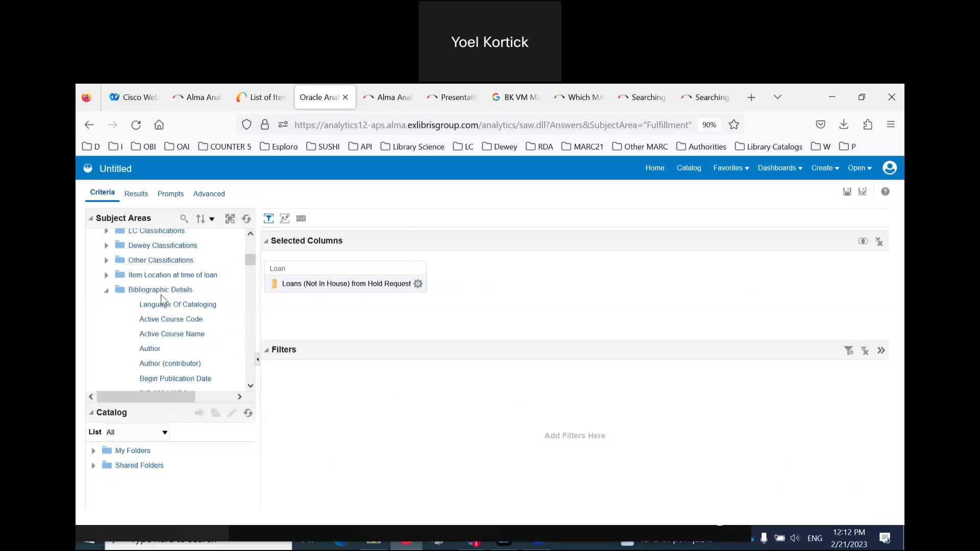
{"action": "scroll", "coordinate": [169, 325], "scroll_direction": "down", "scroll_amount": 10}
{"action": "scroll", "coordinate": [163, 336], "scroll_direction": "down", "scroll_amount": 10}
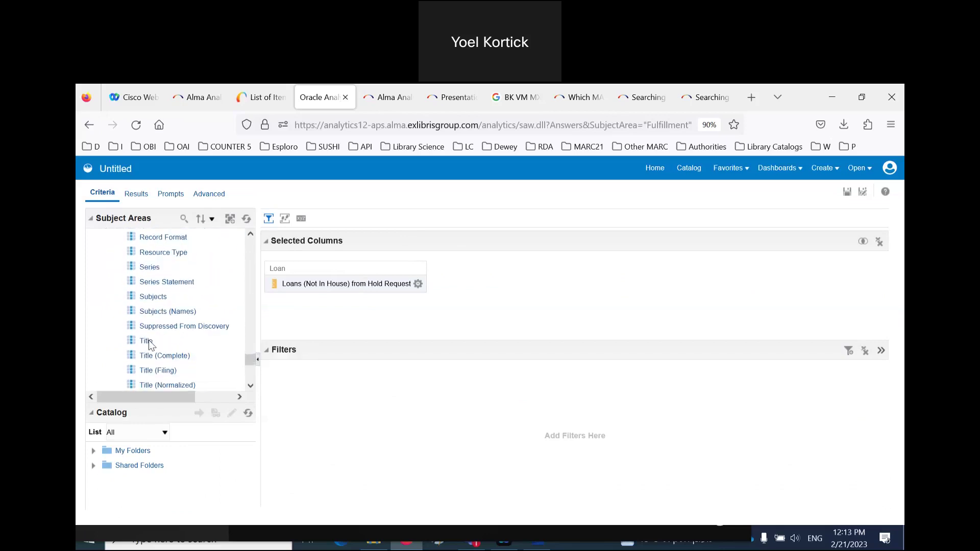
{"action": "double_click", "coordinate": [149, 340]}
- Add the MMS Id column from Bibliographic Details between the hold request loans measure and Title
{"action": "scroll", "coordinate": [188, 331], "scroll_direction": "up", "scroll_amount": 10}
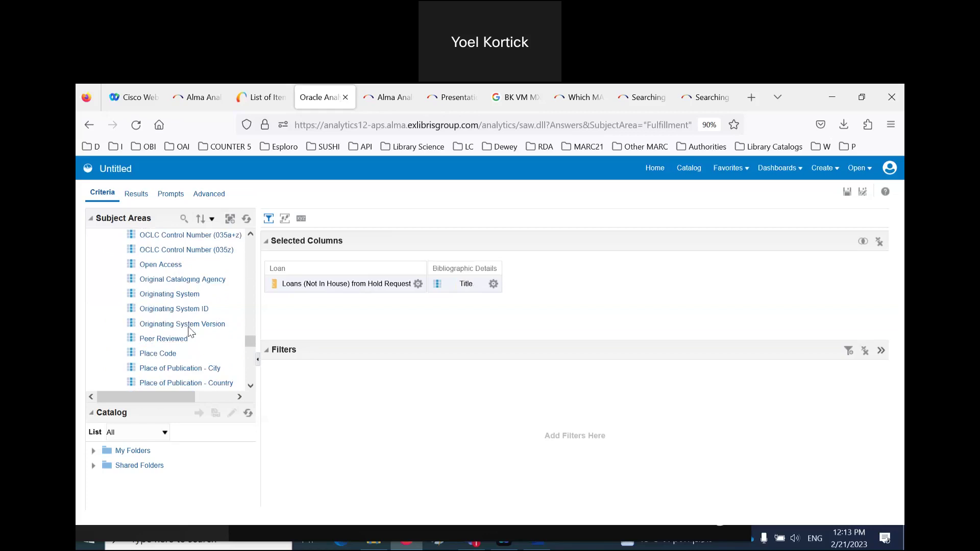
{"action": "scroll", "coordinate": [191, 331], "scroll_direction": "down", "scroll_amount": 3}
{"action": "left_click_drag", "start_coordinate": [193, 351], "coordinate": [422, 292]}
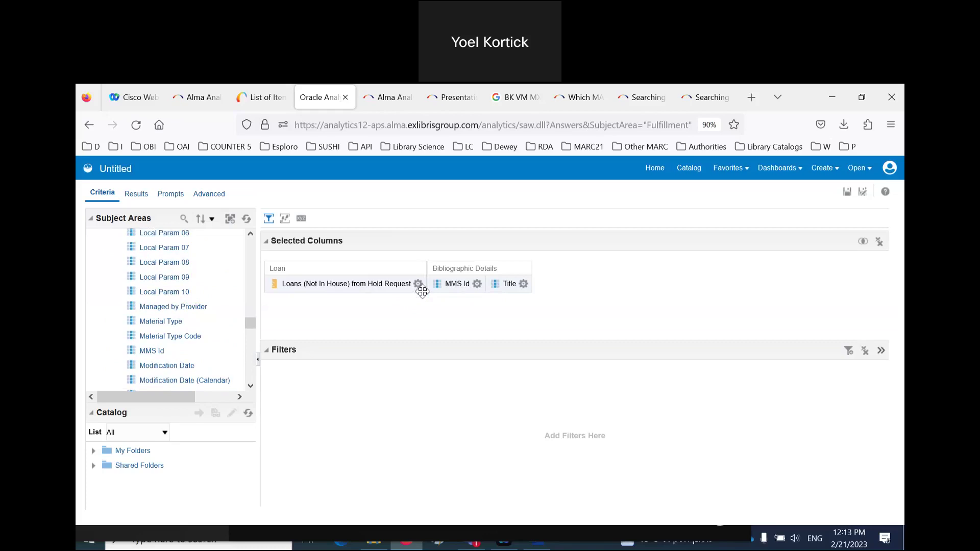
- Collapse the Bibliographic Details folder and add the Loan Date Filter column from the Loan Date folder after Title
{"action": "scroll", "coordinate": [213, 308], "scroll_direction": "up", "scroll_amount": 10}
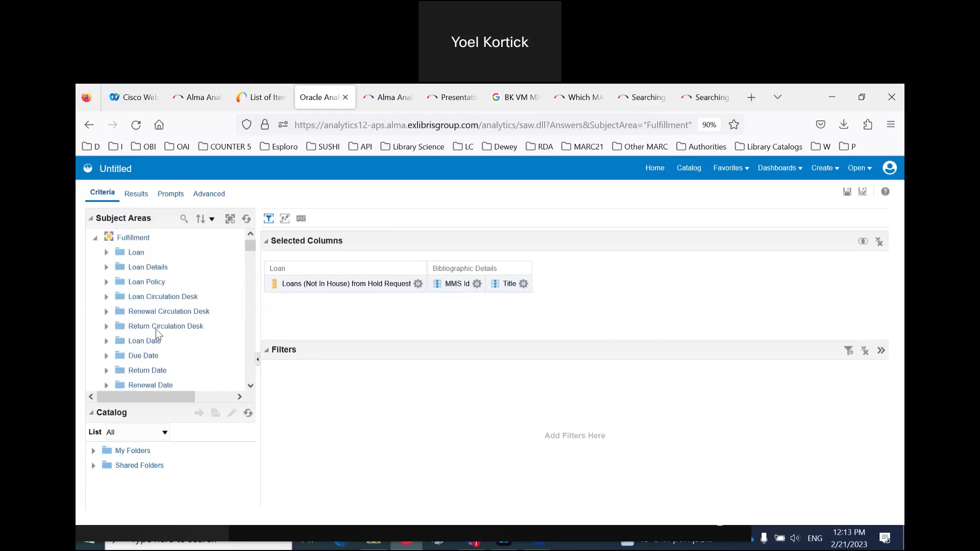
{"action": "scroll", "coordinate": [153, 334], "scroll_direction": "down", "scroll_amount": 3}
{"action": "left_click", "coordinate": [107, 334]}
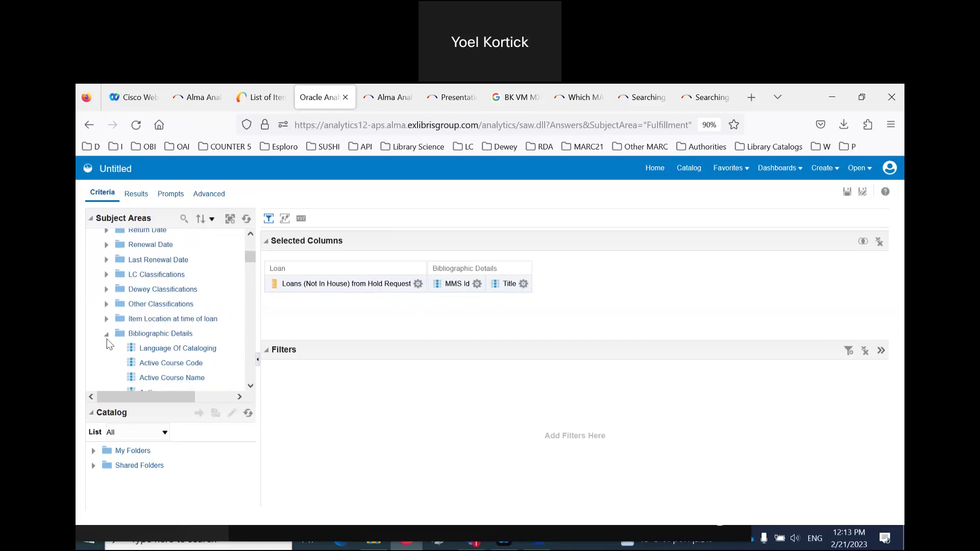
{"action": "left_click", "coordinate": [107, 334]}
{"action": "scroll", "coordinate": [176, 316], "scroll_direction": "up", "scroll_amount": 3}
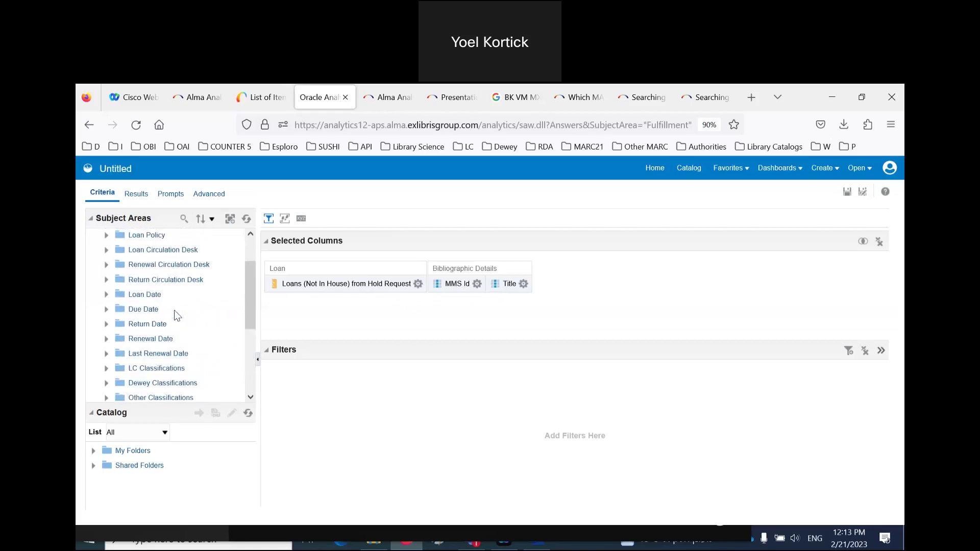
{"action": "left_click", "coordinate": [106, 295]}
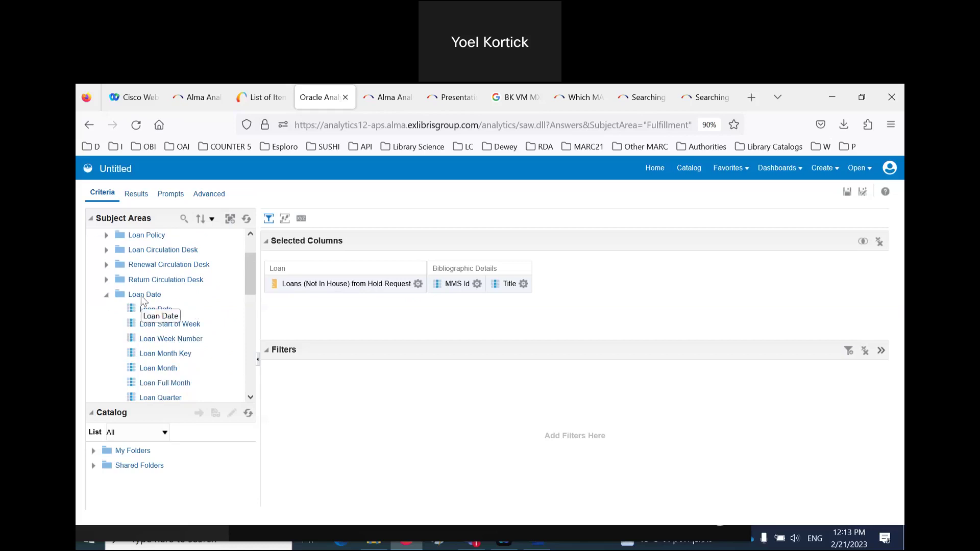
{"action": "scroll", "coordinate": [143, 301], "scroll_direction": "down", "scroll_amount": 3}
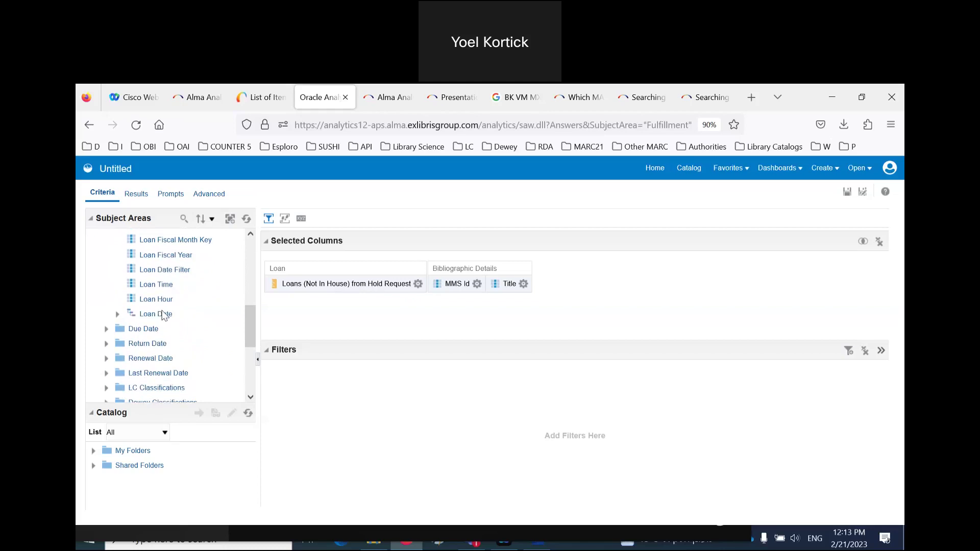
{"action": "left_click_drag", "start_coordinate": [163, 273], "coordinate": [602, 284]}
- Filter Loan Date Filter to Last 365 Days and delete its column from the selected columns, keeping the filter
{"action": "left_click", "coordinate": [609, 283]}
{"action": "left_click", "coordinate": [633, 360]}
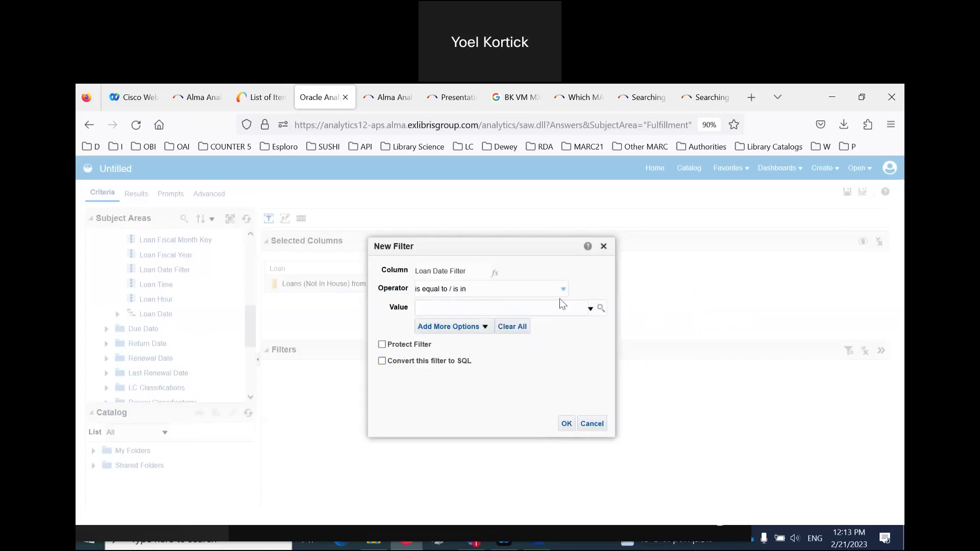
{"action": "left_click", "coordinate": [590, 309]}
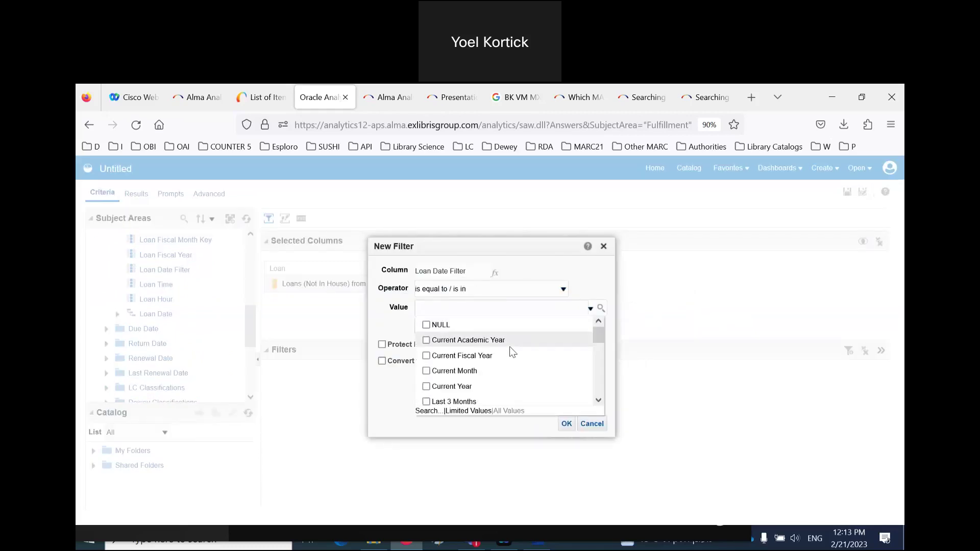
{"action": "scroll", "coordinate": [513, 351], "scroll_direction": "down", "scroll_amount": 3}
{"action": "left_click", "coordinate": [445, 341]}
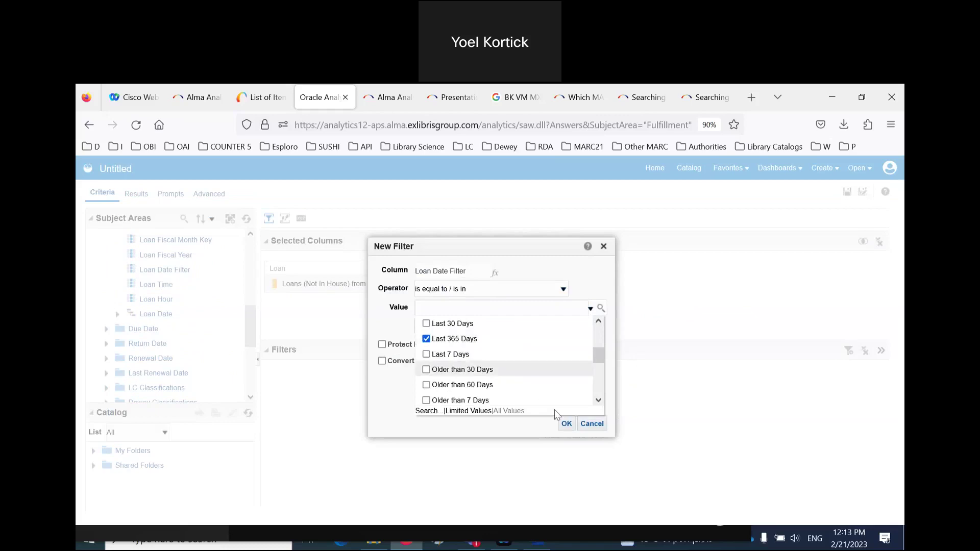
{"action": "left_click", "coordinate": [567, 423]}
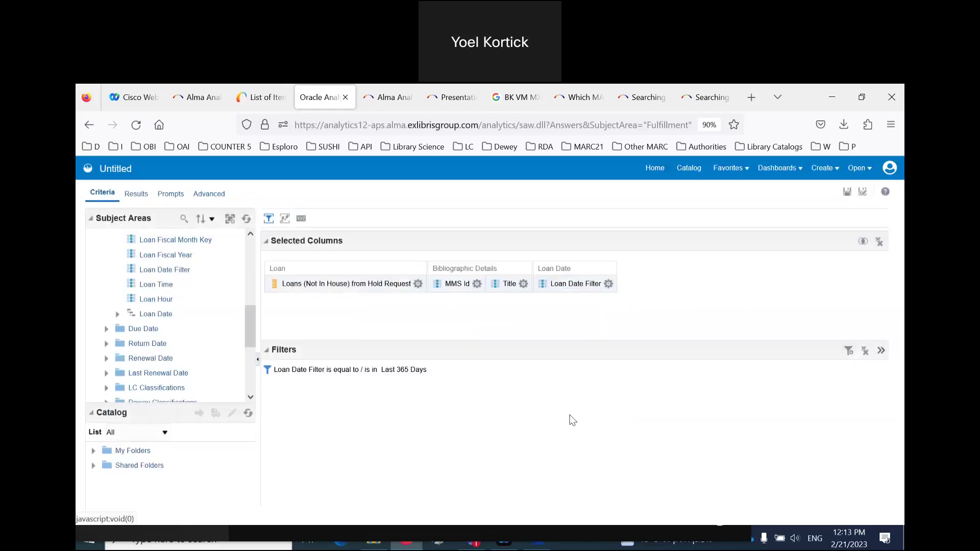
{"action": "left_click", "coordinate": [608, 284]}
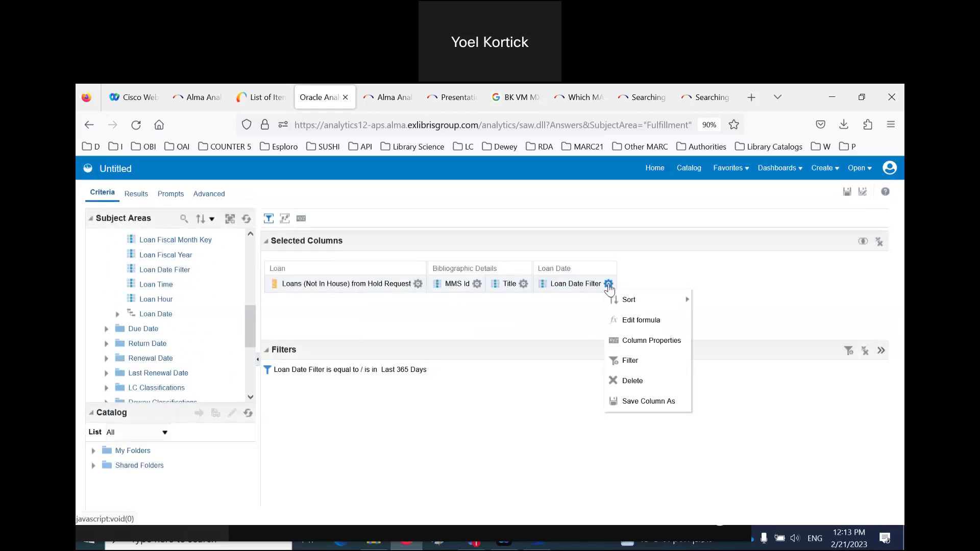
{"action": "left_click", "coordinate": [632, 384]}
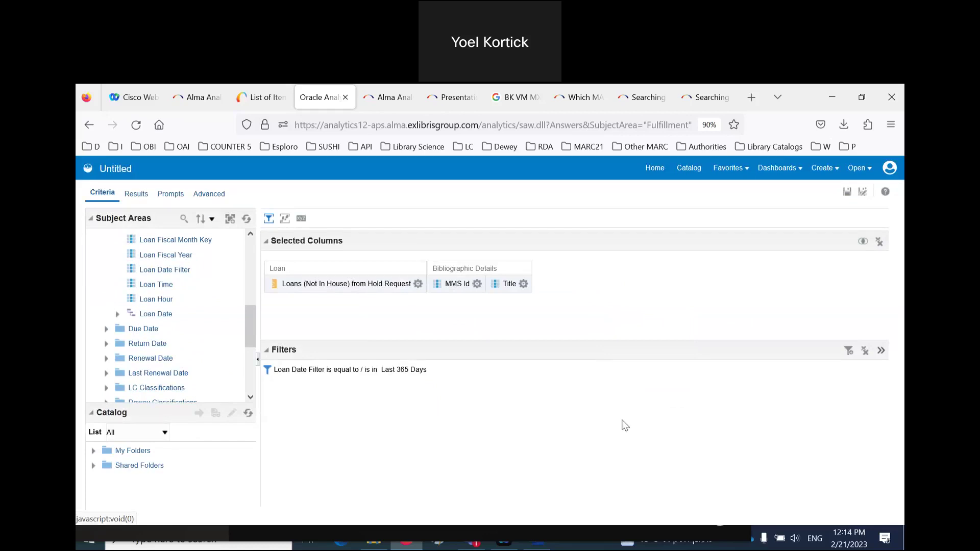
- Sort the analysis in descending order by Loans (Not In House) from Hold Request
{"action": "left_click", "coordinate": [418, 283]}
{"action": "mouse_move", "coordinate": [416, 294]}
{"action": "left_click", "coordinate": [771, 312]}
{"action": "left_click", "coordinate": [417, 284]}
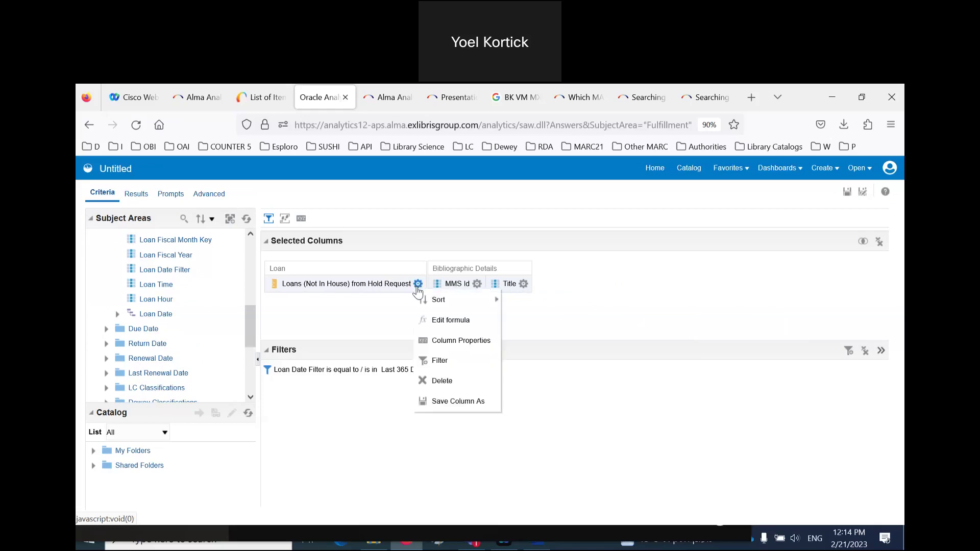
{"action": "mouse_move", "coordinate": [426, 300]}
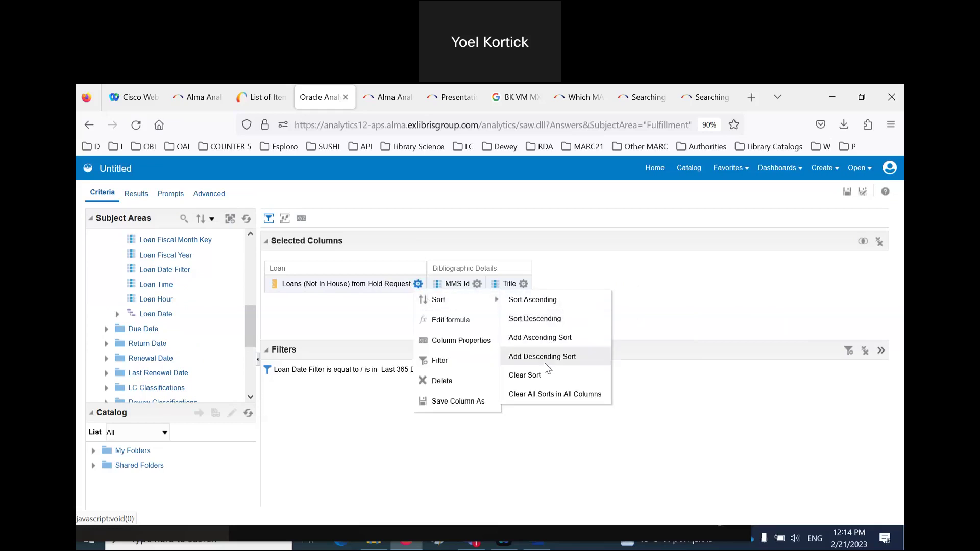
{"action": "left_click", "coordinate": [537, 319]}
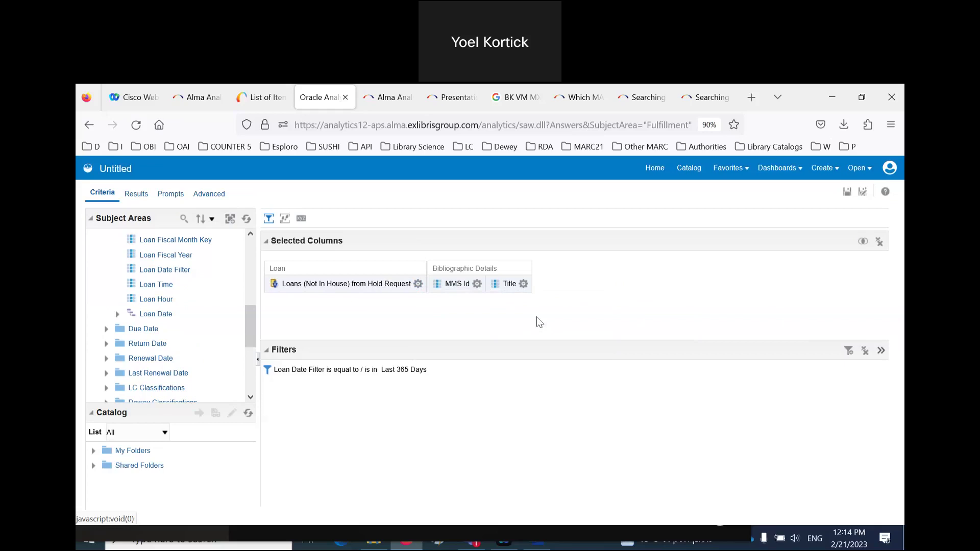
- Display the results and add the Loans (Not In House) measure to the table beside the hold request loans column
{"action": "left_click", "coordinate": [142, 195]}
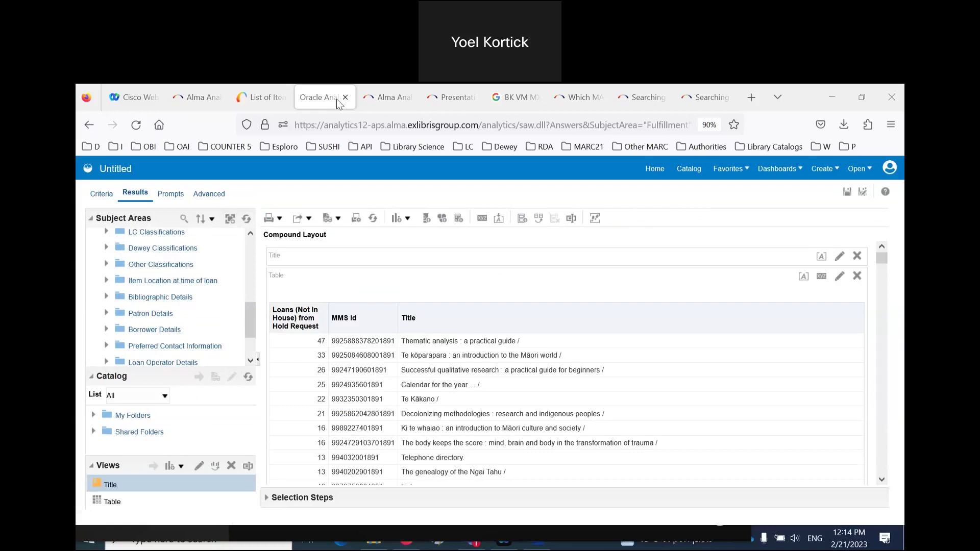
{"action": "left_click", "coordinate": [461, 346]}
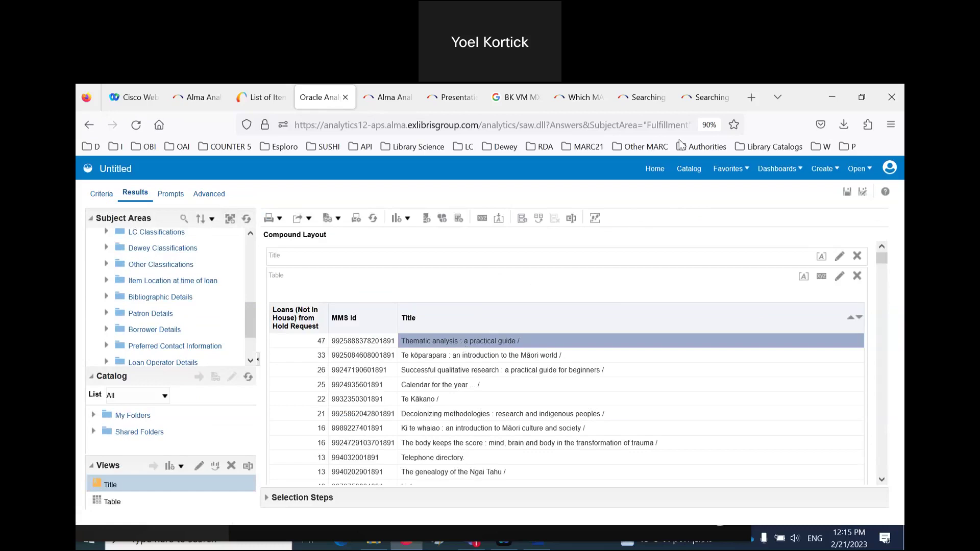
{"action": "scroll", "coordinate": [182, 272], "scroll_direction": "up", "scroll_amount": 5}
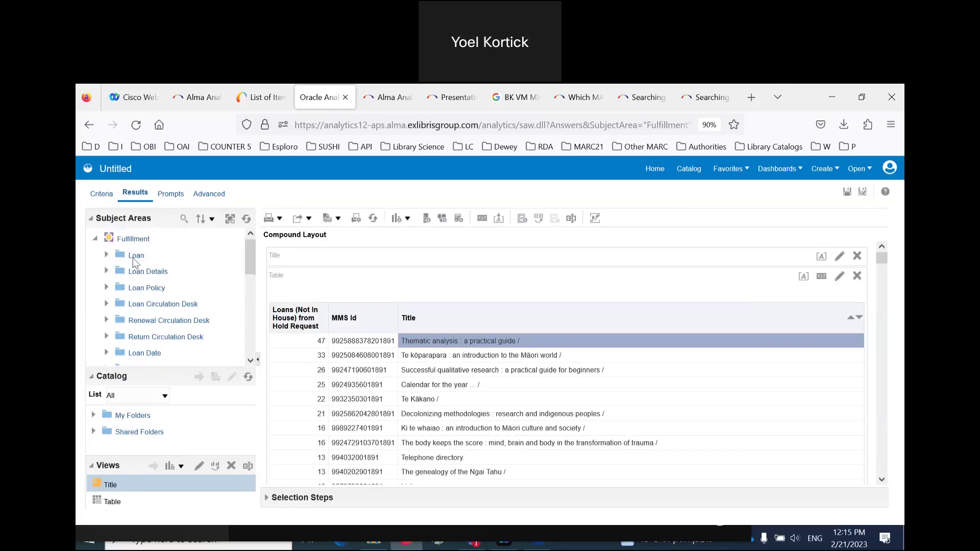
{"action": "left_click", "coordinate": [107, 255]}
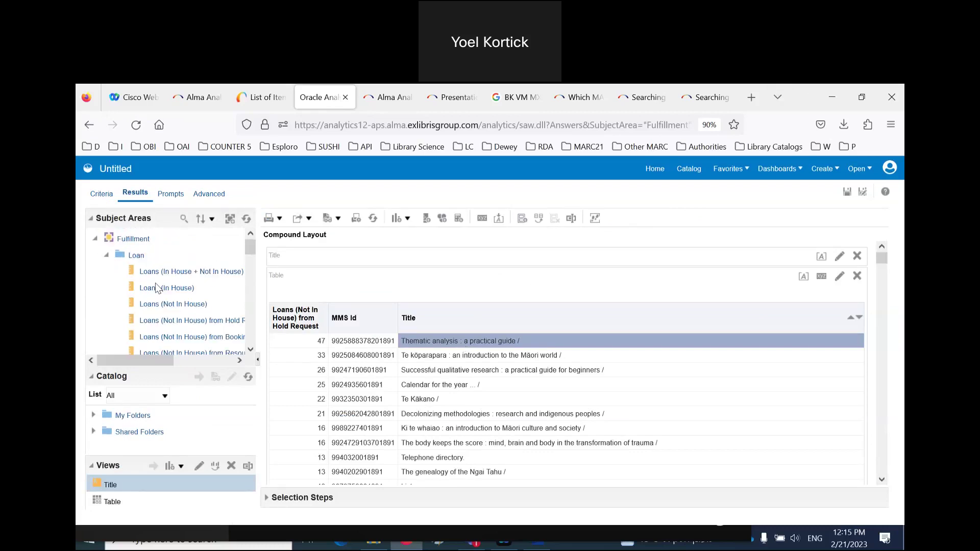
{"action": "left_click_drag", "start_coordinate": [182, 307], "coordinate": [318, 355]}
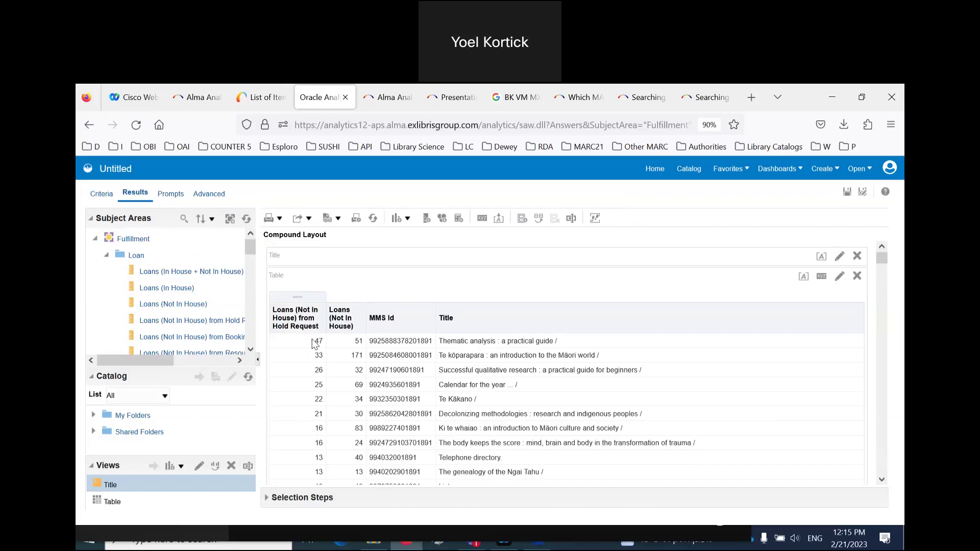
- Copy the MMS Id of "Thematic analysis : a practical guide" from the results table and switch to Alma's List of Items page
{"action": "double_click", "coordinate": [414, 344]}
{"action": "key", "text": "ctrl+c"}
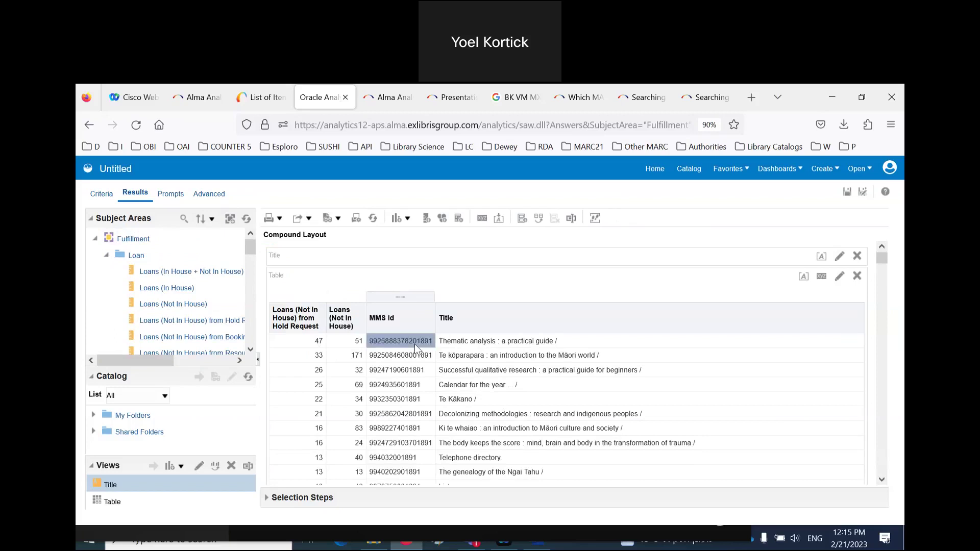
{"action": "double_click", "coordinate": [804, 100]}
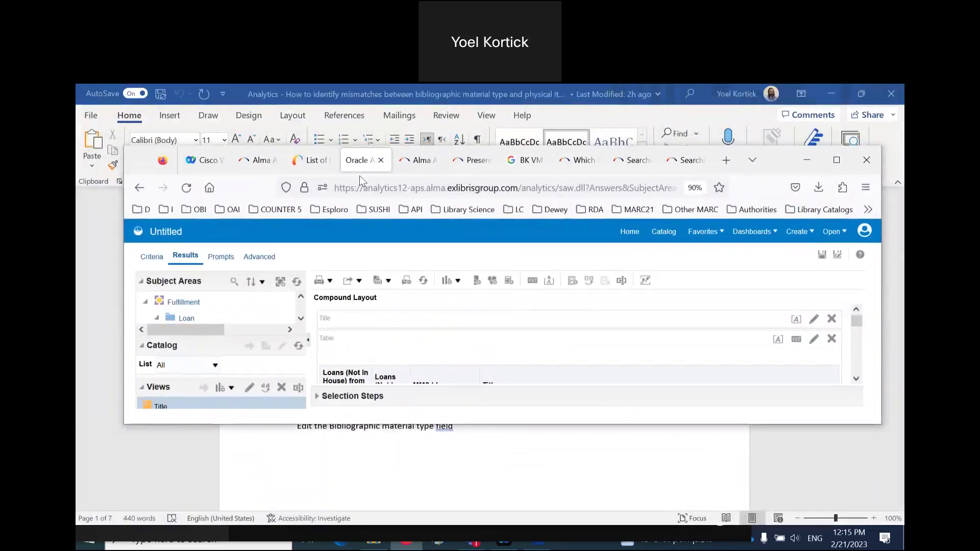
{"action": "left_click", "coordinate": [306, 160]}
{"action": "left_click", "coordinate": [304, 235]}
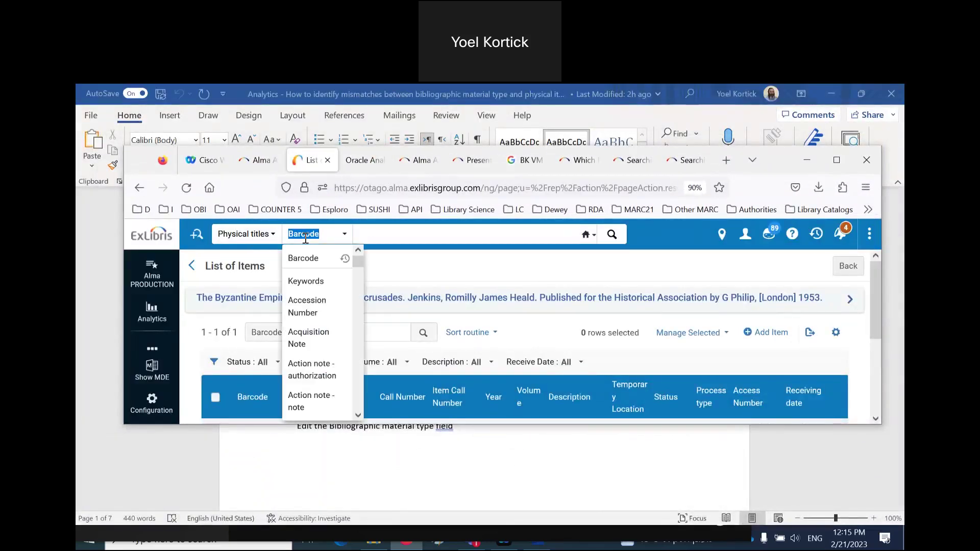
{"action": "type", "text": "mmsid"}
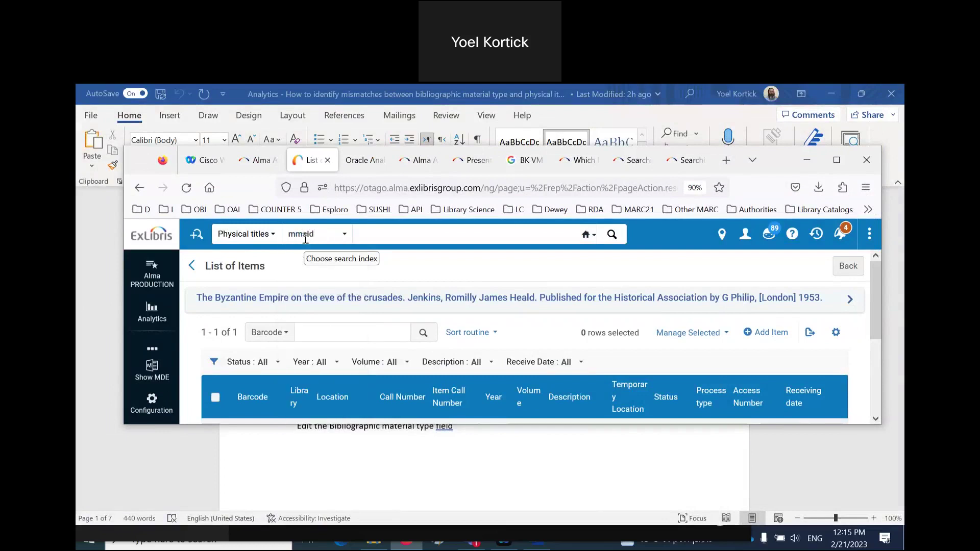
{"action": "left_click", "coordinate": [252, 234]}
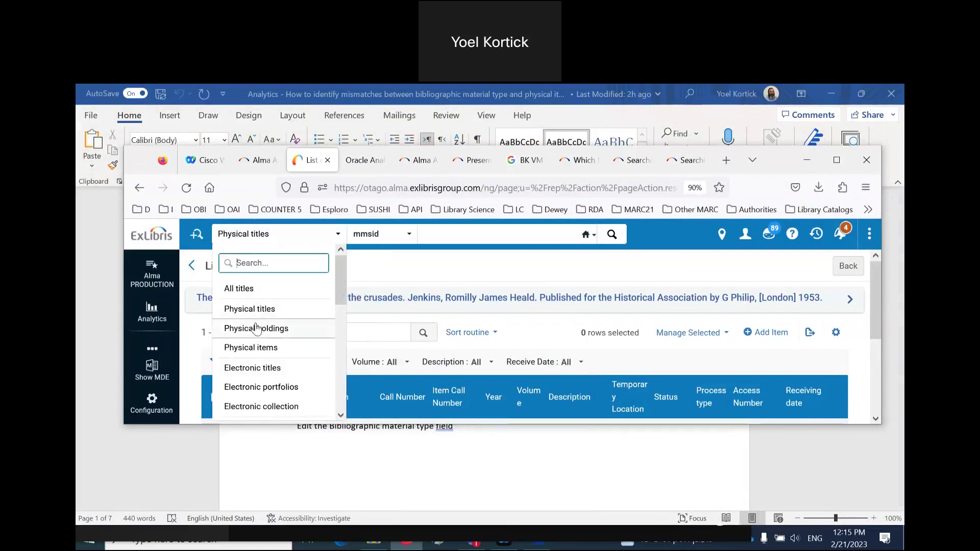
{"action": "left_click", "coordinate": [253, 347]}
{"action": "left_click", "coordinate": [325, 233]}
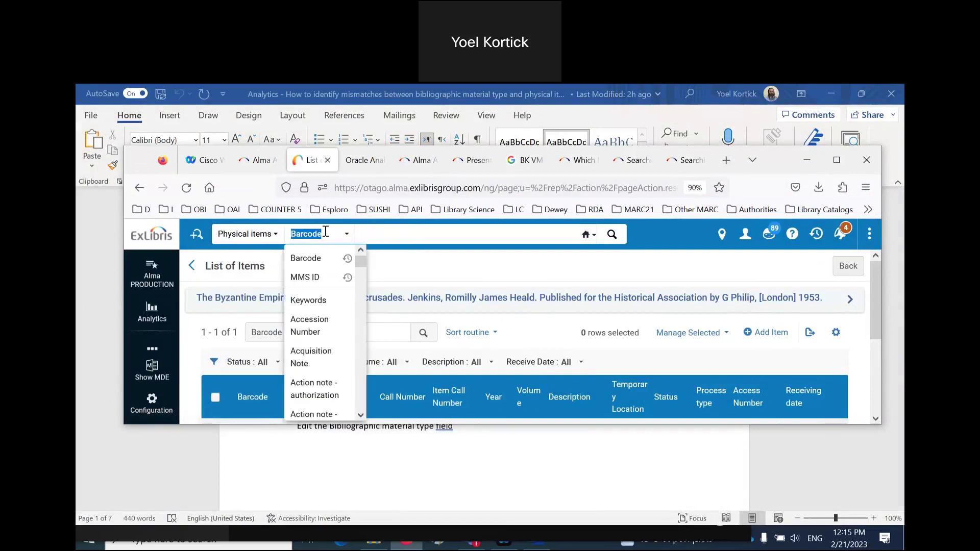
{"action": "left_click", "coordinate": [313, 277]}
{"action": "key", "text": "ctrl+v"}
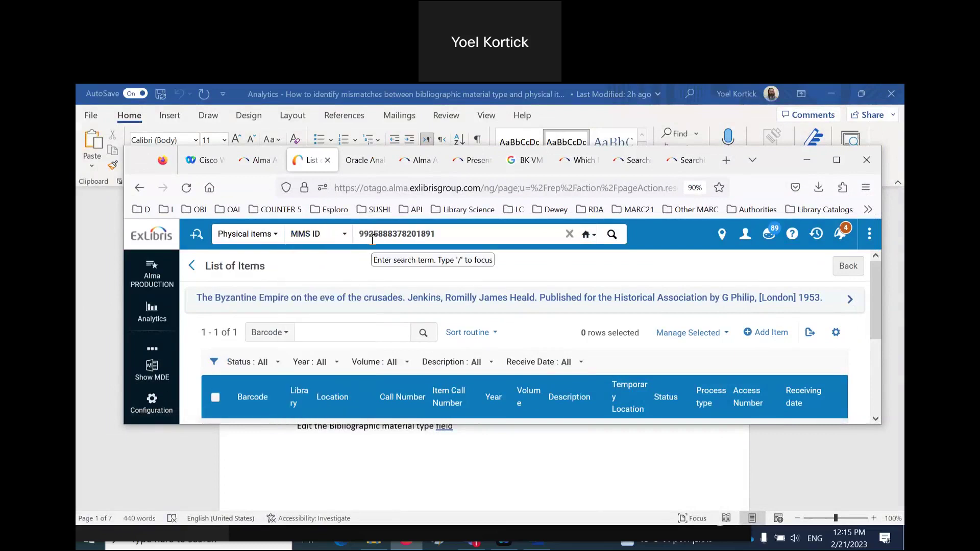
{"action": "left_click", "coordinate": [611, 233]}
{"action": "left_click", "coordinate": [836, 160]}
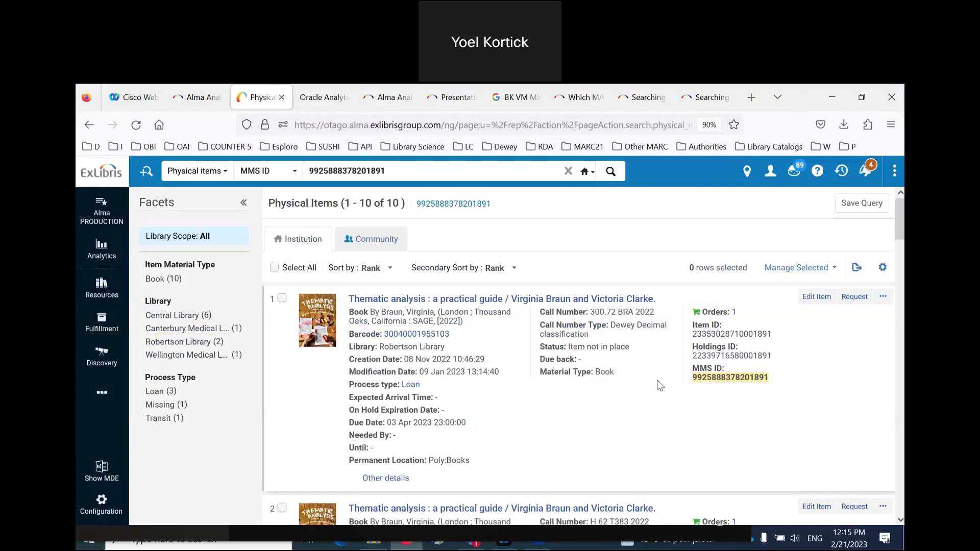
- Highlight the first item's barcode, then open Alma's Fulfillment configuration options and examine the available physical fulfillment and request settings
{"action": "left_click_drag", "start_coordinate": [449, 334], "coordinate": [386, 341]}
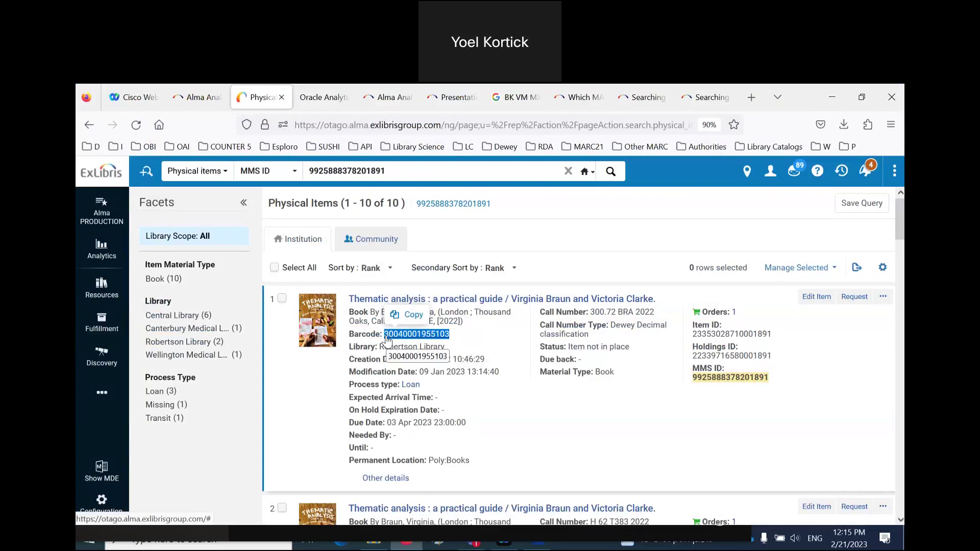
{"action": "left_click", "coordinate": [102, 500]}
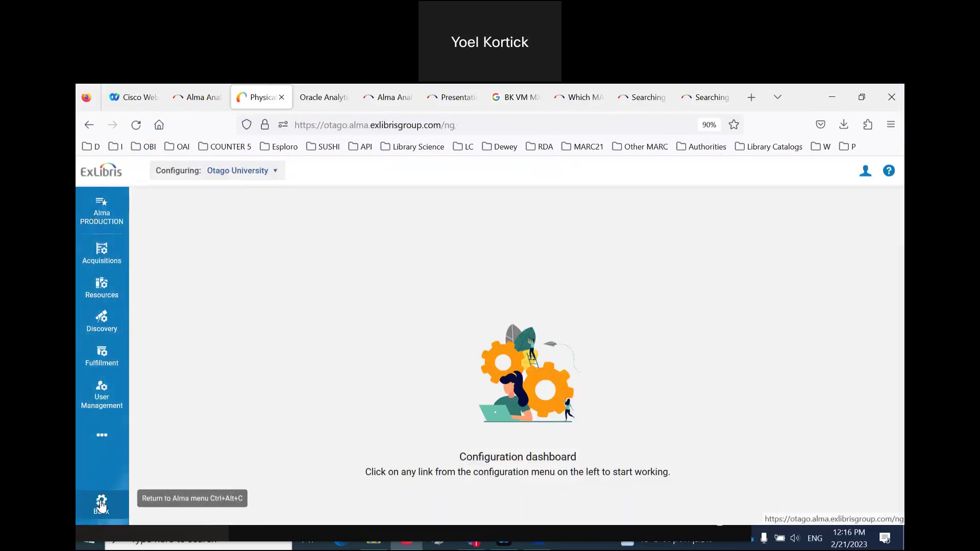
{"action": "left_click", "coordinate": [101, 352]}
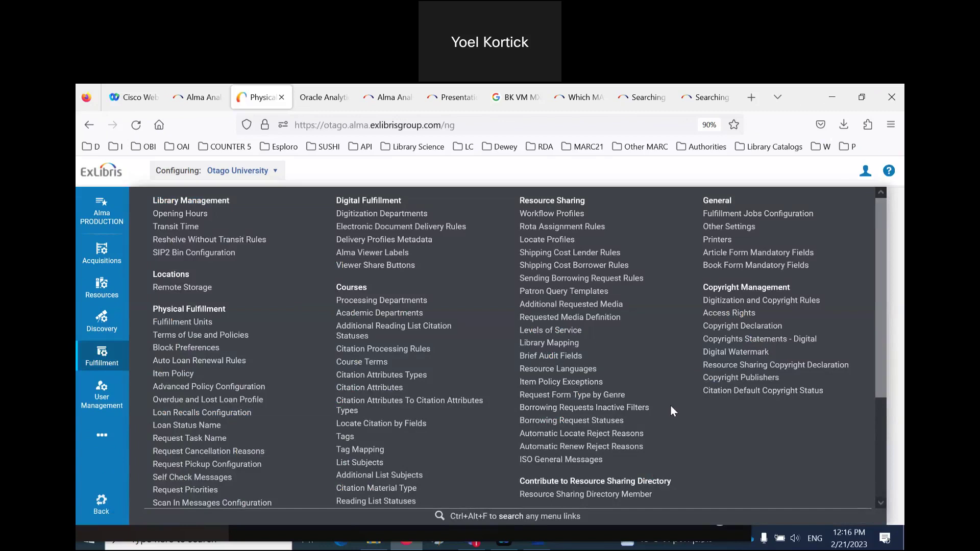
{"action": "scroll", "coordinate": [671, 408], "scroll_direction": "down", "scroll_amount": 2}
{"action": "scroll", "coordinate": [670, 405], "scroll_direction": "down", "scroll_amount": 2}
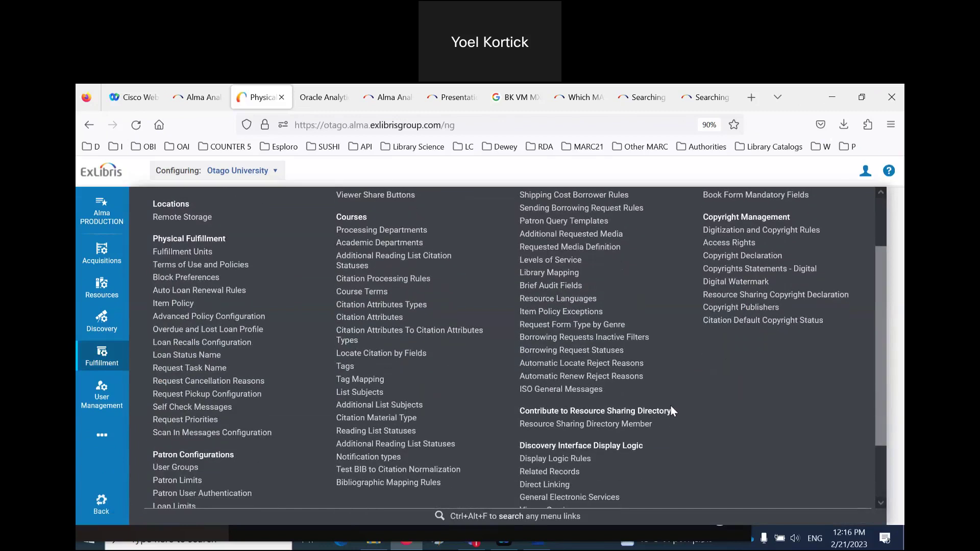
{"action": "scroll", "coordinate": [669, 405], "scroll_direction": "up", "scroll_amount": 2}
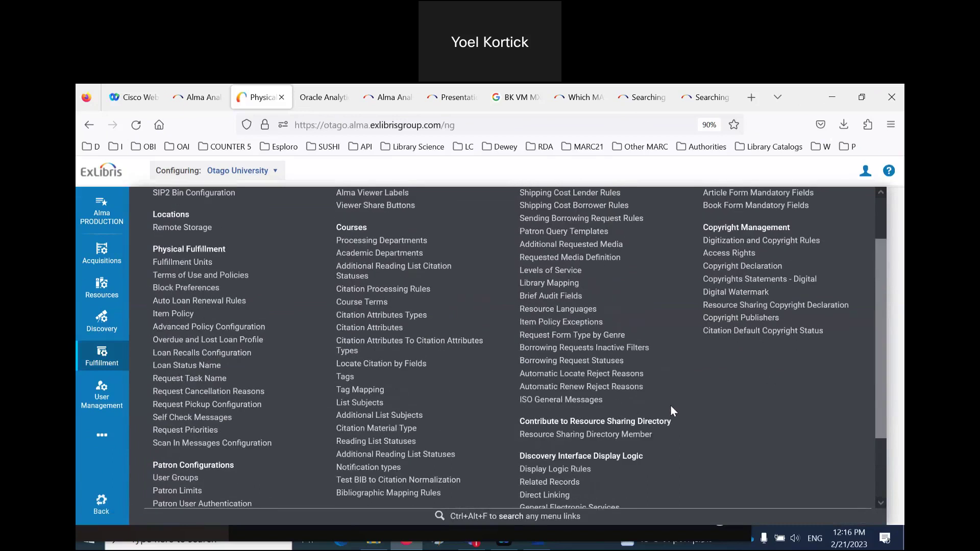
{"action": "scroll", "coordinate": [670, 408], "scroll_direction": "up", "scroll_amount": 2}
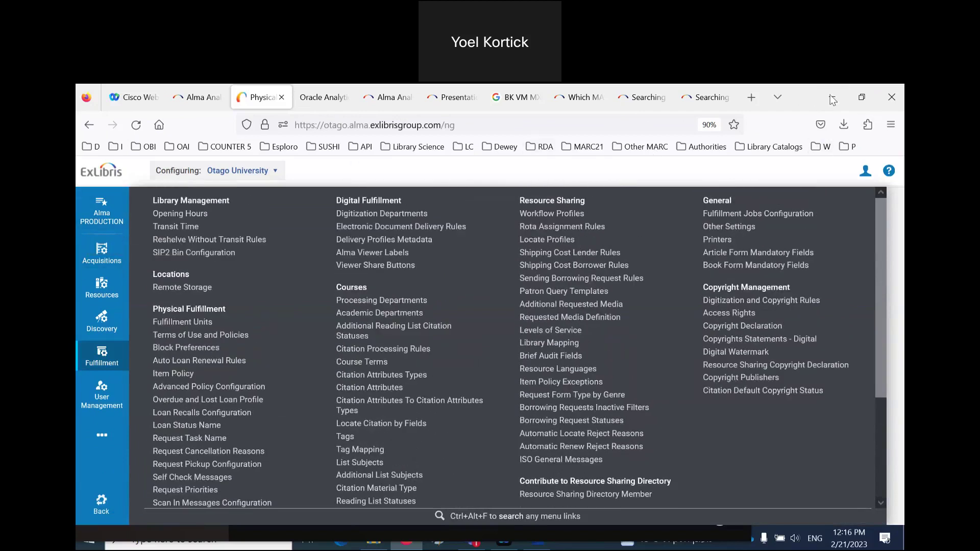
- Switch back to the Oracle Analytics results of the hold request loans analysis and maximize the browser window
{"action": "left_click", "coordinate": [861, 97]}
{"action": "left_click", "coordinate": [358, 160]}
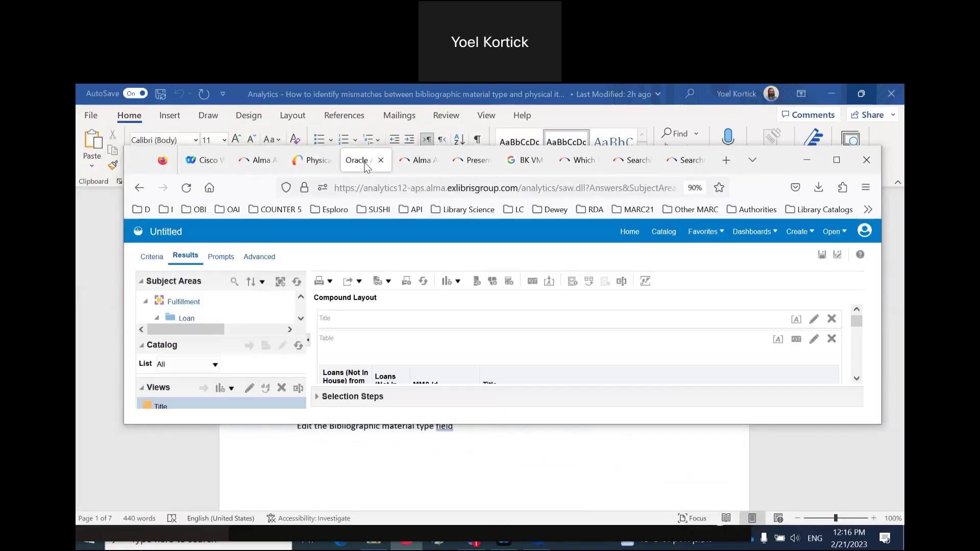
{"action": "left_click", "coordinate": [836, 160]}
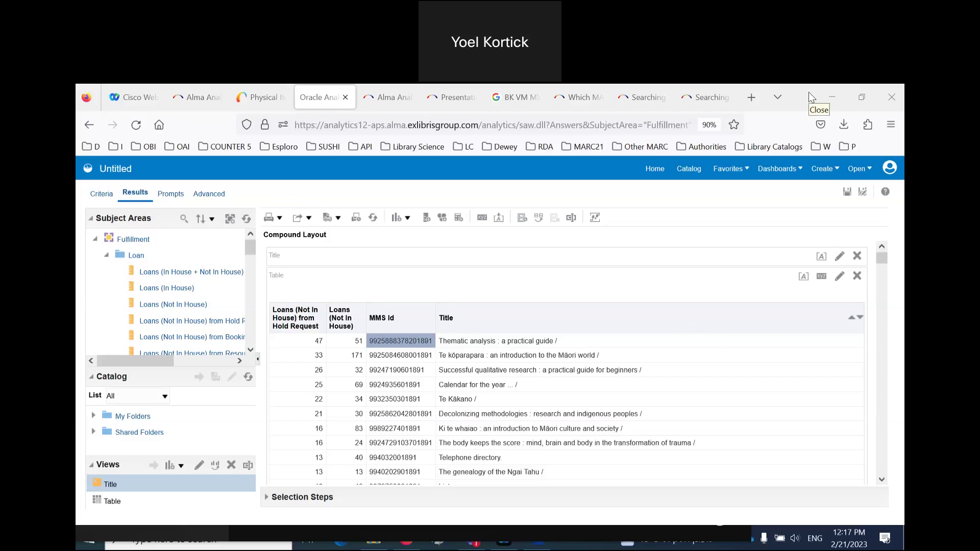
- Search the Ex Libris "Presentations and Documents - Analytics" page for "network z" and go to its "Network Zone Consortia and Alma Analytics" section
{"action": "left_click", "coordinate": [861, 99]}
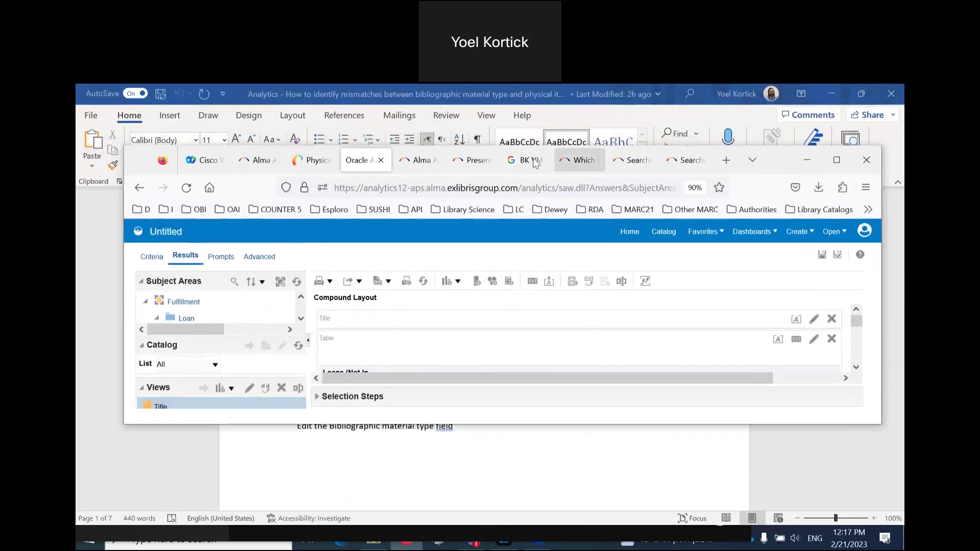
{"action": "left_click", "coordinate": [473, 161]}
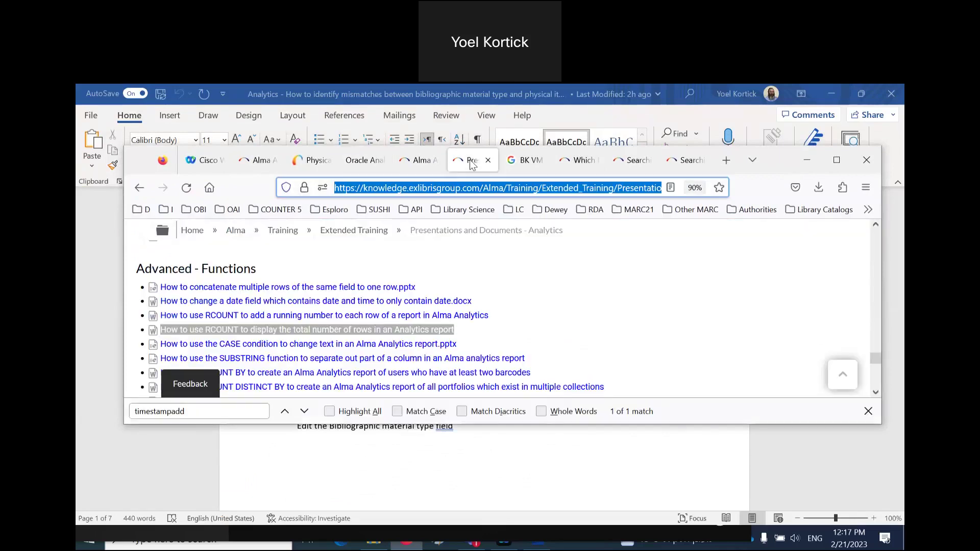
{"action": "left_click", "coordinate": [838, 163]}
{"action": "scroll", "coordinate": [587, 243], "scroll_direction": "down", "scroll_amount": 15}
{"action": "scroll", "coordinate": [588, 243], "scroll_direction": "up", "scroll_amount": 6}
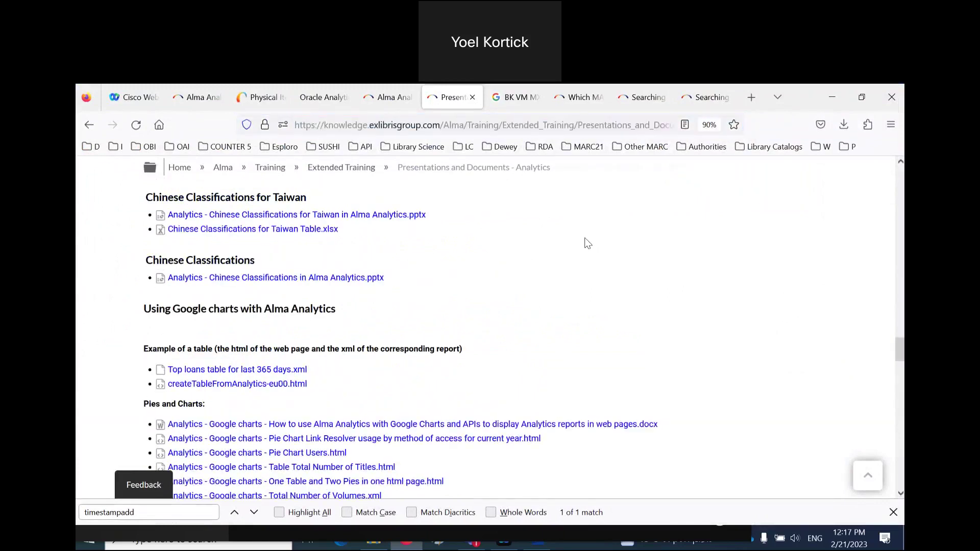
{"action": "key", "text": "ctrl+f"}
{"action": "type", "text": "net"}
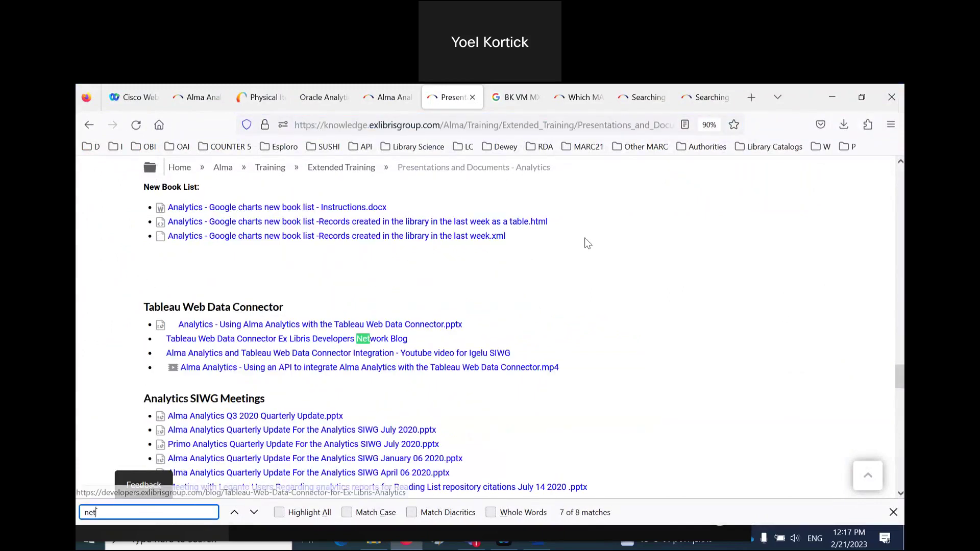
{"action": "type", "text": "wo"}
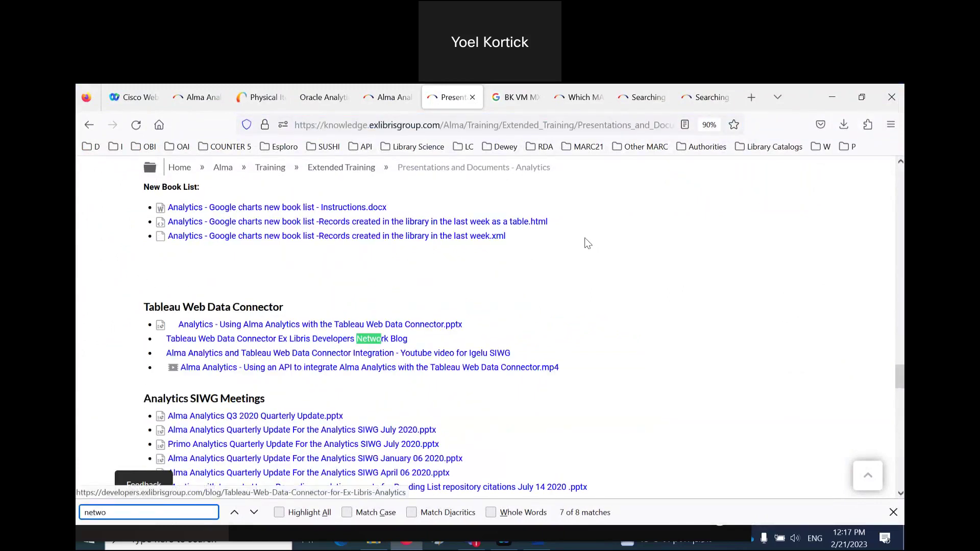
{"action": "type", "text": "rk z"}
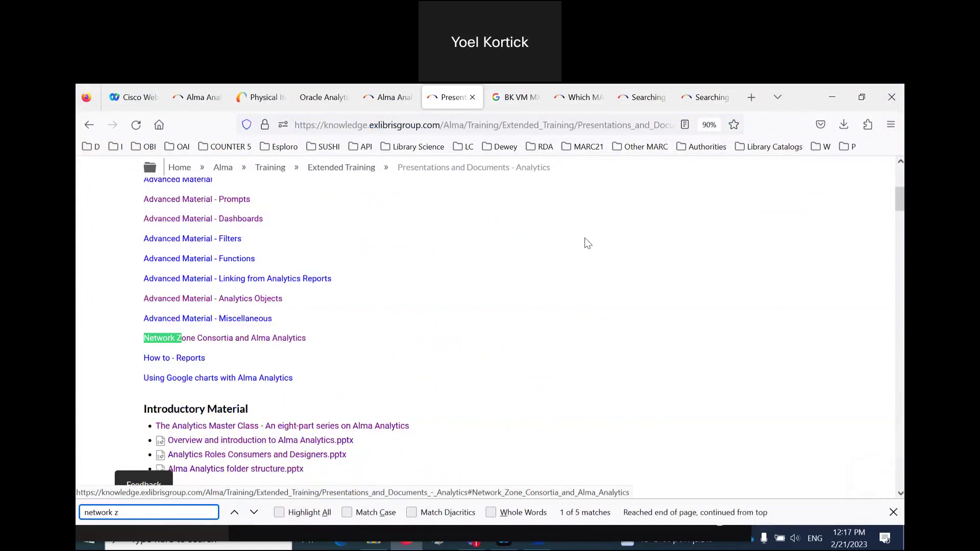
{"action": "left_click", "coordinate": [280, 343]}
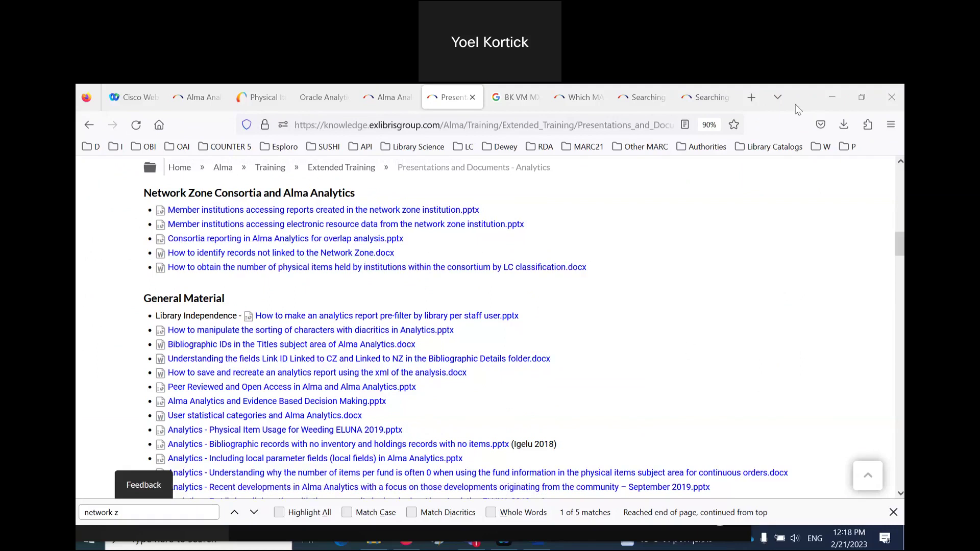
- Return from the Knowledge Center page to the untitled Oracle Analytics analysis and maximize the browser window
{"action": "left_click", "coordinate": [865, 97]}
{"action": "left_click", "coordinate": [523, 160]}
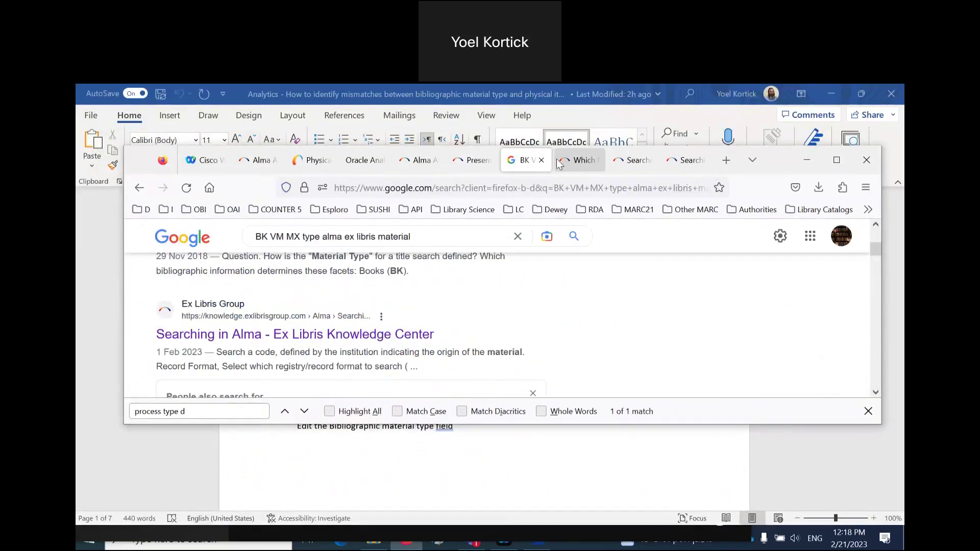
{"action": "left_click", "coordinate": [419, 159]}
{"action": "left_click", "coordinate": [364, 160]}
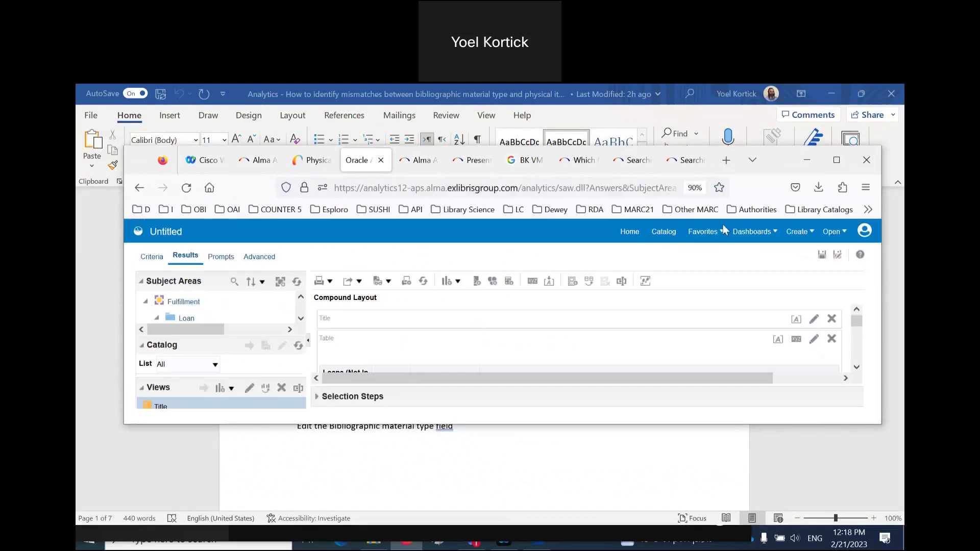
{"action": "left_click", "coordinate": [837, 162]}
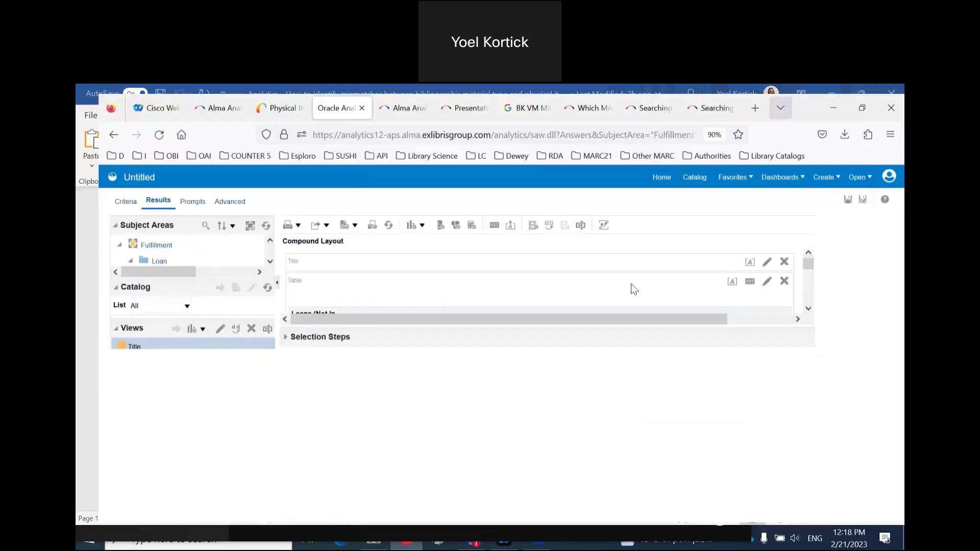
- Copy the SQL expression "Loan Date"."Loan Date Filter" = 'Last 365 Days' from the analysis's loan date filter, leaving the filter unedited
{"action": "left_click", "coordinate": [102, 195]}
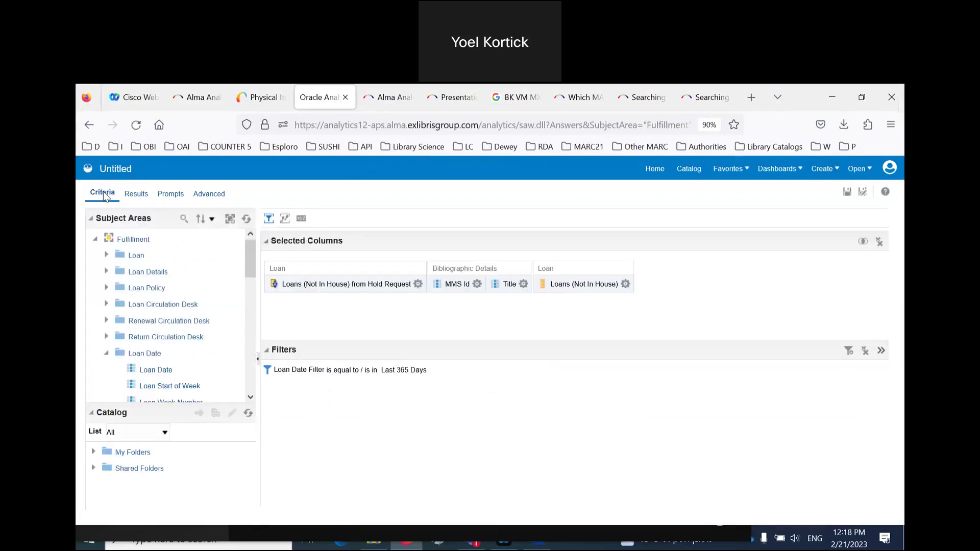
{"action": "left_click", "coordinate": [424, 369]}
{"action": "left_click", "coordinate": [377, 361]}
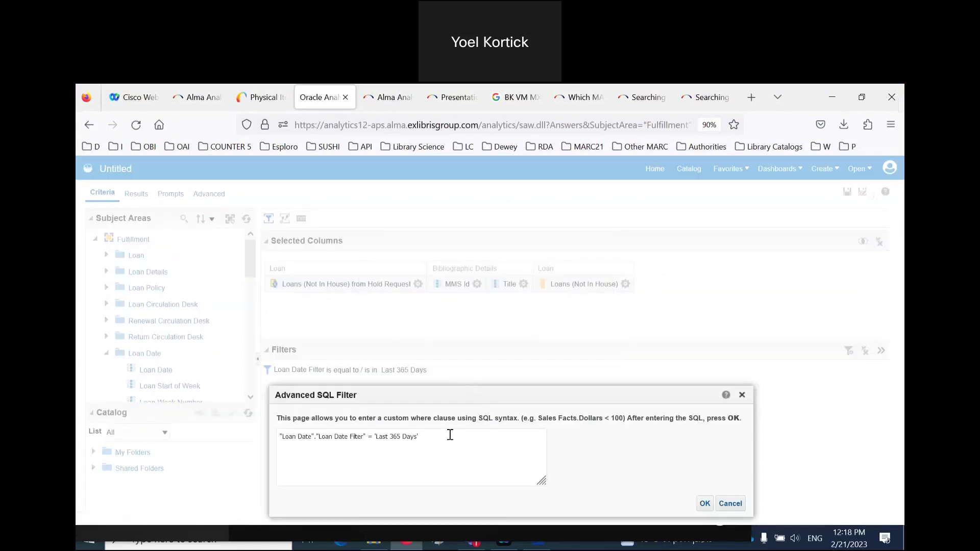
{"action": "left_click_drag", "start_coordinate": [448, 433], "coordinate": [209, 435]}
{"action": "key", "text": "ctrl+c"}
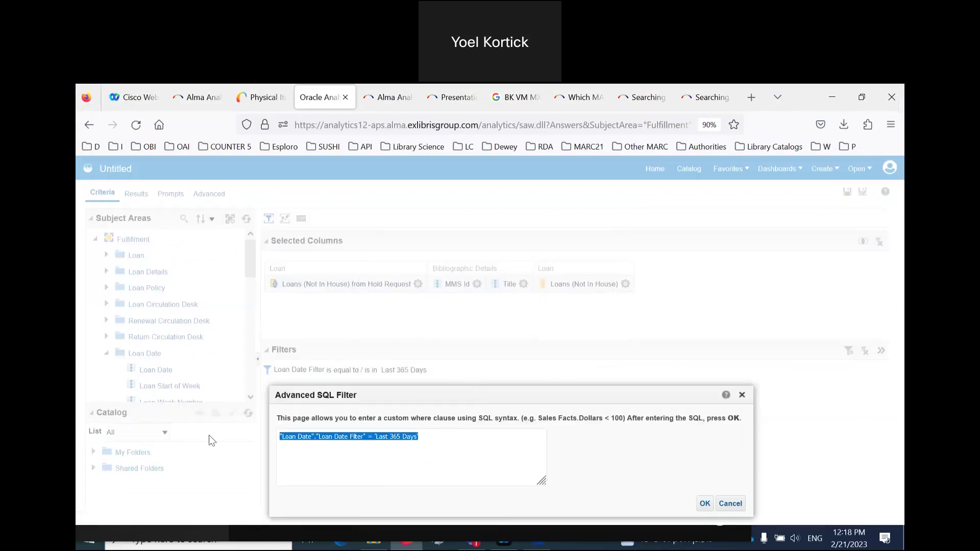
{"action": "left_click", "coordinate": [737, 505]}
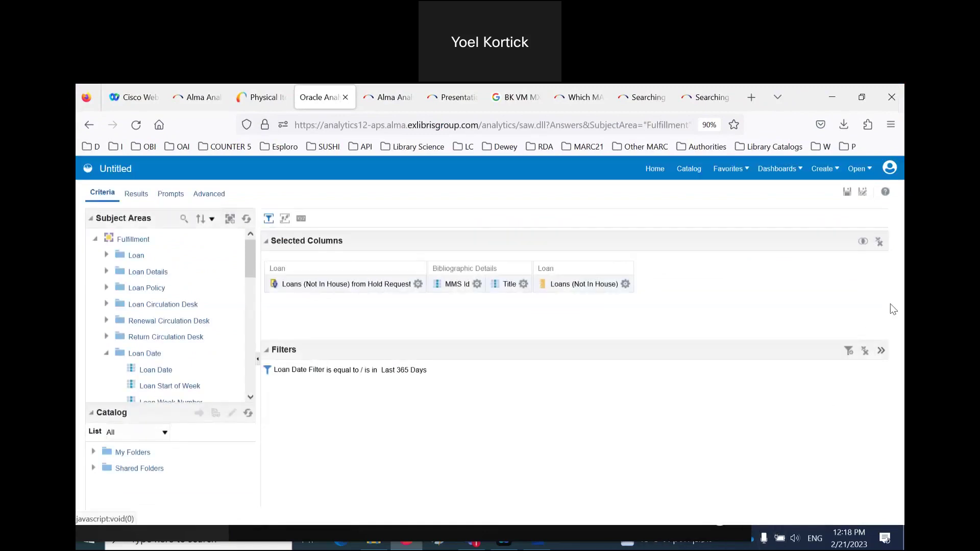
- Add a Narrative view to the results layout and place it between the Title and Table views
{"action": "left_click", "coordinate": [140, 197]}
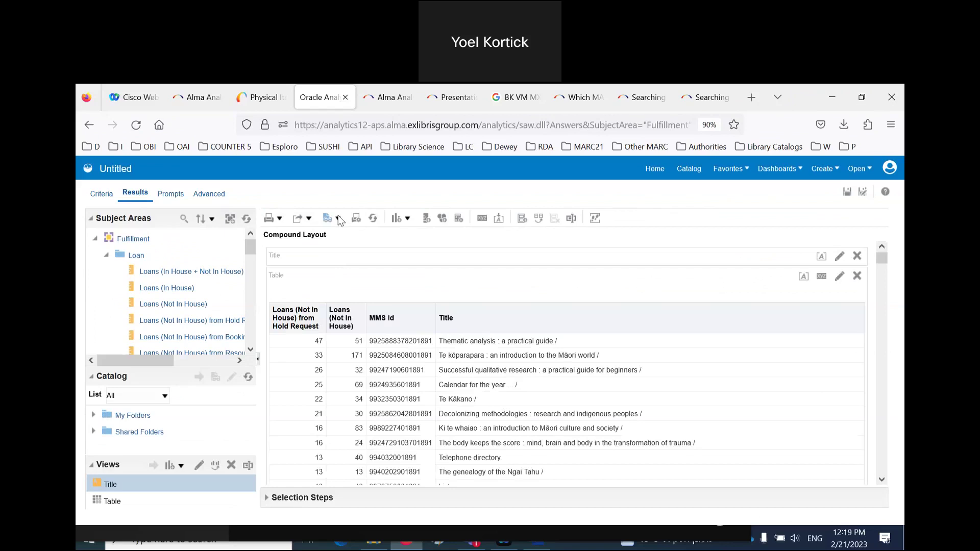
{"action": "left_click", "coordinate": [408, 219]}
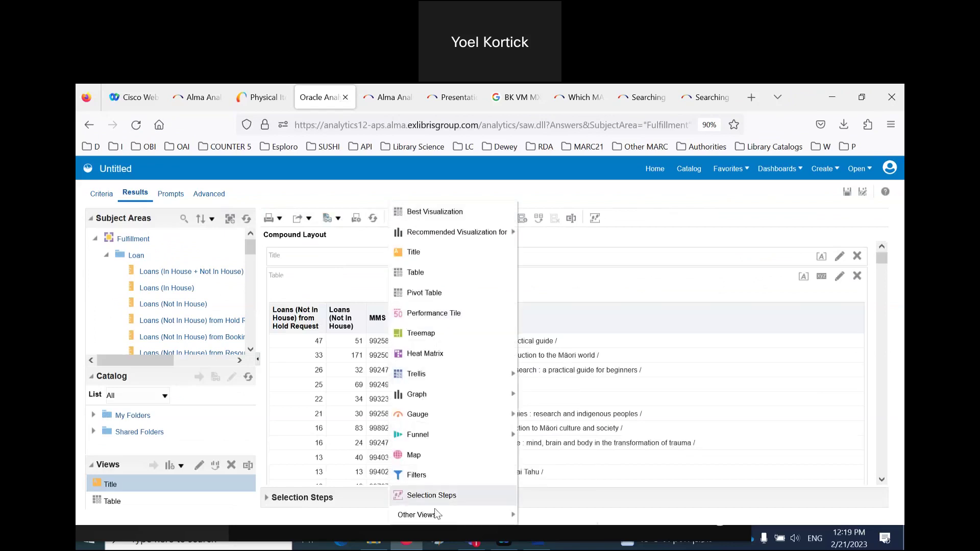
{"action": "mouse_move", "coordinate": [434, 512]}
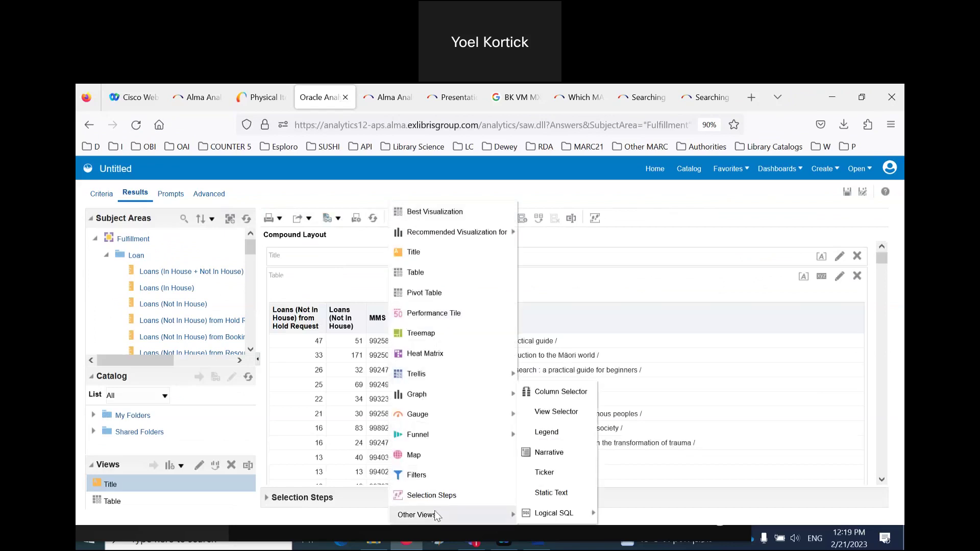
{"action": "left_click", "coordinate": [538, 453]}
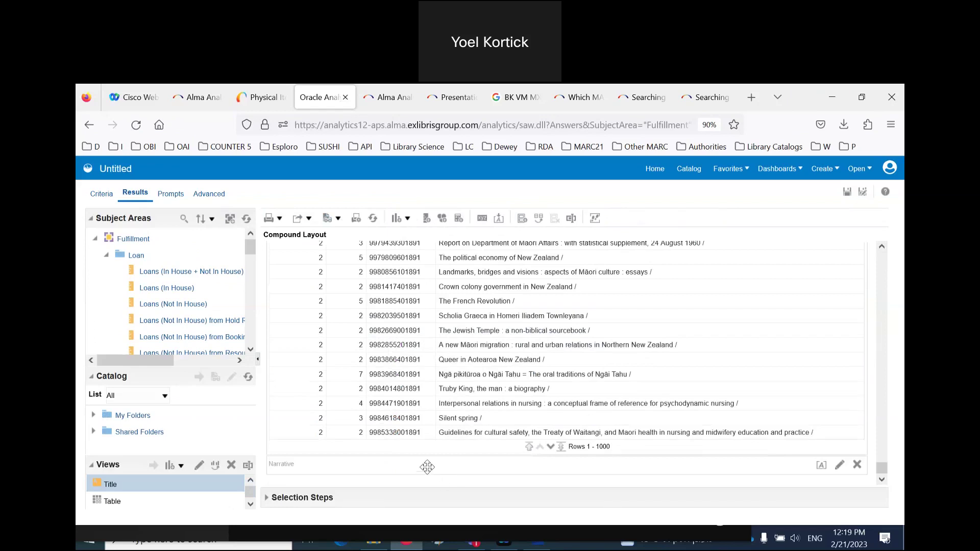
{"action": "left_click_drag", "start_coordinate": [427, 467], "coordinate": [427, 211]}
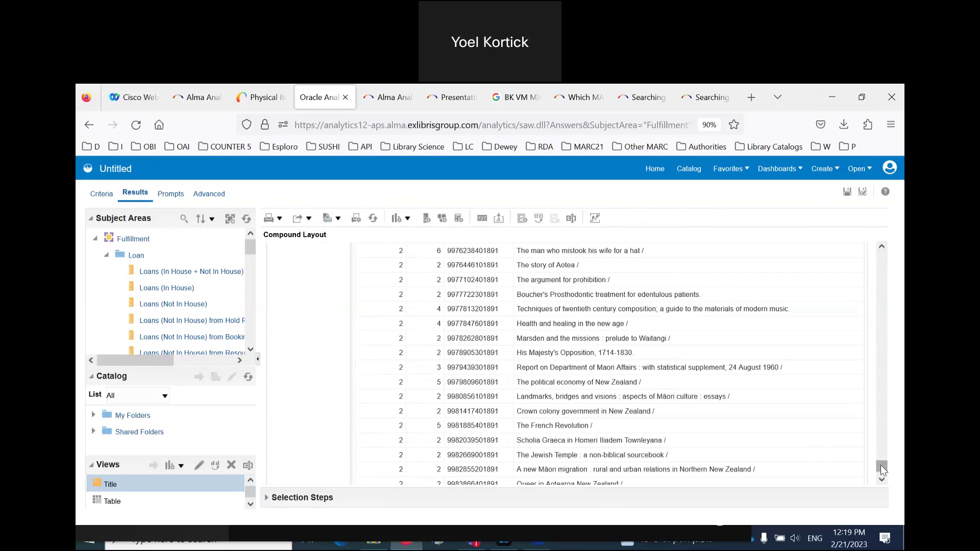
{"action": "left_click_drag", "start_coordinate": [881, 466], "coordinate": [885, 267]}
{"action": "left_click_drag", "start_coordinate": [284, 275], "coordinate": [306, 267]}
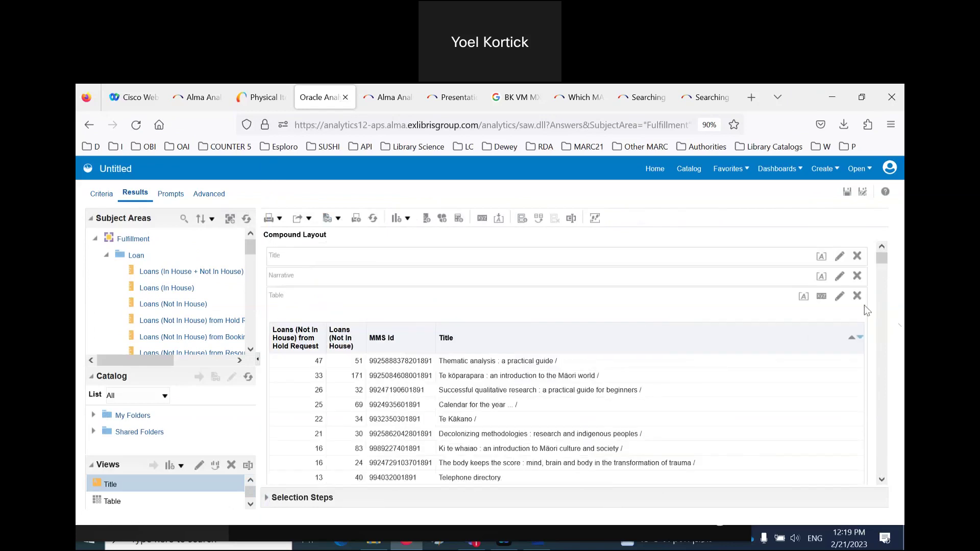
- Open the Narrative view for editing, enable HTML/JavaScript/CSS markup, and begin the narrative with <div align = "left">
{"action": "left_click", "coordinate": [841, 278]}
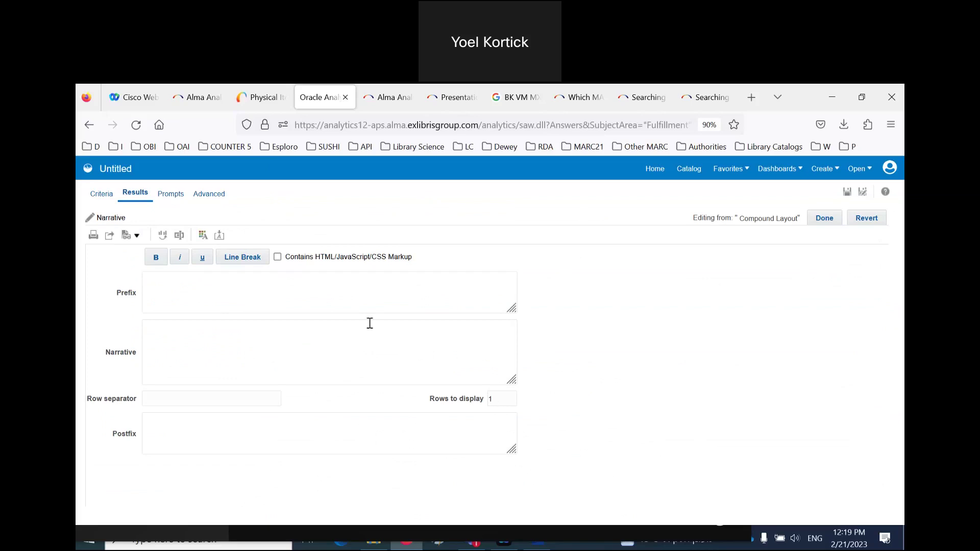
{"action": "left_click", "coordinate": [278, 258]}
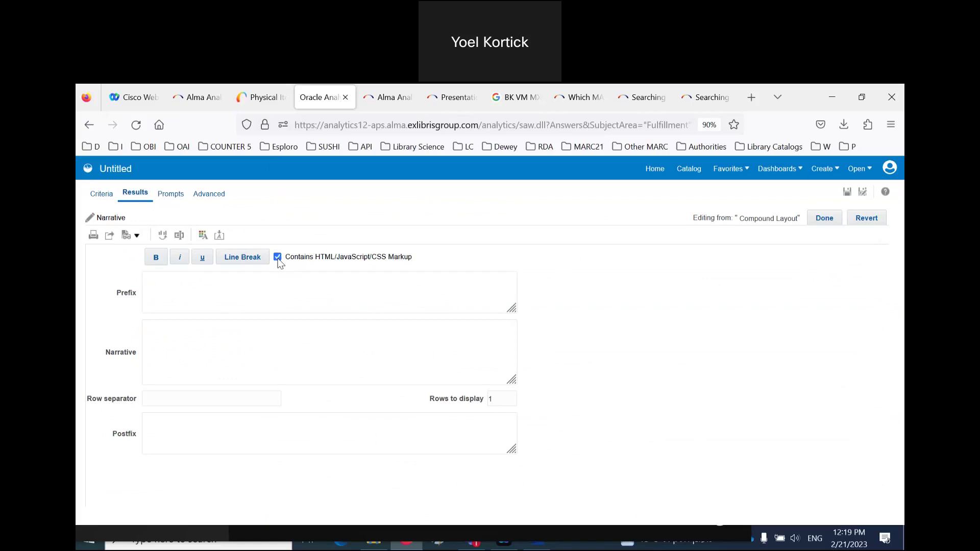
{"action": "left_click", "coordinate": [274, 329]}
{"action": "type", "text": "<di"}
{"action": "type", "text": "v alig"}
{"action": "type", "text": "n = \"left"}
{"action": "type", "text": "\">"}
- Add the lines <b> and <font size = "3"> to the narrative and start its text line with "This"
{"action": "type", "text": "<b>"}
{"action": "type", "text": "ont"}
{"action": "key", "text": "BackSpace"}
{"action": "key", "text": "BackSpace"}
{"action": "key", "text": "BackSpace"}
{"action": "type", "text": "<font sixe = \"3\">"}
{"action": "key", "text": "Return"}
{"action": "type", "text": "This"}
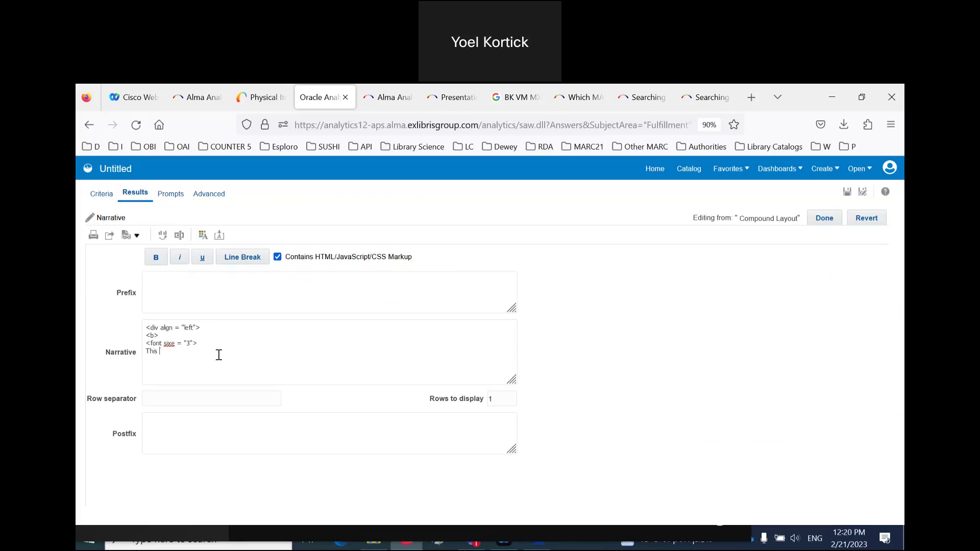
{"action": "right_click", "coordinate": [172, 339]}
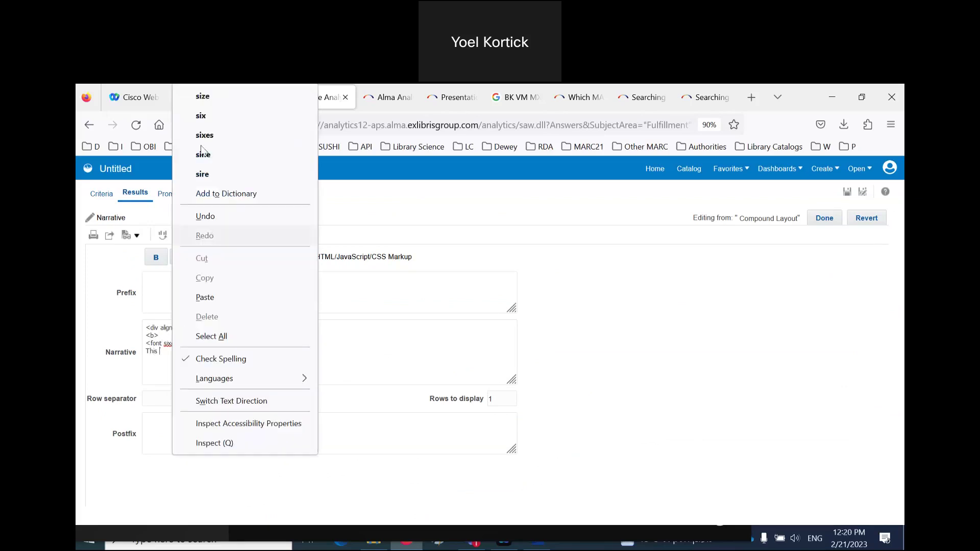
{"action": "left_click", "coordinate": [199, 98]}
- Complete the narrative line with report filters by "Loan Date"."Loan Date Filter" = 'Last 365 Days' <br>, using the copied filter SQL
{"action": "type", "text": "report filters by"}
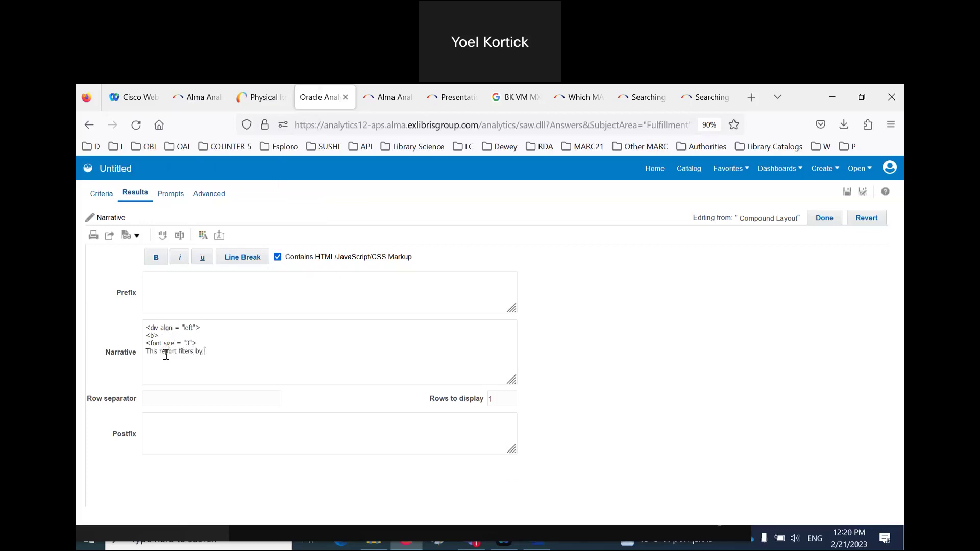
{"action": "key", "text": "ctrl+v"}
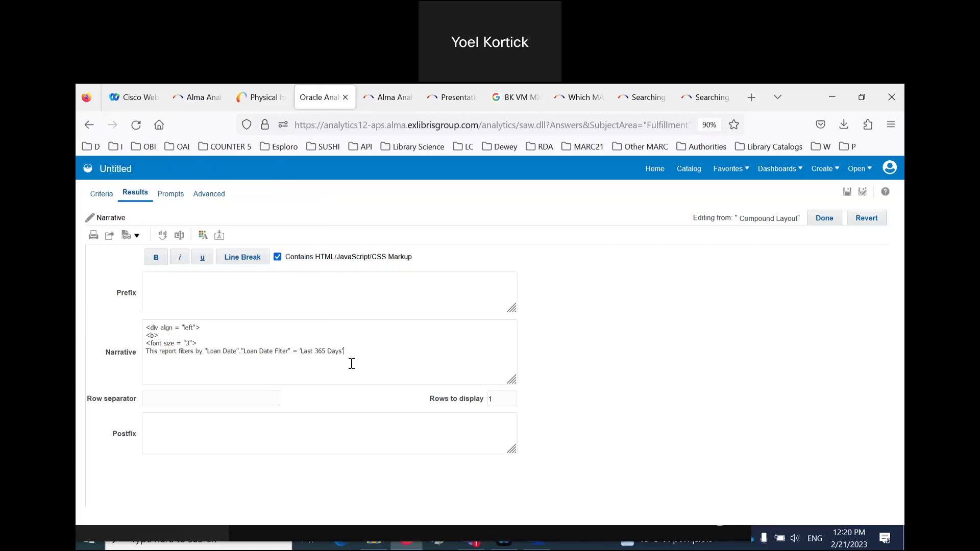
{"action": "type", "text": "<br>"}
- Close the narrative's markup with </b>, </font> and </div> on separate lines
{"action": "type", "text": "</b>"}
{"action": "type", "text": "</fonr"}
{"action": "type", "text": "nt>"}
{"action": "key", "text": "Return"}
{"action": "type", "text": "</div>"}
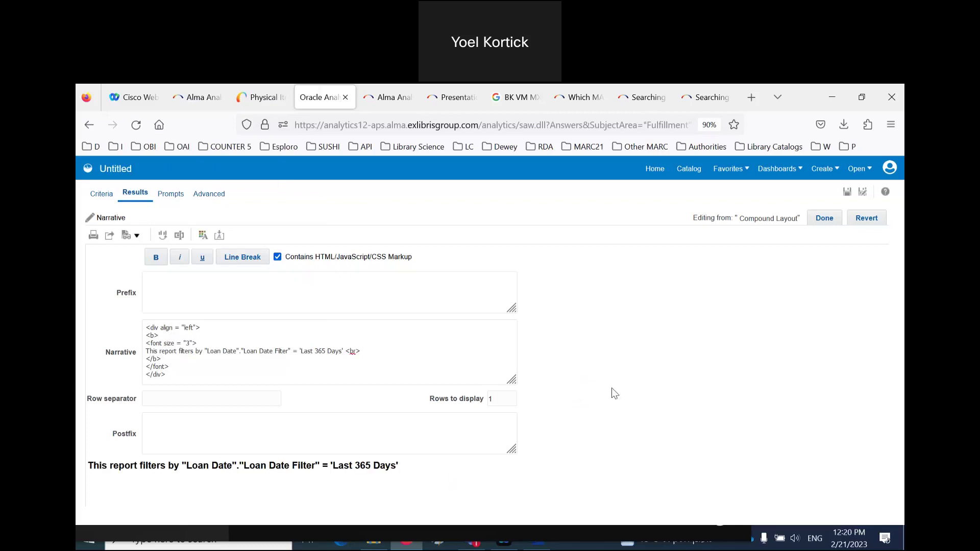
- Finish editing the Narrative view and return to the compound layout
{"action": "left_click", "coordinate": [824, 219]}
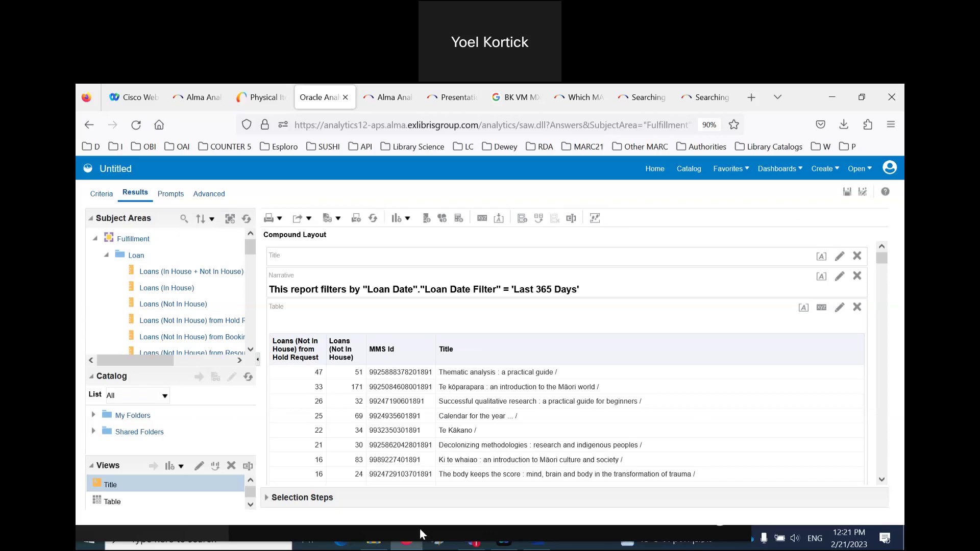
- Switch to the Presentations and Documents - Analytics page and search it for "overdue by 30"
{"action": "left_click", "coordinate": [860, 97]}
{"action": "left_click", "coordinate": [478, 162]}
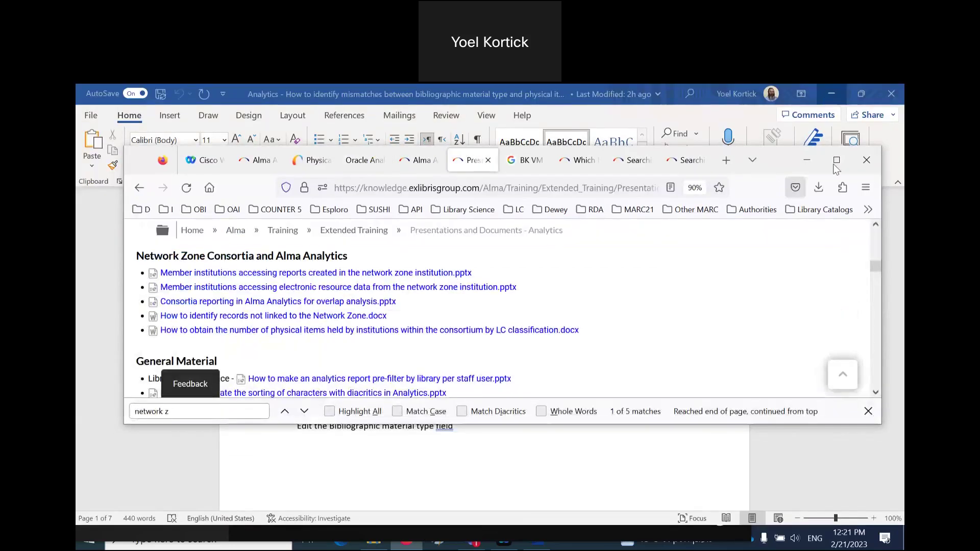
{"action": "left_click", "coordinate": [836, 161]}
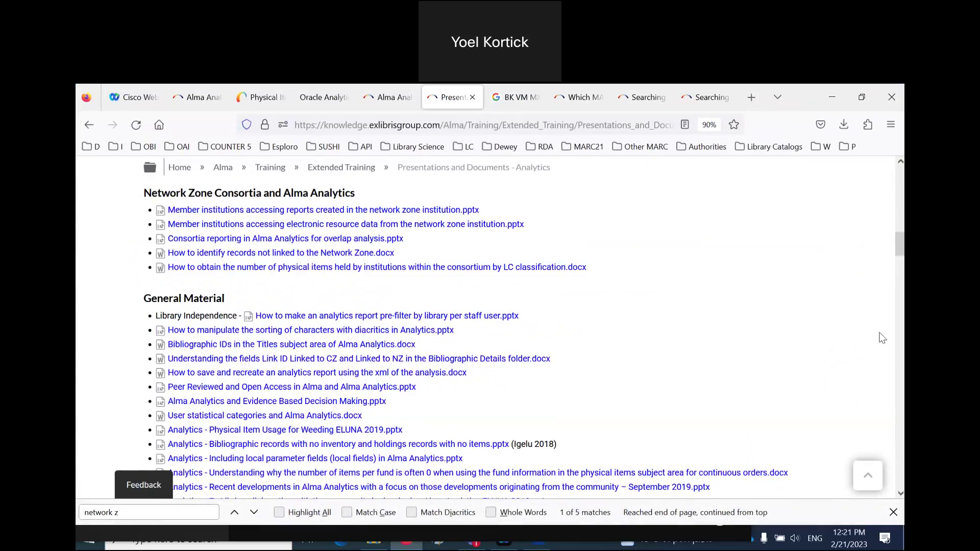
{"action": "scroll", "coordinate": [881, 338], "scroll_direction": "down", "scroll_amount": 10}
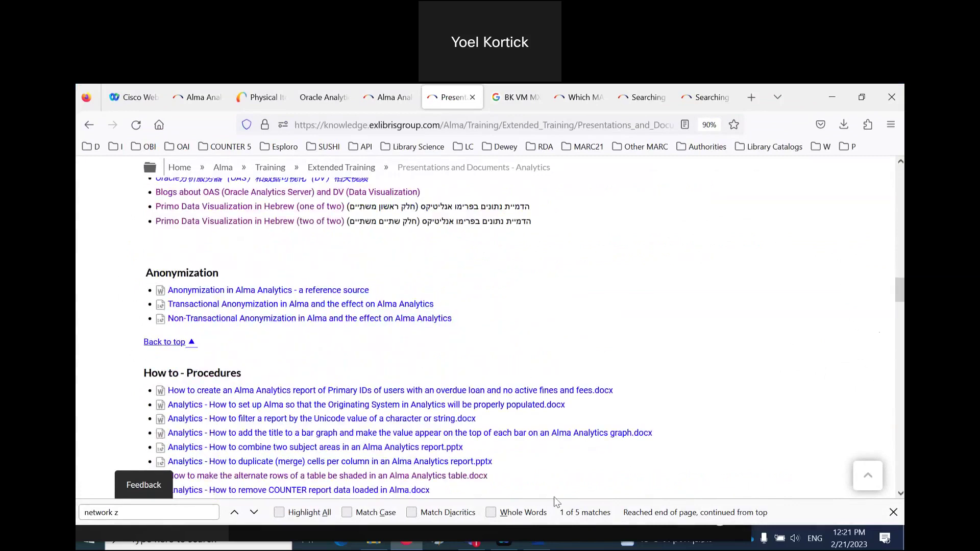
{"action": "left_click_drag", "start_coordinate": [140, 513], "coordinate": [79, 519]}
{"action": "type", "text": "overdue by mo"}
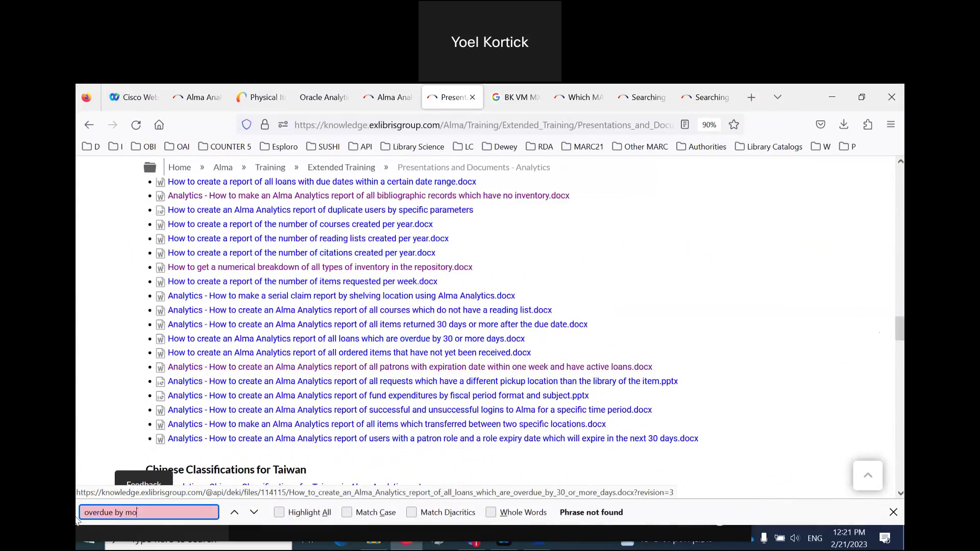
{"action": "type", "text": "re"}
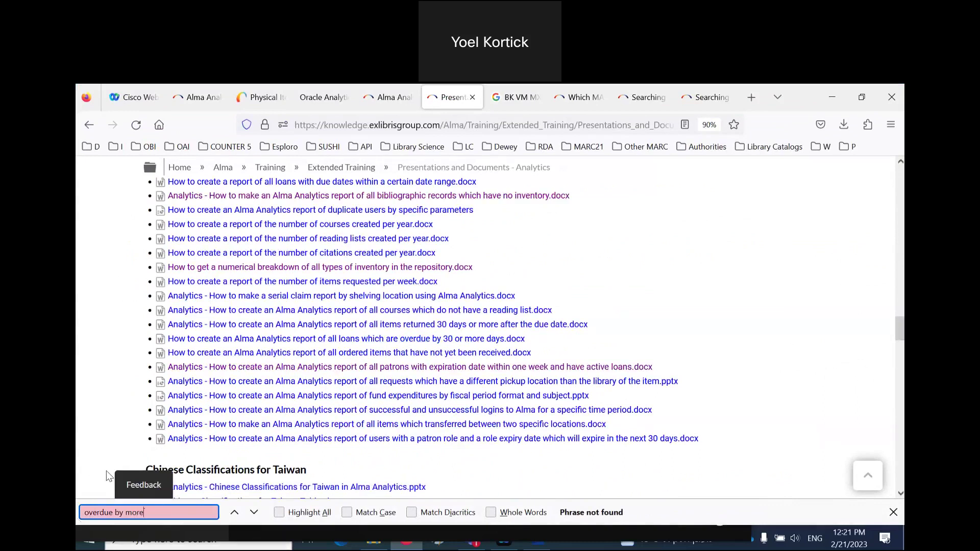
{"action": "left_click_drag", "start_coordinate": [153, 512], "coordinate": [83, 513]}
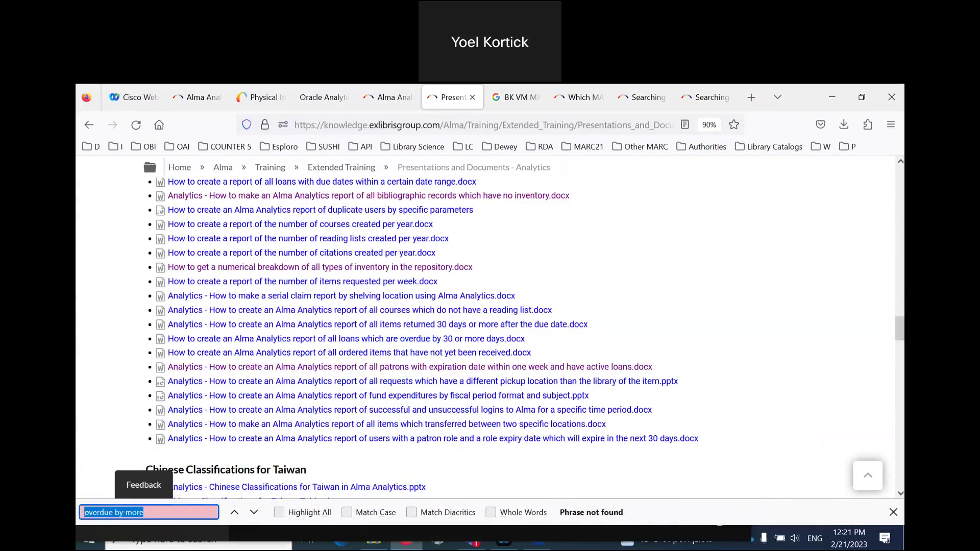
{"action": "double_click", "coordinate": [129, 512]}
{"action": "type", "text": "30"}
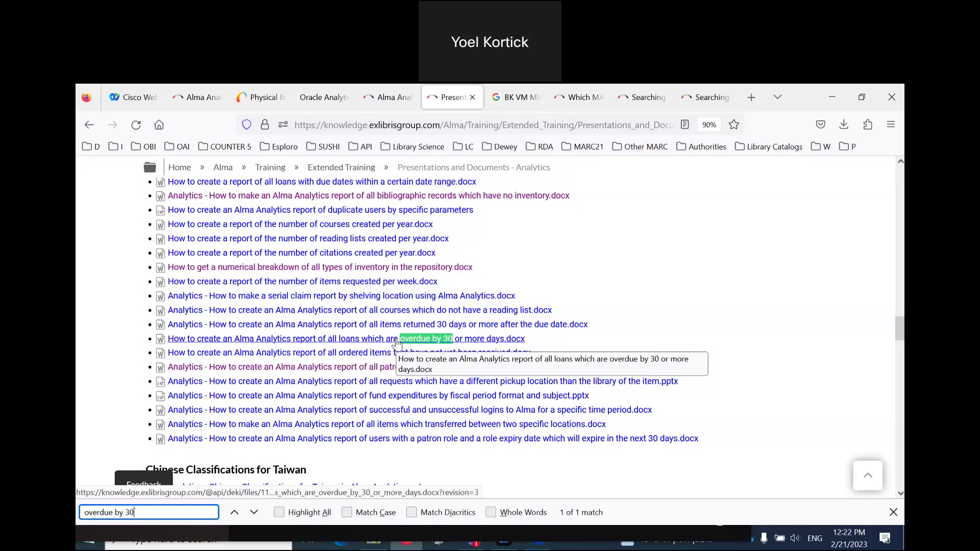
{"action": "left_click", "coordinate": [789, 224]}
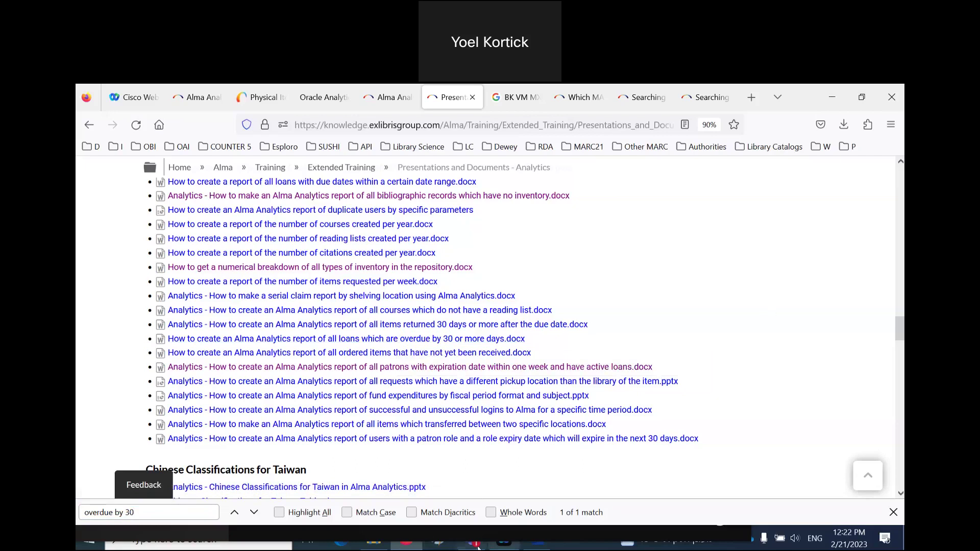
- Return to the Oracle Analytics page and create a new analysis in the Fulfillment subject area, leaving the unsaved one
{"action": "left_click", "coordinate": [861, 98]}
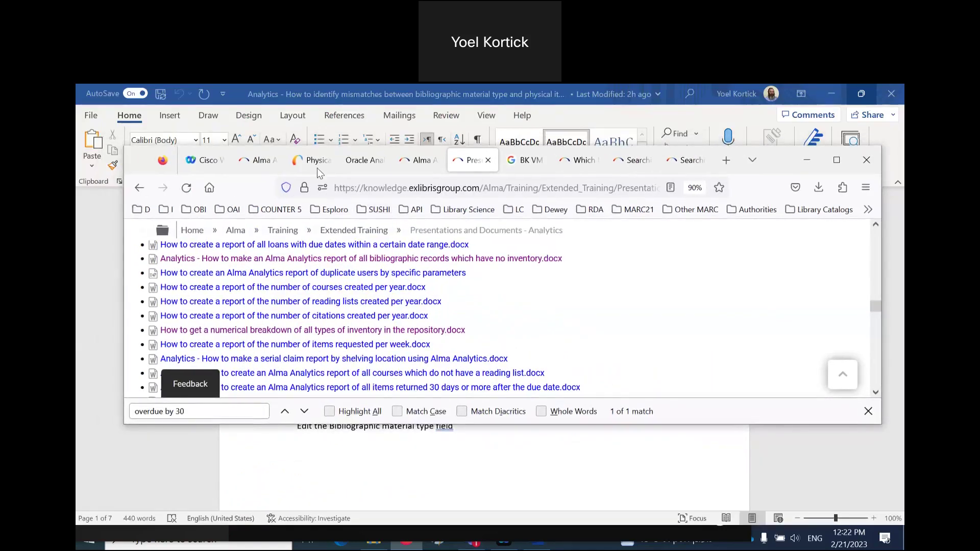
{"action": "left_click", "coordinate": [362, 160]}
{"action": "left_click", "coordinate": [837, 159]}
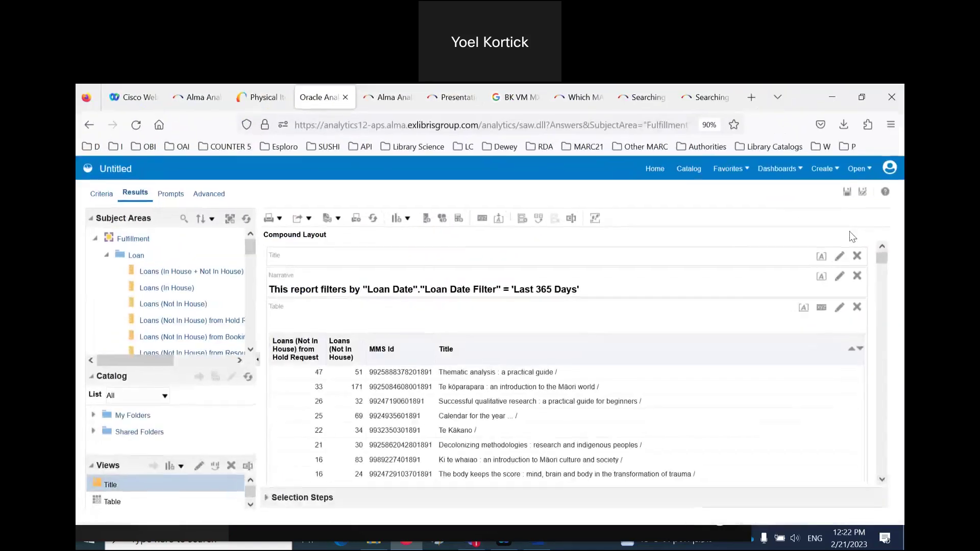
{"action": "left_click", "coordinate": [826, 171]}
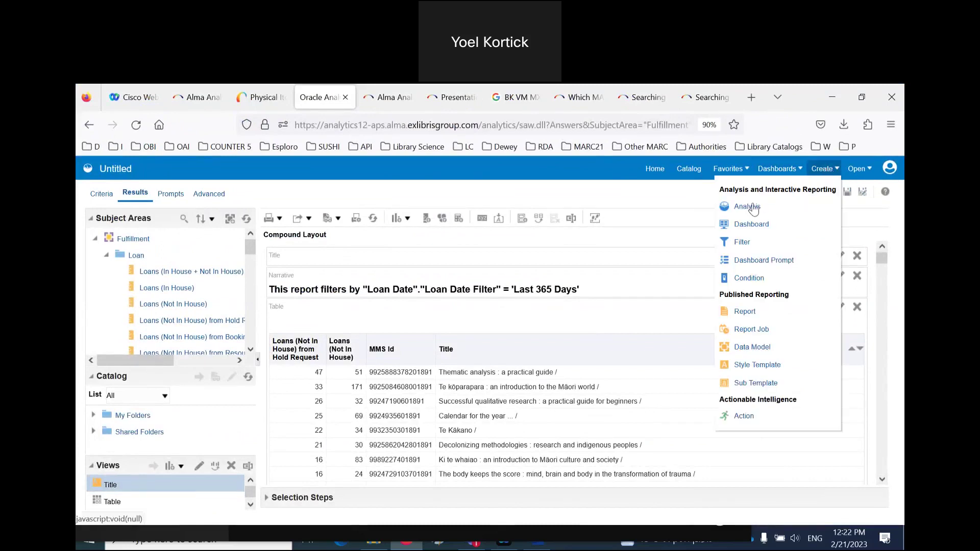
{"action": "left_click", "coordinate": [751, 206]}
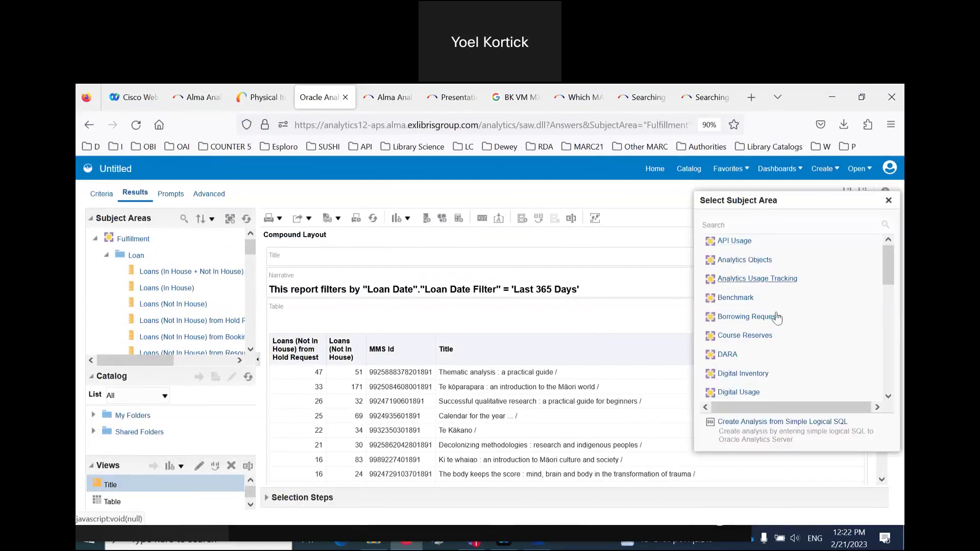
{"action": "scroll", "coordinate": [750, 319], "scroll_direction": "down", "scroll_amount": 2}
{"action": "left_click", "coordinate": [738, 377]}
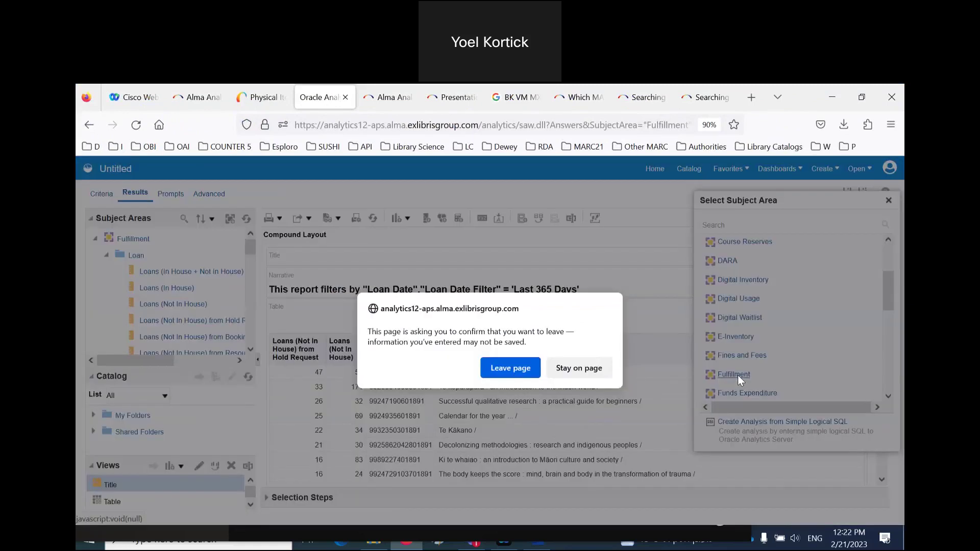
{"action": "left_click", "coordinate": [505, 369]}
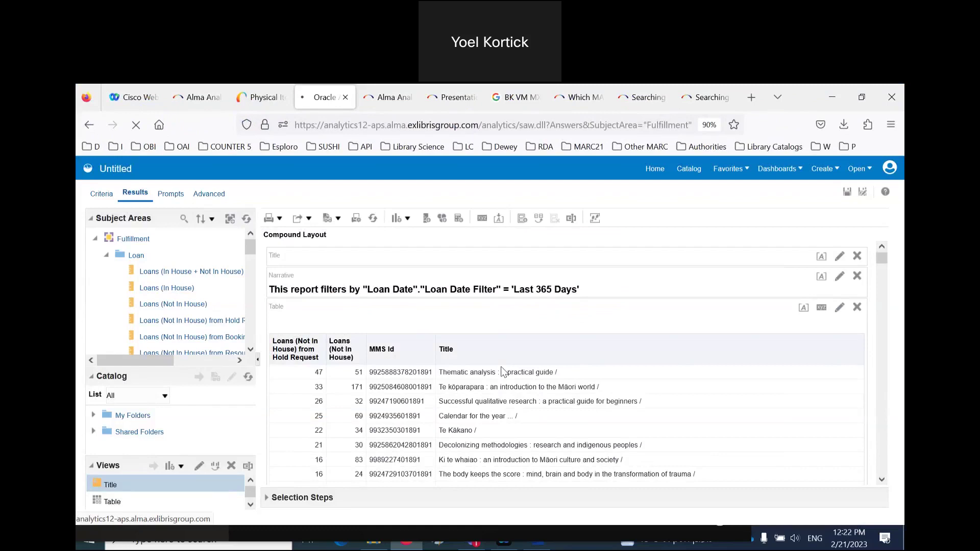
- Open the session 2 Word document on loans overdue by 30 or more days and examine its list of example fields
{"action": "left_click", "coordinate": [374, 546]}
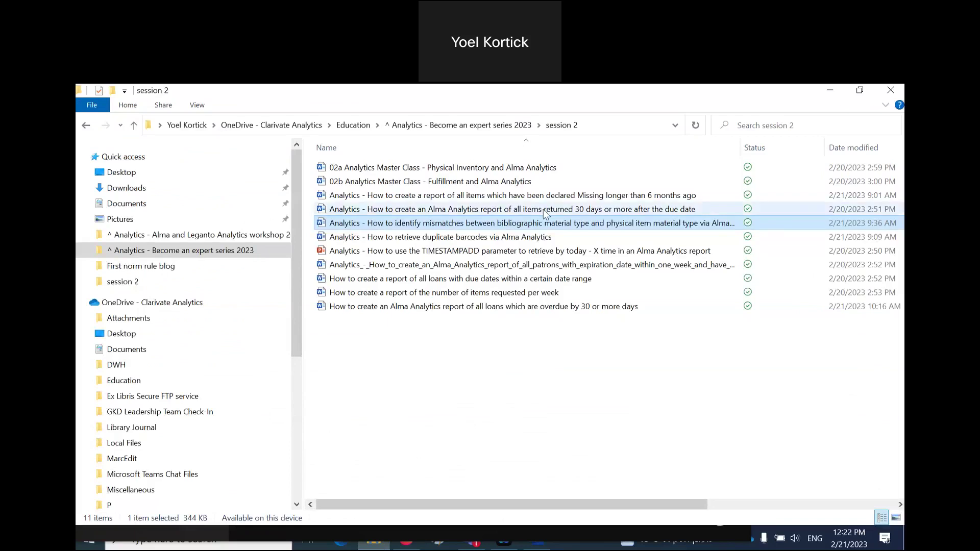
{"action": "double_click", "coordinate": [545, 308]}
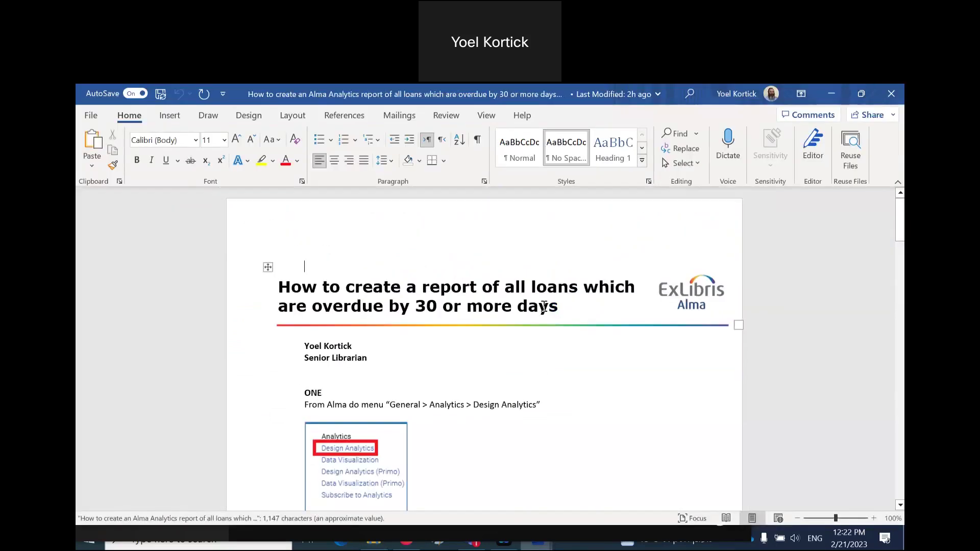
{"action": "mouse_move", "coordinate": [536, 538]}
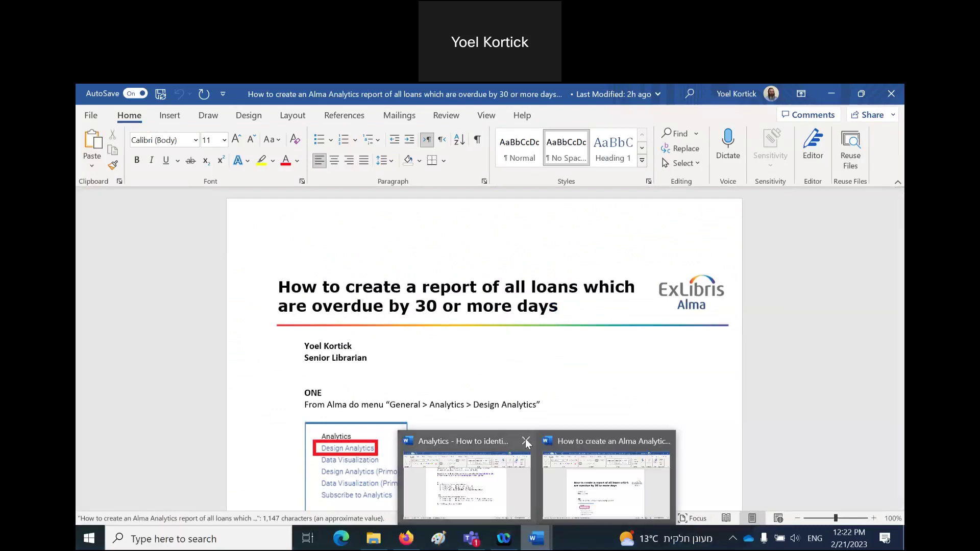
{"action": "scroll", "coordinate": [629, 345], "scroll_direction": "down", "scroll_amount": 8}
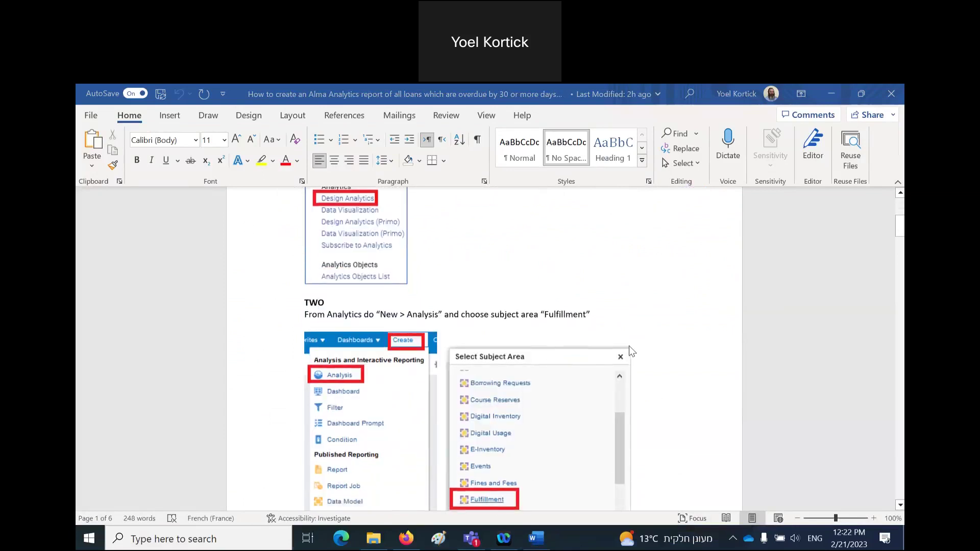
{"action": "scroll", "coordinate": [629, 345], "scroll_direction": "down", "scroll_amount": 10}
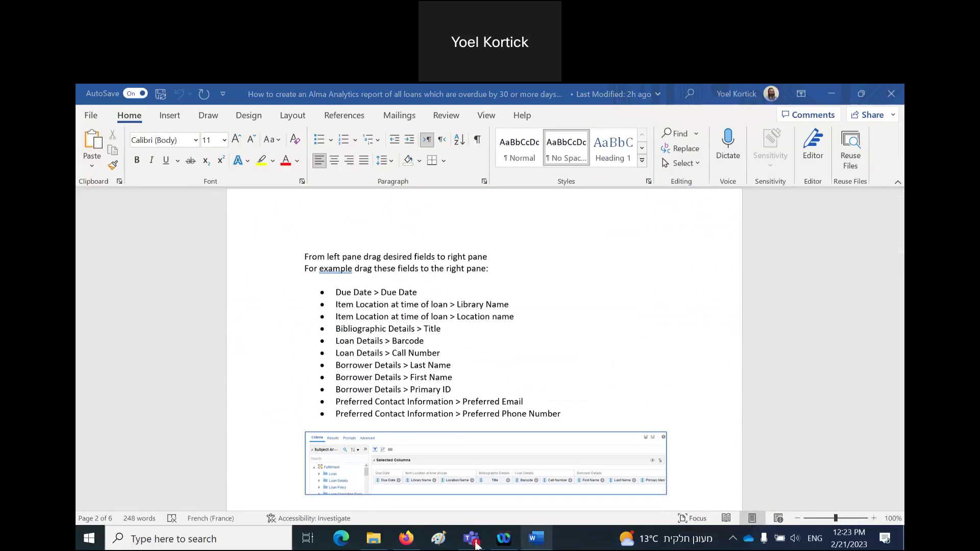
- Switch back to the new Fulfillment analysis in Firefox and add the Due Date column from the Due Date folder
{"action": "left_click", "coordinate": [406, 538]}
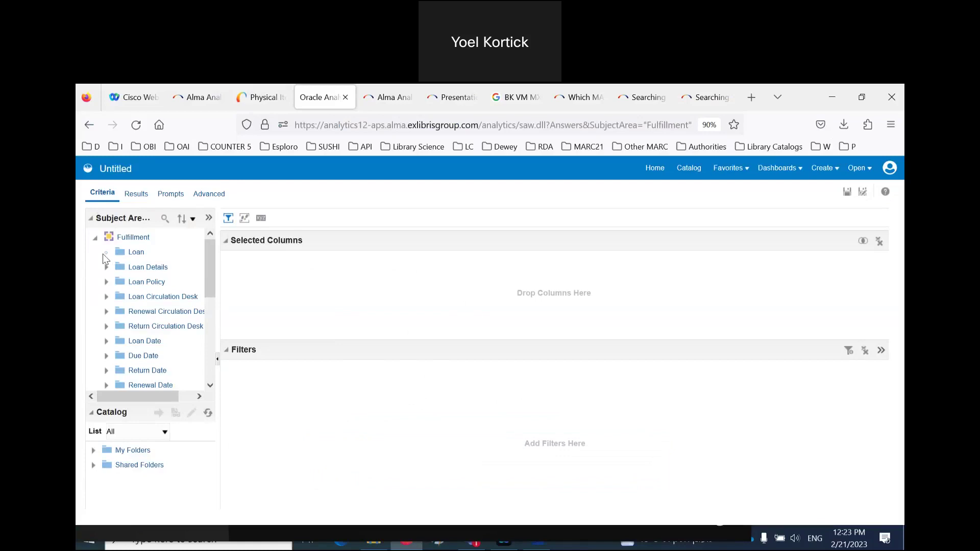
{"action": "left_click", "coordinate": [103, 253]}
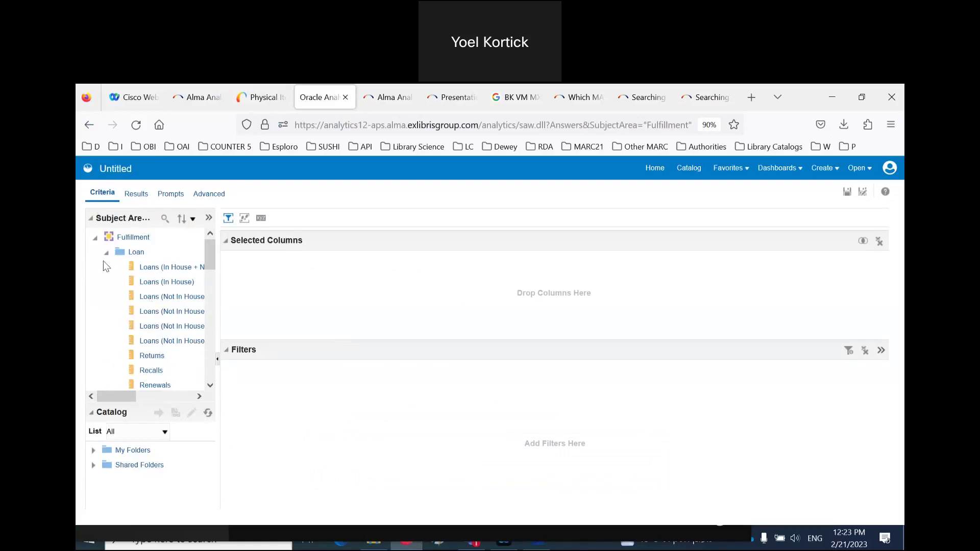
{"action": "left_click", "coordinate": [105, 253]}
{"action": "scroll", "coordinate": [149, 289], "scroll_direction": "down", "scroll_amount": 2}
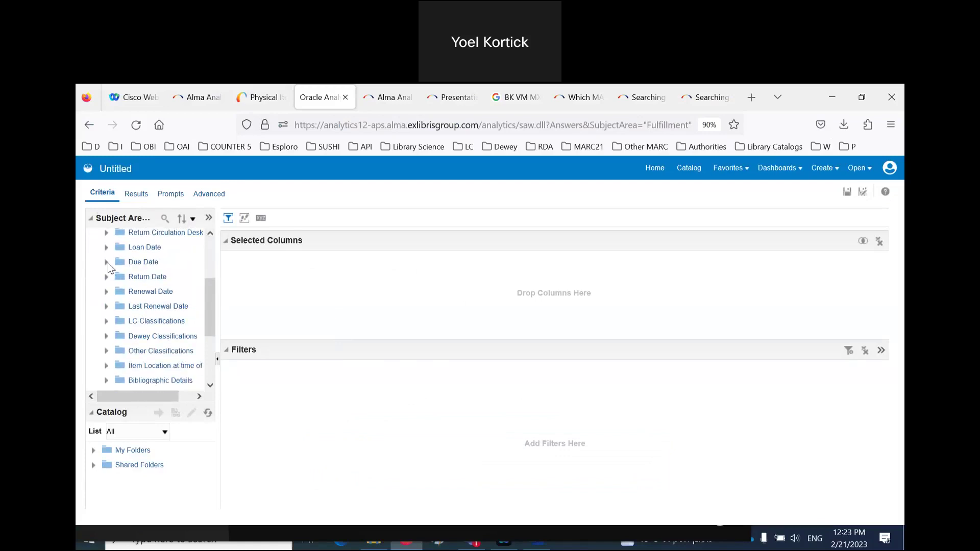
{"action": "left_click", "coordinate": [106, 262]}
{"action": "double_click", "coordinate": [157, 277]}
{"action": "scroll", "coordinate": [158, 306], "scroll_direction": "down", "scroll_amount": 6}
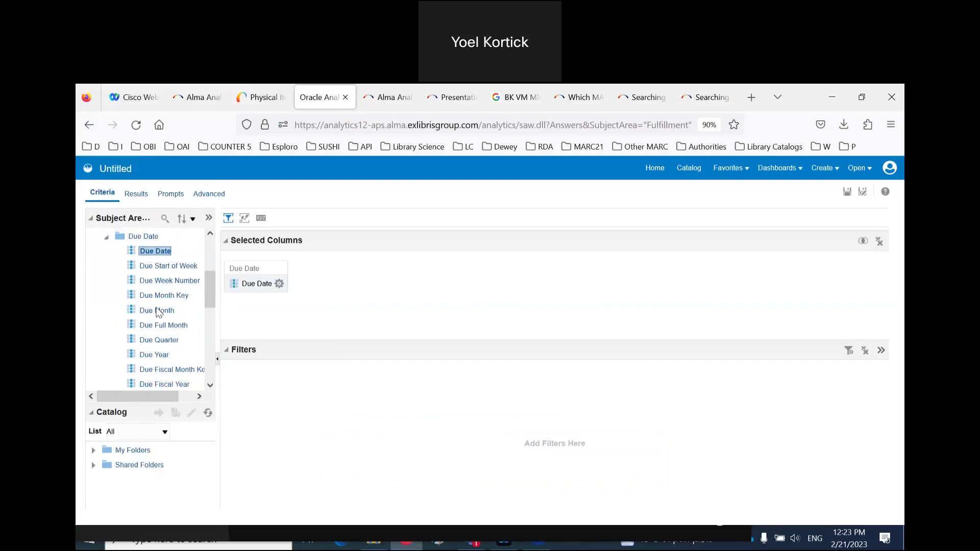
- Search the subject area for "barco" and add the Barcode column from Physical Item Details
{"action": "scroll", "coordinate": [158, 306], "scroll_direction": "up", "scroll_amount": 5}
{"action": "scroll", "coordinate": [157, 306], "scroll_direction": "up", "scroll_amount": 3}
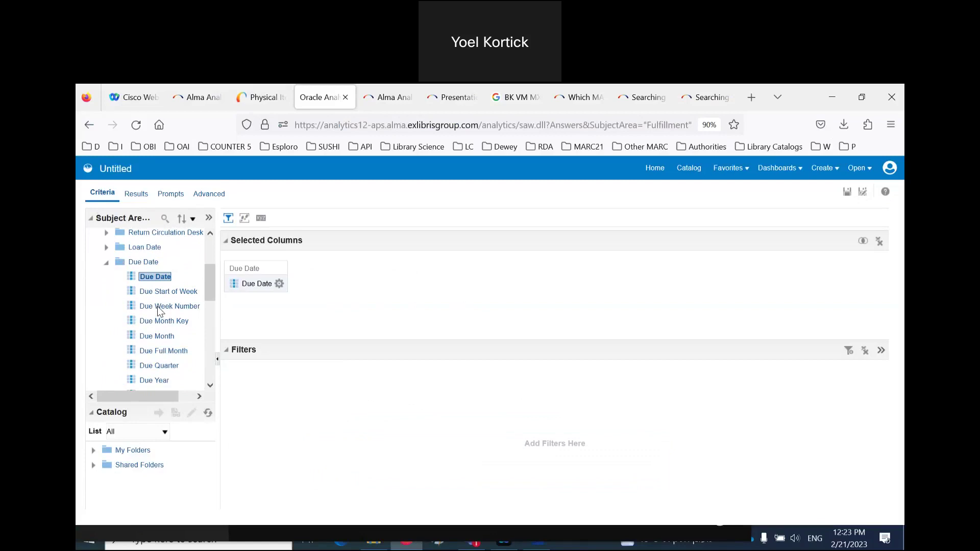
{"action": "scroll", "coordinate": [158, 311], "scroll_direction": "down", "scroll_amount": 3}
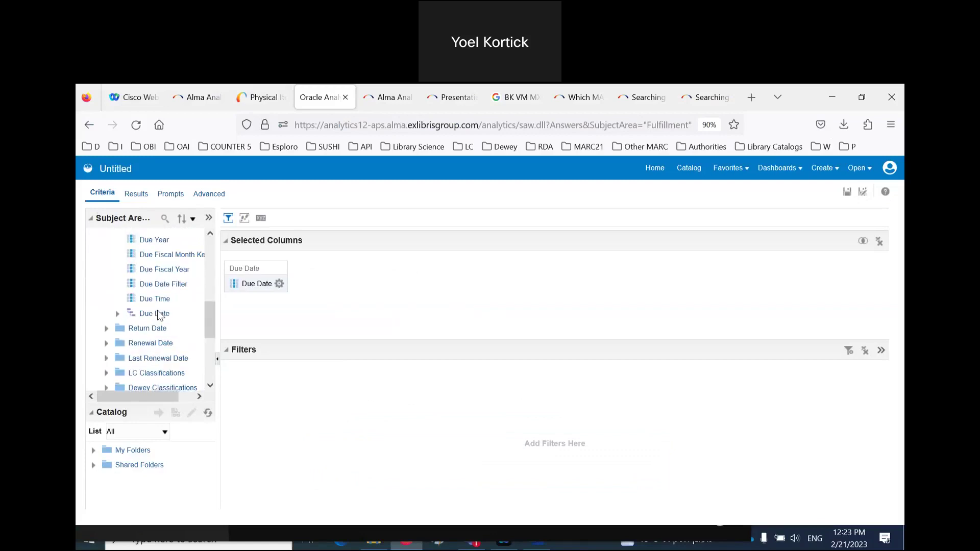
{"action": "scroll", "coordinate": [173, 305], "scroll_direction": "down", "scroll_amount": 3}
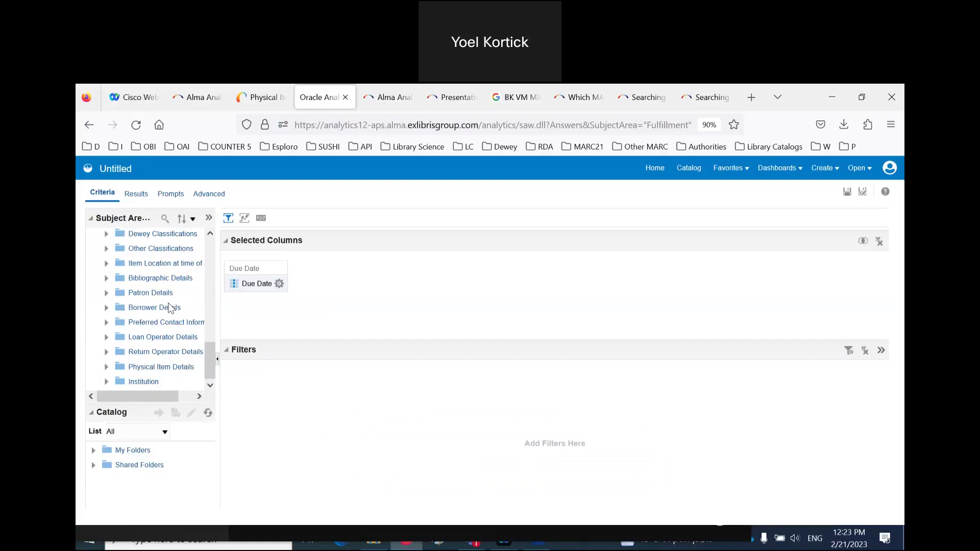
{"action": "scroll", "coordinate": [170, 308], "scroll_direction": "up", "scroll_amount": 3}
{"action": "left_click", "coordinate": [164, 218]}
{"action": "type", "text": "barc"}
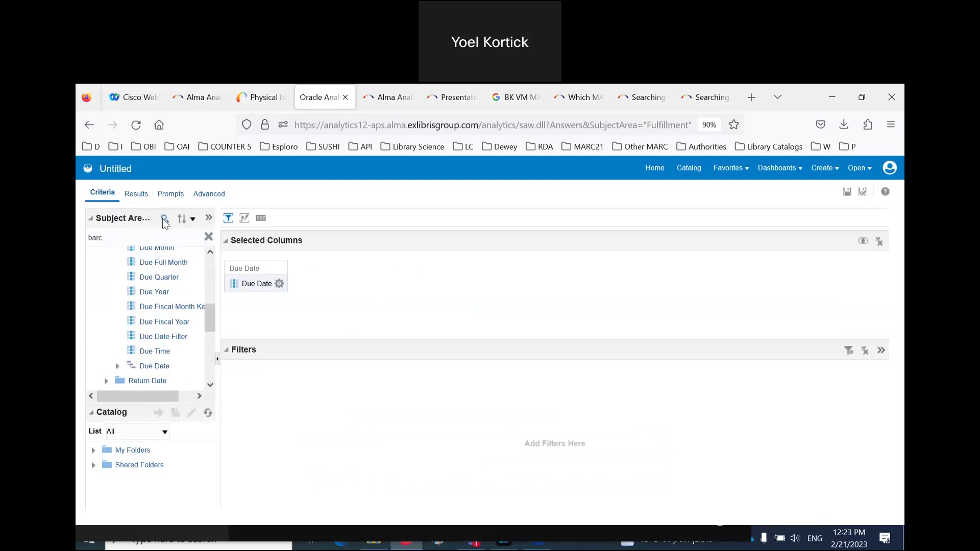
{"action": "type", "text": "o"}
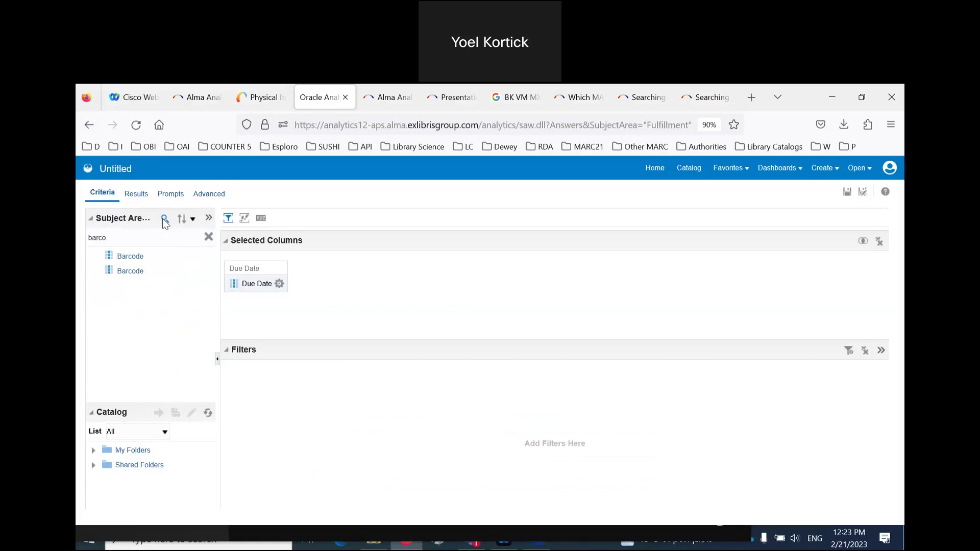
{"action": "double_click", "coordinate": [131, 272]}
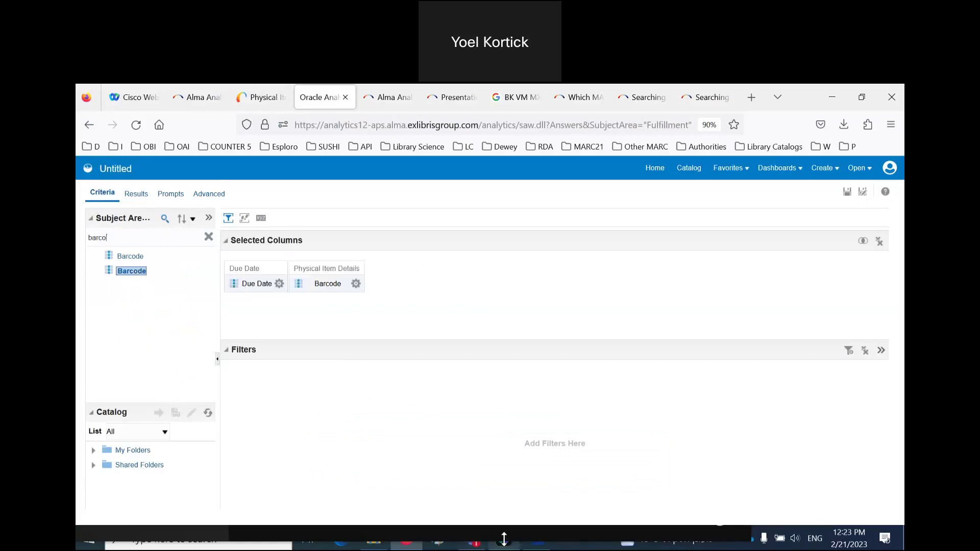
- Check the field list in Word, search the subject area for "library", and add Library Name (Active) from Item Location at time of loan
{"action": "left_click", "coordinate": [532, 547]}
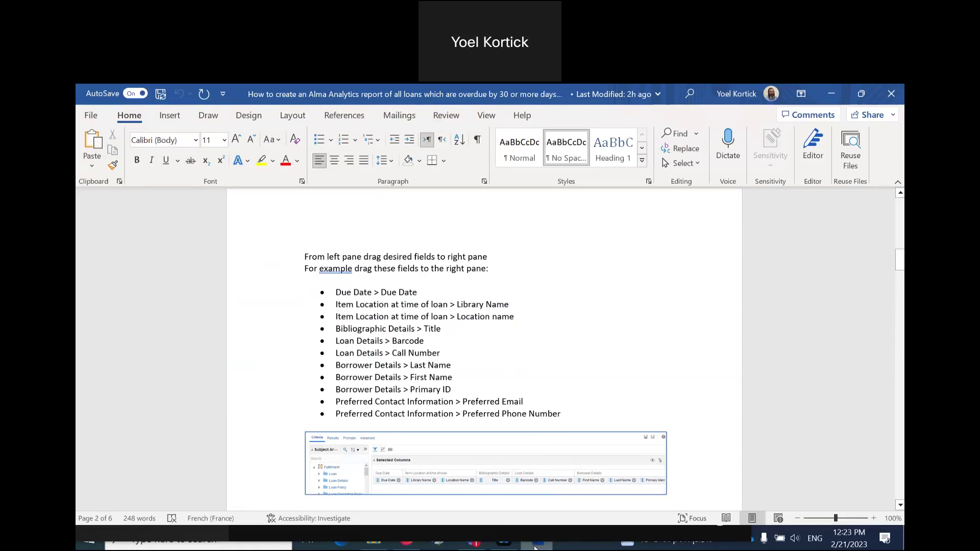
{"action": "left_click", "coordinate": [534, 547]}
{"action": "left_click_drag", "start_coordinate": [179, 237], "coordinate": [77, 240]}
{"action": "type", "text": "library"}
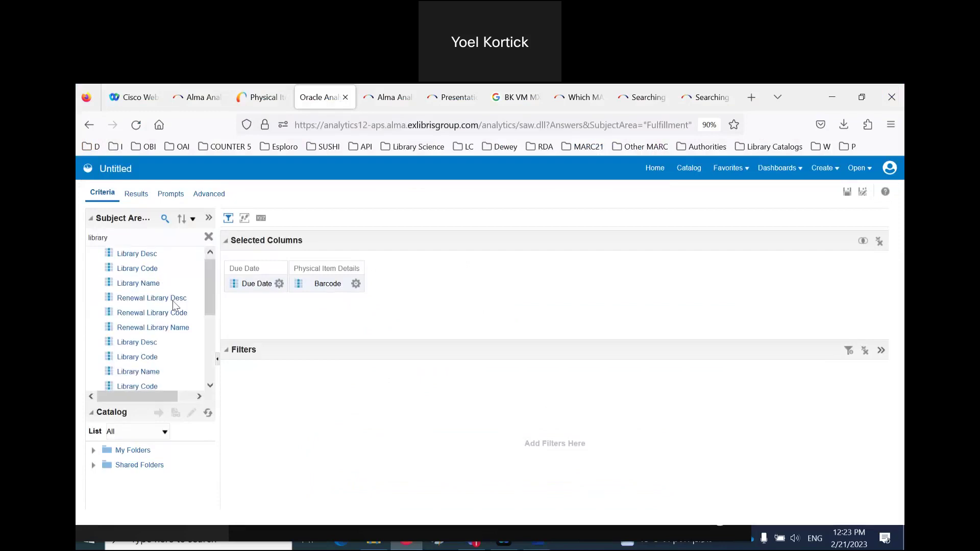
{"action": "scroll", "coordinate": [172, 301], "scroll_direction": "down", "scroll_amount": 3}
{"action": "scroll", "coordinate": [176, 306], "scroll_direction": "down", "scroll_amount": 1}
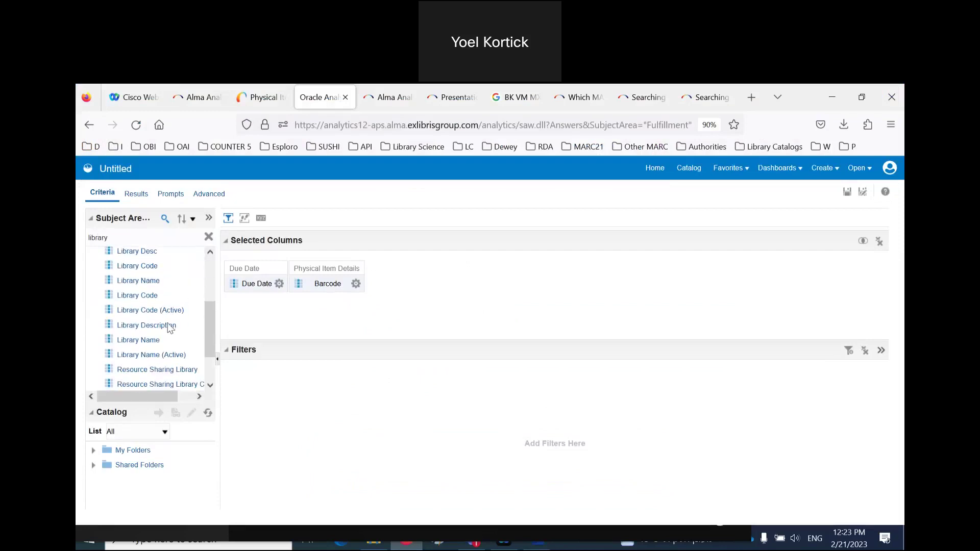
{"action": "double_click", "coordinate": [173, 355]}
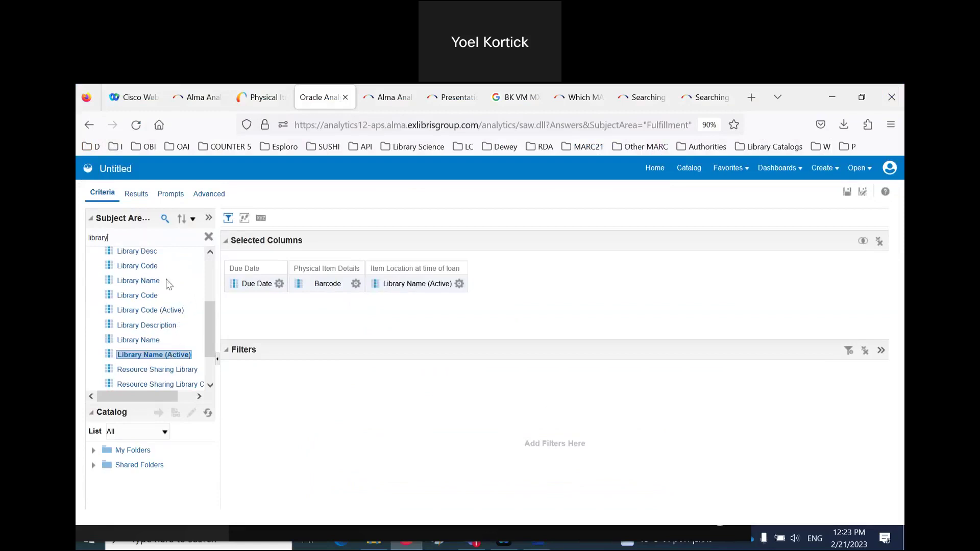
- Search the subject area for "title" and add the Title column from Bibliographic Details
{"action": "scroll", "coordinate": [169, 280], "scroll_direction": "up", "scroll_amount": 2}
{"action": "double_click", "coordinate": [98, 238]}
{"action": "type", "text": "title"}
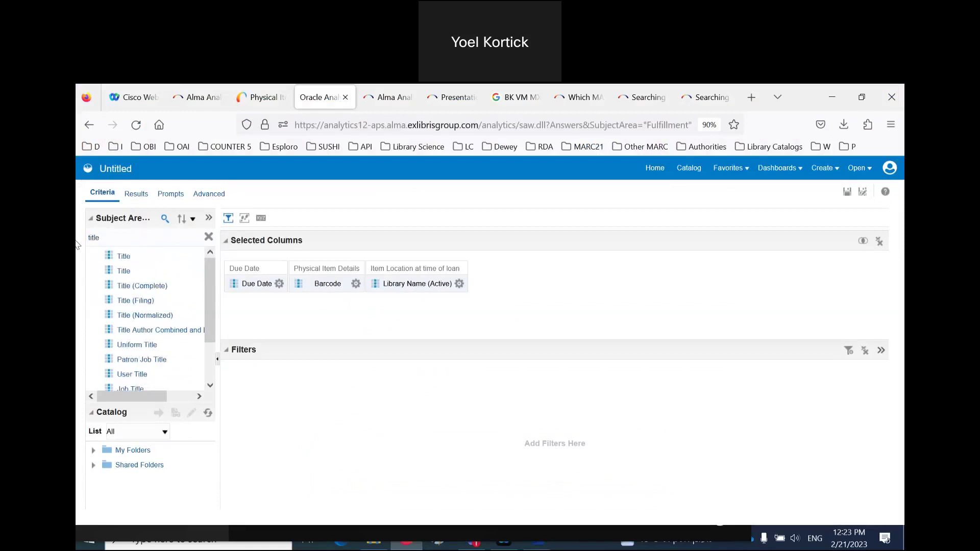
{"action": "double_click", "coordinate": [124, 272]}
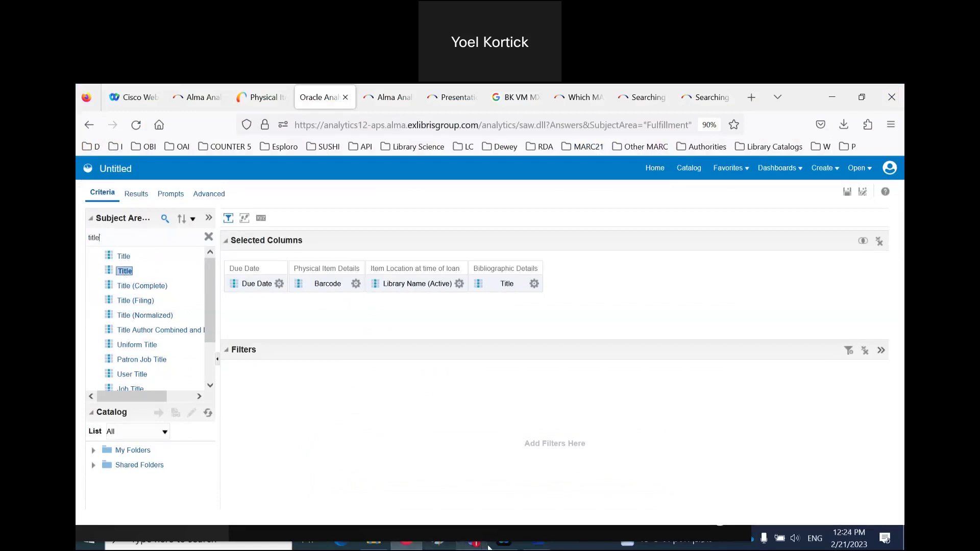
- Switch to the Word document and read the step on filtering the report to active loans by loan status
{"action": "left_click", "coordinate": [537, 544]}
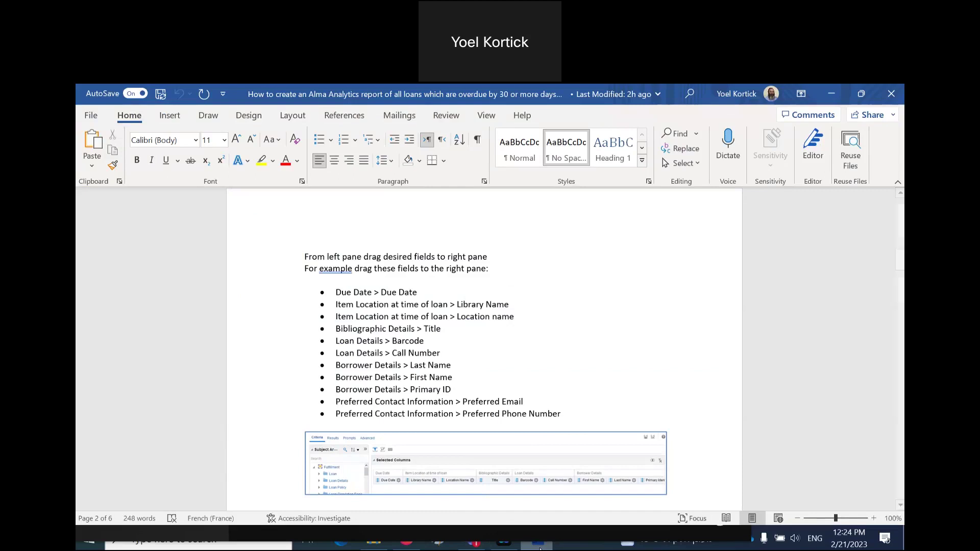
{"action": "scroll", "coordinate": [558, 403], "scroll_direction": "down", "scroll_amount": 2}
{"action": "scroll", "coordinate": [557, 403], "scroll_direction": "down", "scroll_amount": 4}
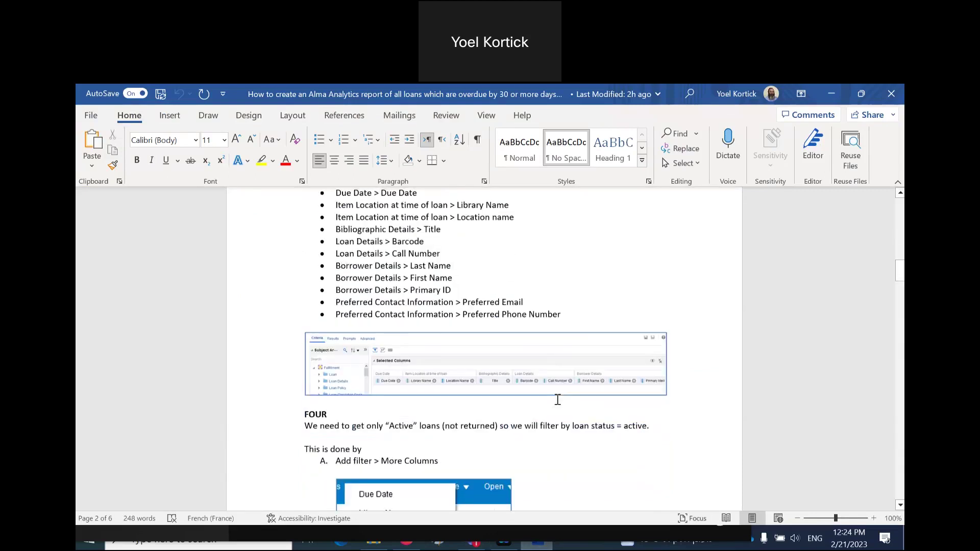
{"action": "scroll", "coordinate": [559, 397], "scroll_direction": "down", "scroll_amount": 5}
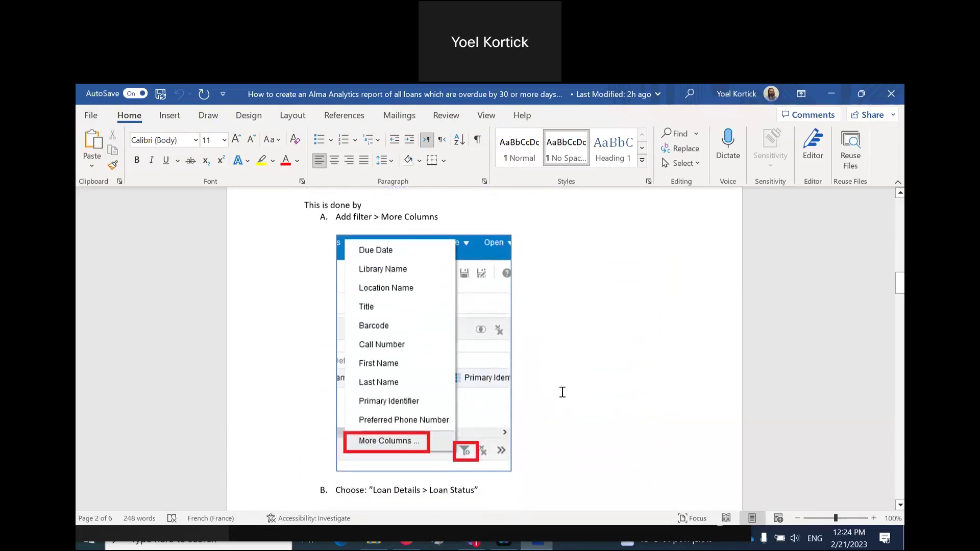
{"action": "scroll", "coordinate": [562, 392], "scroll_direction": "down", "scroll_amount": 3}
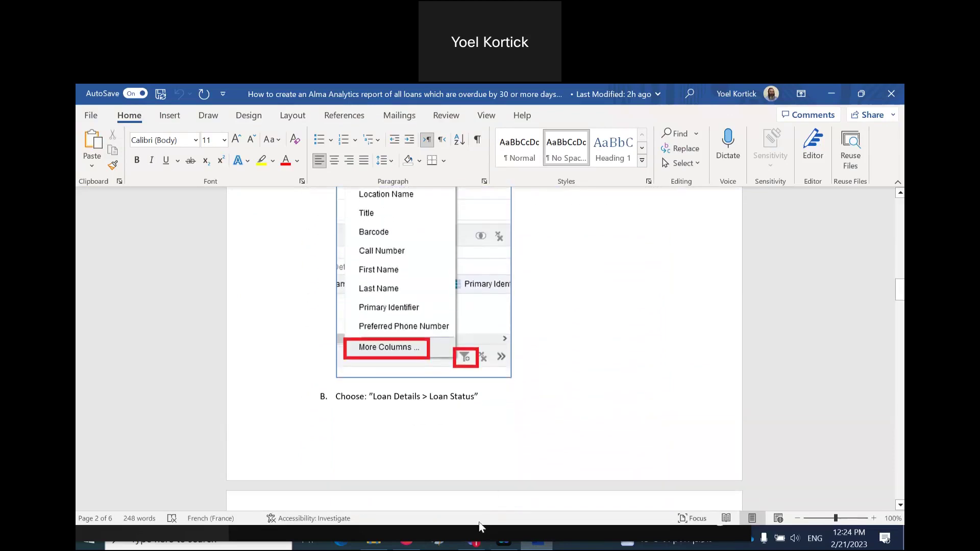
- Switch back to the analysis in Firefox, clear the subject area search, and add the Loan Status column from Loan Details
{"action": "left_click", "coordinate": [406, 541]}
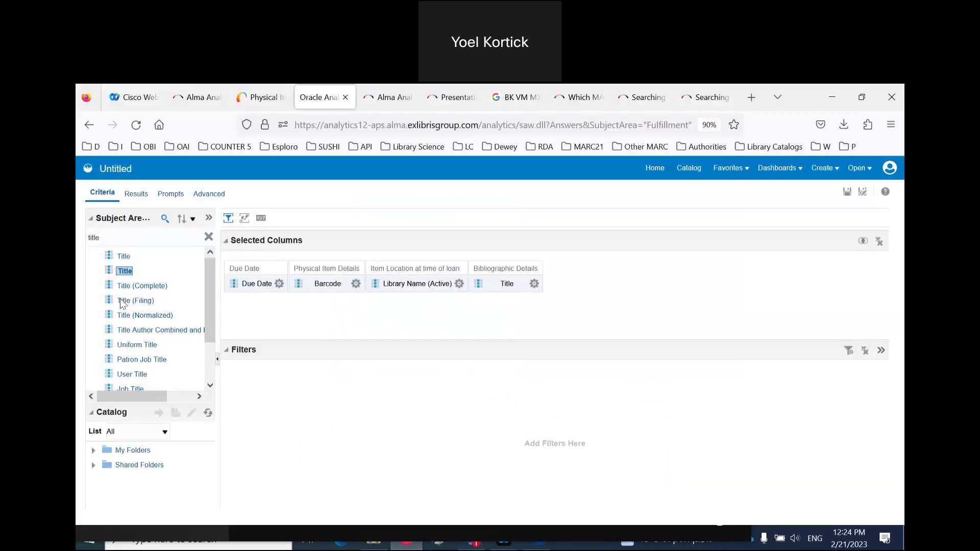
{"action": "left_click", "coordinate": [209, 239]}
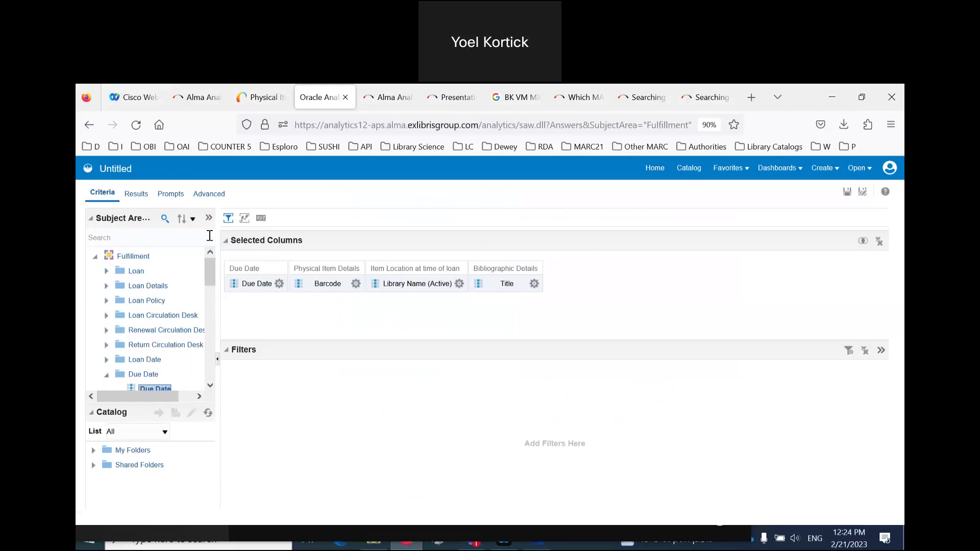
{"action": "left_click", "coordinate": [108, 286]}
{"action": "scroll", "coordinate": [152, 325], "scroll_direction": "down", "scroll_amount": 3}
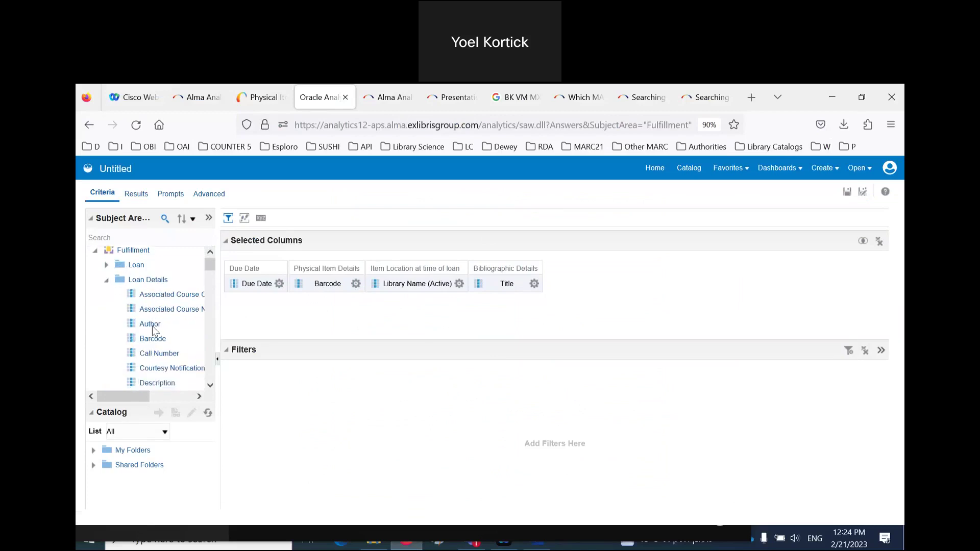
{"action": "scroll", "coordinate": [156, 330], "scroll_direction": "down", "scroll_amount": 3}
{"action": "scroll", "coordinate": [154, 326], "scroll_direction": "down", "scroll_amount": 2}
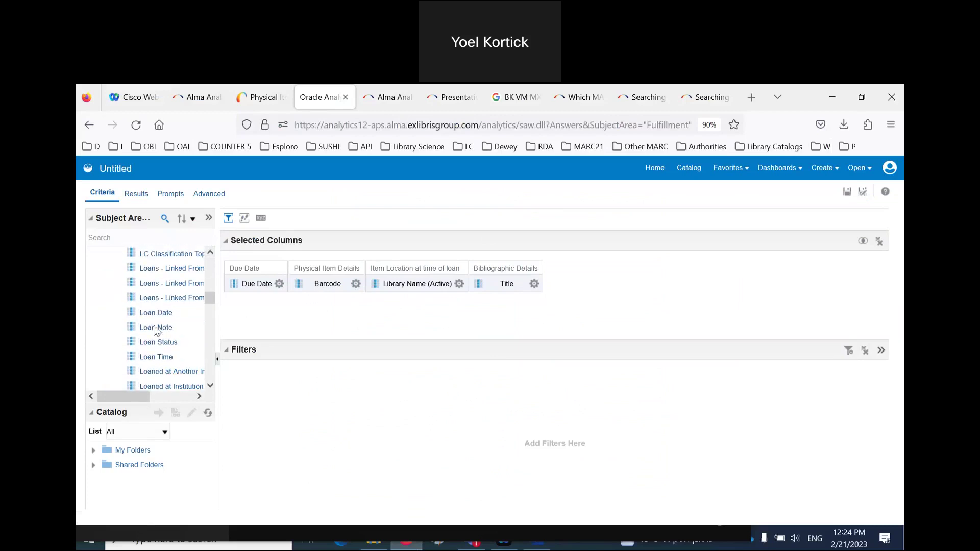
{"action": "left_click", "coordinate": [159, 342]}
{"action": "double_click", "coordinate": [160, 342]}
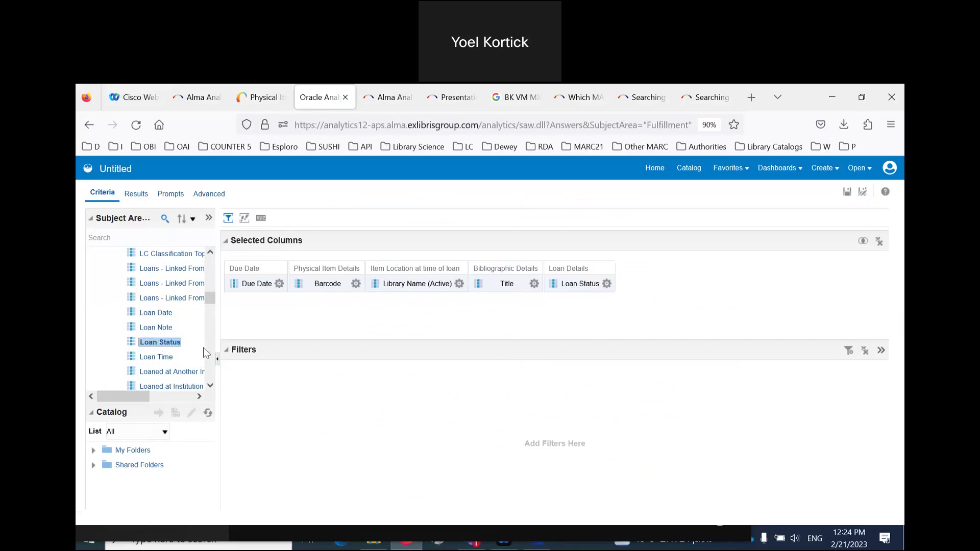
- Add a filter on the Loan Status column with the operator is equal to / is in and the value Active
{"action": "left_click", "coordinate": [606, 284]}
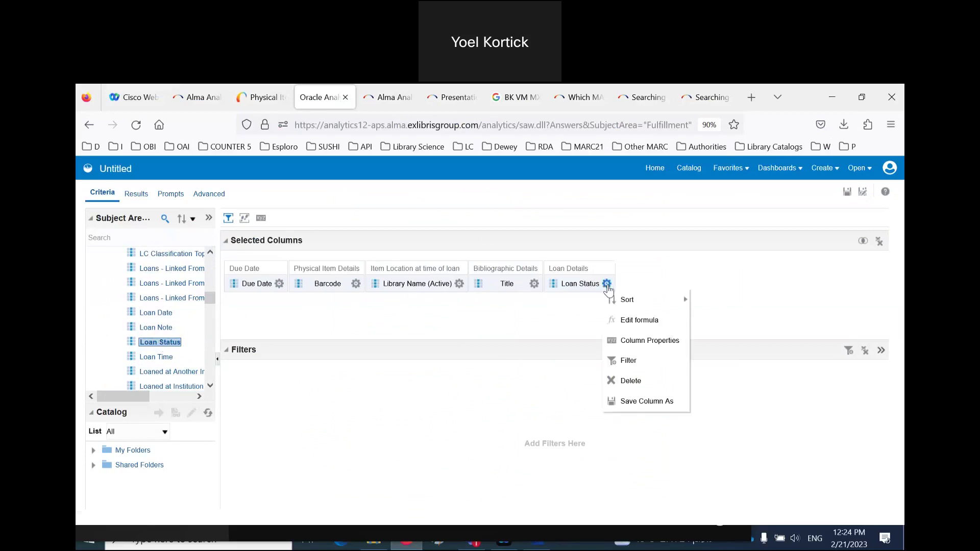
{"action": "left_click", "coordinate": [628, 360]}
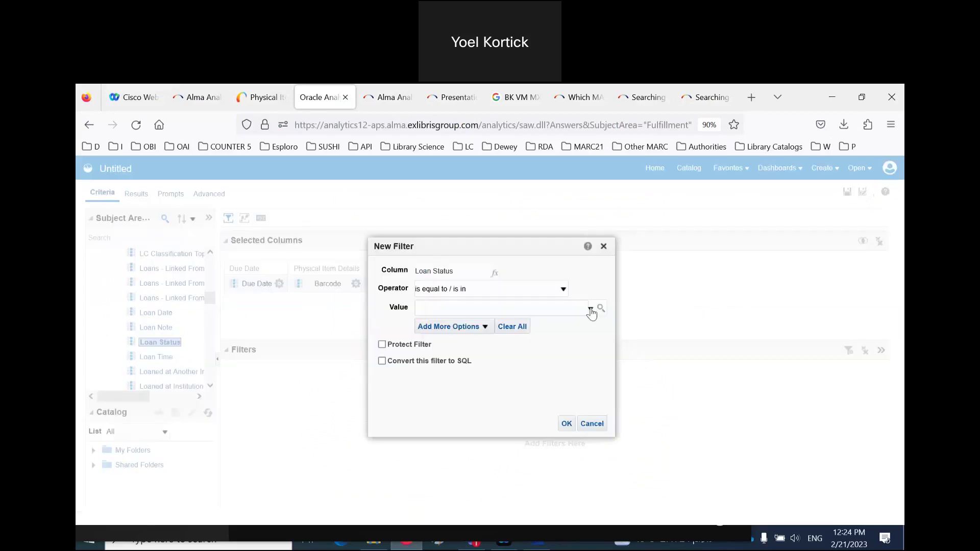
{"action": "left_click", "coordinate": [591, 309]}
{"action": "left_click", "coordinate": [427, 340]}
{"action": "left_click", "coordinate": [565, 424]}
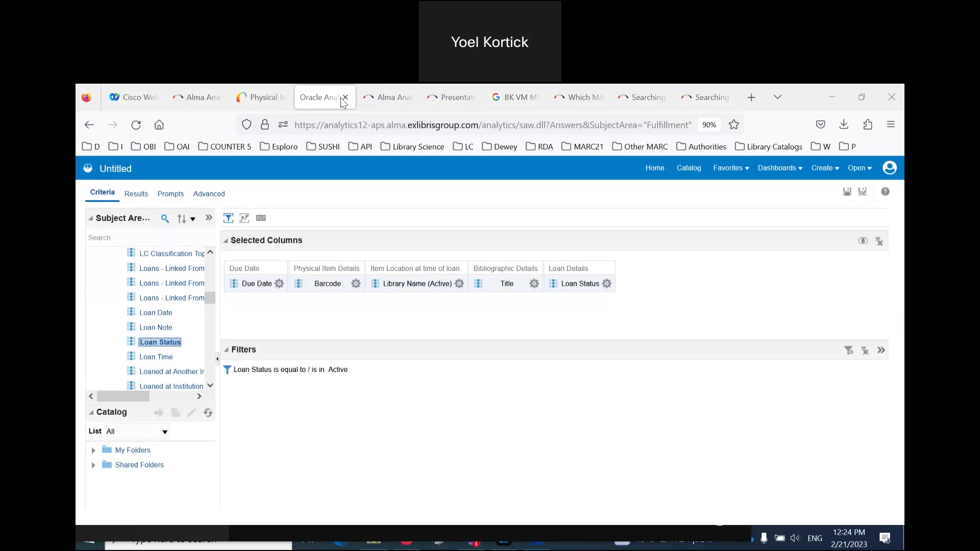
- Switch to the Word document and examine the instructions for filtering on due dates 30 or more days in the past
{"action": "left_click", "coordinate": [538, 542]}
{"action": "scroll", "coordinate": [537, 364], "scroll_direction": "down", "scroll_amount": 15}
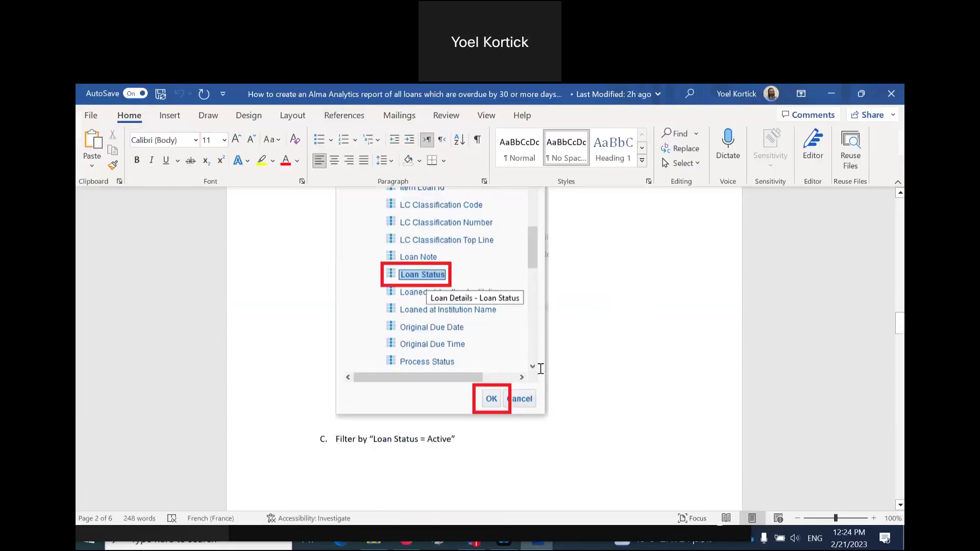
{"action": "scroll", "coordinate": [539, 368], "scroll_direction": "down", "scroll_amount": 8}
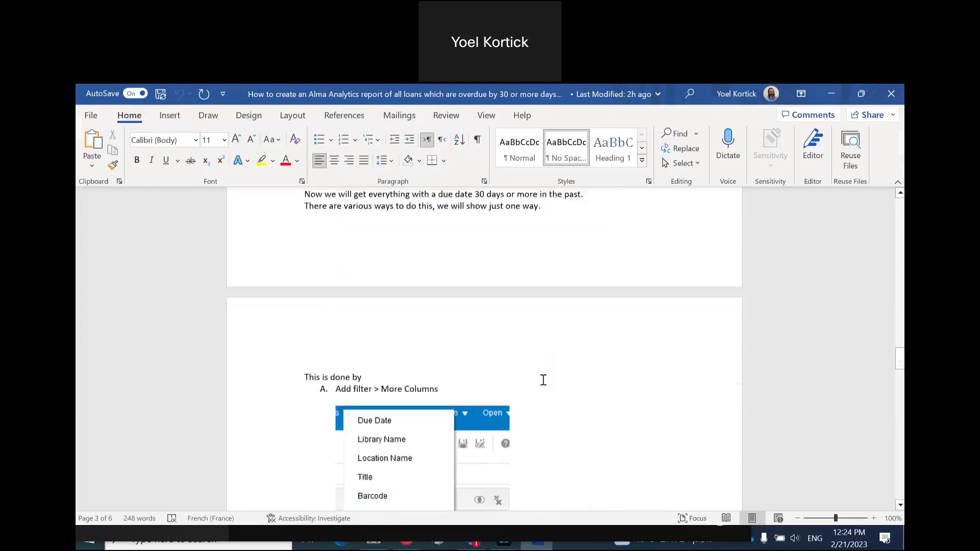
{"action": "scroll", "coordinate": [543, 380], "scroll_direction": "down", "scroll_amount": 5}
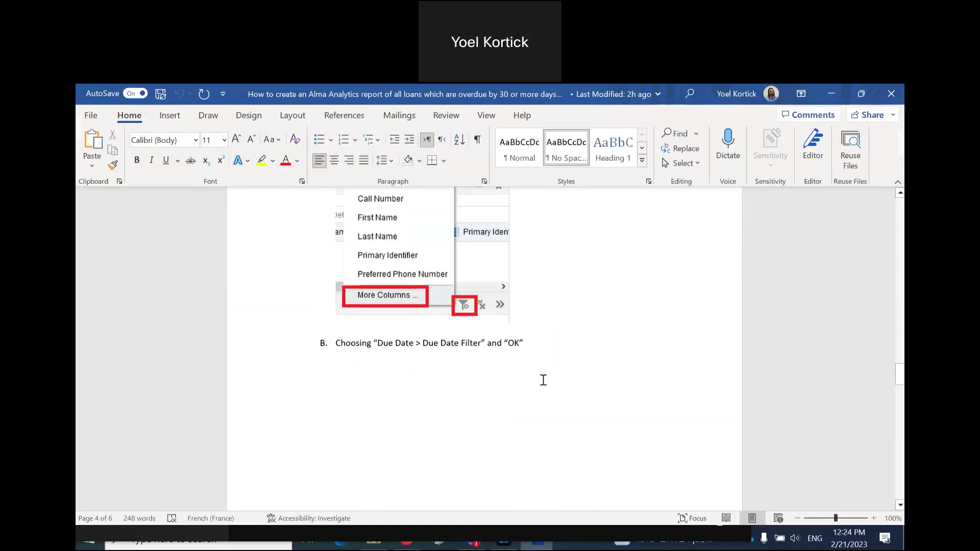
{"action": "scroll", "coordinate": [543, 380], "scroll_direction": "down", "scroll_amount": 1}
{"action": "scroll", "coordinate": [543, 380], "scroll_direction": "down", "scroll_amount": 9}
{"action": "scroll", "coordinate": [543, 394], "scroll_direction": "down", "scroll_amount": 9}
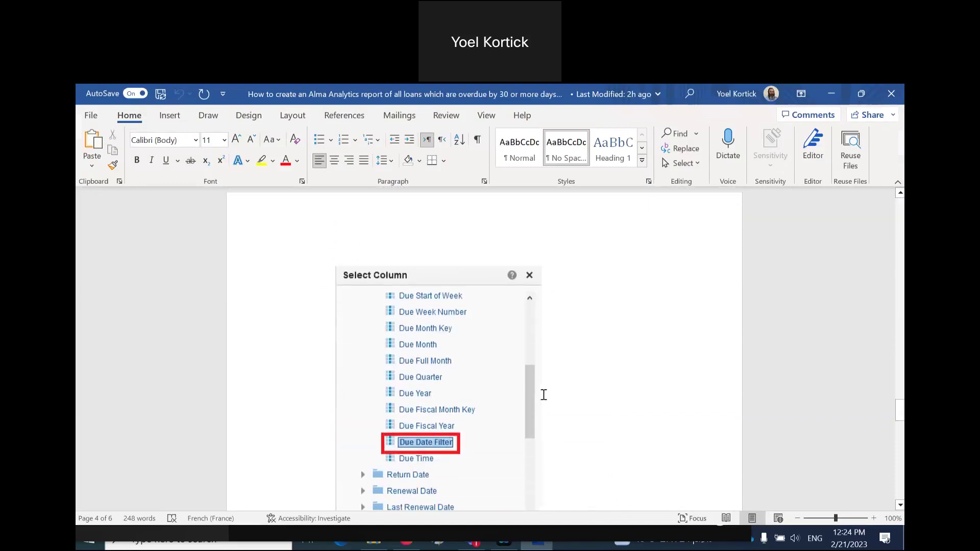
{"action": "scroll", "coordinate": [544, 395], "scroll_direction": "down", "scroll_amount": 1}
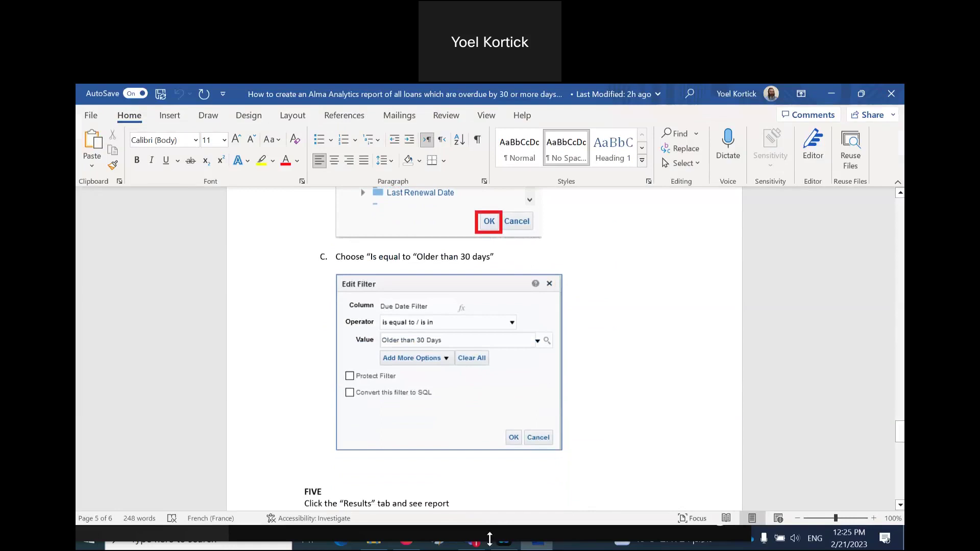
- Return to the analysis in Firefox, collapse Loan Details, and add the Due Date Filter column from the Due Date folder
{"action": "left_click", "coordinate": [412, 545]}
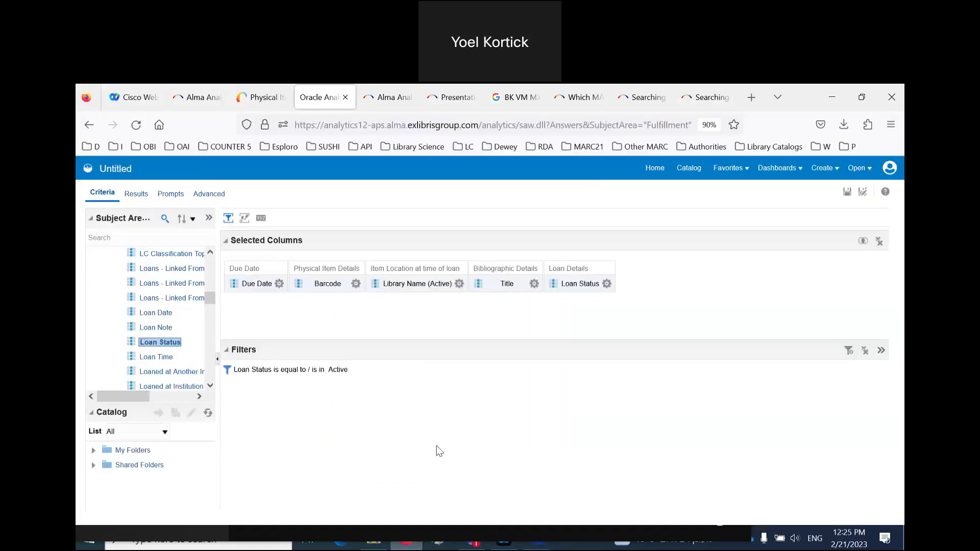
{"action": "scroll", "coordinate": [153, 306], "scroll_direction": "up", "scroll_amount": 10}
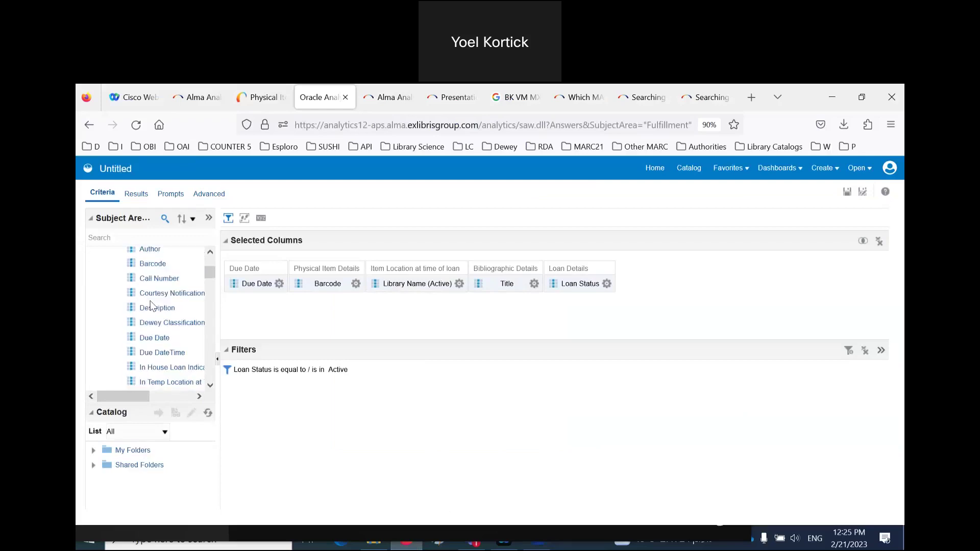
{"action": "left_click", "coordinate": [106, 286]}
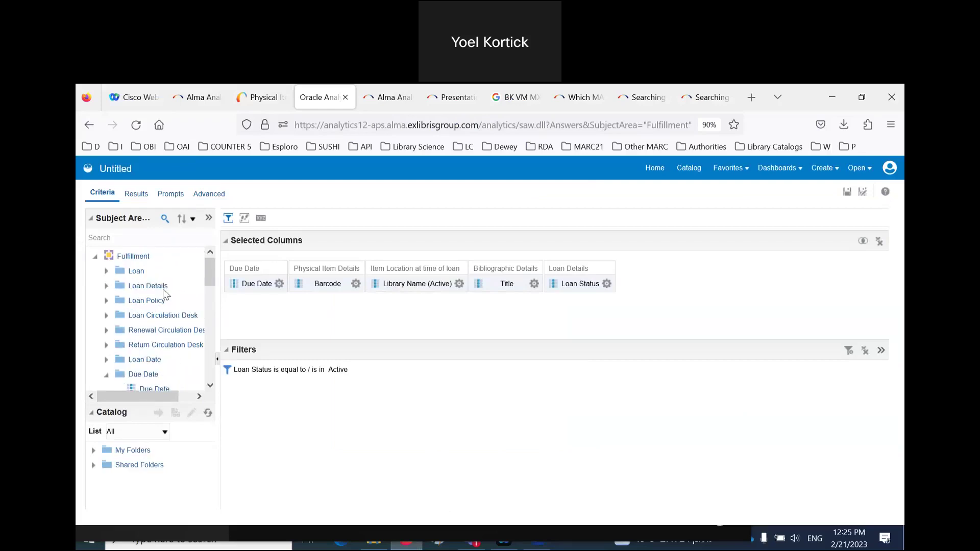
{"action": "left_click", "coordinate": [106, 375]}
{"action": "scroll", "coordinate": [149, 359], "scroll_direction": "down", "scroll_amount": 3}
{"action": "scroll", "coordinate": [149, 359], "scroll_direction": "down", "scroll_amount": 3}
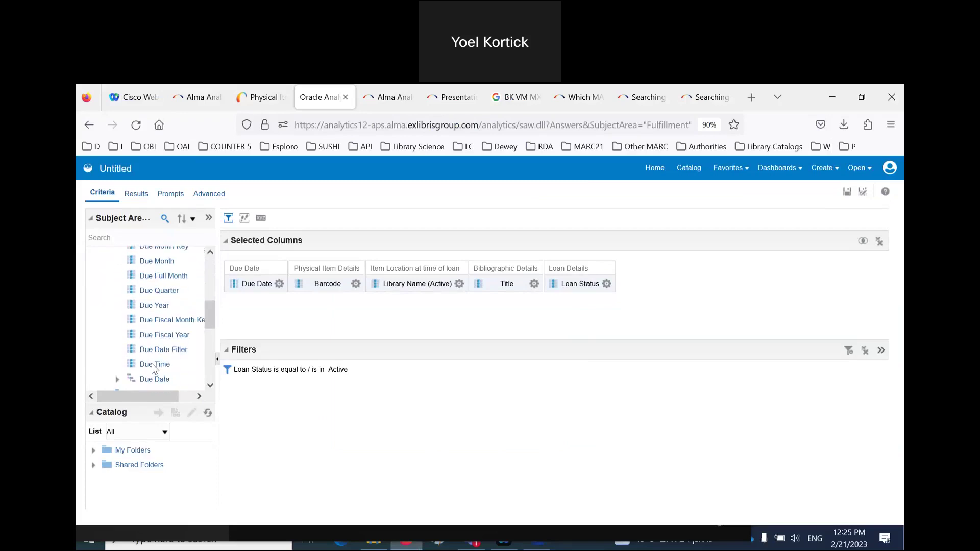
{"action": "scroll", "coordinate": [152, 364], "scroll_direction": "down", "scroll_amount": 1}
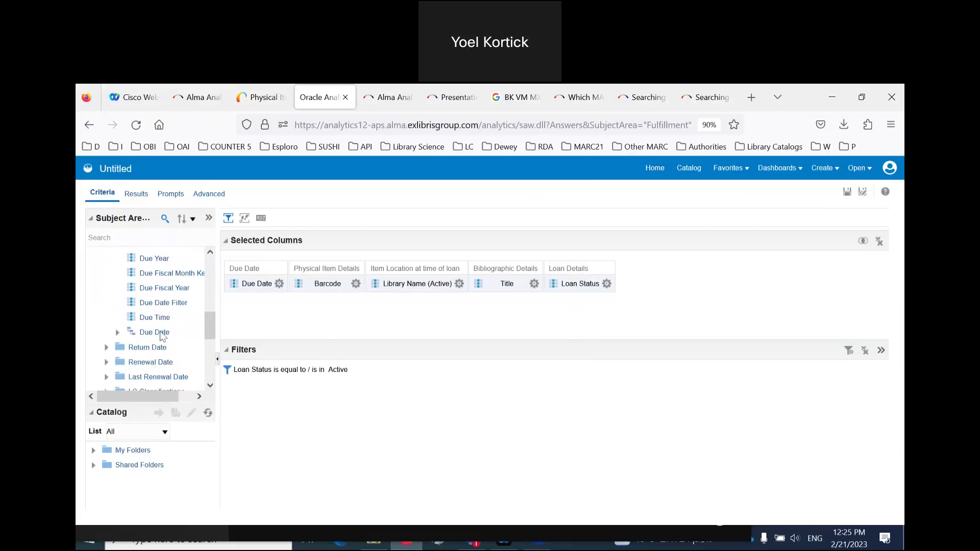
{"action": "double_click", "coordinate": [163, 302]}
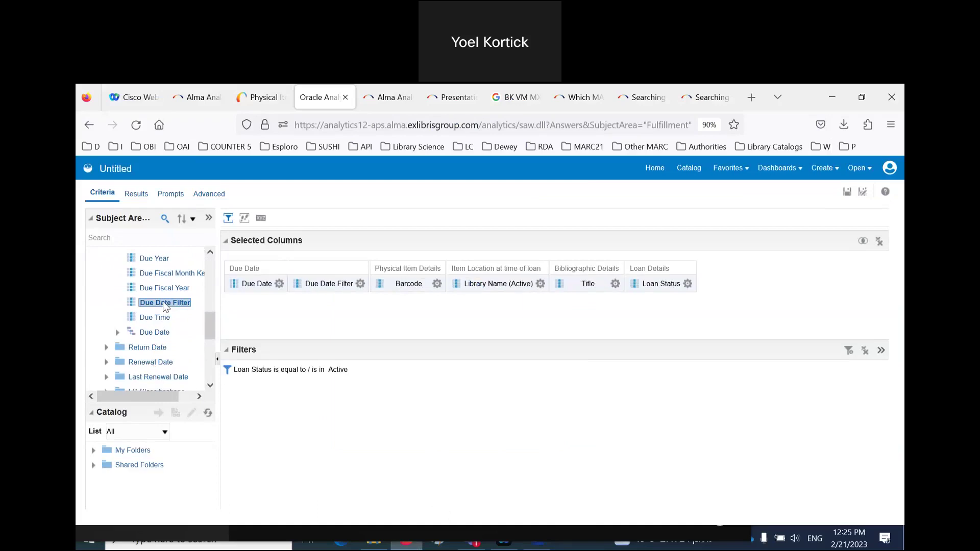
- Add a filter on the Due Date Filter column with the operator is equal to / is in and the value Two Years Ago
{"action": "left_click", "coordinate": [279, 284]}
{"action": "mouse_move", "coordinate": [337, 300]}
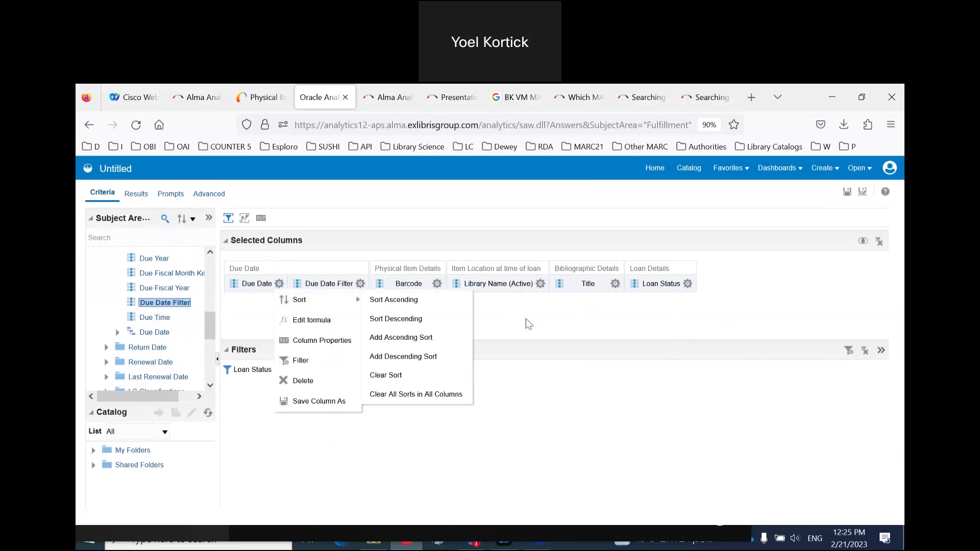
{"action": "left_click", "coordinate": [361, 283]}
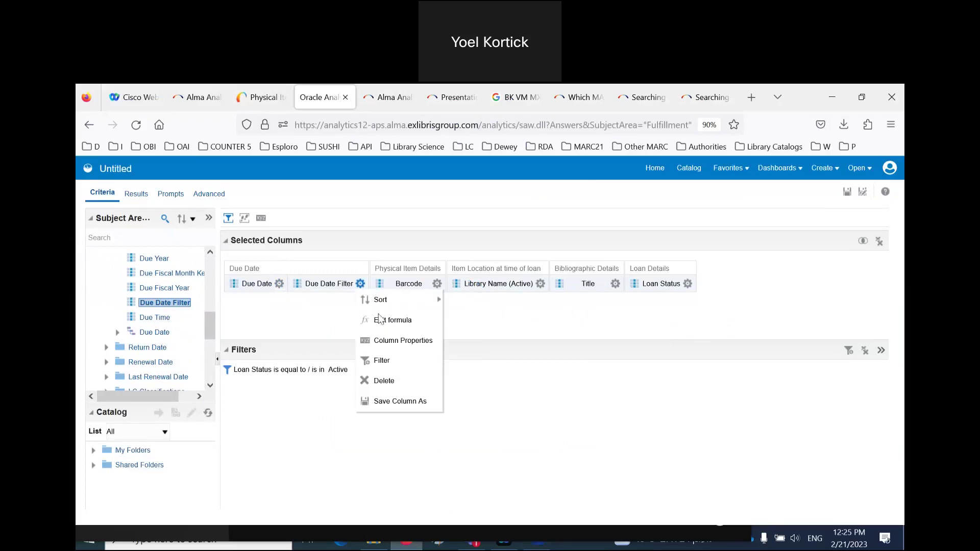
{"action": "left_click", "coordinate": [388, 360]}
{"action": "left_click", "coordinate": [499, 290]}
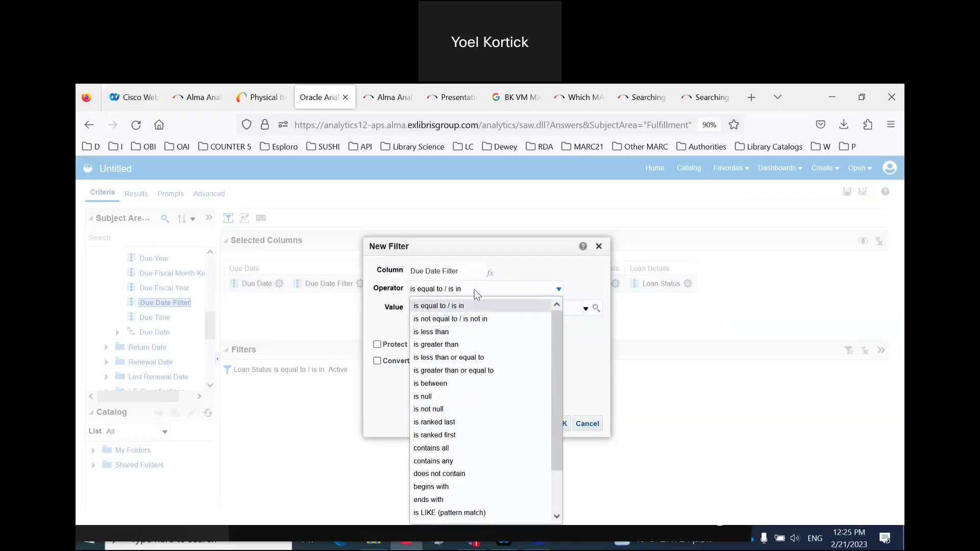
{"action": "left_click", "coordinate": [476, 305]}
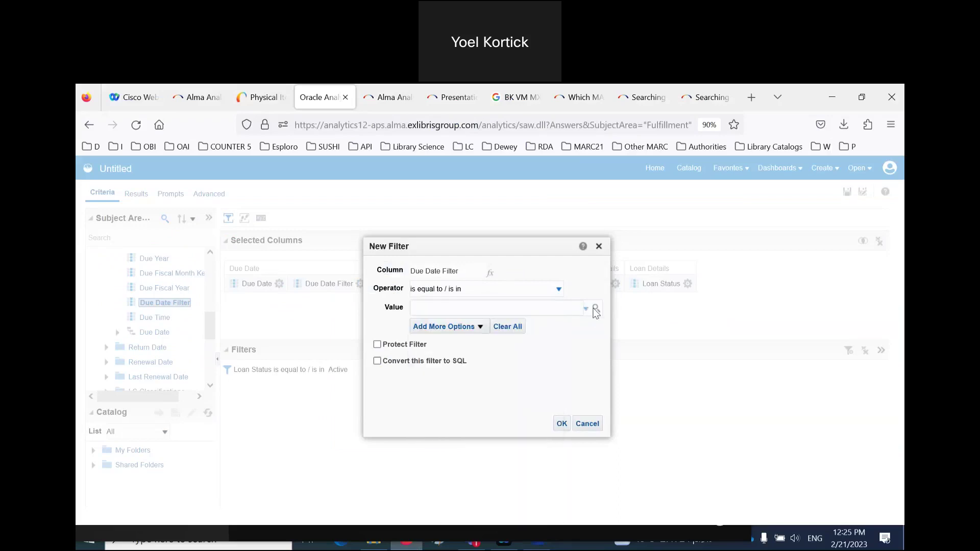
{"action": "left_click", "coordinate": [586, 309]}
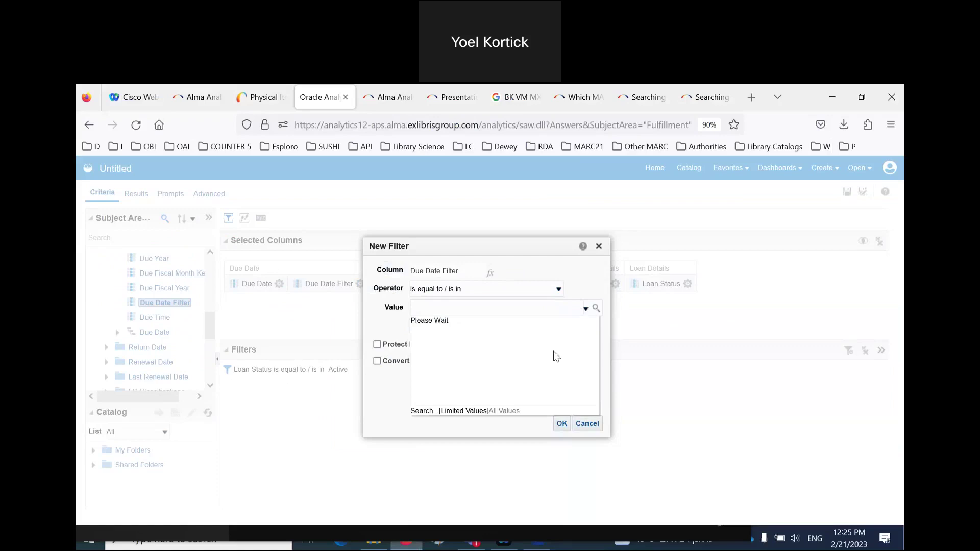
{"action": "scroll", "coordinate": [553, 353], "scroll_direction": "down", "scroll_amount": 3}
{"action": "scroll", "coordinate": [553, 354], "scroll_direction": "down", "scroll_amount": 3}
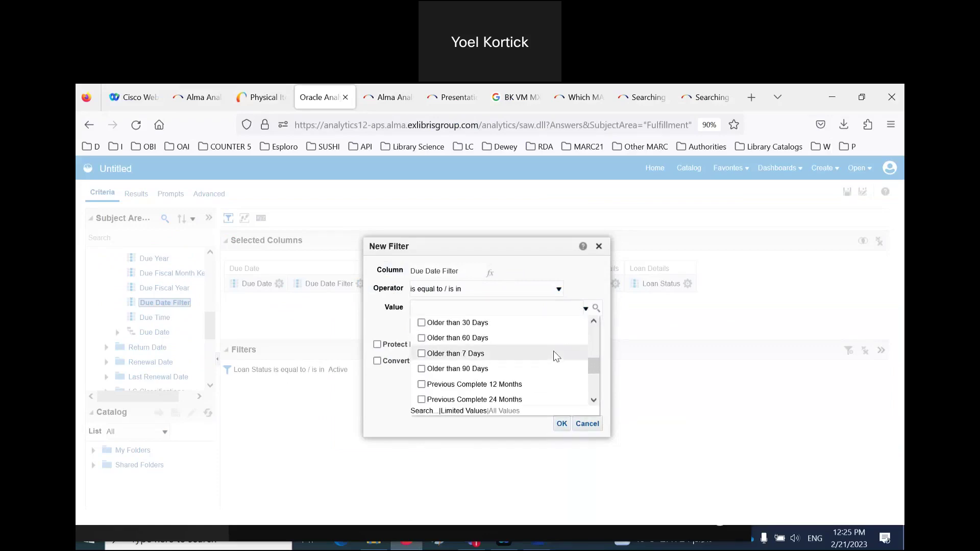
{"action": "scroll", "coordinate": [554, 352], "scroll_direction": "down", "scroll_amount": 3}
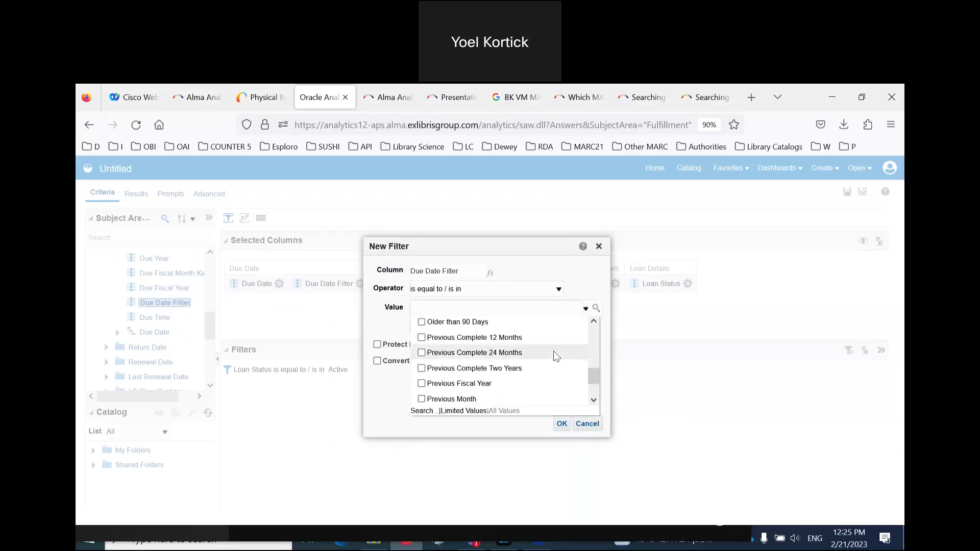
{"action": "left_click", "coordinate": [422, 398]}
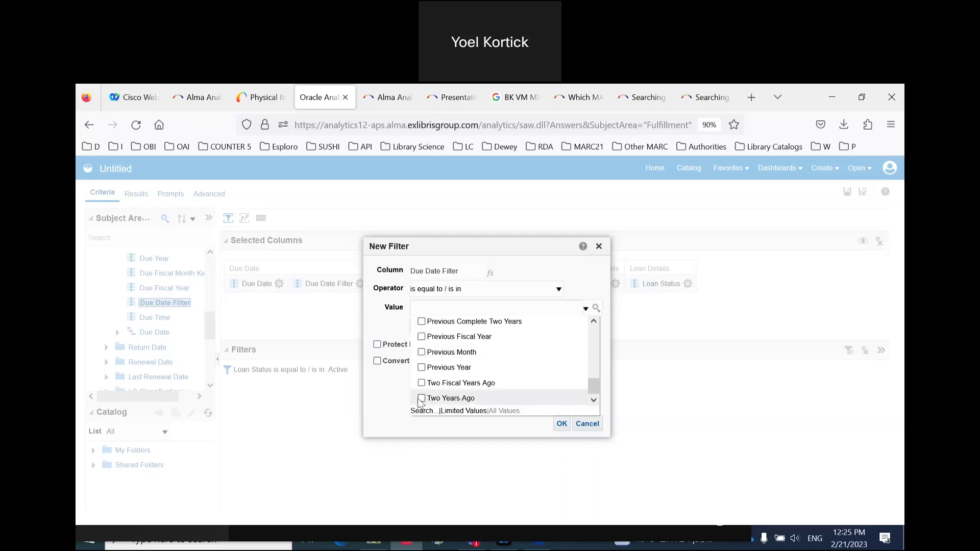
{"action": "left_click", "coordinate": [561, 423]}
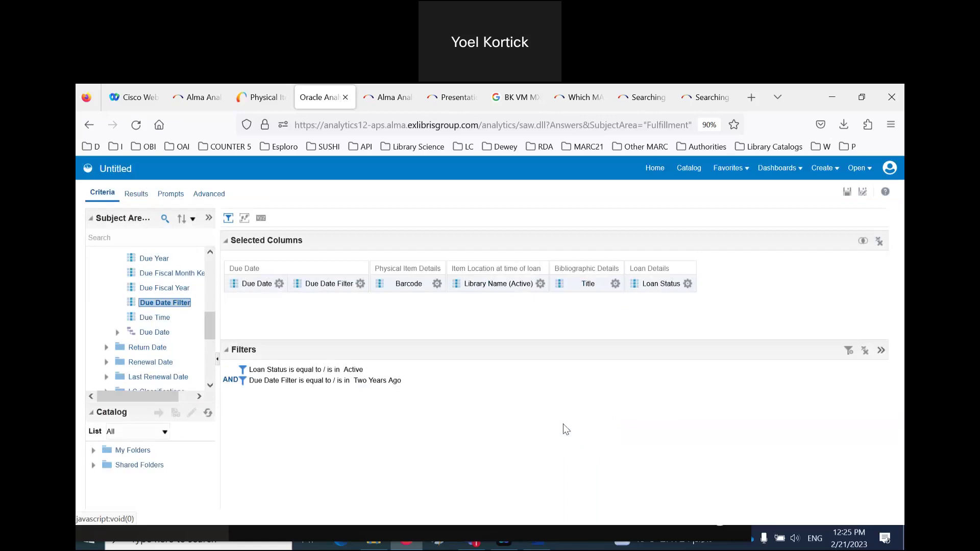
- Delete the Loan Status and Due Date Filter columns from the selected columns and display the analysis results
{"action": "left_click", "coordinate": [687, 284]}
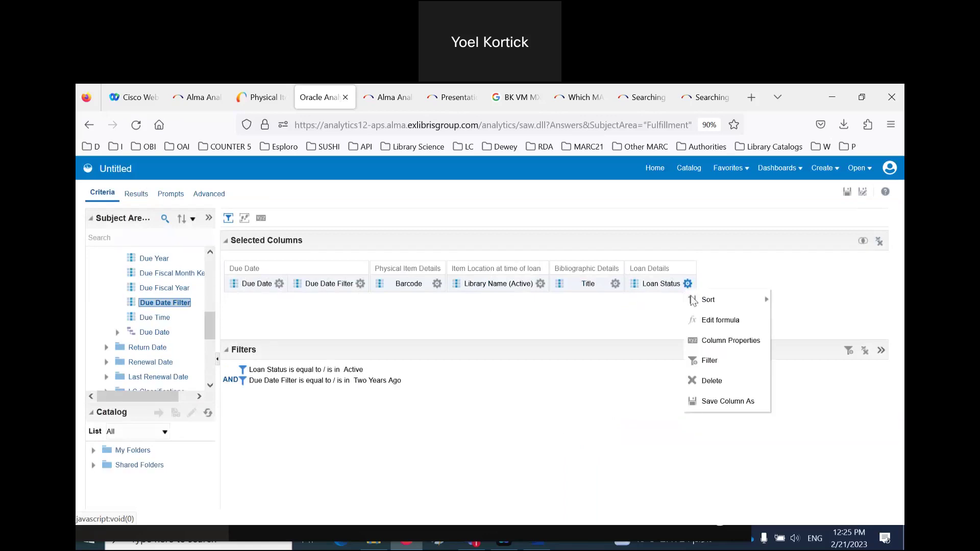
{"action": "left_click", "coordinate": [715, 390]}
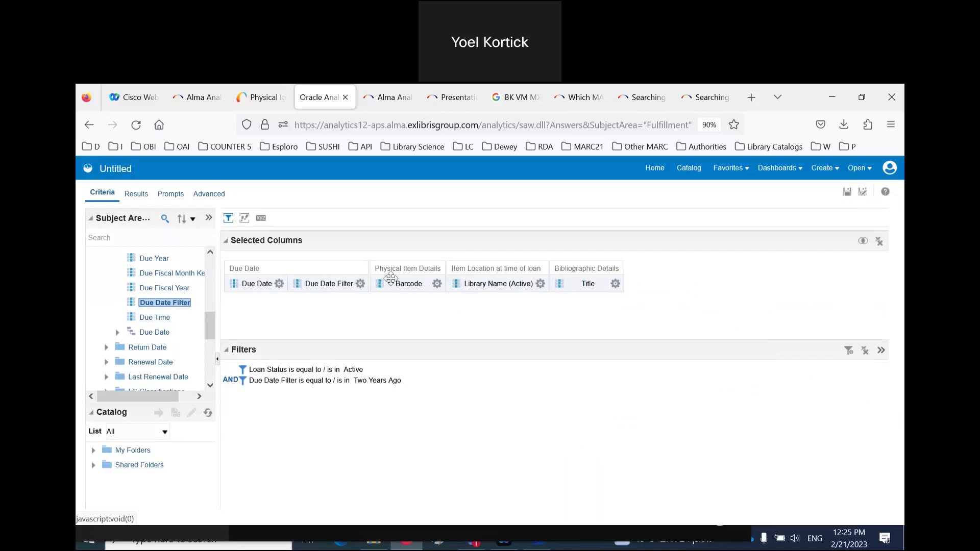
{"action": "left_click", "coordinate": [361, 284]}
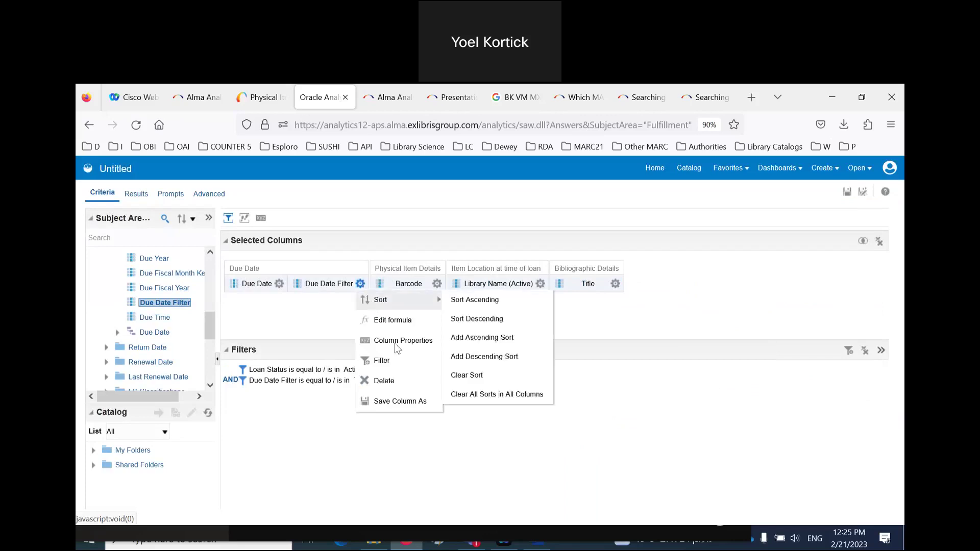
{"action": "left_click", "coordinate": [408, 380]}
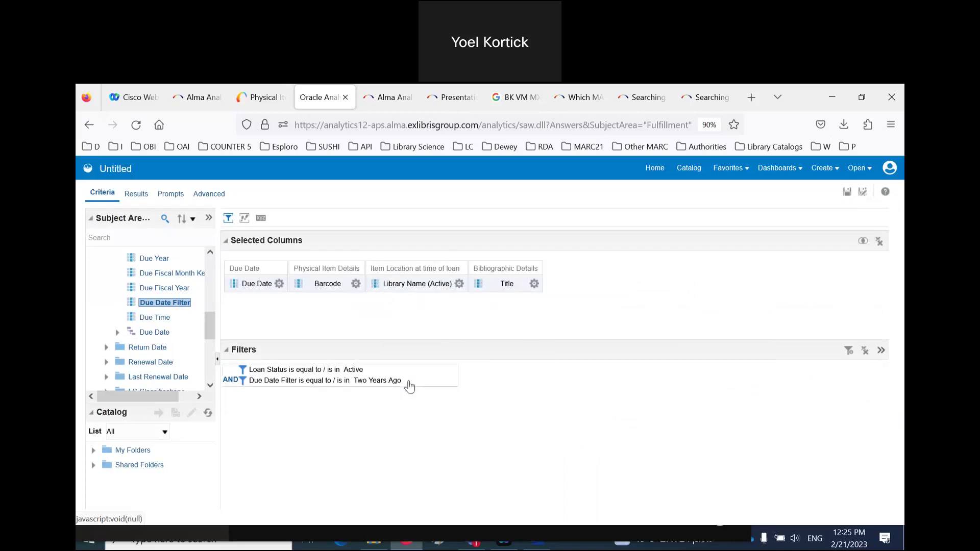
{"action": "left_click", "coordinate": [135, 194]}
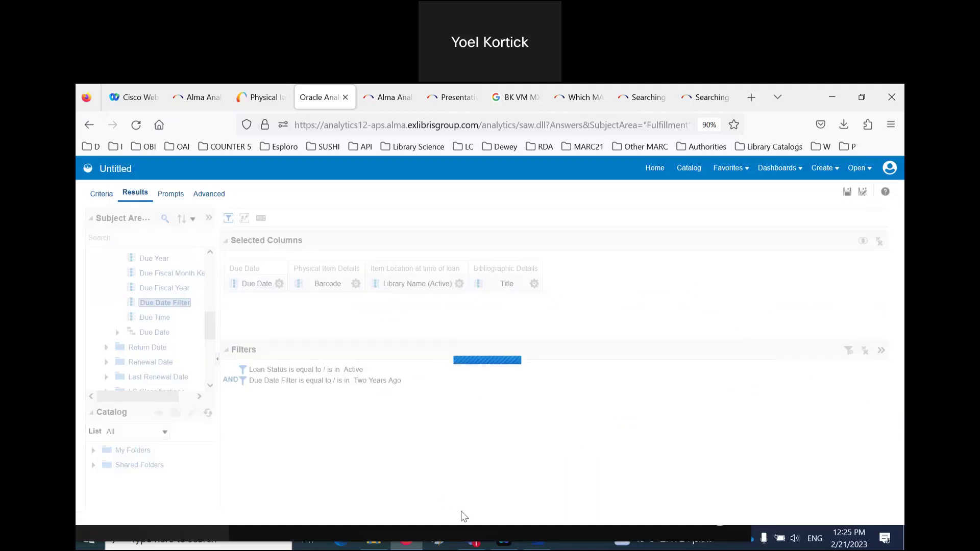
- Switch to the Word document, examine the final instructions for saving the report, and return to the analysis in Firefox
{"action": "left_click", "coordinate": [537, 542]}
{"action": "scroll", "coordinate": [566, 397], "scroll_direction": "down", "scroll_amount": 15}
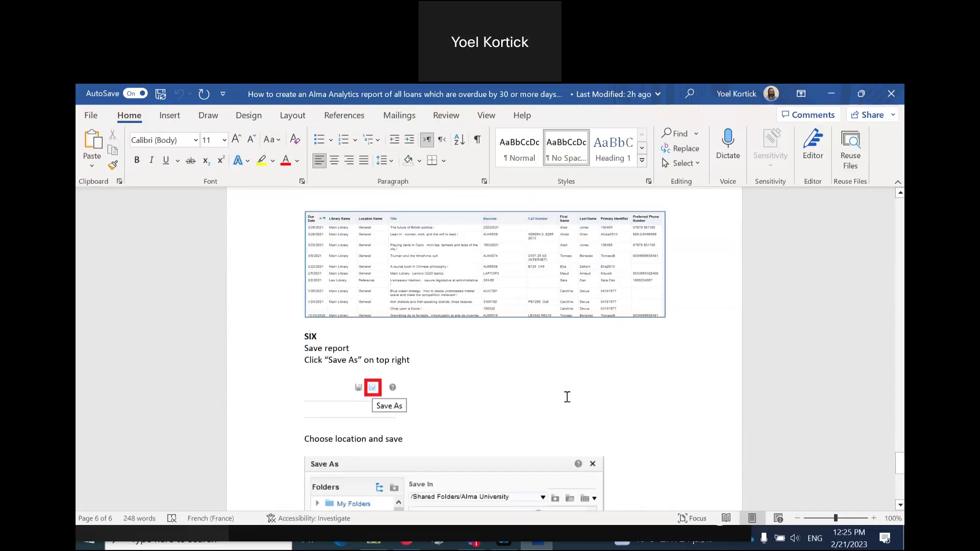
{"action": "scroll", "coordinate": [566, 397], "scroll_direction": "down", "scroll_amount": 10}
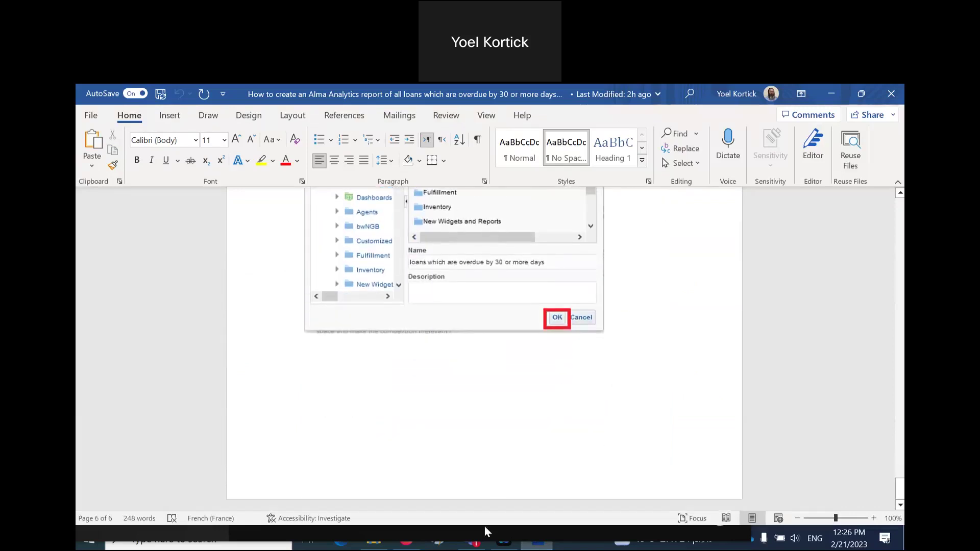
{"action": "left_click", "coordinate": [406, 542]}
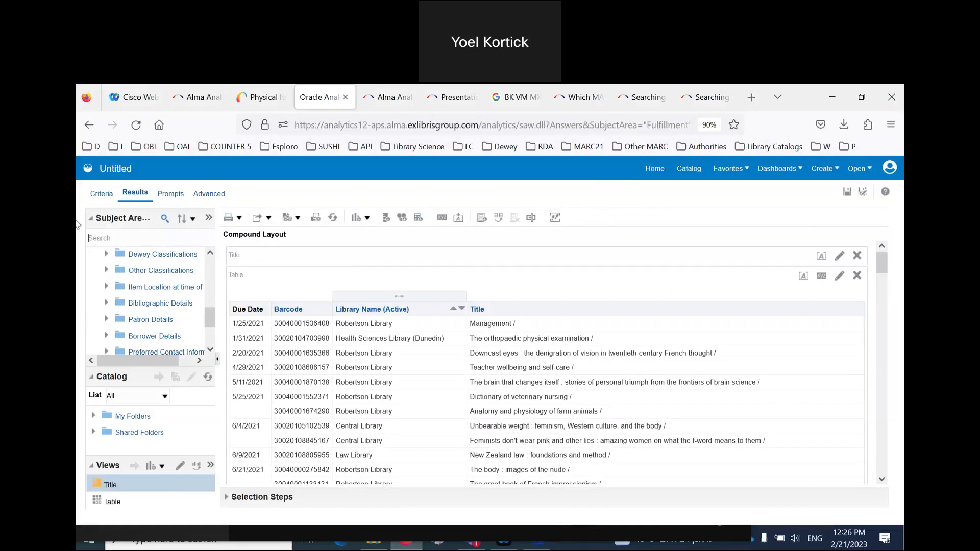
- Return to the criteria and filter Library Name (Active) with the operator is equal to / is in and the value Central Library
{"action": "left_click", "coordinate": [101, 196]}
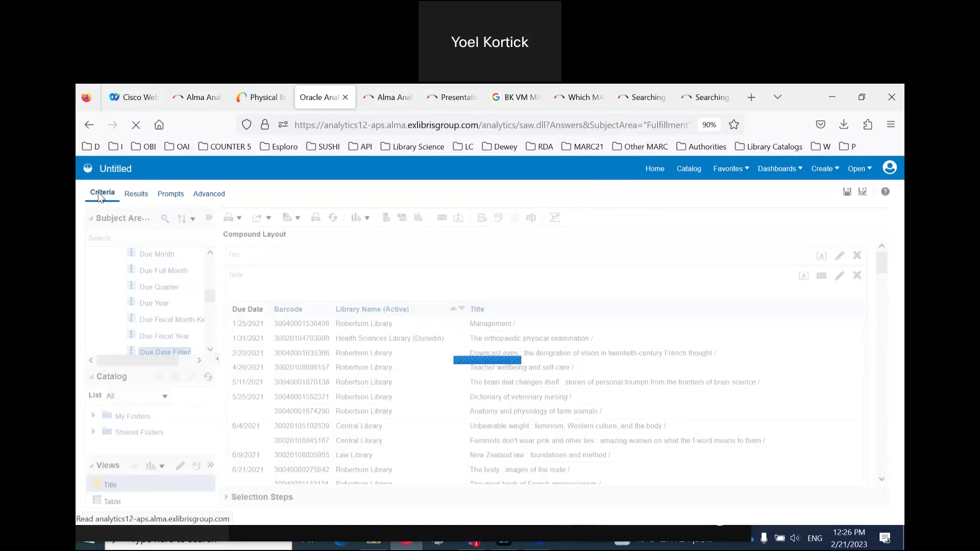
{"action": "left_click", "coordinate": [460, 287]}
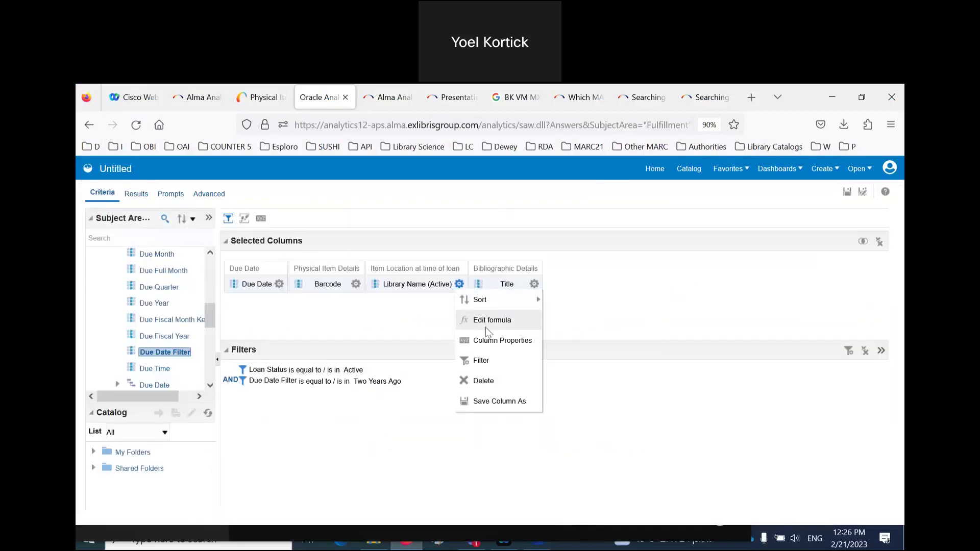
{"action": "left_click", "coordinate": [495, 363]}
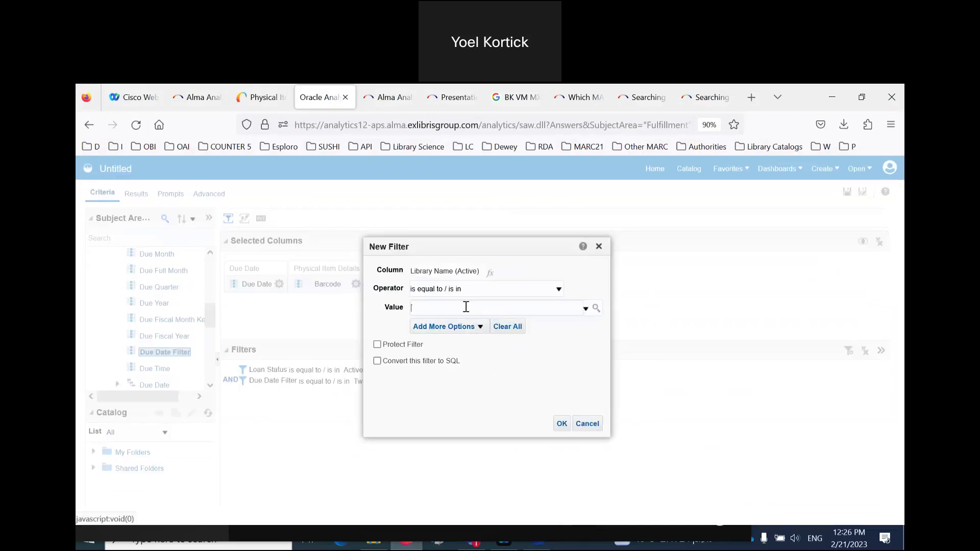
{"action": "type", "text": "Central Library"}
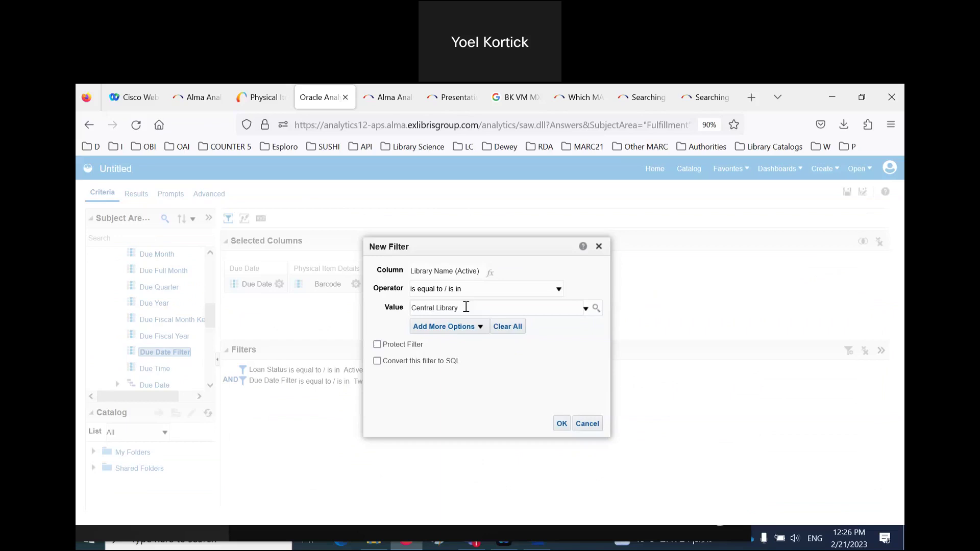
{"action": "left_click", "coordinate": [563, 423]}
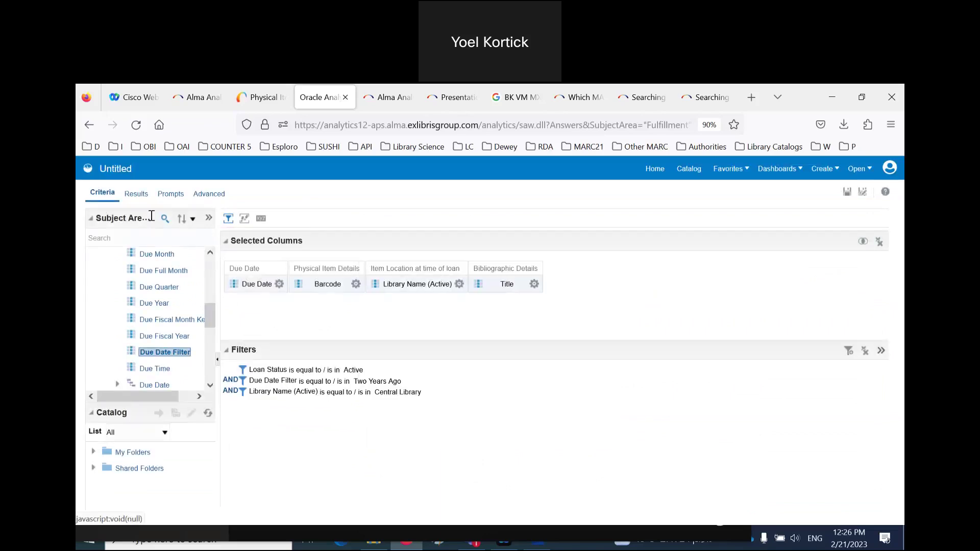
- Expand the Loan folder in the Fulfillment subject area and look through its measures
{"action": "scroll", "coordinate": [194, 285], "scroll_direction": "up", "scroll_amount": 5}
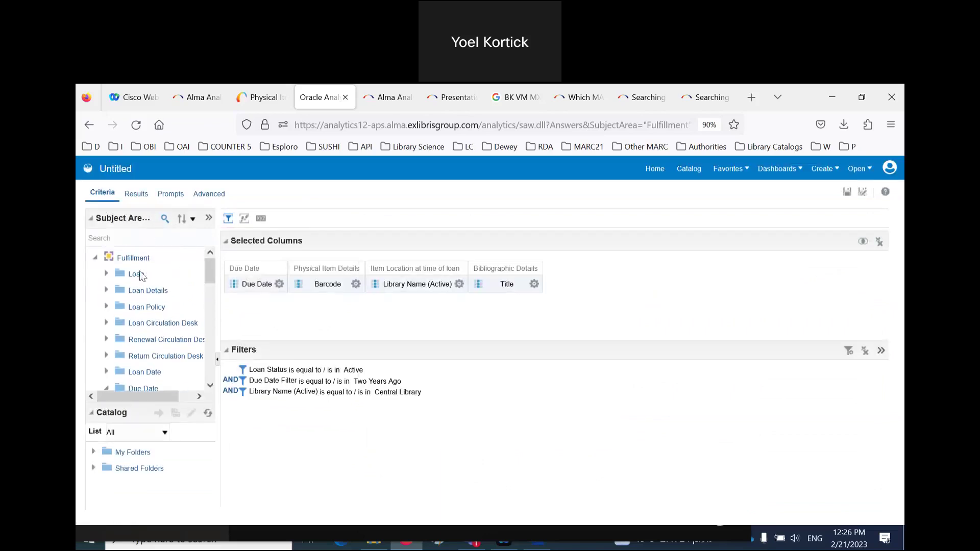
{"action": "left_click", "coordinate": [106, 274]}
{"action": "scroll", "coordinate": [145, 308], "scroll_direction": "down", "scroll_amount": 3}
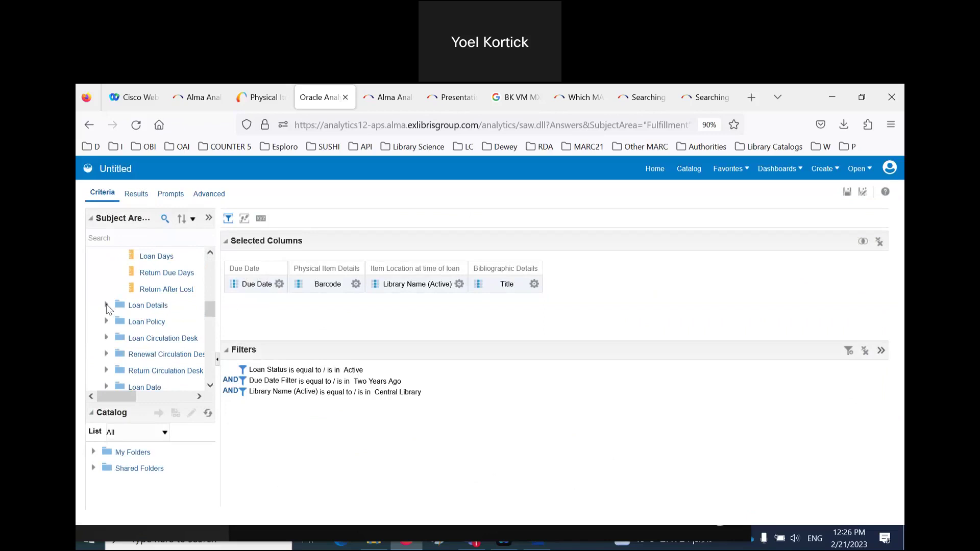
- Display the analysis results and look through the overdue loans of Central Library
{"action": "left_click", "coordinate": [136, 193]}
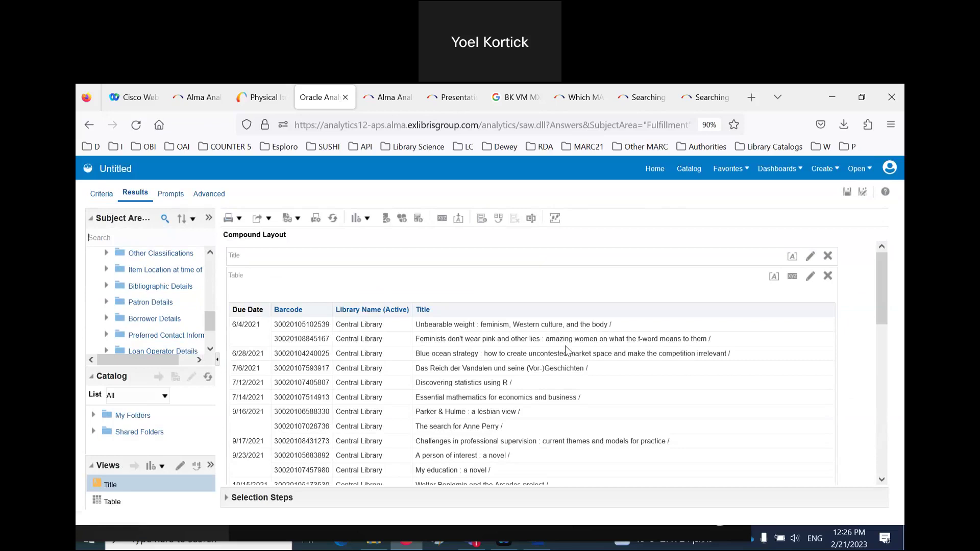
{"action": "scroll", "coordinate": [594, 427], "scroll_direction": "down", "scroll_amount": 10}
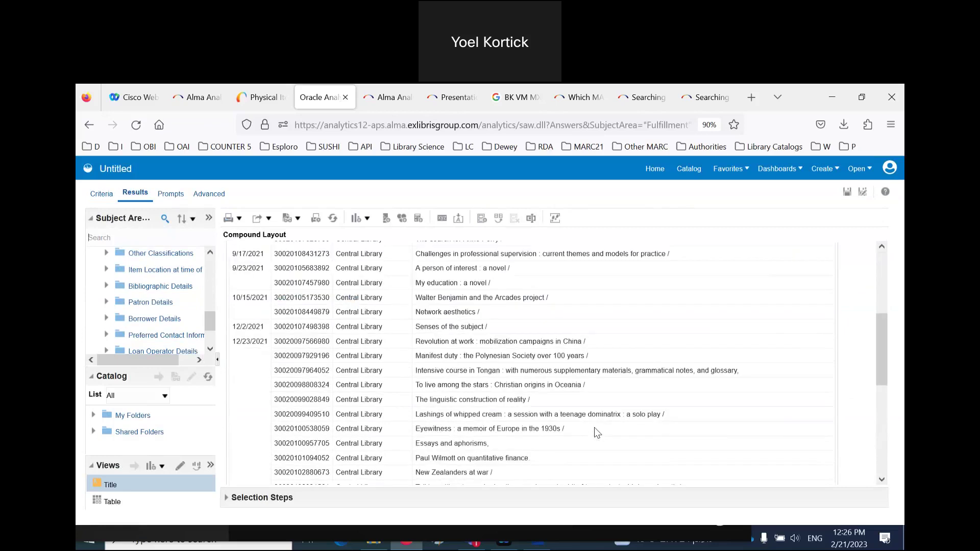
{"action": "scroll", "coordinate": [593, 427], "scroll_direction": "up", "scroll_amount": 5}
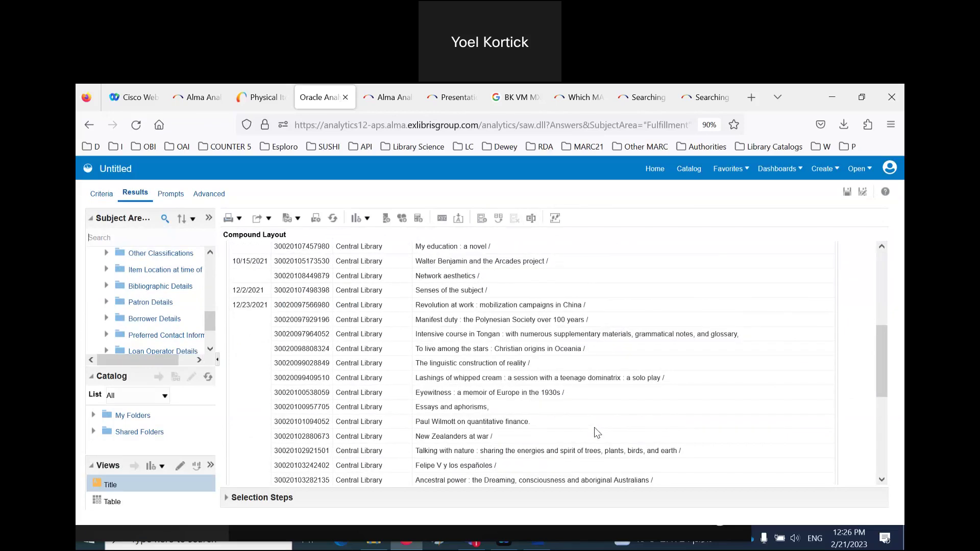
- Copy the barcode of "To live among the stars" from the results and leave the configuration area in the Alma tab
{"action": "left_click", "coordinate": [311, 350]}
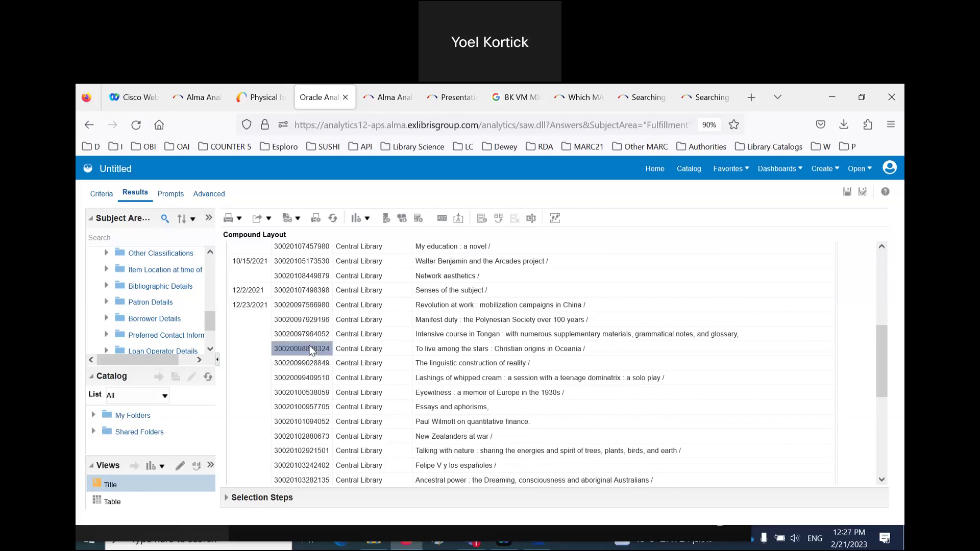
{"action": "left_click", "coordinate": [863, 96]}
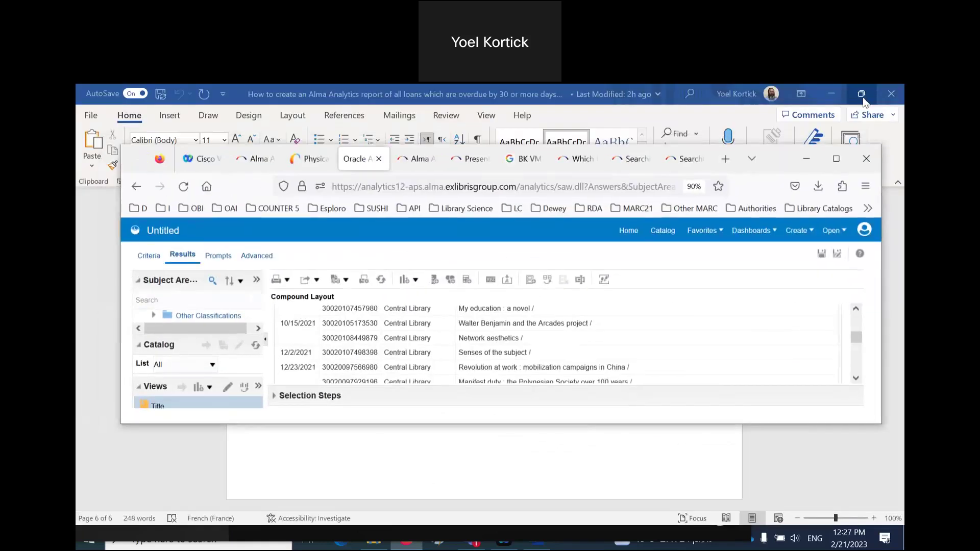
{"action": "left_click", "coordinate": [308, 159]}
{"action": "left_click", "coordinate": [836, 159]}
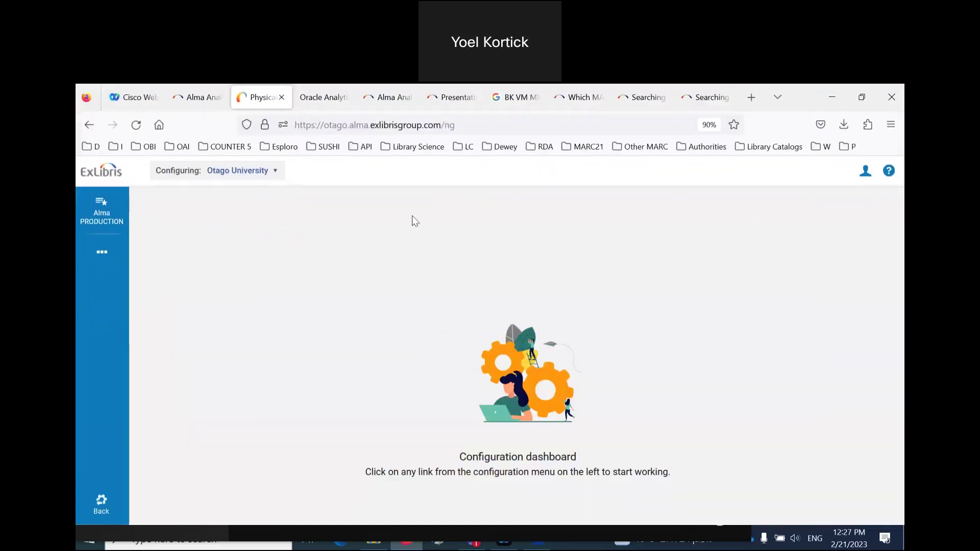
{"action": "left_click", "coordinate": [99, 505]}
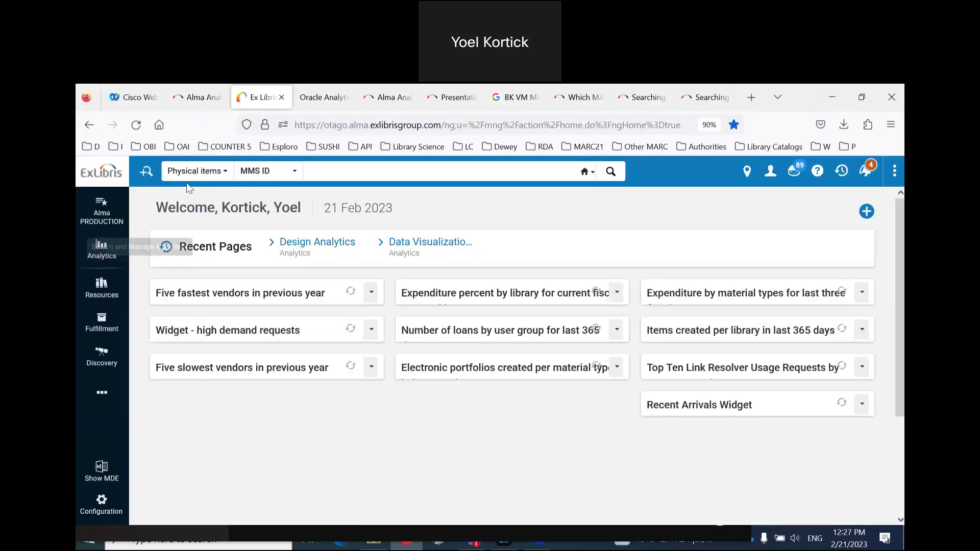
{"action": "left_click", "coordinate": [261, 171]}
{"action": "left_click", "coordinate": [255, 212]}
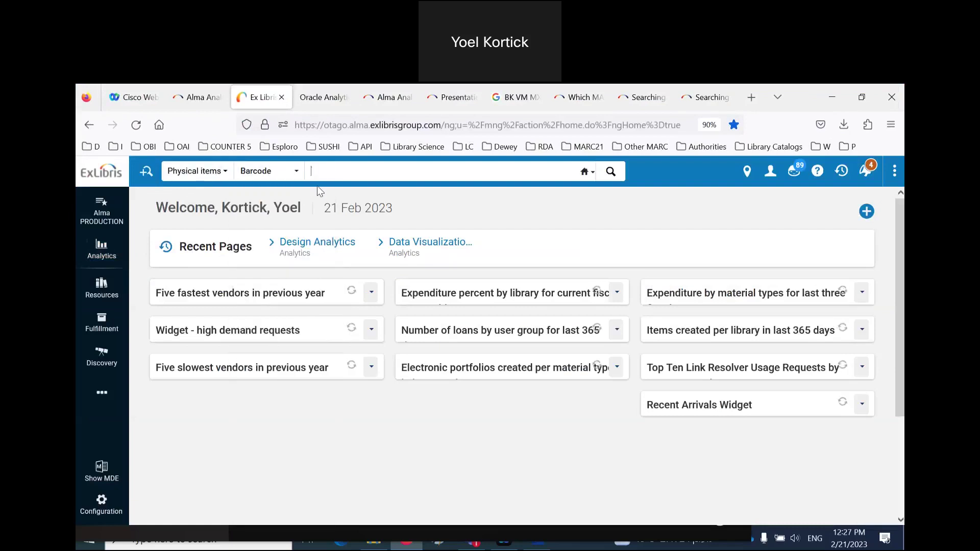
{"action": "key", "text": "ctrl+v"}
{"action": "key", "text": "Return"}
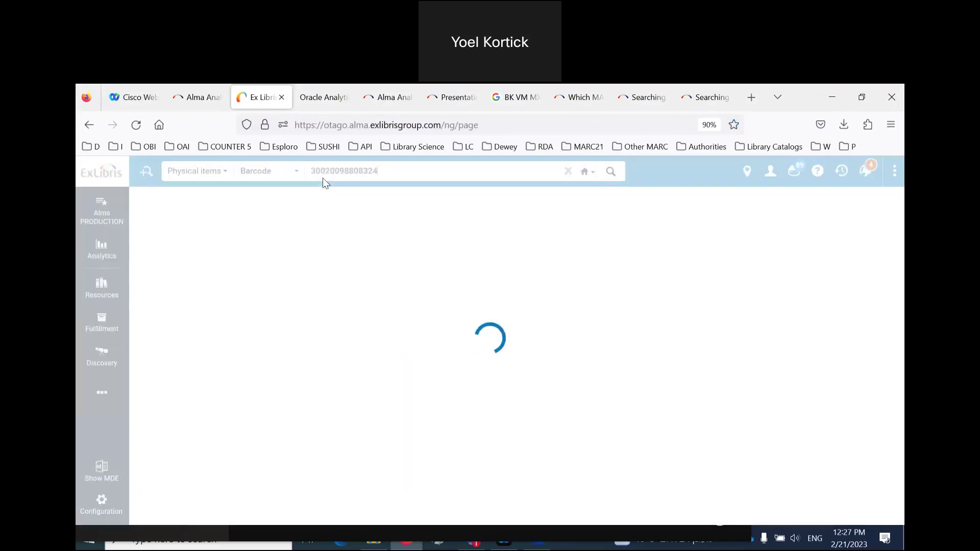
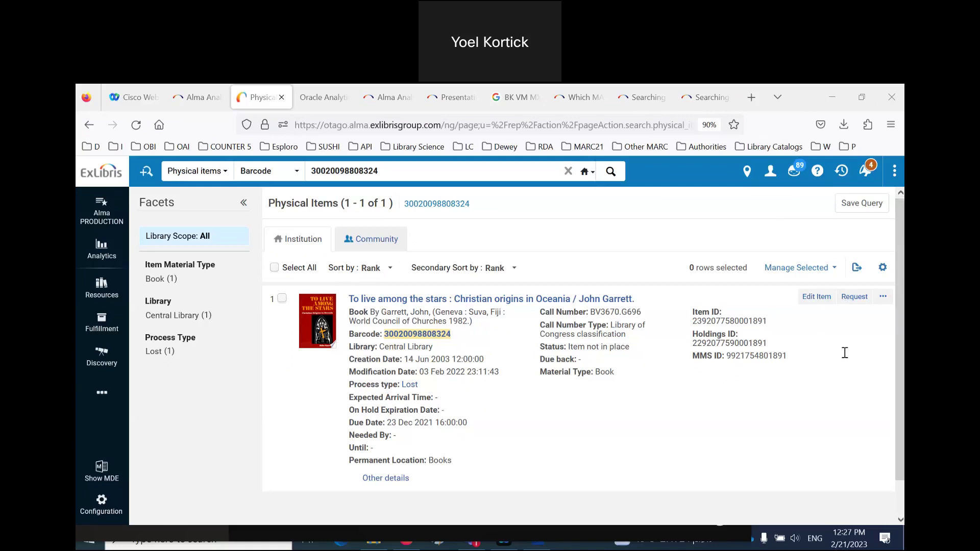
- Switch to the browser tab with the Alma Analytics: Become an Expert page and load the Google home page there
{"action": "left_click", "coordinate": [862, 97]}
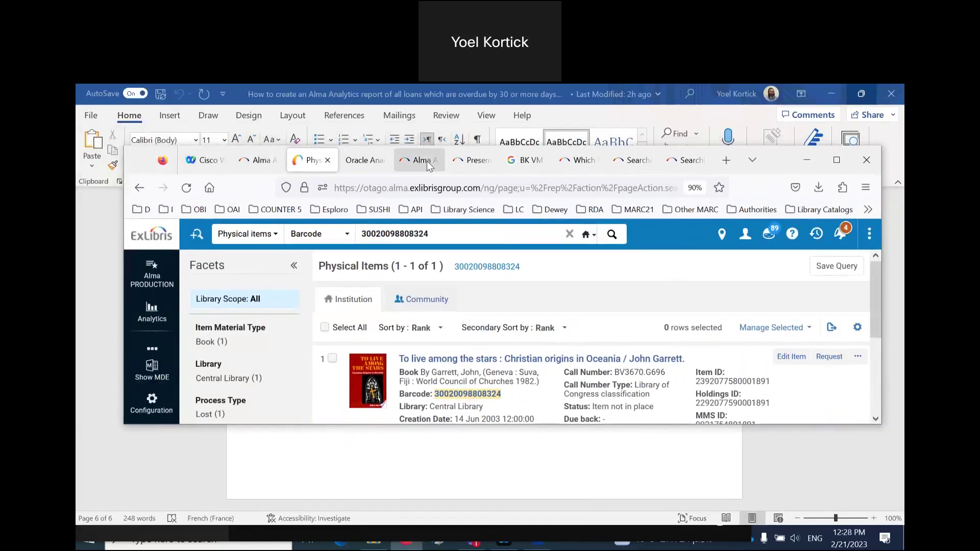
{"action": "left_click", "coordinate": [416, 160]}
{"action": "left_click", "coordinate": [836, 159]}
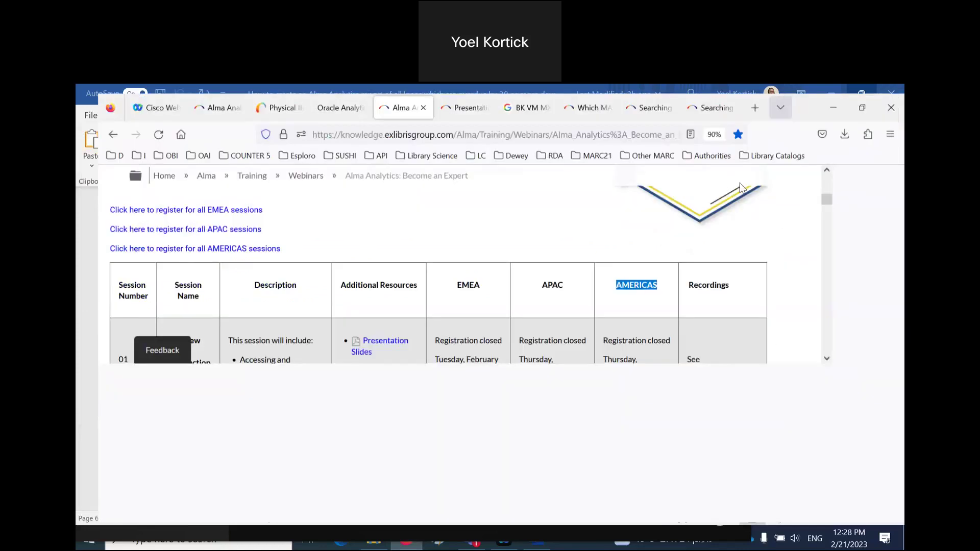
{"action": "scroll", "coordinate": [373, 217], "scroll_direction": "up", "scroll_amount": 6}
{"action": "left_click", "coordinate": [158, 126]}
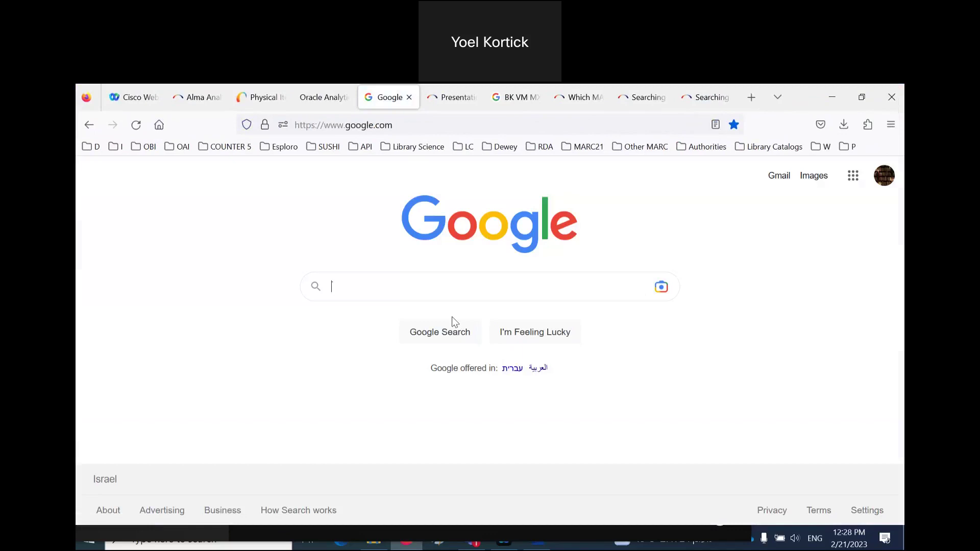
- Search Google for "analytics become an expert ex libris" and open the Ex Libris Knowledge Center page Alma Analytics: Become an Expert
{"action": "type", "text": "analytics beco"}
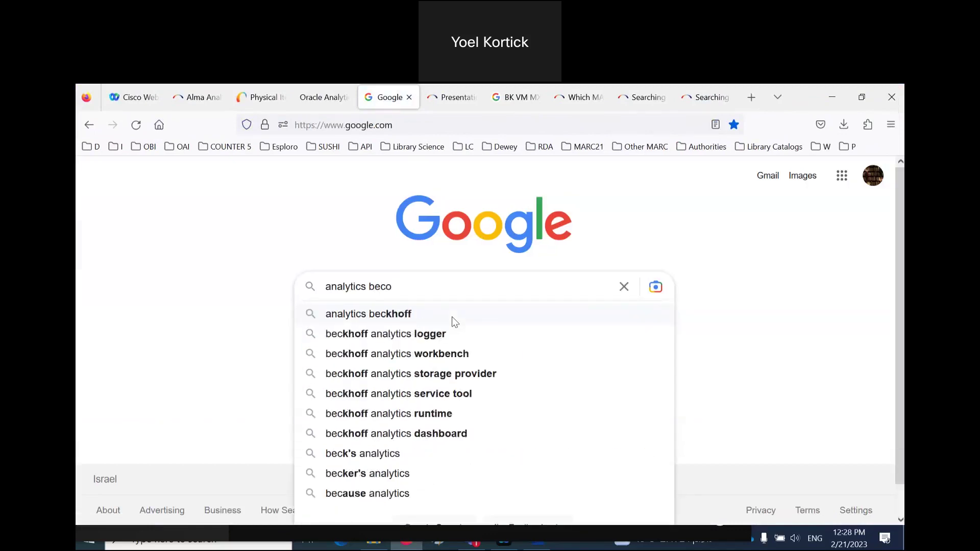
{"action": "type", "text": "me an expert"}
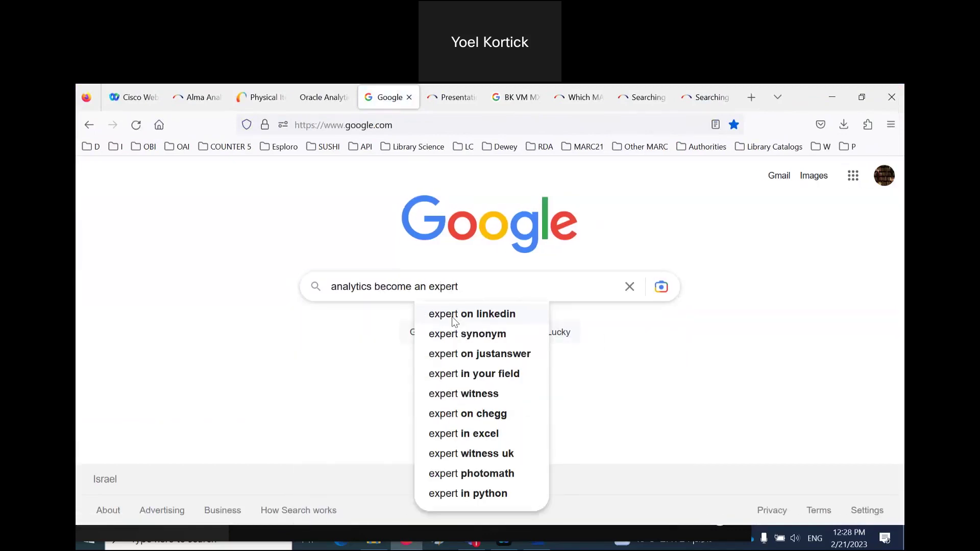
{"action": "type", "text": " ex"}
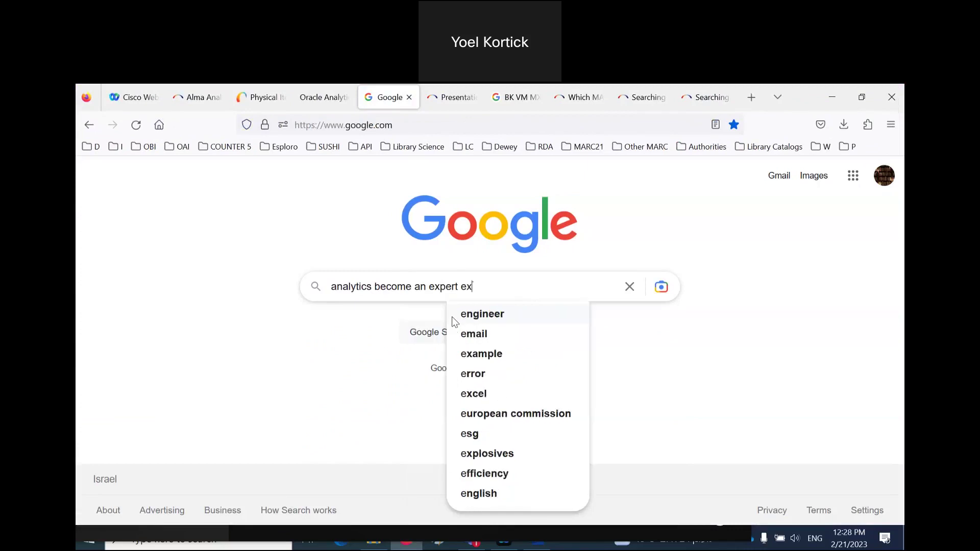
{"action": "type", "text": " libruis\\"}
{"action": "key", "text": "Return"}
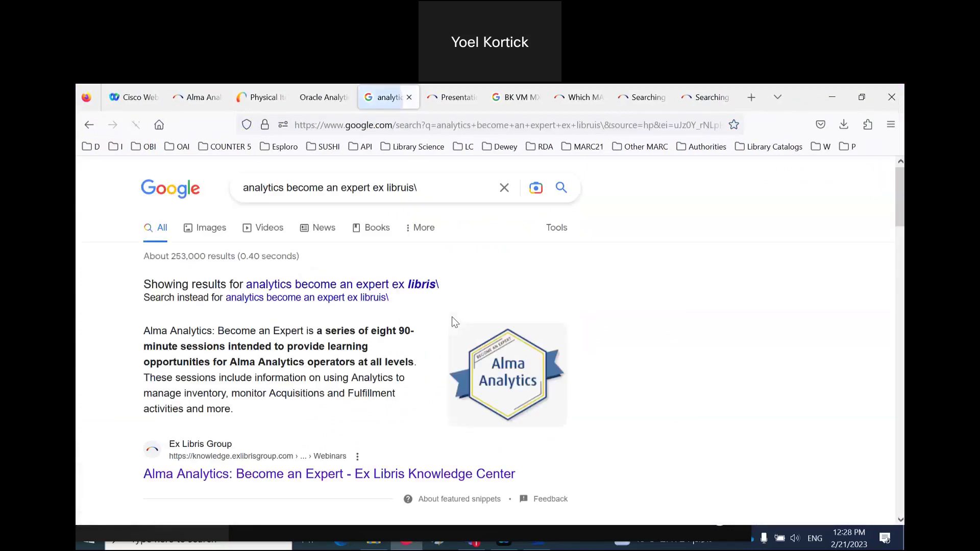
{"action": "left_click", "coordinate": [391, 474]}
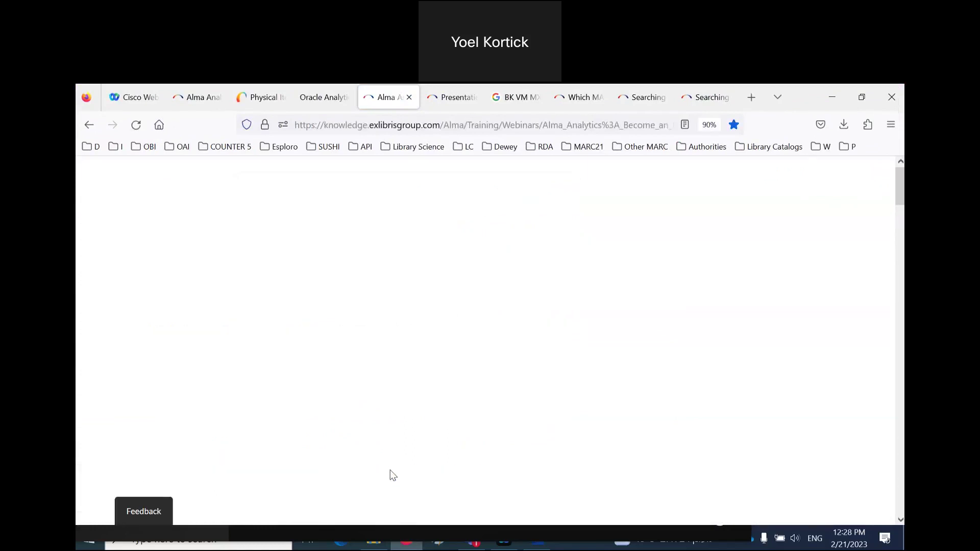
- Examine the schedule, resources and recording availability of sessions 01 and 02 in the webinar table
{"action": "scroll", "coordinate": [391, 474], "scroll_direction": "down", "scroll_amount": 7}
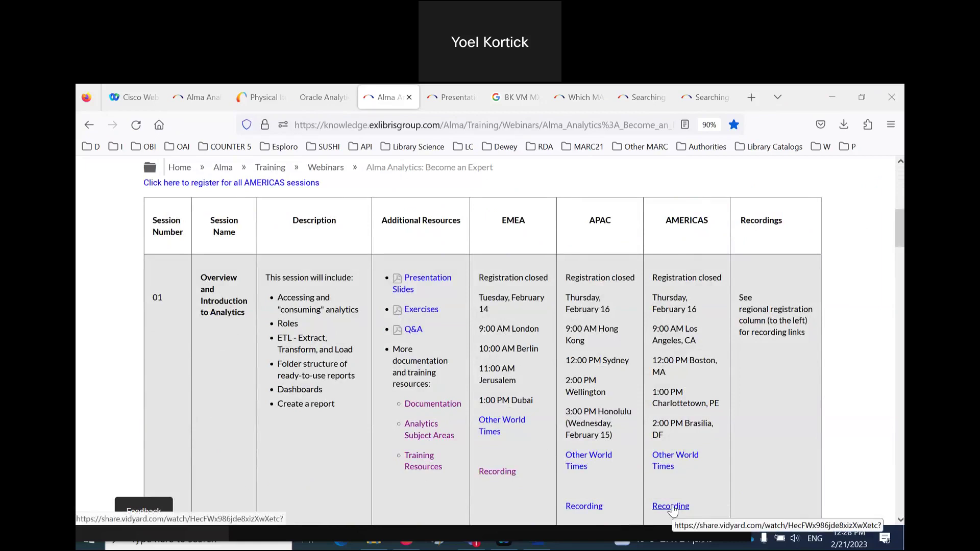
{"action": "scroll", "coordinate": [775, 443], "scroll_direction": "down", "scroll_amount": 5}
{"action": "scroll", "coordinate": [776, 445], "scroll_direction": "down", "scroll_amount": 1}
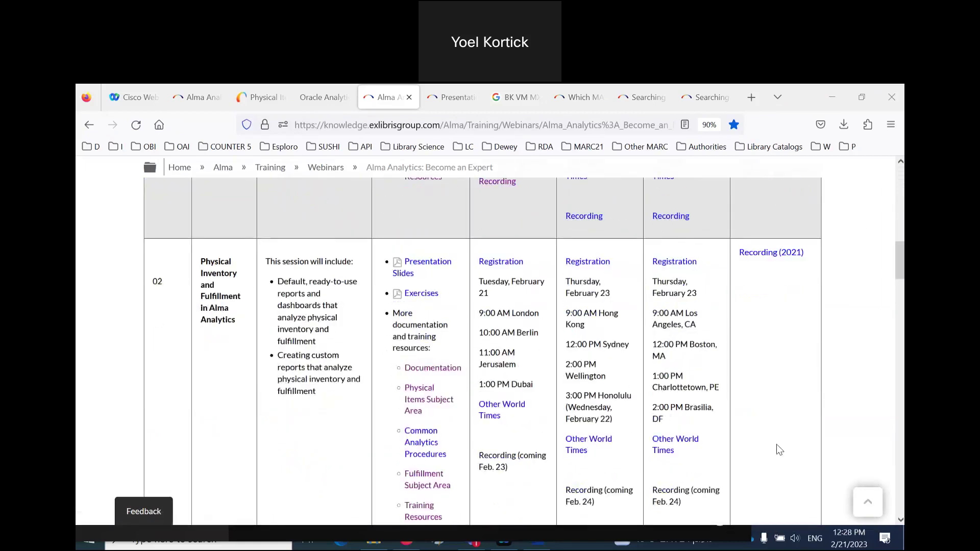
{"action": "left_click_drag", "start_coordinate": [480, 437], "coordinate": [525, 456]}
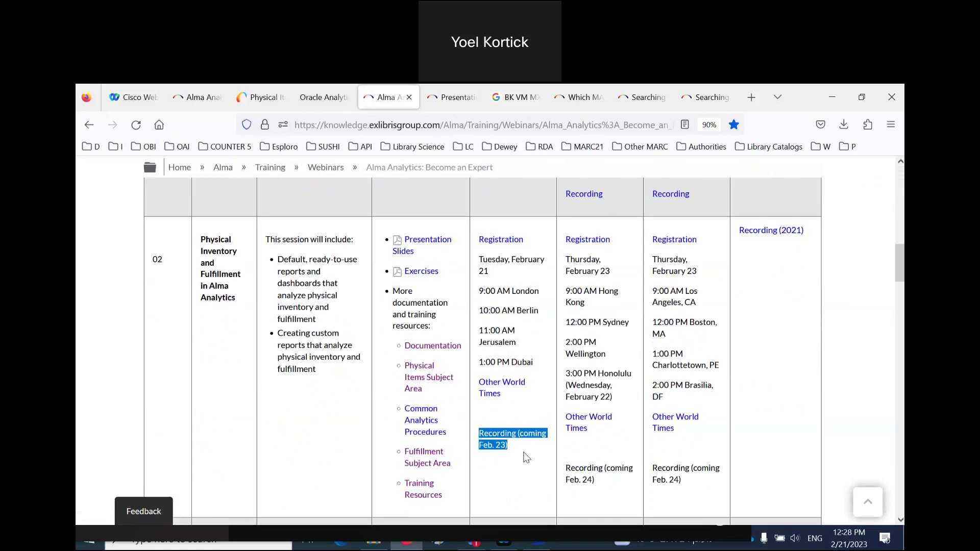
{"action": "scroll", "coordinate": [555, 436], "scroll_direction": "up", "scroll_amount": 8}
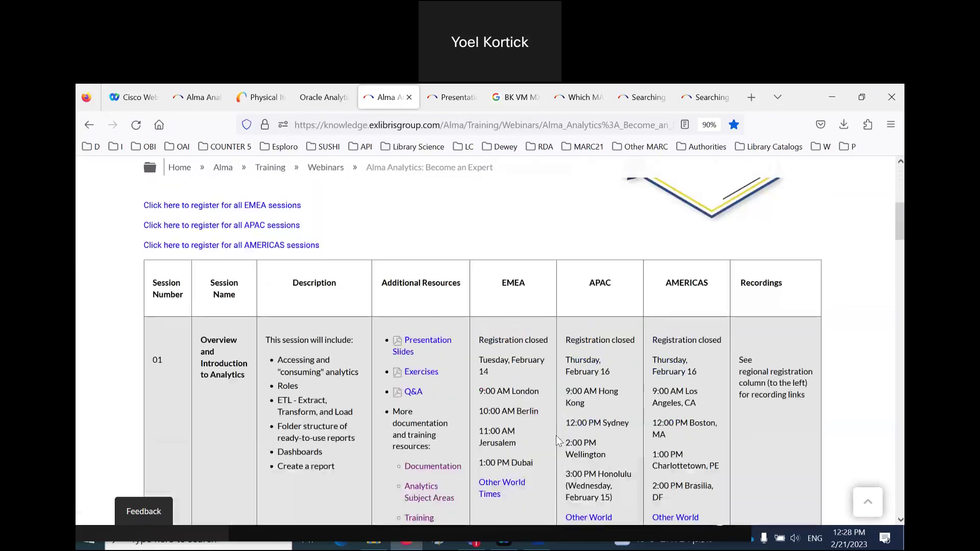